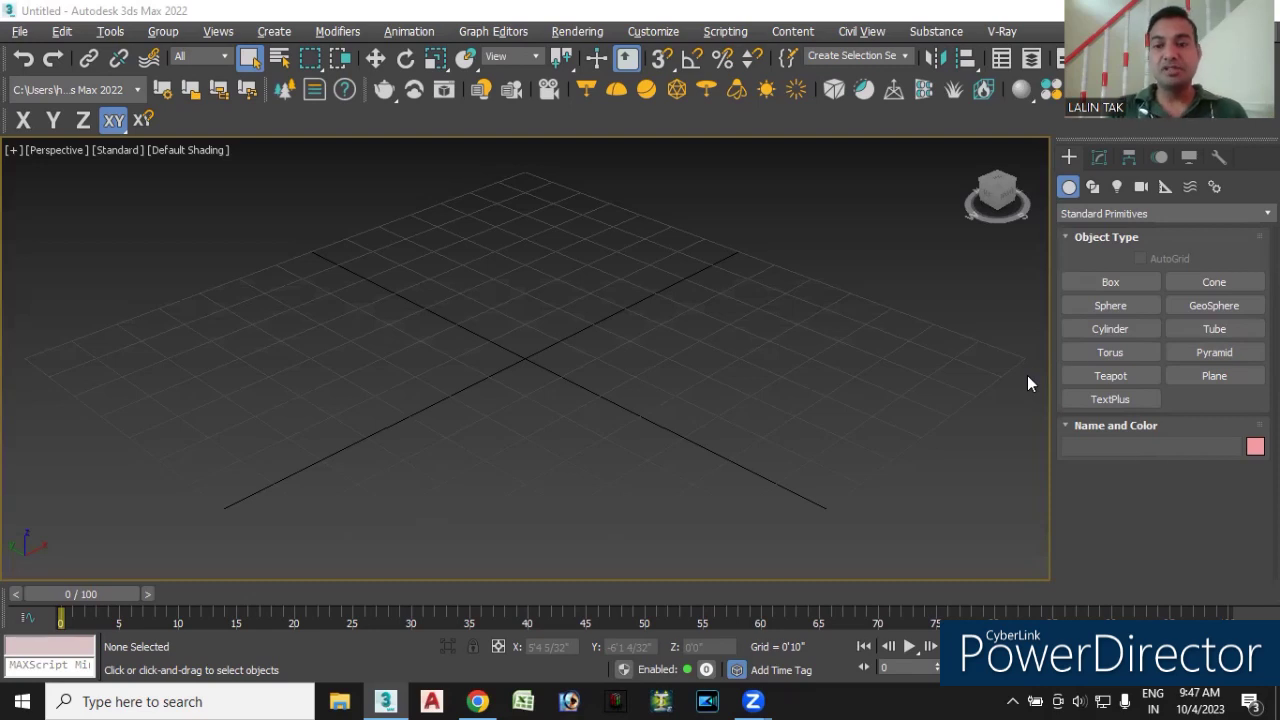
- Draw a Box primitive on the Perspective grid, dragging out its base and height
{"action": "left_click", "coordinate": [1107, 284]}
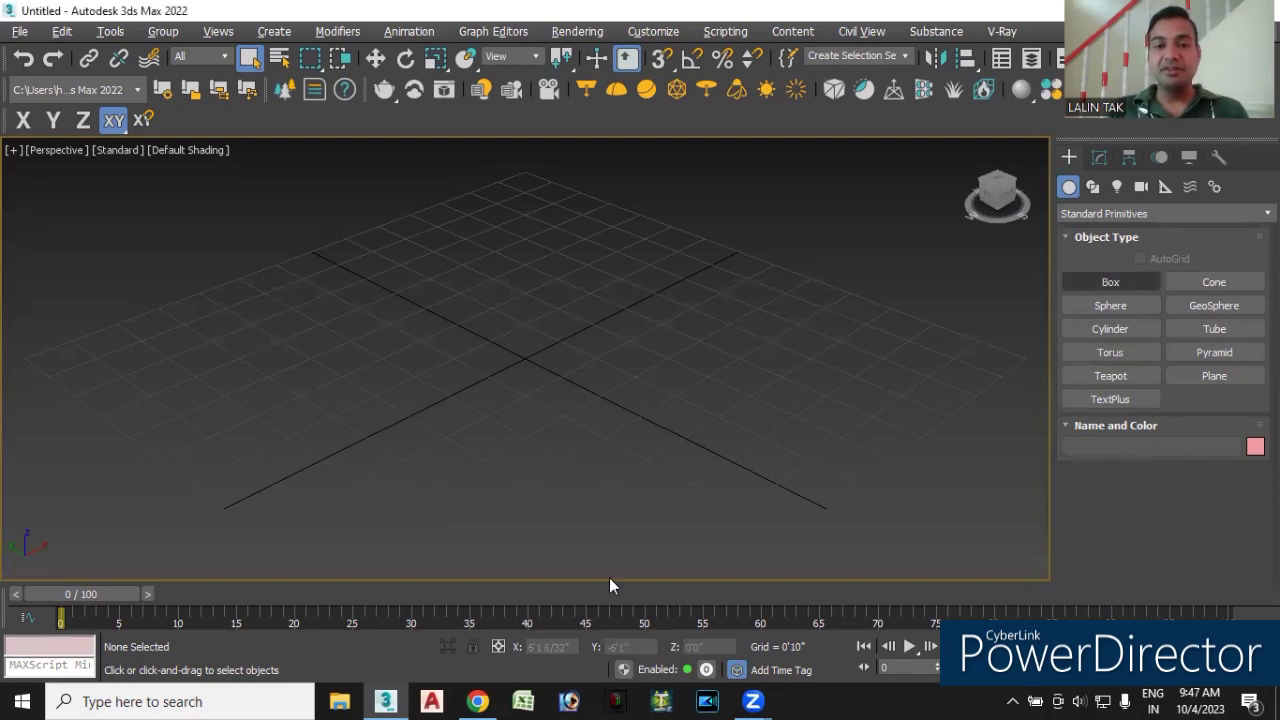
{"action": "mouse_move", "coordinate": [294, 423]}
{"action": "left_mouse_down"}
{"action": "mouse_move", "coordinate": [405, 507]}
{"action": "mouse_move", "coordinate": [849, 349]}
{"action": "left_mouse_up"}
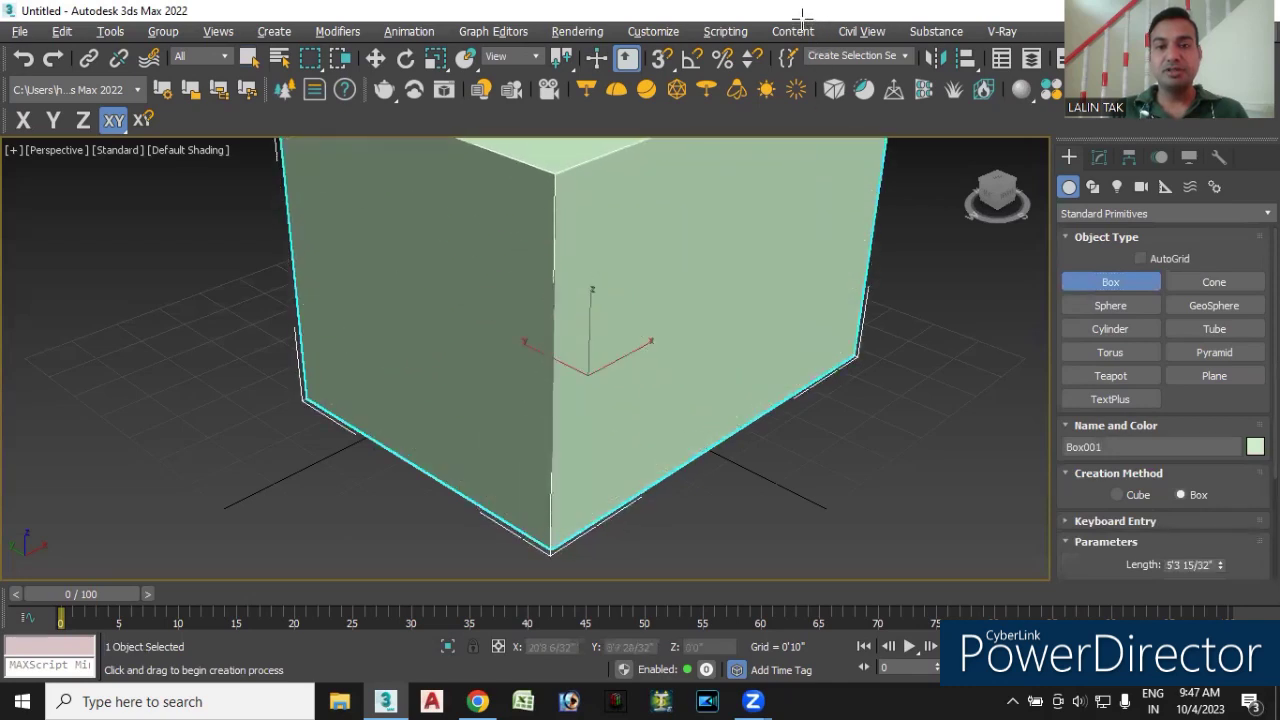
{"action": "scroll", "coordinate": [663, 338], "scroll_direction": "down", "scroll_amount": 3}
{"action": "middle_click_drag", "start_coordinate": [663, 338], "coordinate": [560, 395]}
{"action": "scroll", "coordinate": [771, 474], "scroll_direction": "up", "scroll_amount": 3}
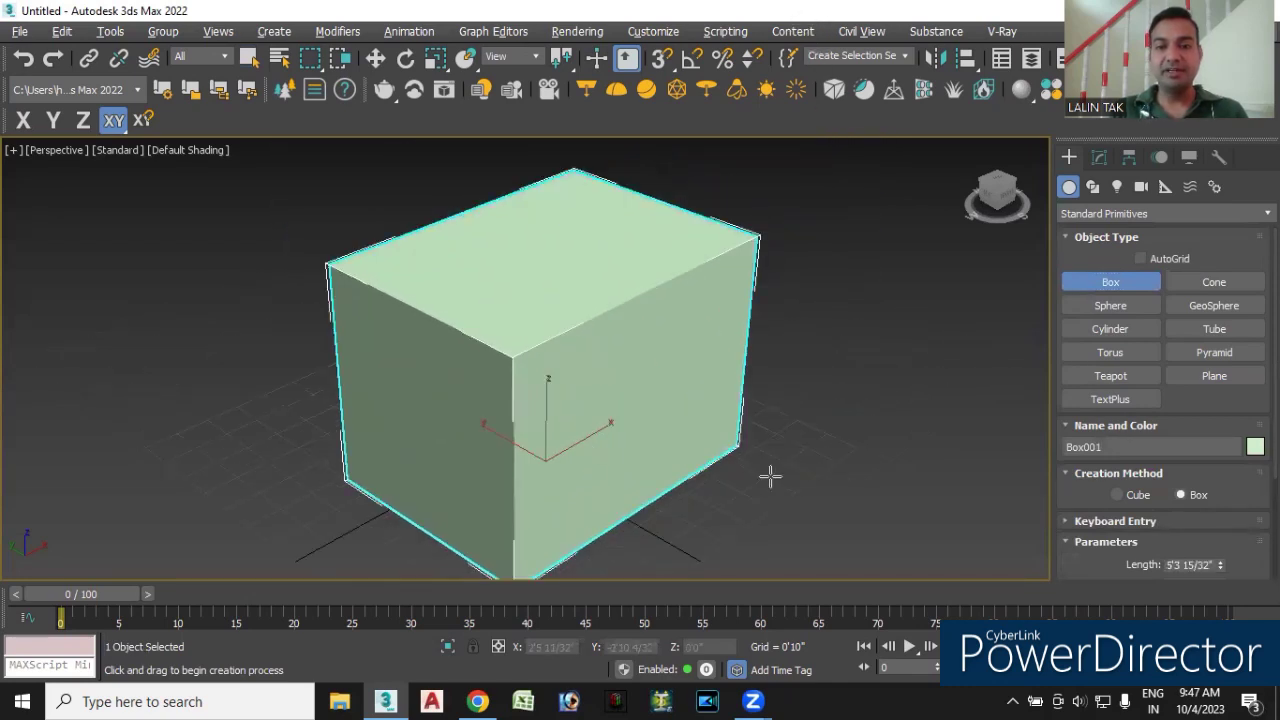
- Give Box001 the orange custom object colour and bring up its Modify parameters
{"action": "left_click", "coordinate": [1255, 447]}
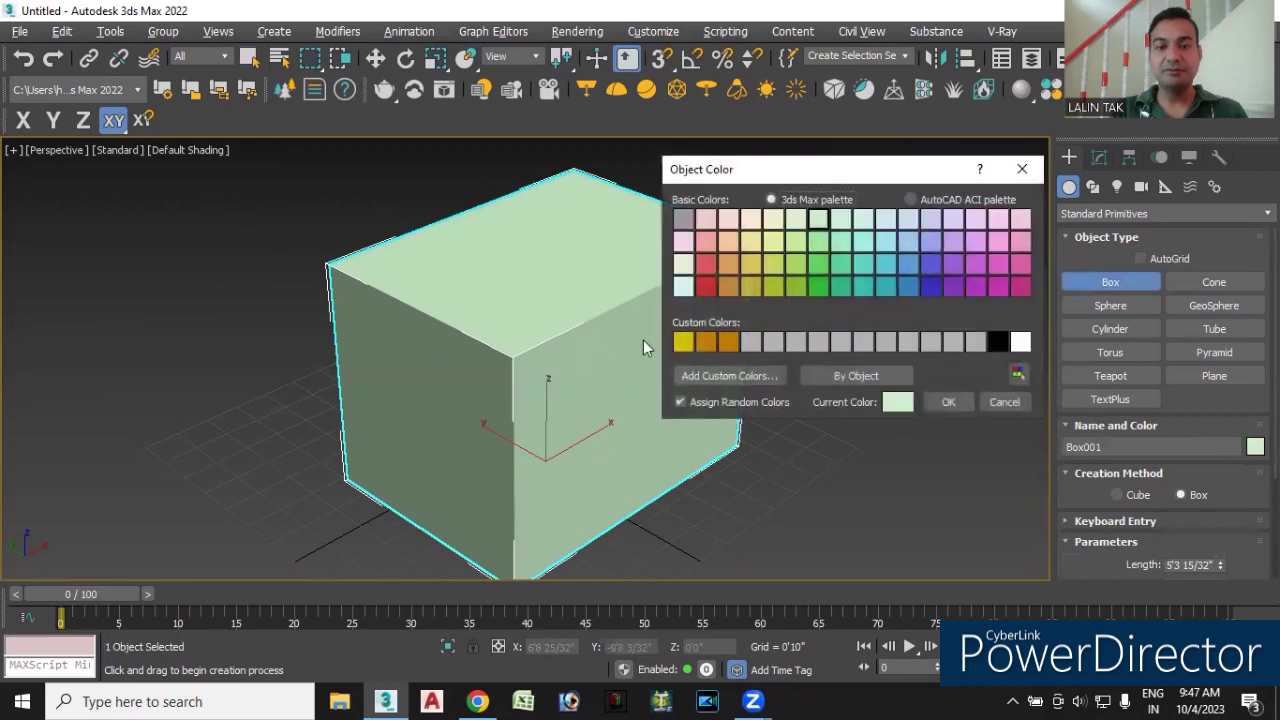
{"action": "left_click", "coordinate": [727, 342]}
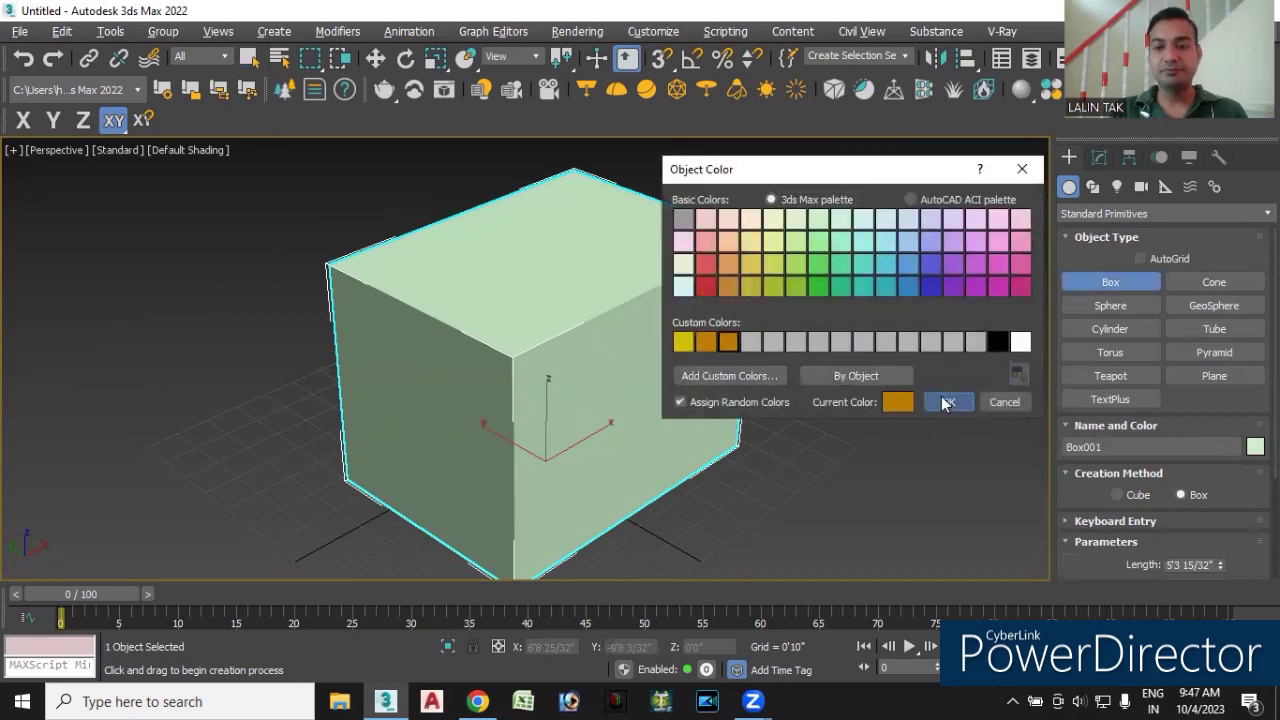
{"action": "left_click", "coordinate": [948, 401]}
{"action": "middle_click_drag", "start_coordinate": [790, 494], "coordinate": [751, 450]}
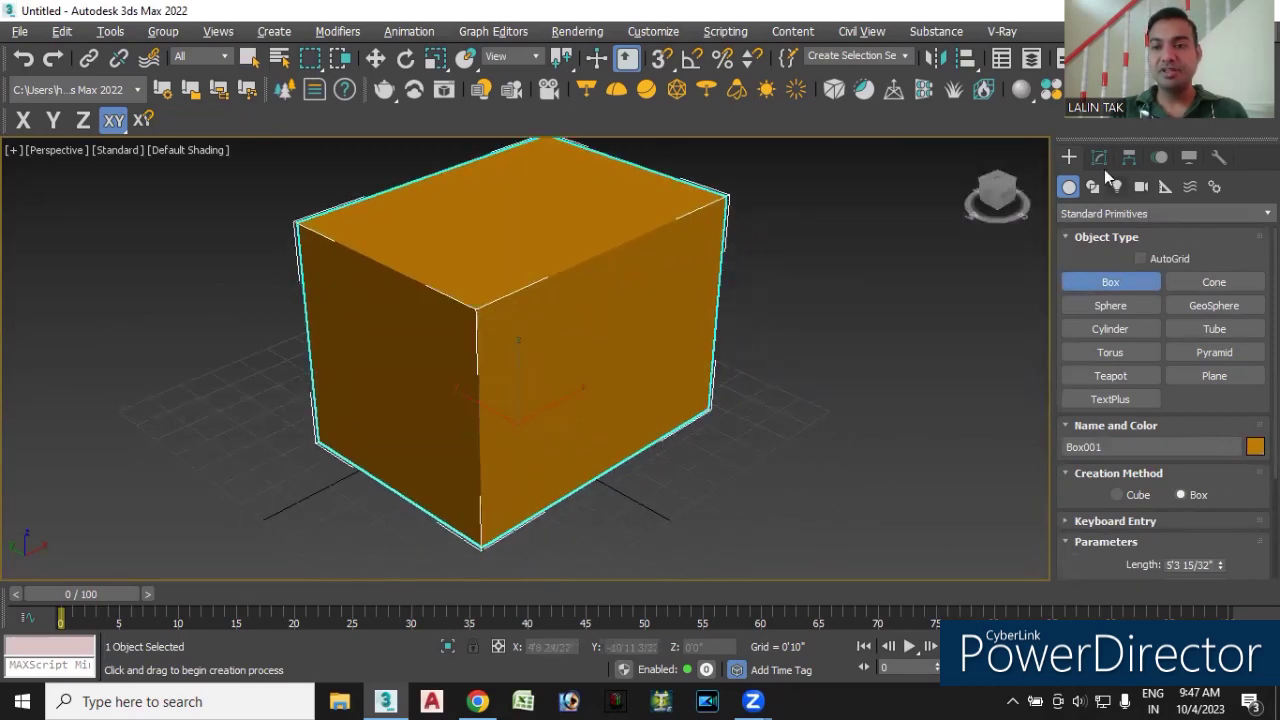
{"action": "left_click", "coordinate": [1098, 158]}
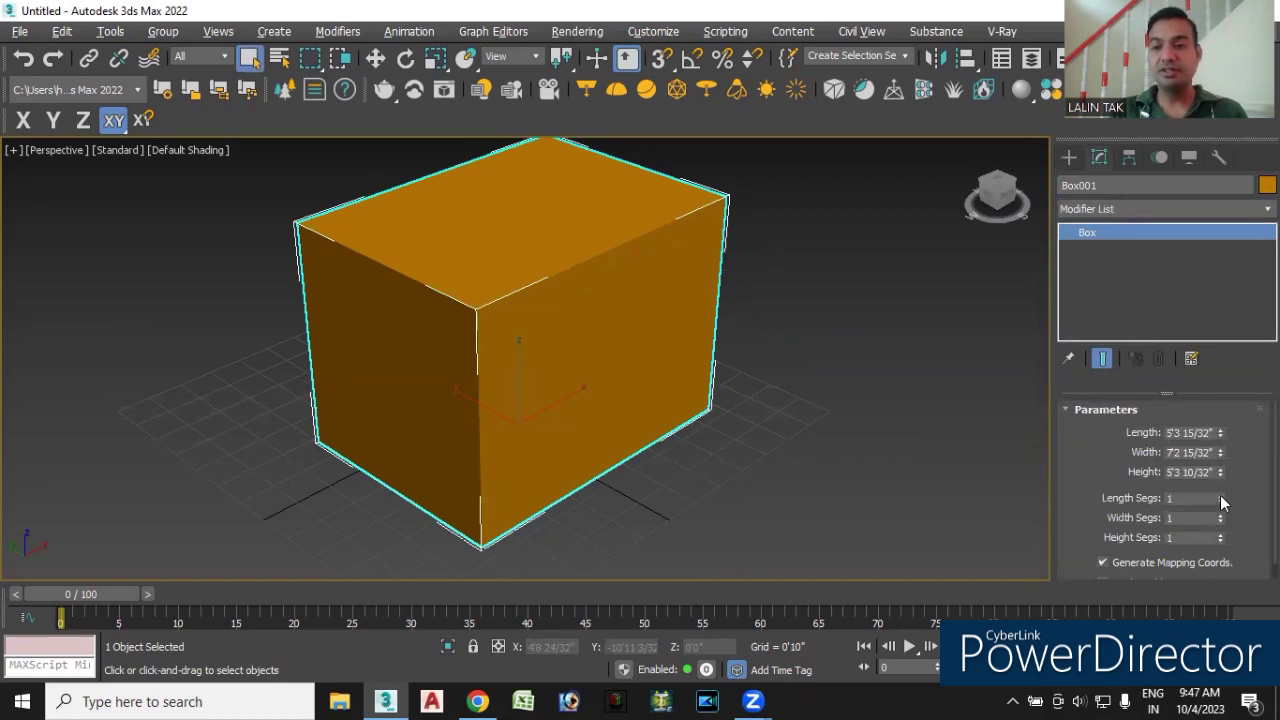
- Start raising Length Segs and turn on Edged Faces viewport shading
{"action": "triple_click", "coordinate": [1220, 495]}
{"action": "type", "text": "5"}
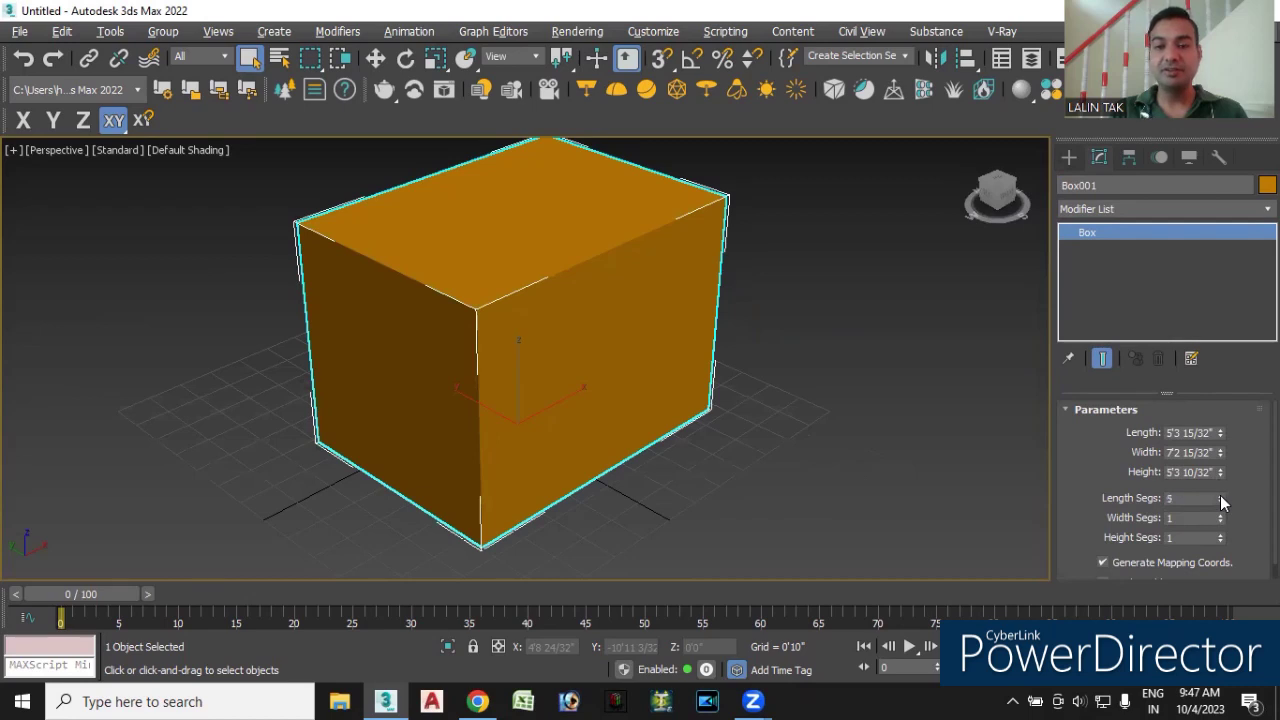
{"action": "left_click", "coordinate": [167, 148]}
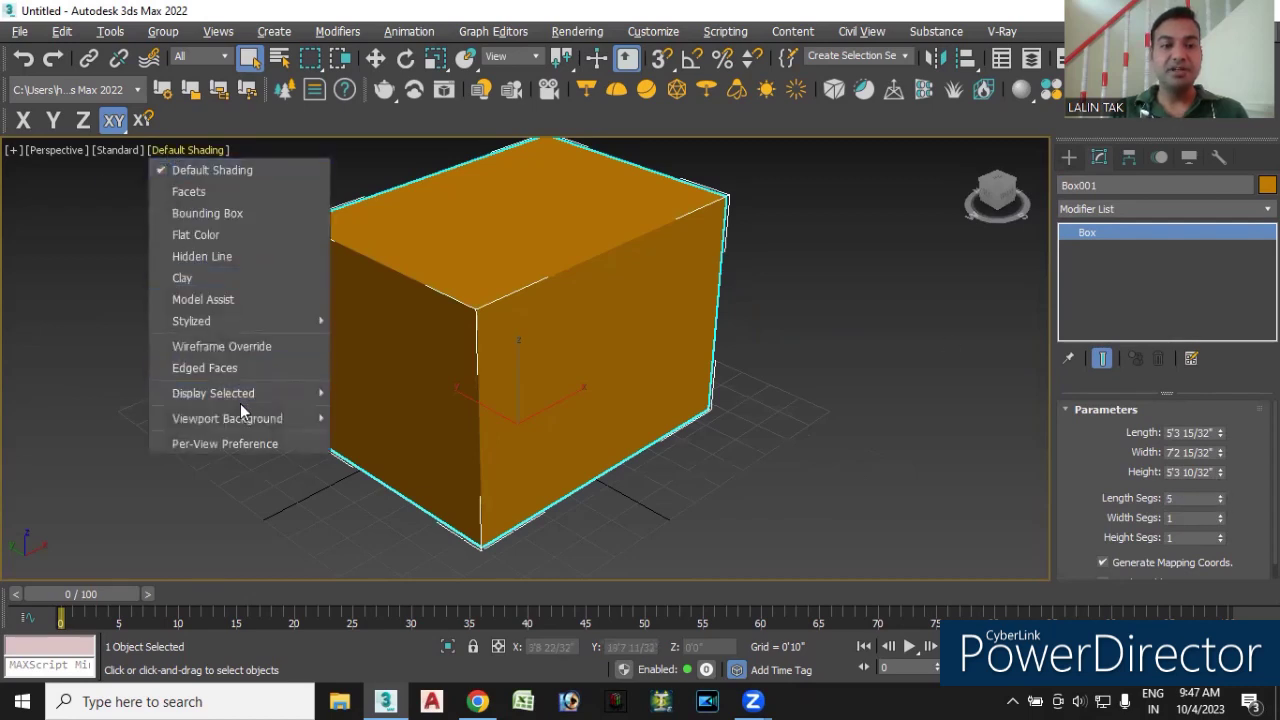
{"action": "mouse_move", "coordinate": [213, 393]}
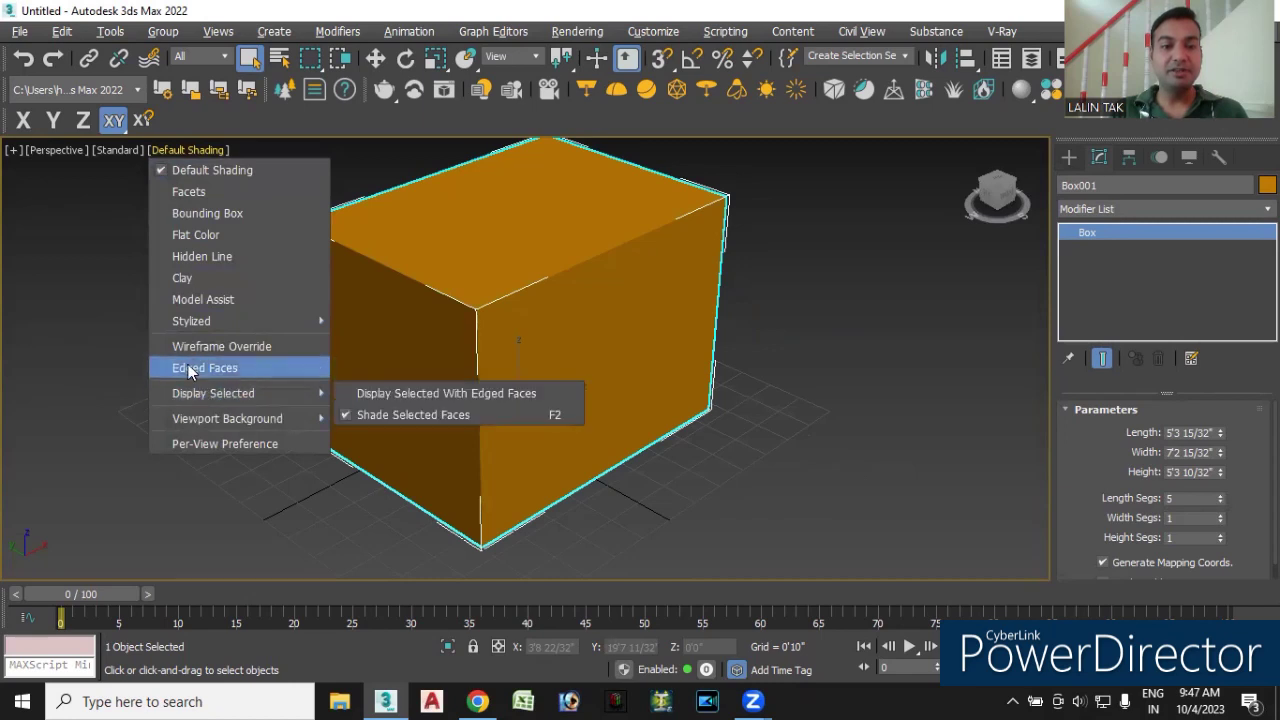
{"action": "left_click", "coordinate": [212, 368]}
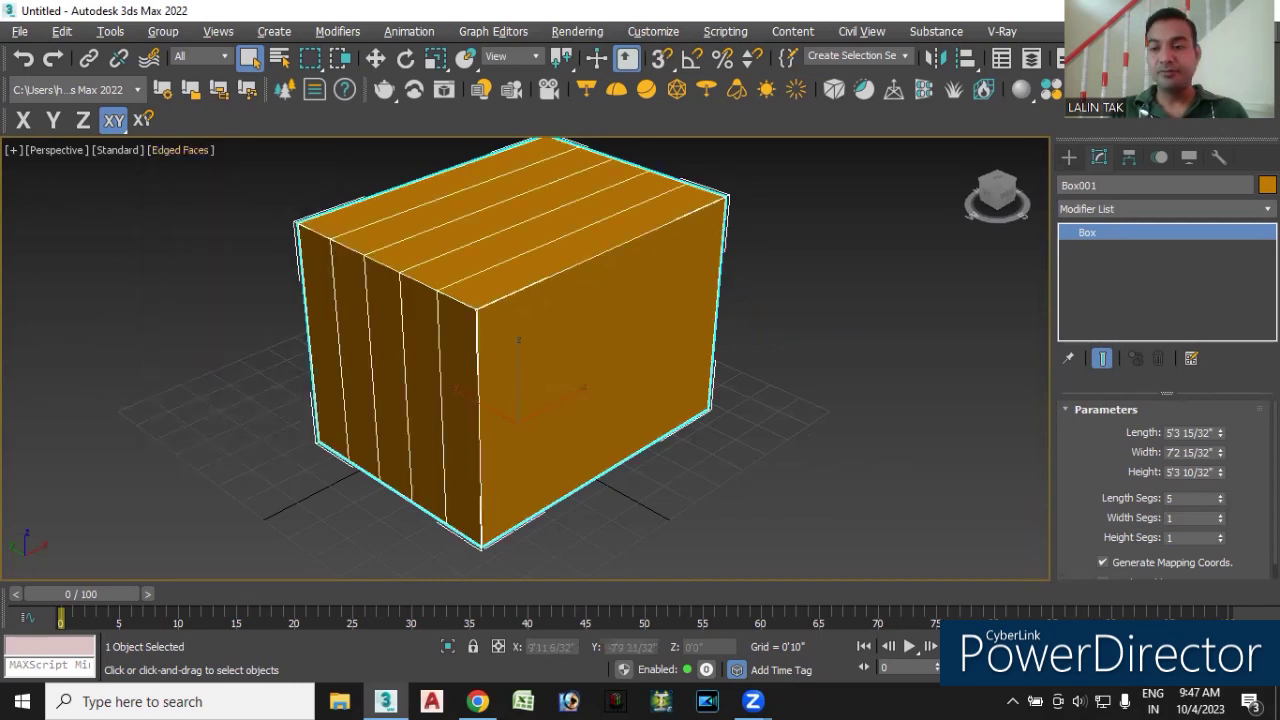
- Set the box to 9 length, 10 width and 10 height segments
{"action": "left_click", "coordinate": [1219, 494]}
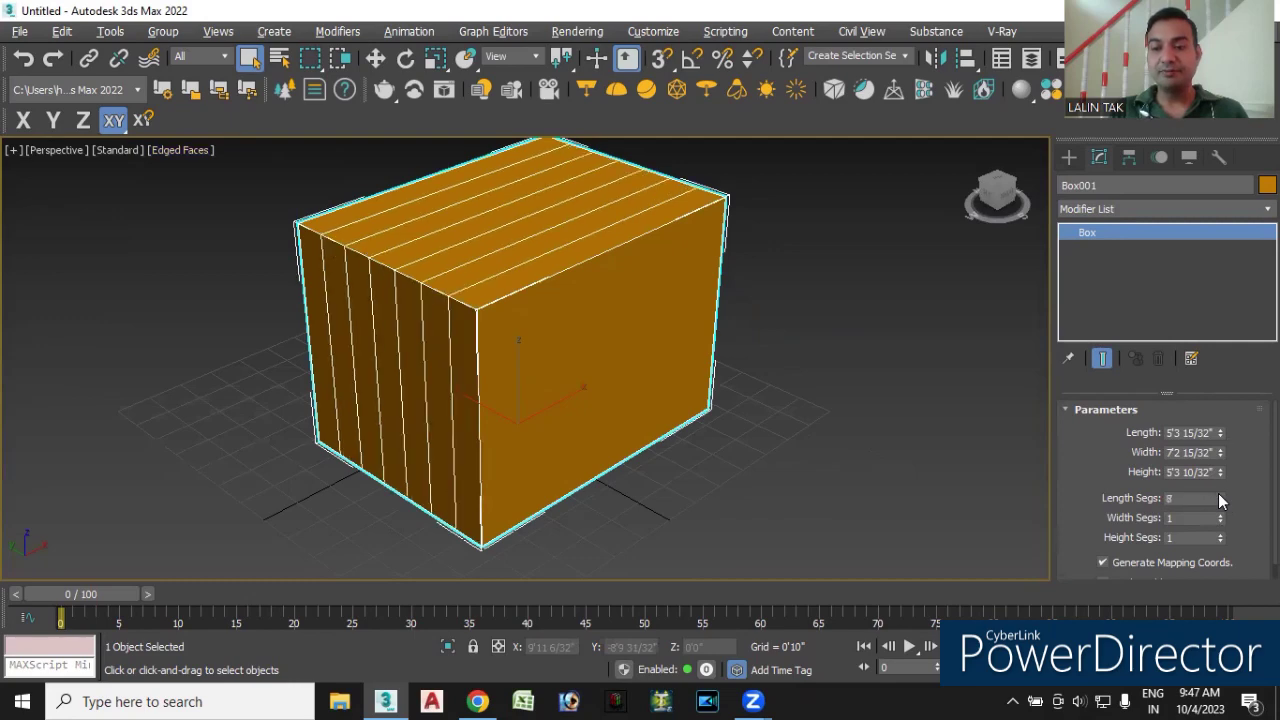
{"action": "left_click", "coordinate": [1220, 515]}
{"action": "left_click", "coordinate": [1219, 515]}
{"action": "left_click", "coordinate": [1222, 536]}
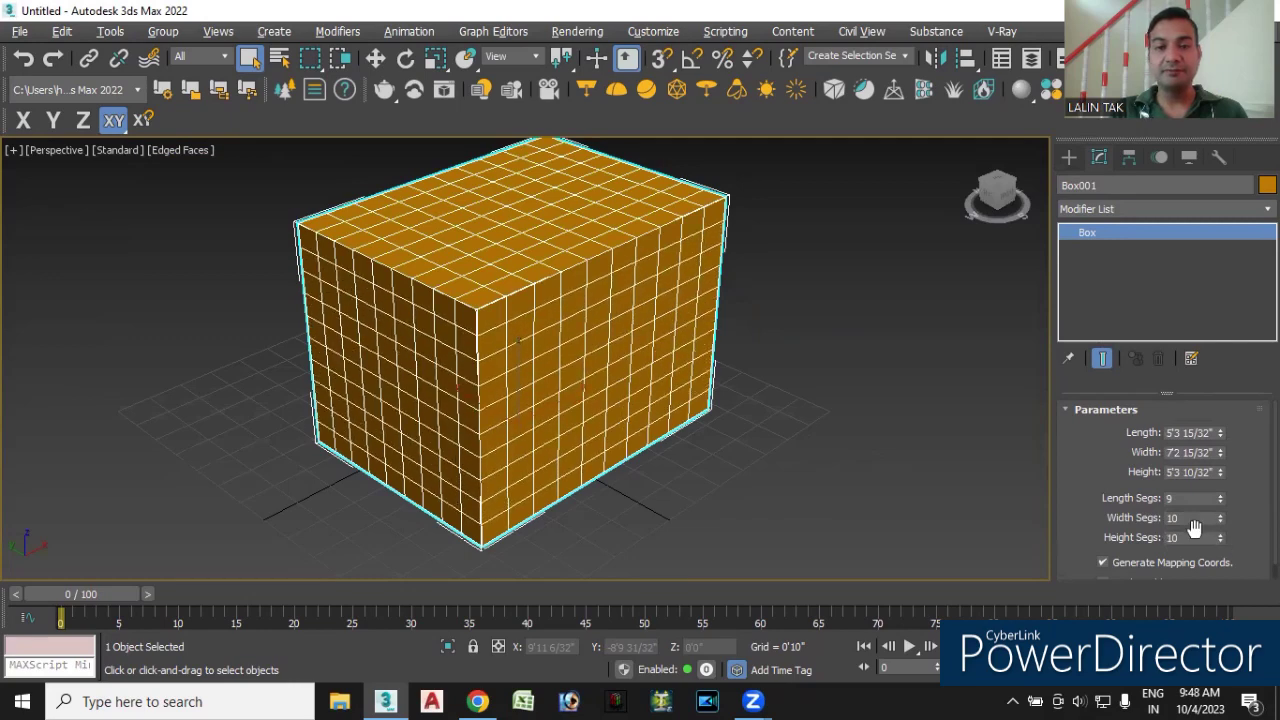
{"action": "mouse_move", "coordinate": [677, 456]}
{"action": "middle_mouse_down"}
{"action": "mouse_move", "coordinate": [643, 471]}
{"action": "mouse_move", "coordinate": [660, 448]}
{"action": "middle_mouse_up"}
{"action": "scroll", "coordinate": [660, 448], "scroll_direction": "up", "scroll_amount": 4}
{"action": "scroll", "coordinate": [655, 452], "scroll_direction": "down", "scroll_amount": 3}
{"action": "scroll", "coordinate": [670, 455], "scroll_direction": "down", "scroll_amount": 1}
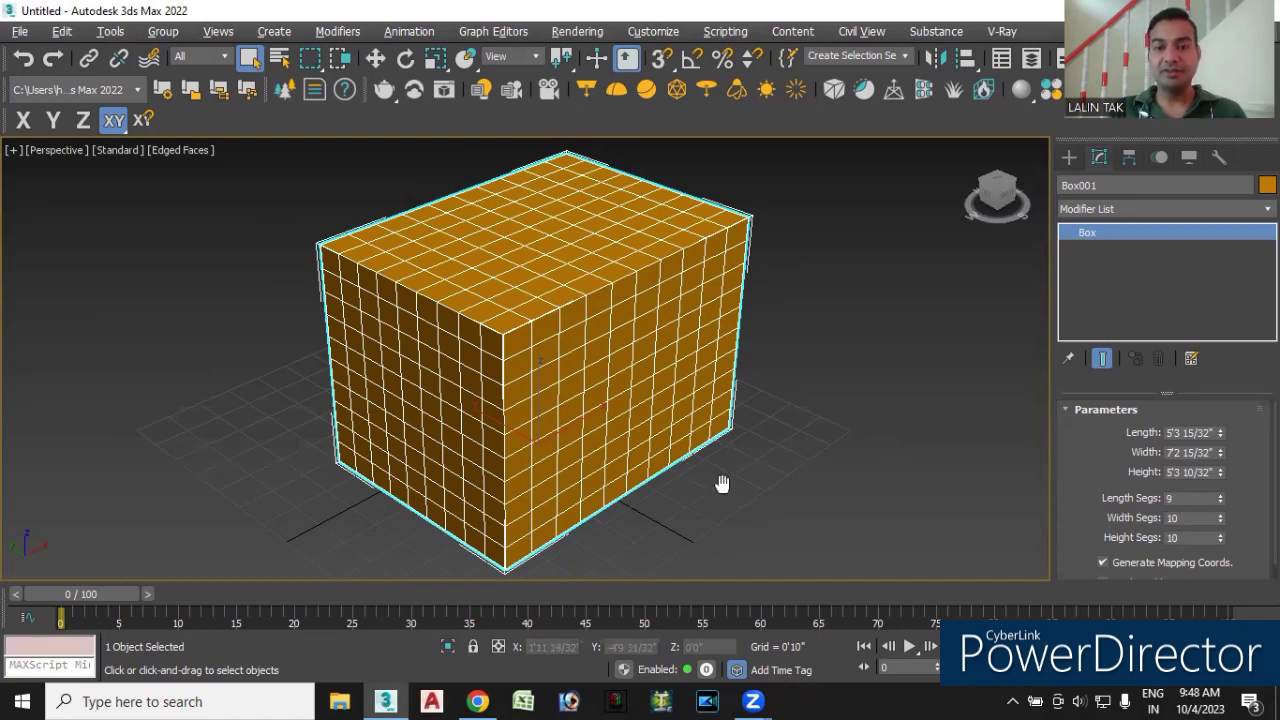
- With Select and Move active, convert Box001 to Editable Poly from its quad menu
{"action": "middle_click_drag", "start_coordinate": [714, 482], "coordinate": [710, 459]}
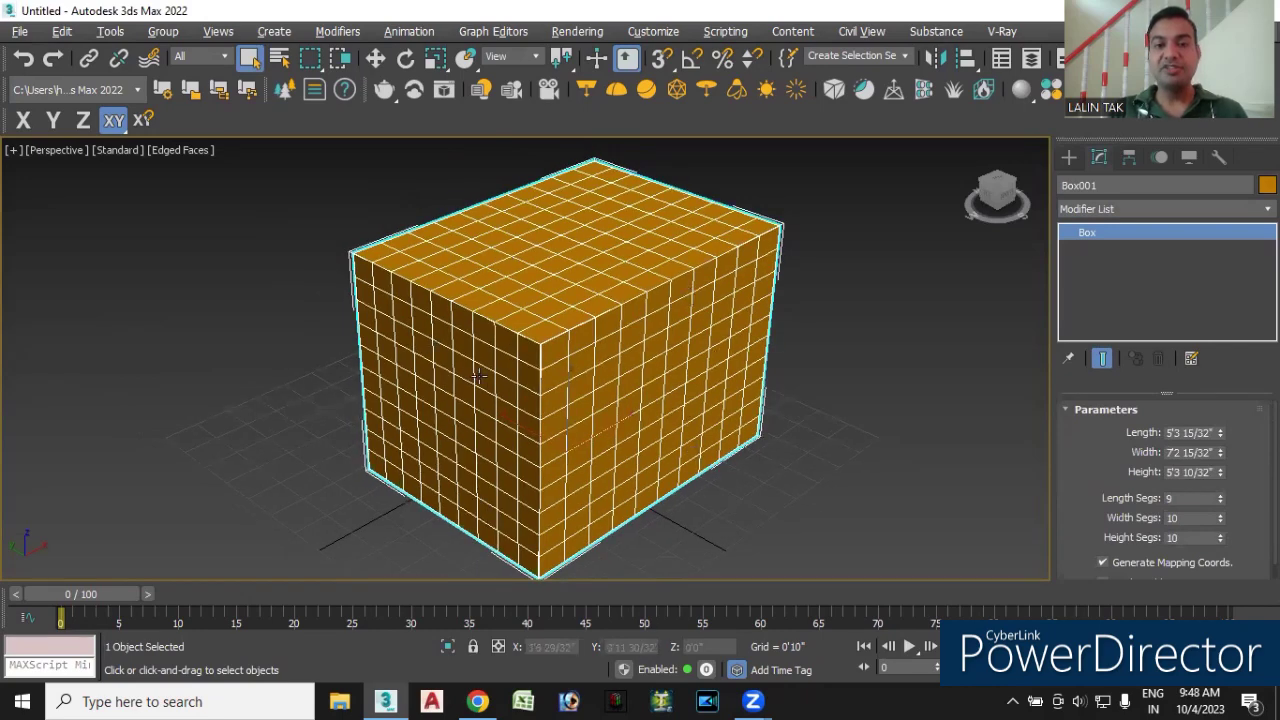
{"action": "left_click", "coordinate": [376, 58]}
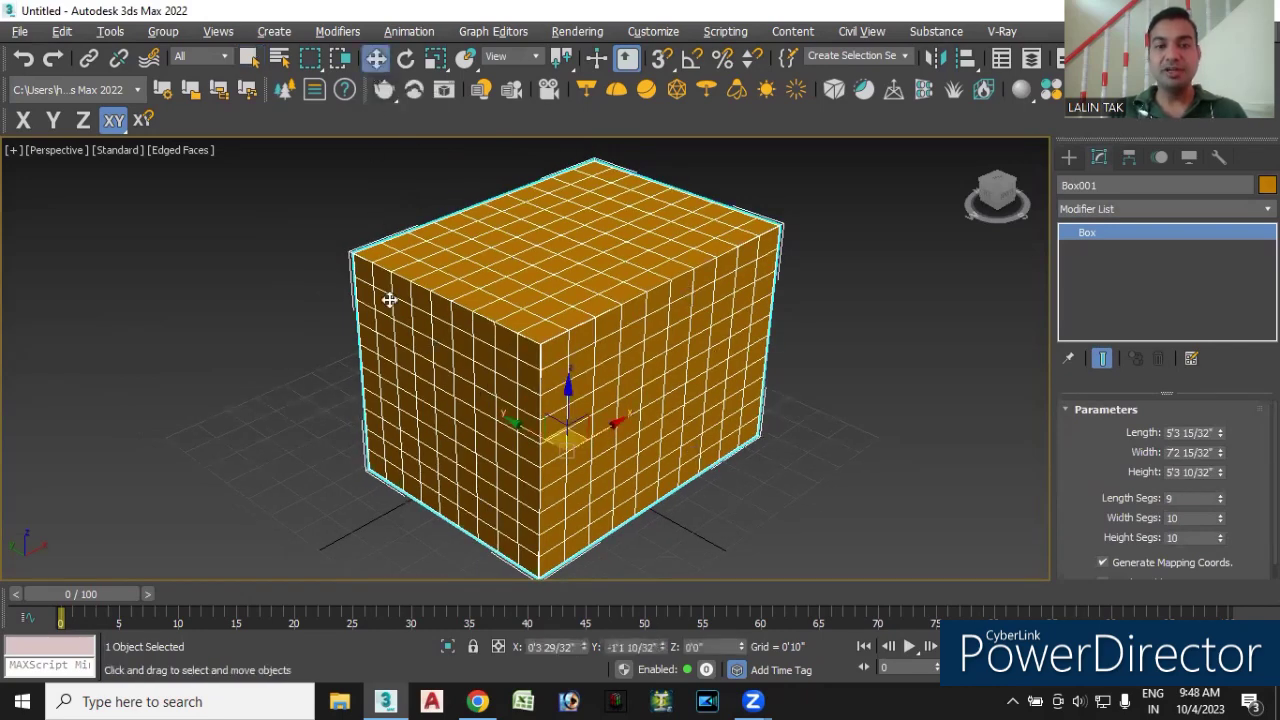
{"action": "mouse_move", "coordinate": [611, 374]}
{"action": "middle_mouse_down"}
{"action": "mouse_move", "coordinate": [487, 268]}
{"action": "mouse_move", "coordinate": [491, 323]}
{"action": "middle_mouse_up"}
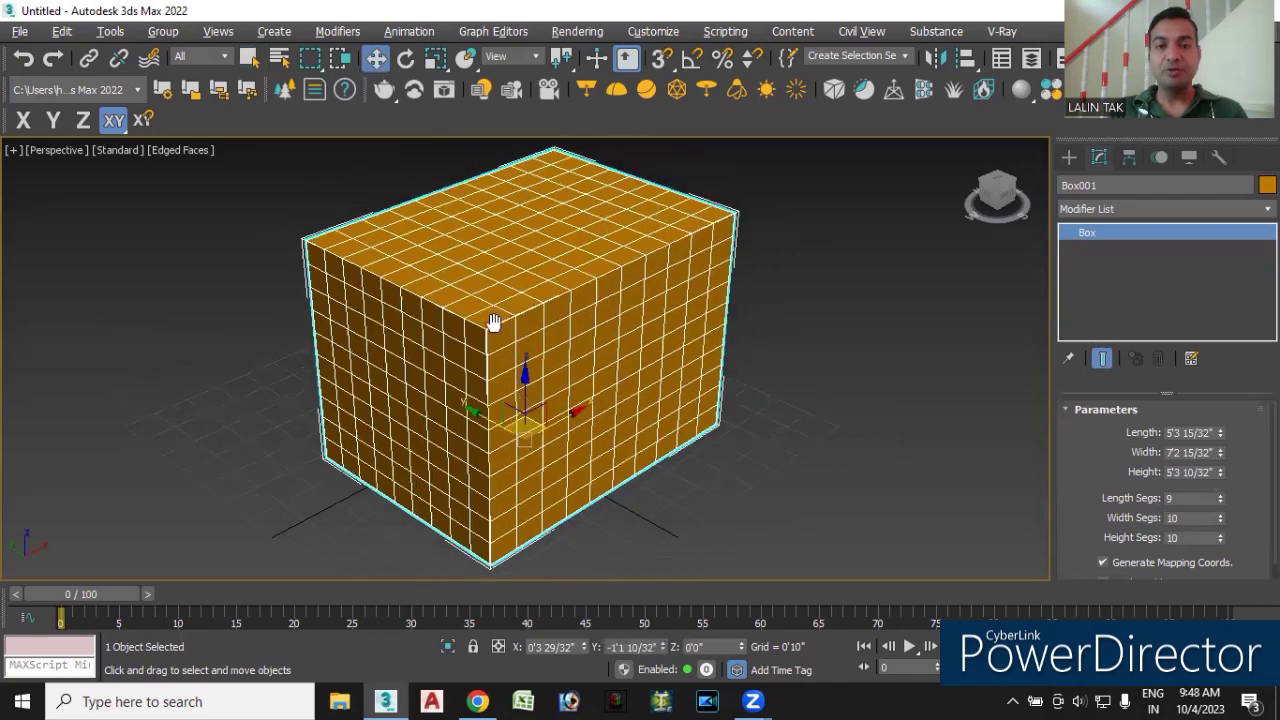
{"action": "right_click", "coordinate": [514, 287]}
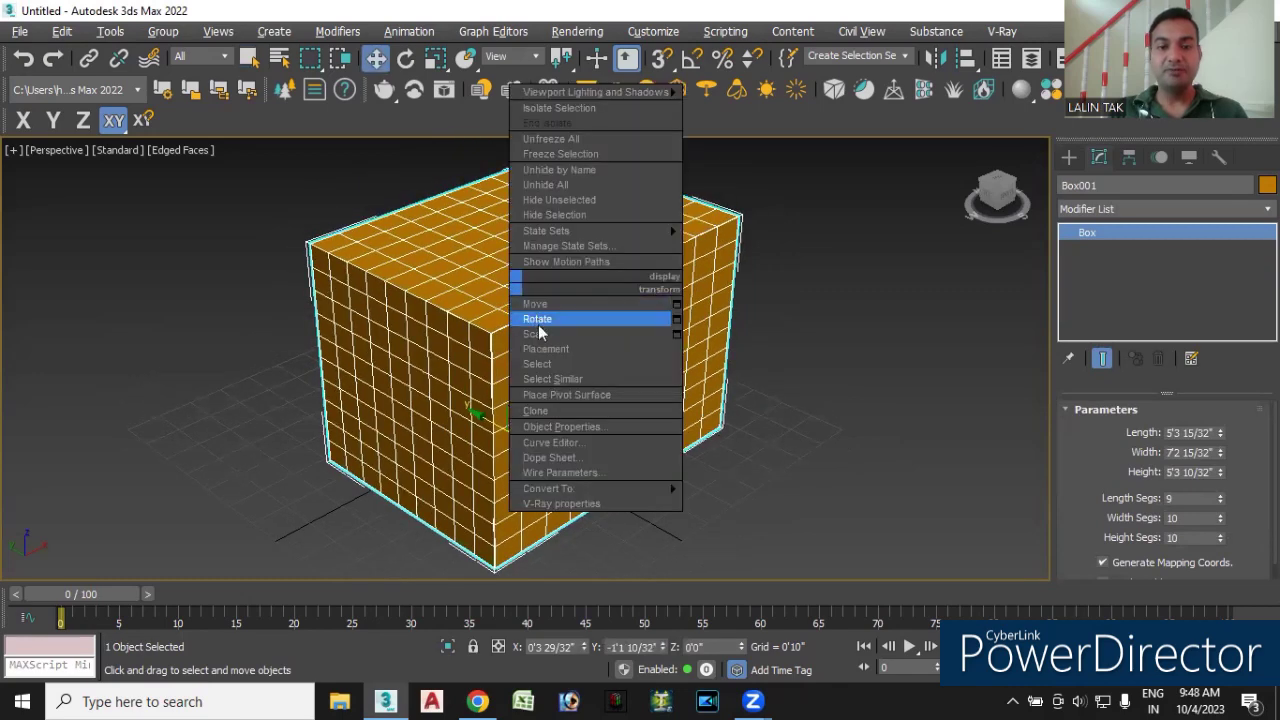
{"action": "mouse_move", "coordinate": [590, 488]}
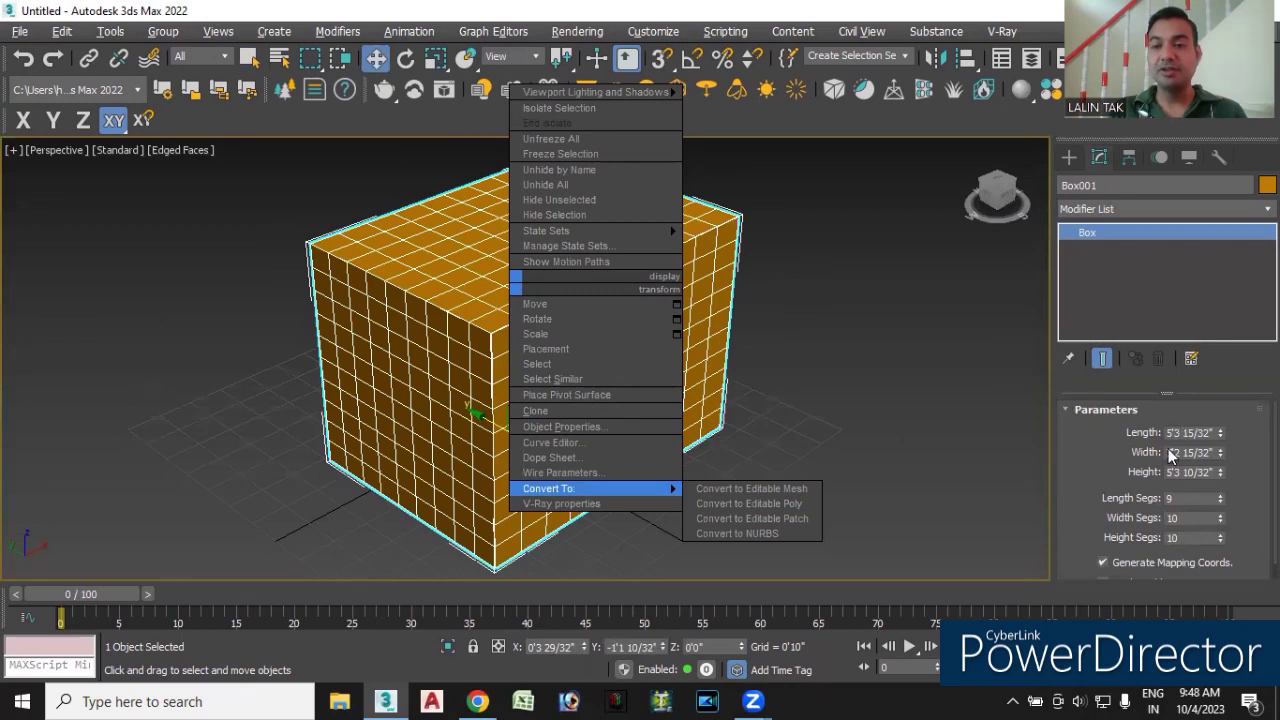
{"action": "left_click", "coordinate": [731, 503]}
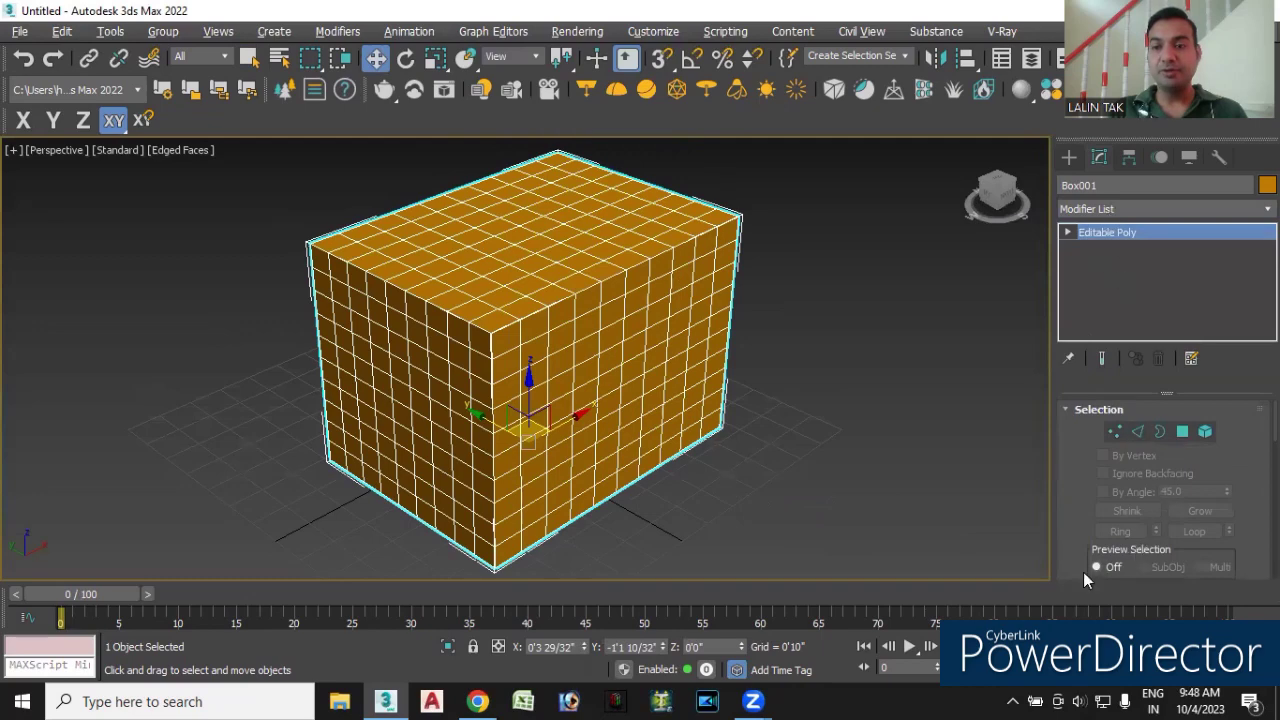
- Deselect and reselect the Editable Poly box, then enter Vertex sub-object level
{"action": "left_click", "coordinate": [840, 367]}
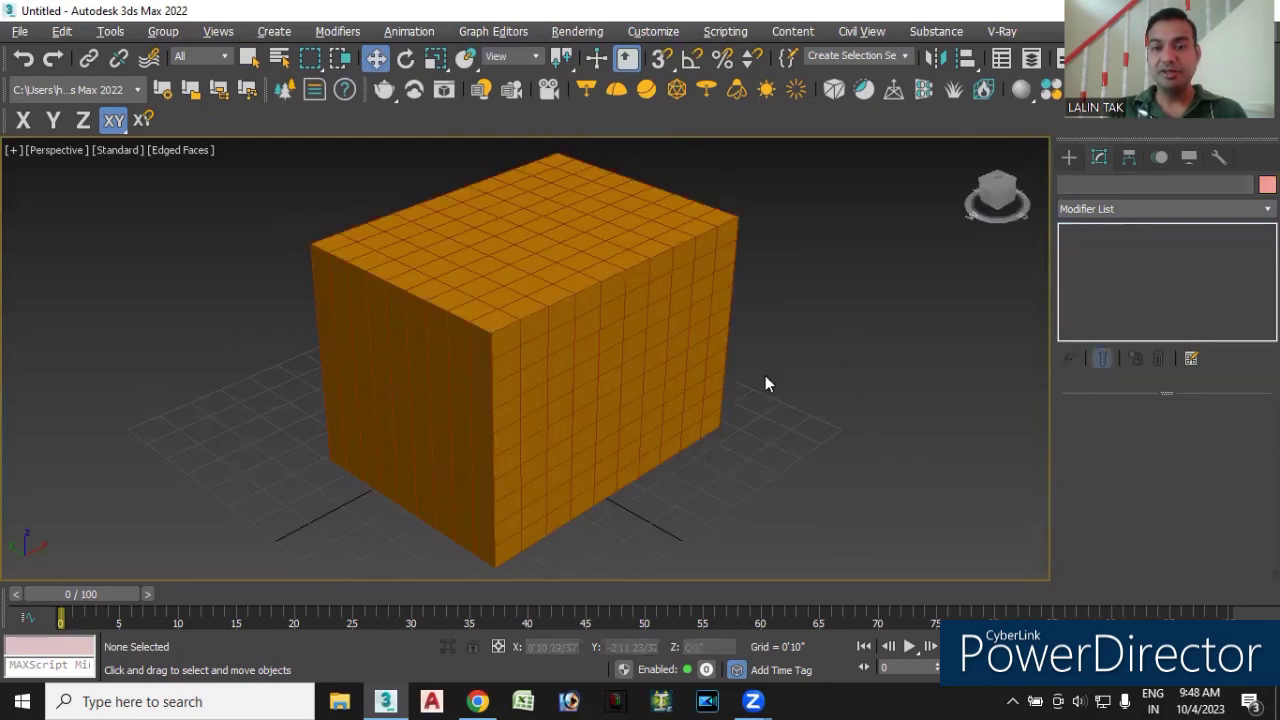
{"action": "scroll", "coordinate": [563, 351], "scroll_direction": "down", "scroll_amount": 2}
{"action": "left_click", "coordinate": [560, 393]}
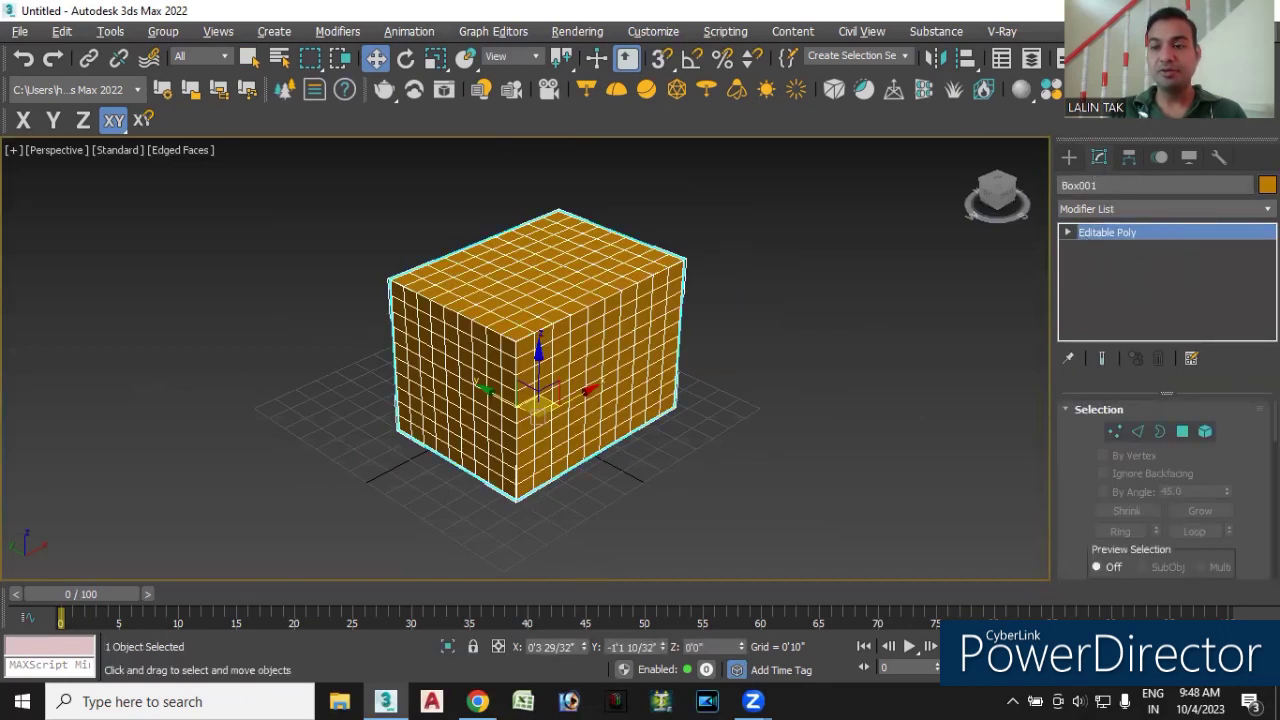
{"action": "scroll", "coordinate": [1166, 490], "scroll_direction": "down", "scroll_amount": 3}
{"action": "scroll", "coordinate": [1166, 490], "scroll_direction": "down", "scroll_amount": 2}
{"action": "scroll", "coordinate": [1166, 490], "scroll_direction": "up", "scroll_amount": 2}
{"action": "scroll", "coordinate": [1166, 490], "scroll_direction": "up", "scroll_amount": 2}
{"action": "scroll", "coordinate": [1166, 490], "scroll_direction": "up", "scroll_amount": 2}
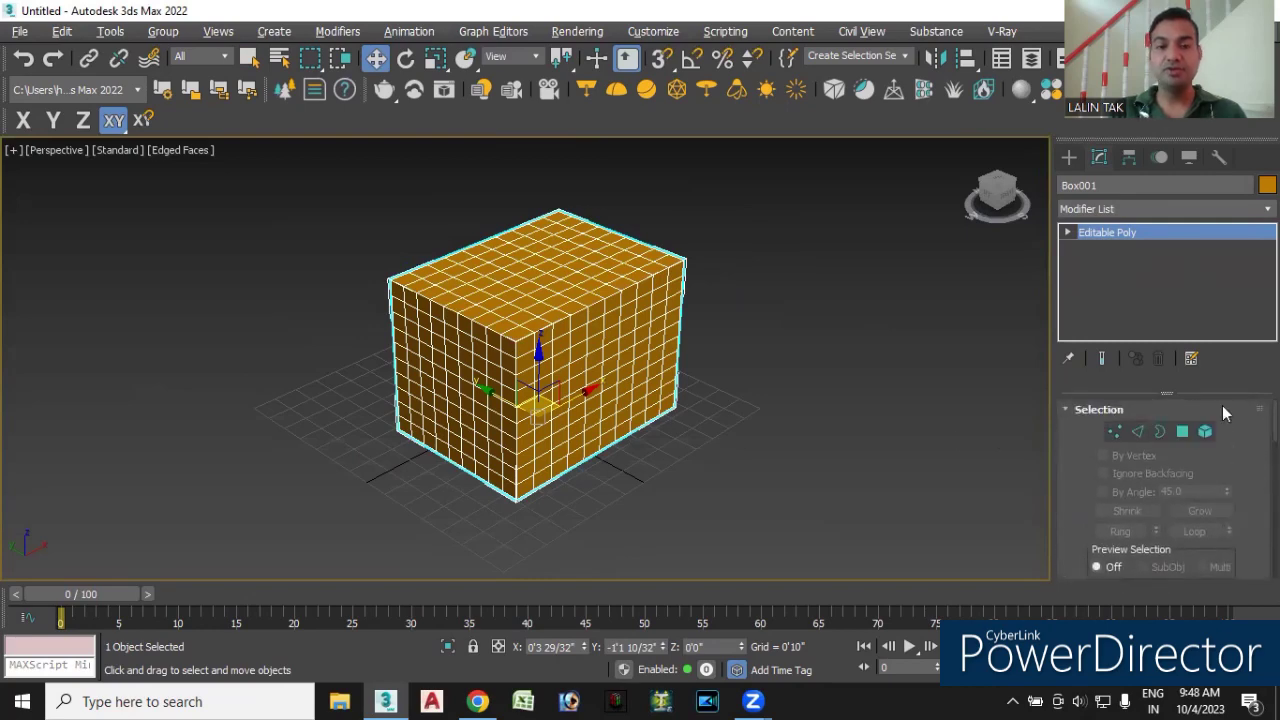
{"action": "middle_click_drag", "start_coordinate": [756, 435], "coordinate": [757, 471]}
{"action": "mouse_move", "coordinate": [663, 486]}
{"action": "middle_mouse_down"}
{"action": "mouse_move", "coordinate": [677, 466]}
{"action": "mouse_move", "coordinate": [686, 478]}
{"action": "middle_mouse_up"}
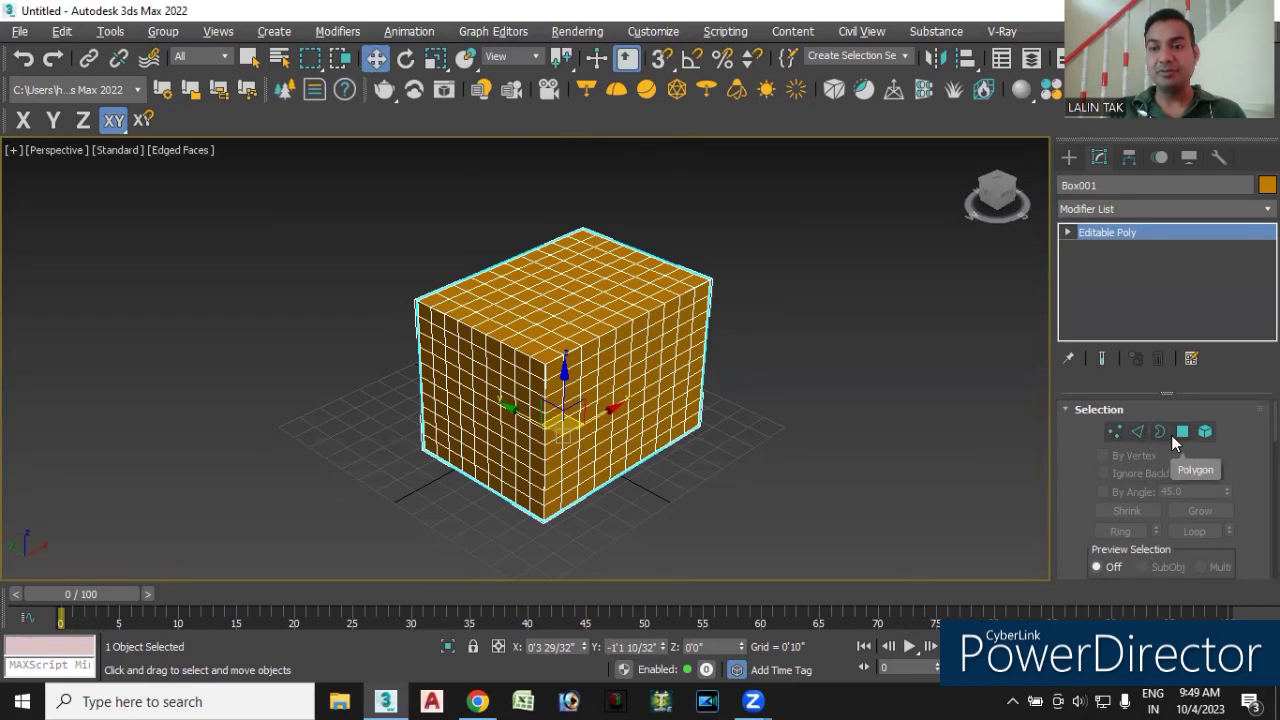
{"action": "left_click", "coordinate": [1114, 432]}
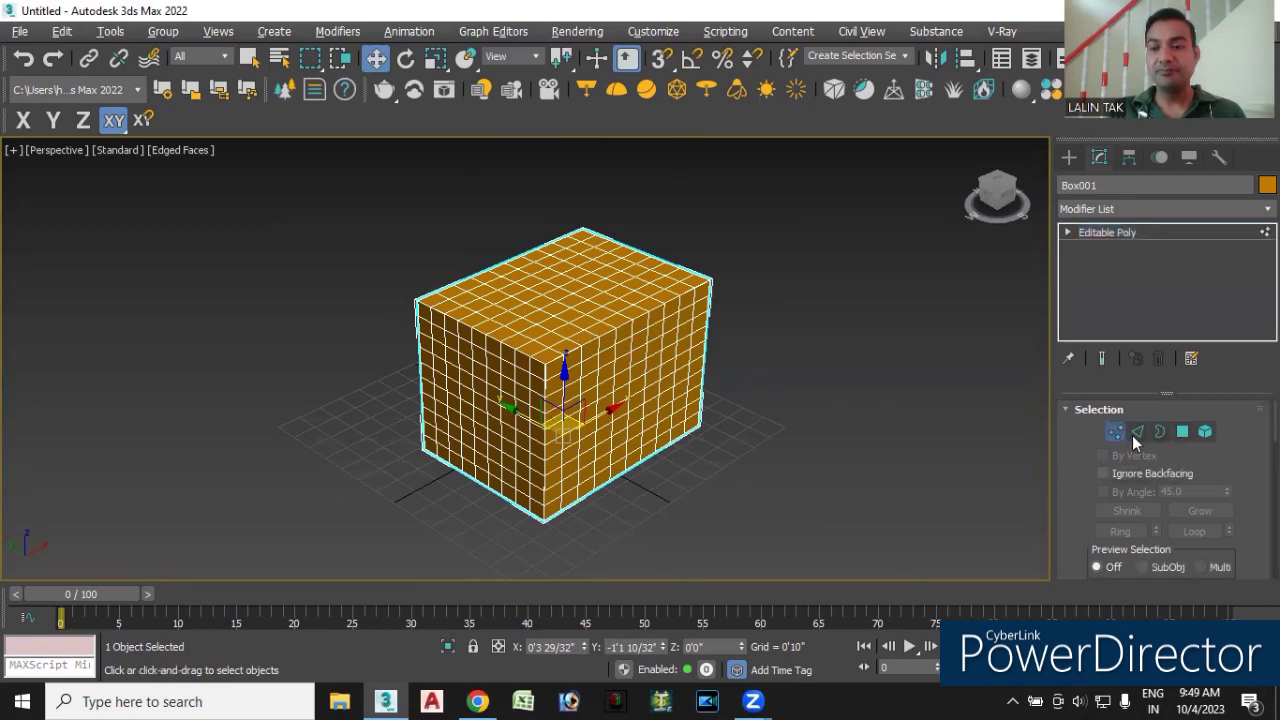
- Try Edge level, widen the command panel, then return to Vertex level
{"action": "left_click", "coordinate": [1142, 433]}
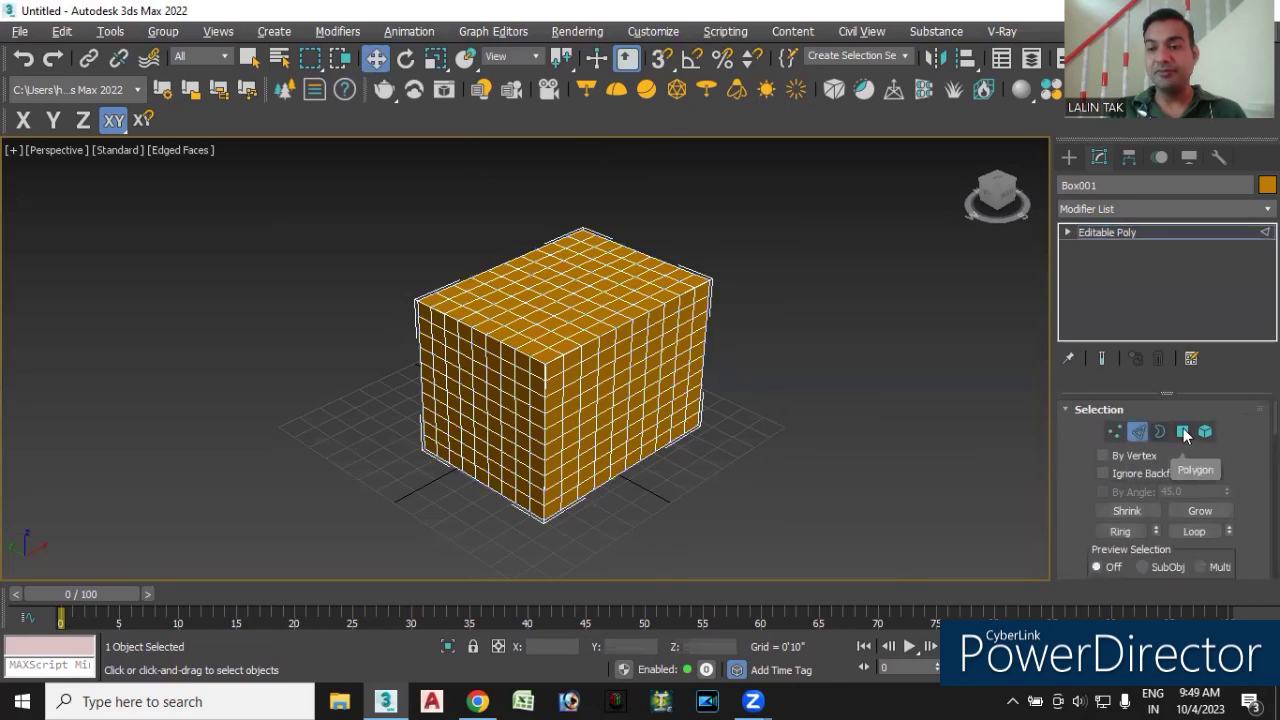
{"action": "middle_click_drag", "start_coordinate": [737, 420], "coordinate": [694, 440]}
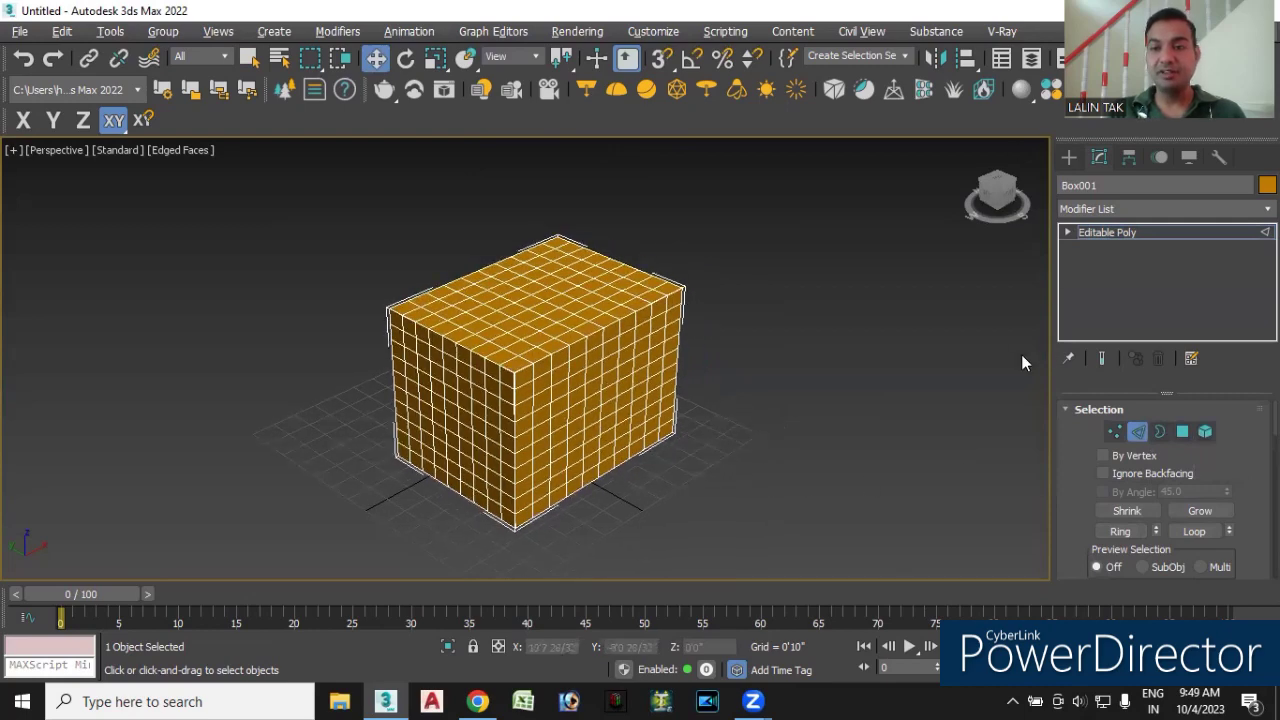
{"action": "mouse_move", "coordinate": [1048, 338]}
{"action": "left_mouse_down"}
{"action": "mouse_move", "coordinate": [1025, 342]}
{"action": "mouse_move", "coordinate": [1073, 344]}
{"action": "left_mouse_up"}
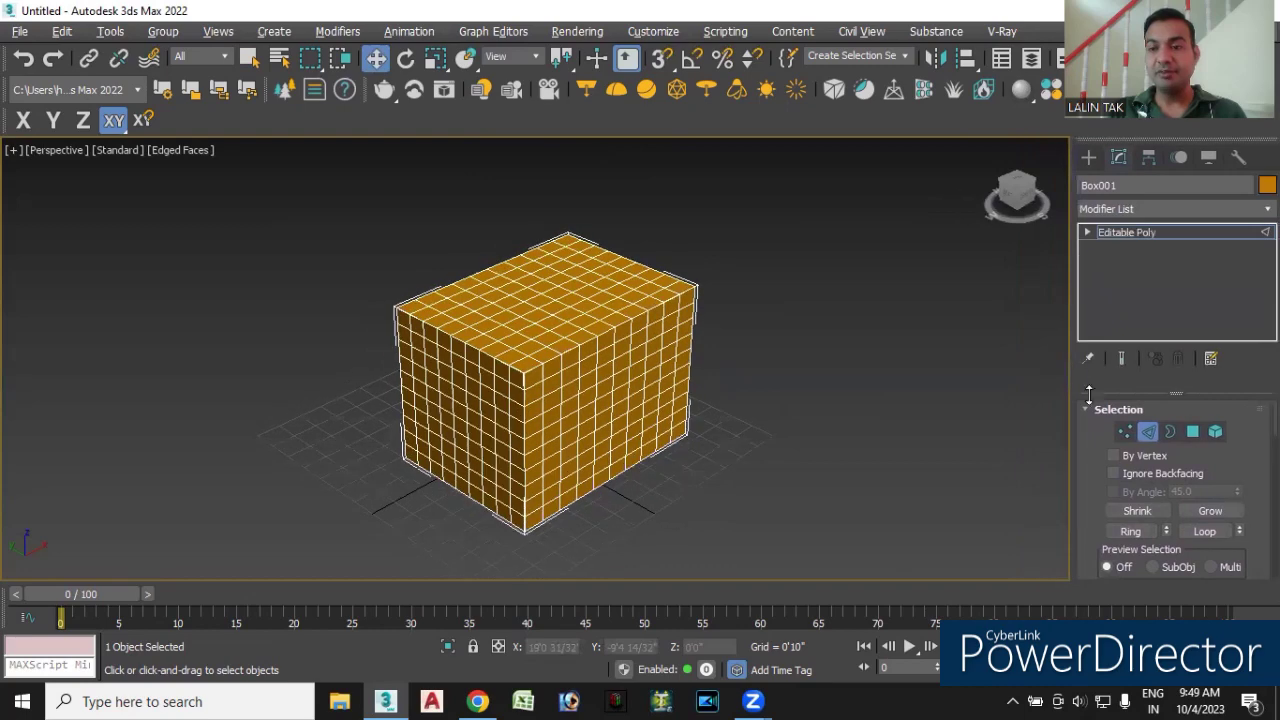
{"action": "left_click", "coordinate": [1126, 431]}
{"action": "middle_click_drag", "start_coordinate": [707, 504], "coordinate": [694, 496], "text": "alt"}
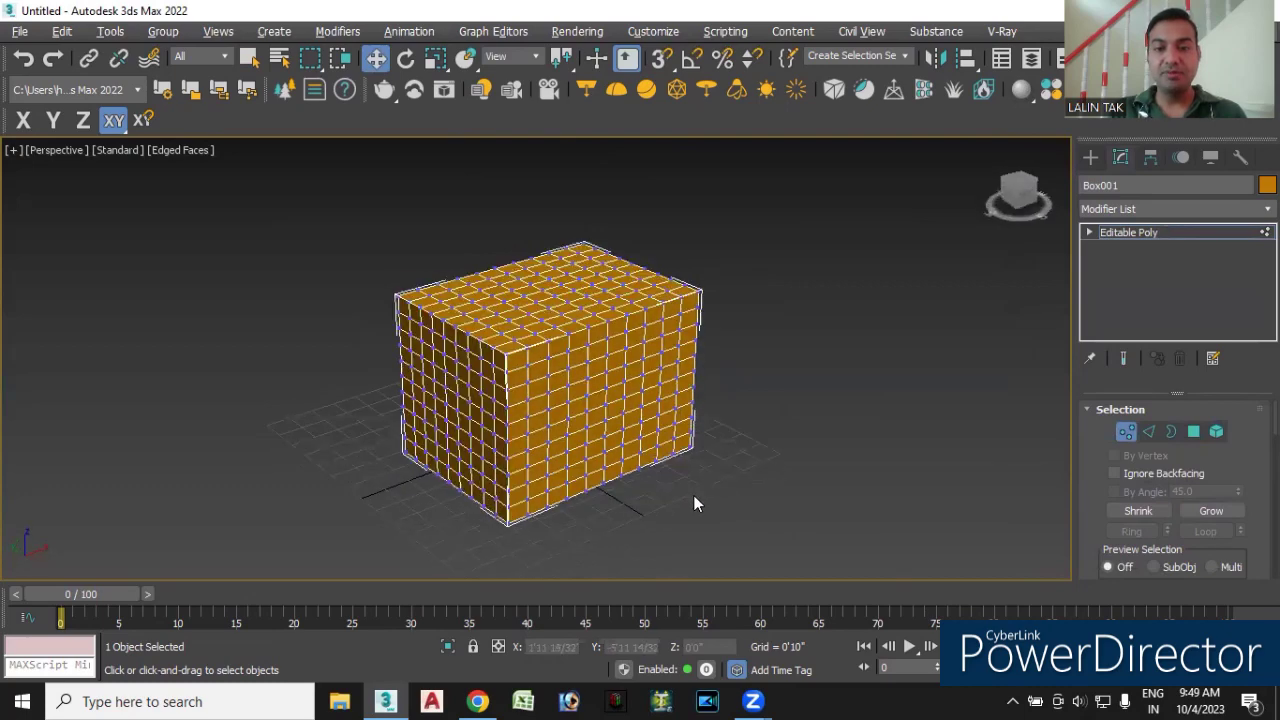
{"action": "scroll", "coordinate": [638, 387], "scroll_direction": "up", "scroll_amount": 3}
{"action": "scroll", "coordinate": [643, 490], "scroll_direction": "up", "scroll_amount": 2}
{"action": "scroll", "coordinate": [605, 468], "scroll_direction": "up", "scroll_amount": 2}
{"action": "scroll", "coordinate": [596, 458], "scroll_direction": "down", "scroll_amount": 1}
{"action": "scroll", "coordinate": [566, 455], "scroll_direction": "down", "scroll_amount": 2}
{"action": "mouse_move", "coordinate": [221, 311]}
{"action": "left_mouse_down"}
{"action": "mouse_move", "coordinate": [370, 368]}
{"action": "mouse_move", "coordinate": [812, 347]}
{"action": "left_mouse_up"}
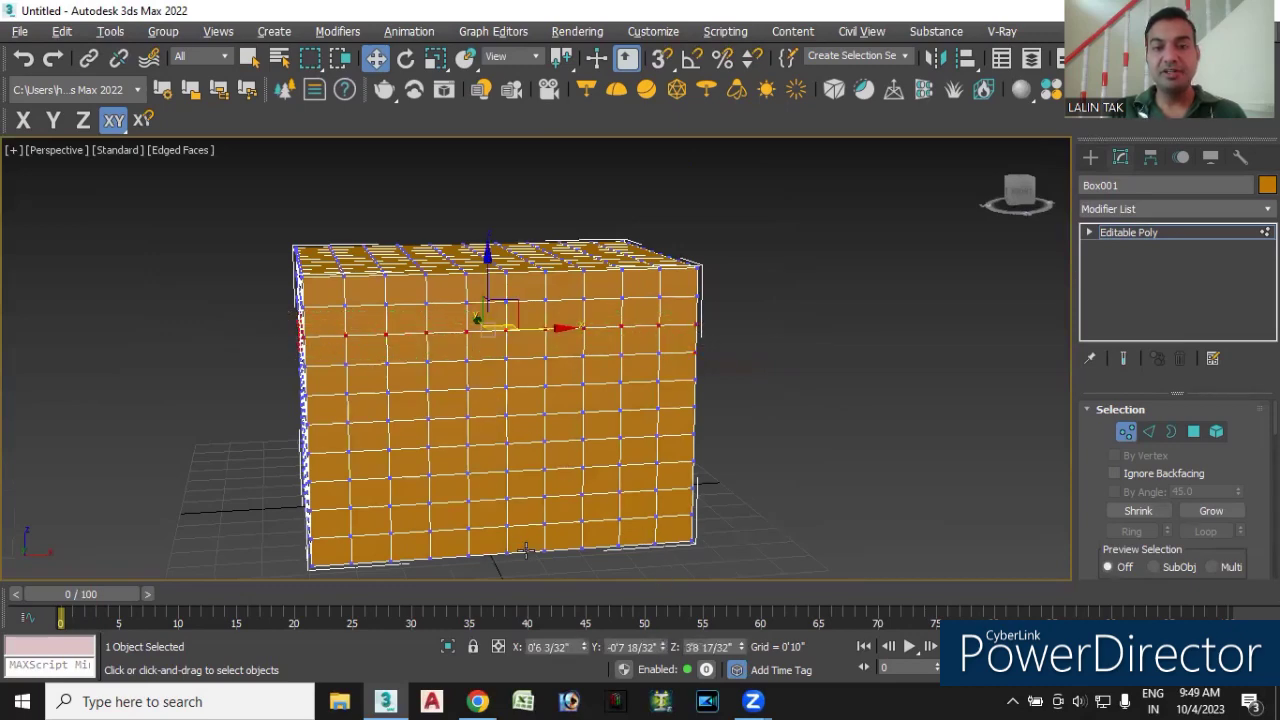
{"action": "middle_click_drag", "start_coordinate": [772, 537], "coordinate": [580, 350], "text": "alt"}
{"action": "middle_click_drag", "start_coordinate": [314, 506], "coordinate": [460, 512], "text": "alt"}
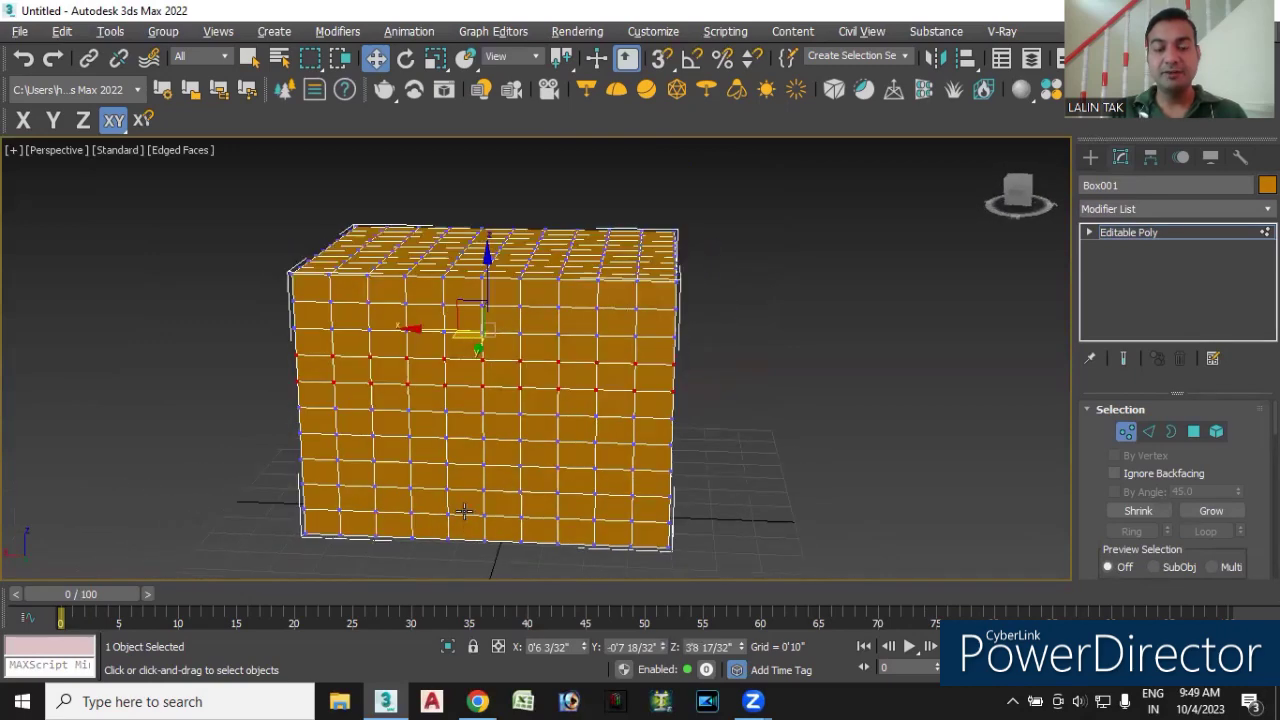
{"action": "mouse_move", "coordinate": [830, 467]}
{"action": "middle_mouse_down", "text": "alt"}
{"action": "mouse_move", "coordinate": [787, 491]}
{"action": "mouse_move", "coordinate": [645, 508]}
{"action": "mouse_move", "coordinate": [566, 486]}
{"action": "mouse_move", "coordinate": [857, 397]}
{"action": "mouse_move", "coordinate": [849, 406]}
{"action": "middle_mouse_up", "text": "alt"}
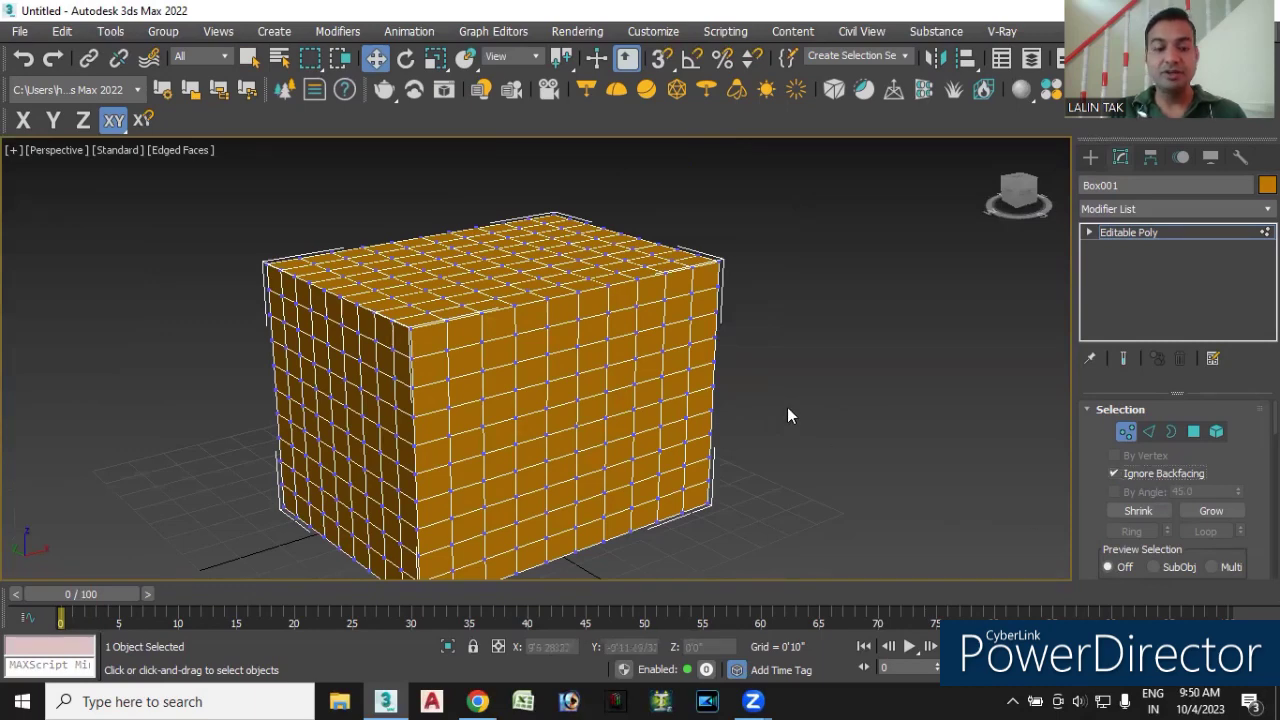
{"action": "middle_click_drag", "start_coordinate": [812, 454], "coordinate": [141, 317], "text": "alt"}
{"action": "left_click_drag", "start_coordinate": [221, 336], "coordinate": [776, 358]}
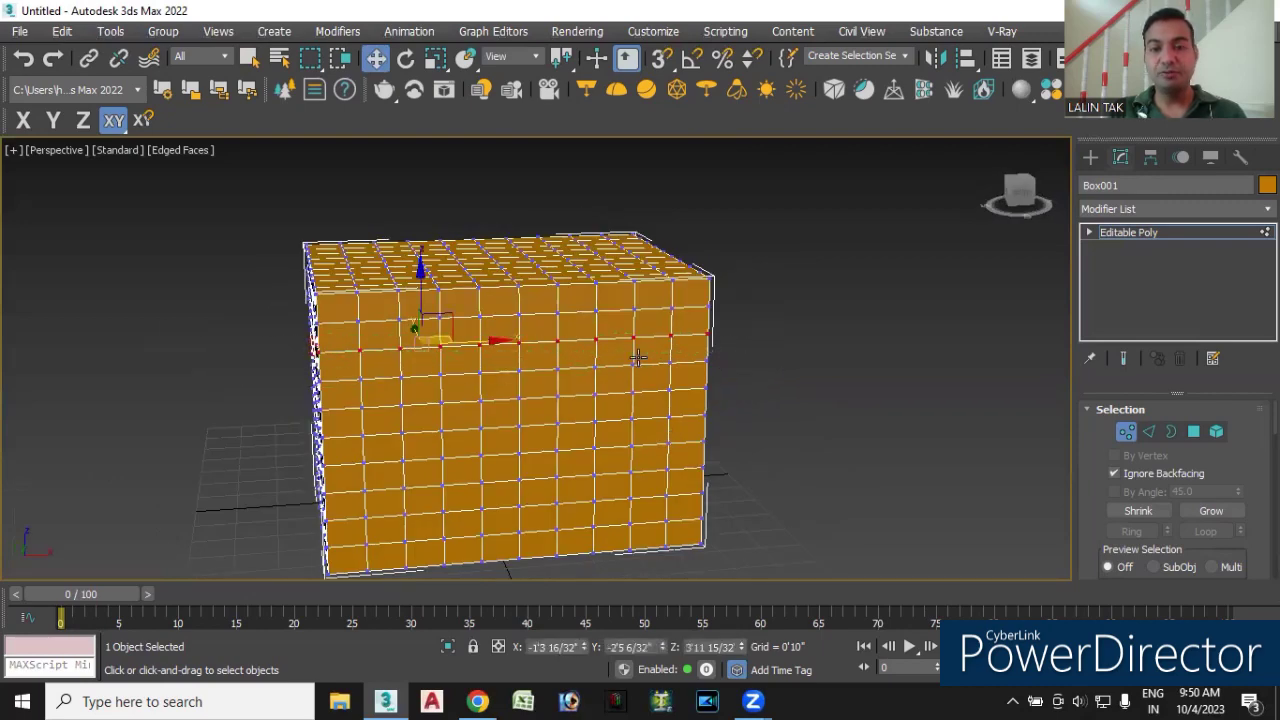
{"action": "middle_click_drag", "start_coordinate": [229, 468], "coordinate": [318, 446], "text": "alt"}
{"action": "left_click", "coordinate": [727, 368]}
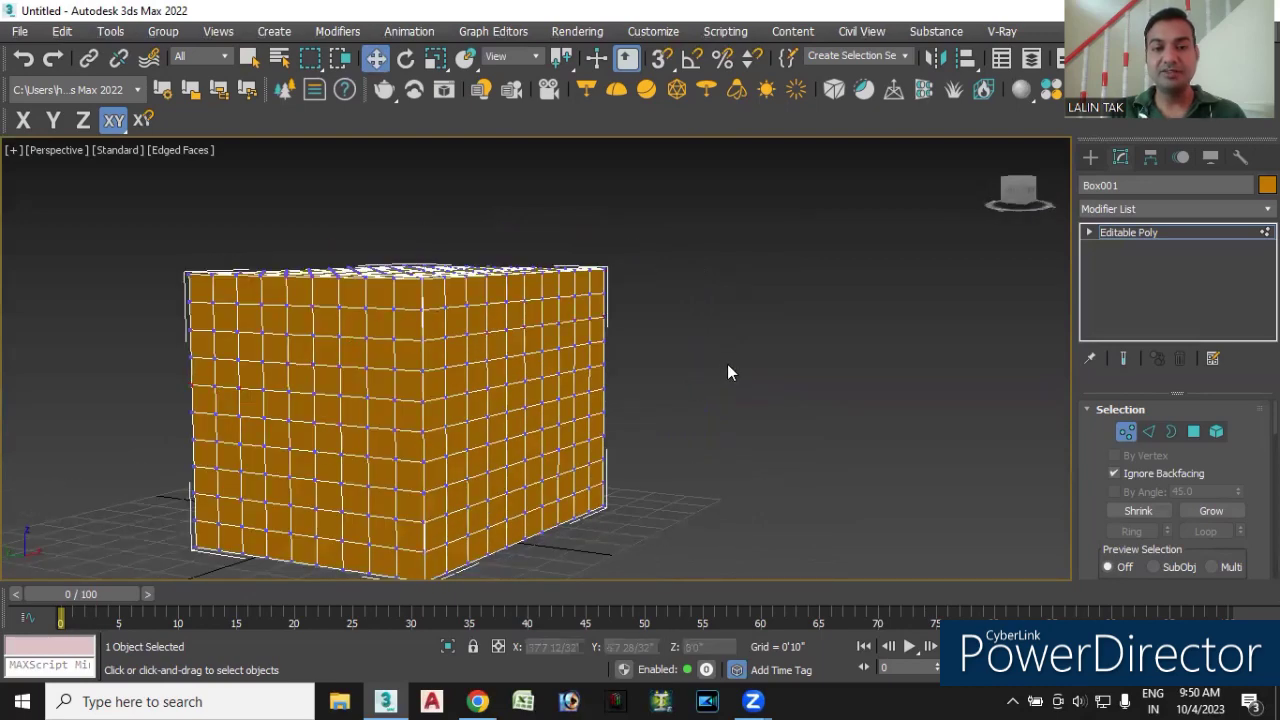
{"action": "mouse_move", "coordinate": [776, 471]}
{"action": "middle_mouse_down", "text": "alt"}
{"action": "mouse_move", "coordinate": [680, 494]}
{"action": "mouse_move", "coordinate": [720, 450]}
{"action": "middle_mouse_up", "text": "alt"}
{"action": "left_click", "coordinate": [1016, 192]}
{"action": "left_click_drag", "start_coordinate": [154, 303], "coordinate": [680, 340]}
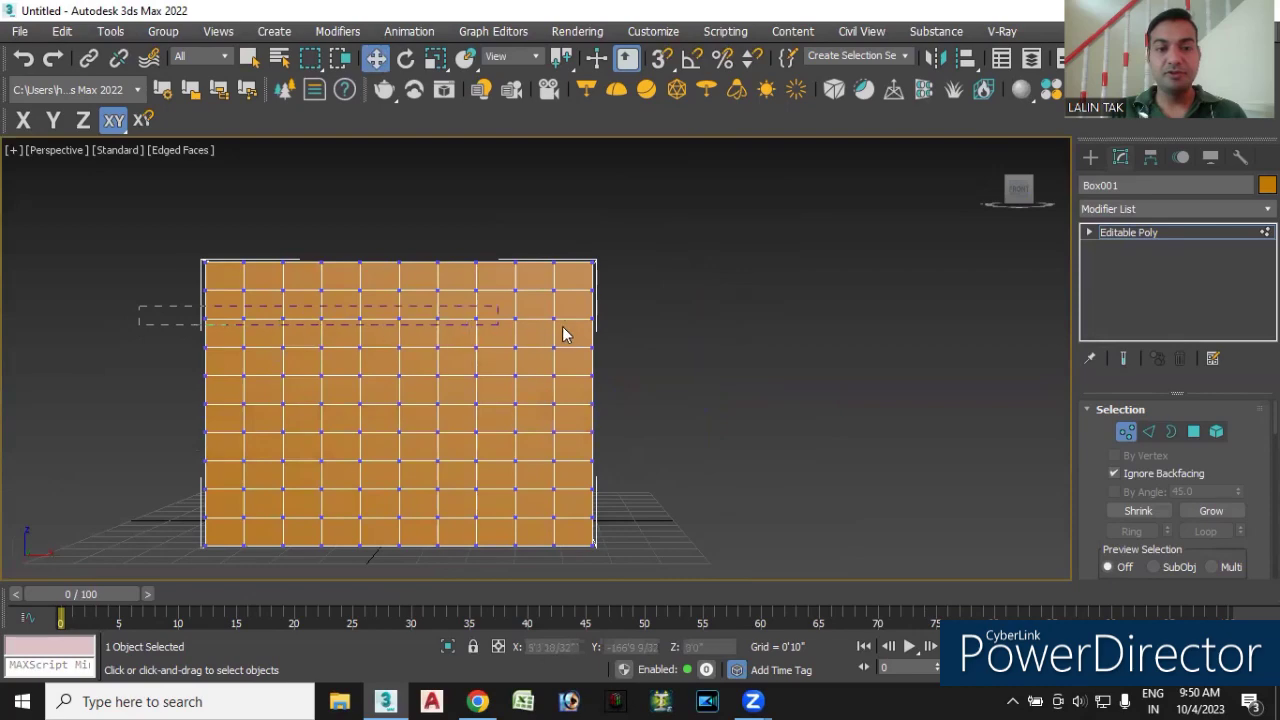
{"action": "mouse_move", "coordinate": [132, 413]}
{"action": "middle_mouse_down", "text": "alt"}
{"action": "mouse_move", "coordinate": [560, 417]}
{"action": "mouse_move", "coordinate": [603, 437]}
{"action": "mouse_move", "coordinate": [651, 423]}
{"action": "mouse_move", "coordinate": [794, 423]}
{"action": "mouse_move", "coordinate": [5, 485]}
{"action": "middle_mouse_up", "text": "alt"}
{"action": "middle_click_drag", "start_coordinate": [89, 476], "coordinate": [434, 377], "text": "alt"}
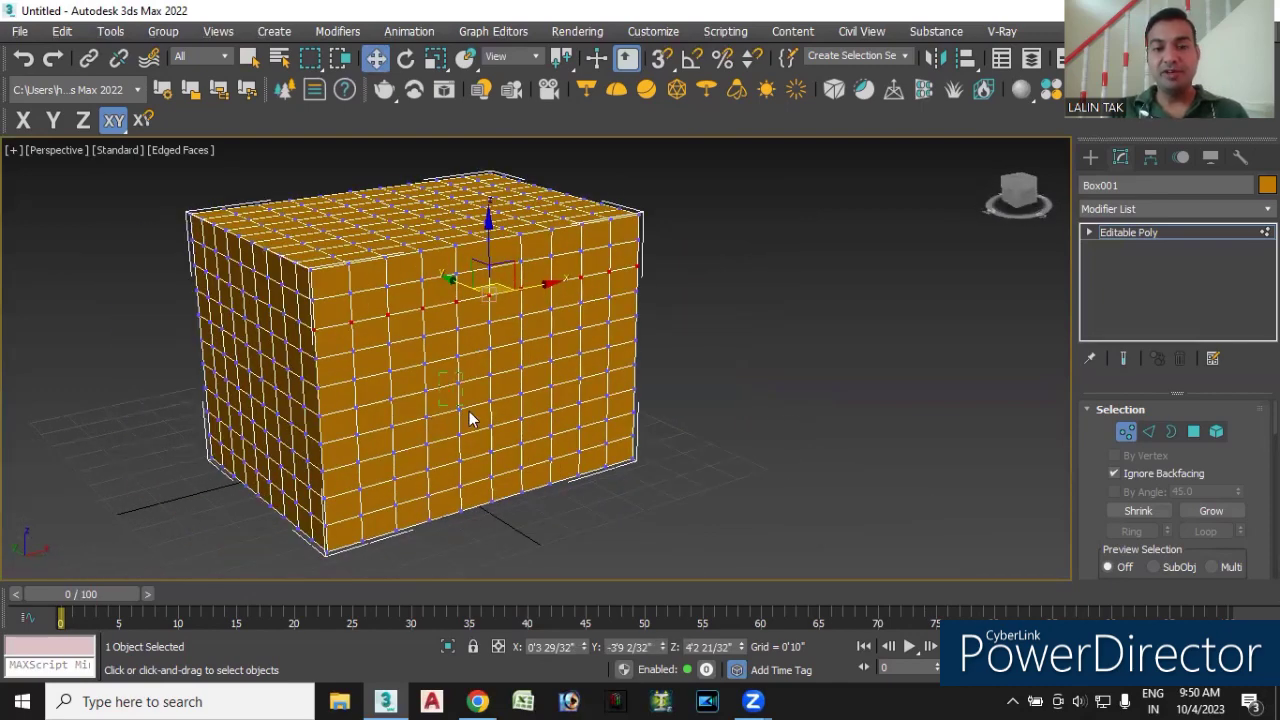
{"action": "left_click", "coordinate": [465, 407]}
{"action": "mouse_move", "coordinate": [246, 506]}
{"action": "middle_mouse_down", "text": "alt"}
{"action": "mouse_move", "coordinate": [400, 471]}
{"action": "mouse_move", "coordinate": [172, 482]}
{"action": "mouse_move", "coordinate": [260, 480]}
{"action": "middle_mouse_up", "text": "alt"}
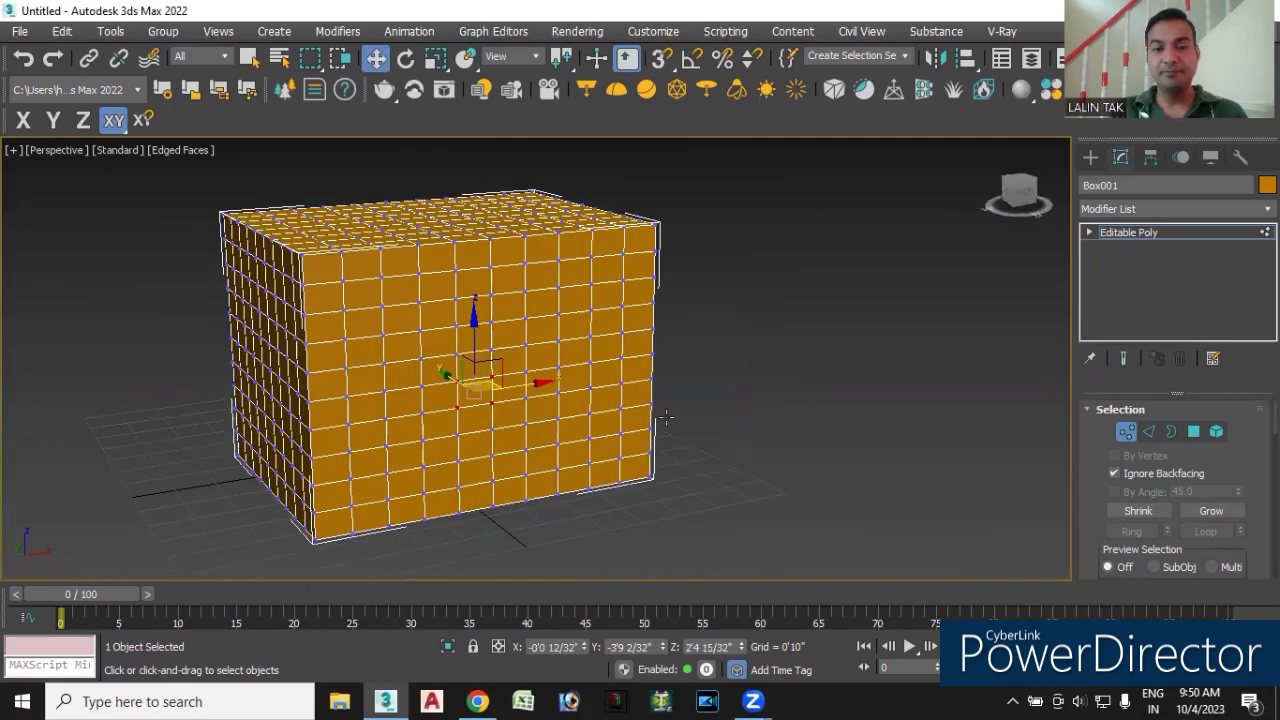
{"action": "left_click", "coordinate": [823, 491]}
{"action": "mouse_move", "coordinate": [634, 543]}
{"action": "middle_mouse_down"}
{"action": "mouse_move", "coordinate": [731, 551]}
{"action": "mouse_move", "coordinate": [915, 523]}
{"action": "middle_mouse_up"}
- At Edge level, select several front-face edges and extend them into a Ring
{"action": "left_click", "coordinate": [1147, 431]}
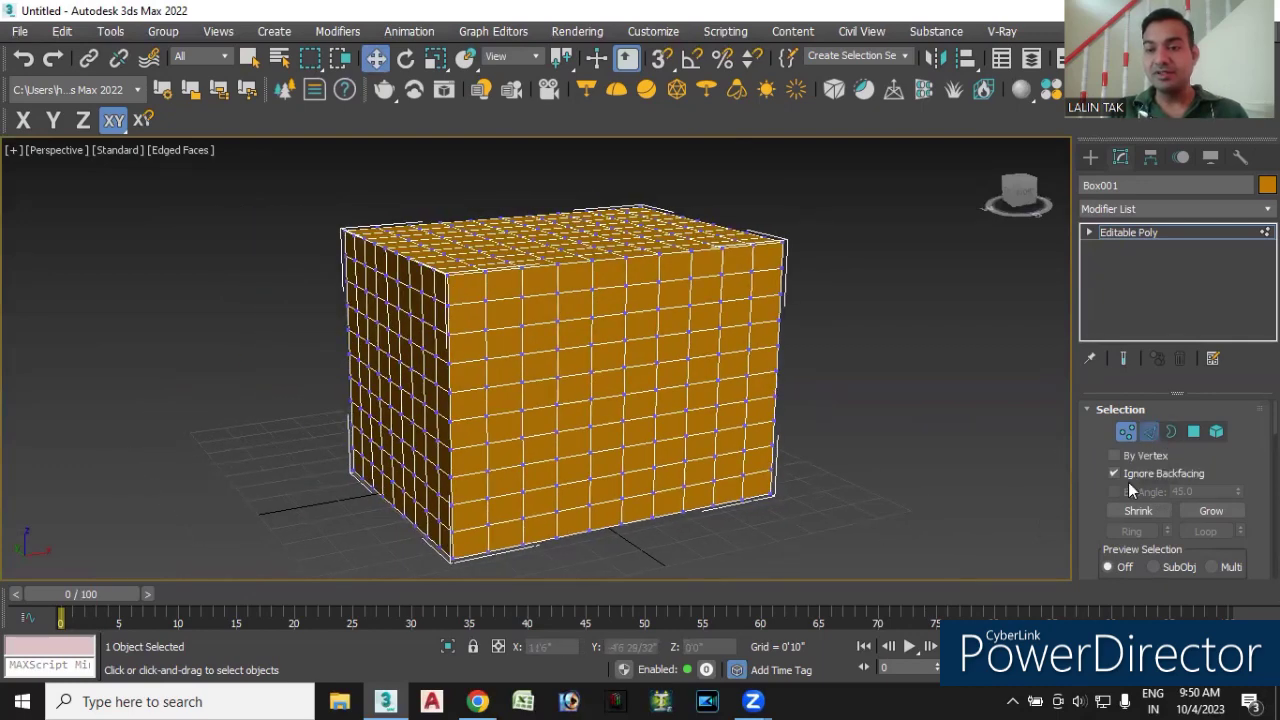
{"action": "left_click", "coordinate": [589, 359]}
{"action": "scroll", "coordinate": [604, 378], "scroll_direction": "up", "scroll_amount": 3}
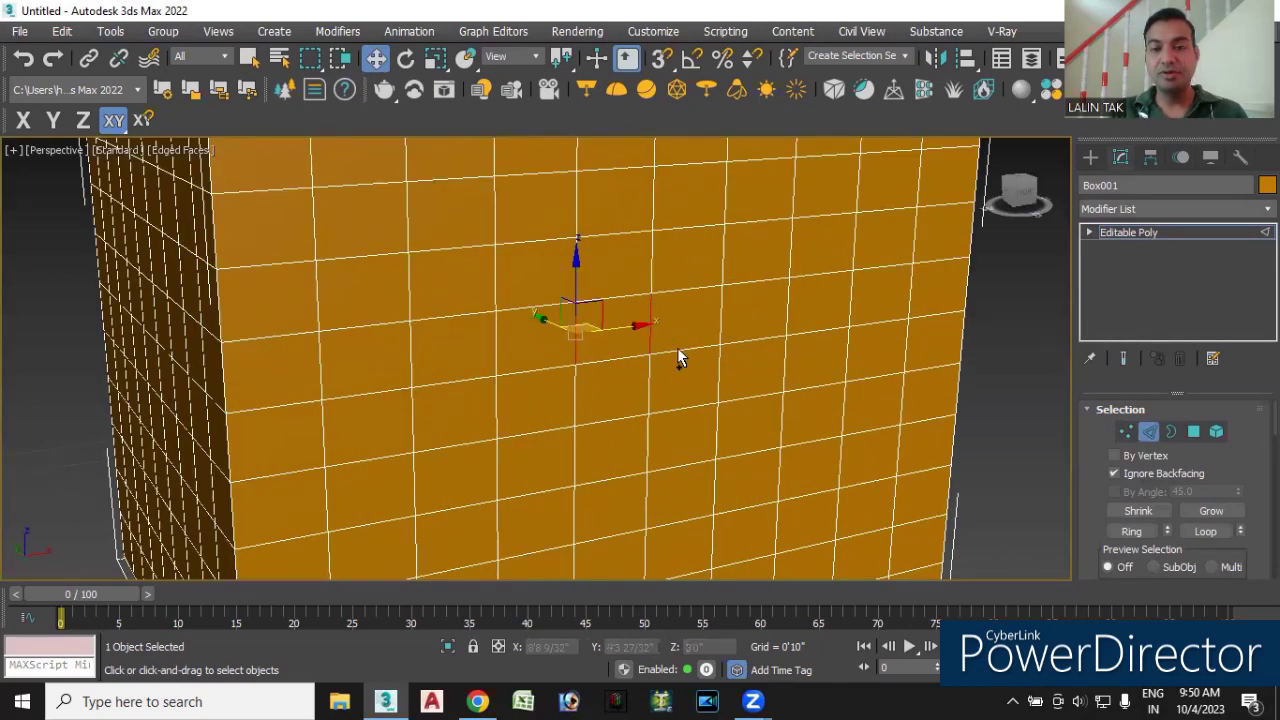
{"action": "left_click", "coordinate": [724, 316], "text": "ctrl"}
{"action": "left_click", "coordinate": [726, 302], "text": "ctrl"}
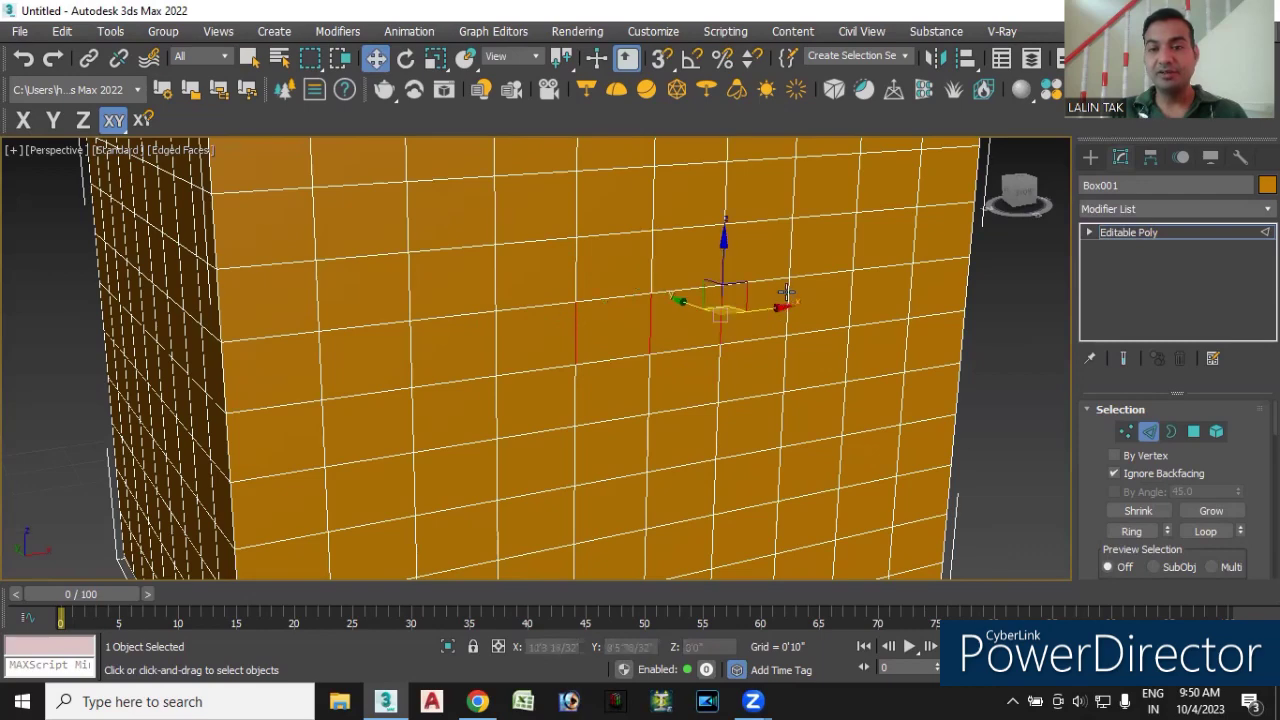
{"action": "left_click", "coordinate": [786, 293], "text": "ctrl"}
{"action": "scroll", "coordinate": [693, 398], "scroll_direction": "down", "scroll_amount": 5}
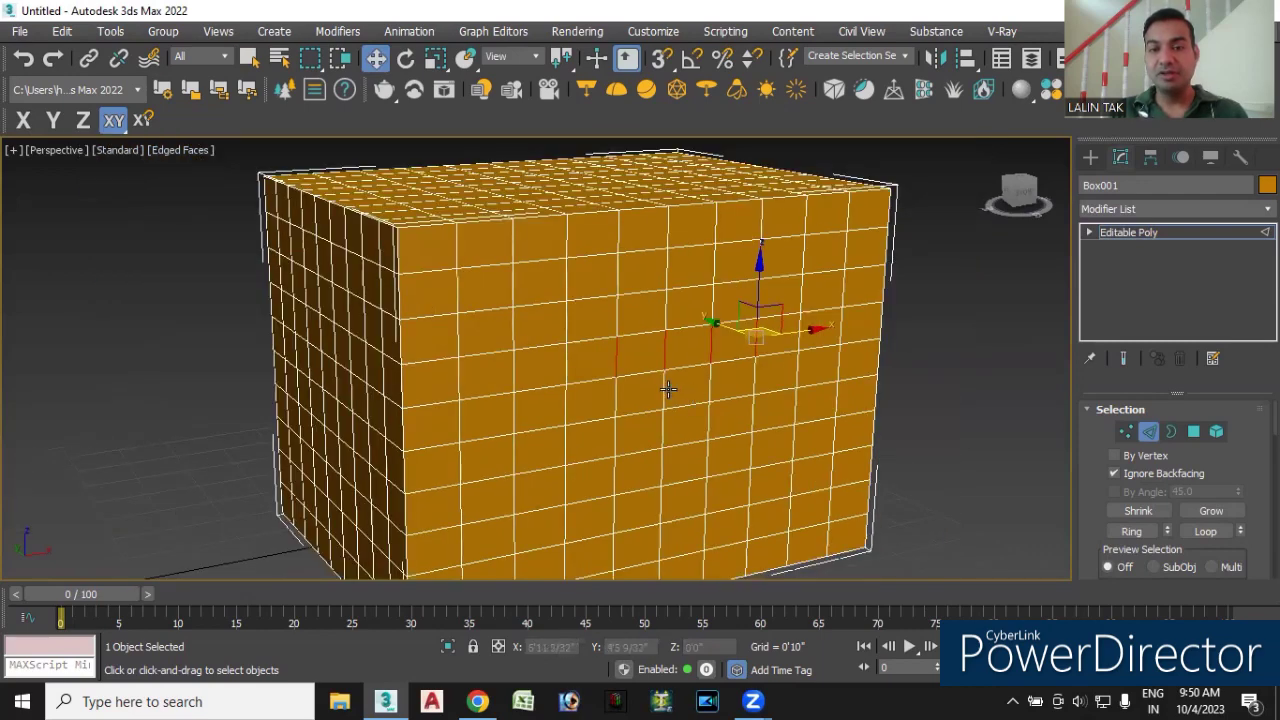
{"action": "scroll", "coordinate": [668, 388], "scroll_direction": "up", "scroll_amount": 1}
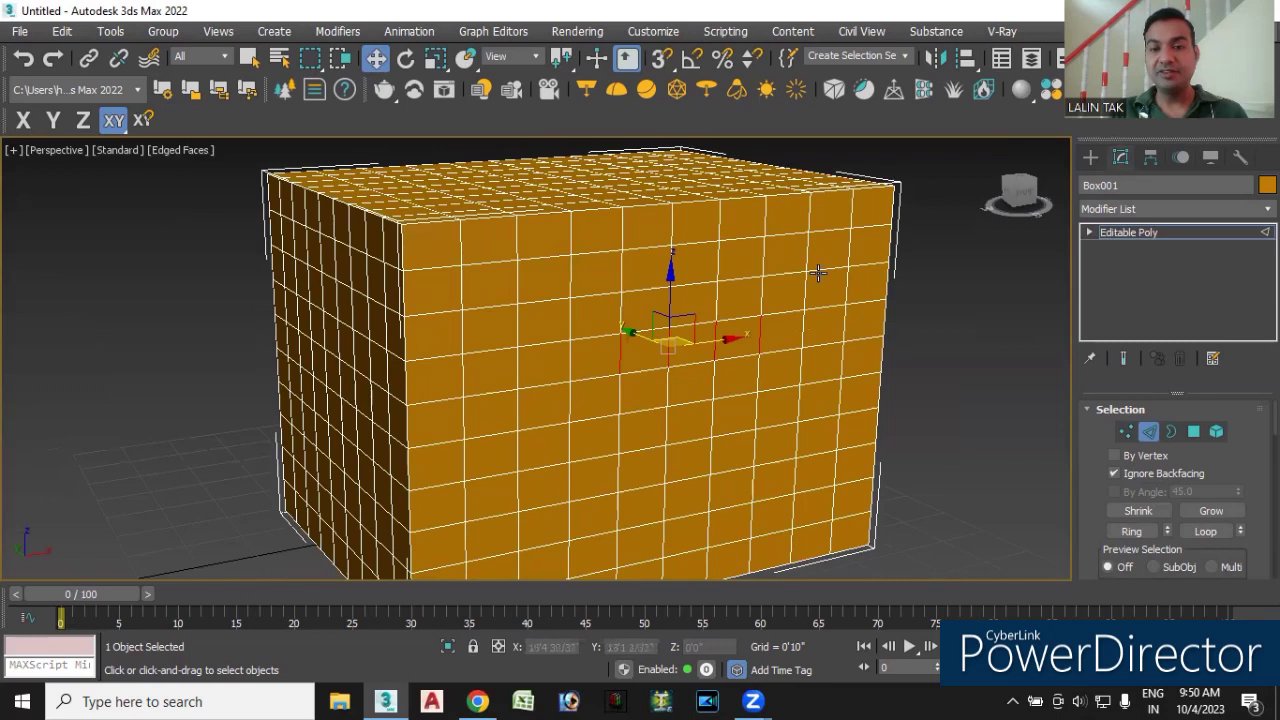
{"action": "left_click", "coordinate": [1132, 531]}
- Select a centre edge, move it down slightly and extend it to a vertical Loop
{"action": "middle_click_drag", "start_coordinate": [457, 486], "coordinate": [571, 471], "text": "alt"}
{"action": "mouse_move", "coordinate": [371, 449]}
{"action": "middle_mouse_down", "text": "alt"}
{"action": "mouse_move", "coordinate": [546, 466]}
{"action": "mouse_move", "coordinate": [330, 450]}
{"action": "mouse_move", "coordinate": [420, 440]}
{"action": "mouse_move", "coordinate": [110, 443]}
{"action": "mouse_move", "coordinate": [710, 426]}
{"action": "middle_mouse_up", "text": "alt"}
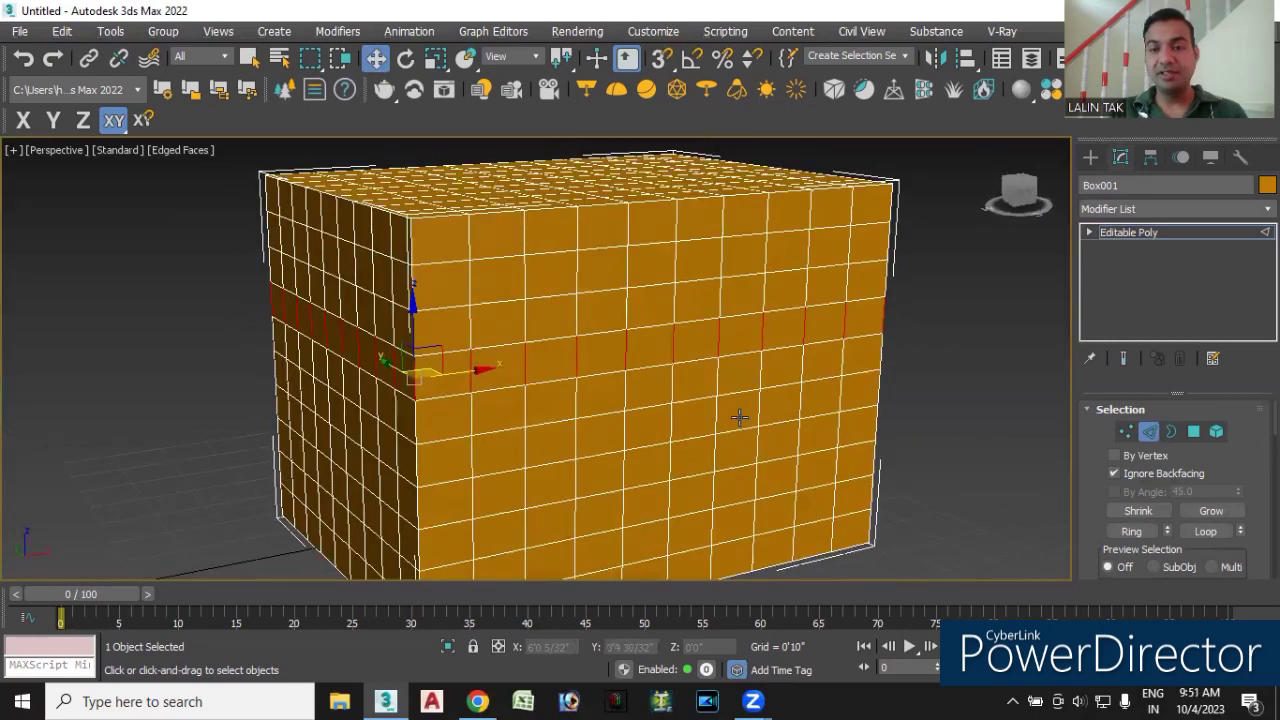
{"action": "left_click", "coordinate": [930, 385]}
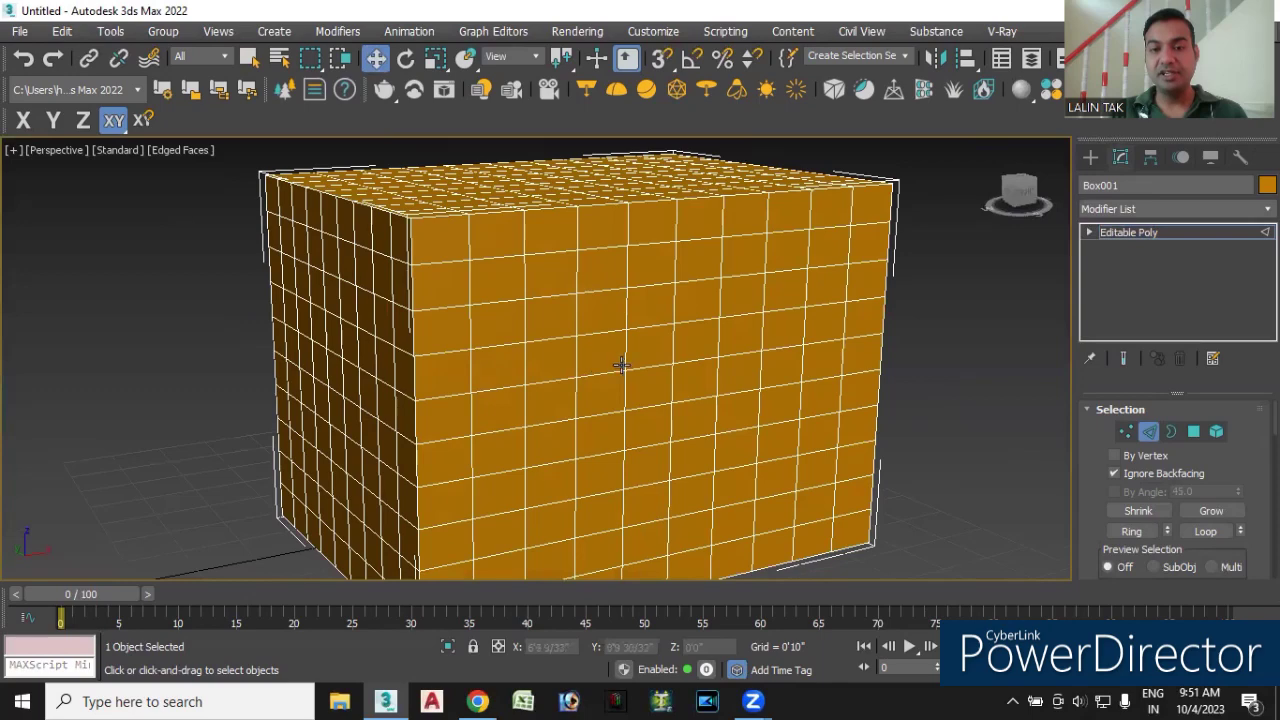
{"action": "left_click", "coordinate": [623, 347]}
{"action": "middle_click_drag", "start_coordinate": [663, 443], "coordinate": [663, 462], "text": "alt"}
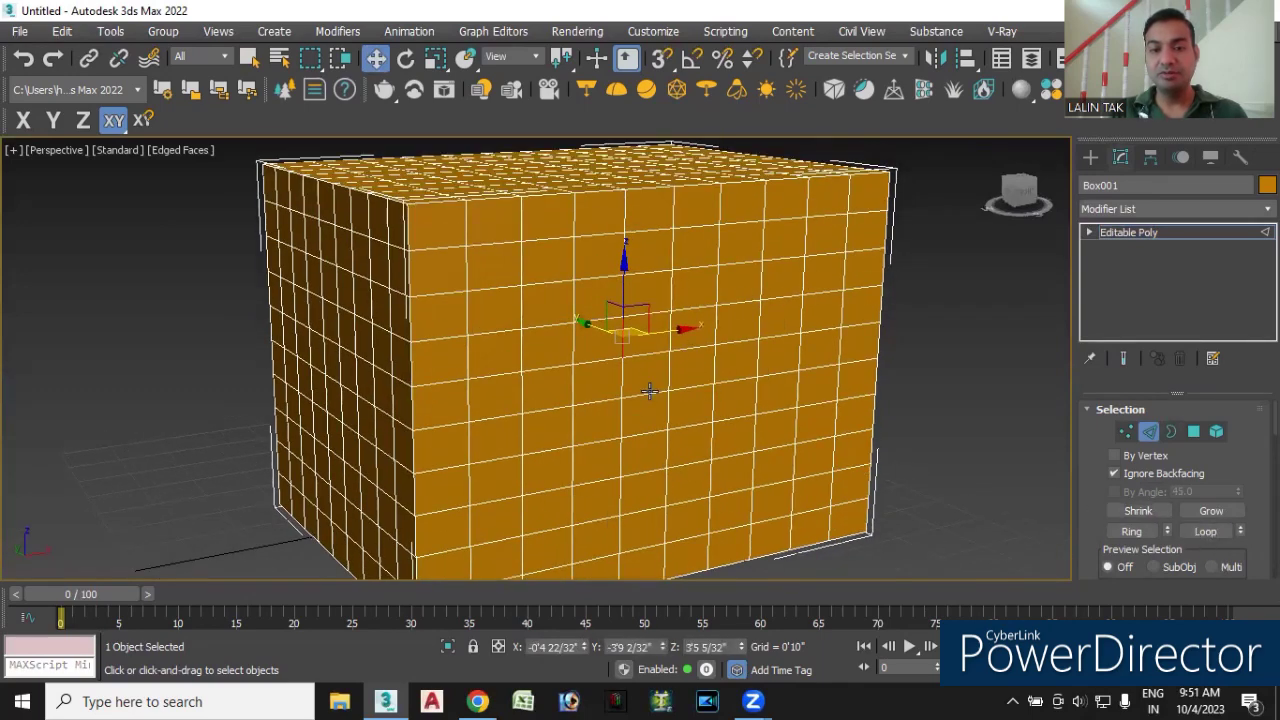
{"action": "left_click_drag", "start_coordinate": [620, 383], "coordinate": [625, 532]}
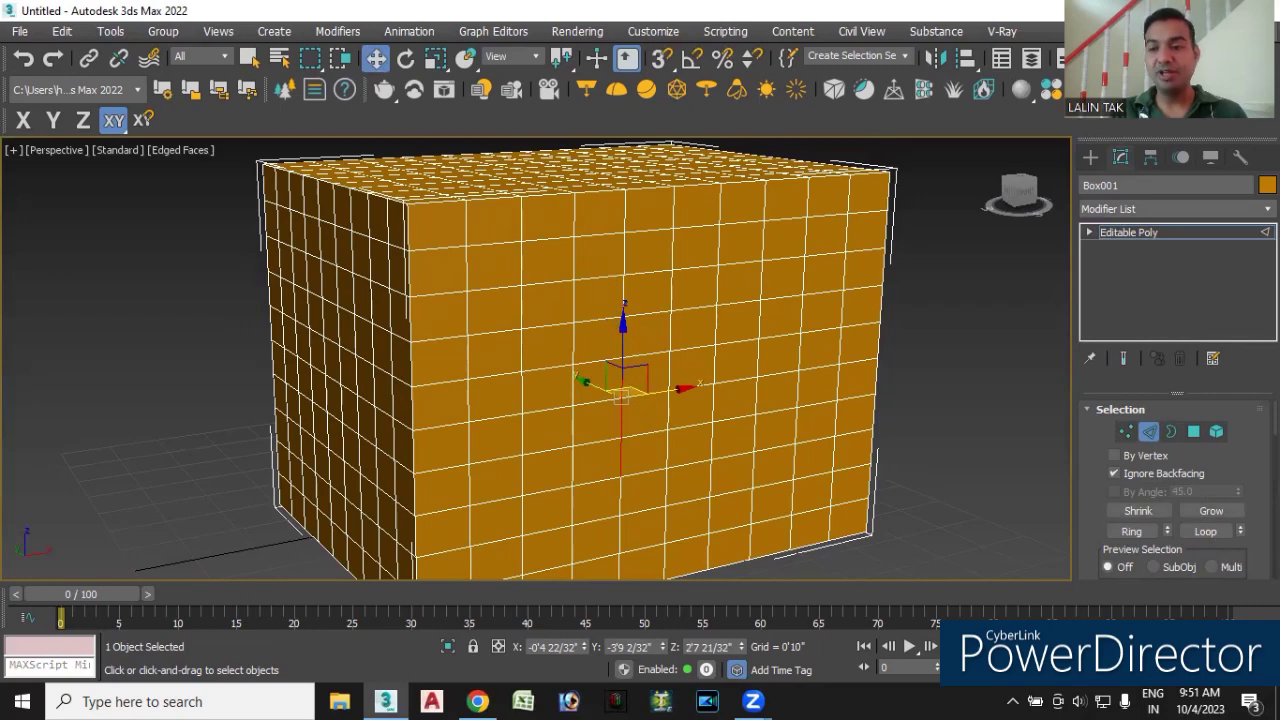
{"action": "left_click", "coordinate": [1206, 532]}
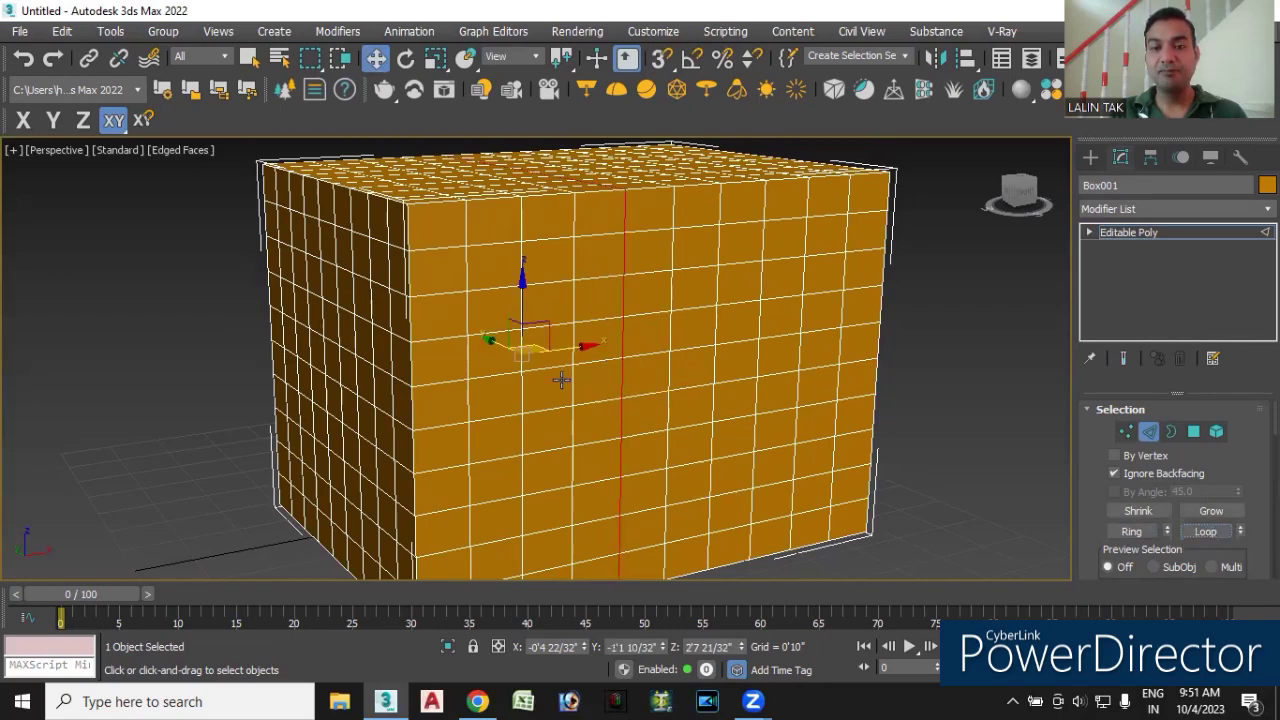
- Clear the edge selection and return to Vertex level
{"action": "scroll", "coordinate": [565, 358], "scroll_direction": "down", "scroll_amount": 2}
{"action": "mouse_move", "coordinate": [552, 417]}
{"action": "middle_mouse_down", "text": "alt"}
{"action": "mouse_move", "coordinate": [565, 462]}
{"action": "mouse_move", "coordinate": [668, 481]}
{"action": "mouse_move", "coordinate": [831, 420]}
{"action": "mouse_move", "coordinate": [809, 251]}
{"action": "mouse_move", "coordinate": [751, 194]}
{"action": "mouse_move", "coordinate": [652, 214]}
{"action": "mouse_move", "coordinate": [586, 294]}
{"action": "mouse_move", "coordinate": [576, 455]}
{"action": "mouse_move", "coordinate": [743, 463]}
{"action": "mouse_move", "coordinate": [866, 424]}
{"action": "middle_mouse_up", "text": "alt"}
{"action": "left_click", "coordinate": [883, 429]}
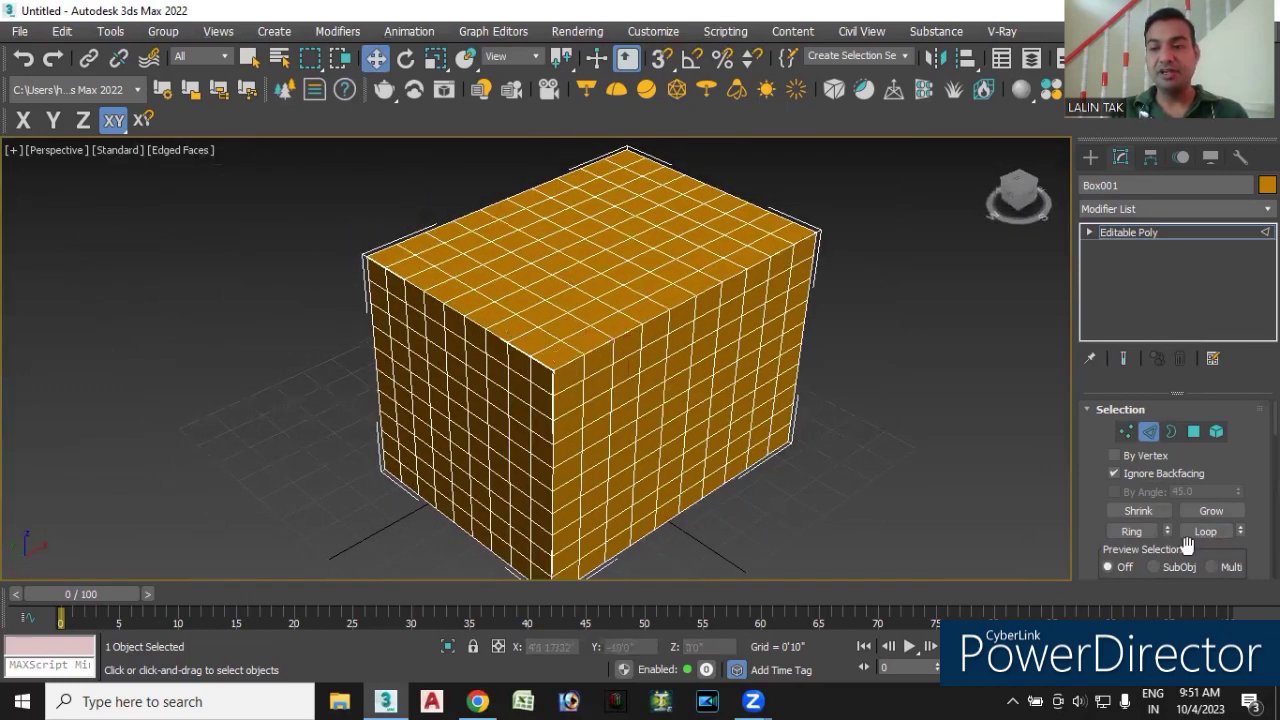
{"action": "mouse_move", "coordinate": [878, 516]}
{"action": "middle_mouse_down", "text": "alt"}
{"action": "mouse_move", "coordinate": [852, 492]}
{"action": "mouse_move", "coordinate": [765, 518]}
{"action": "mouse_move", "coordinate": [781, 513]}
{"action": "middle_mouse_up", "text": "alt"}
{"action": "left_click", "coordinate": [1126, 431]}
- Select a front-face vertex and Grow the selection by one ring
{"action": "scroll", "coordinate": [649, 398], "scroll_direction": "up", "scroll_amount": 2}
{"action": "scroll", "coordinate": [590, 366], "scroll_direction": "up", "scroll_amount": 5}
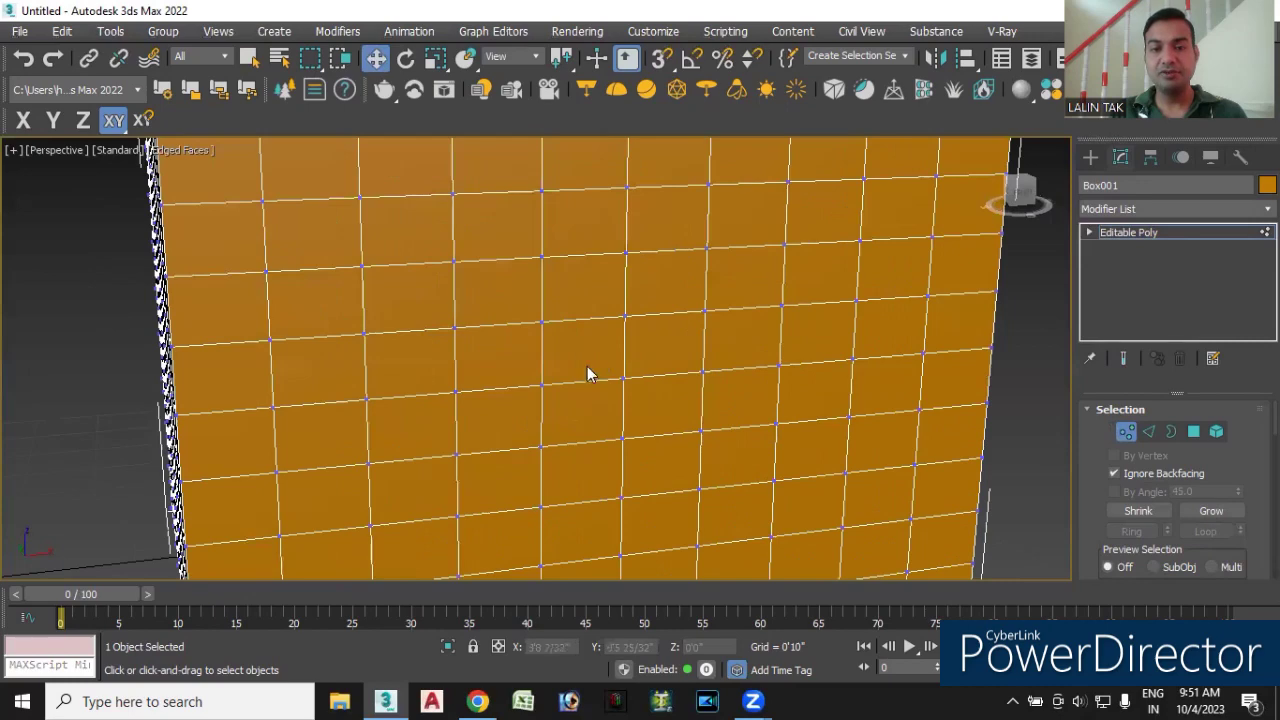
{"action": "left_click", "coordinate": [624, 372]}
{"action": "middle_click_drag", "start_coordinate": [664, 426], "coordinate": [591, 366], "text": "alt"}
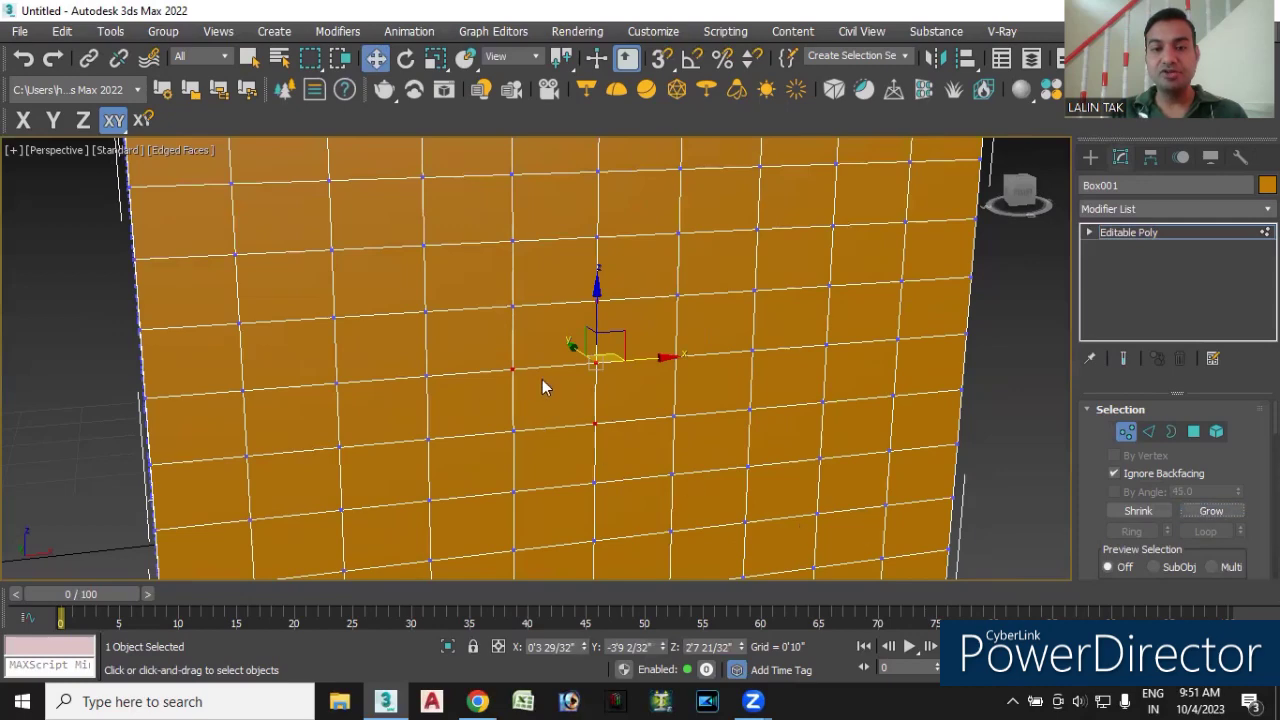
{"action": "scroll", "coordinate": [540, 388], "scroll_direction": "up", "scroll_amount": 3}
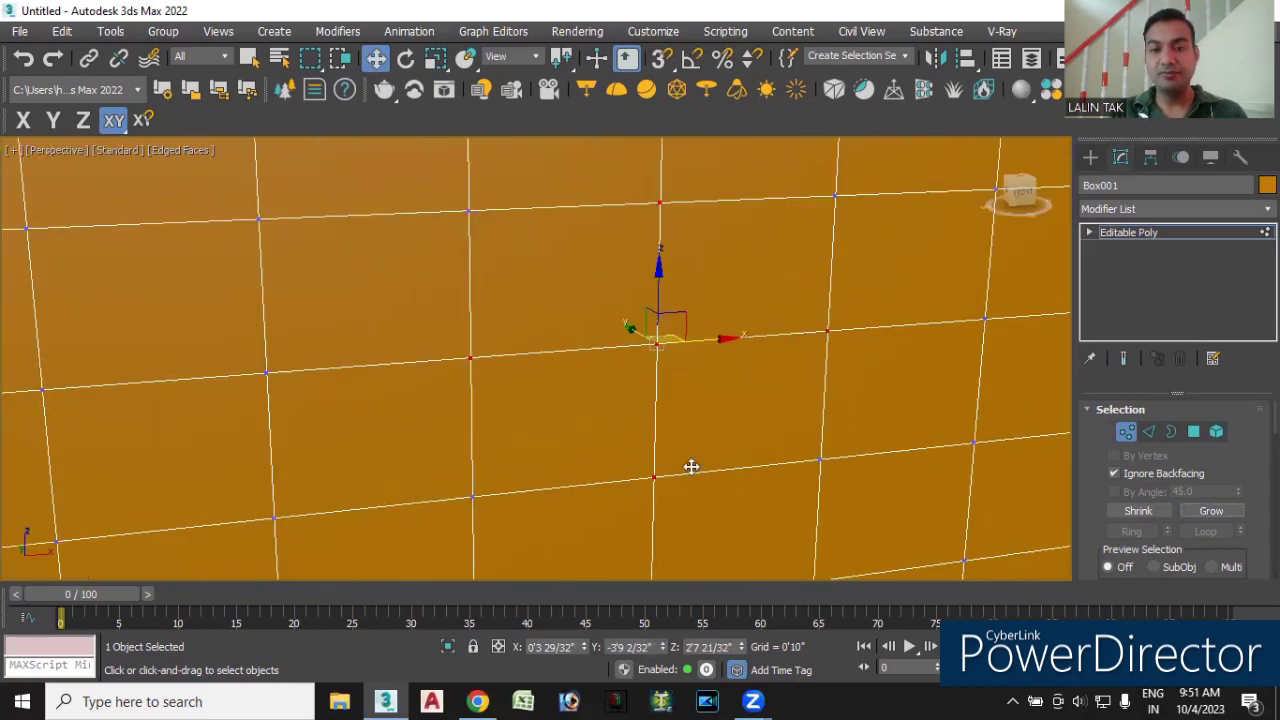
{"action": "left_click", "coordinate": [1211, 511]}
- Pull the grown vertex patch outward along the Y axis
{"action": "scroll", "coordinate": [613, 456], "scroll_direction": "down", "scroll_amount": 2}
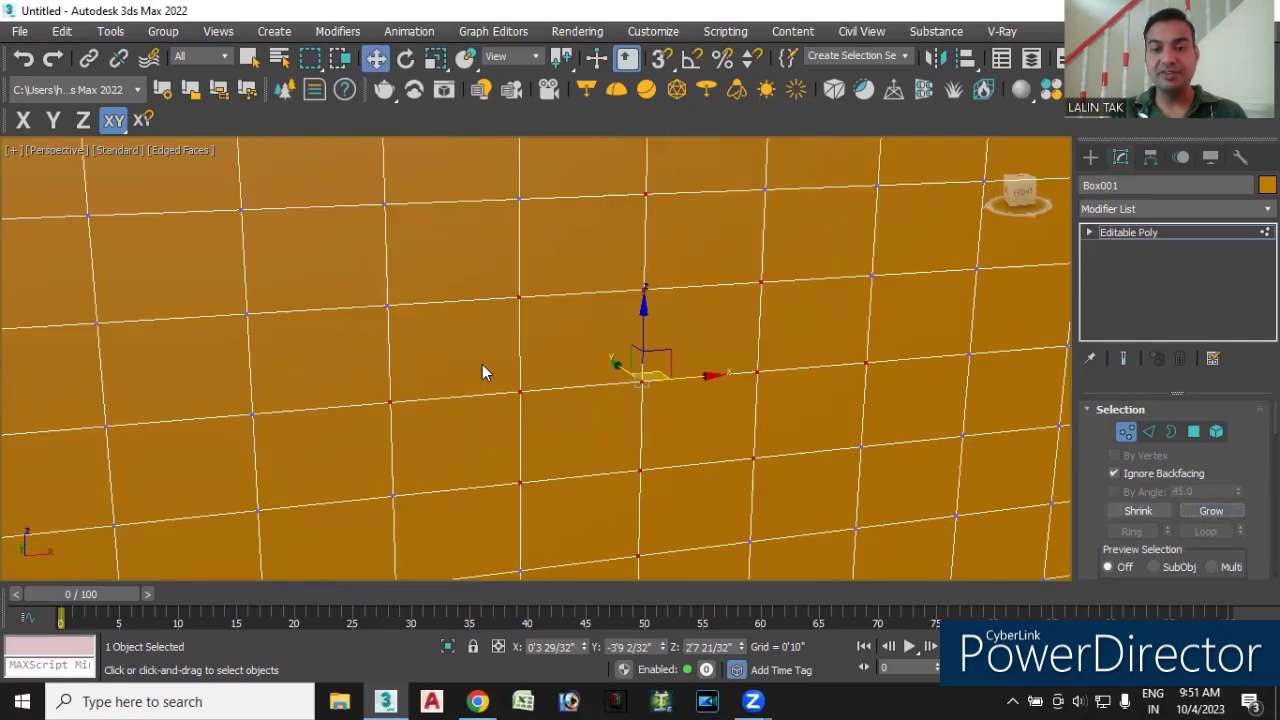
{"action": "scroll", "coordinate": [706, 380], "scroll_direction": "down", "scroll_amount": 4}
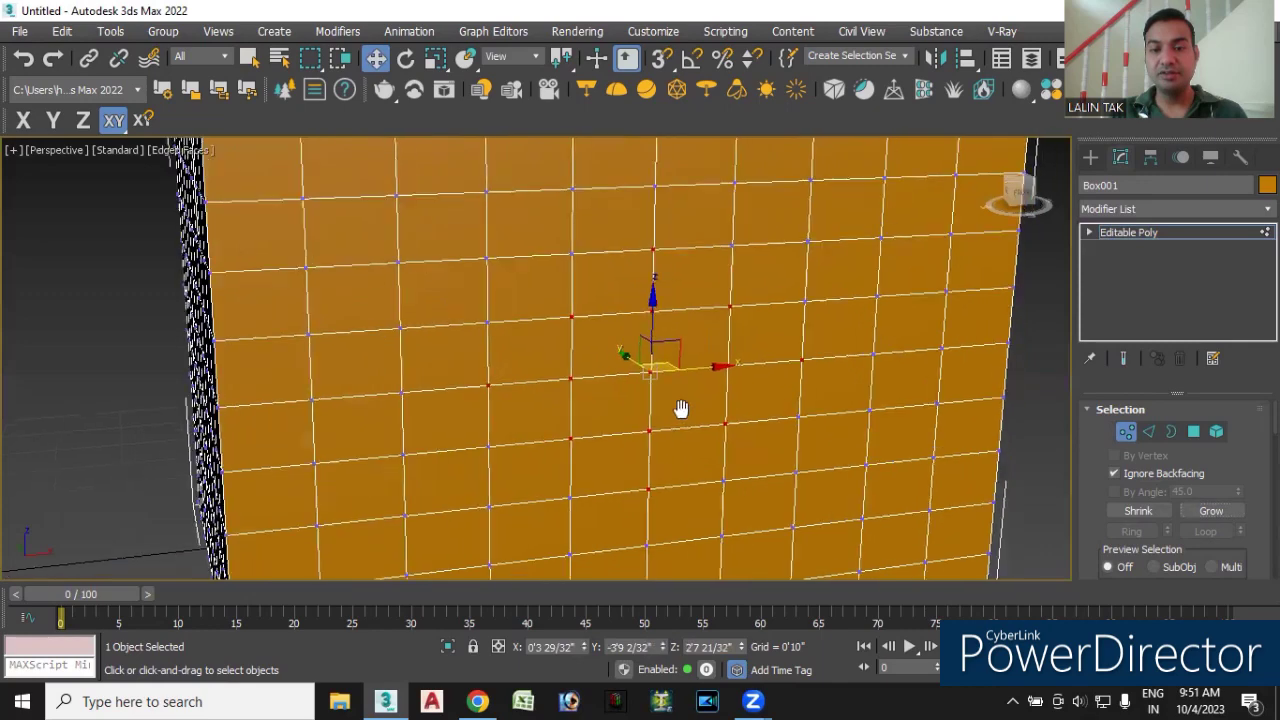
{"action": "scroll", "coordinate": [680, 440], "scroll_direction": "up", "scroll_amount": 3}
{"action": "middle_click_drag", "start_coordinate": [687, 448], "coordinate": [634, 383], "text": "alt"}
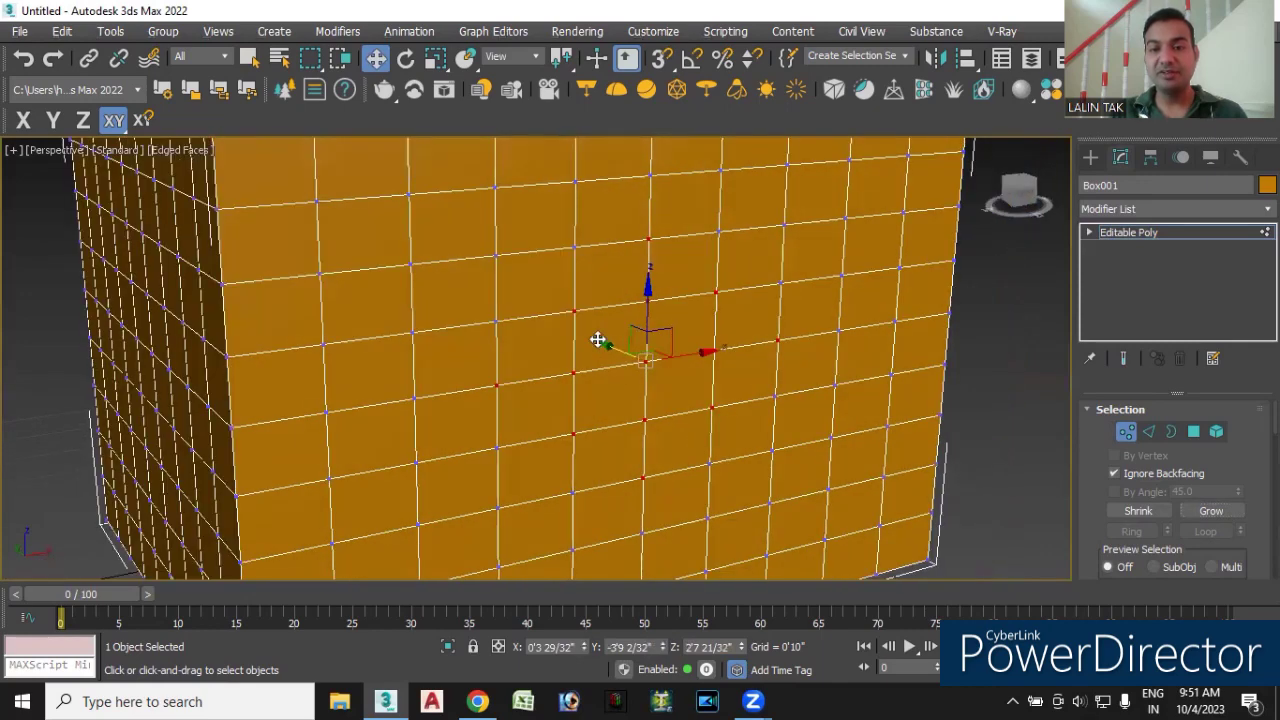
{"action": "left_click_drag", "start_coordinate": [603, 345], "coordinate": [691, 421]}
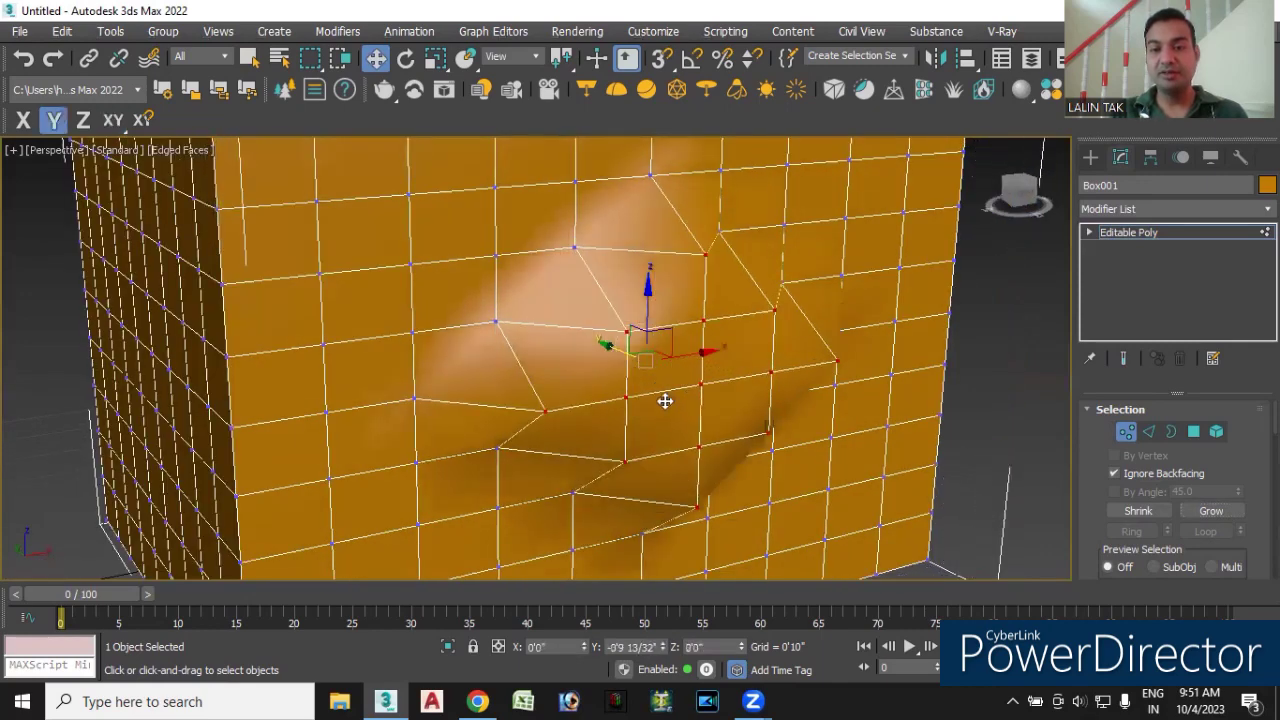
{"action": "scroll", "coordinate": [690, 390], "scroll_direction": "down", "scroll_amount": 5}
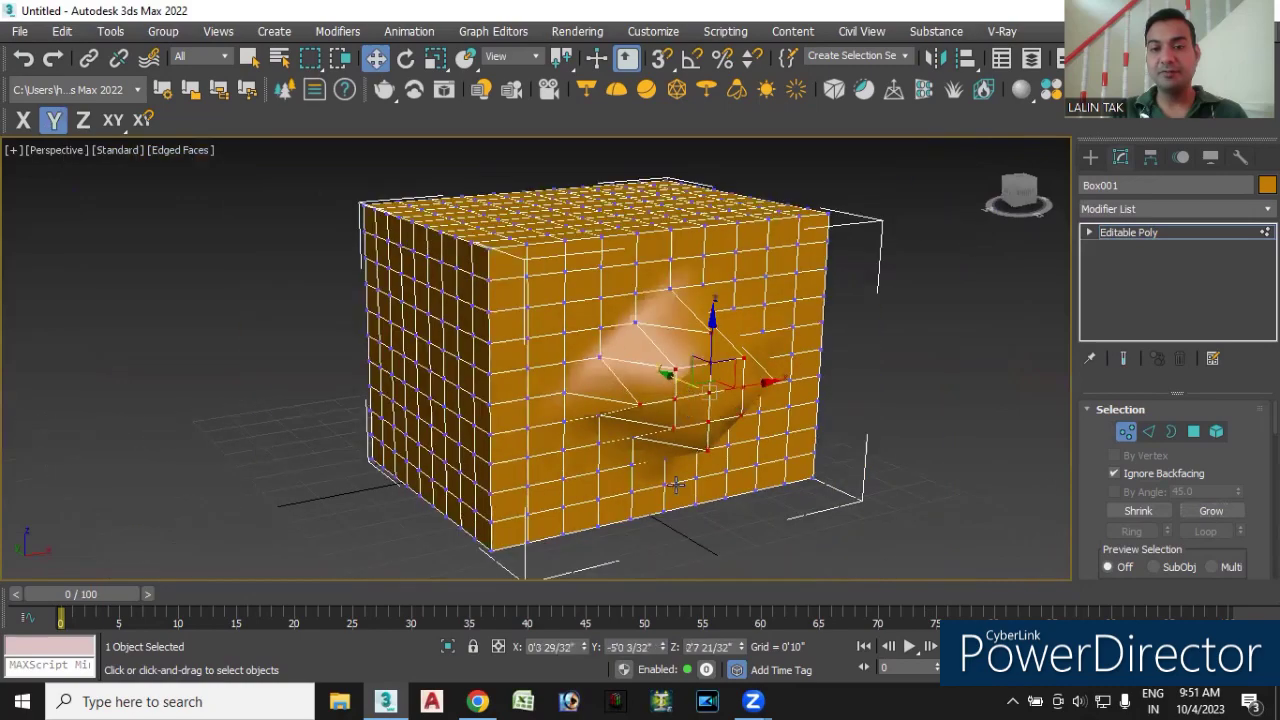
{"action": "mouse_move", "coordinate": [694, 529]}
{"action": "middle_mouse_down", "text": "alt"}
{"action": "mouse_move", "coordinate": [697, 478]}
{"action": "mouse_move", "coordinate": [652, 443]}
{"action": "mouse_move", "coordinate": [597, 457]}
{"action": "mouse_move", "coordinate": [586, 514]}
{"action": "mouse_move", "coordinate": [608, 537]}
{"action": "mouse_move", "coordinate": [703, 532]}
{"action": "mouse_move", "coordinate": [717, 511]}
{"action": "mouse_move", "coordinate": [668, 529]}
{"action": "mouse_move", "coordinate": [640, 509]}
{"action": "mouse_move", "coordinate": [629, 522]}
{"action": "mouse_move", "coordinate": [641, 536]}
{"action": "middle_mouse_up", "text": "alt"}
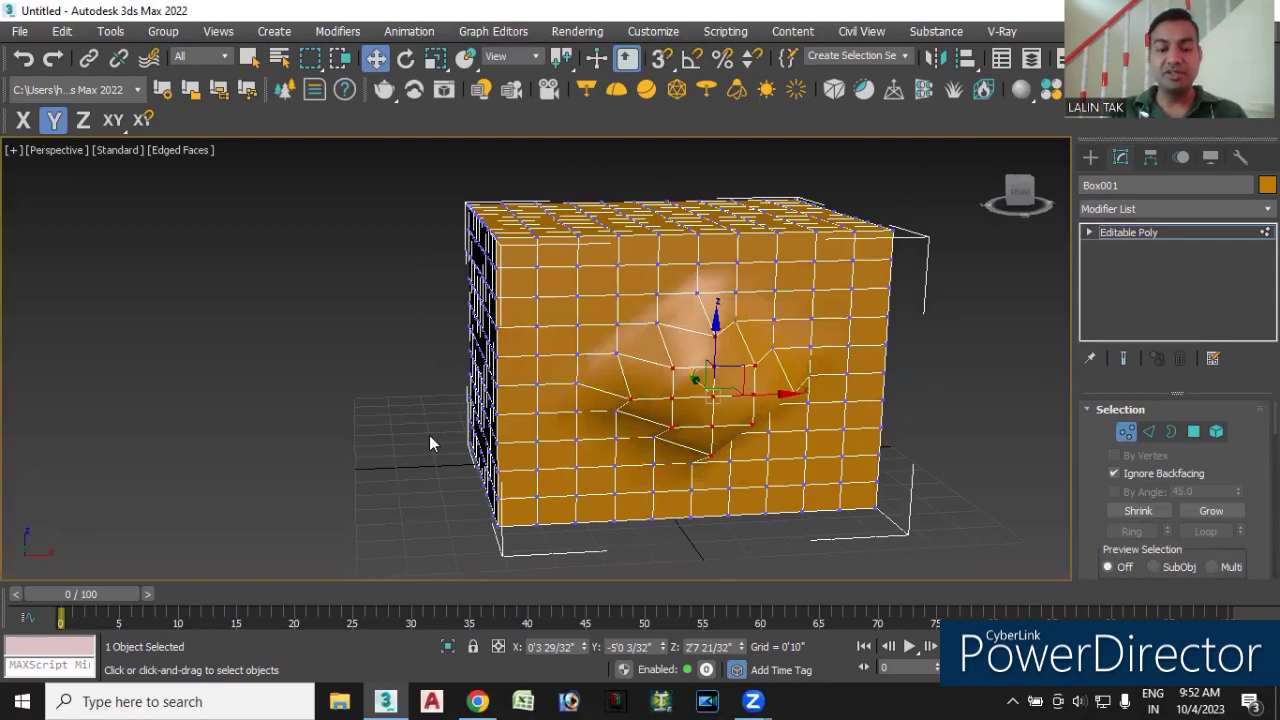
- Undo the vertex pull so the front face is flat again
{"action": "mouse_move", "coordinate": [430, 437]}
{"action": "middle_mouse_down", "text": "alt"}
{"action": "mouse_move", "coordinate": [463, 452]}
{"action": "mouse_move", "coordinate": [477, 446]}
{"action": "mouse_move", "coordinate": [466, 434]}
{"action": "mouse_move", "coordinate": [482, 443]}
{"action": "middle_mouse_up", "text": "alt"}
{"action": "mouse_move", "coordinate": [767, 510]}
{"action": "middle_mouse_down", "text": "alt"}
{"action": "mouse_move", "coordinate": [675, 499]}
{"action": "mouse_move", "coordinate": [690, 508]}
{"action": "mouse_move", "coordinate": [680, 529]}
{"action": "middle_mouse_up", "text": "alt"}
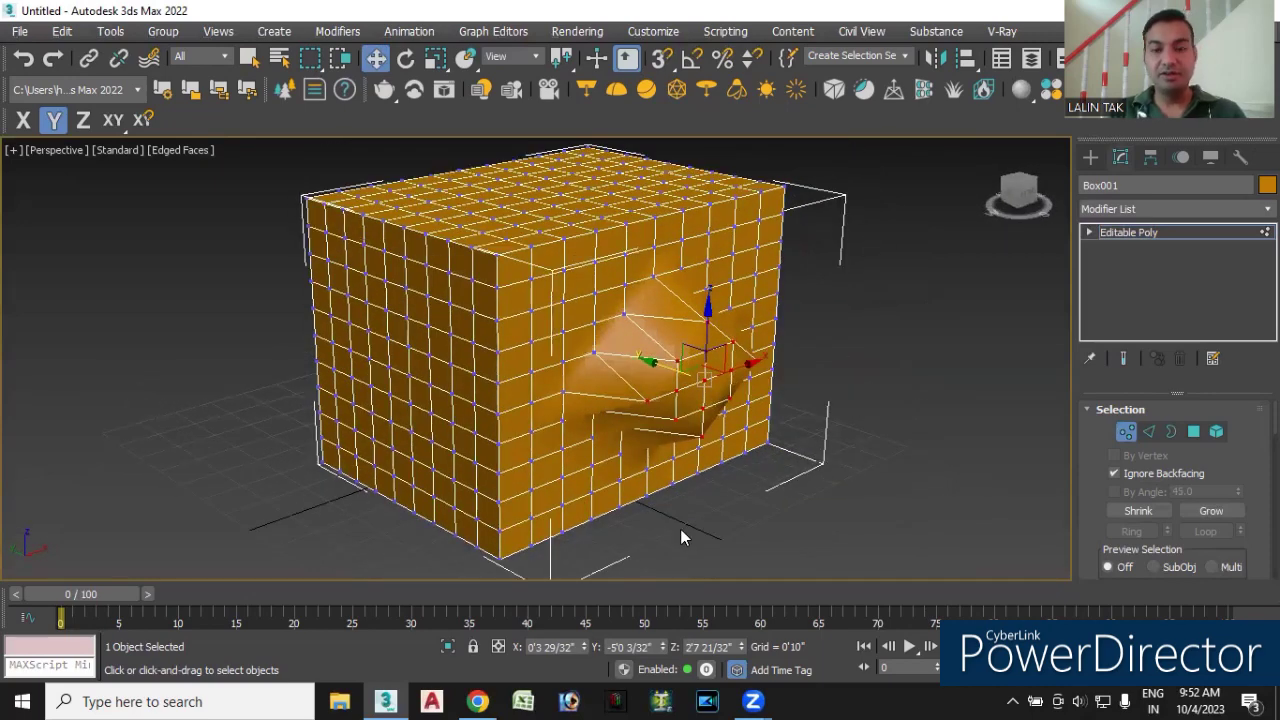
{"action": "key", "text": "ctrl+z"}
{"action": "mouse_move", "coordinate": [838, 420]}
{"action": "middle_mouse_down", "text": "alt"}
{"action": "mouse_move", "coordinate": [808, 470]}
{"action": "mouse_move", "coordinate": [643, 408]}
{"action": "middle_mouse_up", "text": "alt"}
{"action": "scroll", "coordinate": [647, 363], "scroll_direction": "up", "scroll_amount": 2}
{"action": "scroll", "coordinate": [660, 360], "scroll_direction": "up", "scroll_amount": 1}
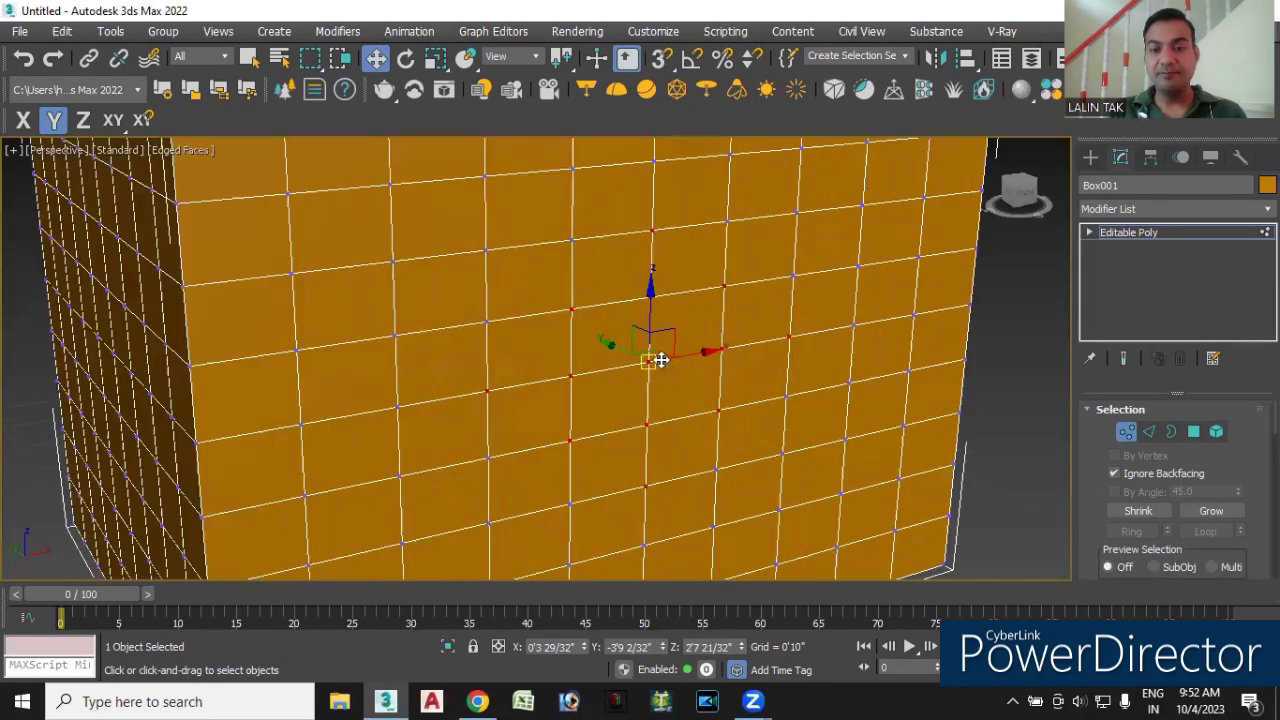
- Shrink the vertex selection twice and widen the panel to show Edit Vertices and Edit Geometry
{"action": "left_click", "coordinate": [1140, 513]}
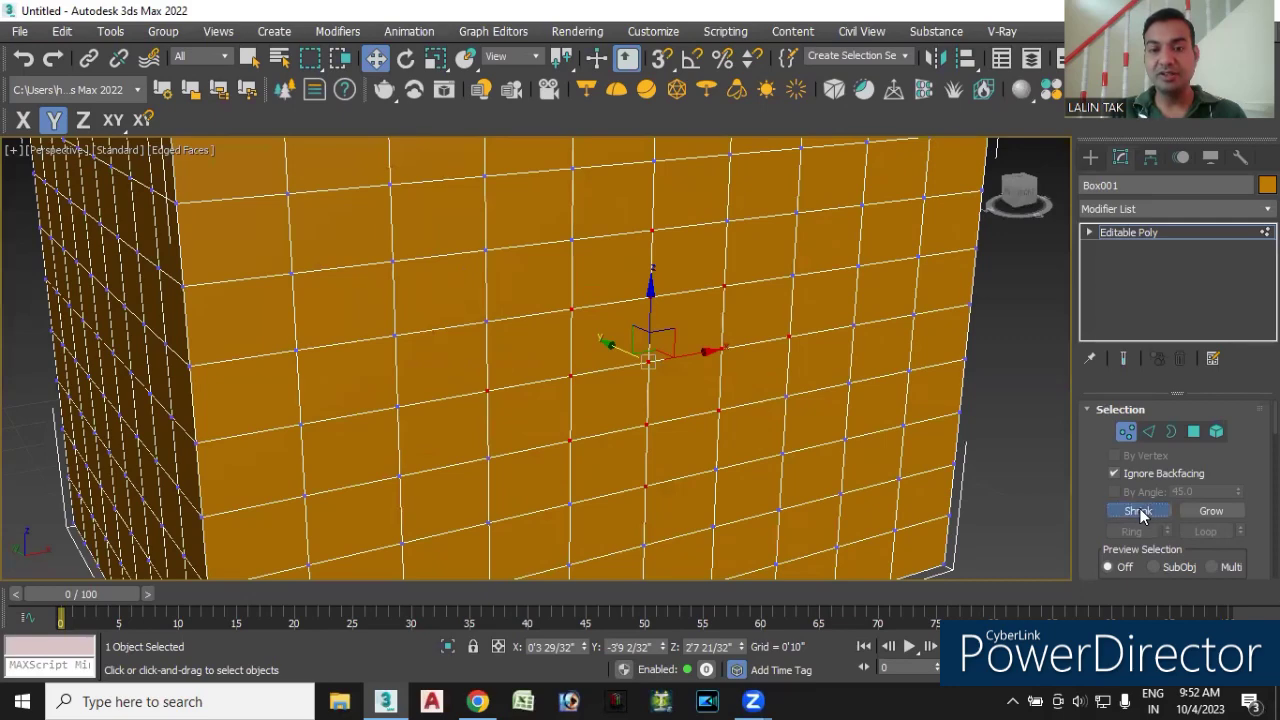
{"action": "scroll", "coordinate": [658, 405], "scroll_direction": "up", "scroll_amount": 3}
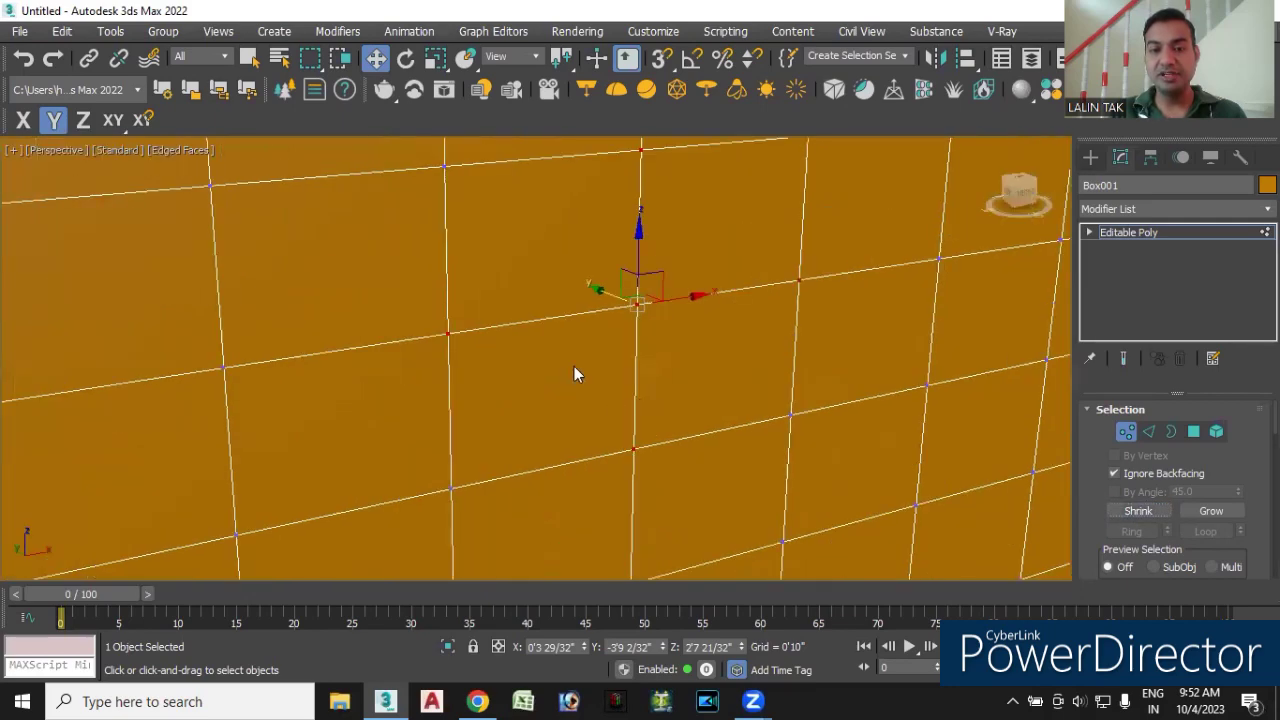
{"action": "left_click", "coordinate": [1138, 511]}
{"action": "scroll", "coordinate": [640, 311], "scroll_direction": "up", "scroll_amount": 3}
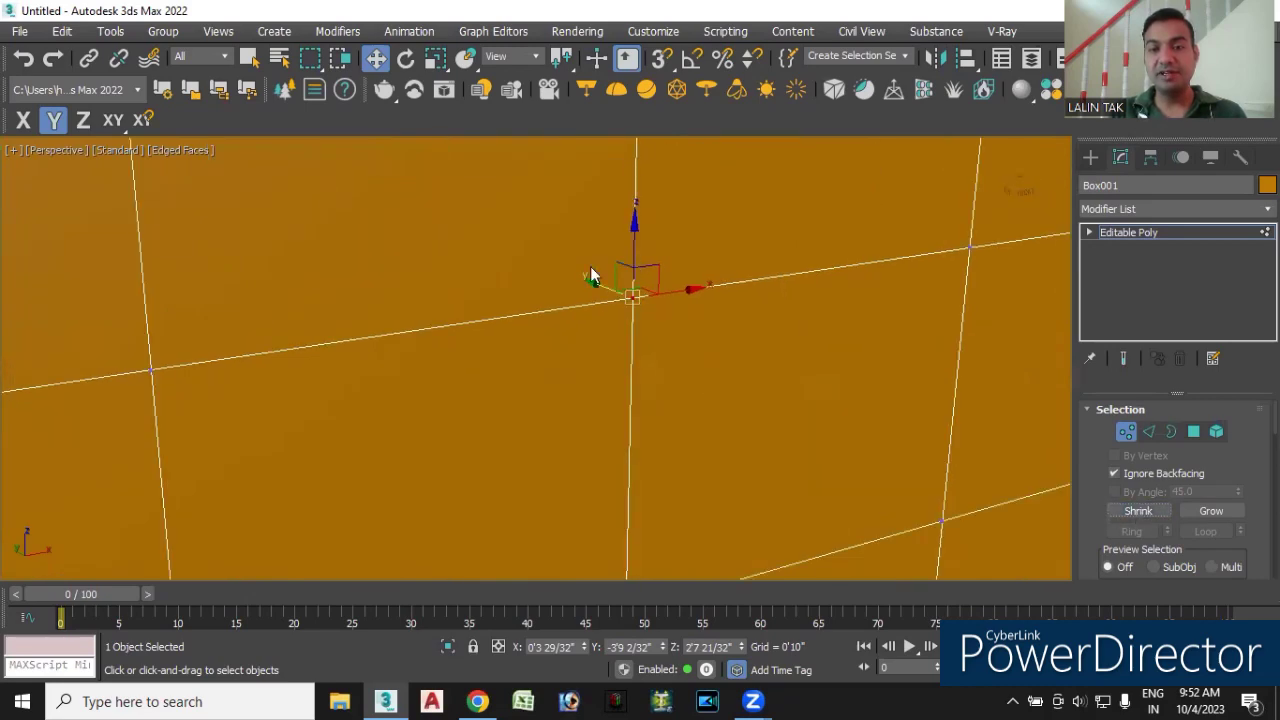
{"action": "scroll", "coordinate": [613, 305], "scroll_direction": "down", "scroll_amount": 3}
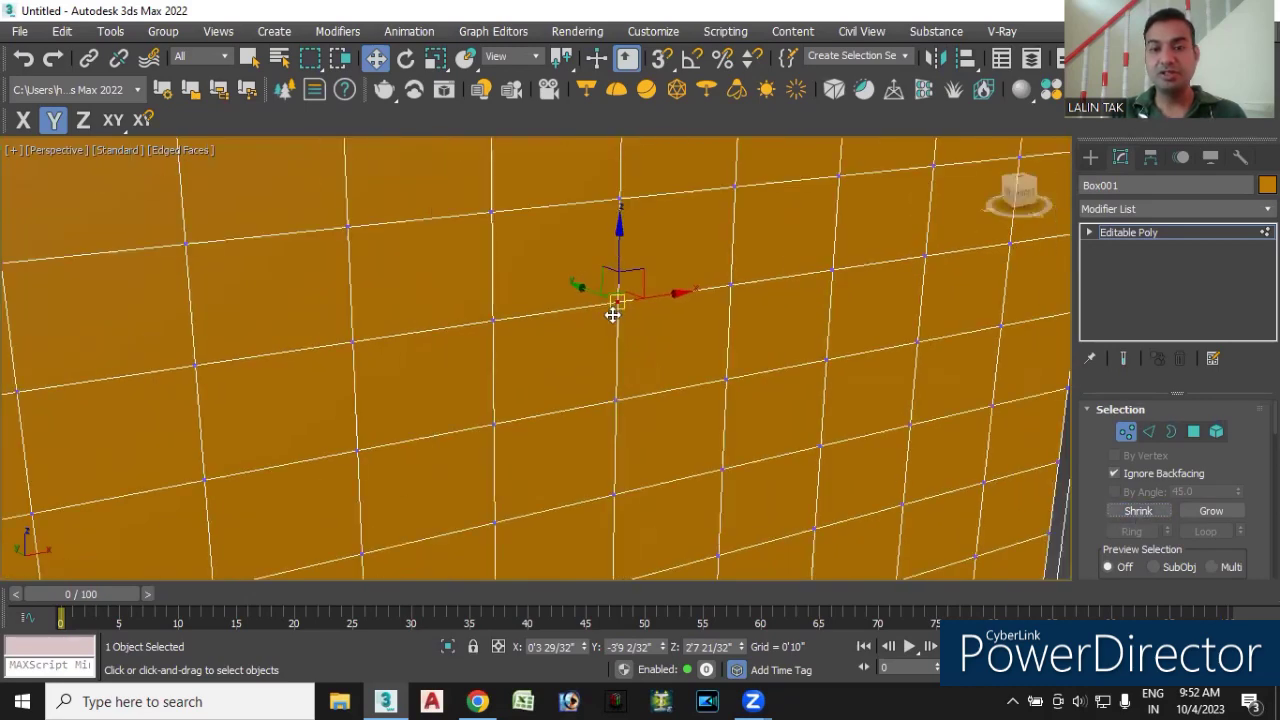
{"action": "scroll", "coordinate": [614, 309], "scroll_direction": "down", "scroll_amount": 3}
{"action": "scroll", "coordinate": [515, 335], "scroll_direction": "down", "scroll_amount": 3}
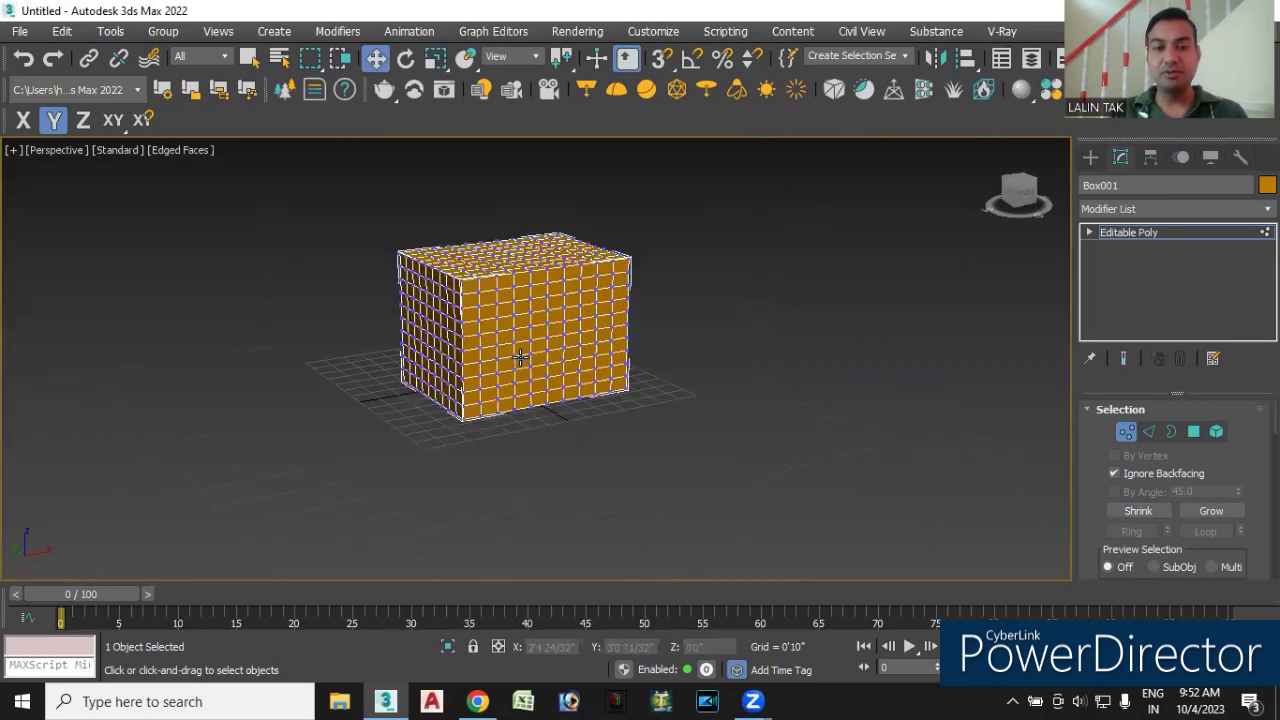
{"action": "middle_click_drag", "start_coordinate": [504, 370], "coordinate": [520, 402], "text": "alt"}
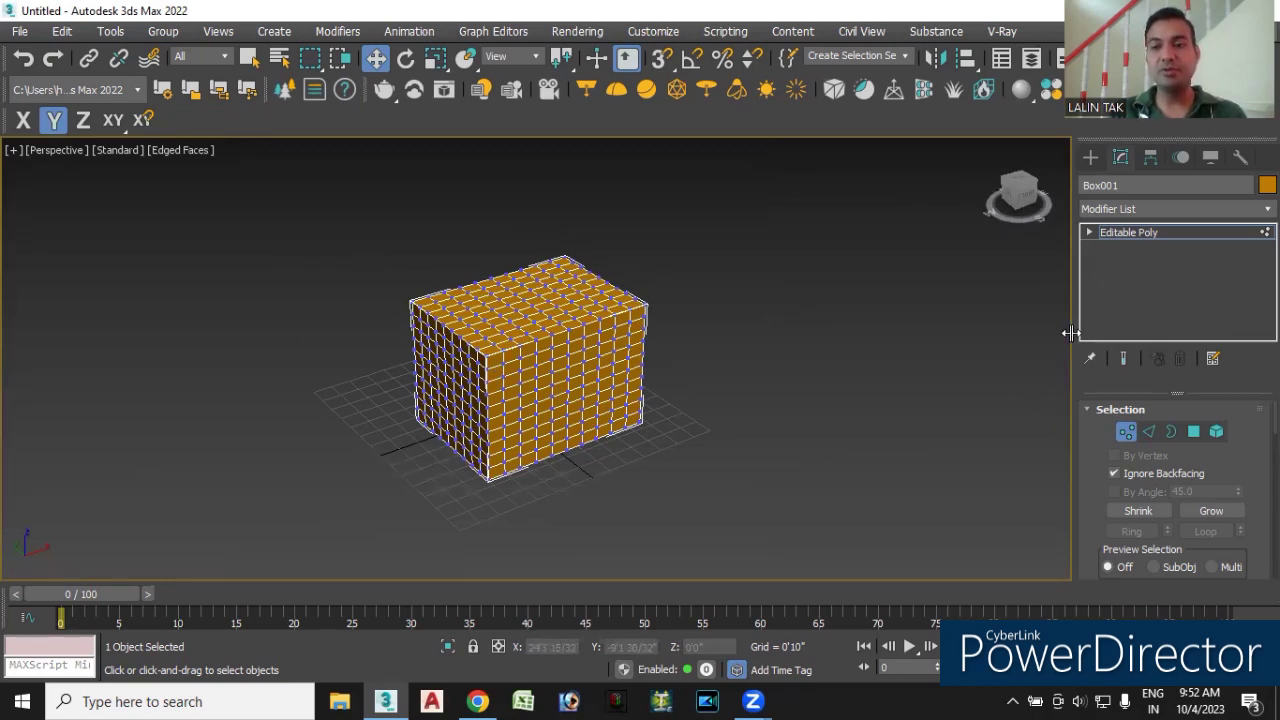
{"action": "mouse_move", "coordinate": [1069, 336]}
{"action": "left_mouse_down"}
{"action": "mouse_move", "coordinate": [777, 372]}
{"action": "mouse_move", "coordinate": [923, 378]}
{"action": "left_mouse_up"}
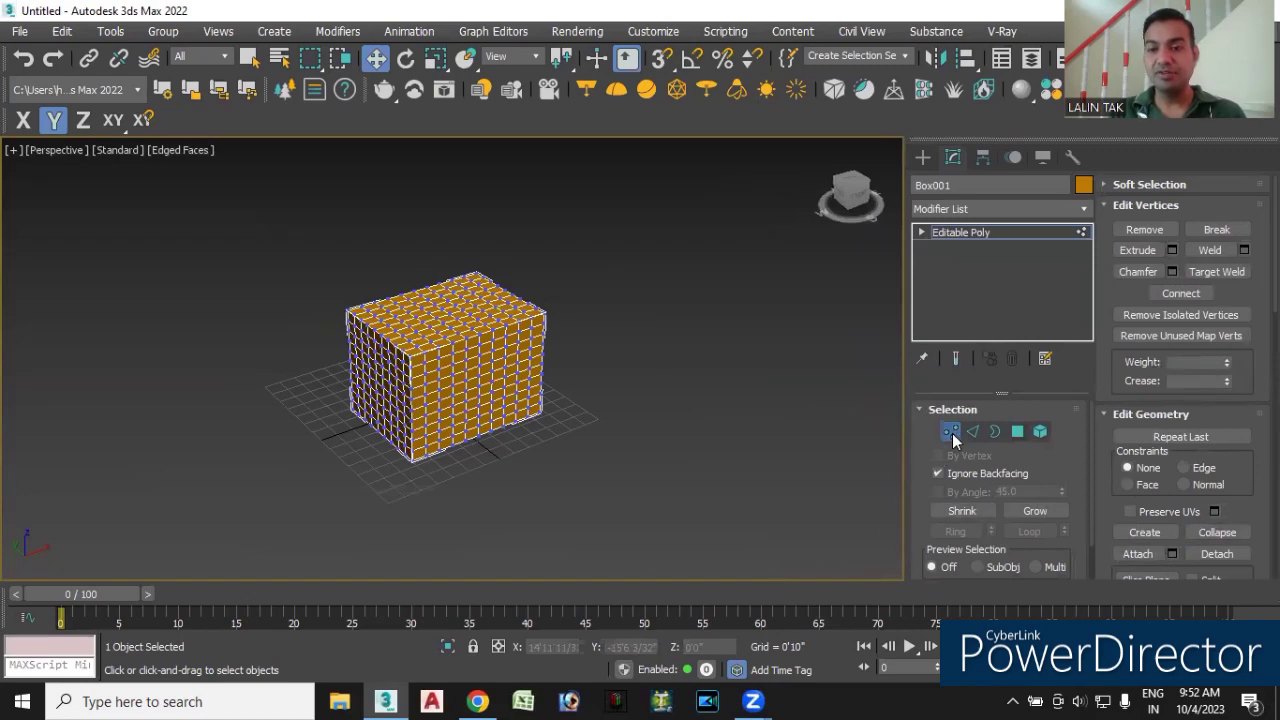
- Pick a front-face vertex, view its quad menu, then dismiss it and clear the selection
{"action": "scroll", "coordinate": [560, 425], "scroll_direction": "up", "scroll_amount": 2}
{"action": "scroll", "coordinate": [385, 316], "scroll_direction": "up", "scroll_amount": 4}
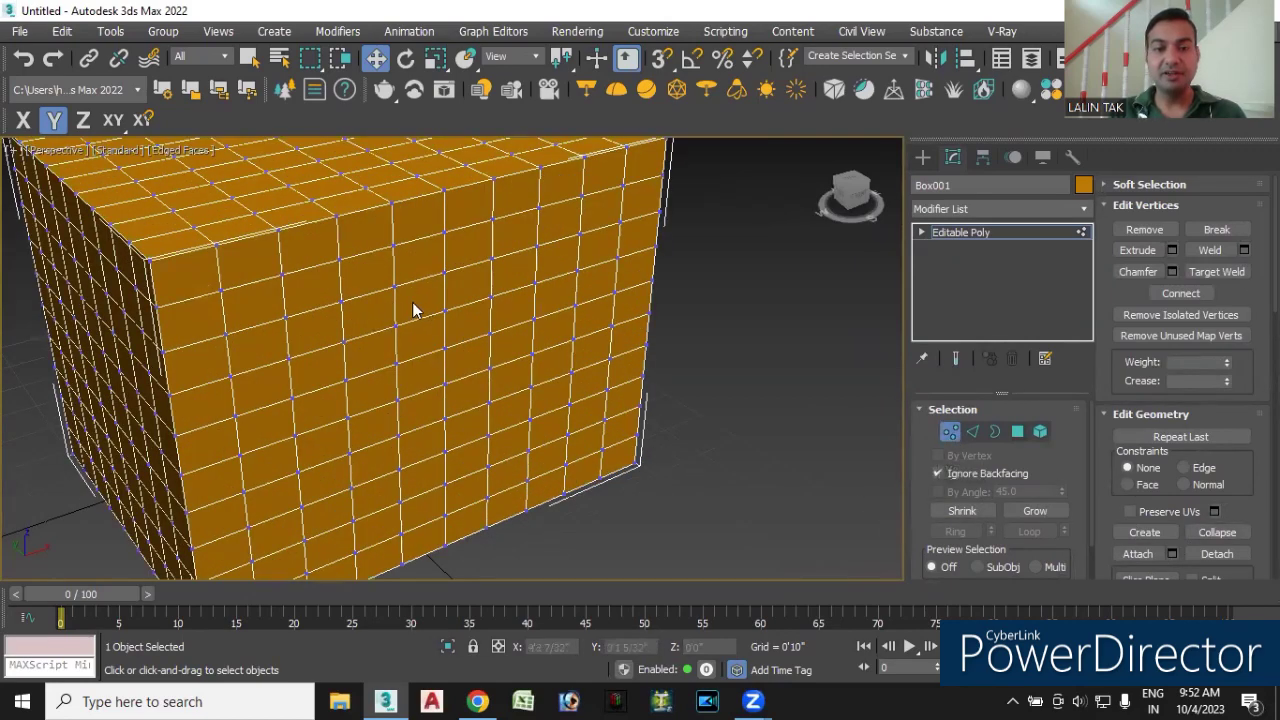
{"action": "left_click", "coordinate": [472, 294]}
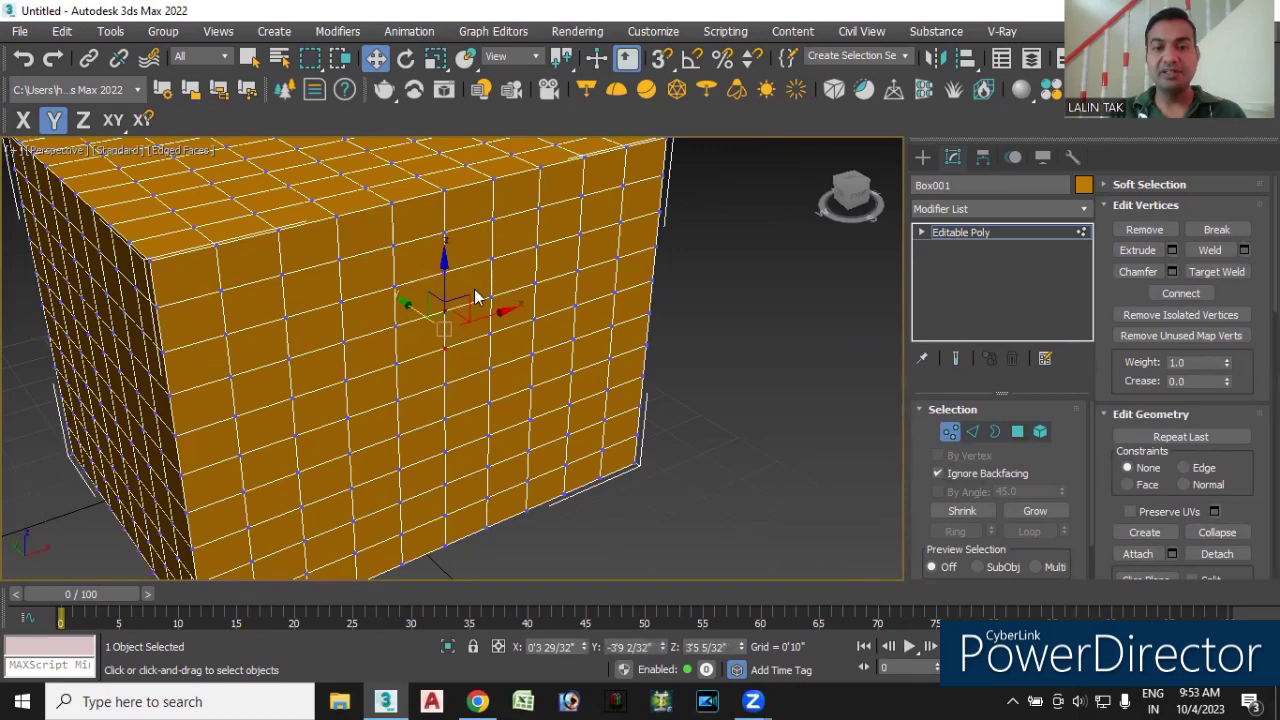
{"action": "right_click", "coordinate": [474, 289]}
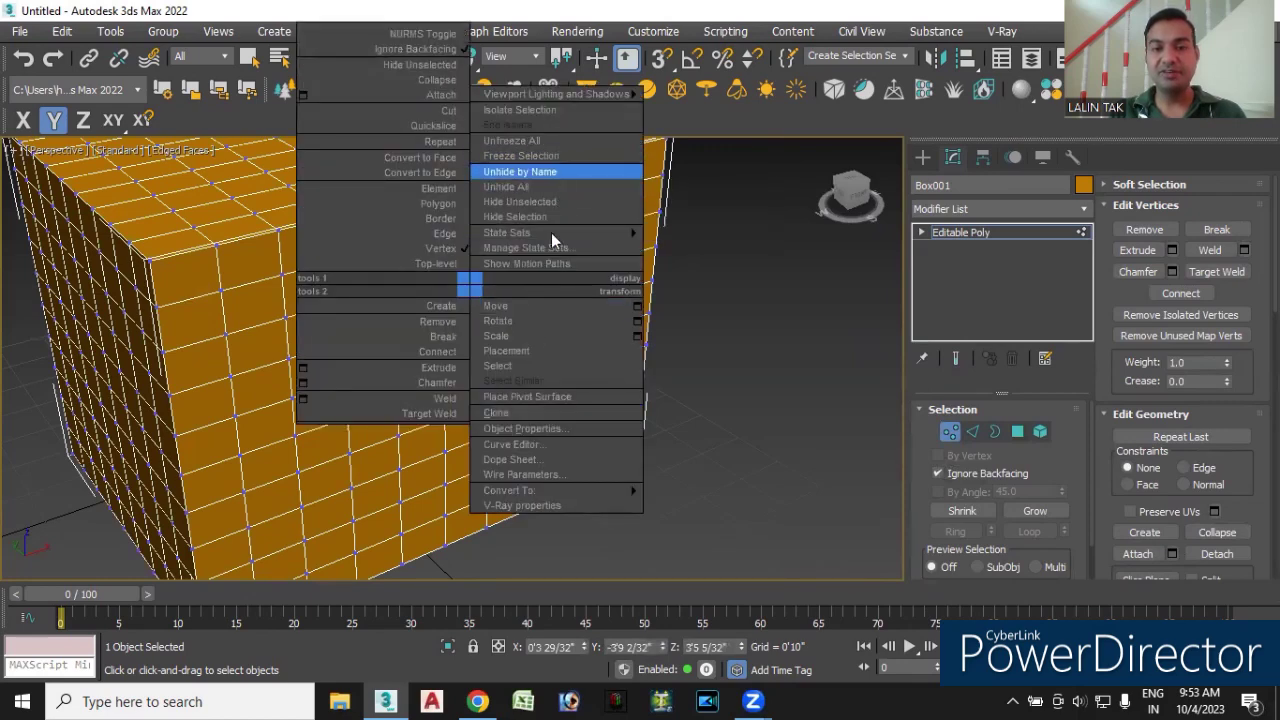
{"action": "left_click", "coordinate": [776, 391]}
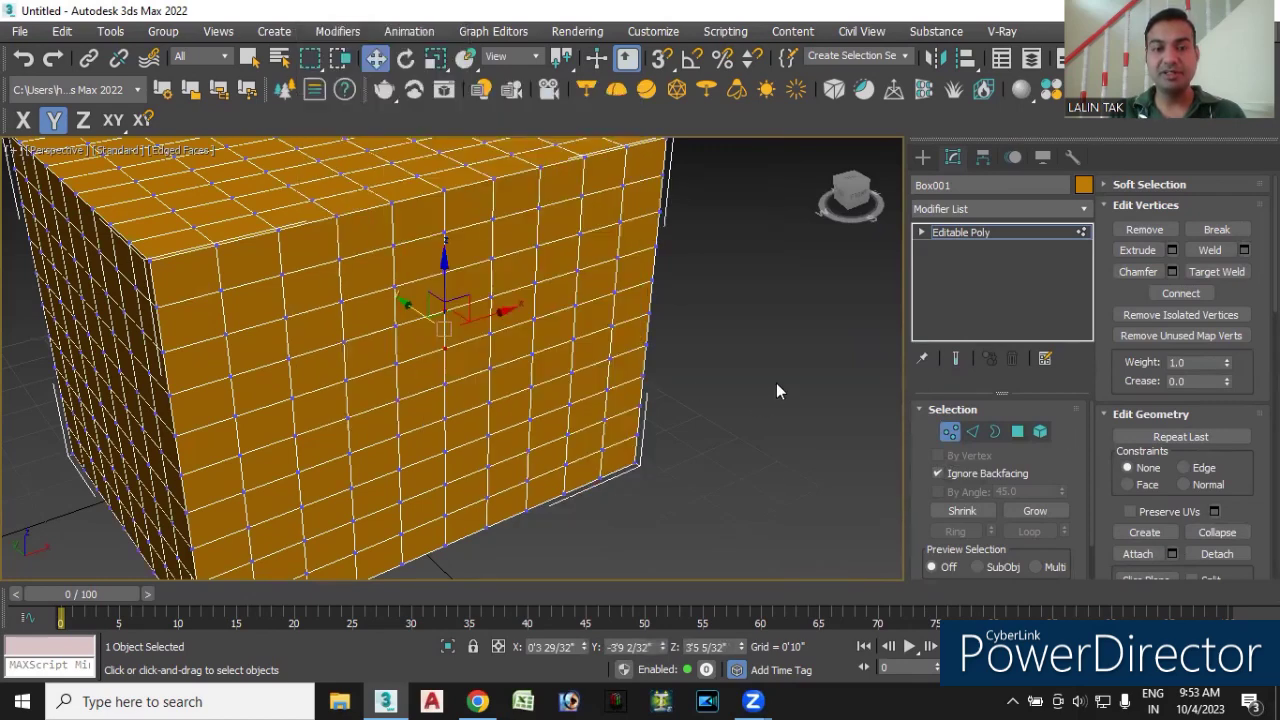
{"action": "scroll", "coordinate": [444, 359], "scroll_direction": "up", "scroll_amount": 3}
{"action": "scroll", "coordinate": [640, 366], "scroll_direction": "down", "scroll_amount": 2}
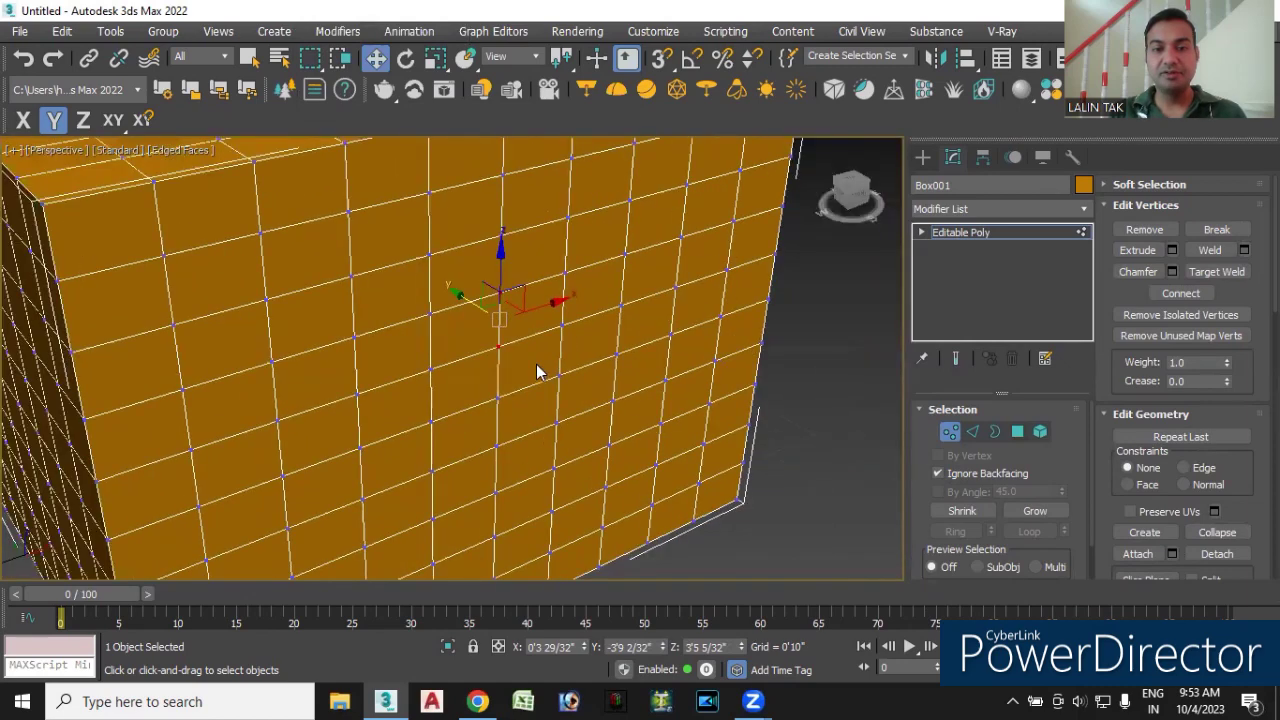
{"action": "left_click", "coordinate": [865, 381]}
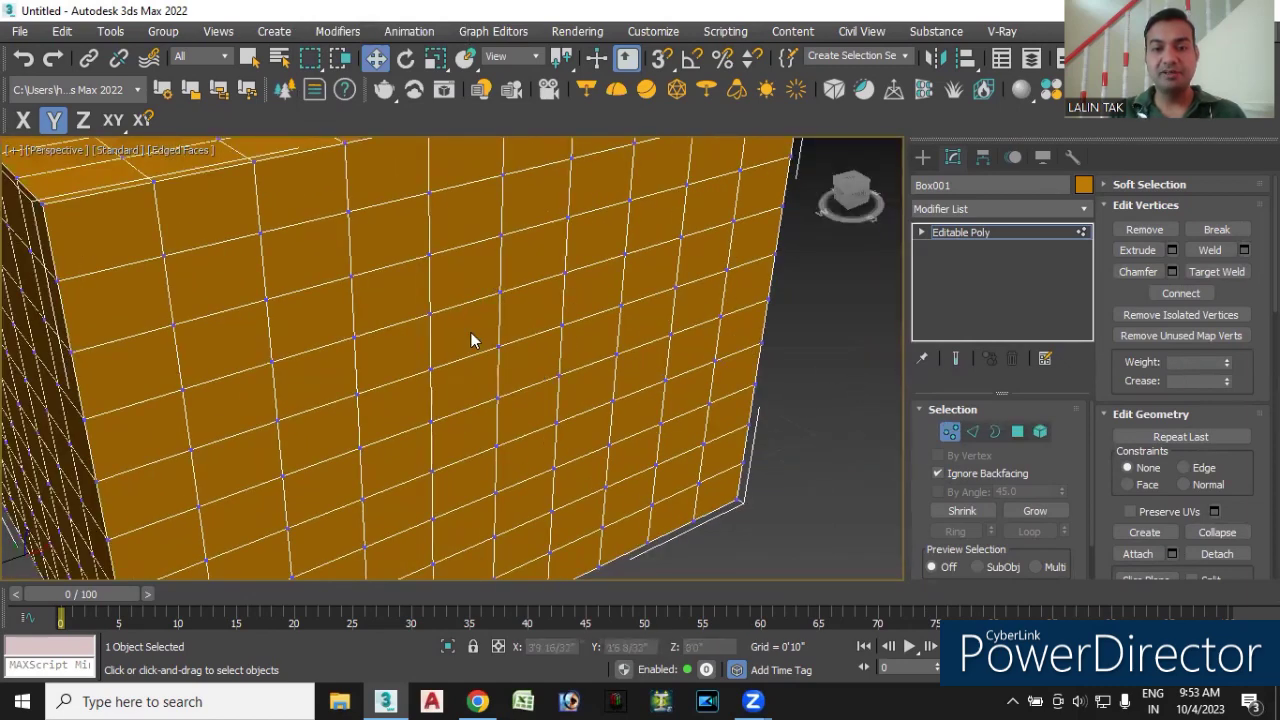
- Delete the vertex near the front face's centre, opening a hole through the box
{"action": "left_click", "coordinate": [521, 318]}
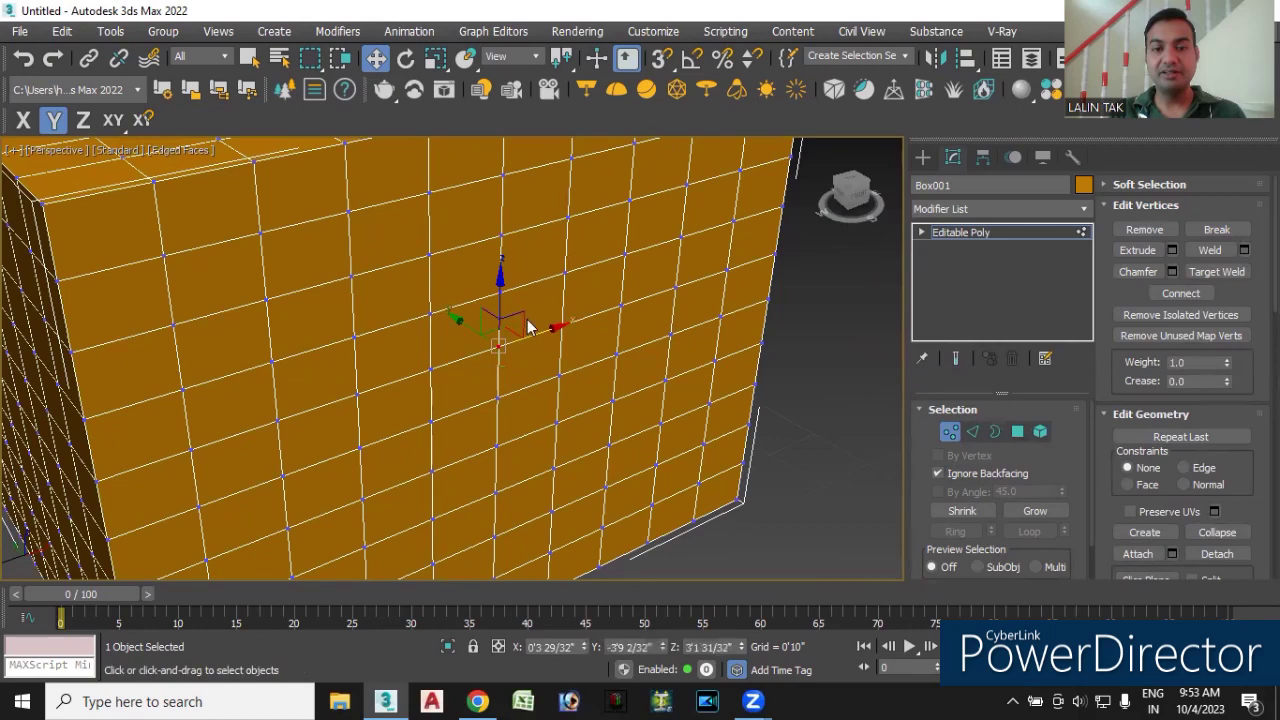
{"action": "right_click", "coordinate": [521, 314]}
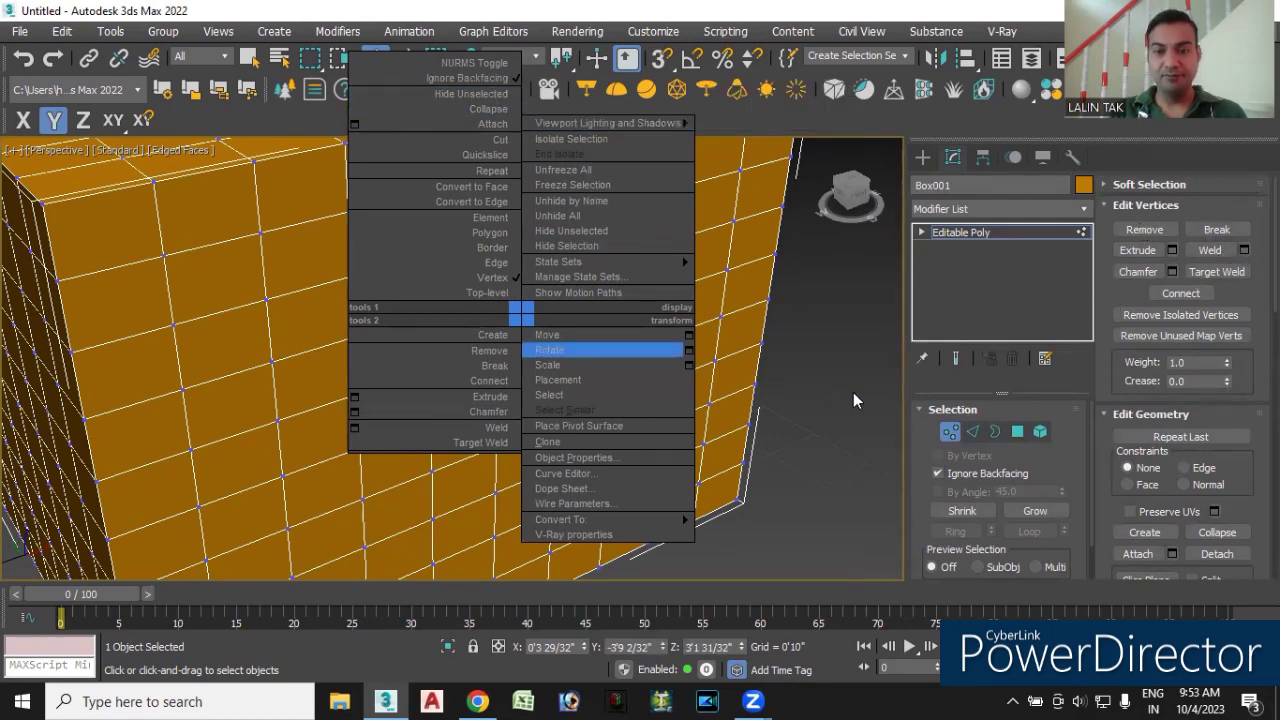
{"action": "key", "text": "w"}
{"action": "mouse_move", "coordinate": [794, 500]}
{"action": "middle_mouse_down", "text": "alt"}
{"action": "mouse_move", "coordinate": [834, 437]}
{"action": "mouse_move", "coordinate": [826, 462]}
{"action": "middle_mouse_up", "text": "alt"}
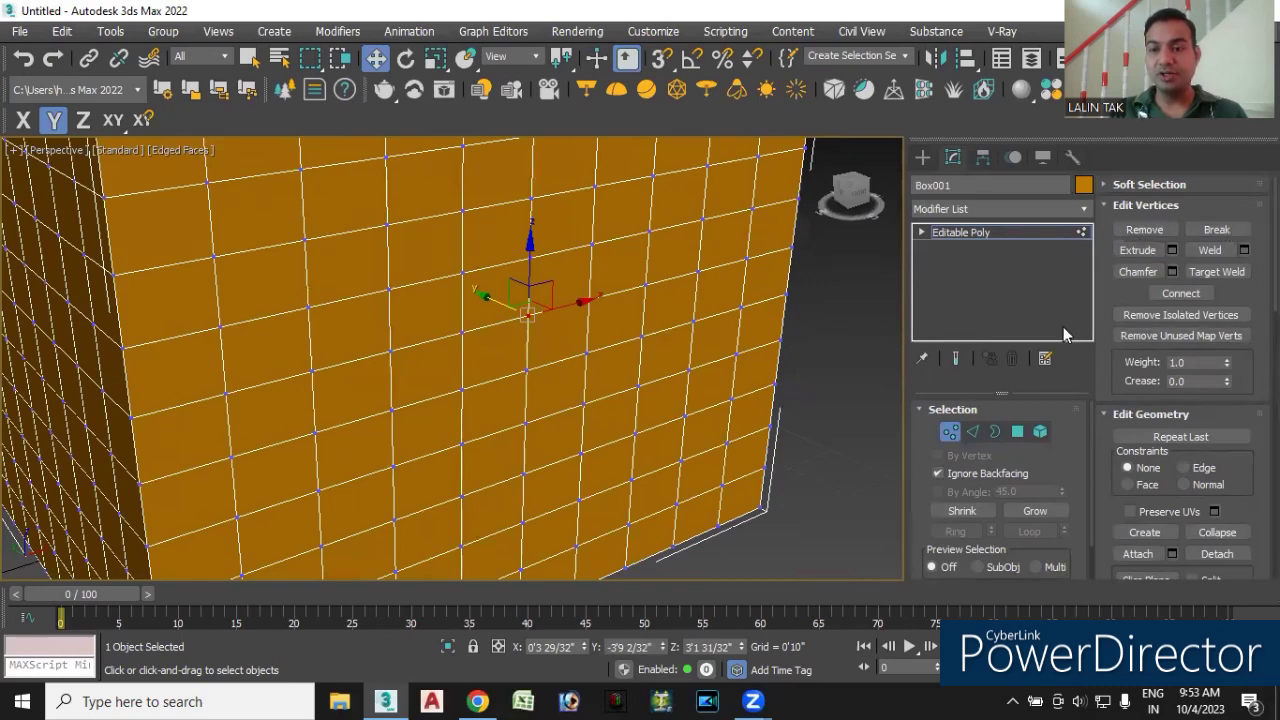
{"action": "scroll", "coordinate": [527, 312], "scroll_direction": "up", "scroll_amount": 5}
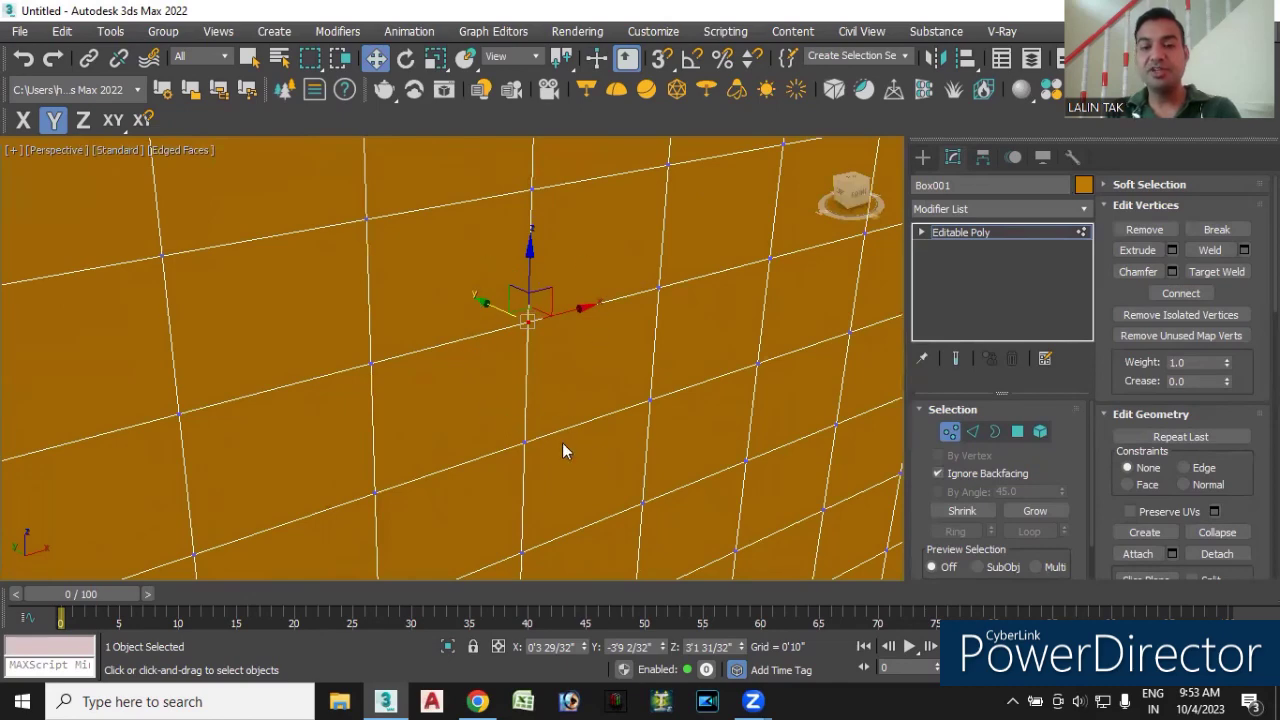
{"action": "key", "text": "Delete"}
- Inspect the hole from below, then undo the deletion to restore the front faces
{"action": "mouse_move", "coordinate": [563, 423]}
{"action": "middle_mouse_down", "text": "alt"}
{"action": "mouse_move", "coordinate": [570, 432]}
{"action": "mouse_move", "coordinate": [533, 408]}
{"action": "middle_mouse_up", "text": "alt"}
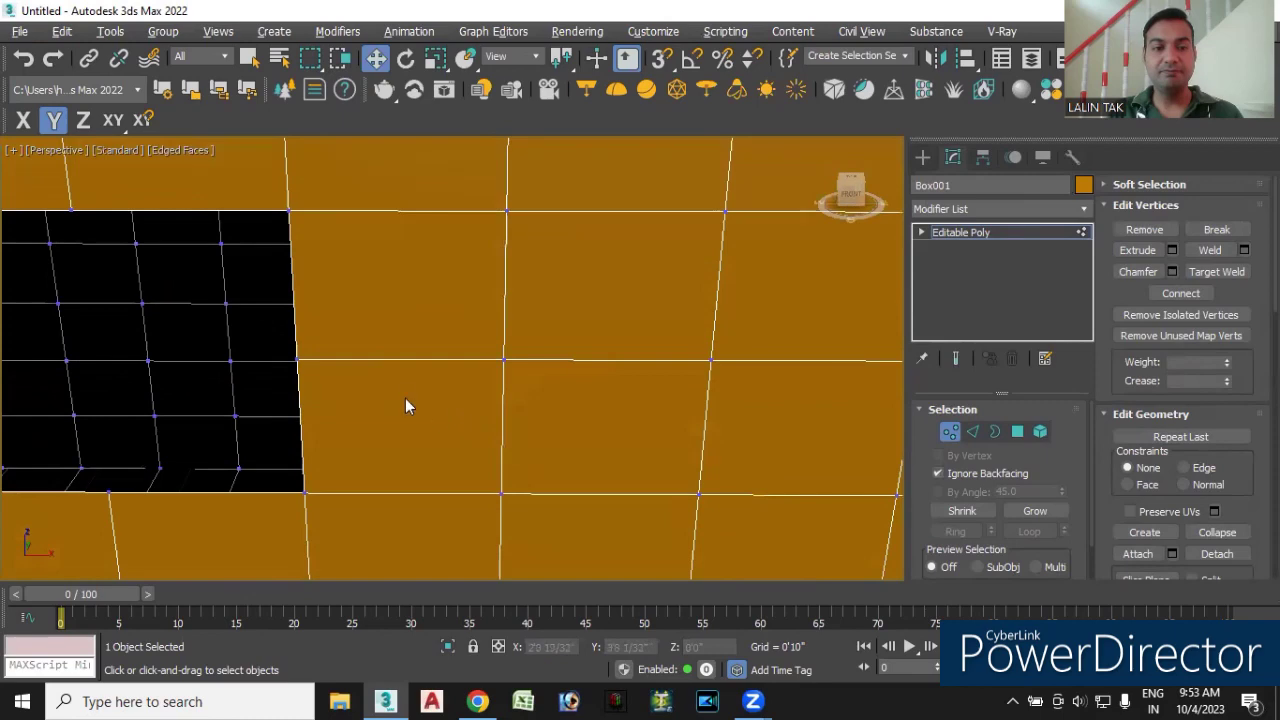
{"action": "scroll", "coordinate": [430, 412], "scroll_direction": "down", "scroll_amount": 3}
{"action": "mouse_move", "coordinate": [370, 474]}
{"action": "middle_mouse_down", "text": "alt"}
{"action": "mouse_move", "coordinate": [388, 403]}
{"action": "mouse_move", "coordinate": [340, 409]}
{"action": "mouse_move", "coordinate": [362, 489]}
{"action": "mouse_move", "coordinate": [454, 471]}
{"action": "mouse_move", "coordinate": [447, 430]}
{"action": "mouse_move", "coordinate": [400, 443]}
{"action": "mouse_move", "coordinate": [414, 457]}
{"action": "mouse_move", "coordinate": [433, 448]}
{"action": "middle_mouse_up", "text": "alt"}
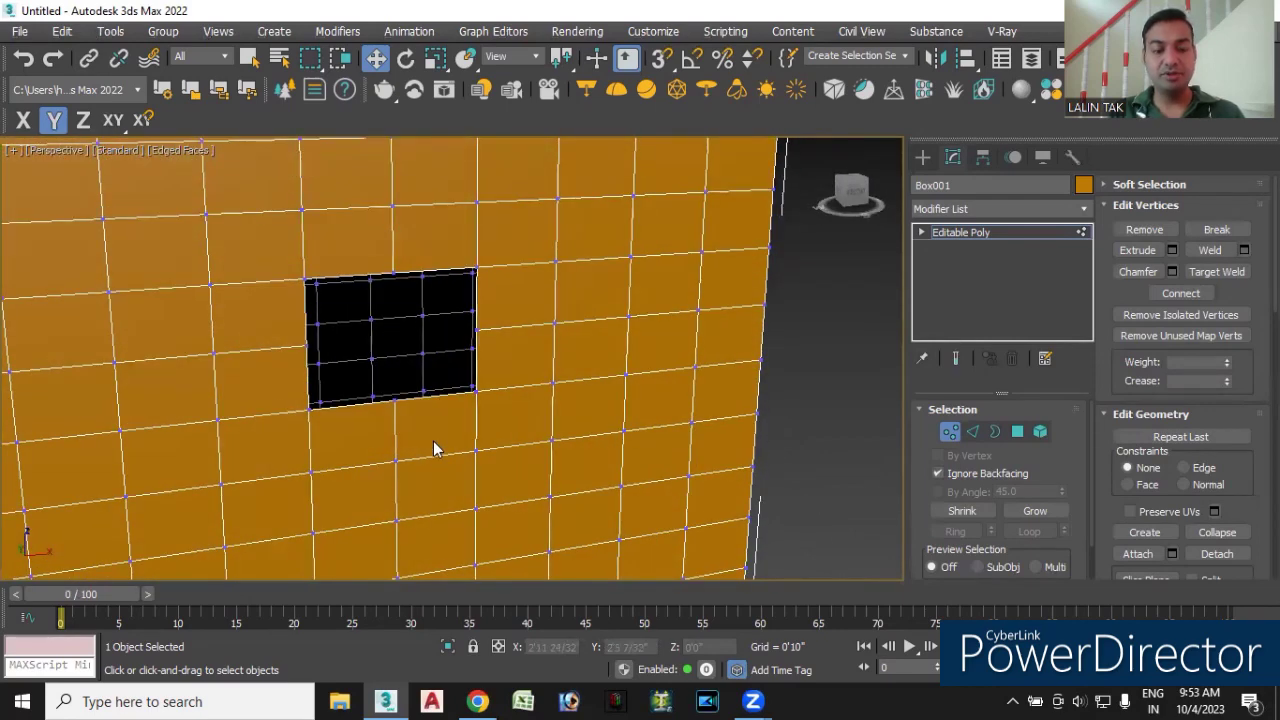
{"action": "left_click", "coordinate": [434, 439]}
{"action": "middle_click_drag", "start_coordinate": [427, 435], "coordinate": [459, 388], "text": "alt"}
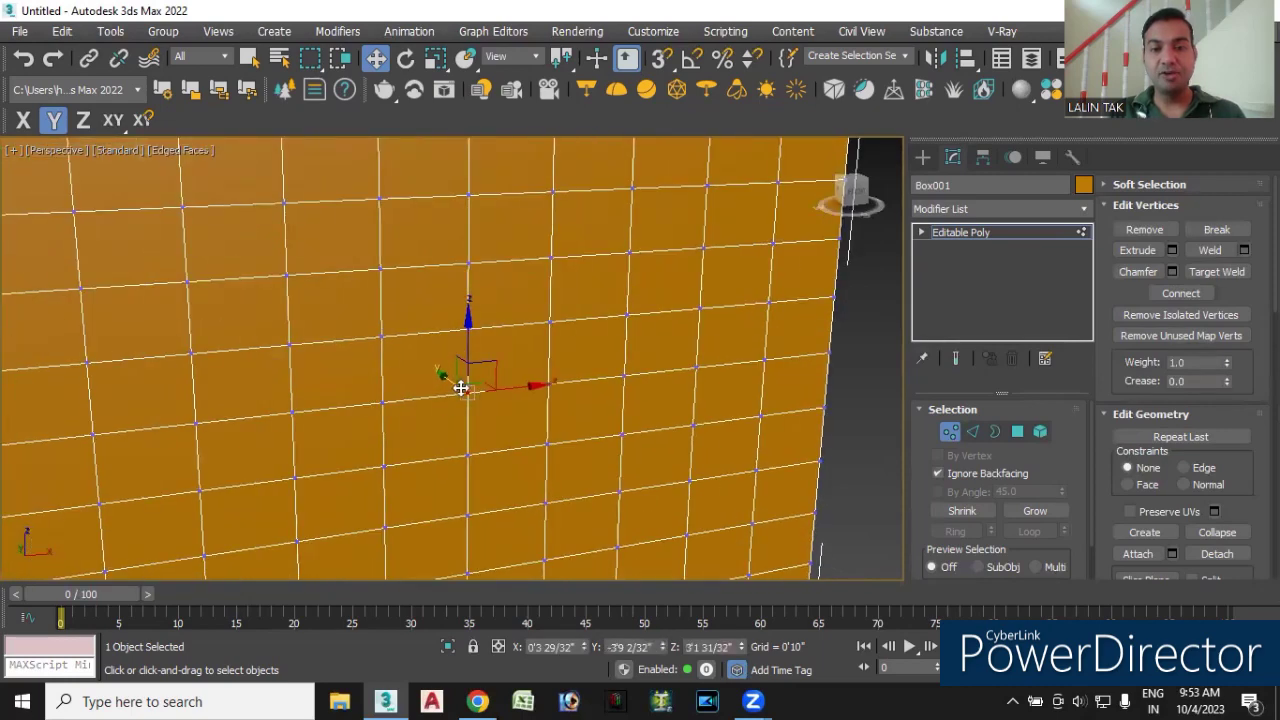
{"action": "scroll", "coordinate": [459, 388], "scroll_direction": "up", "scroll_amount": 1}
{"action": "scroll", "coordinate": [462, 392], "scroll_direction": "up", "scroll_amount": 3}
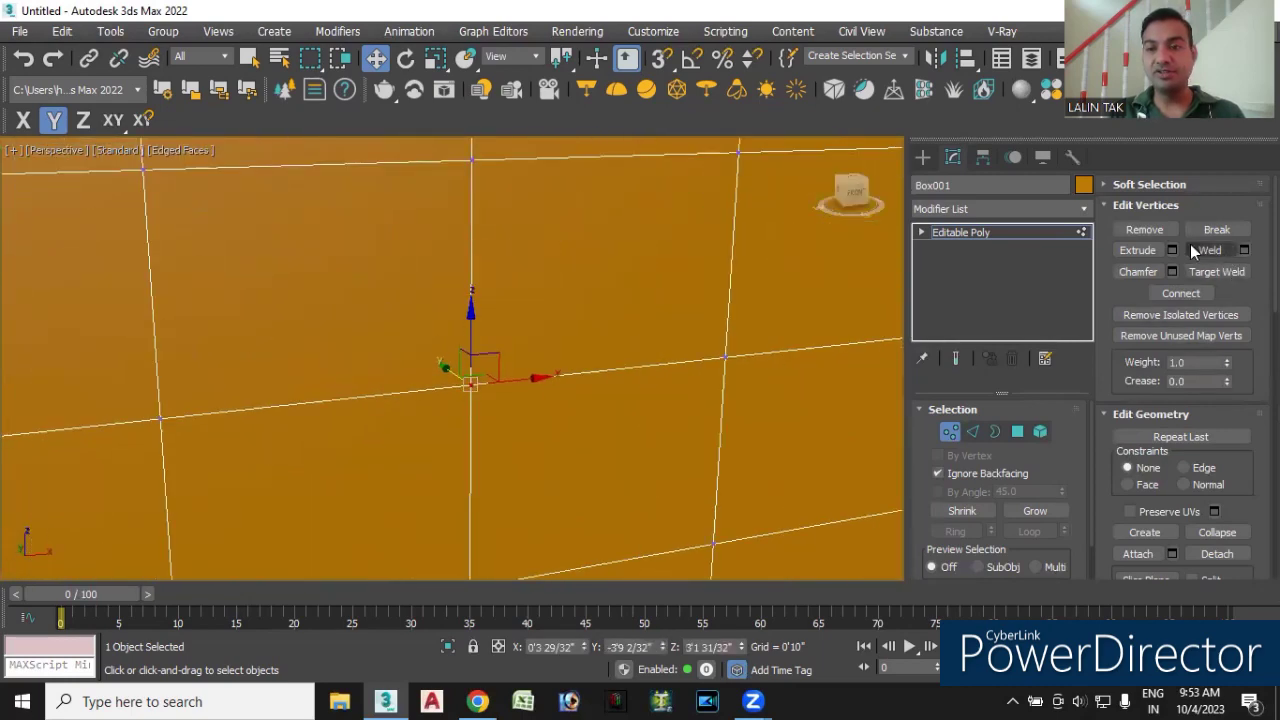
- Remove the vertex so its four neighbouring faces merge into one closed polygon
{"action": "left_click", "coordinate": [1150, 230]}
{"action": "scroll", "coordinate": [590, 375], "scroll_direction": "down", "scroll_amount": 3}
{"action": "scroll", "coordinate": [560, 375], "scroll_direction": "down", "scroll_amount": 1}
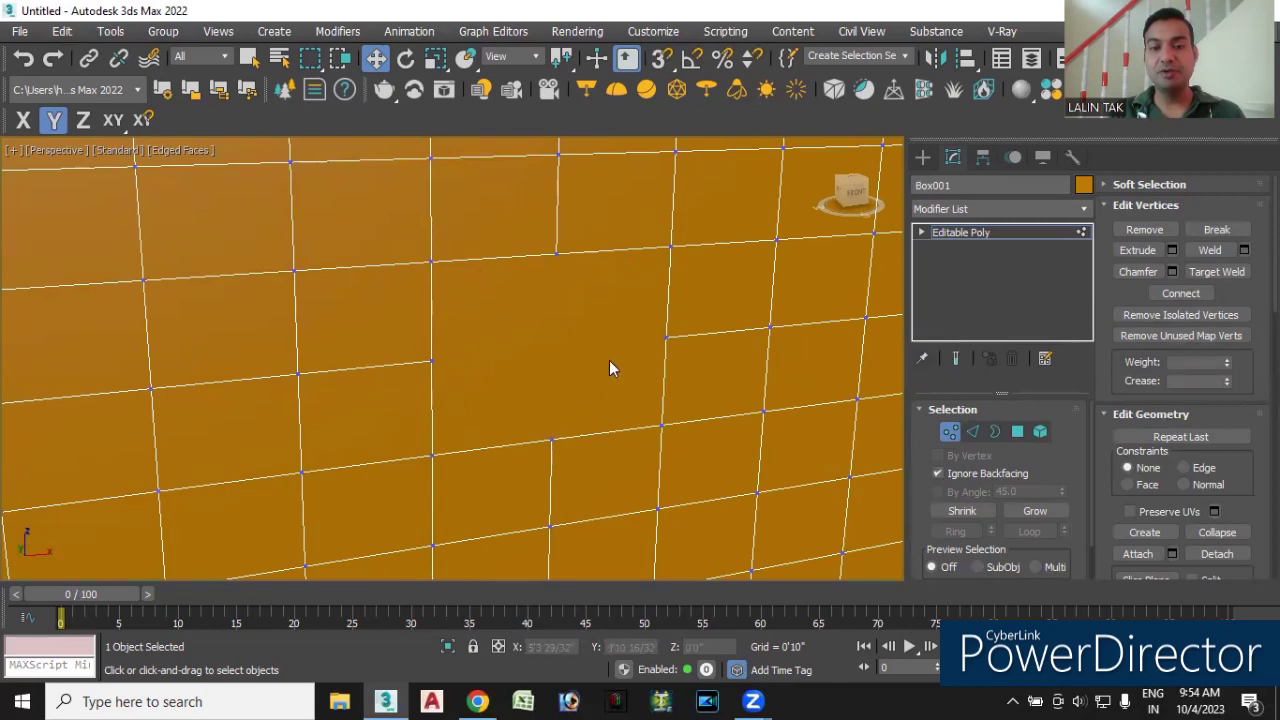
{"action": "scroll", "coordinate": [489, 376], "scroll_direction": "down", "scroll_amount": 2}
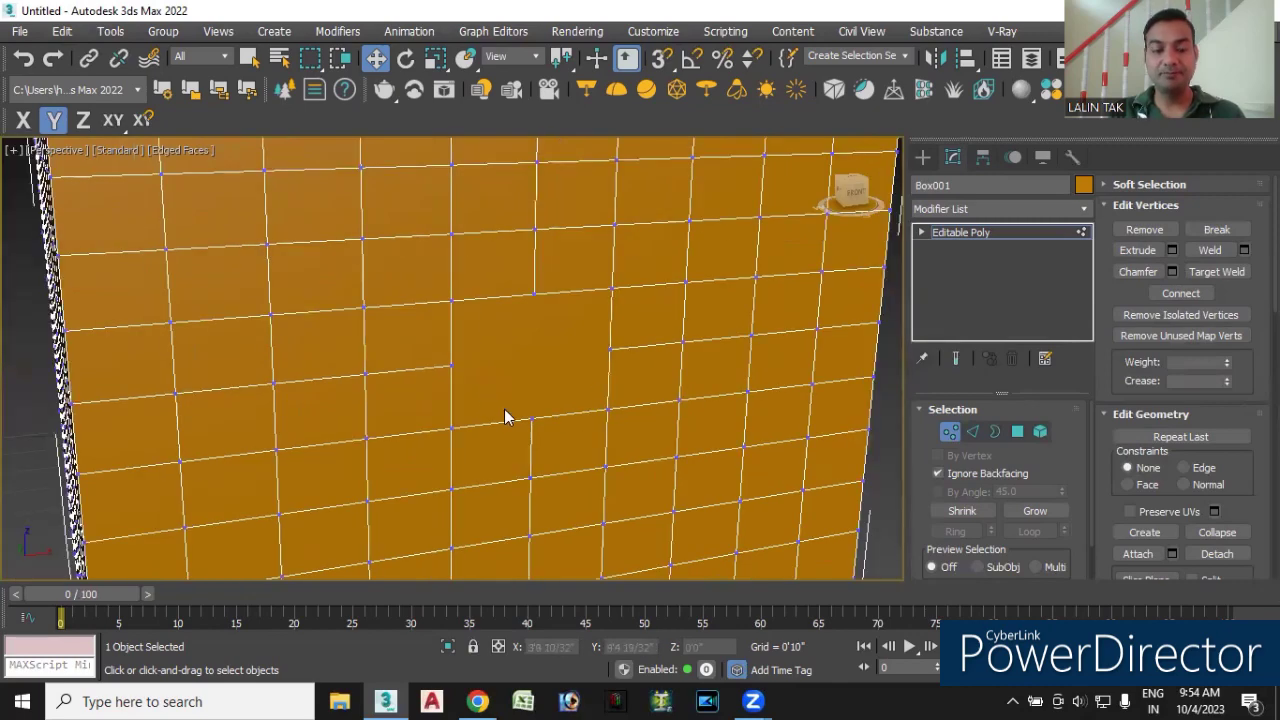
{"action": "middle_click_drag", "start_coordinate": [505, 417], "coordinate": [519, 405], "text": "alt"}
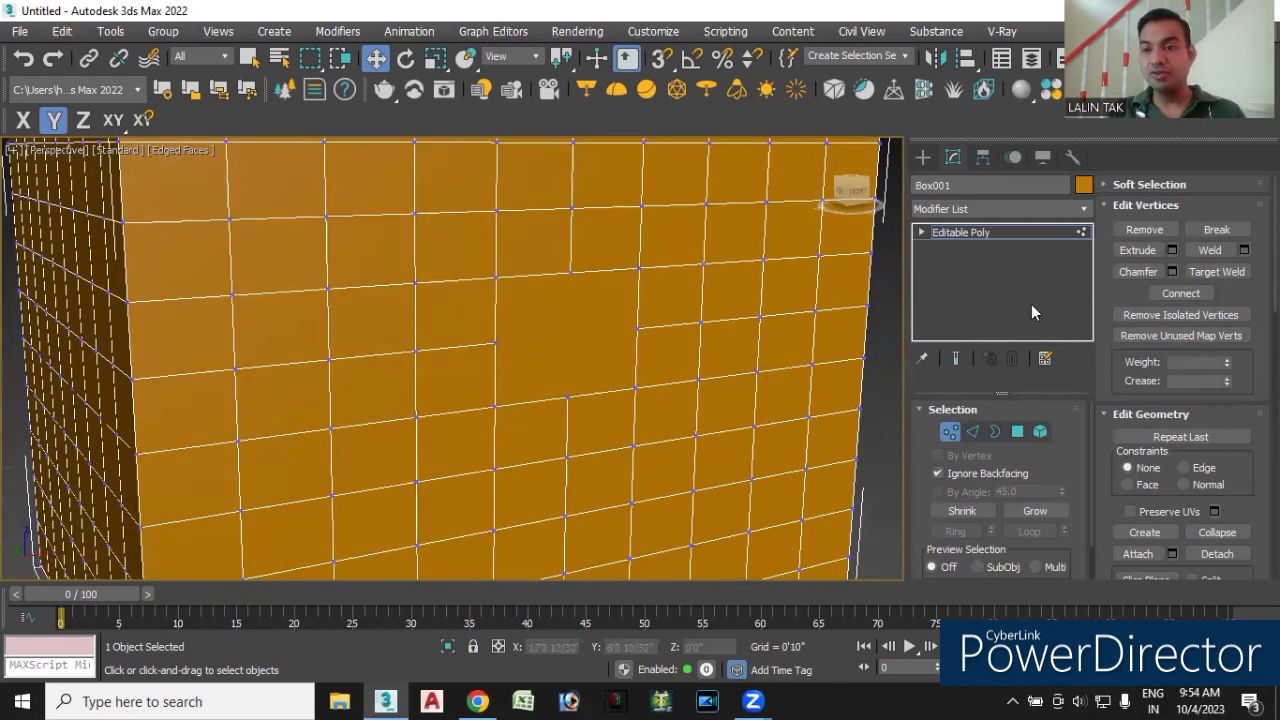
{"action": "left_click", "coordinate": [568, 332]}
{"action": "left_click", "coordinate": [542, 378]}
- Select a vertex on the box's top face and break it into separate vertices
{"action": "middle_click_drag", "start_coordinate": [589, 391], "coordinate": [572, 402], "text": "alt"}
{"action": "scroll", "coordinate": [572, 402], "scroll_direction": "down", "scroll_amount": 5}
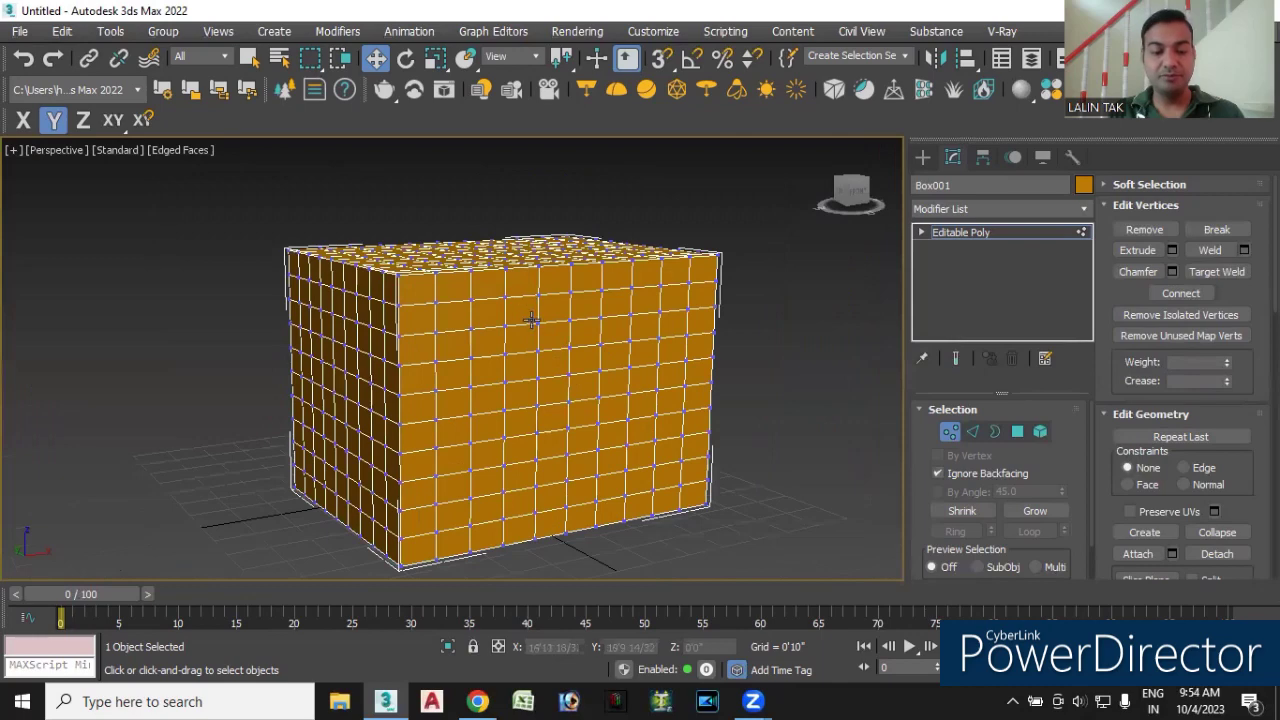
{"action": "middle_click_drag", "start_coordinate": [543, 380], "coordinate": [591, 413], "text": "alt"}
{"action": "scroll", "coordinate": [591, 413], "scroll_direction": "up", "scroll_amount": 2}
{"action": "scroll", "coordinate": [570, 405], "scroll_direction": "up", "scroll_amount": 3}
{"action": "scroll", "coordinate": [545, 392], "scroll_direction": "up", "scroll_amount": 2}
{"action": "scroll", "coordinate": [405, 324], "scroll_direction": "up", "scroll_amount": 2}
{"action": "scroll", "coordinate": [405, 315], "scroll_direction": "up", "scroll_amount": 2}
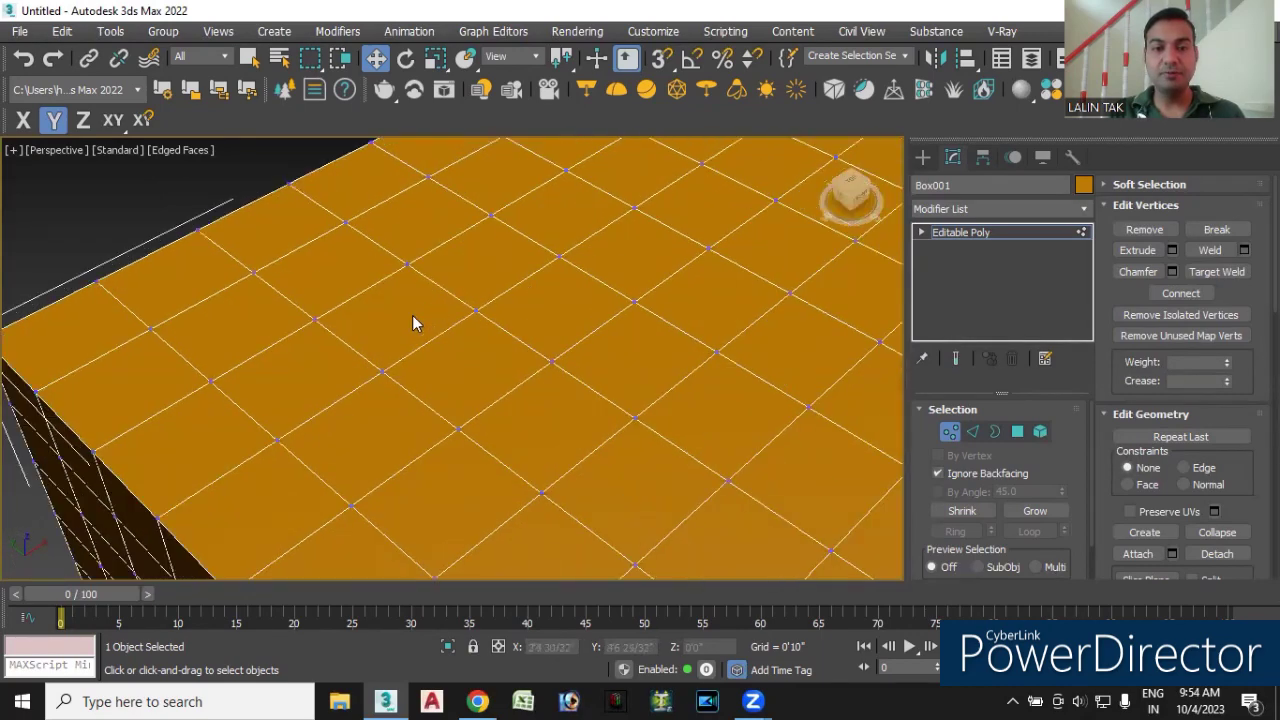
{"action": "left_click_drag", "start_coordinate": [429, 289], "coordinate": [531, 365]}
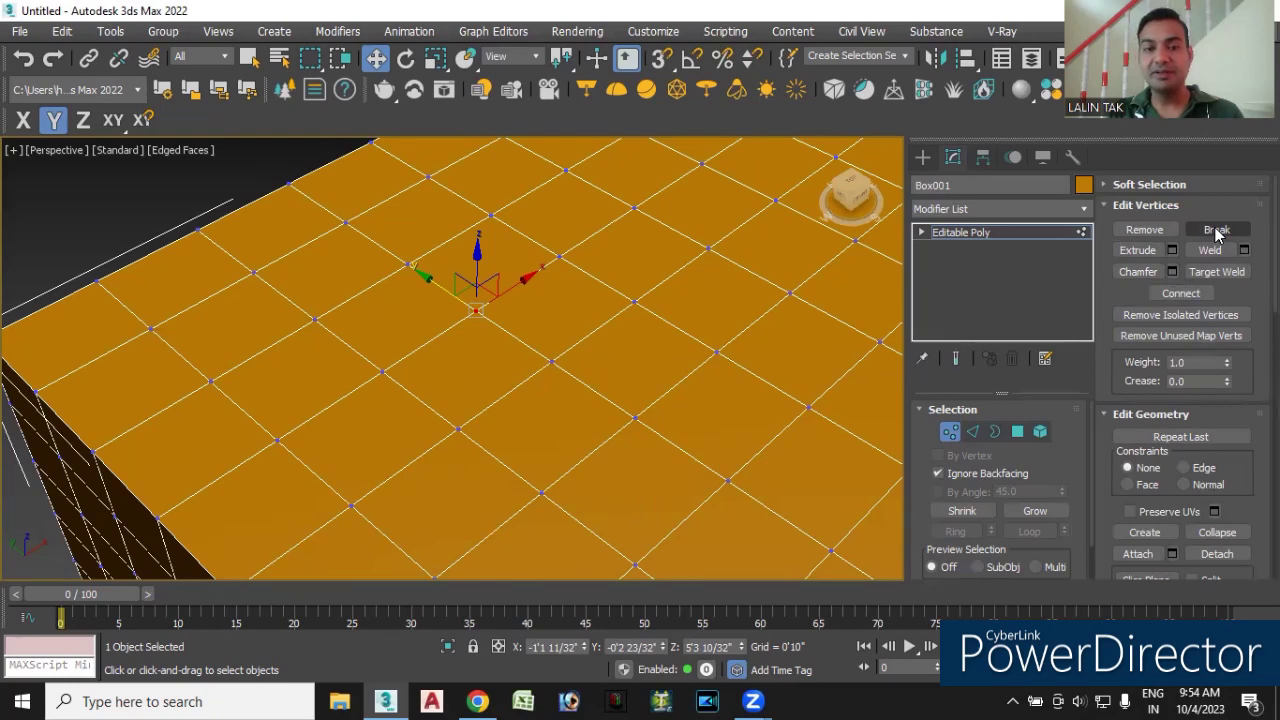
{"action": "left_click", "coordinate": [1216, 232]}
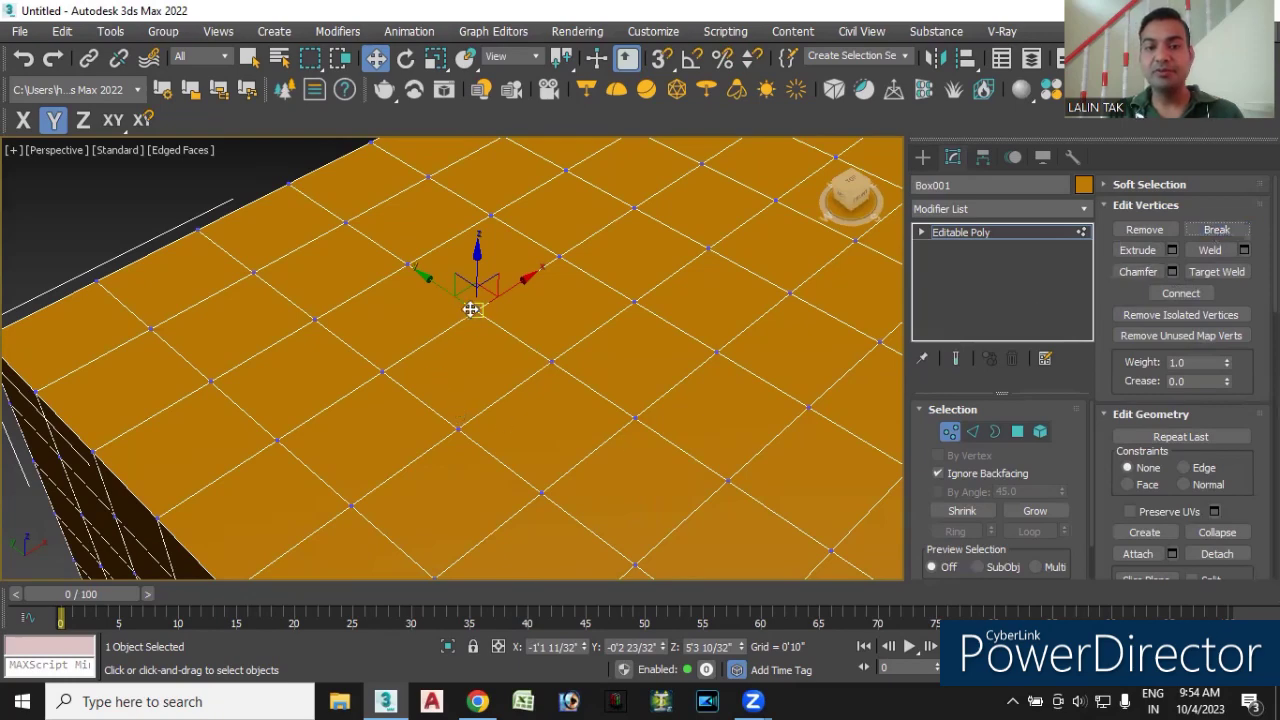
{"action": "left_click", "coordinate": [480, 352]}
- Pull a top-surface vertex up along Z into a spike and reshape another vertex
{"action": "scroll", "coordinate": [485, 308], "scroll_direction": "up", "scroll_amount": 5}
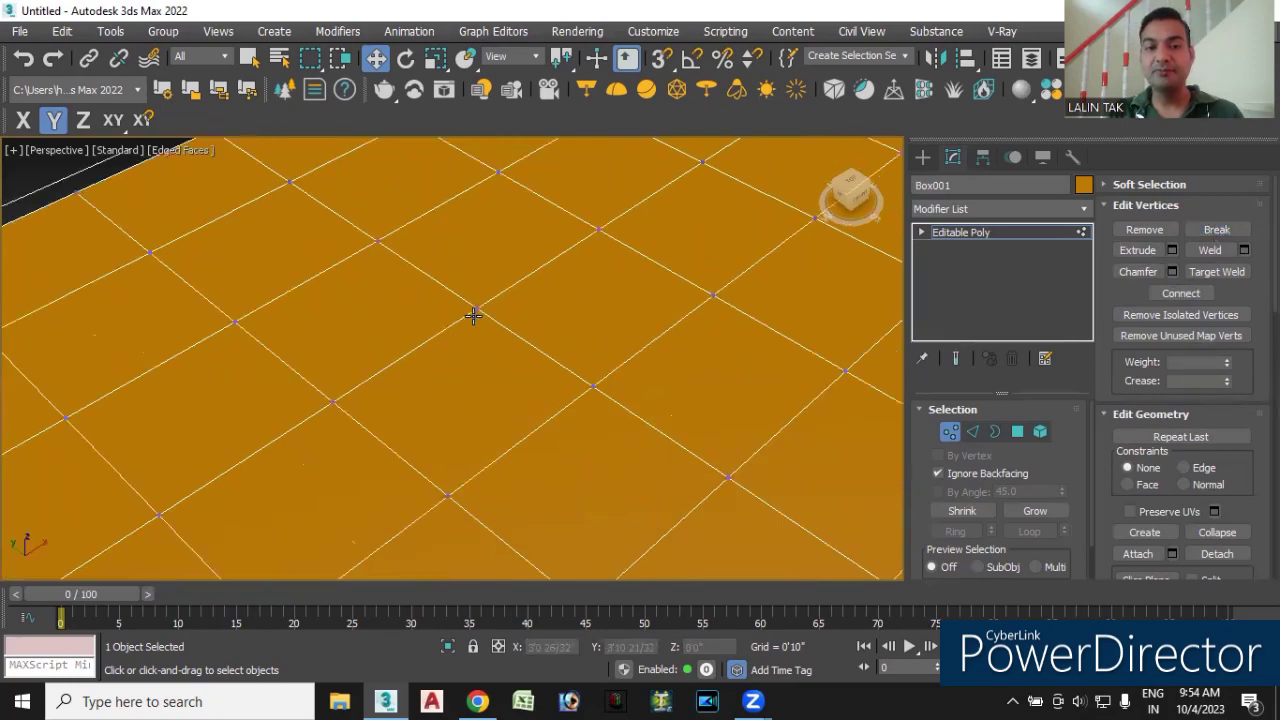
{"action": "left_click", "coordinate": [481, 305]}
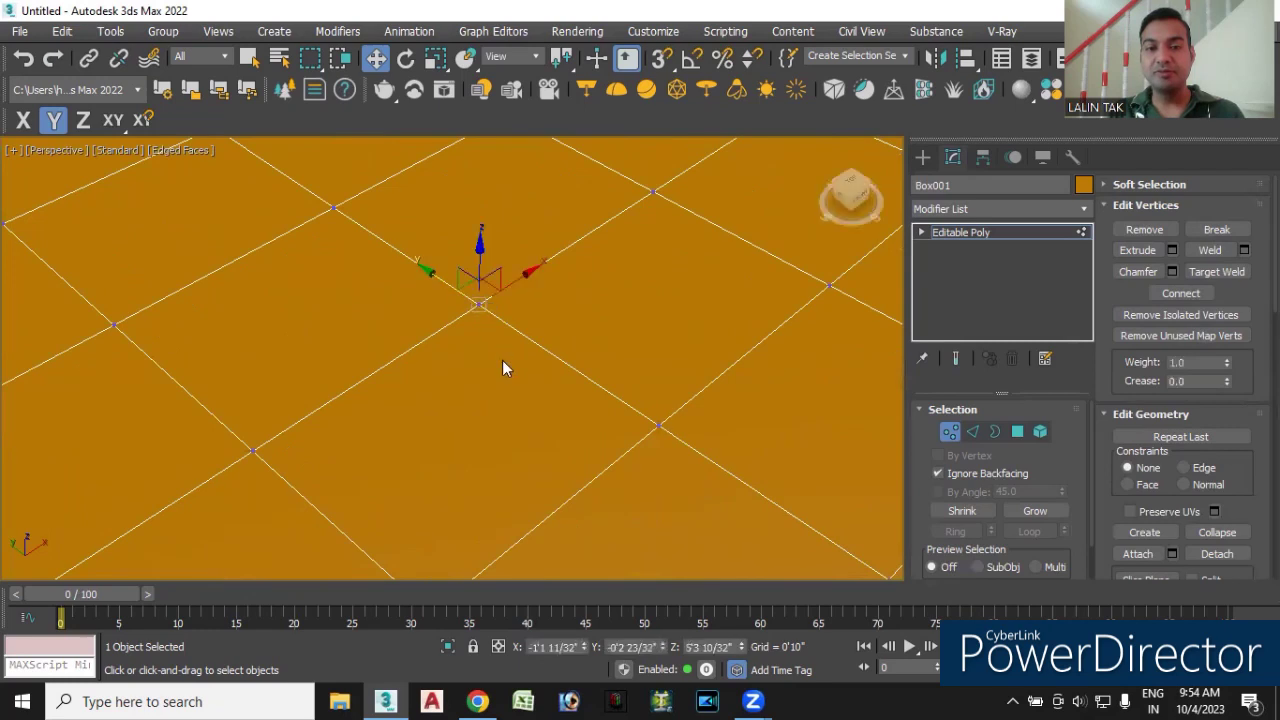
{"action": "left_click", "coordinate": [480, 247]}
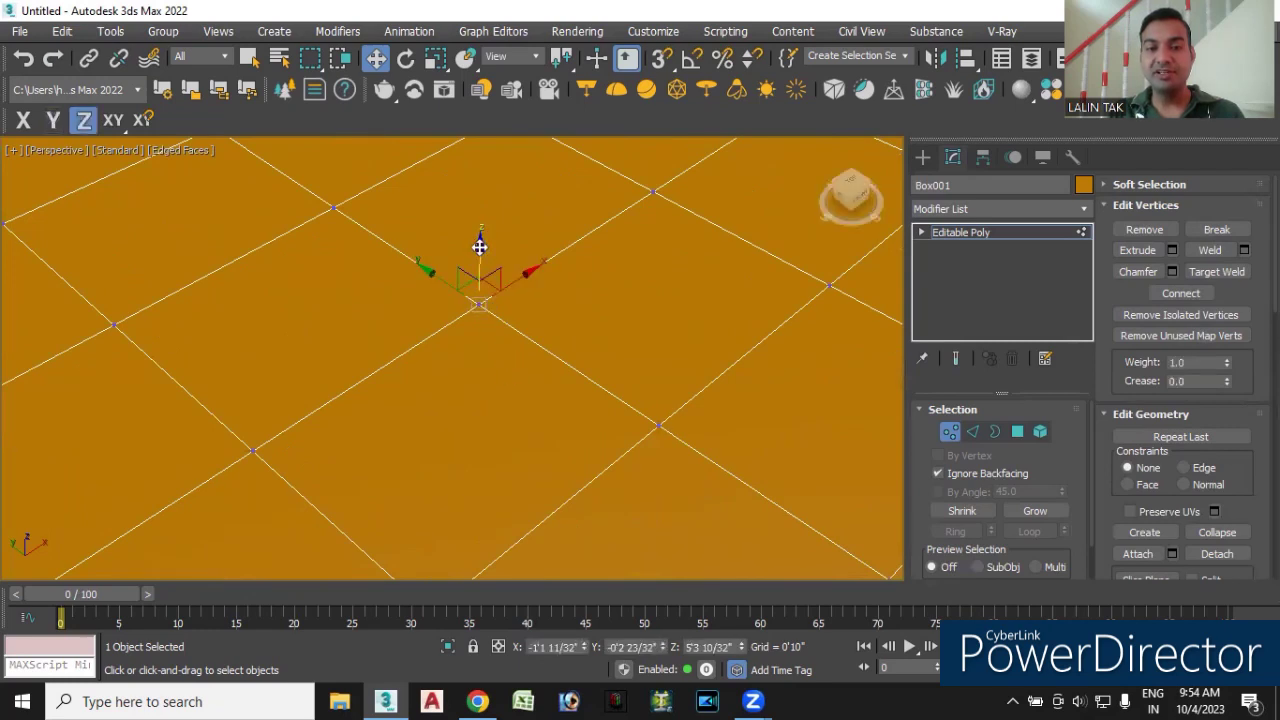
{"action": "left_click_drag", "start_coordinate": [480, 245], "coordinate": [480, 175]}
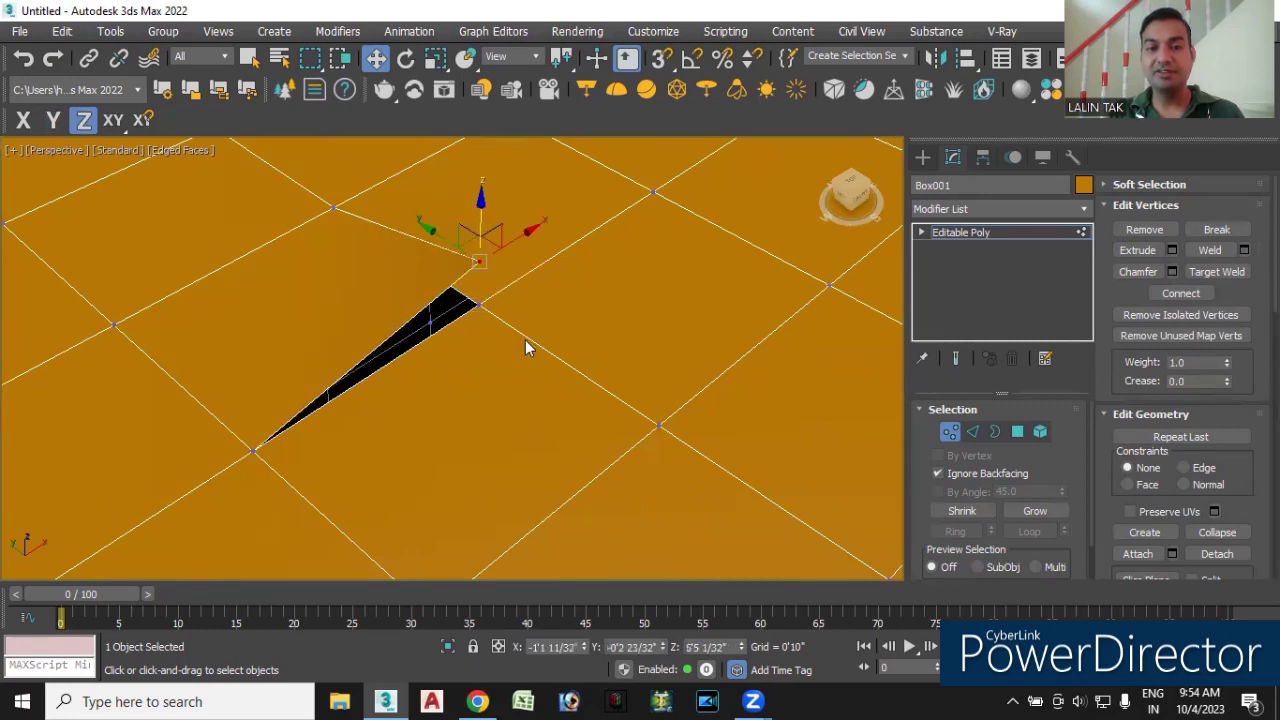
{"action": "left_click", "coordinate": [481, 303]}
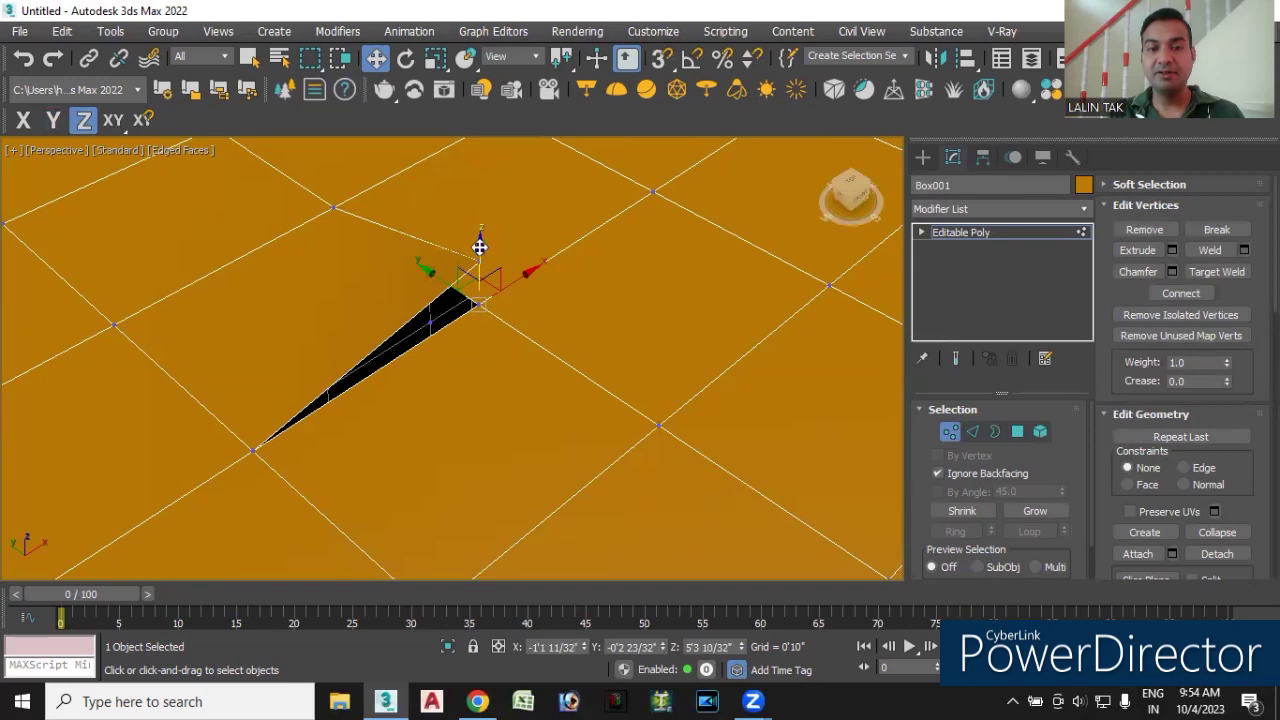
{"action": "left_click_drag", "start_coordinate": [480, 247], "coordinate": [481, 298]}
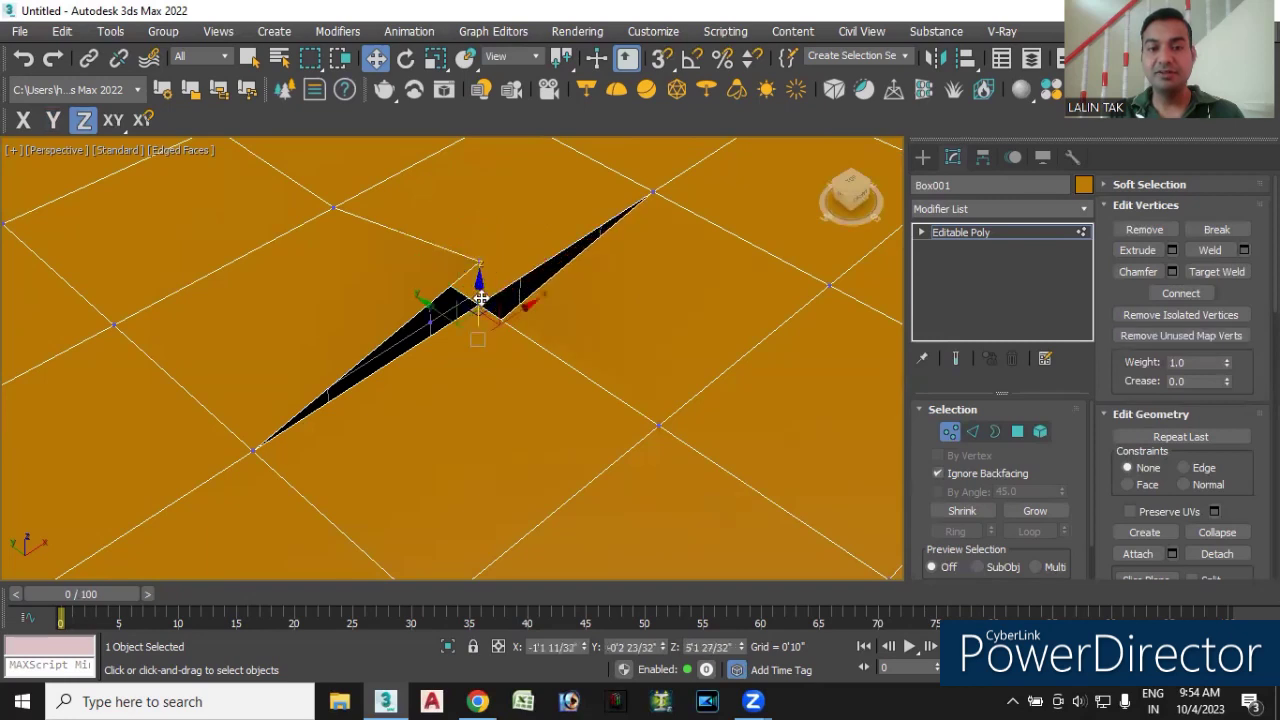
{"action": "mouse_move", "coordinate": [481, 298]}
{"action": "left_mouse_down"}
{"action": "mouse_move", "coordinate": [480, 266]}
{"action": "mouse_move", "coordinate": [480, 318]}
{"action": "left_mouse_up"}
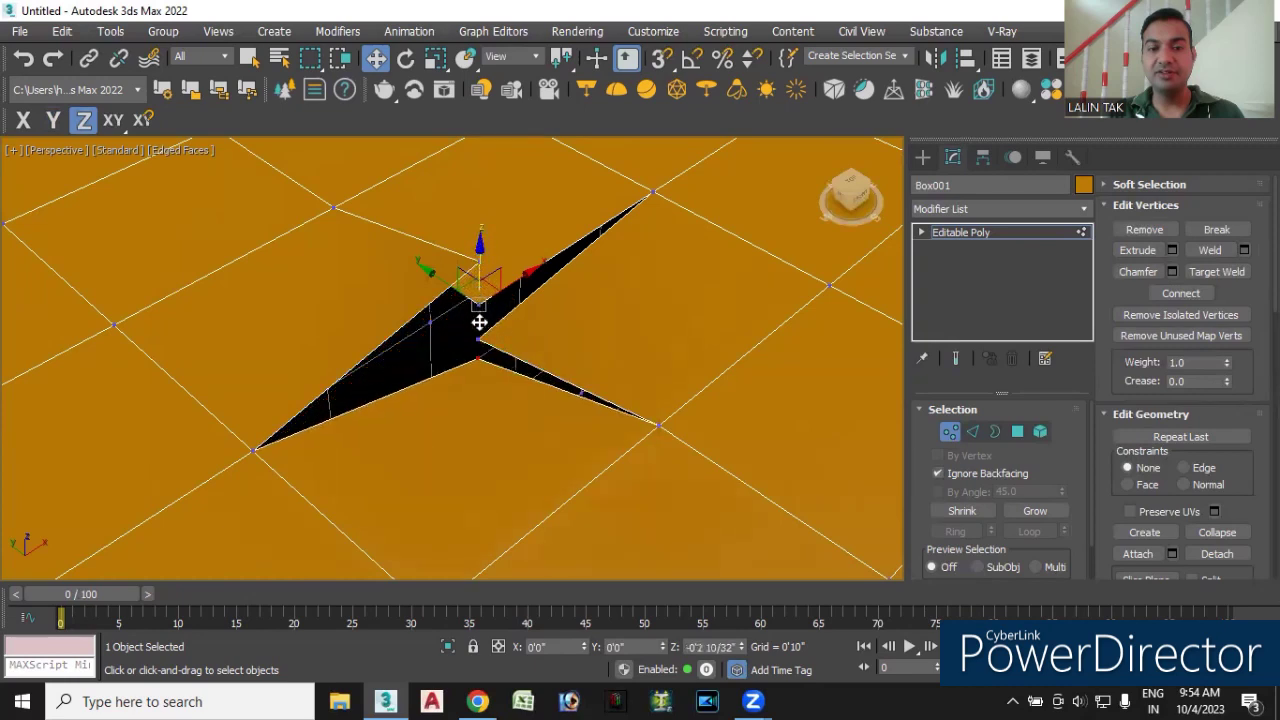
- Undo the last vertex move, weld the selected vertices, and arm Target Weld
{"action": "left_click_drag", "start_coordinate": [480, 318], "coordinate": [480, 320]}
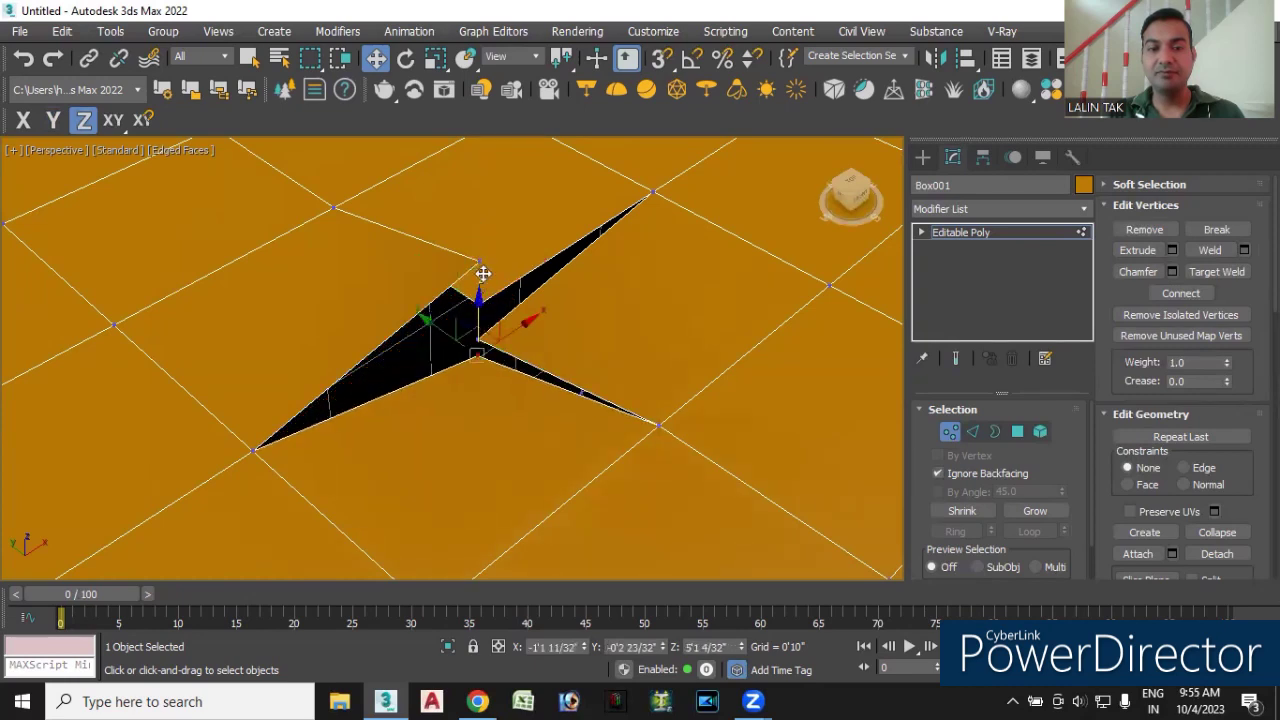
{"action": "key", "text": "ctrl+z"}
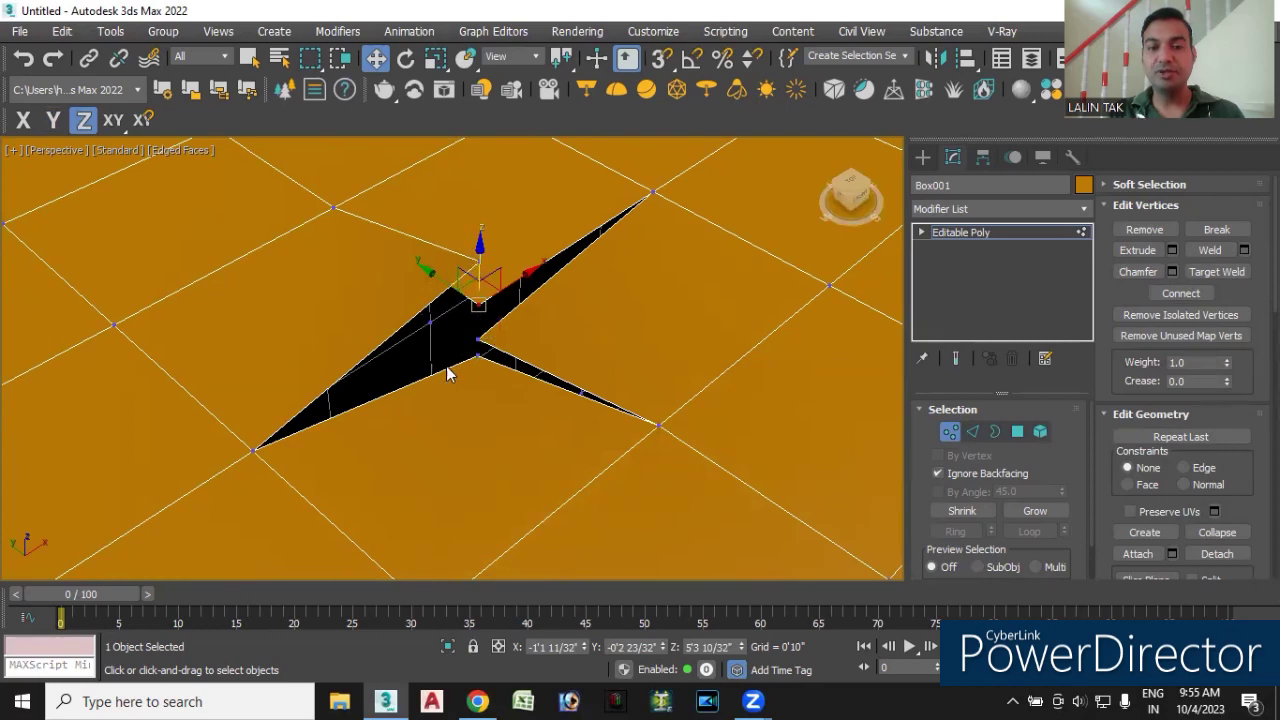
{"action": "middle_click_drag", "start_coordinate": [475, 332], "coordinate": [418, 322]}
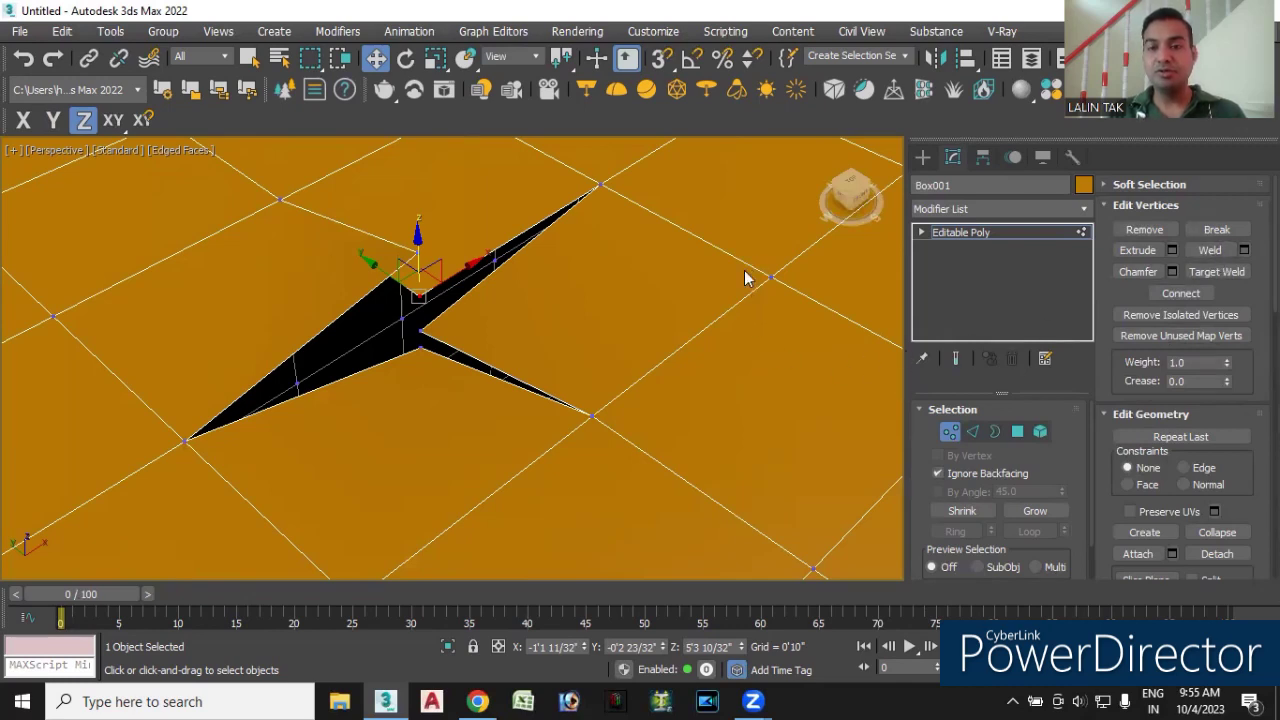
{"action": "left_click", "coordinate": [1205, 252]}
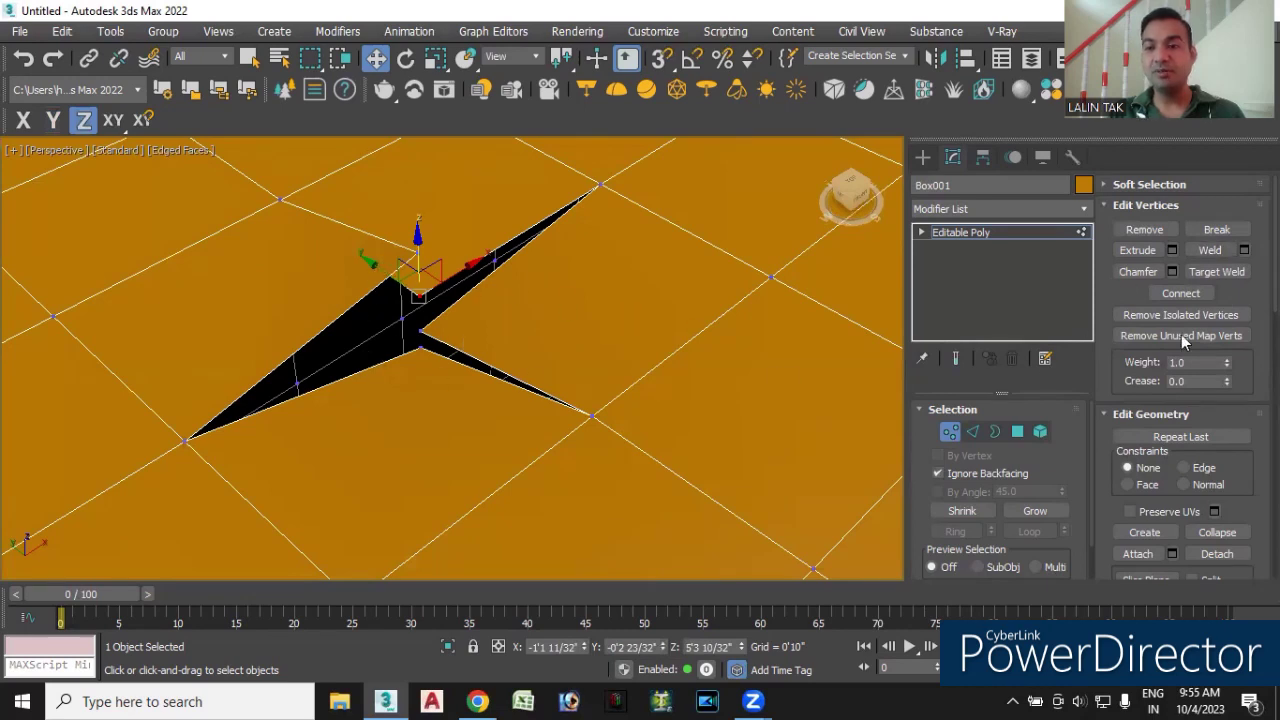
{"action": "left_click", "coordinate": [1216, 270]}
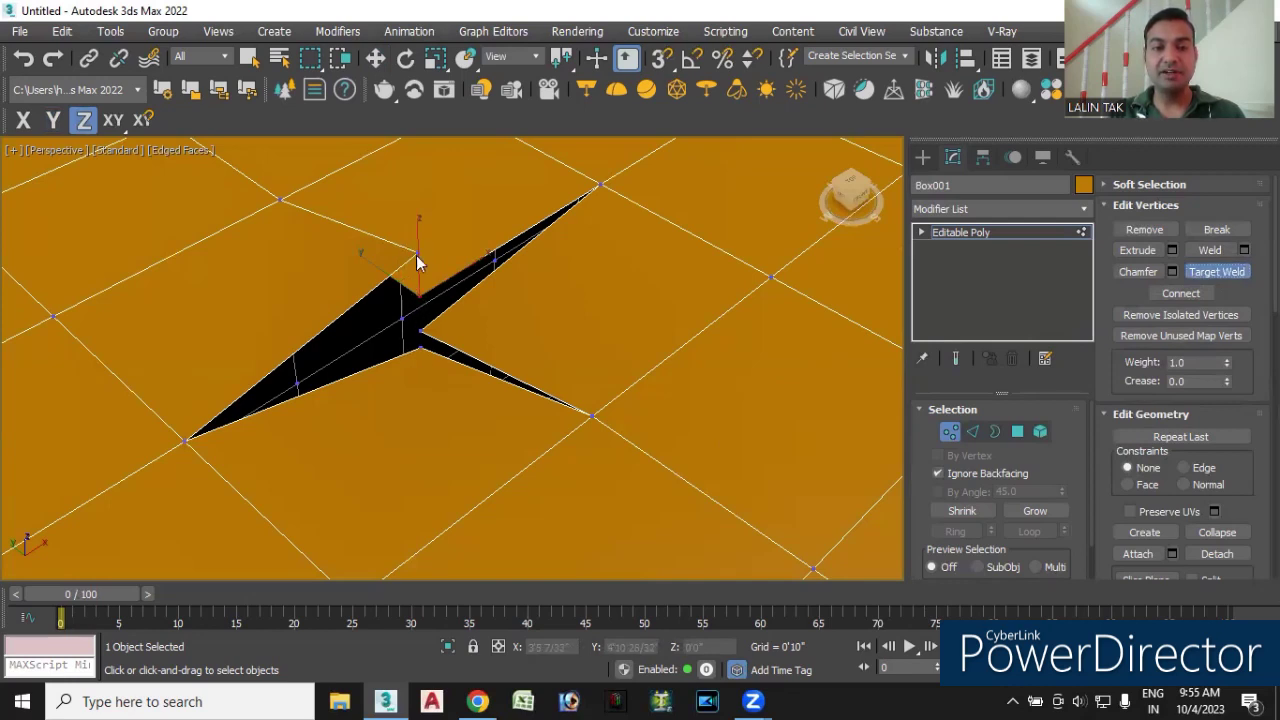
- Target-weld each spike vertex onto its neighbour until the top surface is flat
{"action": "left_click", "coordinate": [420, 296]}
{"action": "left_click", "coordinate": [426, 344]}
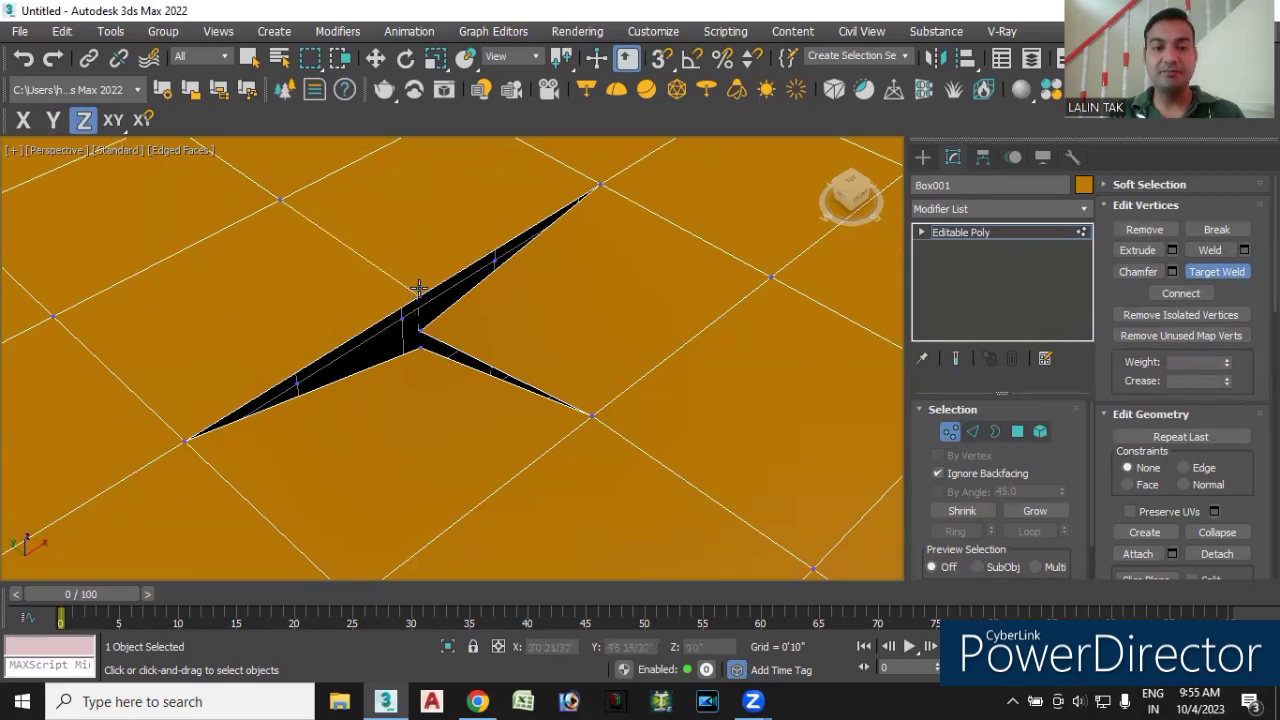
{"action": "left_click", "coordinate": [418, 288]}
{"action": "left_click", "coordinate": [422, 350]}
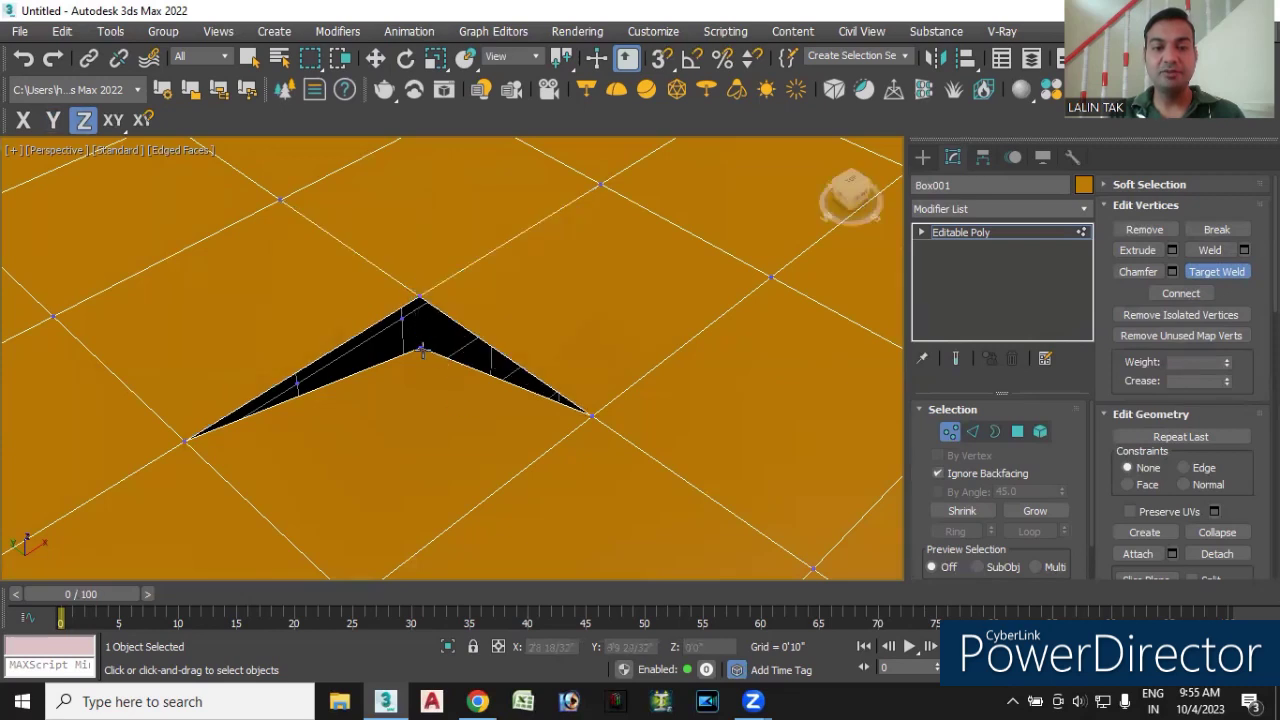
{"action": "left_click", "coordinate": [420, 296]}
{"action": "scroll", "coordinate": [437, 378], "scroll_direction": "down", "scroll_amount": 5}
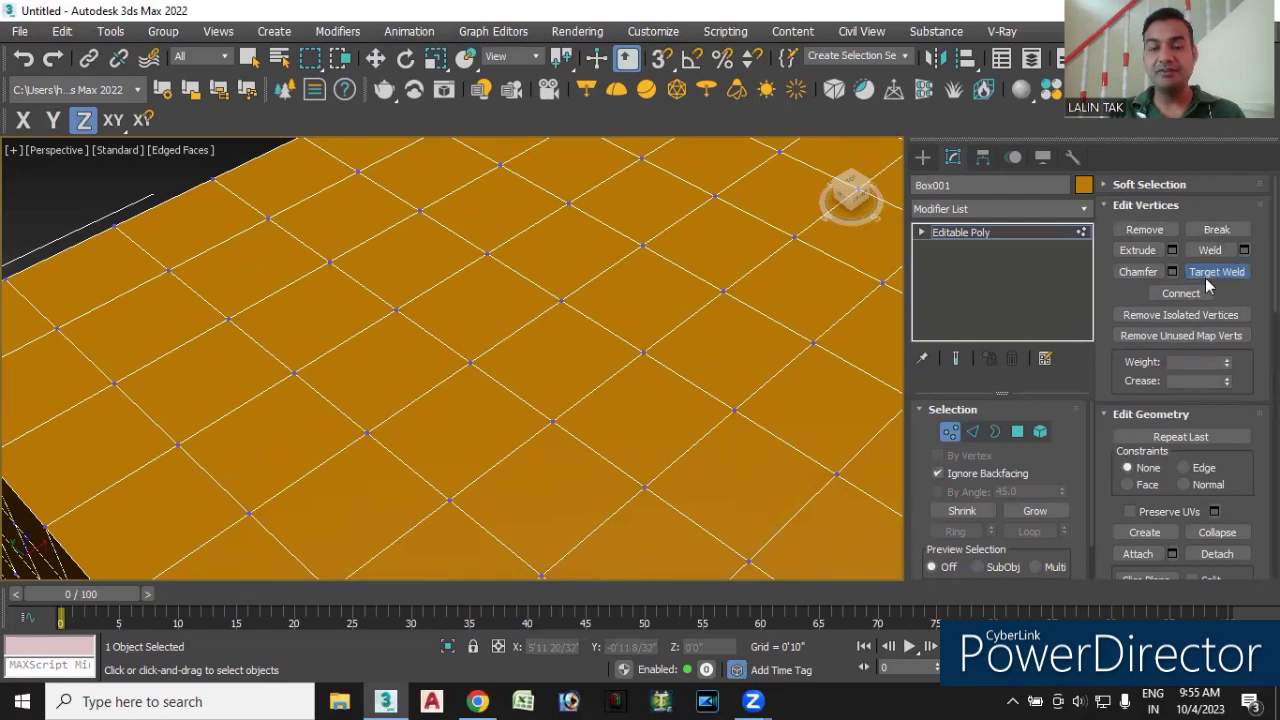
{"action": "scroll", "coordinate": [600, 290], "scroll_direction": "down", "scroll_amount": 2}
{"action": "mouse_move", "coordinate": [600, 295]}
{"action": "middle_mouse_down", "text": "alt"}
{"action": "mouse_move", "coordinate": [620, 329]}
{"action": "mouse_move", "coordinate": [477, 317]}
{"action": "mouse_move", "coordinate": [557, 335]}
{"action": "middle_mouse_up", "text": "alt"}
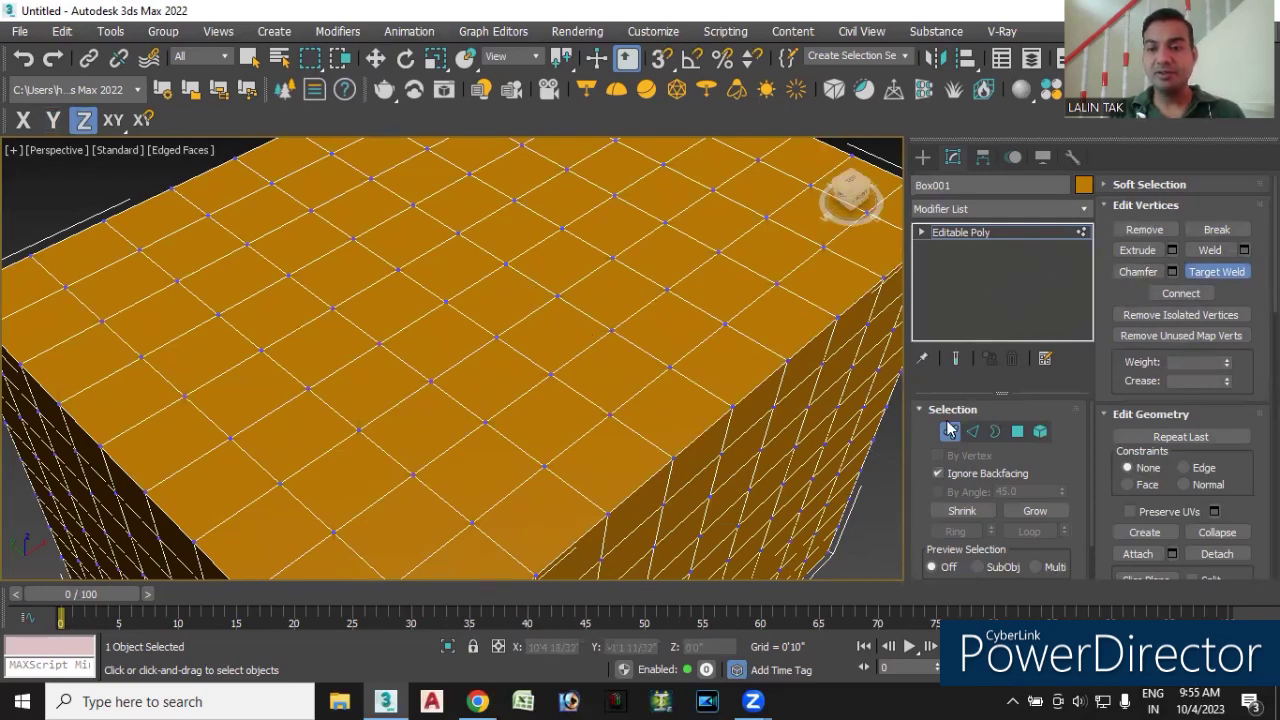
- Exit Target Weld and select a vertex on the box's top face
{"action": "left_click", "coordinate": [545, 293]}
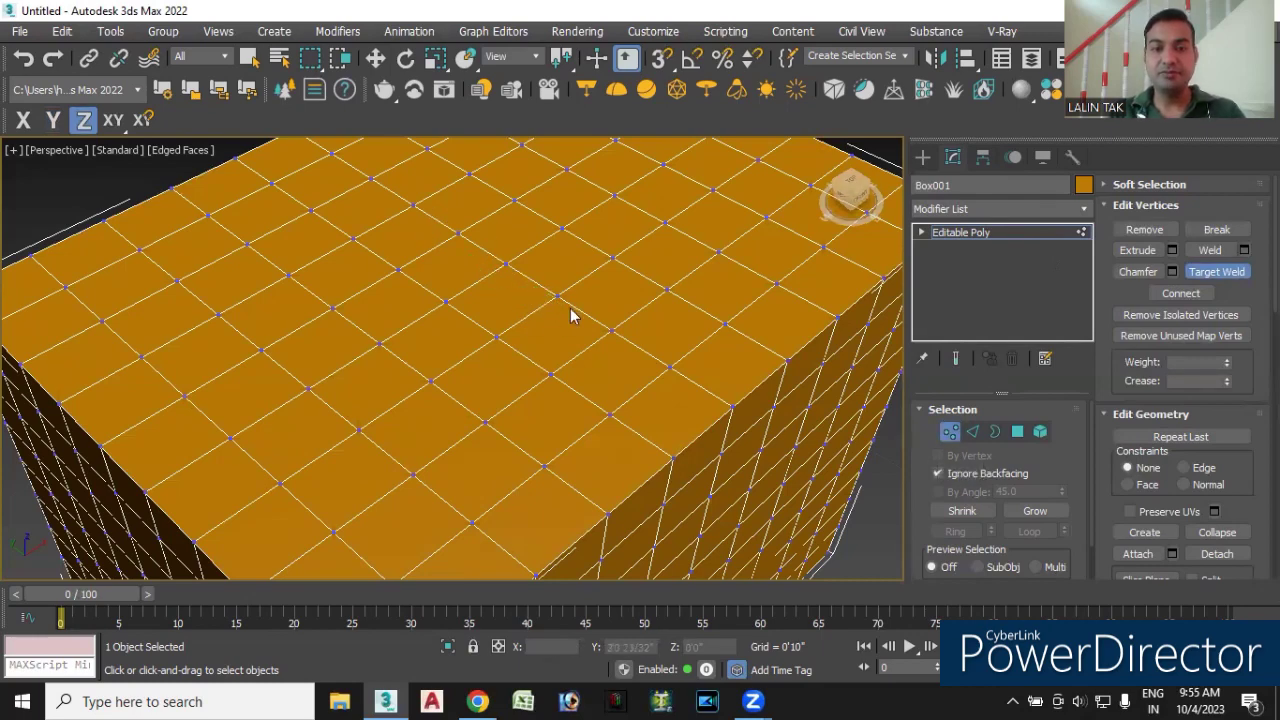
{"action": "left_click", "coordinate": [1205, 270]}
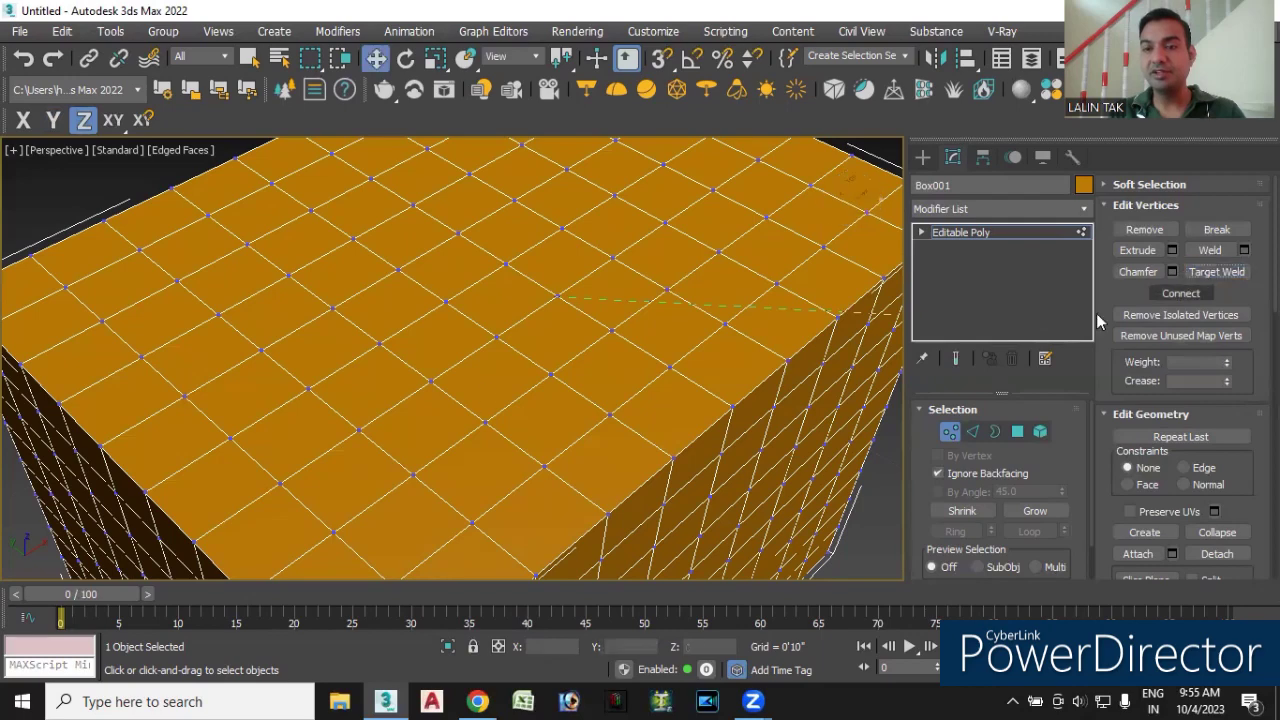
{"action": "scroll", "coordinate": [521, 326], "scroll_direction": "down", "scroll_amount": 2}
{"action": "scroll", "coordinate": [618, 360], "scroll_direction": "down", "scroll_amount": 3}
{"action": "scroll", "coordinate": [618, 360], "scroll_direction": "down", "scroll_amount": 2}
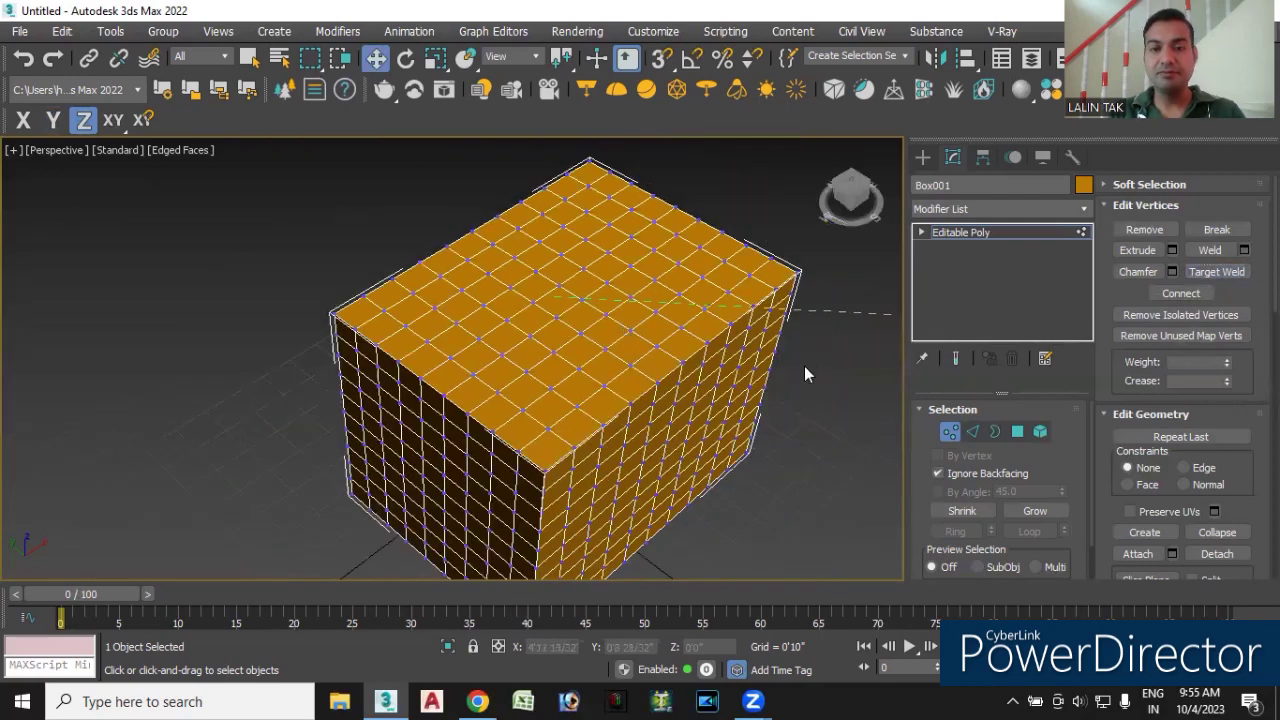
{"action": "scroll", "coordinate": [509, 371], "scroll_direction": "up", "scroll_amount": 5}
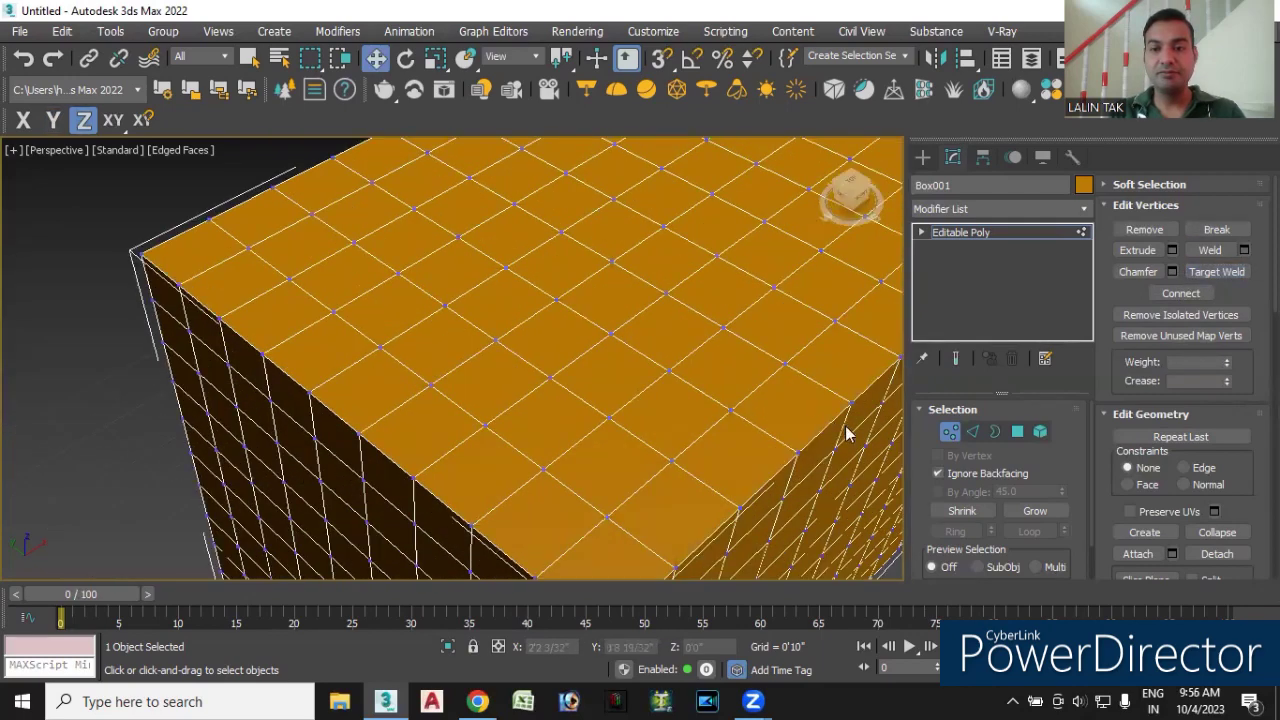
{"action": "left_click_drag", "start_coordinate": [586, 249], "coordinate": [638, 312]}
{"action": "middle_click_drag", "start_coordinate": [646, 306], "coordinate": [545, 334], "text": "alt"}
{"action": "scroll", "coordinate": [545, 330], "scroll_direction": "up", "scroll_amount": 2}
{"action": "scroll", "coordinate": [538, 310], "scroll_direction": "up", "scroll_amount": 3}
{"action": "scroll", "coordinate": [600, 340], "scroll_direction": "up", "scroll_amount": 1}
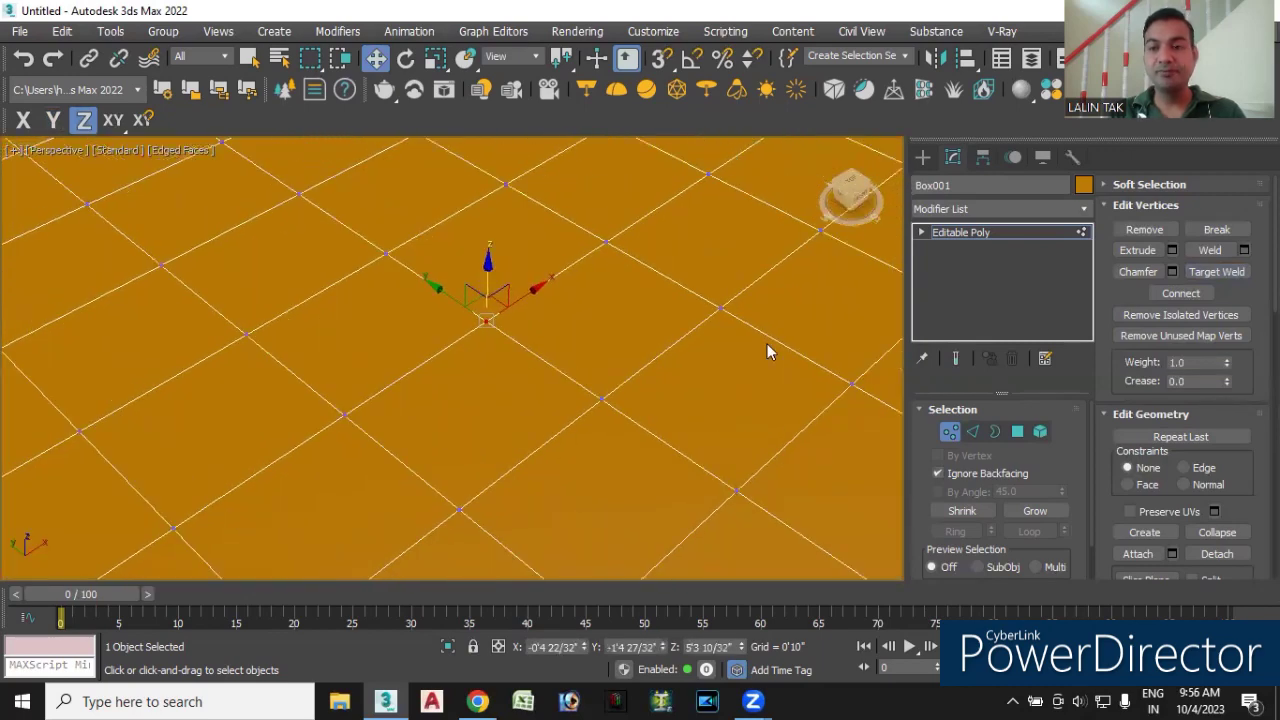
- Extrude the selected top-face vertex into a small pyramid with an adjusted height
{"action": "left_click", "coordinate": [1171, 249]}
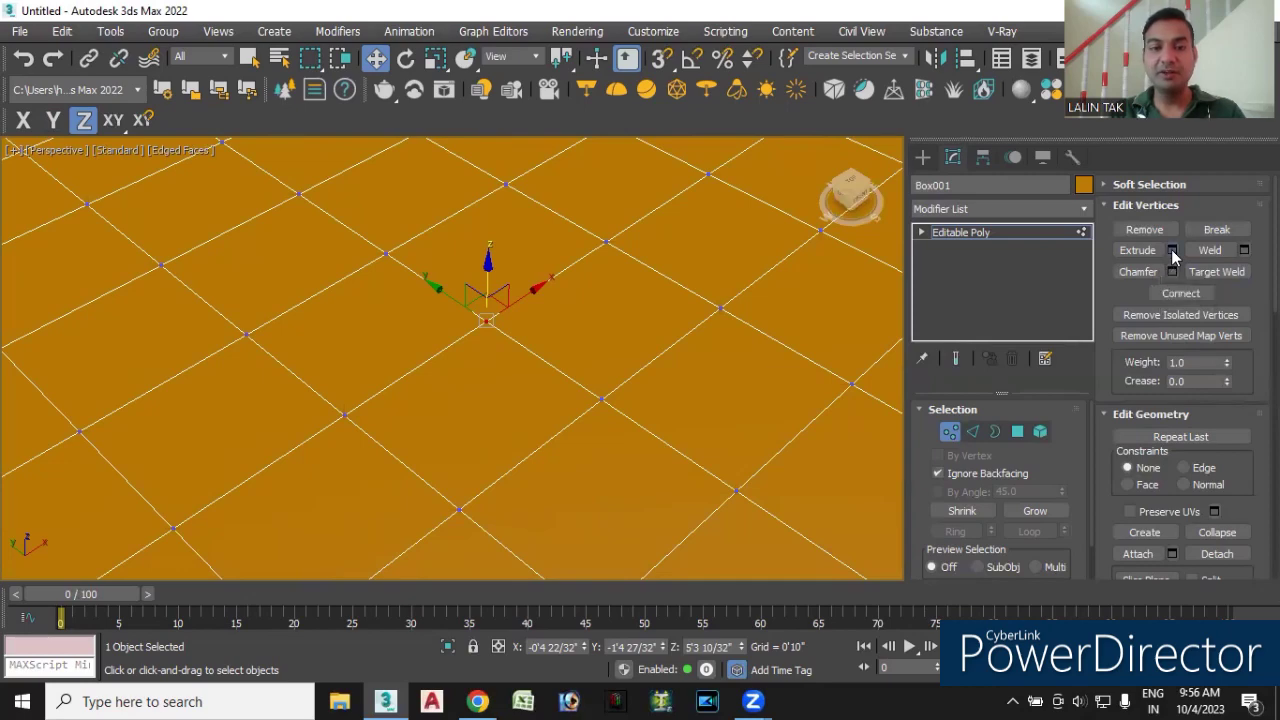
{"action": "mouse_move", "coordinate": [572, 506]}
{"action": "middle_mouse_down", "text": "alt"}
{"action": "mouse_move", "coordinate": [535, 462]}
{"action": "mouse_move", "coordinate": [576, 466]}
{"action": "mouse_move", "coordinate": [574, 414]}
{"action": "mouse_move", "coordinate": [505, 482]}
{"action": "mouse_move", "coordinate": [484, 432]}
{"action": "middle_mouse_up", "text": "alt"}
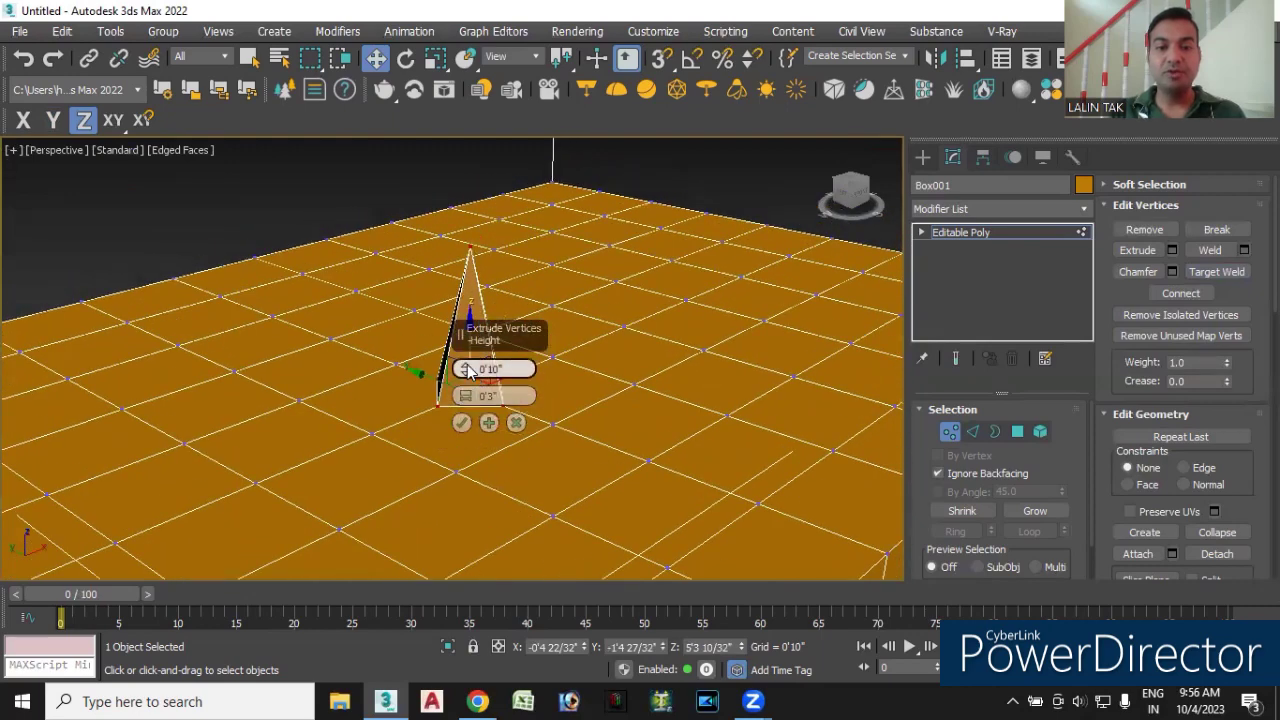
{"action": "mouse_move", "coordinate": [470, 372]}
{"action": "left_mouse_down"}
{"action": "mouse_move", "coordinate": [470, 360]}
{"action": "mouse_move", "coordinate": [466, 390]}
{"action": "mouse_move", "coordinate": [471, 332]}
{"action": "mouse_move", "coordinate": [465, 396]}
{"action": "mouse_move", "coordinate": [473, 386]}
{"action": "left_mouse_up"}
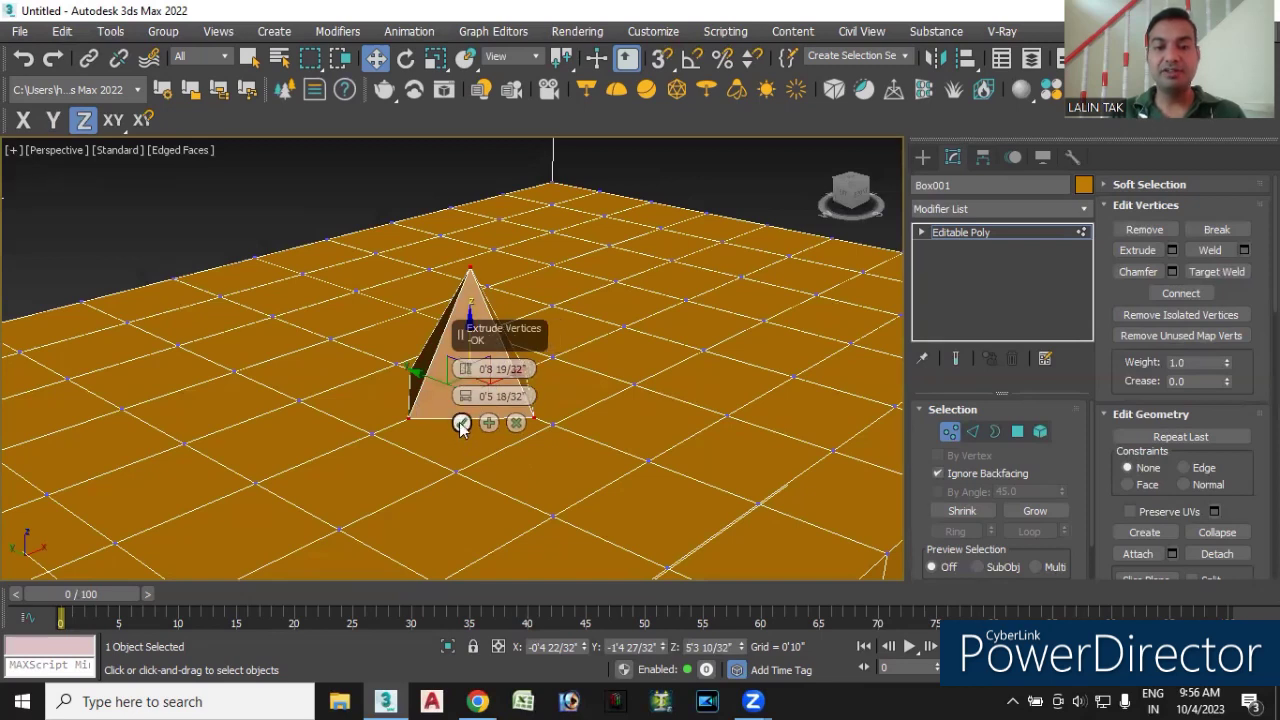
{"action": "left_click", "coordinate": [461, 424]}
{"action": "scroll", "coordinate": [489, 390], "scroll_direction": "down", "scroll_amount": 5}
- Orbit to a more frontal view and select another top-face vertex
{"action": "middle_click_drag", "start_coordinate": [486, 420], "coordinate": [643, 418], "text": "alt"}
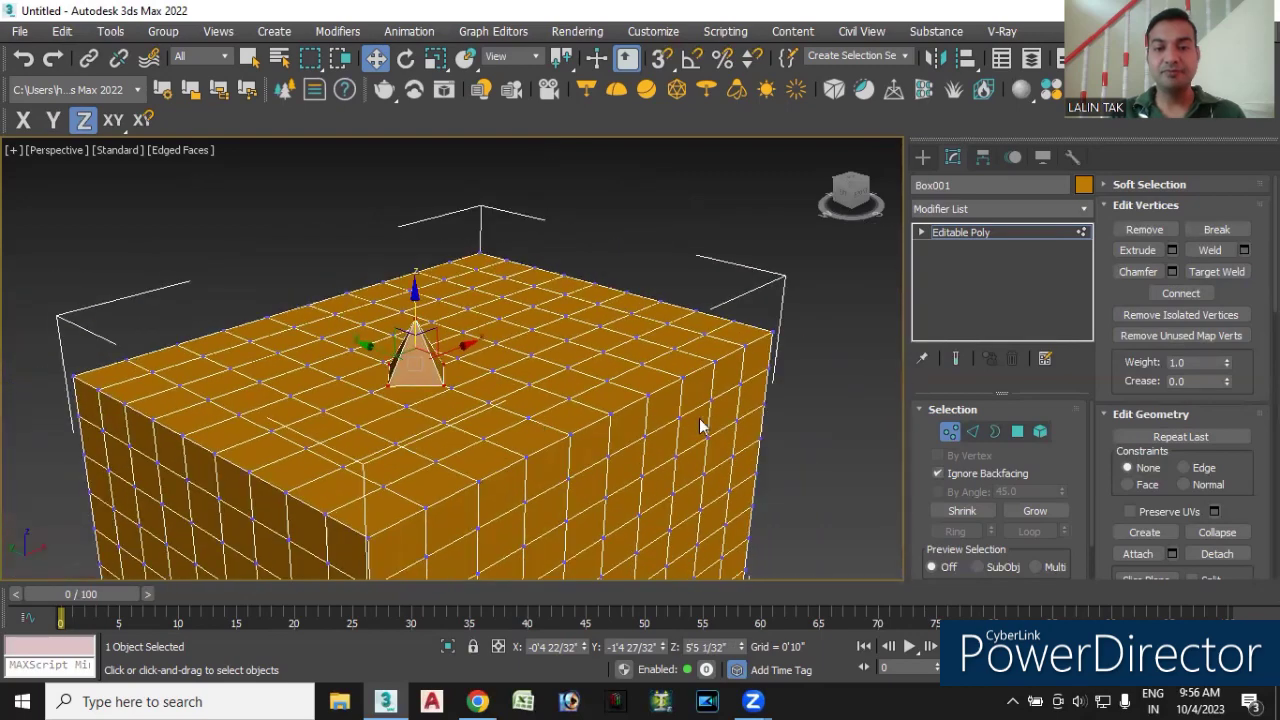
{"action": "middle_click_drag", "start_coordinate": [847, 428], "coordinate": [806, 433], "text": "alt"}
{"action": "middle_click_drag", "start_coordinate": [523, 458], "coordinate": [469, 471], "text": "alt"}
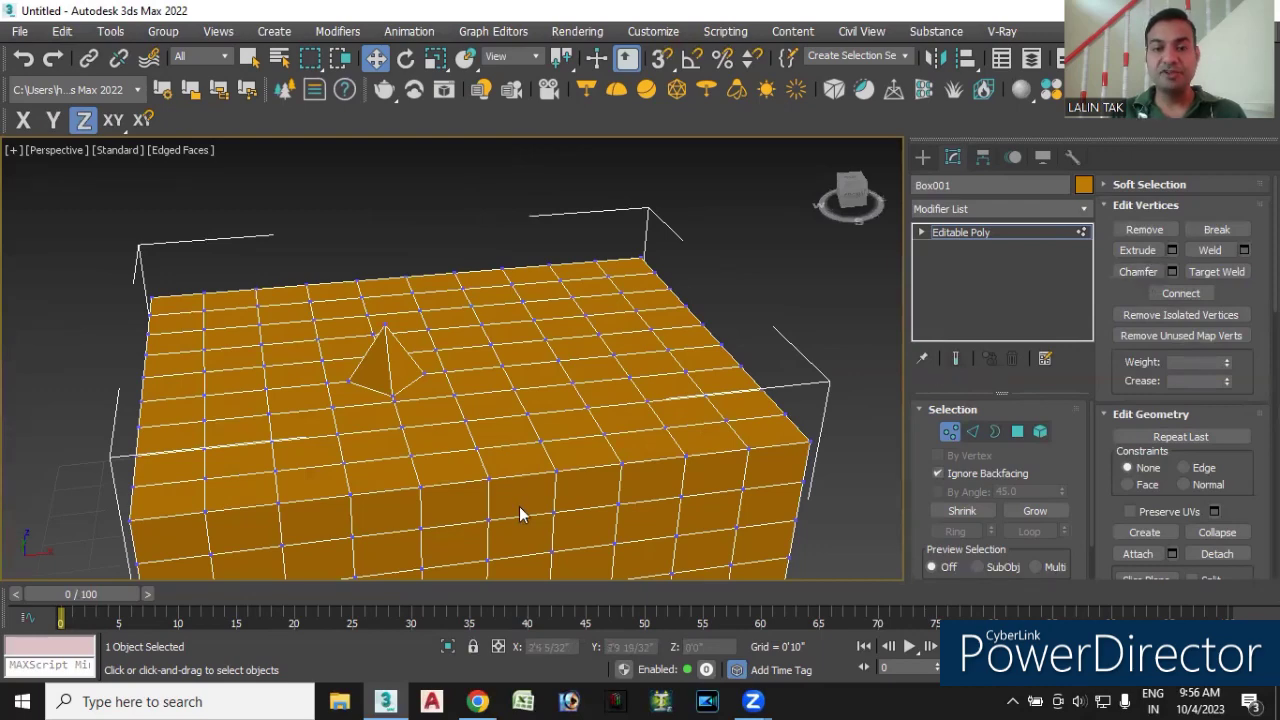
{"action": "scroll", "coordinate": [519, 506], "scroll_direction": "up", "scroll_amount": 2}
{"action": "scroll", "coordinate": [457, 463], "scroll_direction": "up", "scroll_amount": 2}
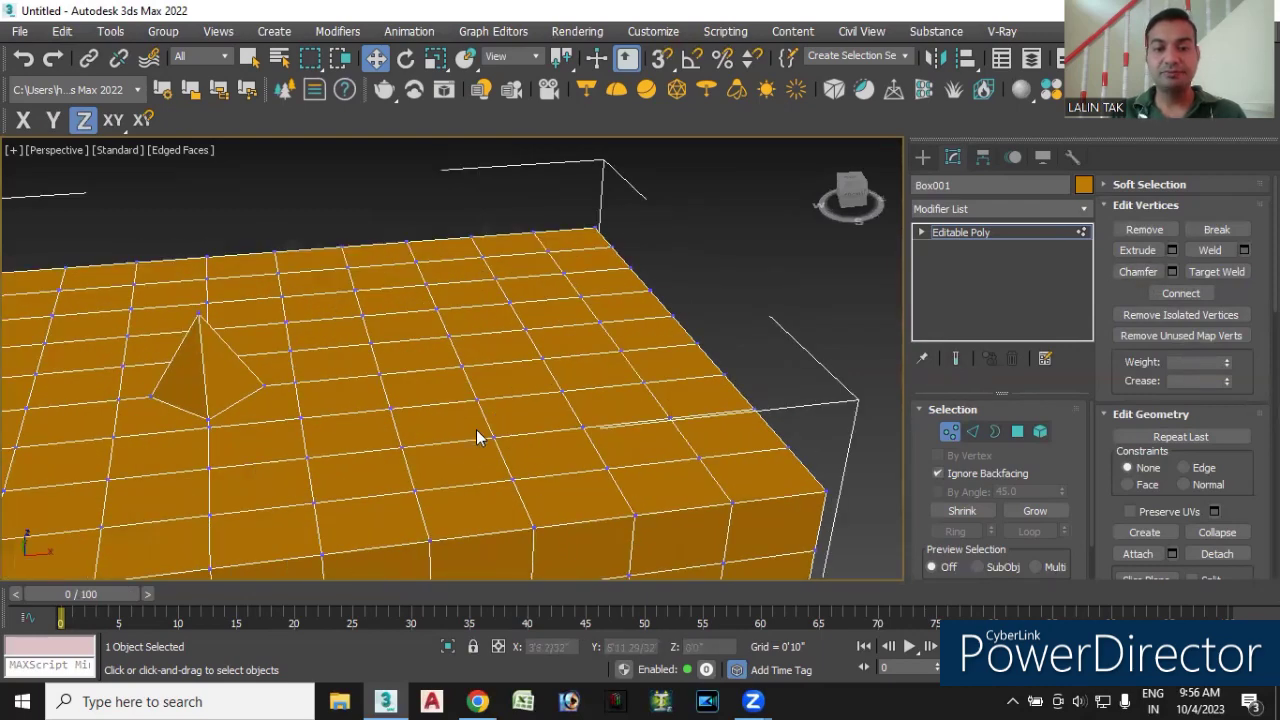
{"action": "left_click", "coordinate": [493, 434]}
- Start a vertex chamfer on the selected vertex and raise the chamfer amount
{"action": "left_click", "coordinate": [1171, 272]}
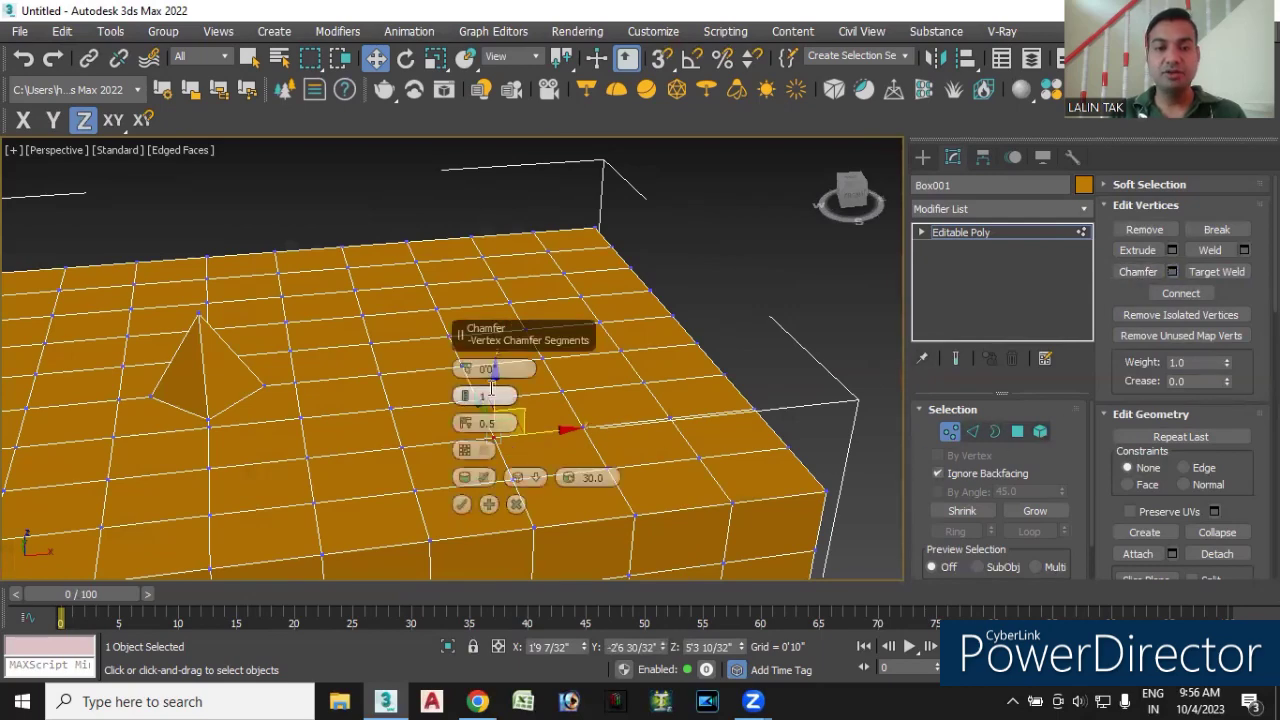
{"action": "mouse_move", "coordinate": [530, 399]}
{"action": "middle_mouse_down"}
{"action": "mouse_move", "coordinate": [578, 357]}
{"action": "mouse_move", "coordinate": [643, 352]}
{"action": "middle_mouse_up"}
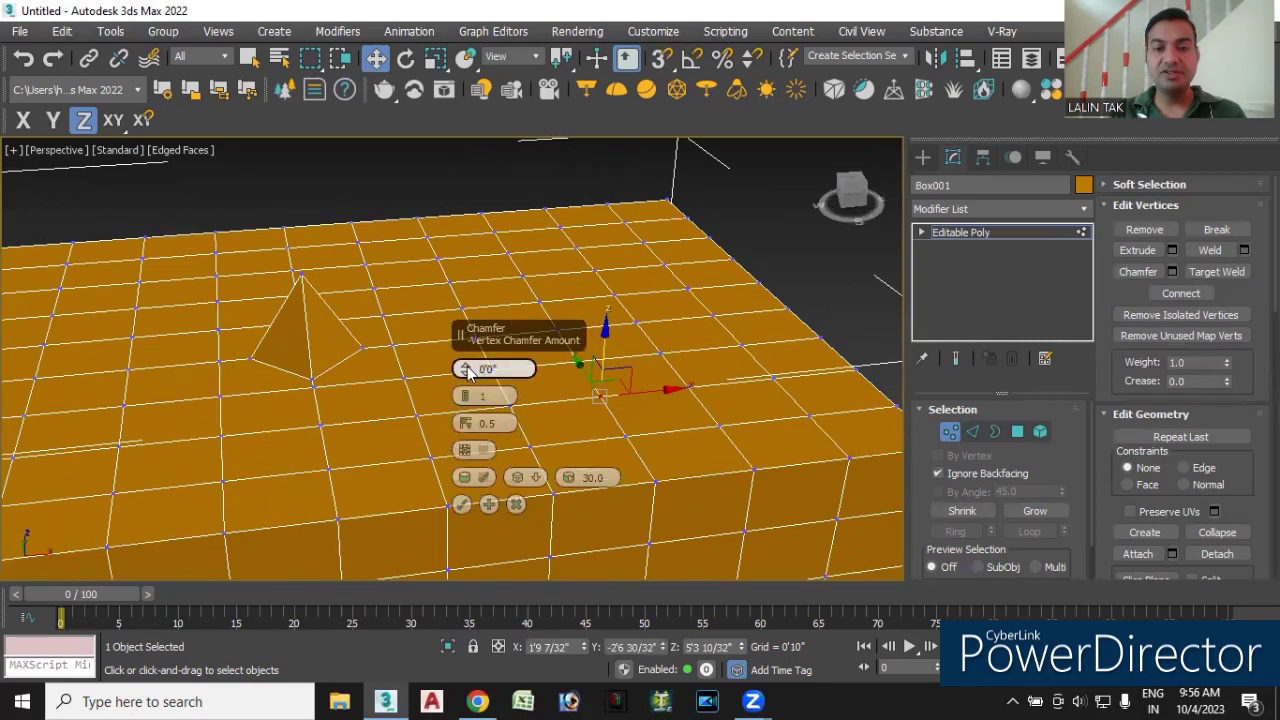
{"action": "left_click_drag", "start_coordinate": [466, 369], "coordinate": [466, 332]}
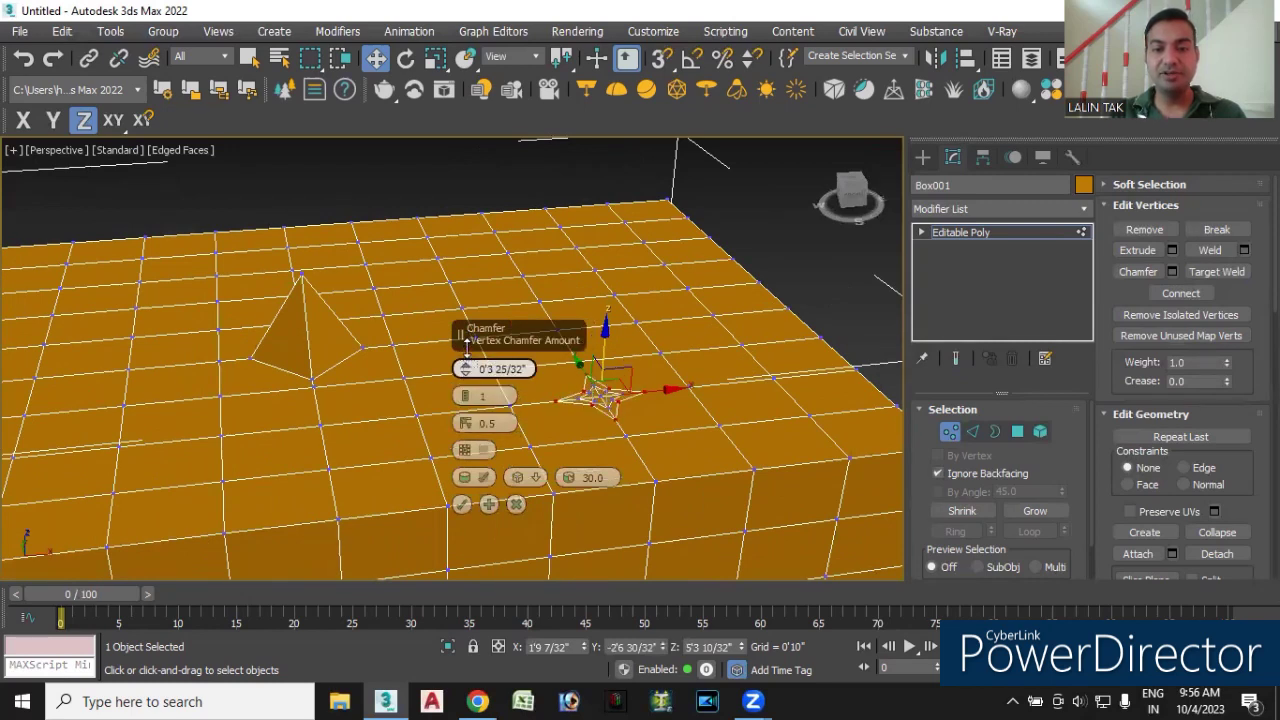
{"action": "scroll", "coordinate": [709, 421], "scroll_direction": "up", "scroll_amount": 2}
{"action": "scroll", "coordinate": [690, 415], "scroll_direction": "up", "scroll_amount": 1}
{"action": "scroll", "coordinate": [677, 413], "scroll_direction": "up", "scroll_amount": 2}
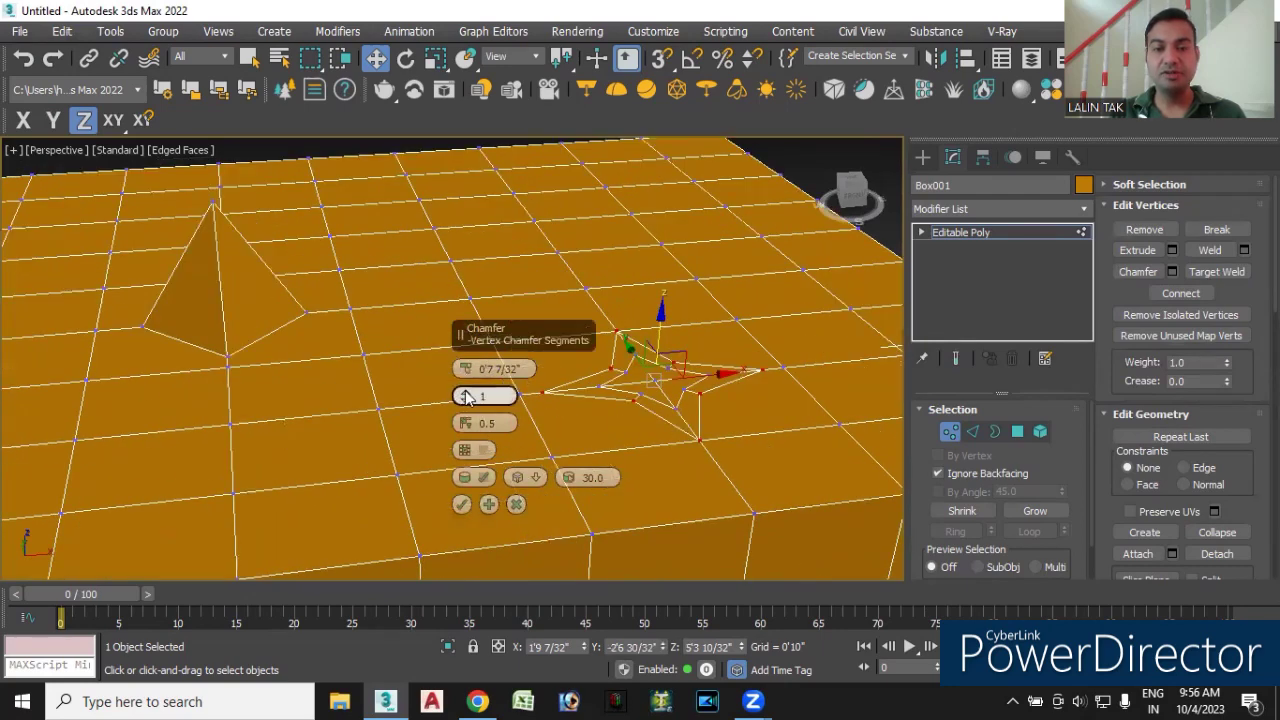
- Set the vertex chamfer to 3 segments, apply the star patch, and select the pyramid apex
{"action": "left_click_drag", "start_coordinate": [466, 397], "coordinate": [466, 365]}
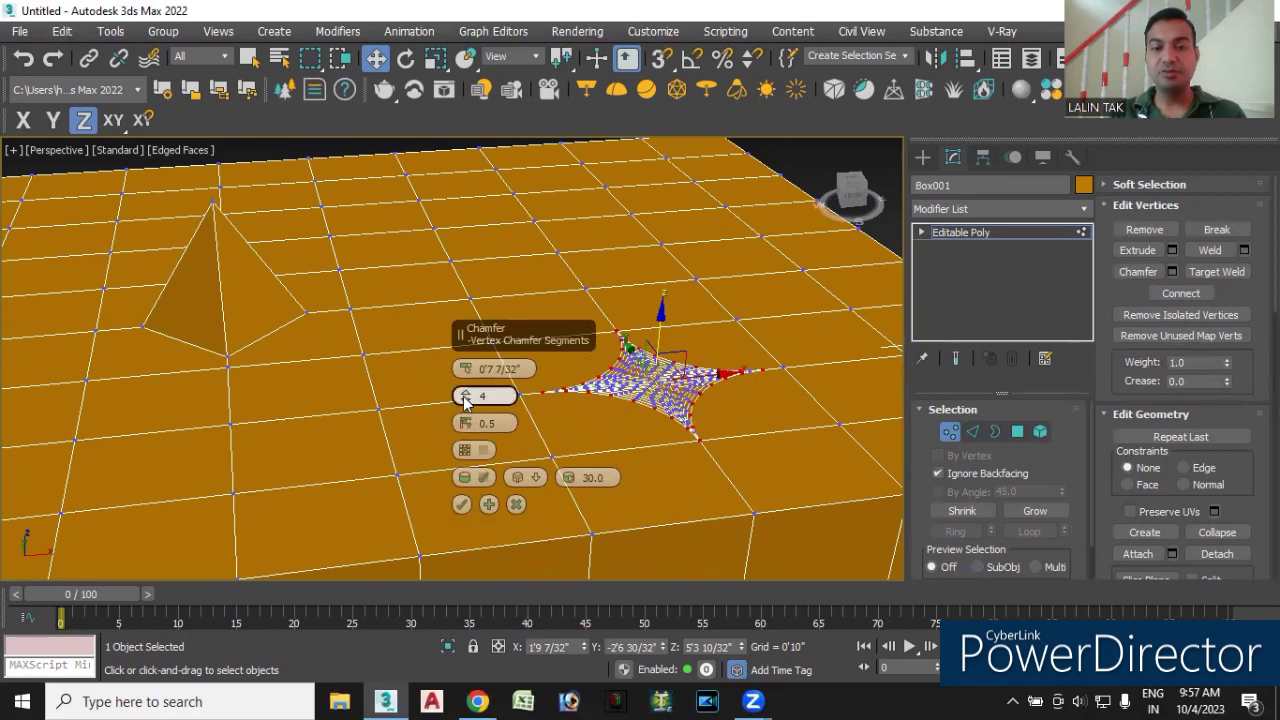
{"action": "left_click_drag", "start_coordinate": [463, 398], "coordinate": [465, 398]}
{"action": "left_click", "coordinate": [465, 396]}
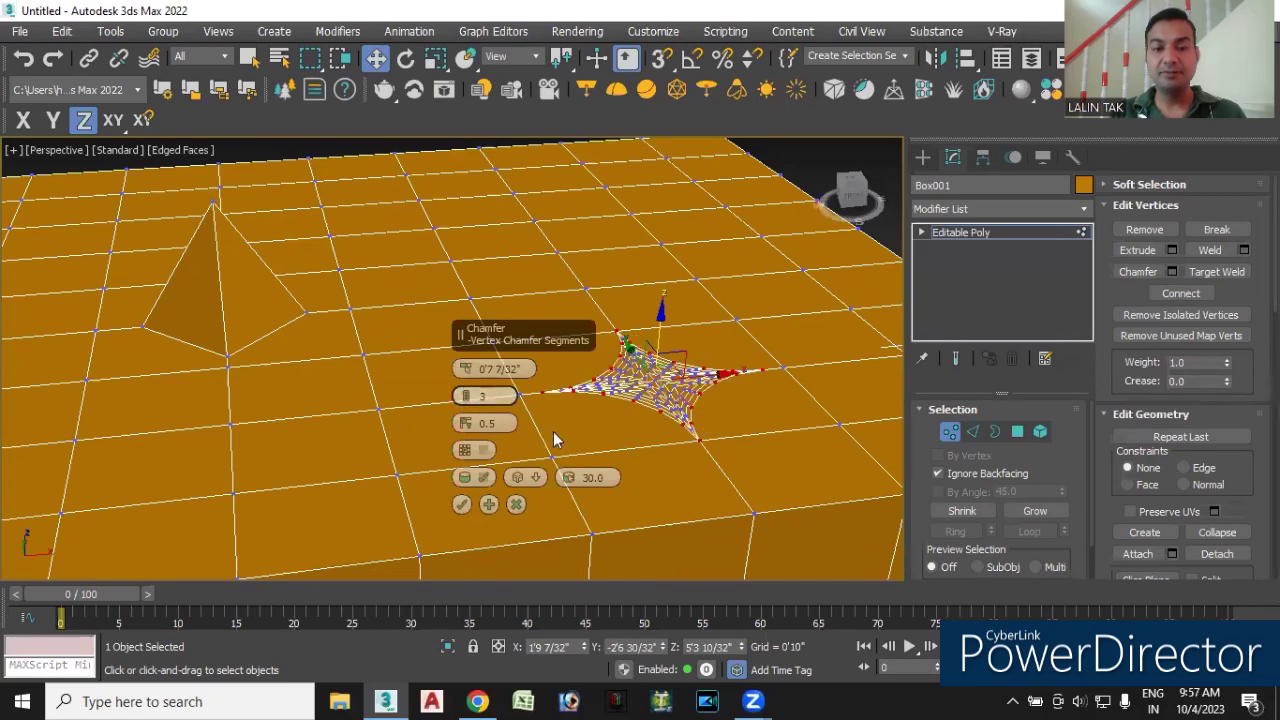
{"action": "mouse_move", "coordinate": [574, 443]}
{"action": "middle_mouse_down"}
{"action": "mouse_move", "coordinate": [594, 452]}
{"action": "mouse_move", "coordinate": [566, 430]}
{"action": "mouse_move", "coordinate": [626, 442]}
{"action": "mouse_move", "coordinate": [375, 433]}
{"action": "mouse_move", "coordinate": [206, 363]}
{"action": "mouse_move", "coordinate": [223, 300]}
{"action": "mouse_move", "coordinate": [251, 304]}
{"action": "mouse_move", "coordinate": [232, 345]}
{"action": "middle_mouse_up"}
{"action": "mouse_move", "coordinate": [231, 390]}
{"action": "middle_mouse_down", "text": "alt"}
{"action": "mouse_move", "coordinate": [229, 429]}
{"action": "mouse_move", "coordinate": [248, 443]}
{"action": "middle_mouse_up", "text": "alt"}
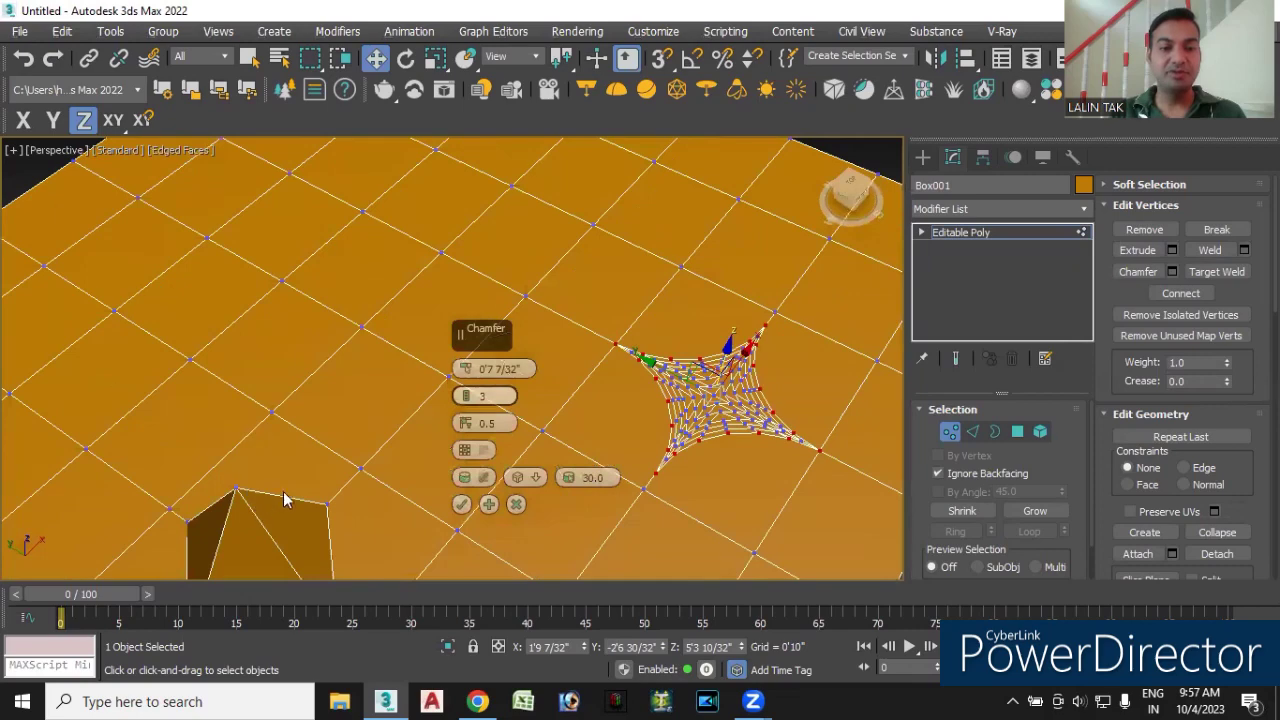
{"action": "left_click", "coordinate": [463, 505]}
{"action": "middle_click_drag", "start_coordinate": [345, 508], "coordinate": [471, 380]}
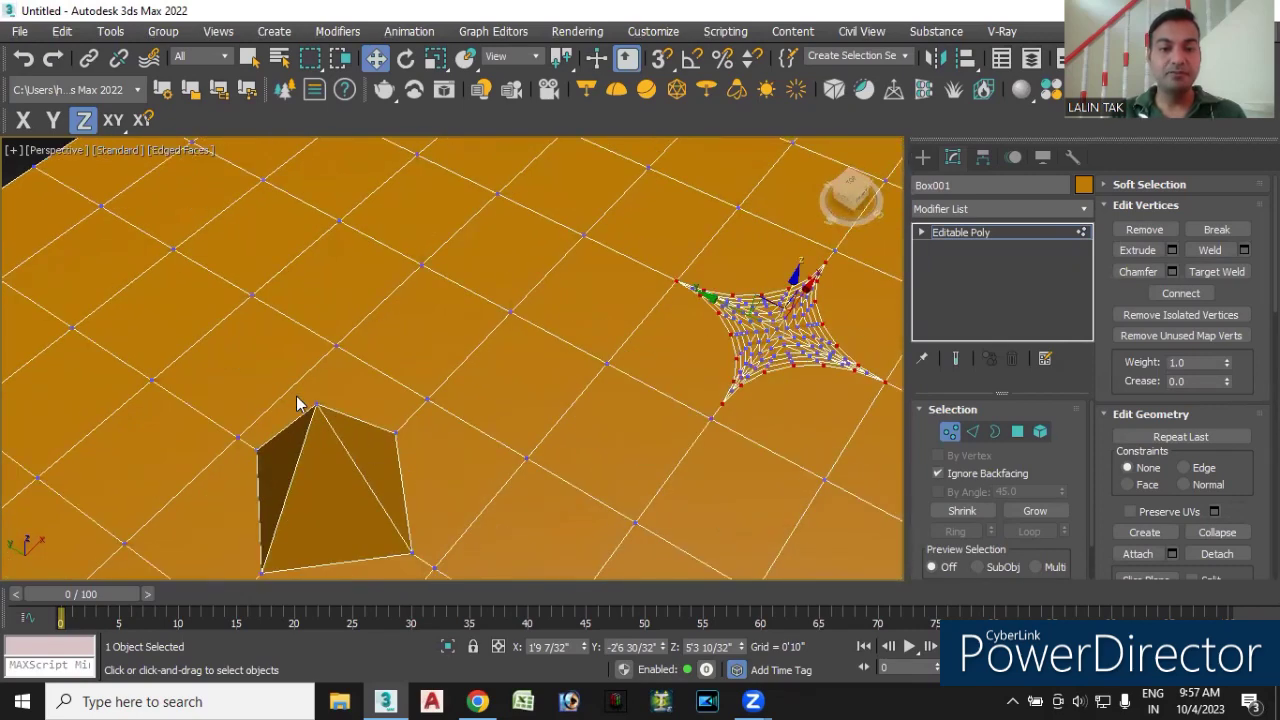
{"action": "left_click", "coordinate": [320, 416]}
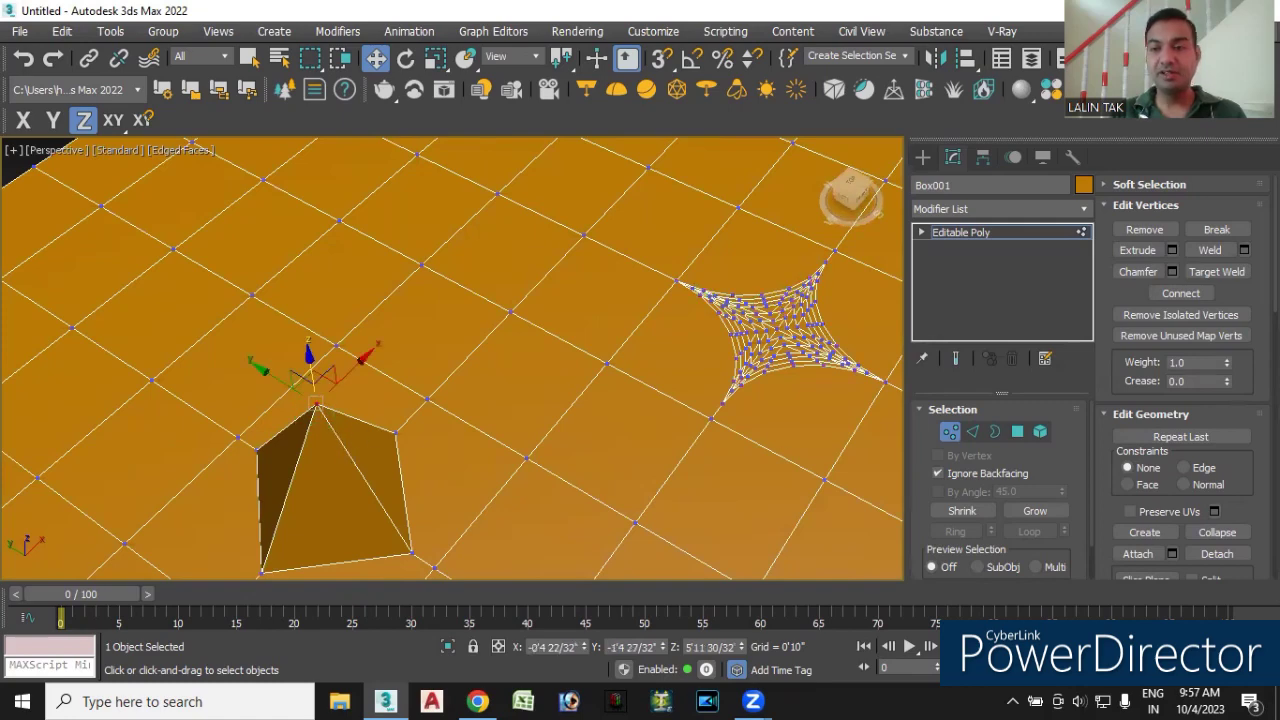
- Chamfer the apex vertex with a smaller amount, 5 segments and depth 0.55
{"action": "left_click", "coordinate": [1173, 272]}
{"action": "middle_click_drag", "start_coordinate": [439, 494], "coordinate": [460, 368], "text": "alt"}
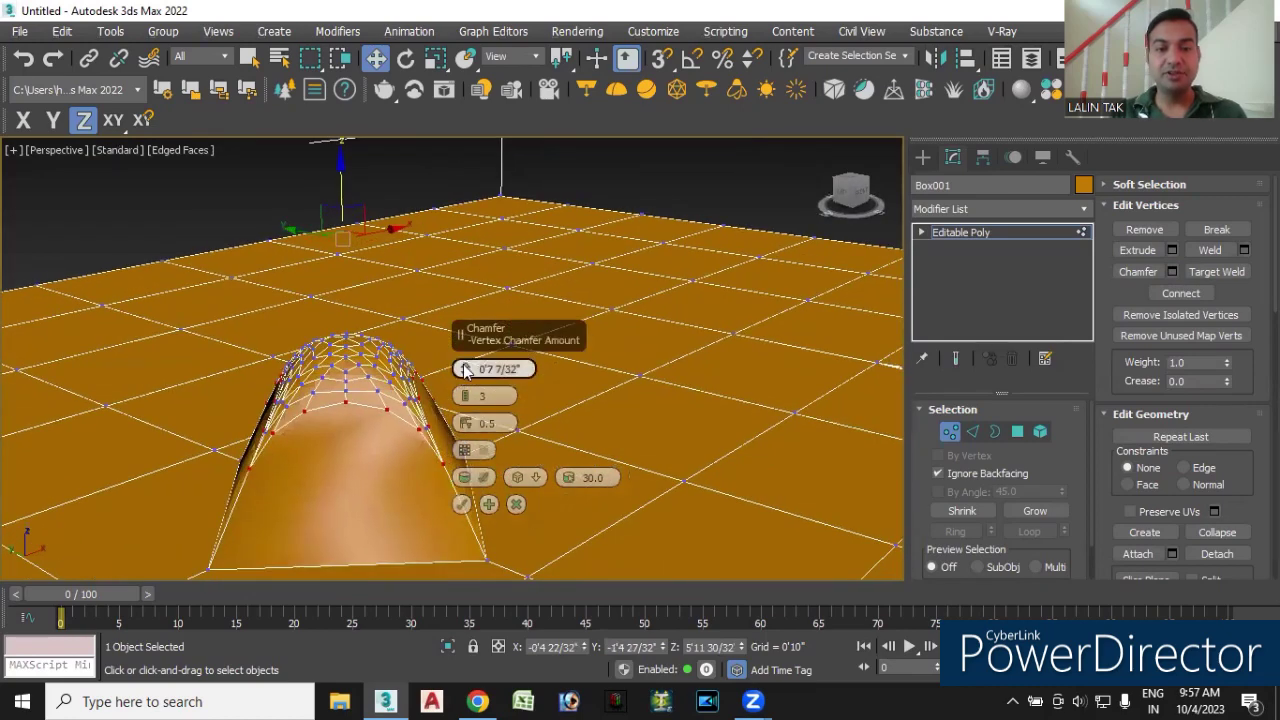
{"action": "left_click_drag", "start_coordinate": [464, 369], "coordinate": [472, 397]}
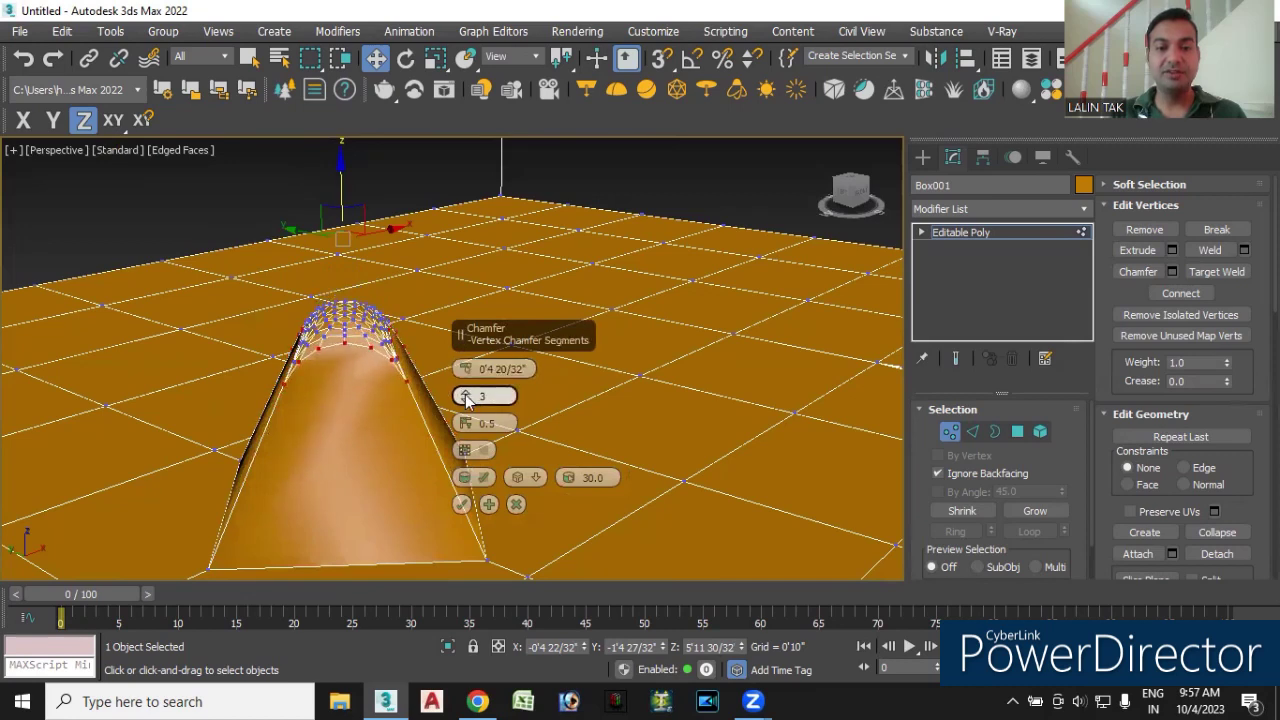
{"action": "left_click_drag", "start_coordinate": [467, 397], "coordinate": [466, 415]}
{"action": "mouse_move", "coordinate": [370, 399]}
{"action": "middle_mouse_down", "text": "alt"}
{"action": "mouse_move", "coordinate": [334, 463]}
{"action": "mouse_move", "coordinate": [265, 469]}
{"action": "mouse_move", "coordinate": [272, 477]}
{"action": "middle_mouse_up", "text": "alt"}
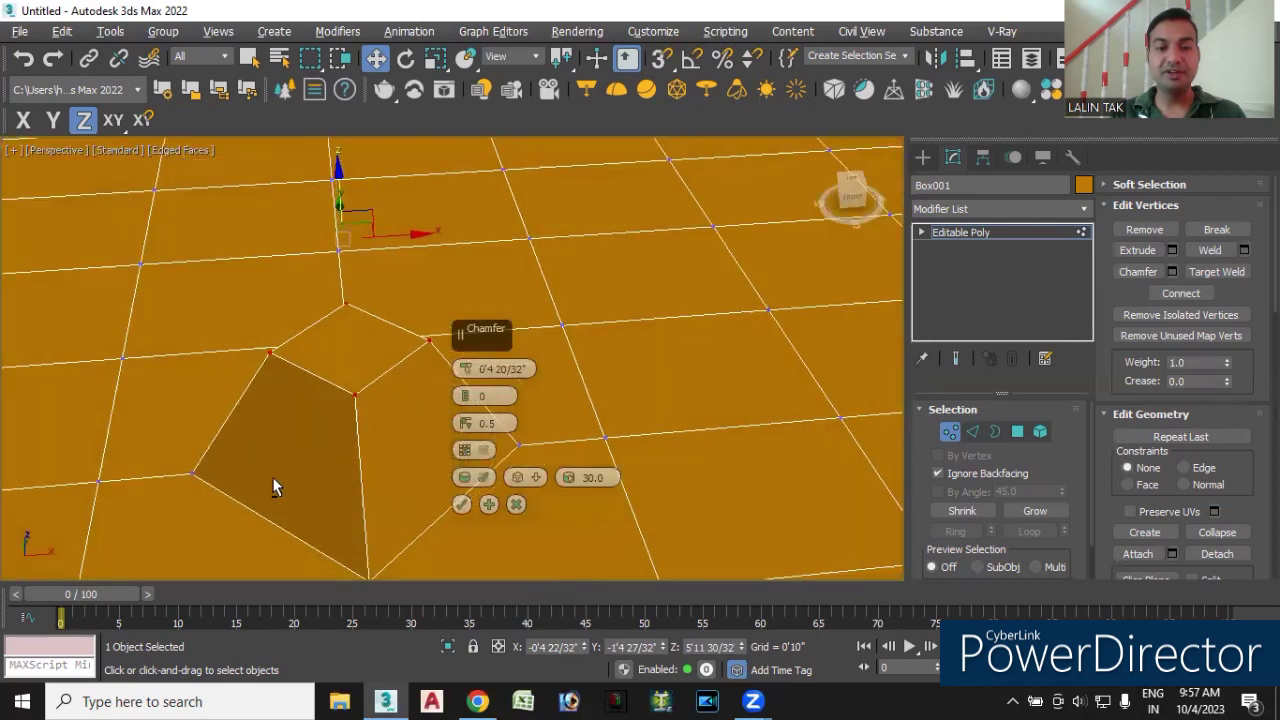
{"action": "left_click", "coordinate": [466, 395]}
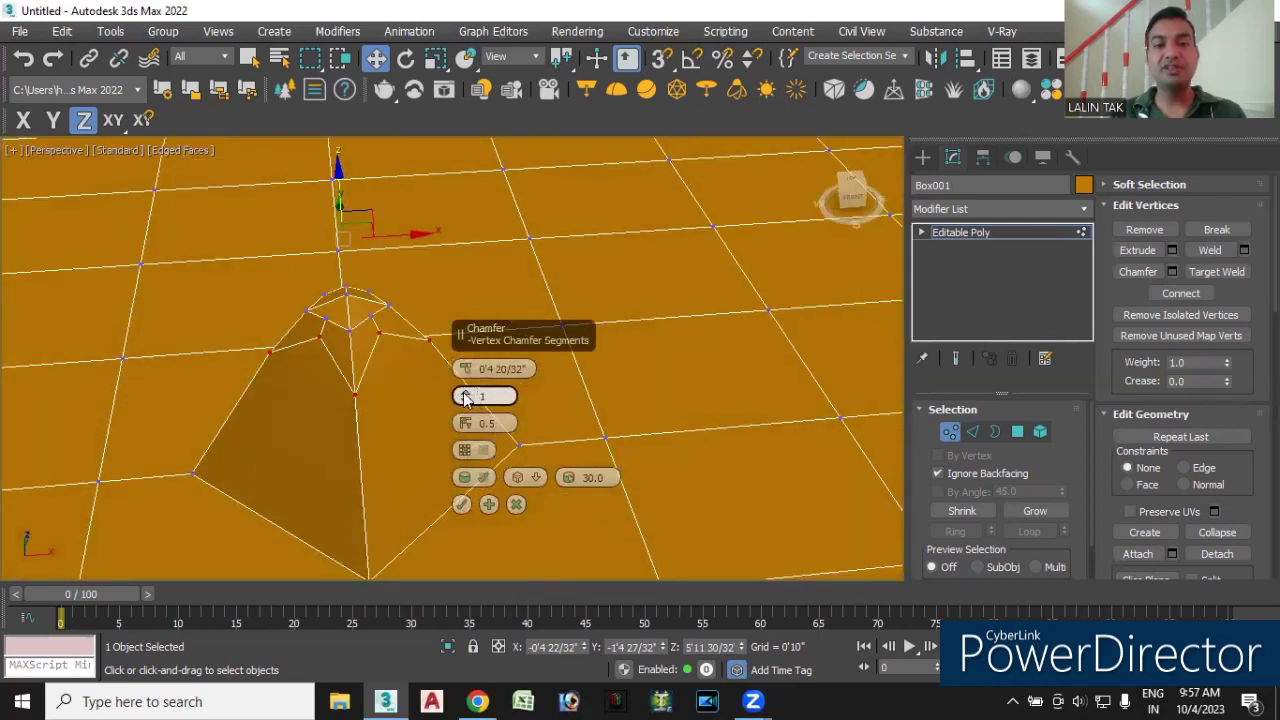
{"action": "left_click", "coordinate": [466, 395]}
{"action": "left_click", "coordinate": [466, 396]}
{"action": "left_click", "coordinate": [466, 396]}
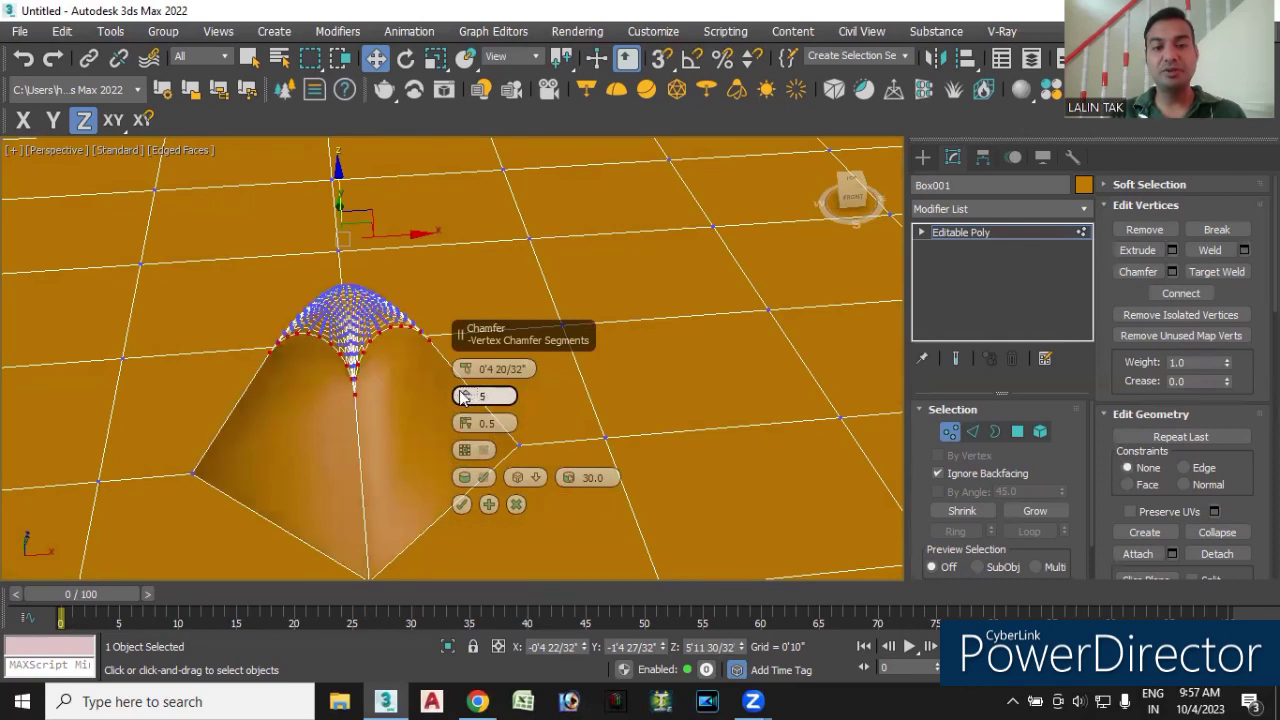
{"action": "mouse_move", "coordinate": [469, 424]}
{"action": "left_mouse_down"}
{"action": "mouse_move", "coordinate": [481, 400]}
{"action": "mouse_move", "coordinate": [481, 412]}
{"action": "left_mouse_up"}
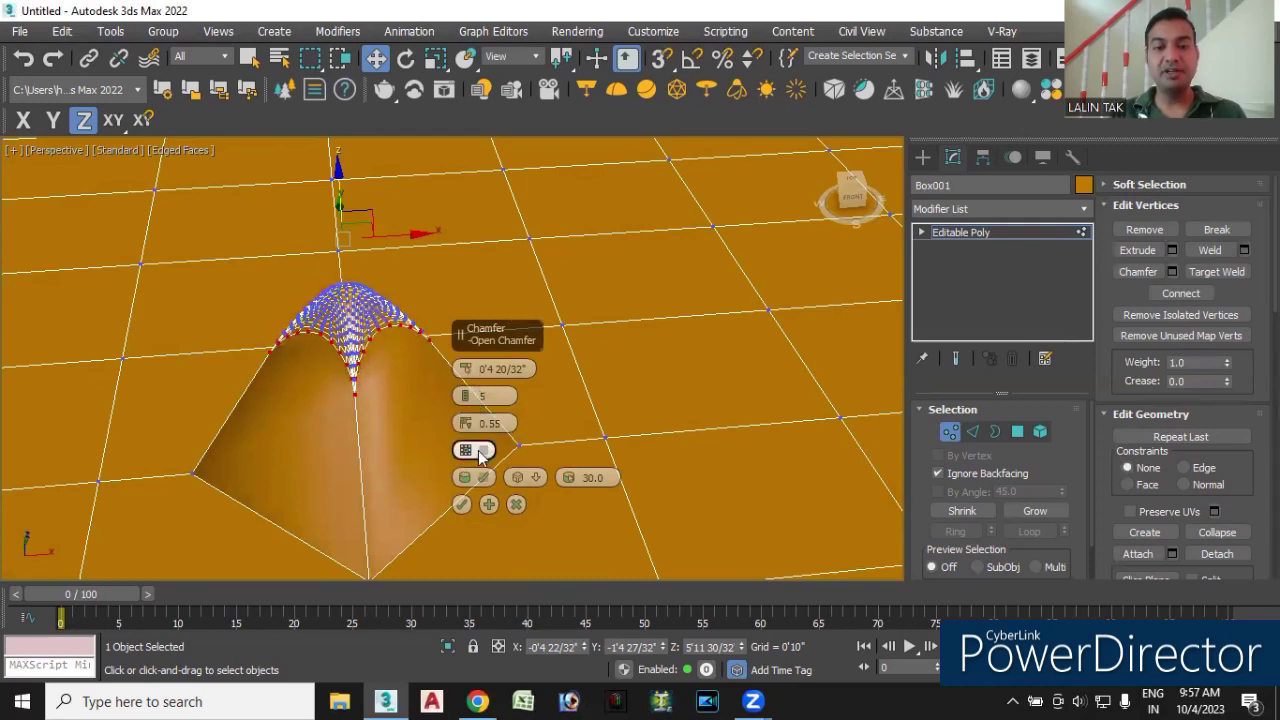
- Test the Open Chamfer and Smooth options on the apex dome, leaving it closed
{"action": "left_click", "coordinate": [481, 452]}
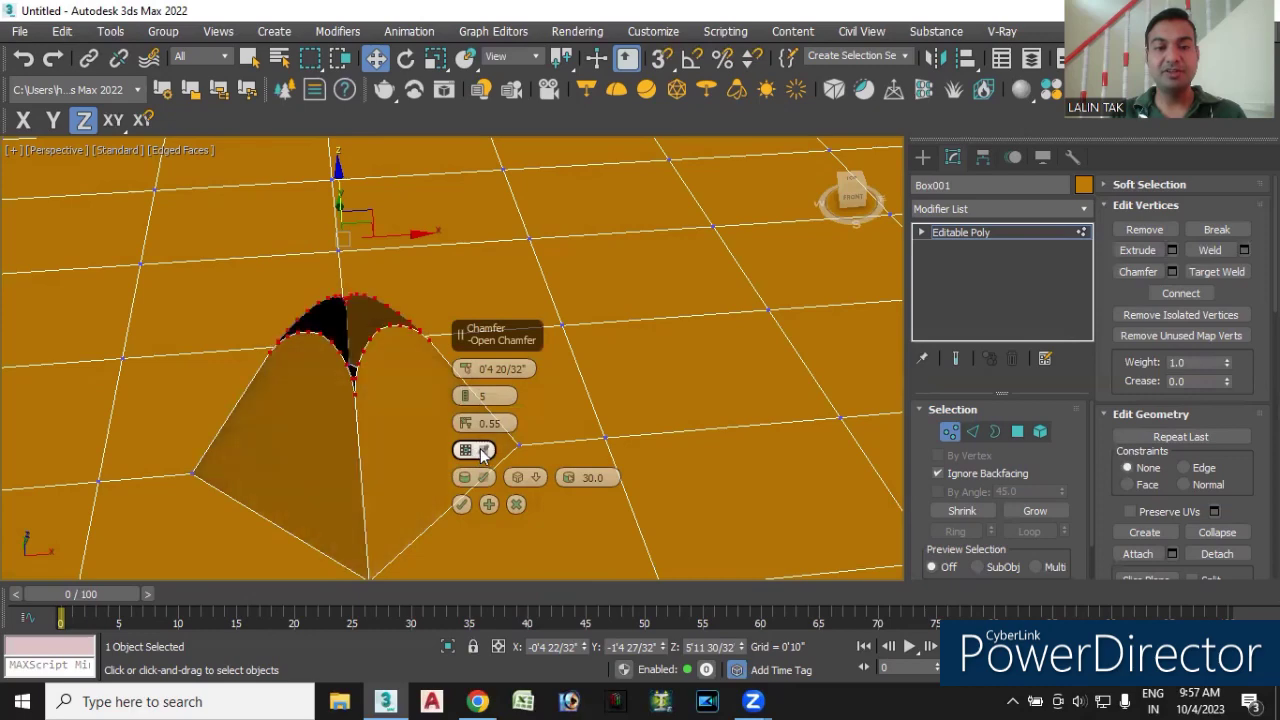
{"action": "mouse_move", "coordinate": [437, 438]}
{"action": "middle_mouse_down", "text": "alt"}
{"action": "mouse_move", "coordinate": [420, 486]}
{"action": "mouse_move", "coordinate": [424, 456]}
{"action": "mouse_move", "coordinate": [440, 456]}
{"action": "middle_mouse_up", "text": "alt"}
{"action": "left_click", "coordinate": [482, 452]}
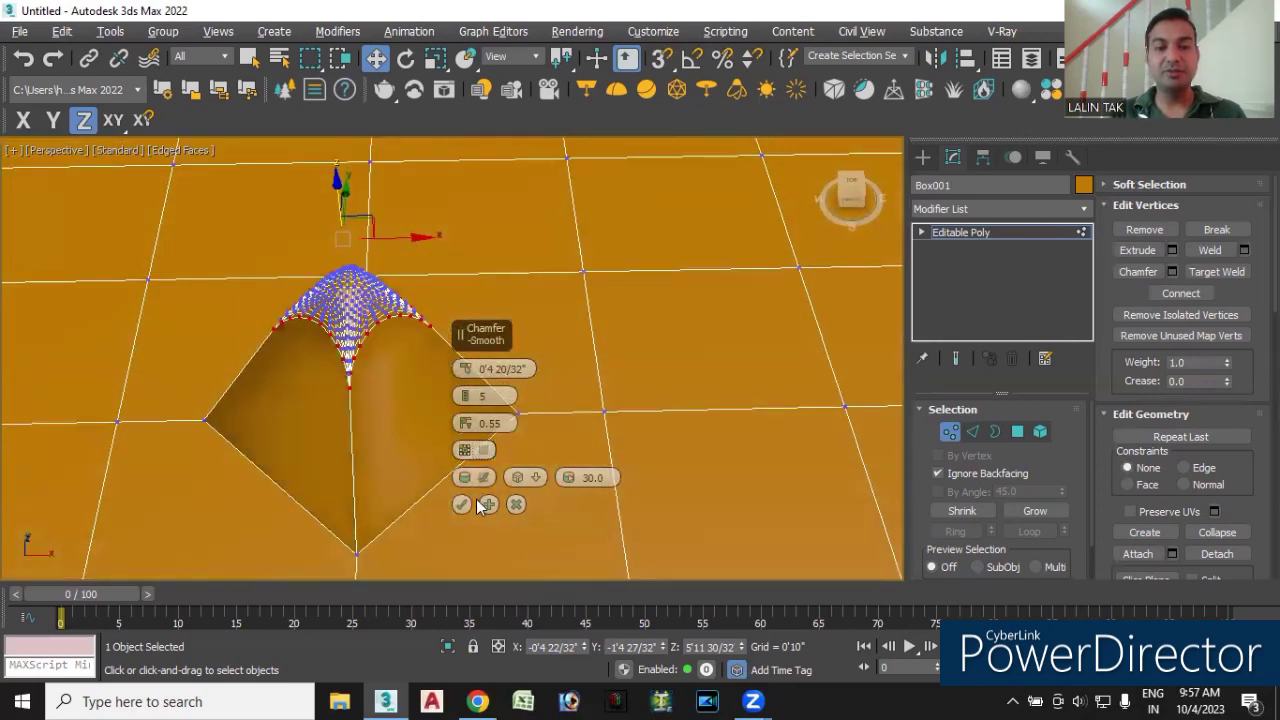
{"action": "left_click", "coordinate": [466, 478]}
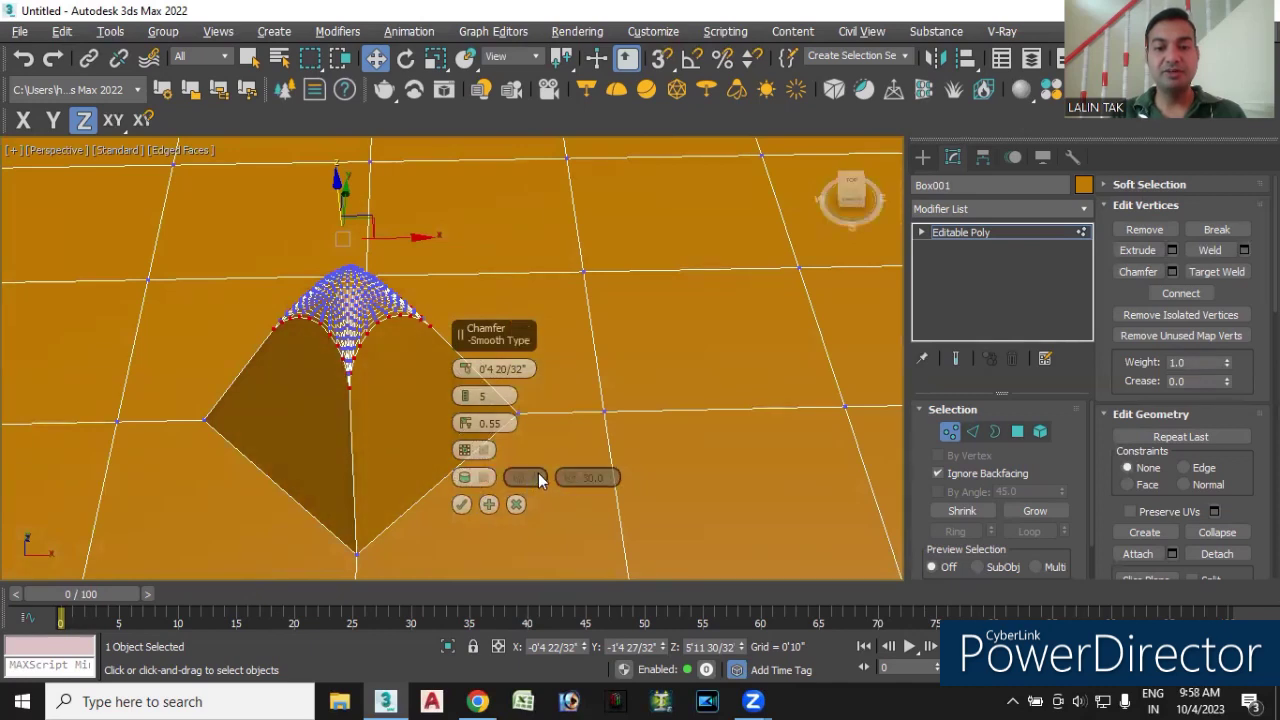
{"action": "left_click", "coordinate": [491, 482]}
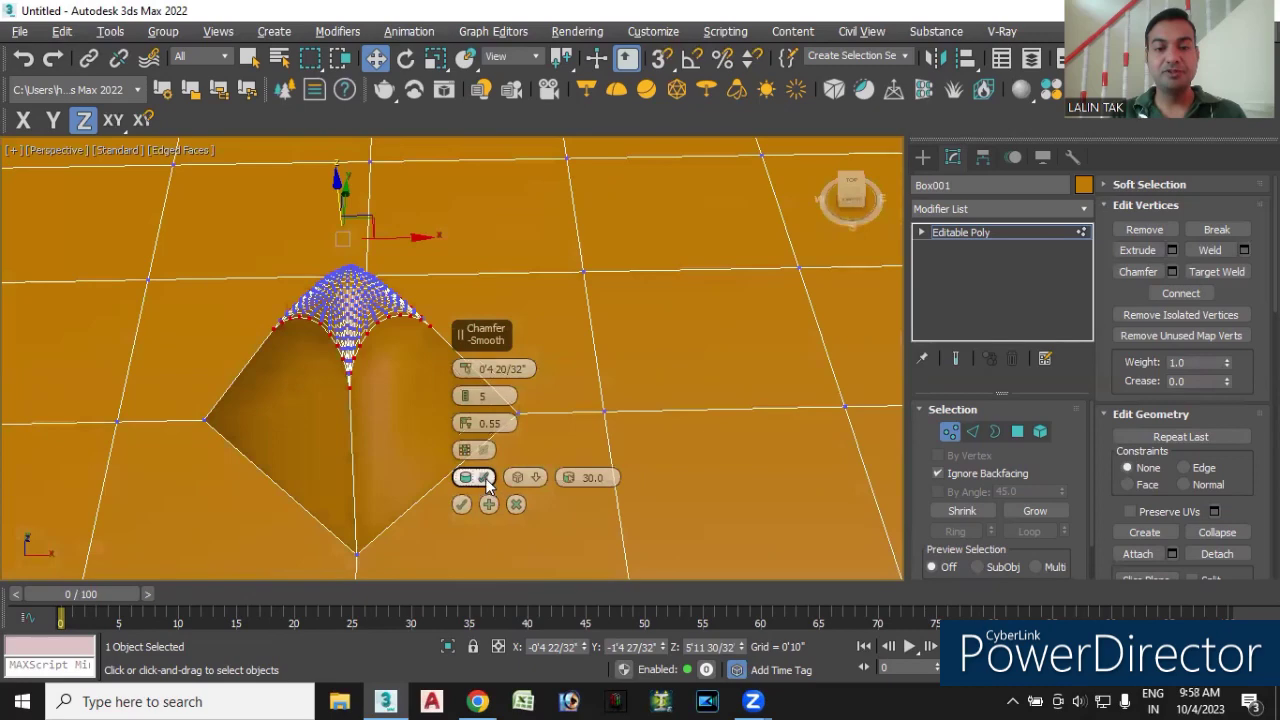
{"action": "left_click", "coordinate": [487, 482]}
{"action": "mouse_move", "coordinate": [400, 518]}
{"action": "middle_mouse_down", "text": "alt"}
{"action": "mouse_move", "coordinate": [407, 499]}
{"action": "mouse_move", "coordinate": [375, 481]}
{"action": "mouse_move", "coordinate": [420, 450]}
{"action": "mouse_move", "coordinate": [377, 445]}
{"action": "mouse_move", "coordinate": [650, 444]}
{"action": "mouse_move", "coordinate": [620, 435]}
{"action": "middle_mouse_up", "text": "alt"}
{"action": "scroll", "coordinate": [652, 433], "scroll_direction": "up", "scroll_amount": 5}
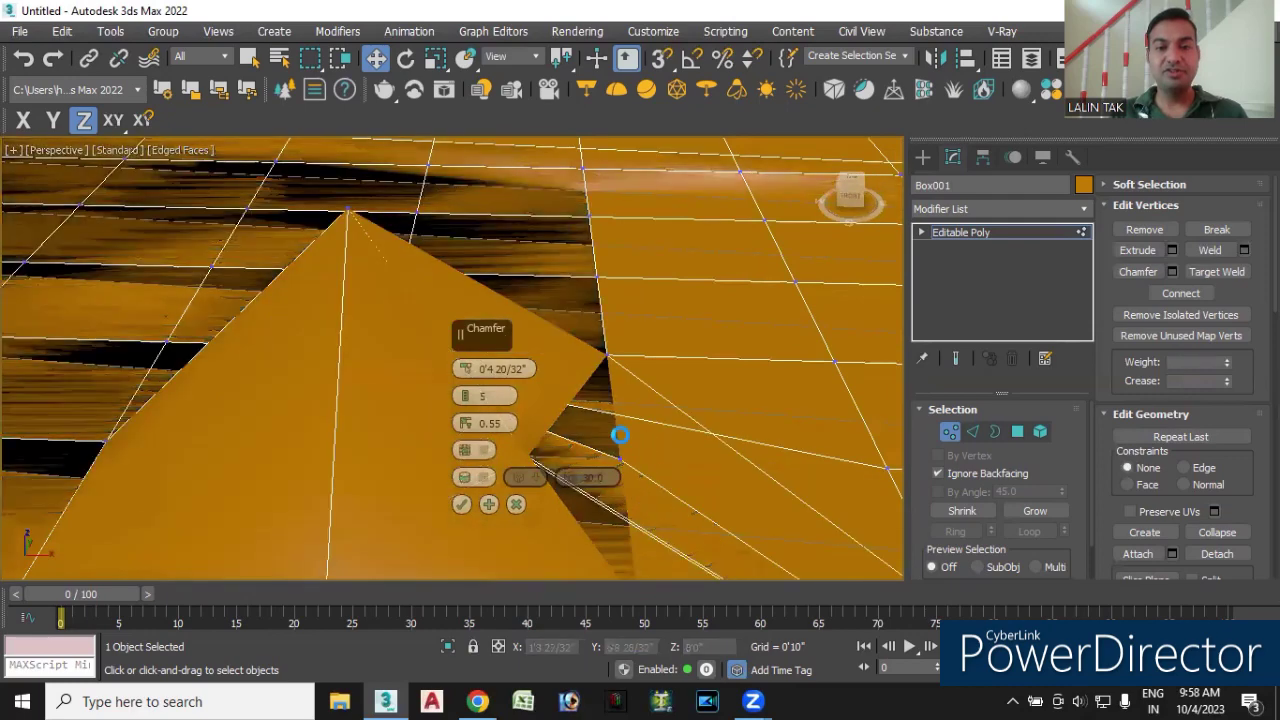
{"action": "scroll", "coordinate": [585, 407], "scroll_direction": "down", "scroll_amount": 5}
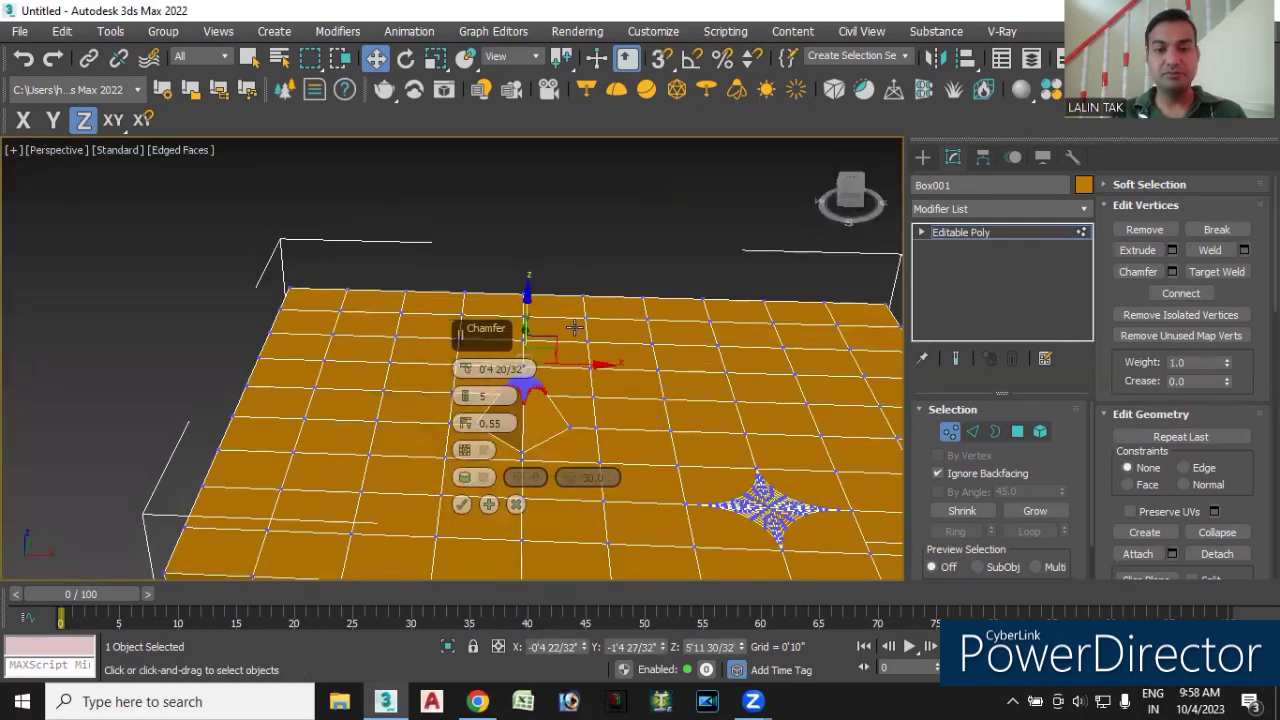
- Apply the apex chamfer, clear the selection and orbit to a new angle
{"action": "left_click", "coordinate": [462, 506]}
{"action": "left_click", "coordinate": [622, 450]}
{"action": "mouse_move", "coordinate": [587, 440]}
{"action": "middle_mouse_down", "text": "alt"}
{"action": "mouse_move", "coordinate": [603, 477]}
{"action": "mouse_move", "coordinate": [583, 457]}
{"action": "mouse_move", "coordinate": [417, 452]}
{"action": "middle_mouse_up", "text": "alt"}
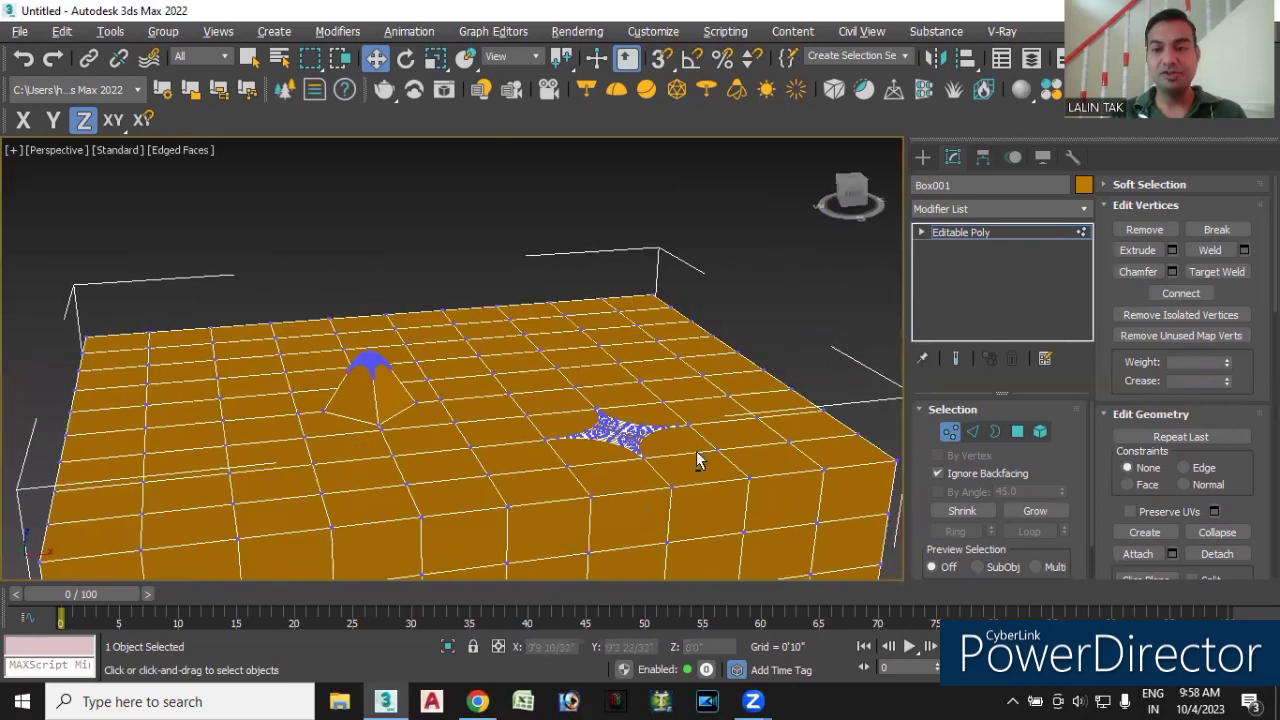
{"action": "middle_click_drag", "start_coordinate": [698, 460], "coordinate": [708, 463], "text": "alt"}
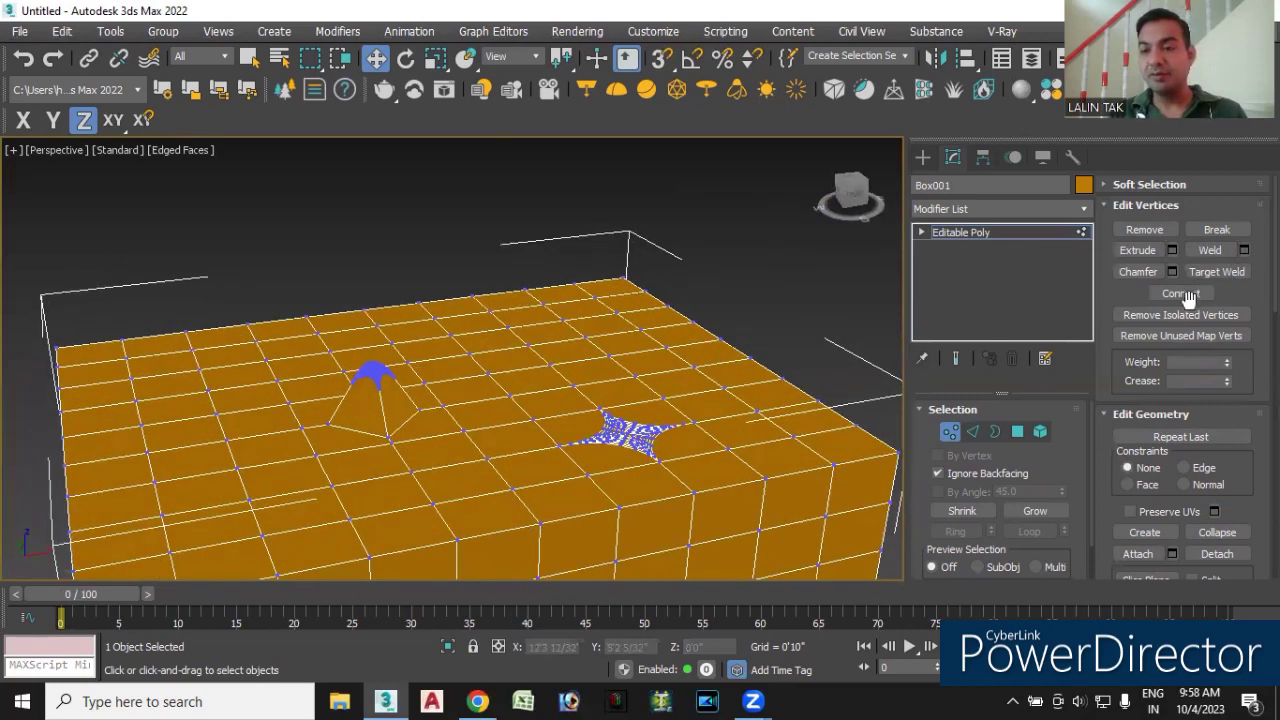
- Square up the view on the box-top grid and re-enter Vertex level
{"action": "middle_click_drag", "start_coordinate": [435, 440], "coordinate": [427, 459], "text": "alt"}
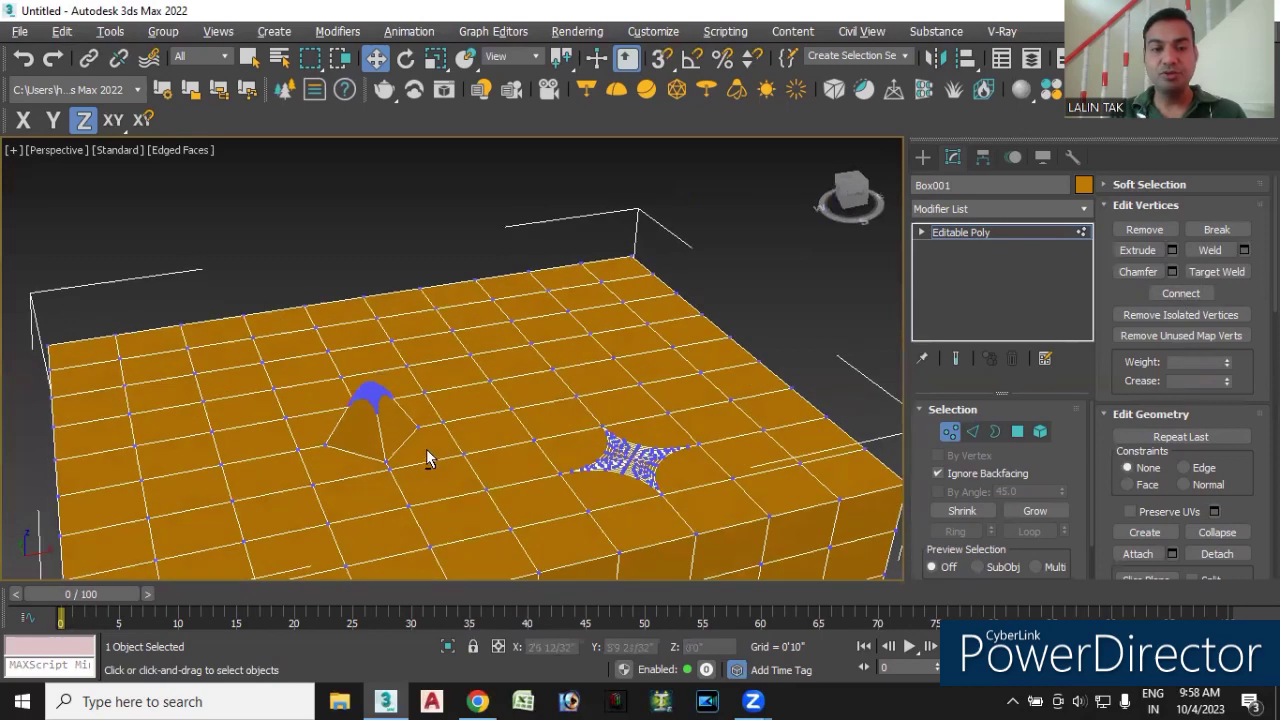
{"action": "scroll", "coordinate": [427, 459], "scroll_direction": "up", "scroll_amount": 1}
{"action": "scroll", "coordinate": [406, 489], "scroll_direction": "up", "scroll_amount": 2}
{"action": "scroll", "coordinate": [400, 480], "scroll_direction": "up", "scroll_amount": 1}
{"action": "scroll", "coordinate": [397, 477], "scroll_direction": "up", "scroll_amount": 1}
{"action": "mouse_move", "coordinate": [442, 478]}
{"action": "middle_mouse_down", "text": "alt"}
{"action": "mouse_move", "coordinate": [409, 503]}
{"action": "mouse_move", "coordinate": [443, 466]}
{"action": "mouse_move", "coordinate": [397, 437]}
{"action": "mouse_move", "coordinate": [372, 504]}
{"action": "middle_mouse_up", "text": "alt"}
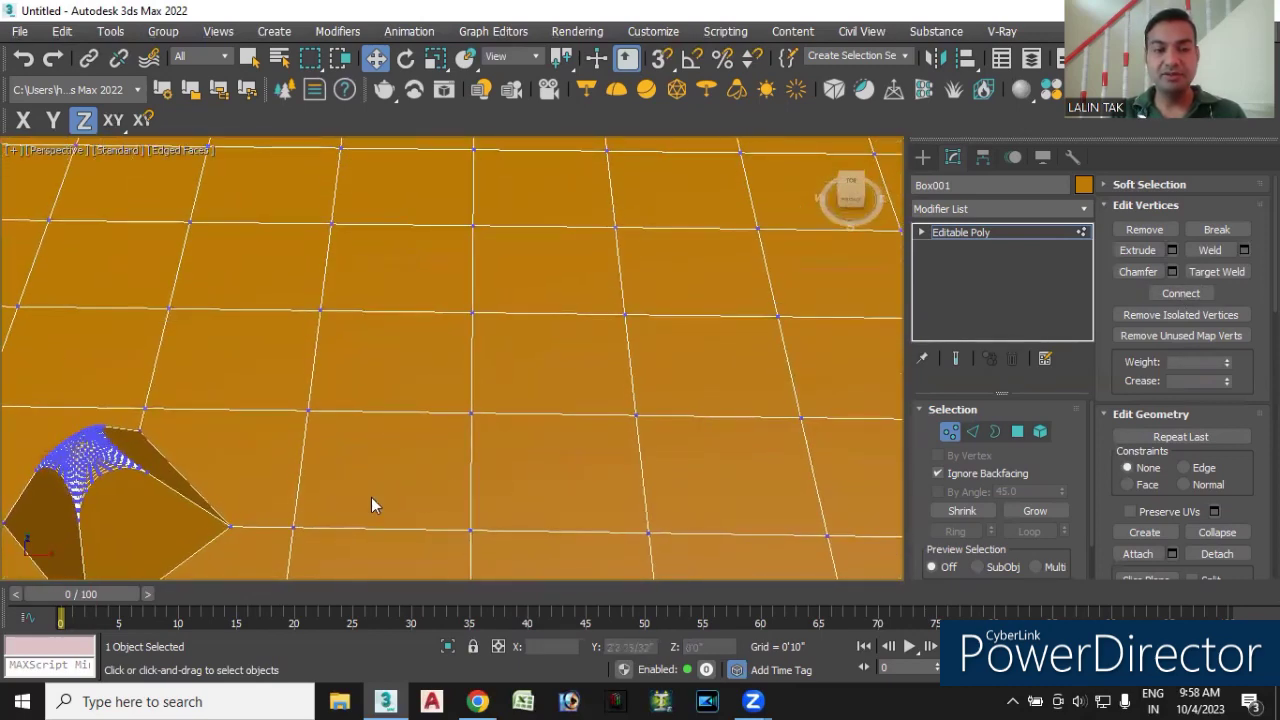
{"action": "middle_click_drag", "start_coordinate": [277, 500], "coordinate": [357, 486], "text": "alt"}
{"action": "left_click", "coordinate": [950, 432]}
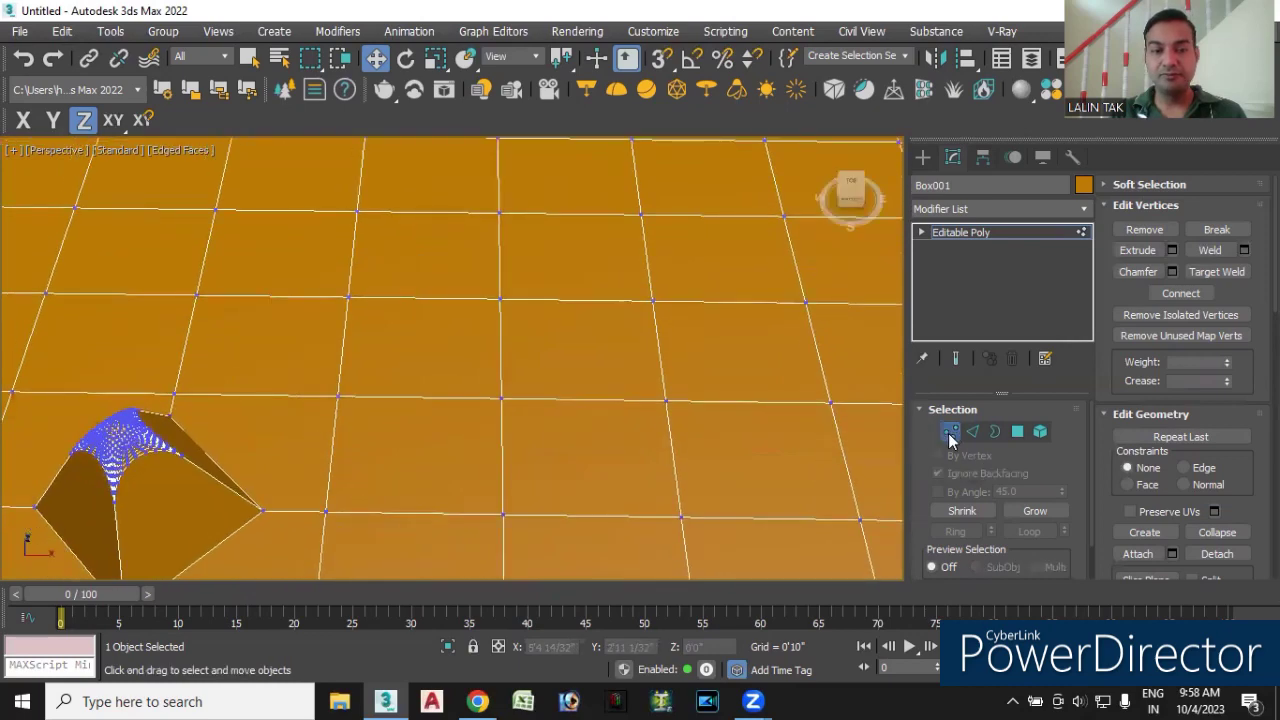
{"action": "left_click", "coordinate": [948, 433]}
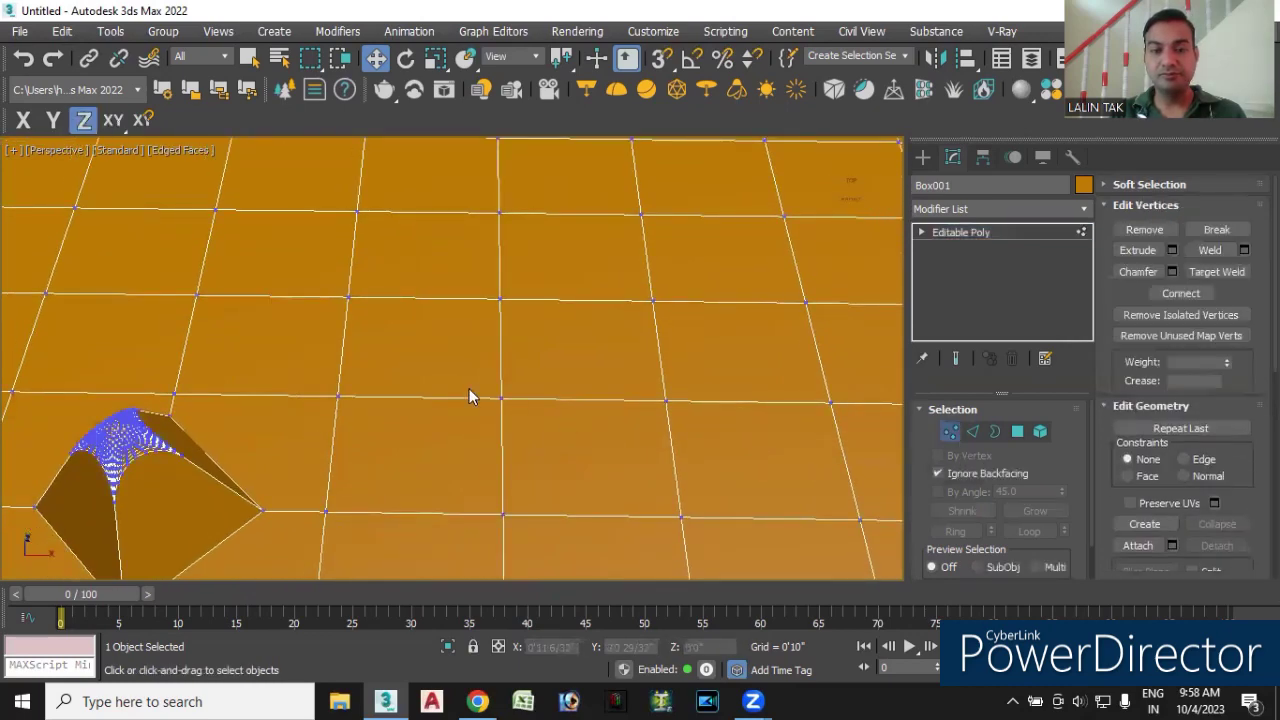
- Connect two opposite vertices of a grid cell with a new diagonal edge
{"action": "left_click", "coordinate": [499, 398]}
{"action": "left_click", "coordinate": [652, 300]}
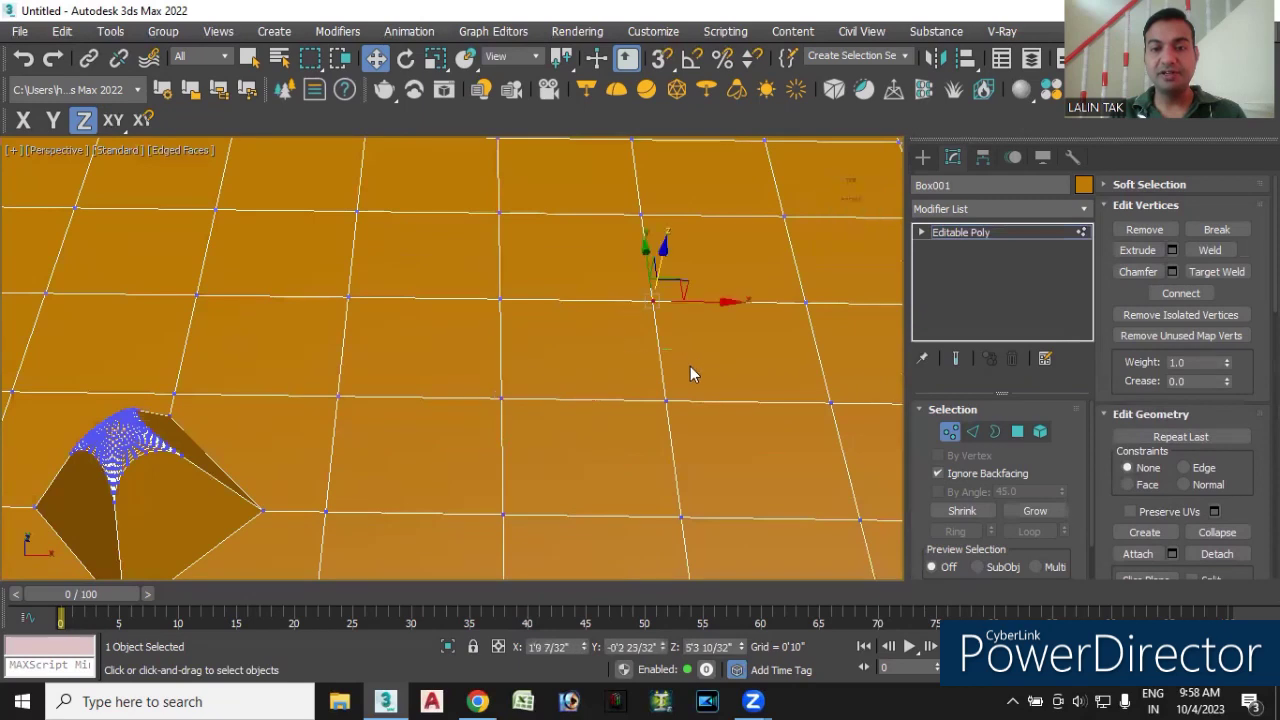
{"action": "left_click", "coordinate": [499, 400], "text": "ctrl"}
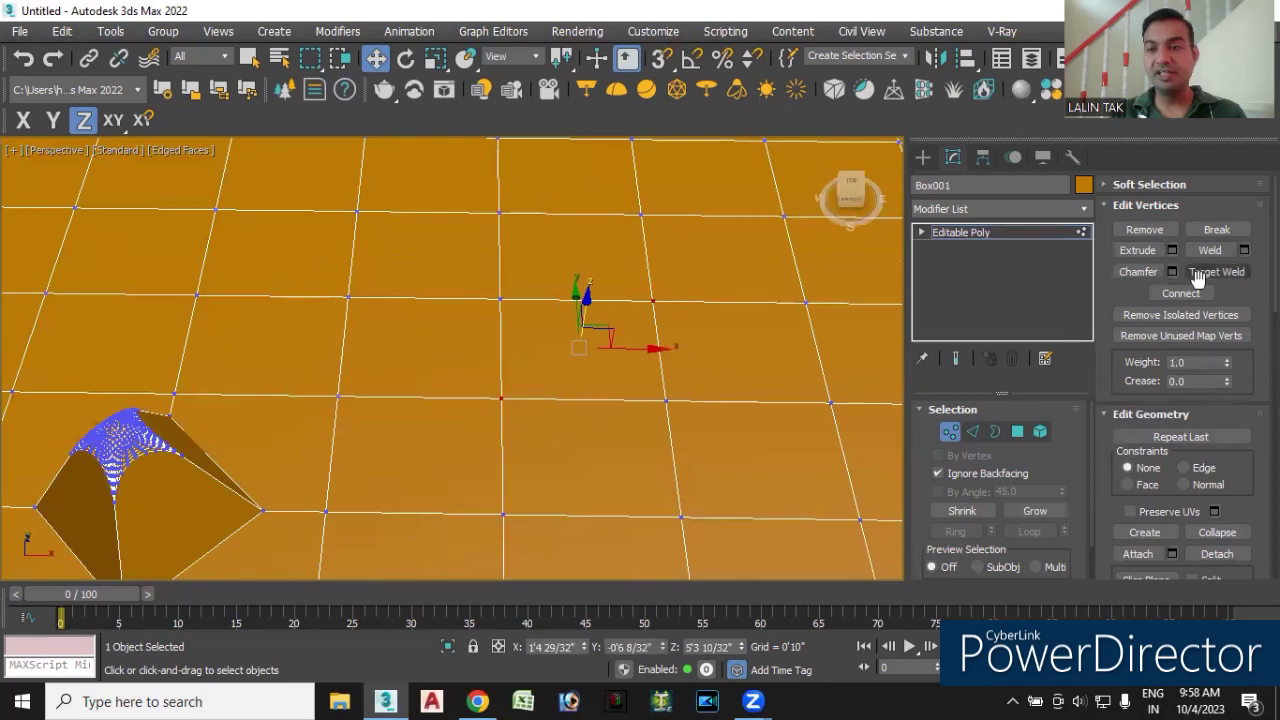
{"action": "left_click", "coordinate": [1177, 292]}
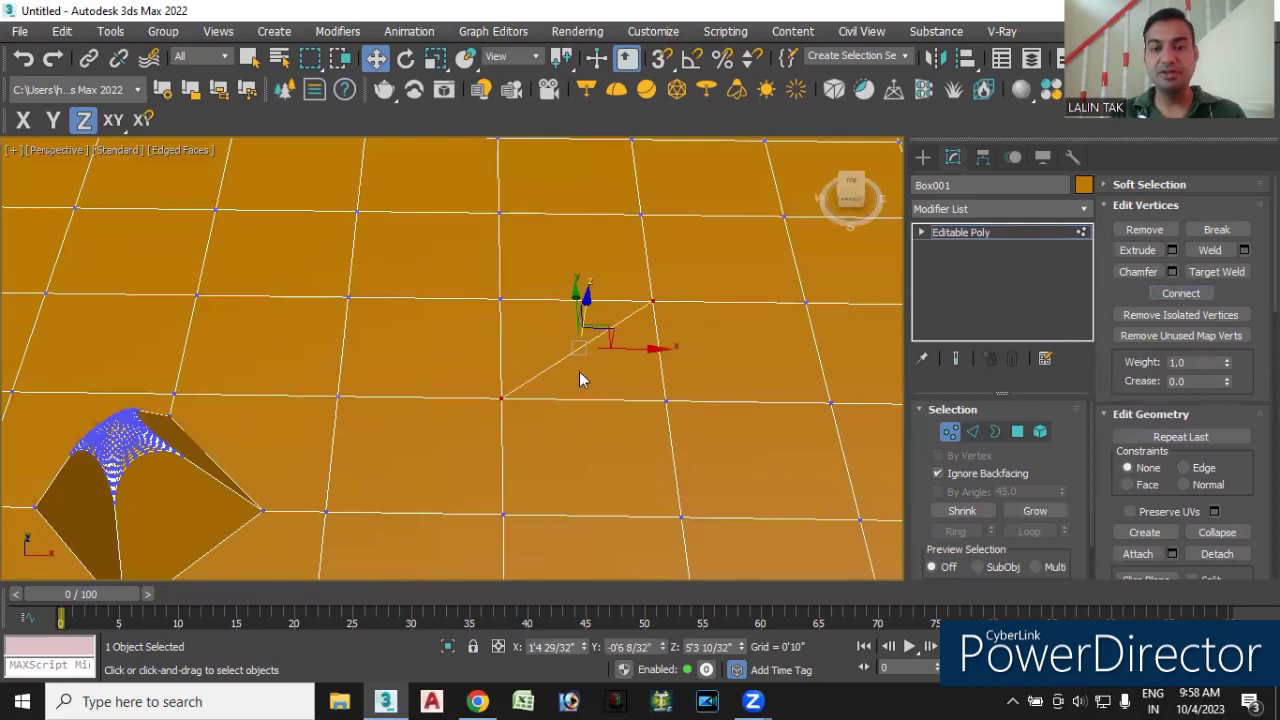
{"action": "scroll", "coordinate": [565, 362], "scroll_direction": "up", "scroll_amount": 2}
{"action": "scroll", "coordinate": [570, 368], "scroll_direction": "up", "scroll_amount": 2}
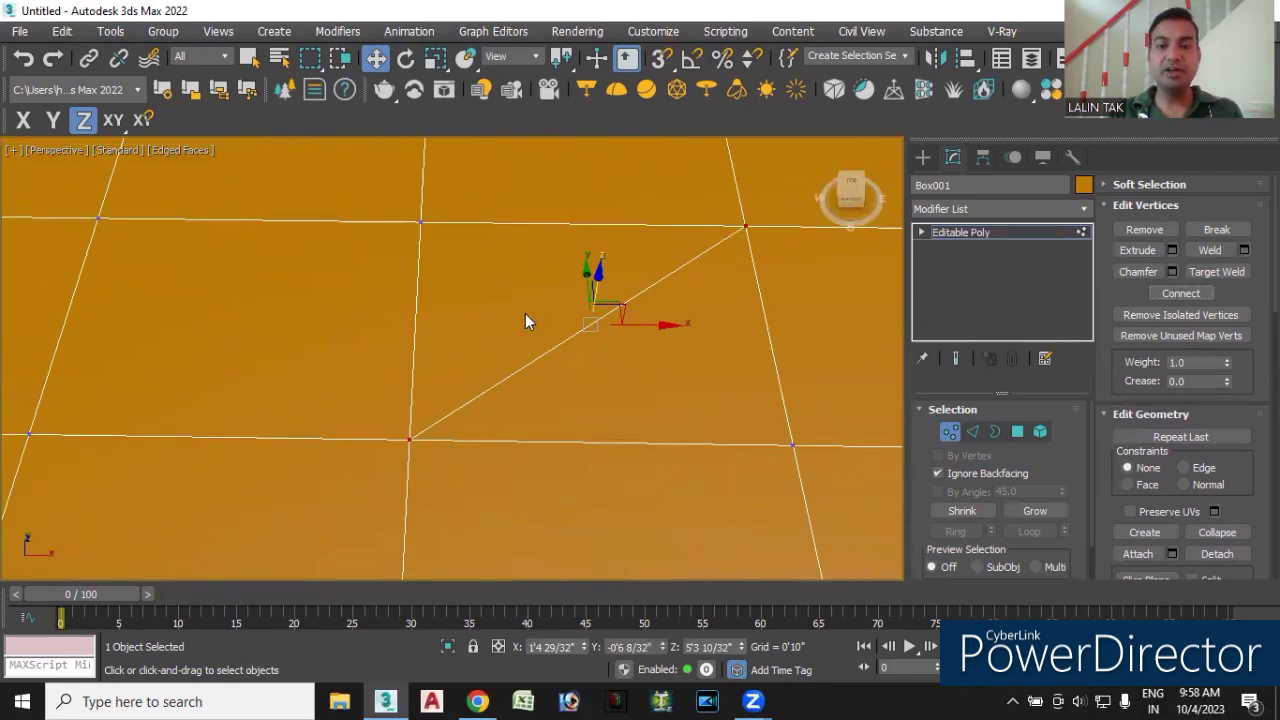
{"action": "scroll", "coordinate": [600, 375], "scroll_direction": "down", "scroll_amount": 2}
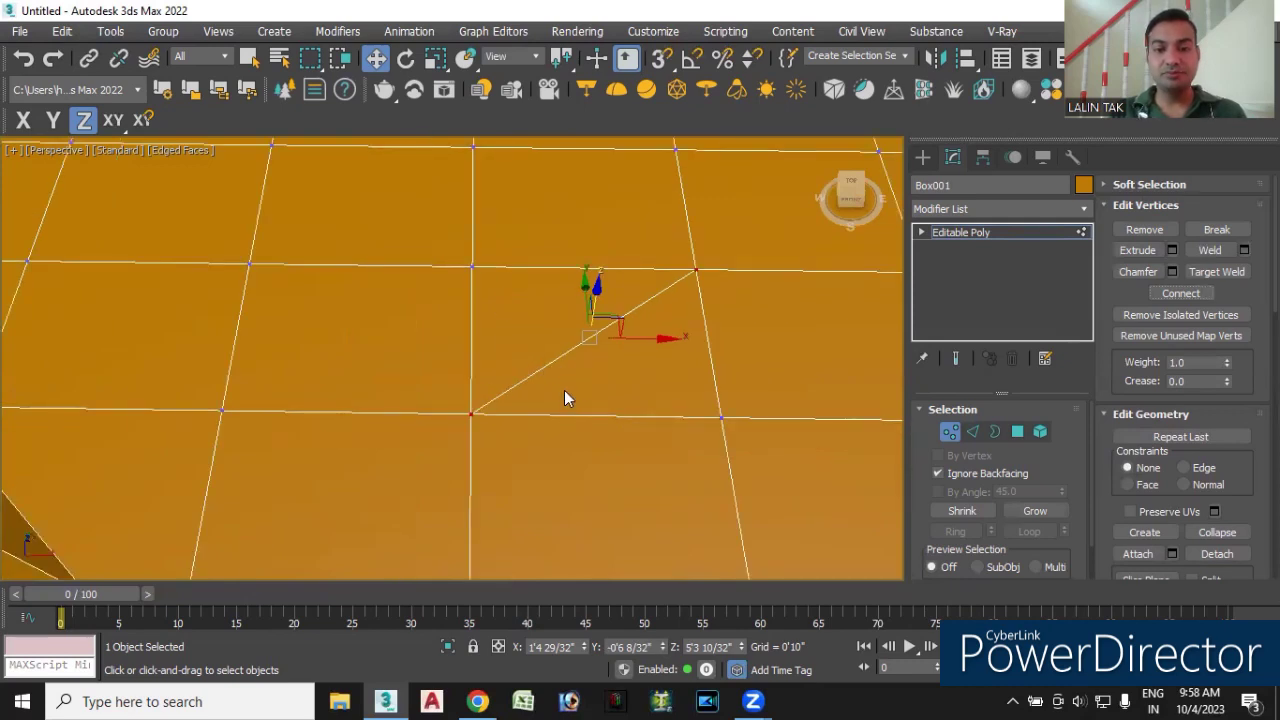
- Try connecting a diagonal vertex to a corner, then select the diagonal edge at Edge level
{"action": "left_click_drag", "start_coordinate": [441, 248], "coordinate": [497, 295]}
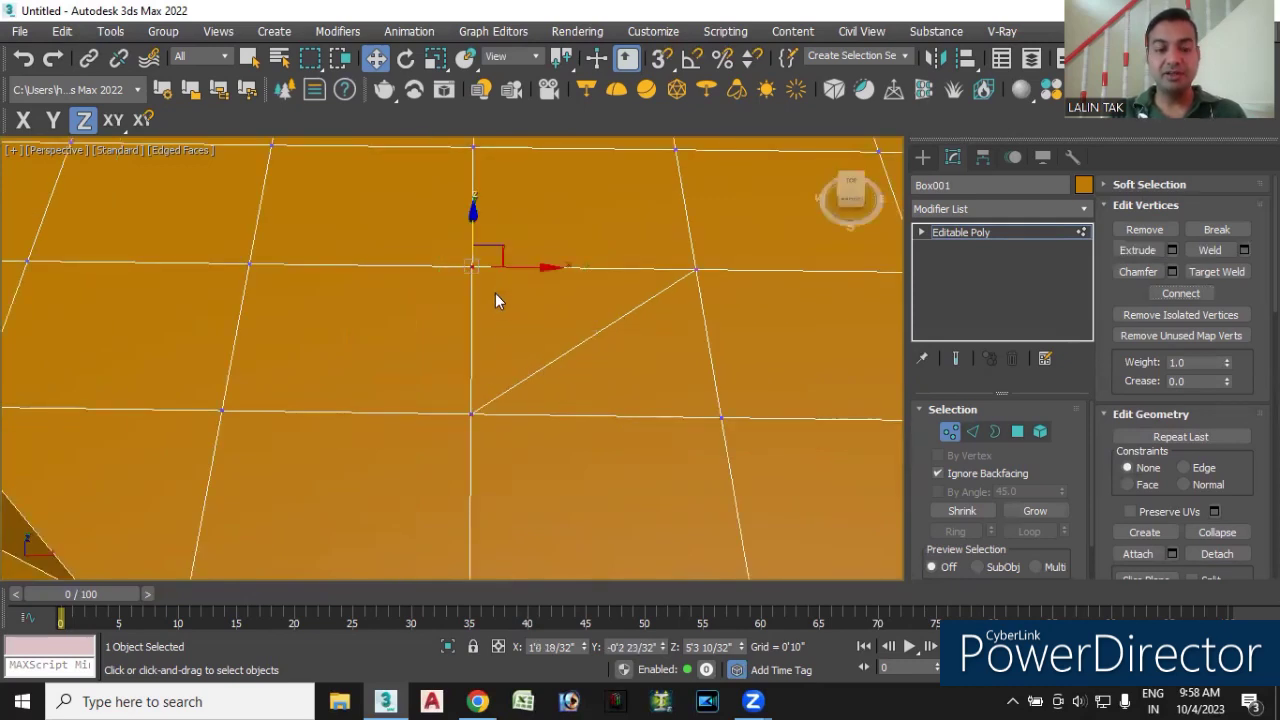
{"action": "left_click", "coordinate": [717, 425], "text": "ctrl"}
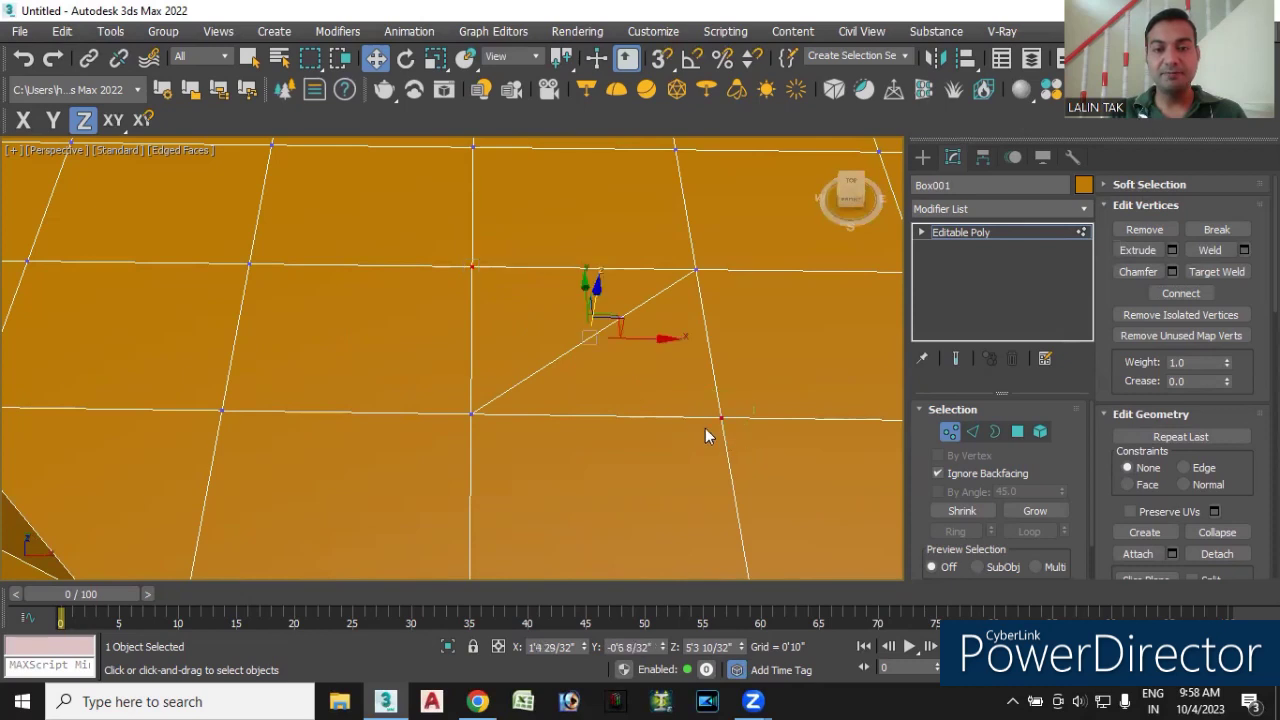
{"action": "left_click", "coordinate": [1178, 293]}
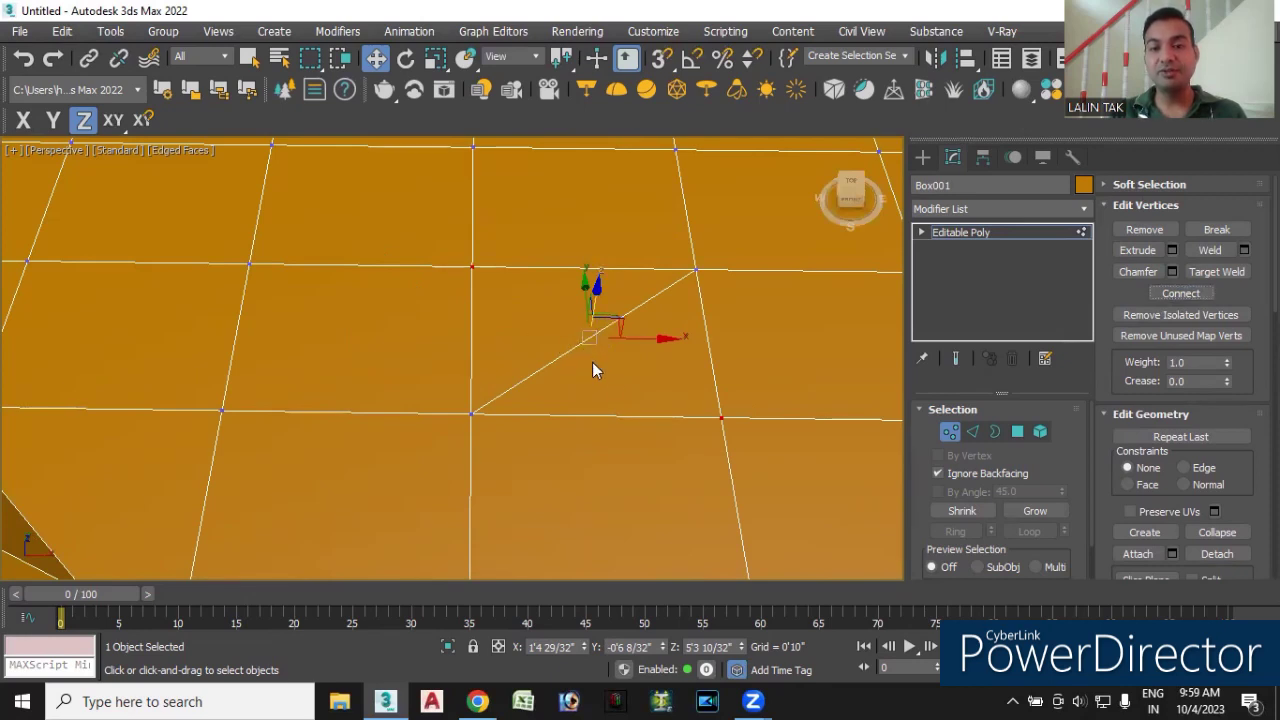
{"action": "left_click", "coordinate": [755, 320]}
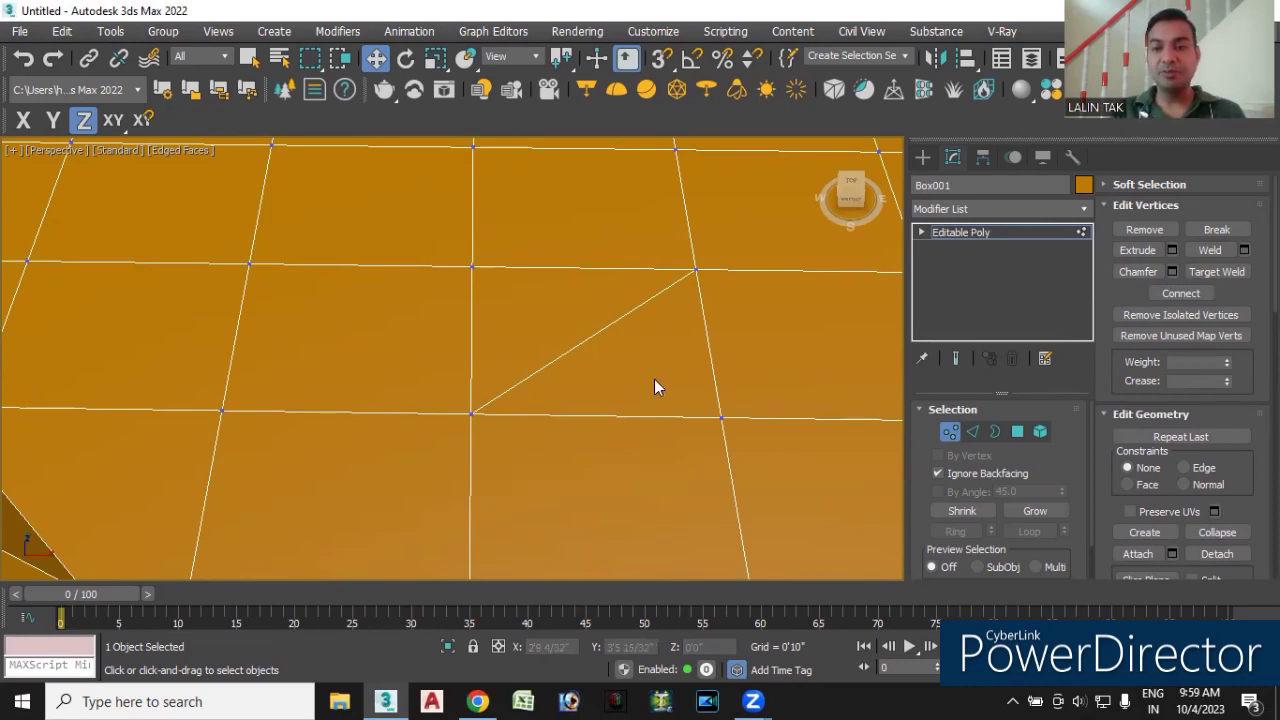
{"action": "left_click", "coordinate": [970, 432]}
{"action": "left_click", "coordinate": [580, 345]}
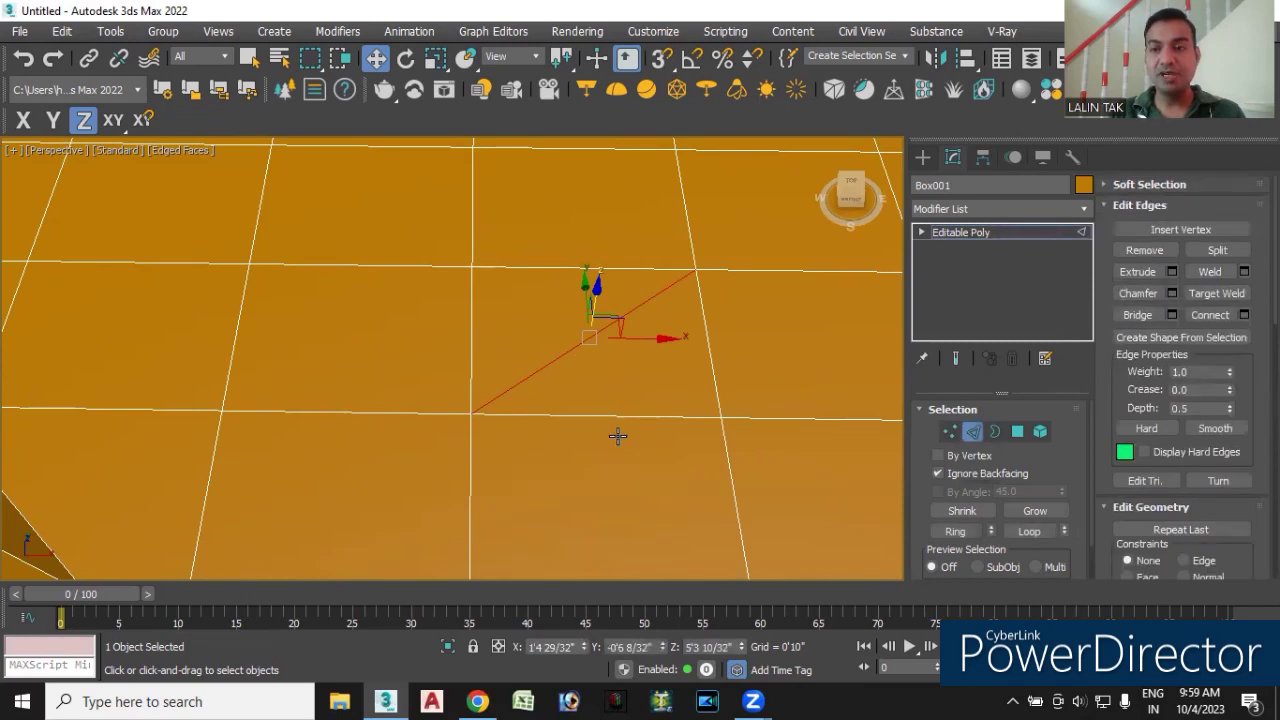
- Insert a new vertex partway along the diagonal edge
{"action": "left_click", "coordinate": [1170, 231]}
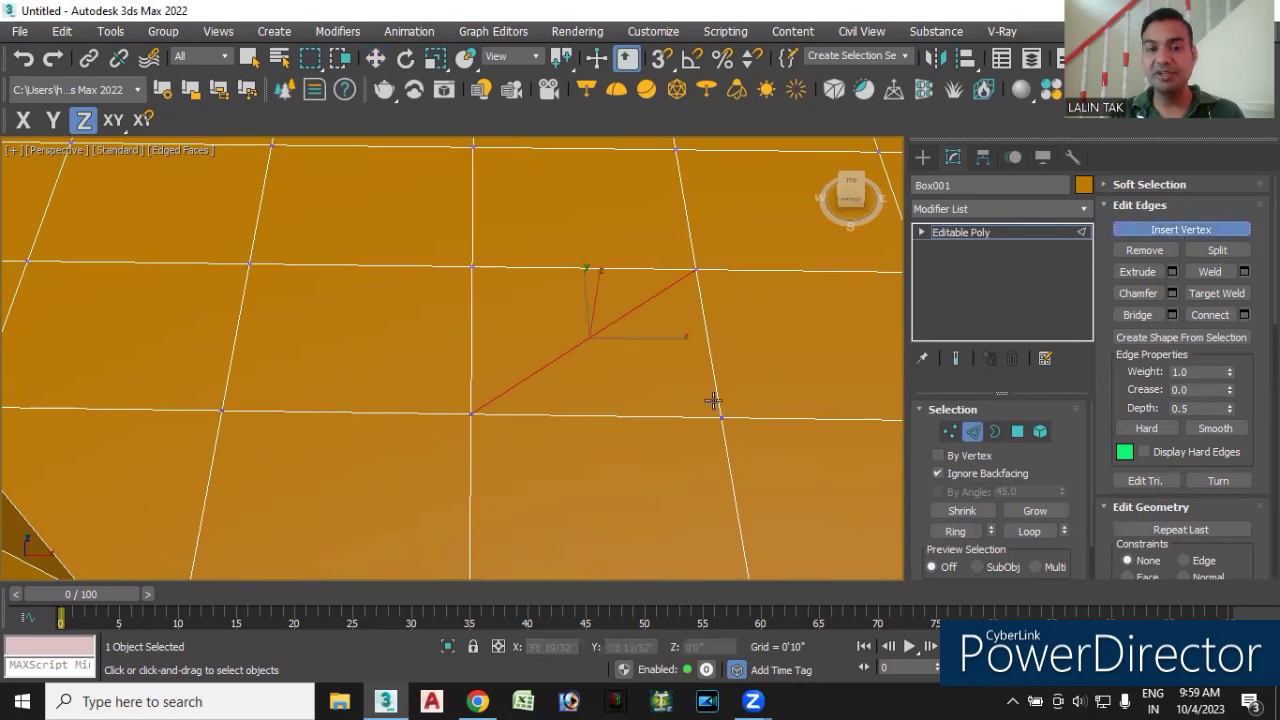
{"action": "scroll", "coordinate": [603, 358], "scroll_direction": "up", "scroll_amount": 3}
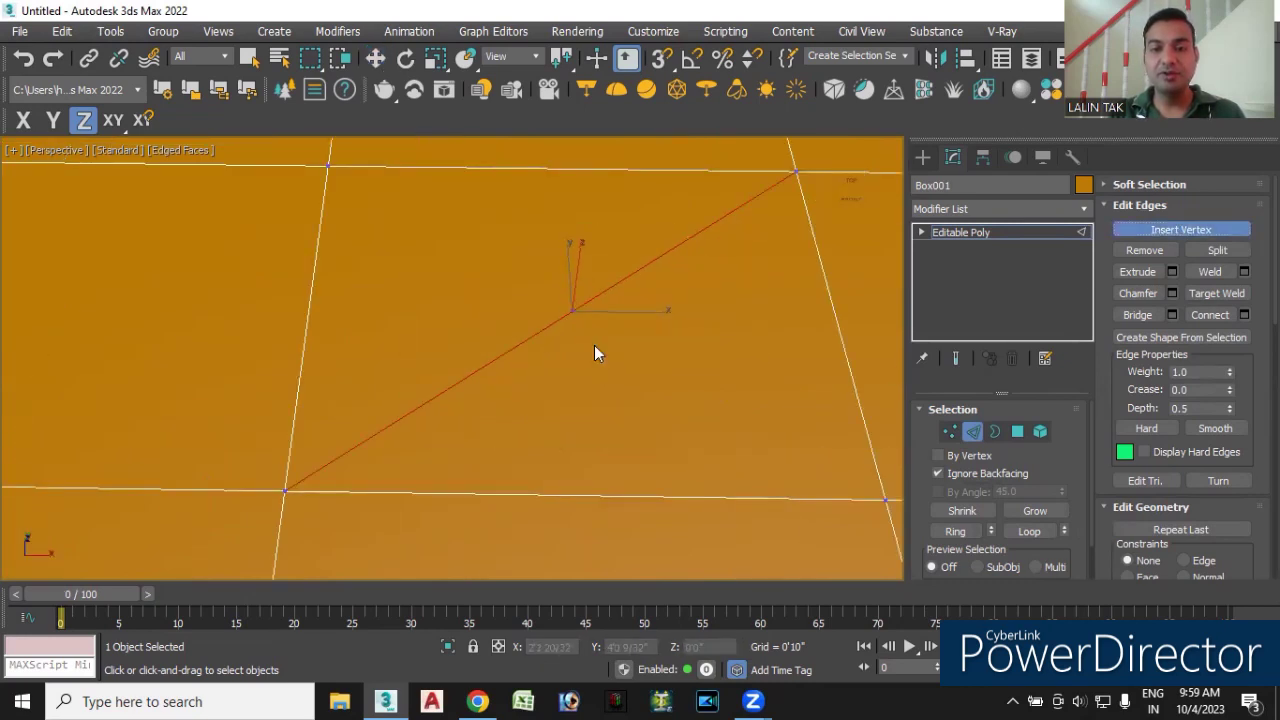
{"action": "scroll", "coordinate": [621, 394], "scroll_direction": "down", "scroll_amount": 2}
{"action": "scroll", "coordinate": [625, 400], "scroll_direction": "down", "scroll_amount": 2}
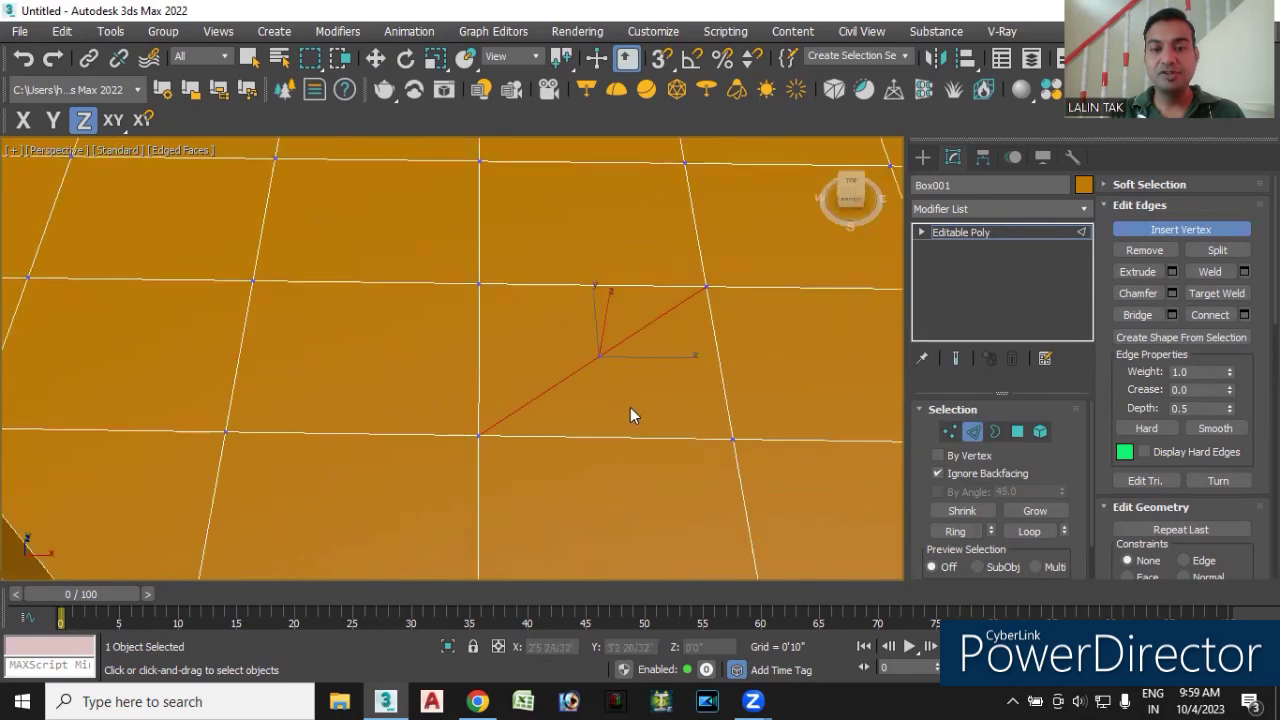
- Connect the new centre vertex to the two opposite corners, forming an X across the cell
{"action": "left_click", "coordinate": [949, 431]}
{"action": "left_click", "coordinate": [463, 268]}
{"action": "left_click_drag", "start_coordinate": [583, 348], "coordinate": [614, 394], "text": "ctrl"}
{"action": "left_click_drag", "start_coordinate": [708, 421], "coordinate": [750, 468], "text": "ctrl"}
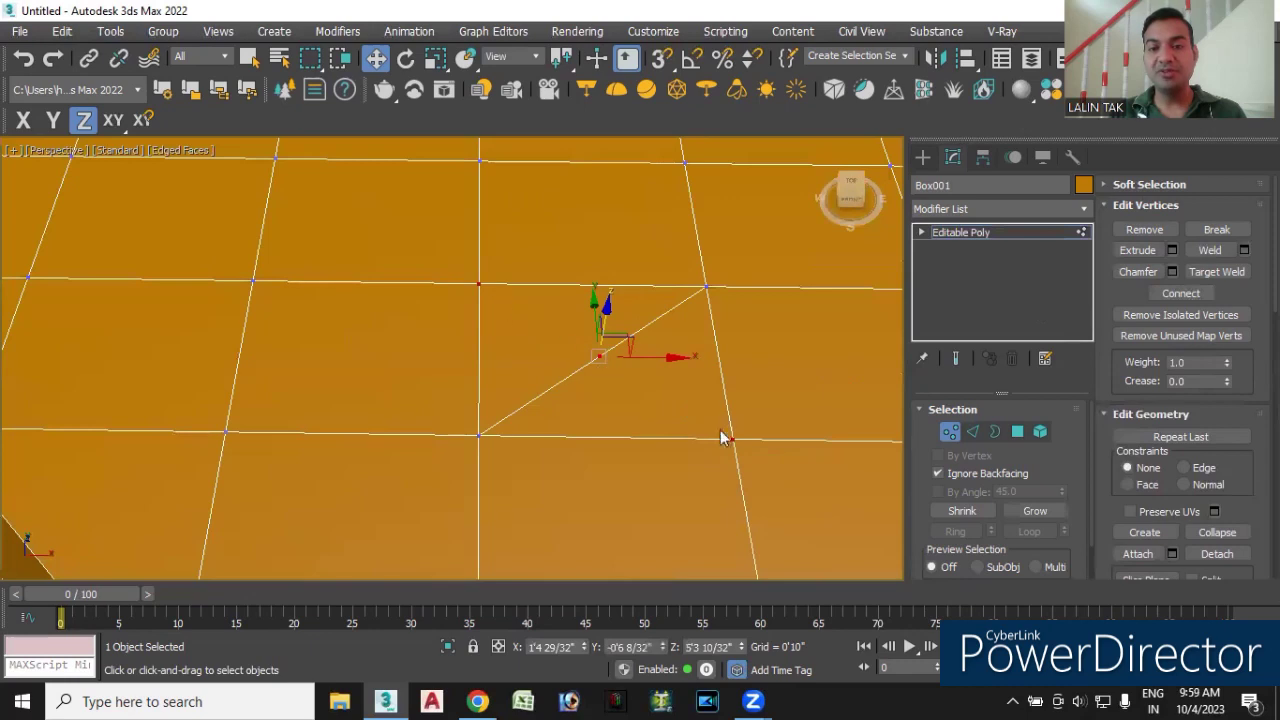
{"action": "left_click", "coordinate": [1190, 292]}
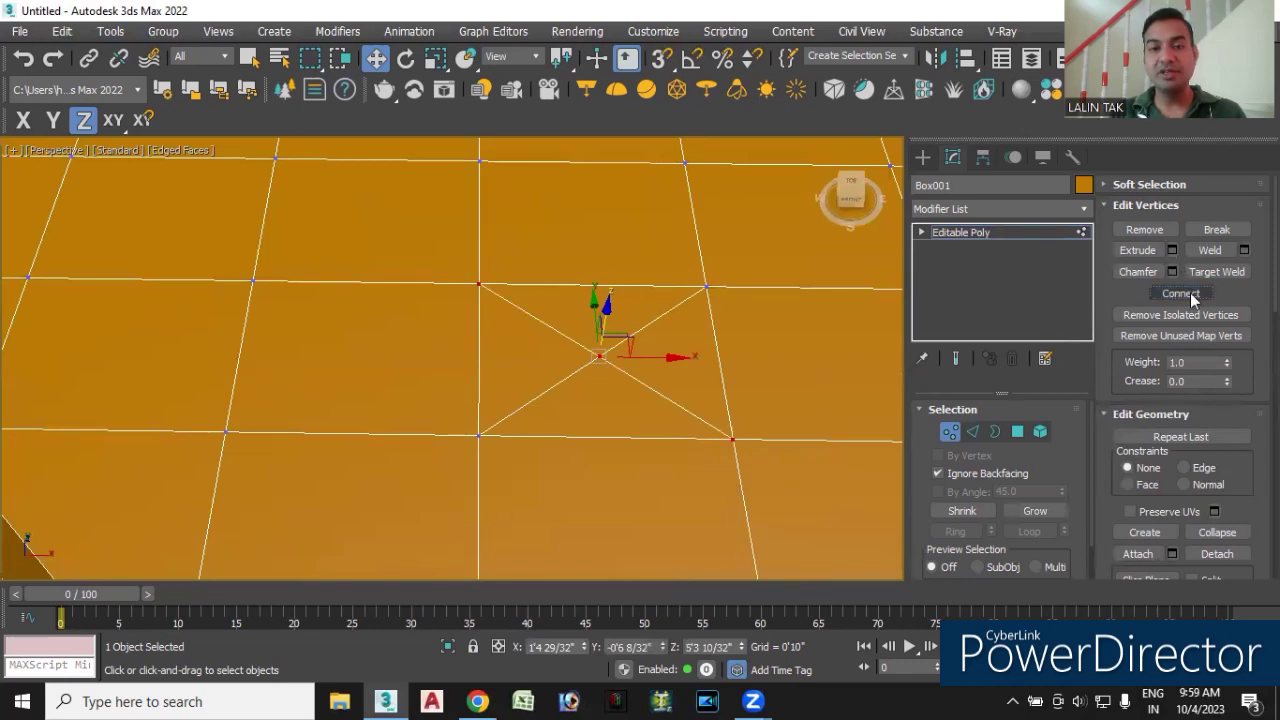
{"action": "scroll", "coordinate": [590, 380], "scroll_direction": "up", "scroll_amount": 2}
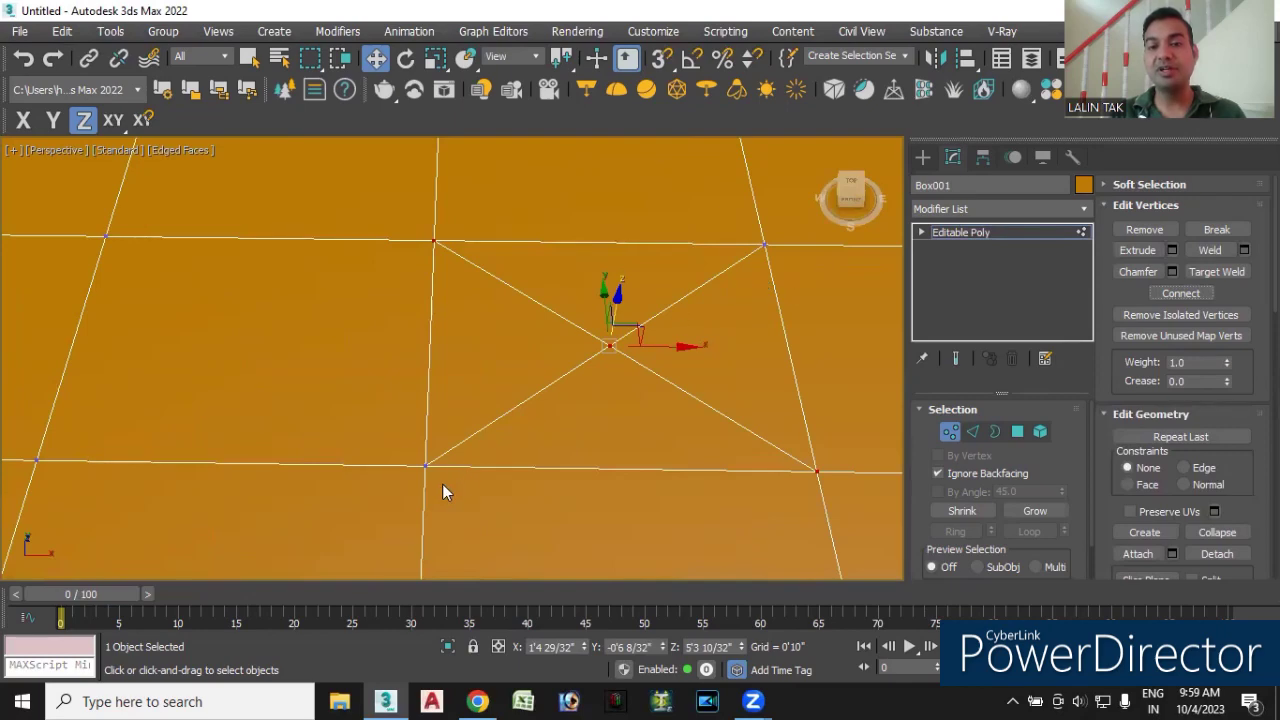
{"action": "scroll", "coordinate": [527, 410], "scroll_direction": "down", "scroll_amount": 2}
{"action": "scroll", "coordinate": [527, 420], "scroll_direction": "down", "scroll_amount": 1}
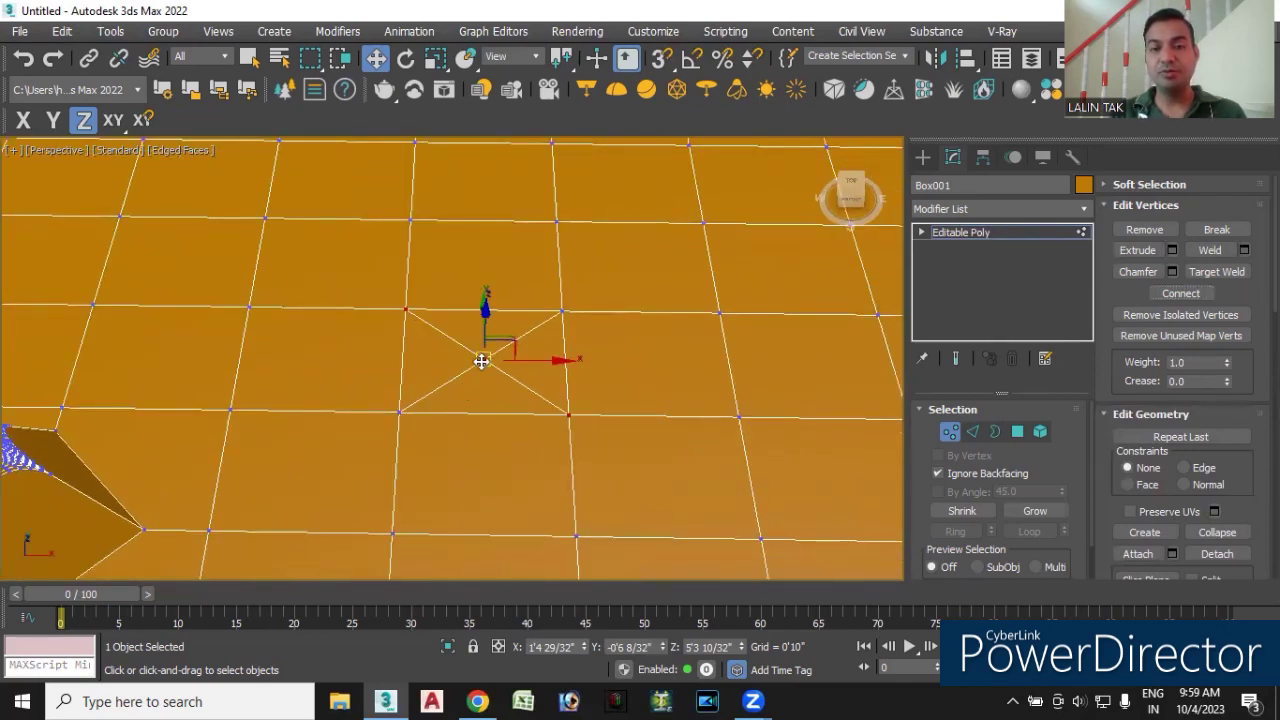
{"action": "scroll", "coordinate": [478, 388], "scroll_direction": "up", "scroll_amount": 2}
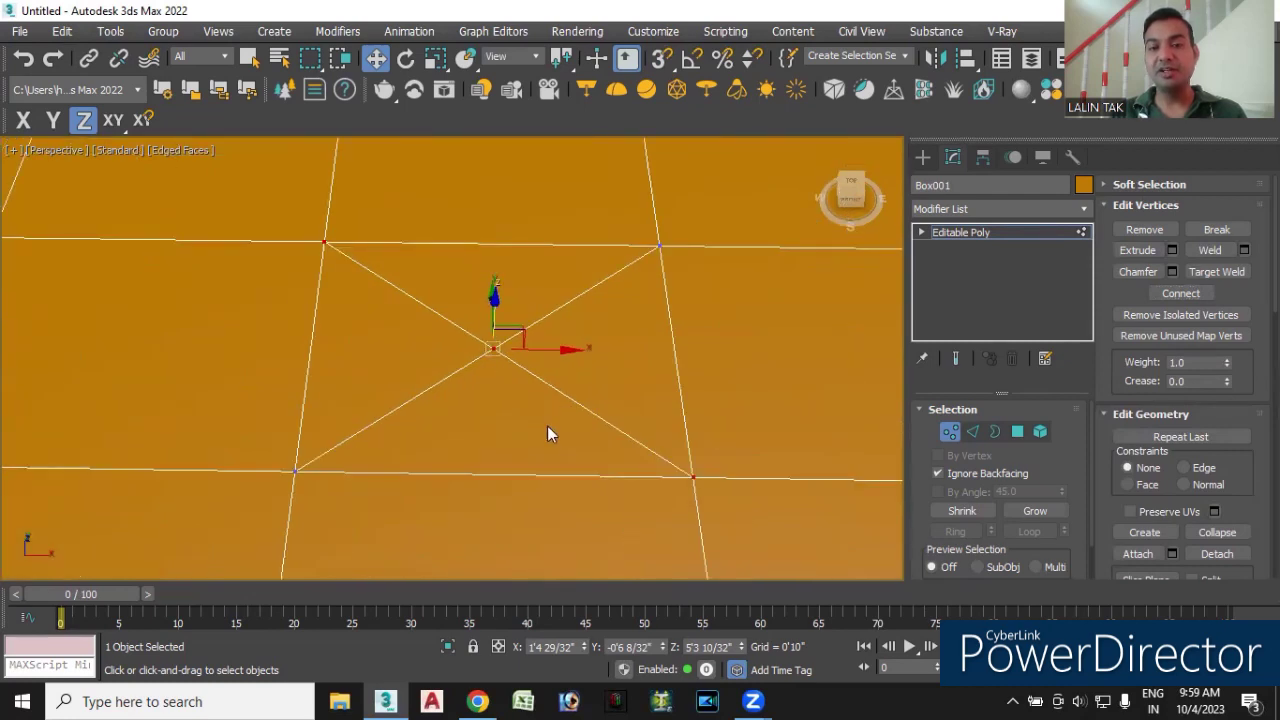
{"action": "left_click", "coordinate": [974, 431]}
{"action": "scroll", "coordinate": [846, 486], "scroll_direction": "down", "scroll_amount": 2}
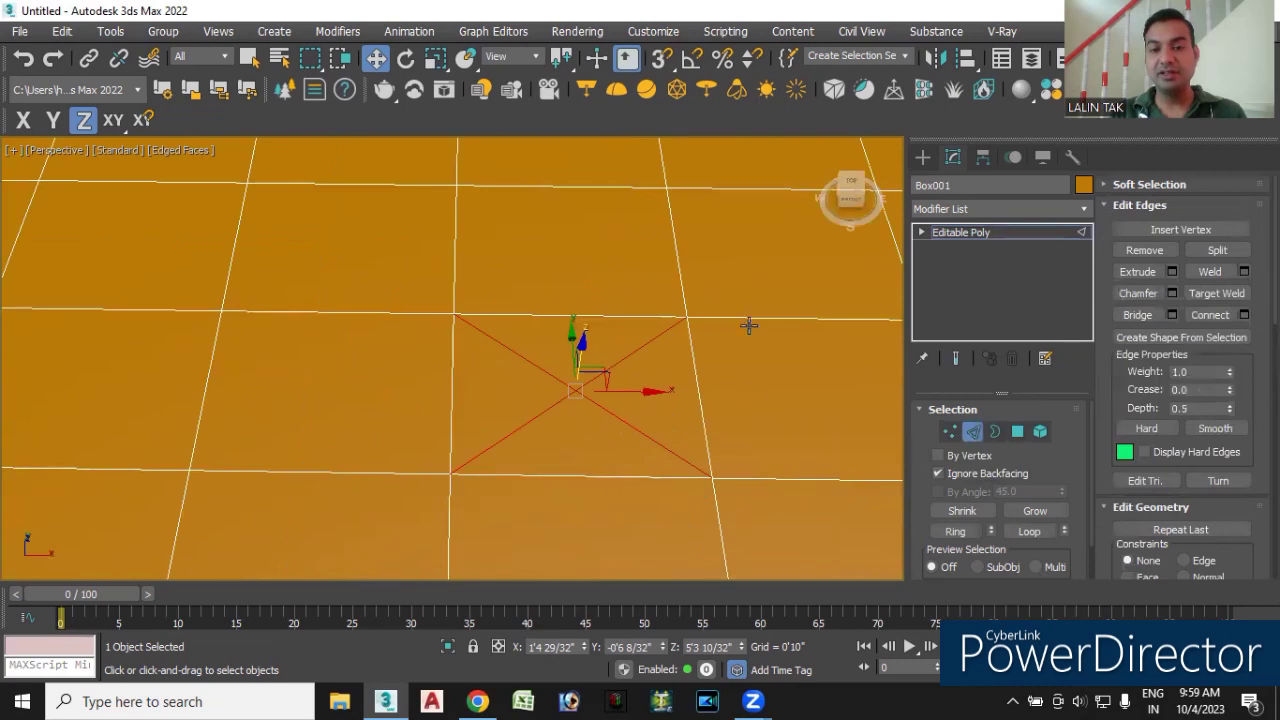
{"action": "left_click", "coordinate": [758, 322]}
{"action": "middle_click_drag", "start_coordinate": [756, 414], "coordinate": [656, 414]}
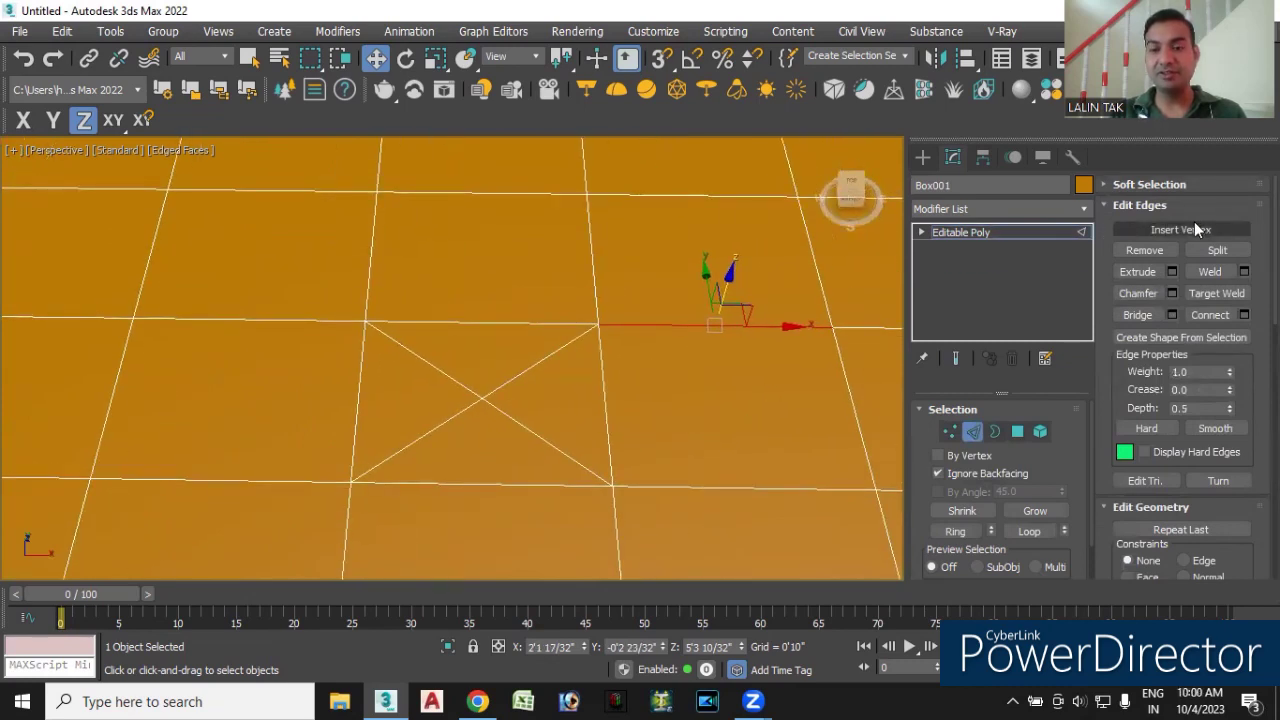
{"action": "left_click", "coordinate": [949, 431]}
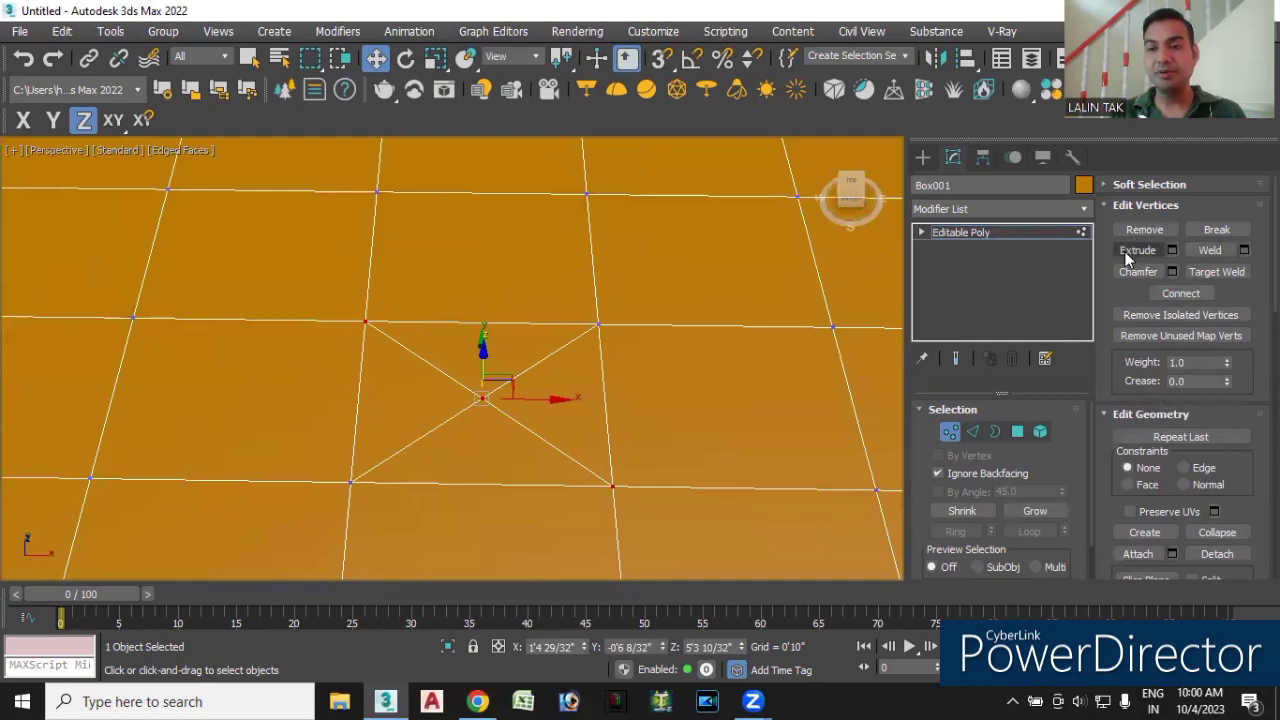
{"action": "scroll", "coordinate": [550, 435], "scroll_direction": "down", "scroll_amount": 3}
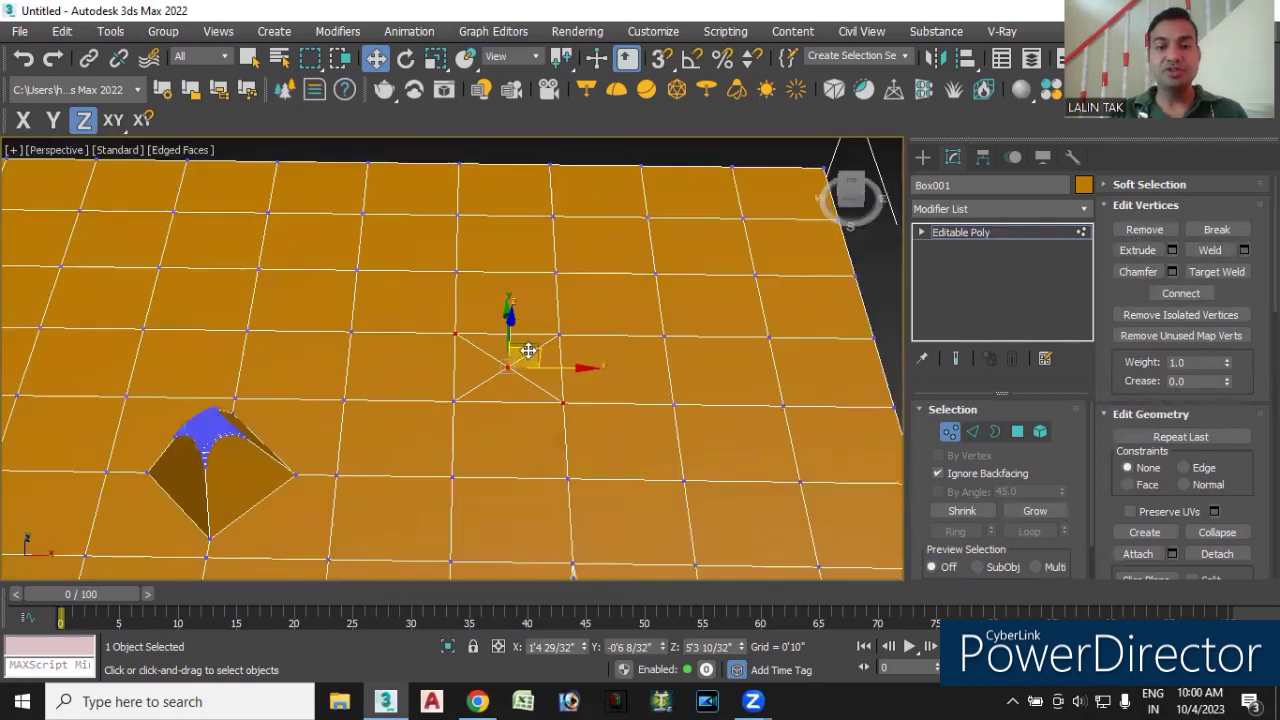
{"action": "scroll", "coordinate": [530, 437], "scroll_direction": "down", "scroll_amount": 3}
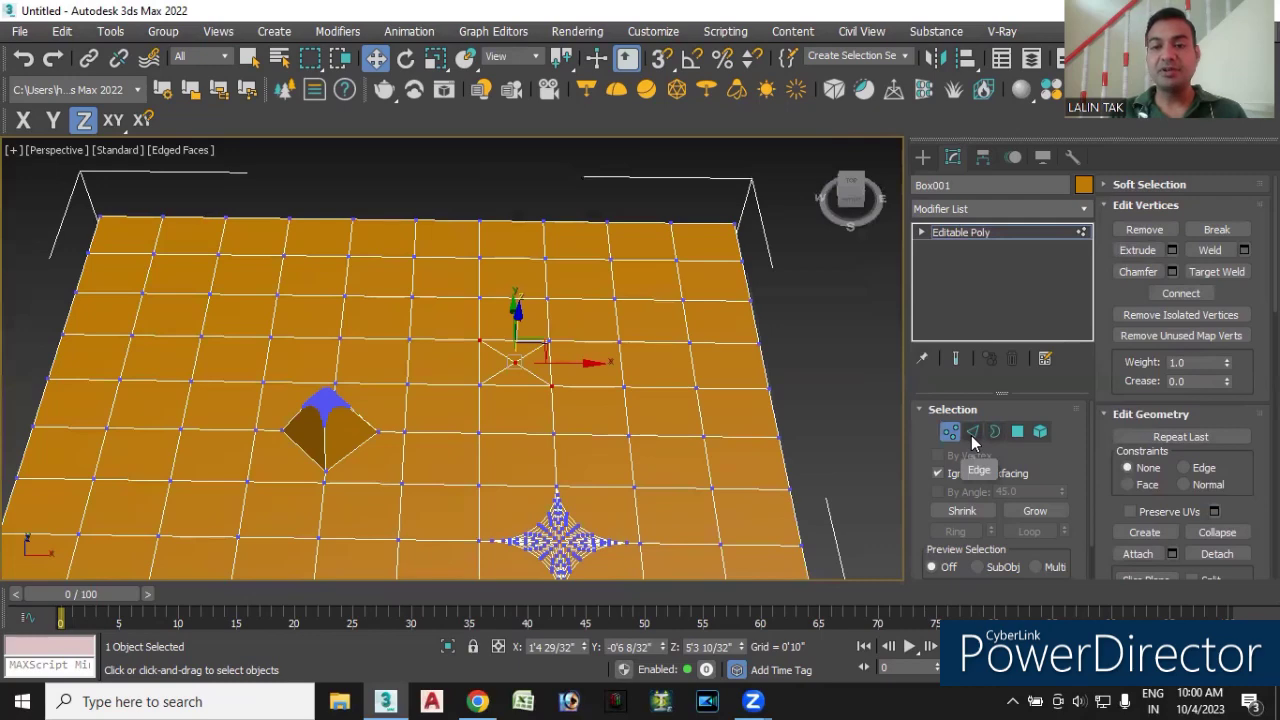
{"action": "middle_click_drag", "start_coordinate": [664, 499], "coordinate": [745, 440], "text": "alt"}
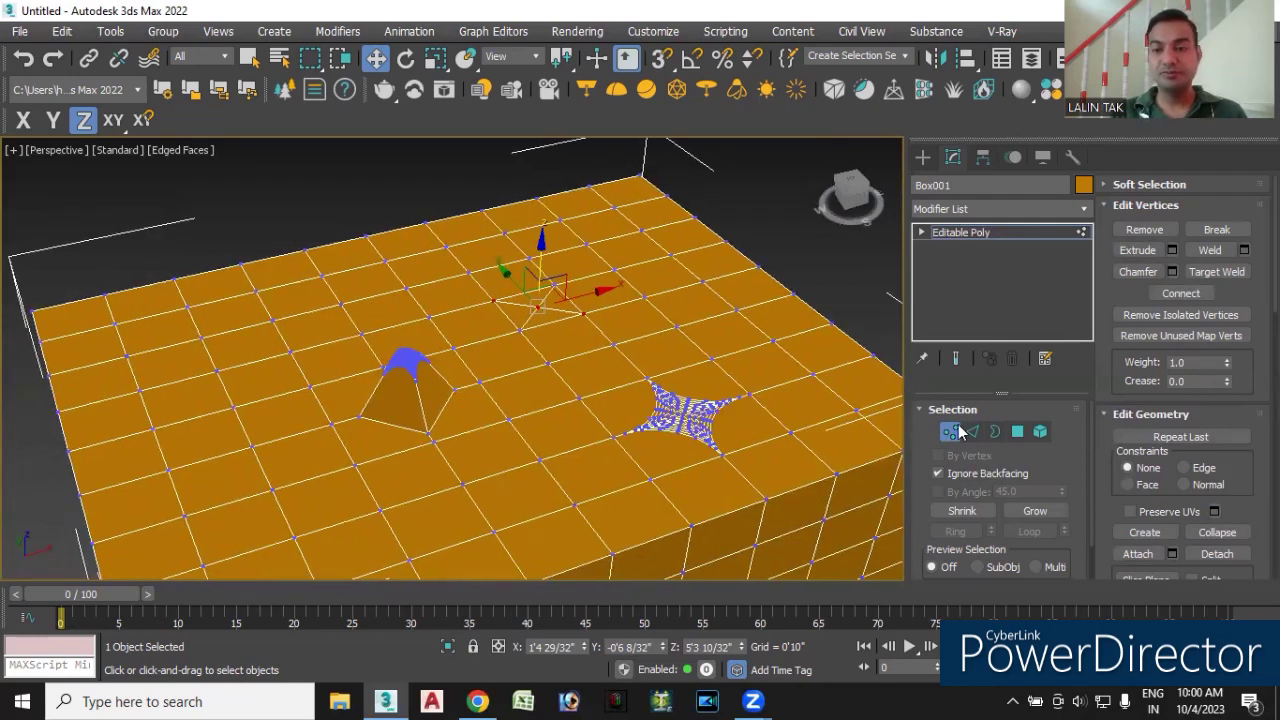
{"action": "left_click", "coordinate": [972, 431]}
{"action": "mouse_move", "coordinate": [520, 509]}
{"action": "middle_mouse_down", "text": "alt"}
{"action": "mouse_move", "coordinate": [600, 486]}
{"action": "mouse_move", "coordinate": [502, 484]}
{"action": "middle_mouse_up", "text": "alt"}
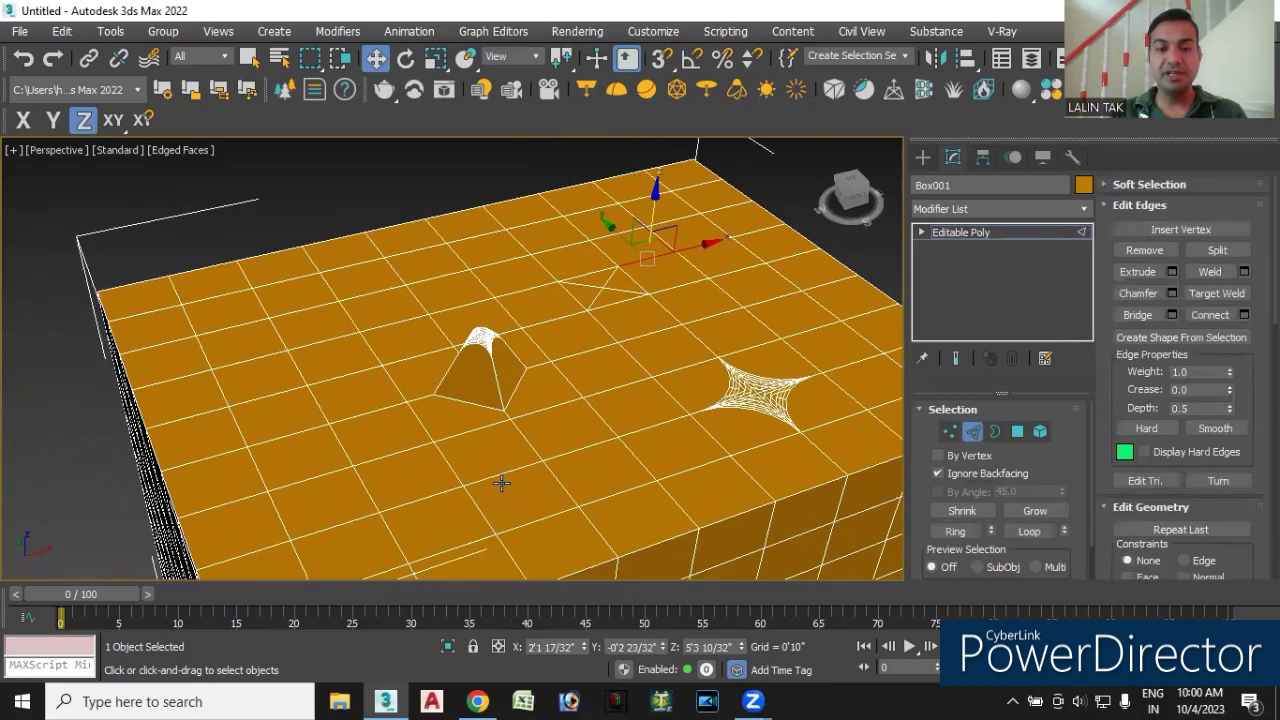
{"action": "left_click", "coordinate": [494, 478]}
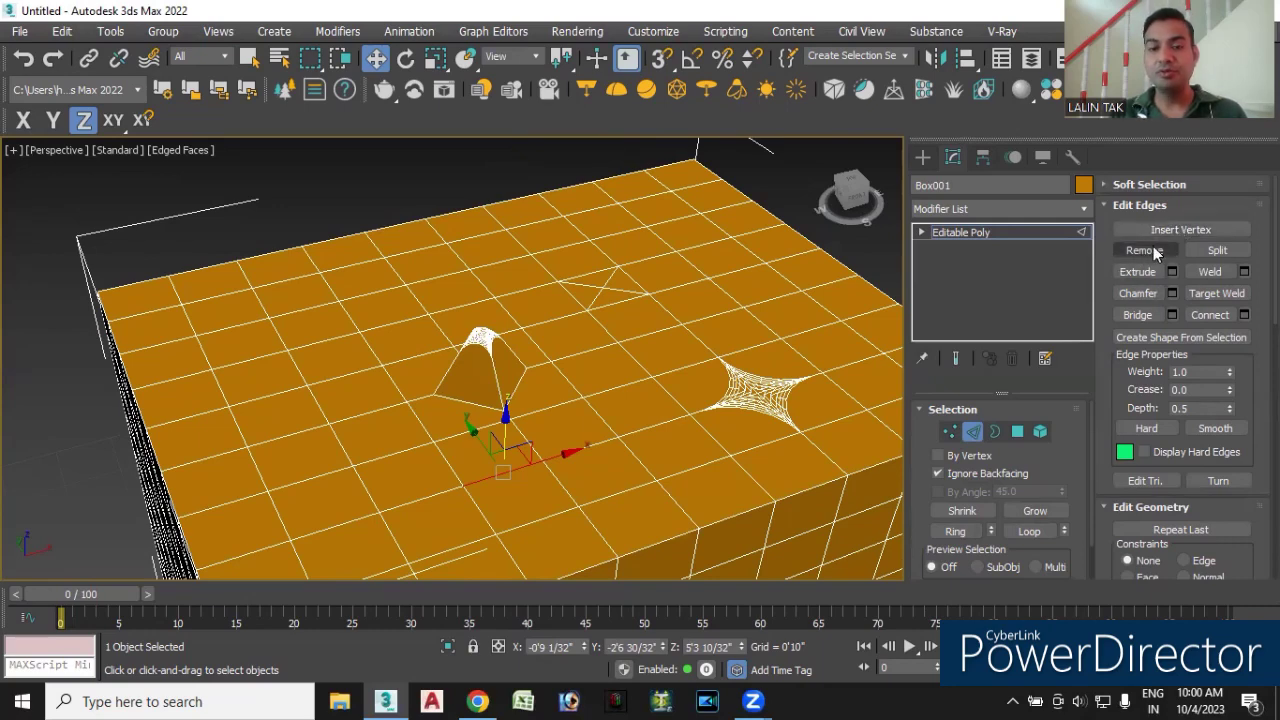
{"action": "middle_click_drag", "start_coordinate": [510, 488], "coordinate": [455, 433]}
{"action": "key", "text": "Delete"}
{"action": "scroll", "coordinate": [450, 435], "scroll_direction": "down", "scroll_amount": 5}
{"action": "scroll", "coordinate": [446, 418], "scroll_direction": "up", "scroll_amount": 5}
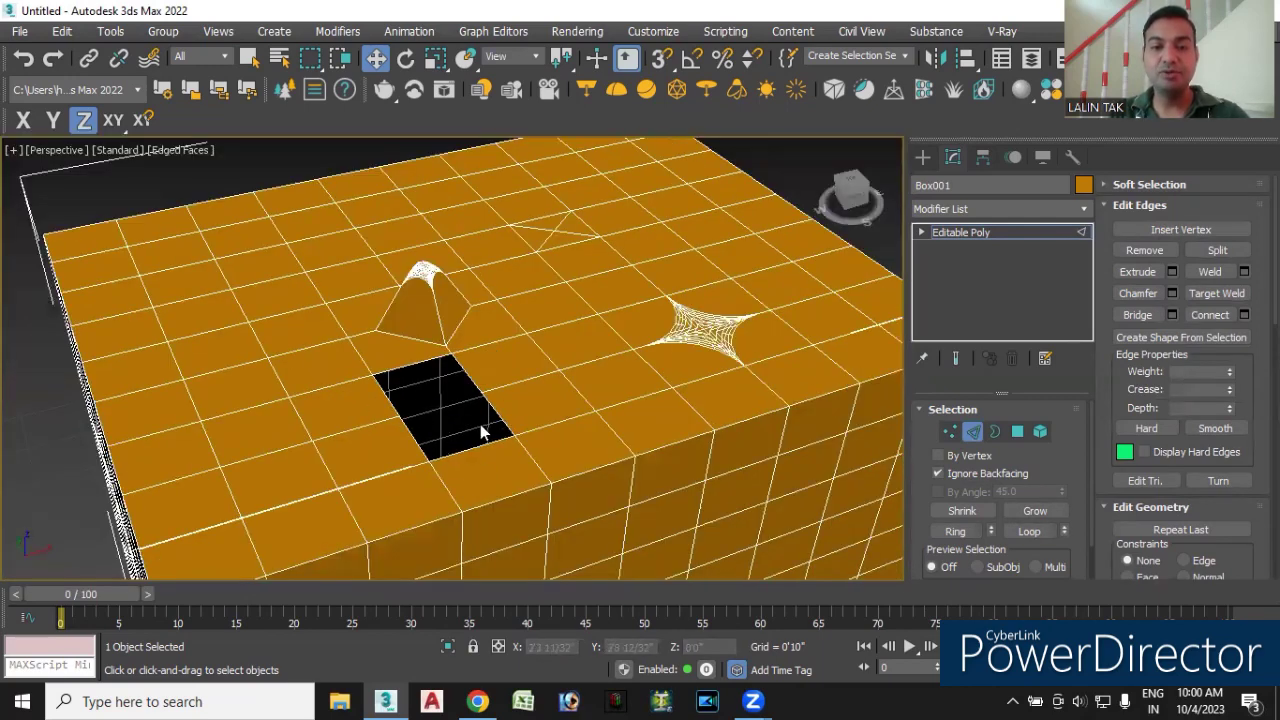
{"action": "key", "text": "ctrl+z"}
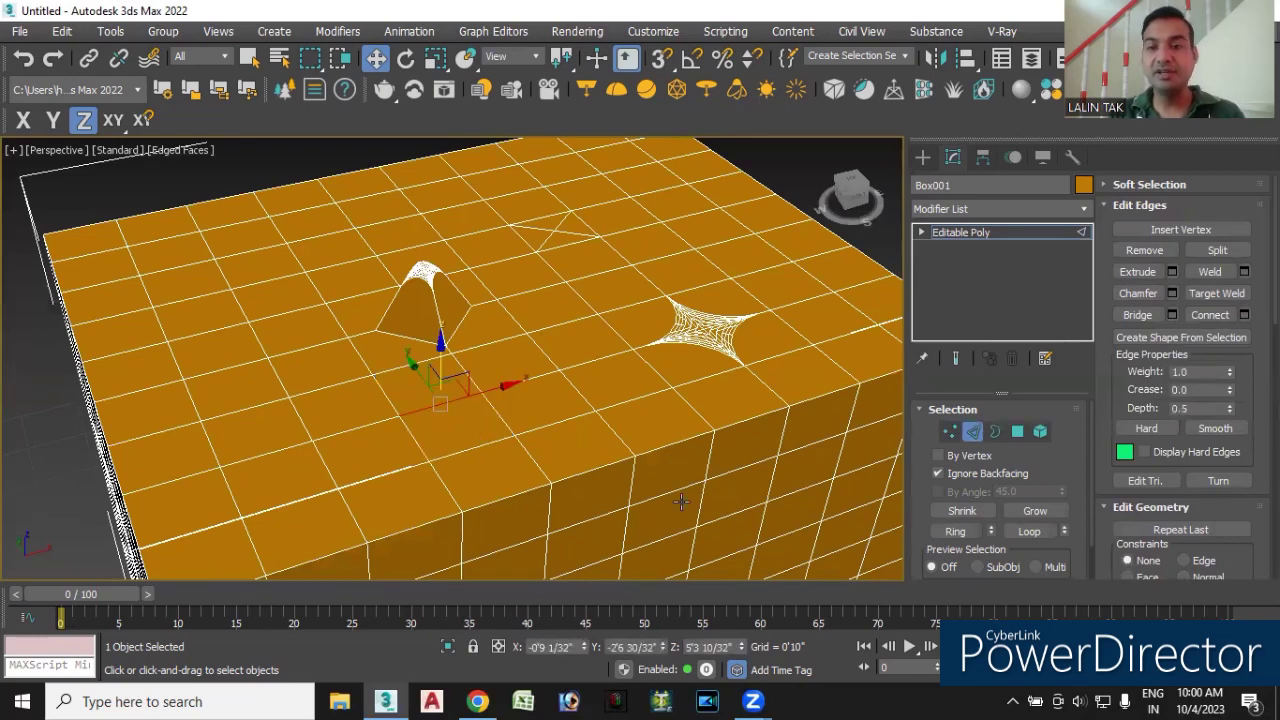
{"action": "left_click", "coordinate": [1158, 251]}
{"action": "scroll", "coordinate": [478, 422], "scroll_direction": "up", "scroll_amount": 3}
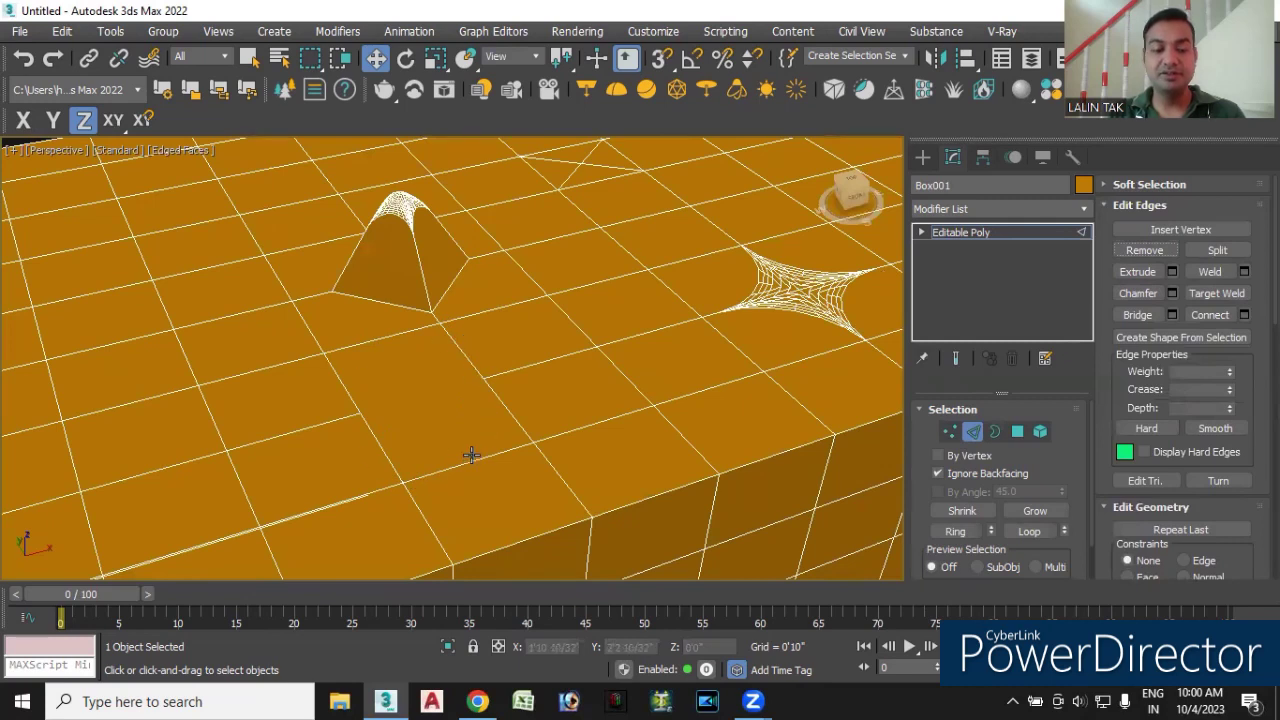
{"action": "key", "text": "ctrl+z"}
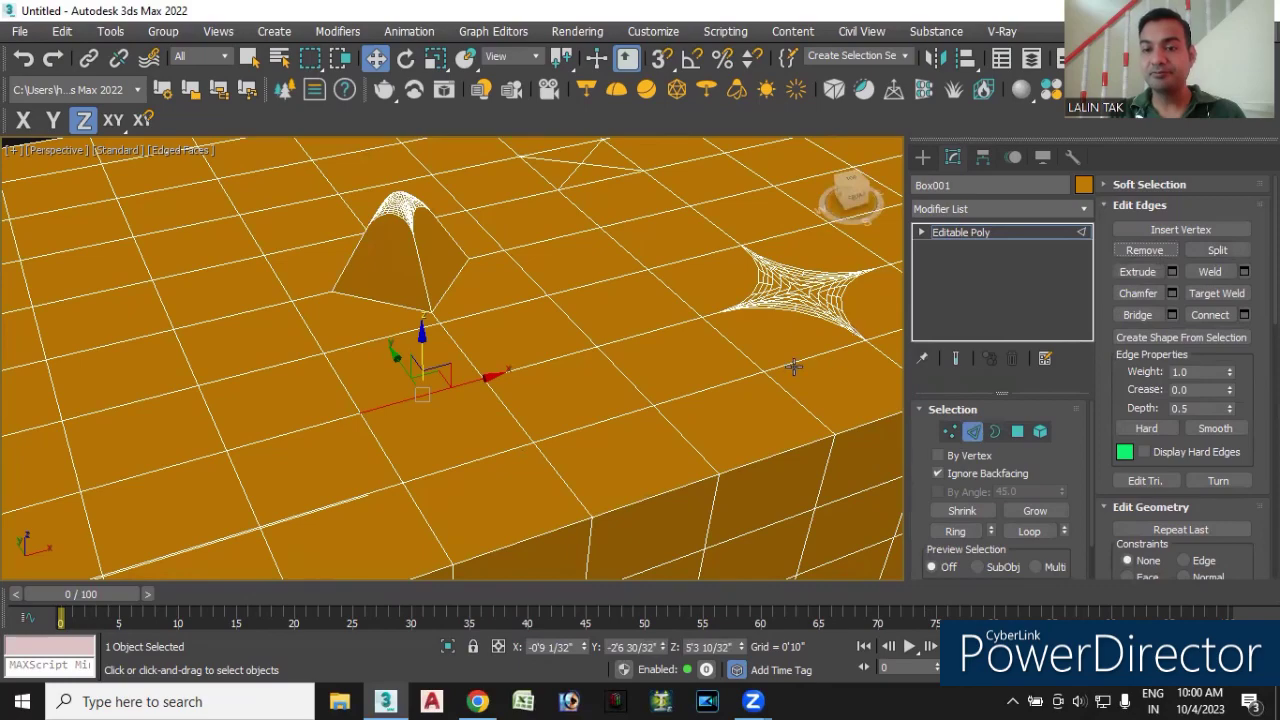
{"action": "scroll", "coordinate": [580, 332], "scroll_direction": "down", "scroll_amount": 5}
{"action": "mouse_move", "coordinate": [600, 424]}
{"action": "middle_mouse_down", "text": "alt"}
{"action": "mouse_move", "coordinate": [582, 366]}
{"action": "mouse_move", "coordinate": [575, 383]}
{"action": "mouse_move", "coordinate": [452, 432]}
{"action": "mouse_move", "coordinate": [585, 437]}
{"action": "mouse_move", "coordinate": [627, 463]}
{"action": "middle_mouse_up", "text": "alt"}
{"action": "scroll", "coordinate": [452, 432], "scroll_direction": "down", "scroll_amount": 3}
{"action": "left_click", "coordinate": [950, 431]}
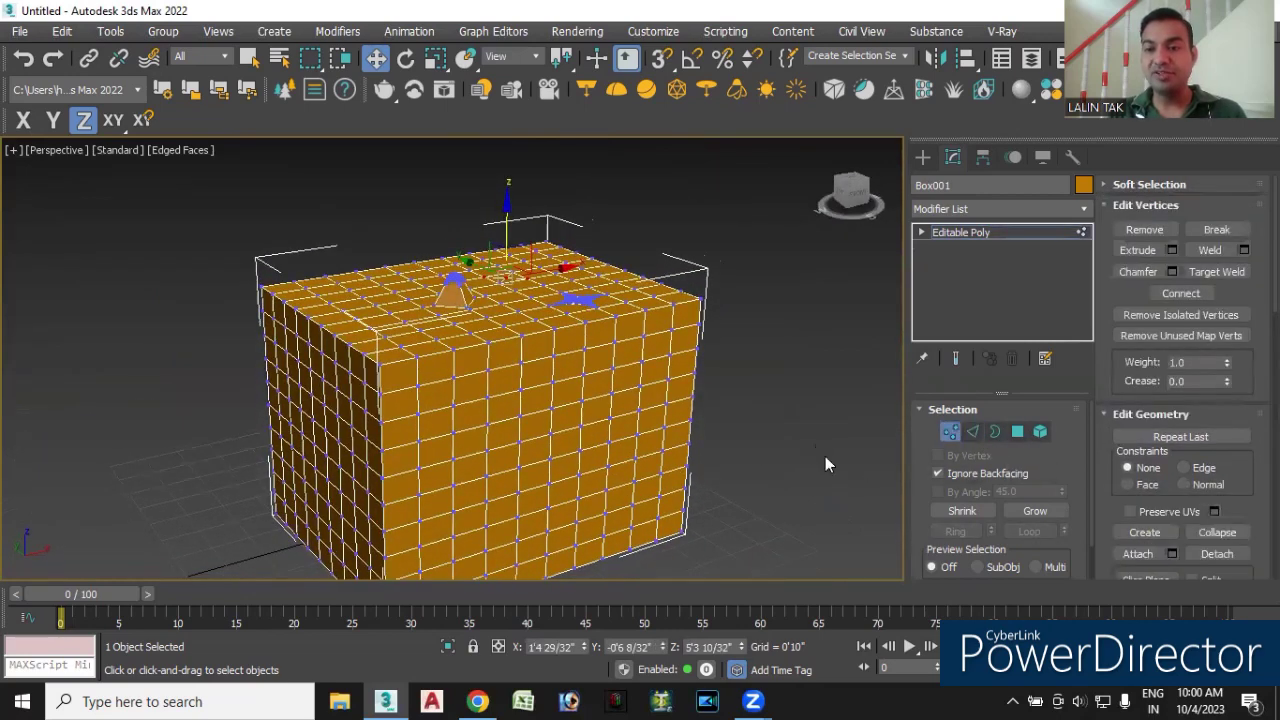
- Try vertex and edge selections on the box's front, sliding one front edge to the right
{"action": "middle_click_drag", "start_coordinate": [826, 462], "coordinate": [858, 476], "text": "alt"}
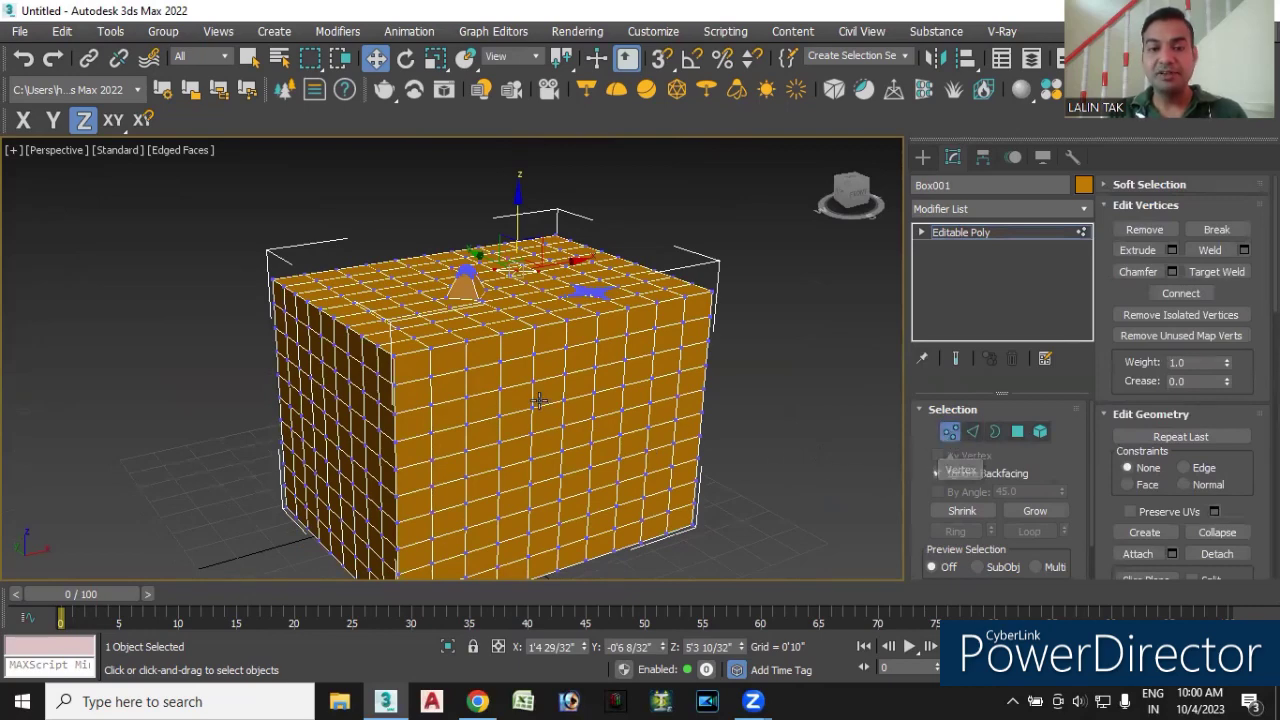
{"action": "scroll", "coordinate": [525, 374], "scroll_direction": "up", "scroll_amount": 2}
{"action": "left_click_drag", "start_coordinate": [522, 371], "coordinate": [563, 413]}
{"action": "left_click", "coordinate": [851, 423]}
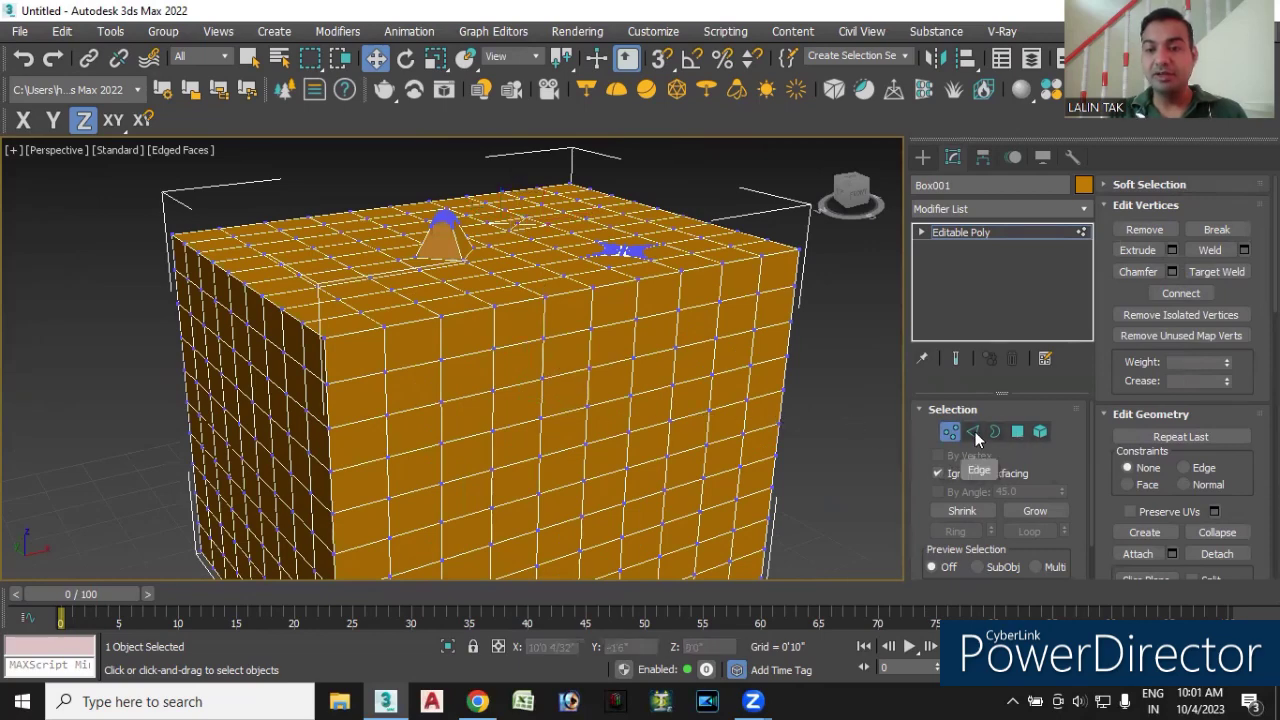
{"action": "left_click", "coordinate": [542, 395]}
{"action": "mouse_move", "coordinate": [589, 399]}
{"action": "left_mouse_down"}
{"action": "mouse_move", "coordinate": [629, 388]}
{"action": "mouse_move", "coordinate": [658, 402]}
{"action": "left_mouse_up"}
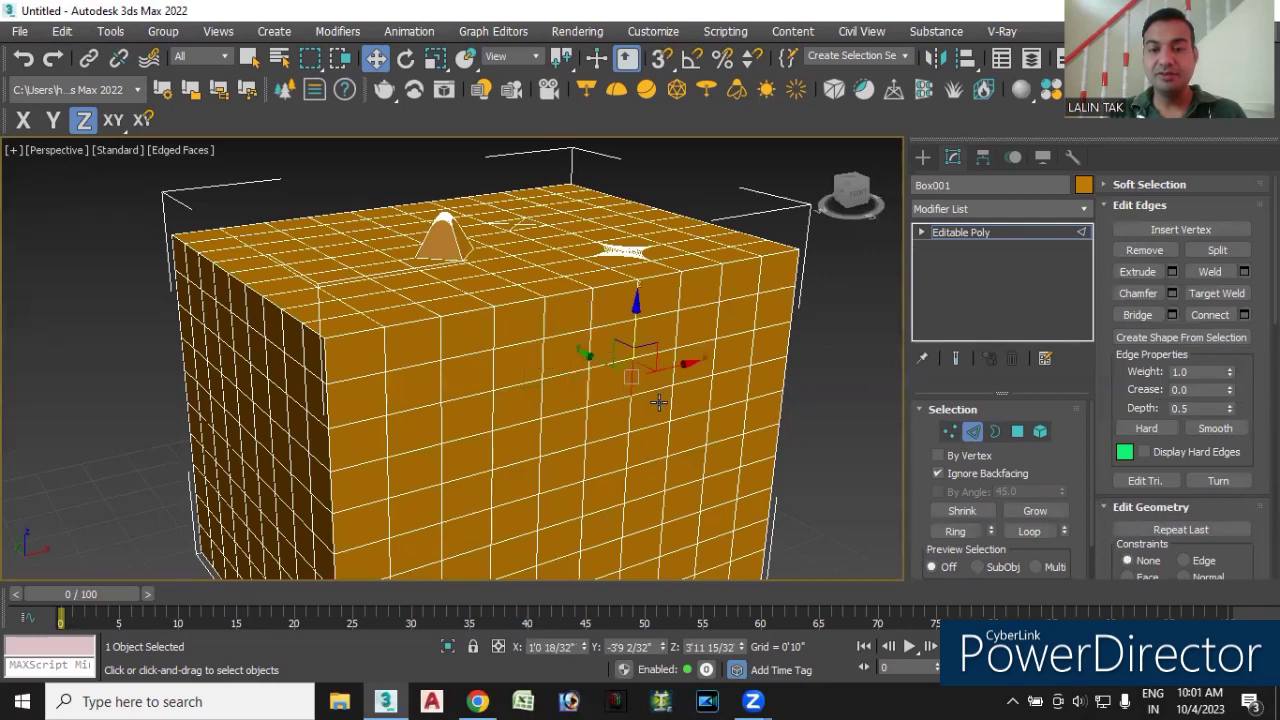
- Switch to Polygon level and pick a single face on the box's front
{"action": "left_click", "coordinate": [996, 431]}
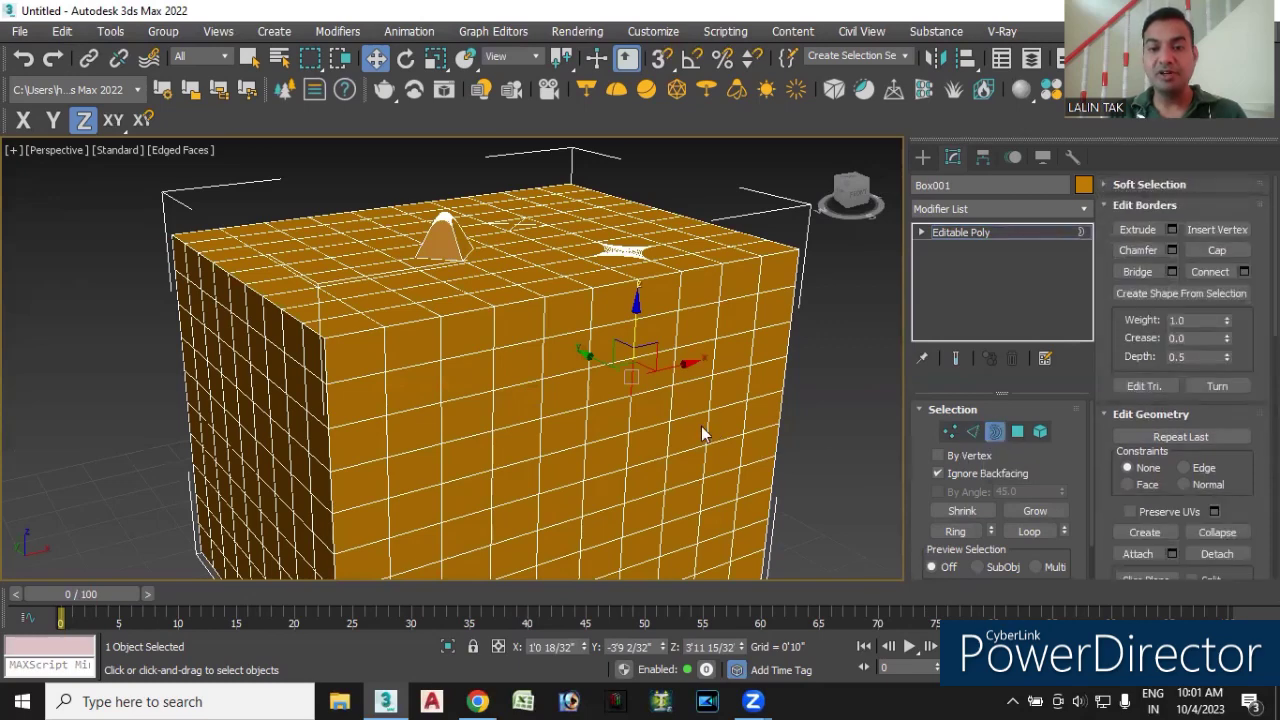
{"action": "middle_click_drag", "start_coordinate": [809, 445], "coordinate": [691, 423]}
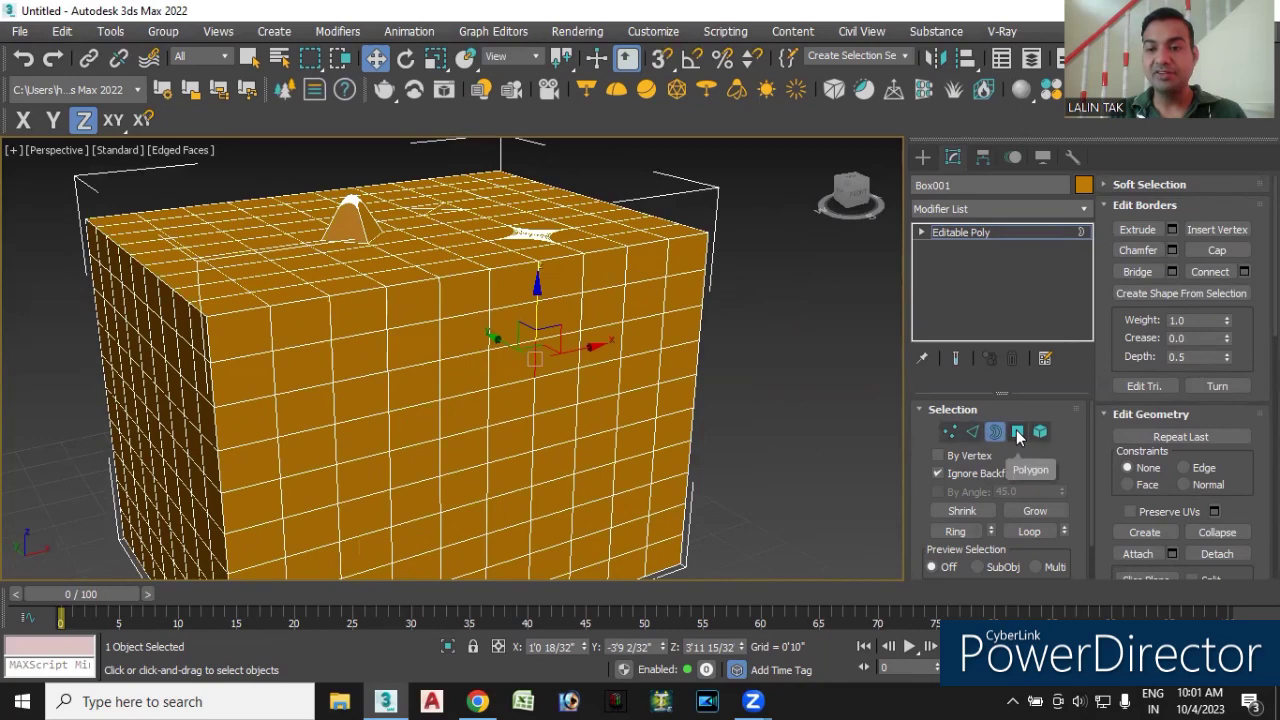
{"action": "left_click", "coordinate": [1017, 432]}
{"action": "left_click", "coordinate": [463, 378]}
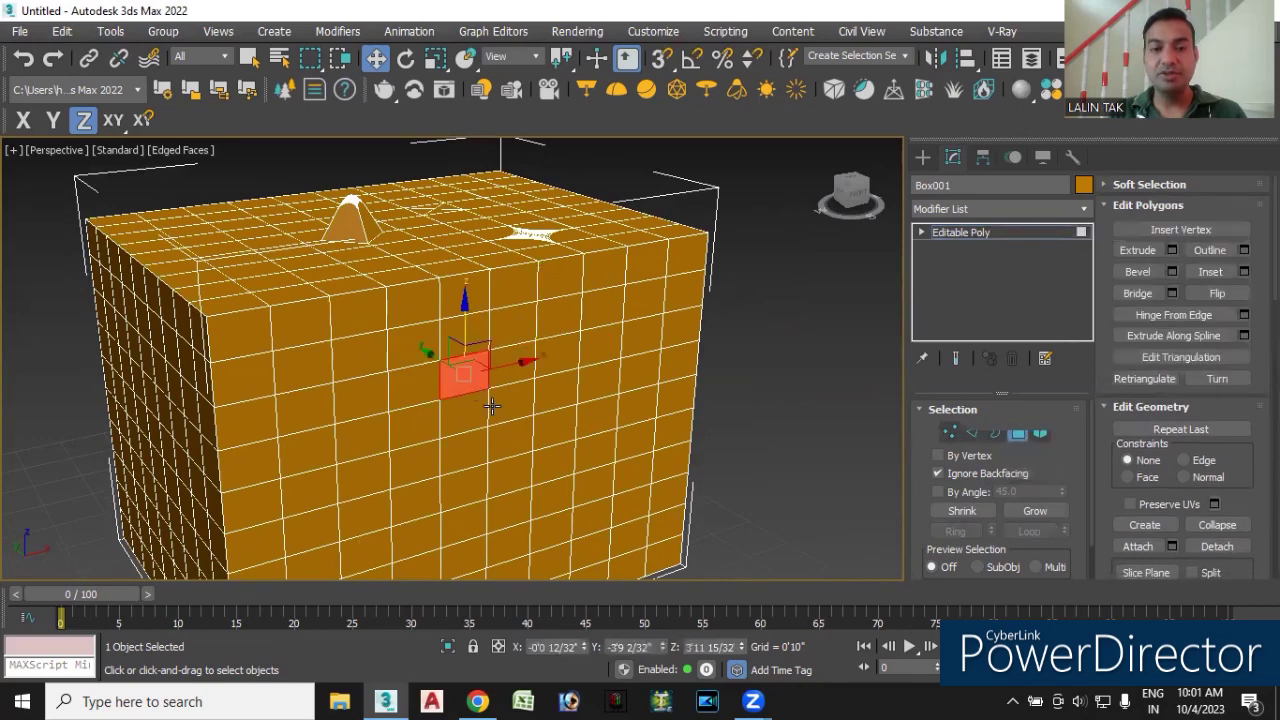
- Delete one polygon from Box001's front wall and zoom in on the square hole
{"action": "left_click", "coordinate": [598, 345]}
{"action": "left_click", "coordinate": [510, 445]}
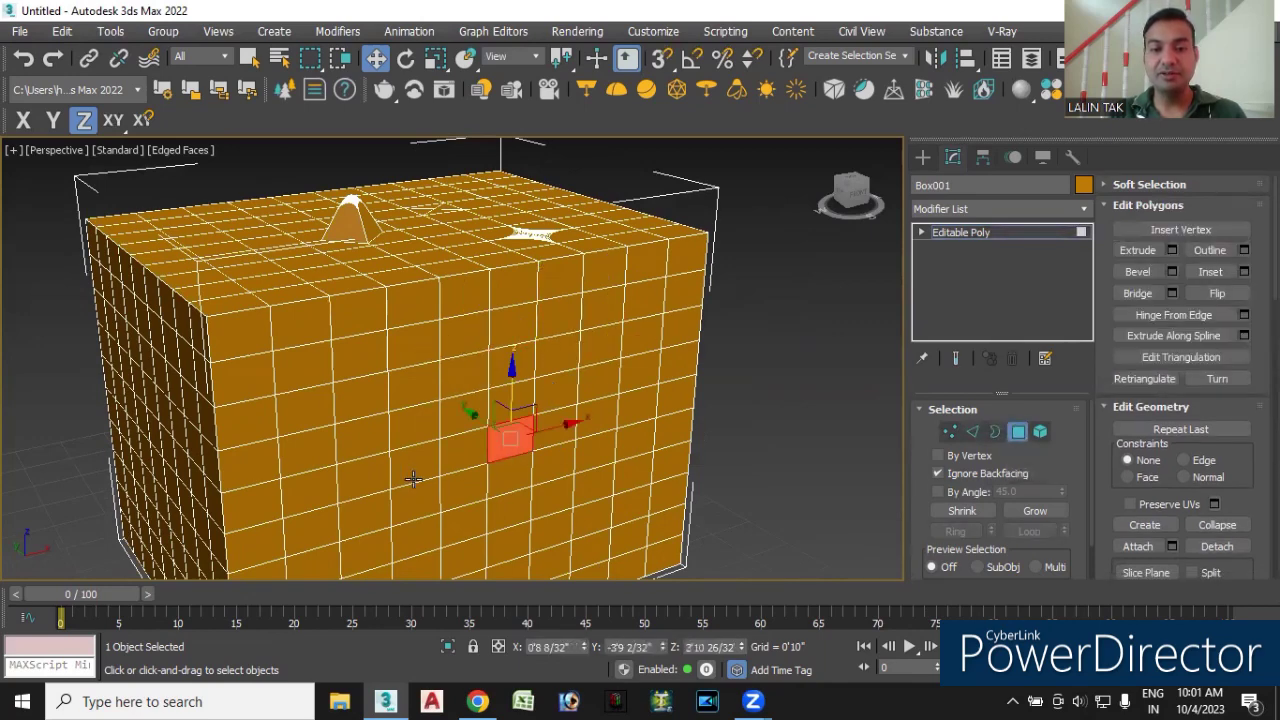
{"action": "left_click", "coordinate": [414, 462]}
{"action": "left_click", "coordinate": [556, 358]}
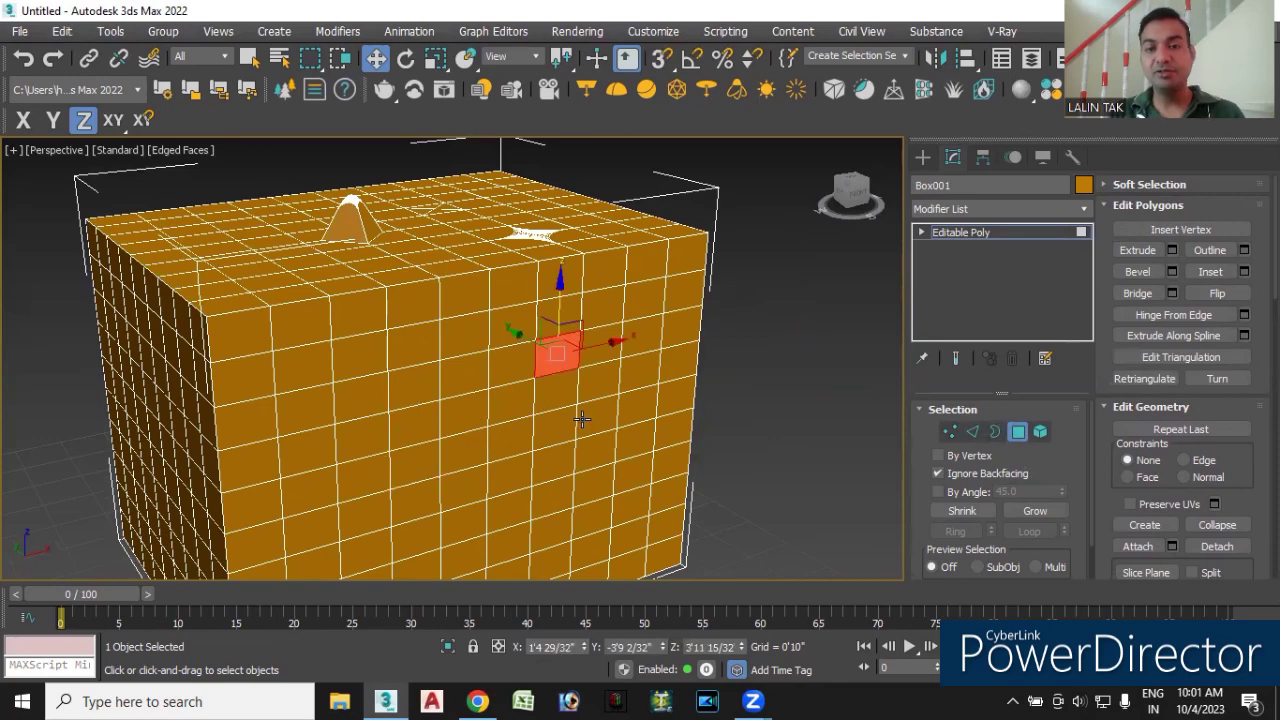
{"action": "key", "text": "Delete"}
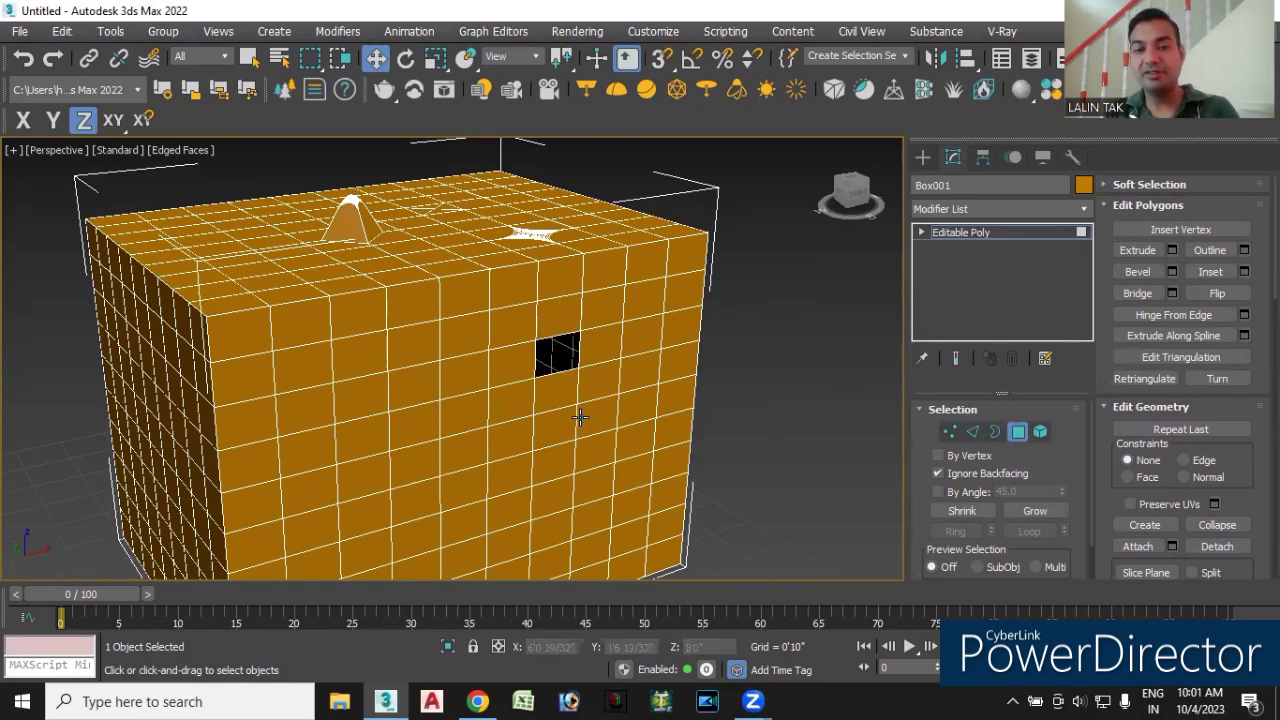
{"action": "scroll", "coordinate": [578, 412], "scroll_direction": "up", "scroll_amount": 5}
{"action": "middle_click_drag", "start_coordinate": [570, 368], "coordinate": [501, 424]}
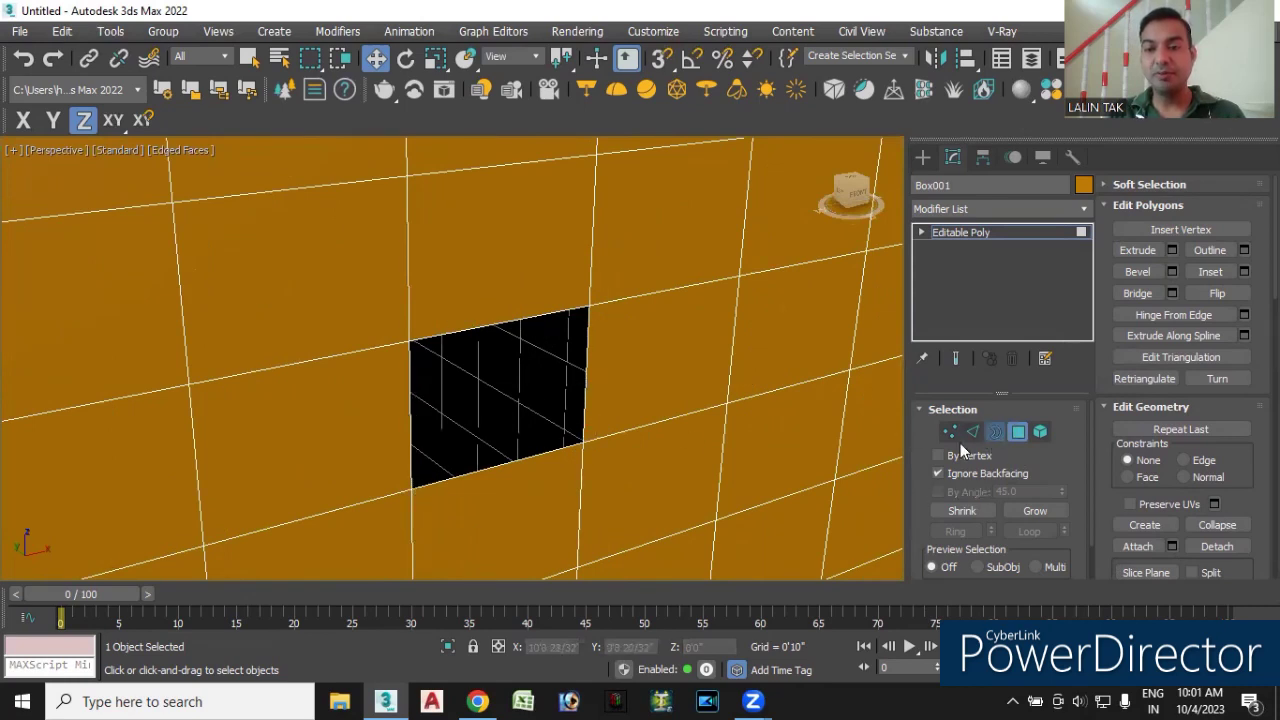
- Select the hole's border in Border mode and Cap it from the quad menu
{"action": "left_click", "coordinate": [995, 431]}
{"action": "left_click", "coordinate": [476, 328]}
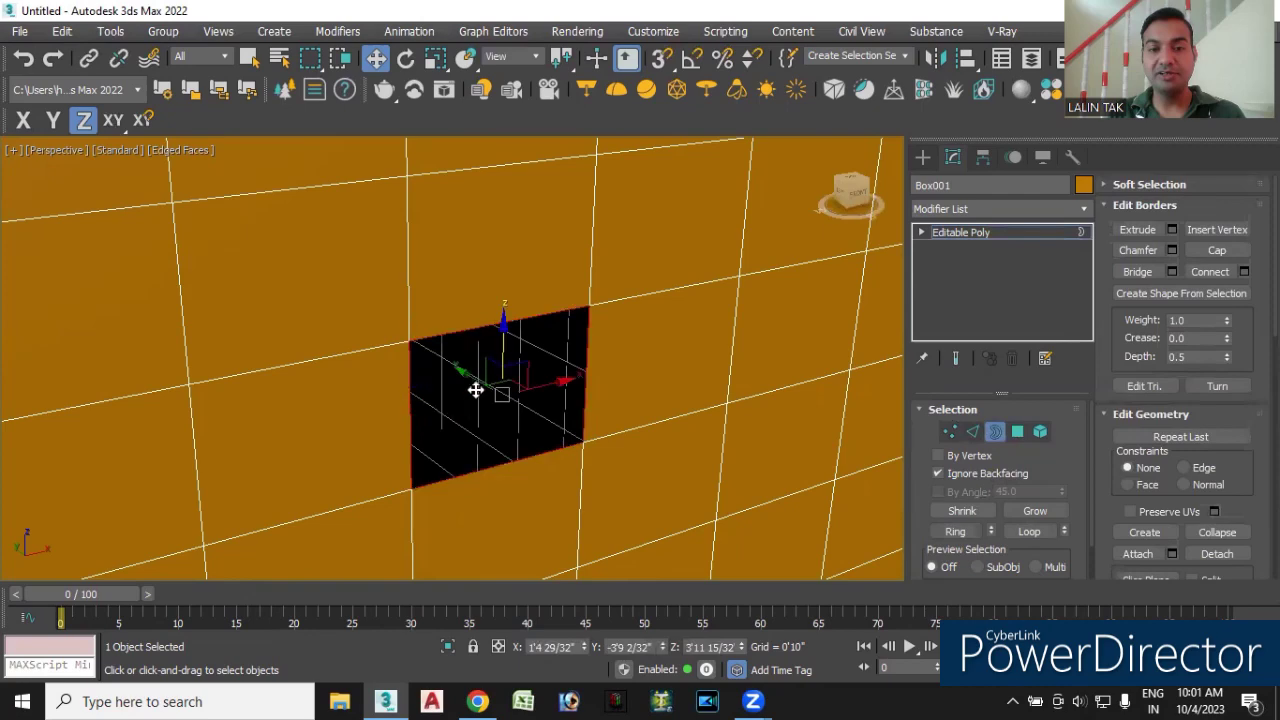
{"action": "mouse_move", "coordinate": [470, 372]}
{"action": "left_mouse_down"}
{"action": "mouse_move", "coordinate": [560, 478]}
{"action": "mouse_move", "coordinate": [467, 362]}
{"action": "mouse_move", "coordinate": [605, 460]}
{"action": "left_mouse_up"}
{"action": "key", "text": "ctrl+z"}
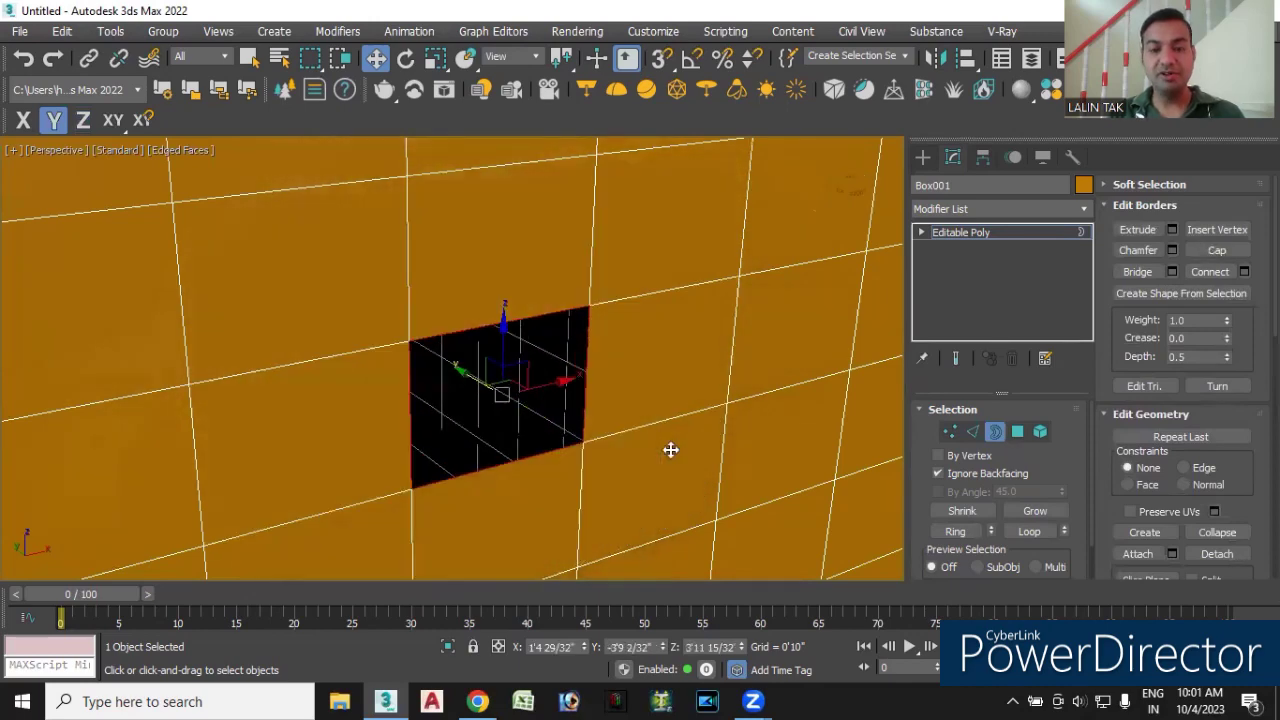
{"action": "right_click", "coordinate": [450, 385]}
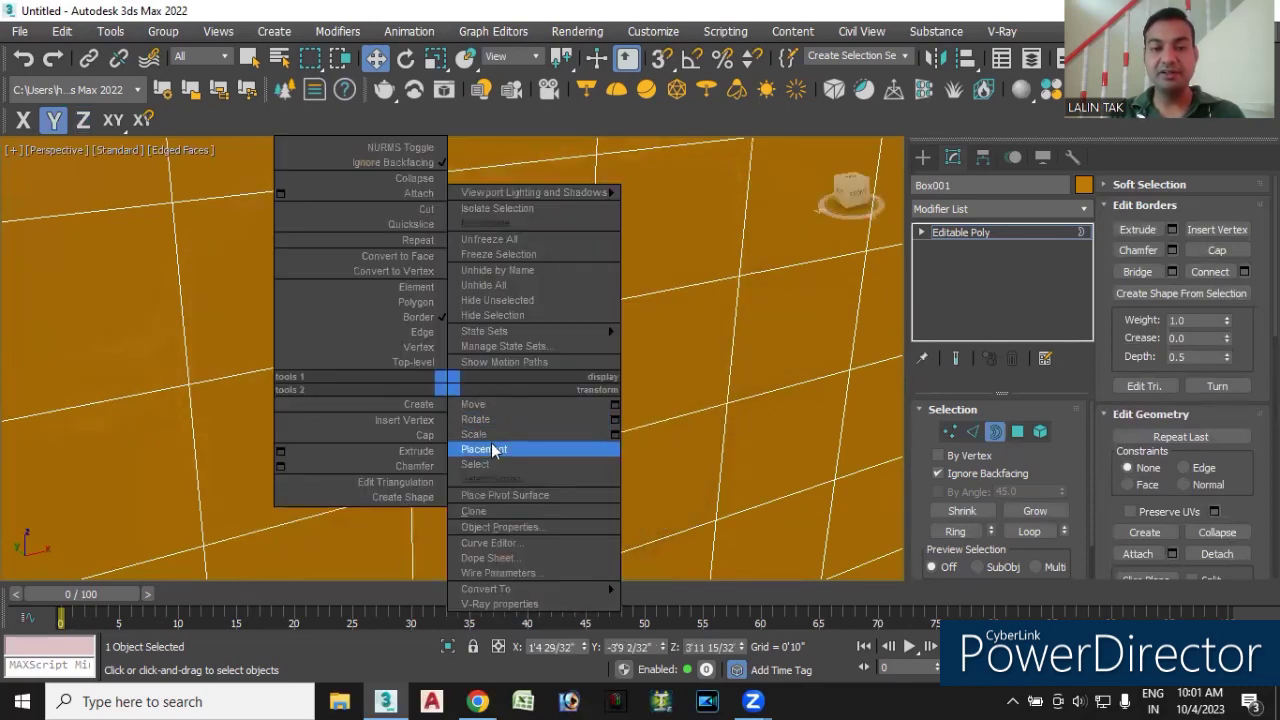
{"action": "left_click", "coordinate": [418, 439]}
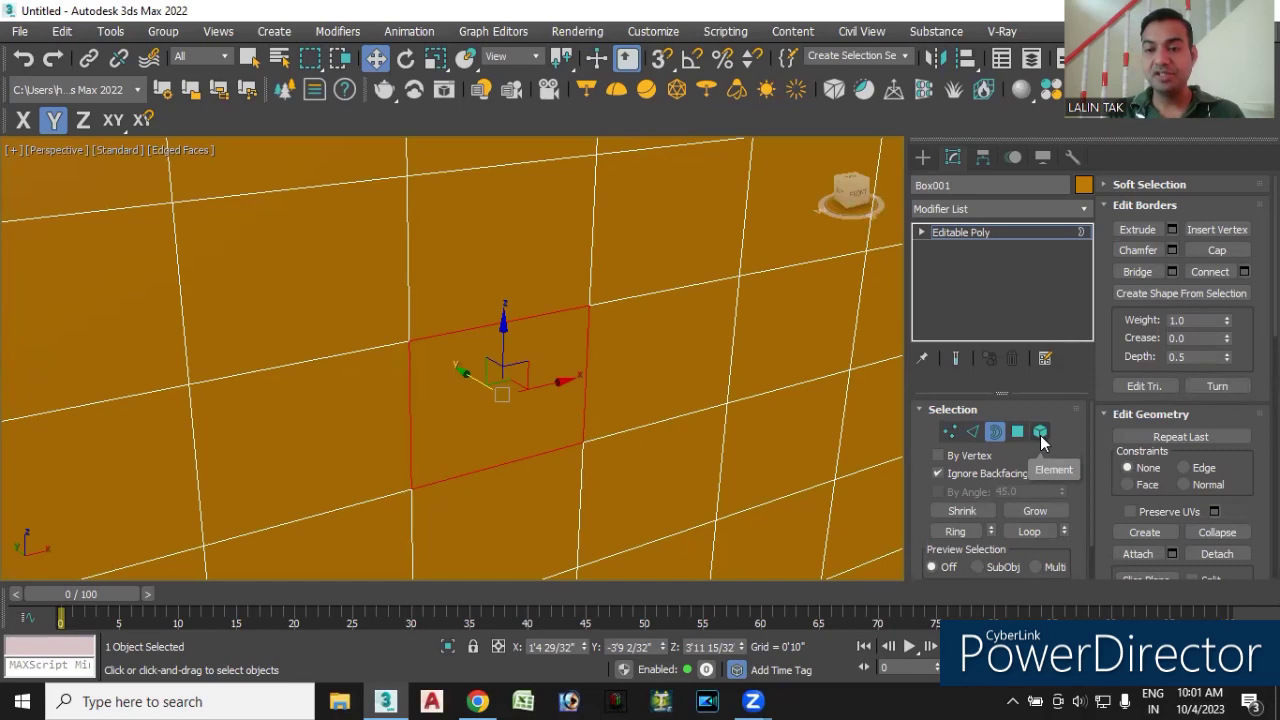
{"action": "scroll", "coordinate": [588, 357], "scroll_direction": "down", "scroll_amount": 5}
{"action": "middle_click_drag", "start_coordinate": [588, 358], "coordinate": [706, 378]}
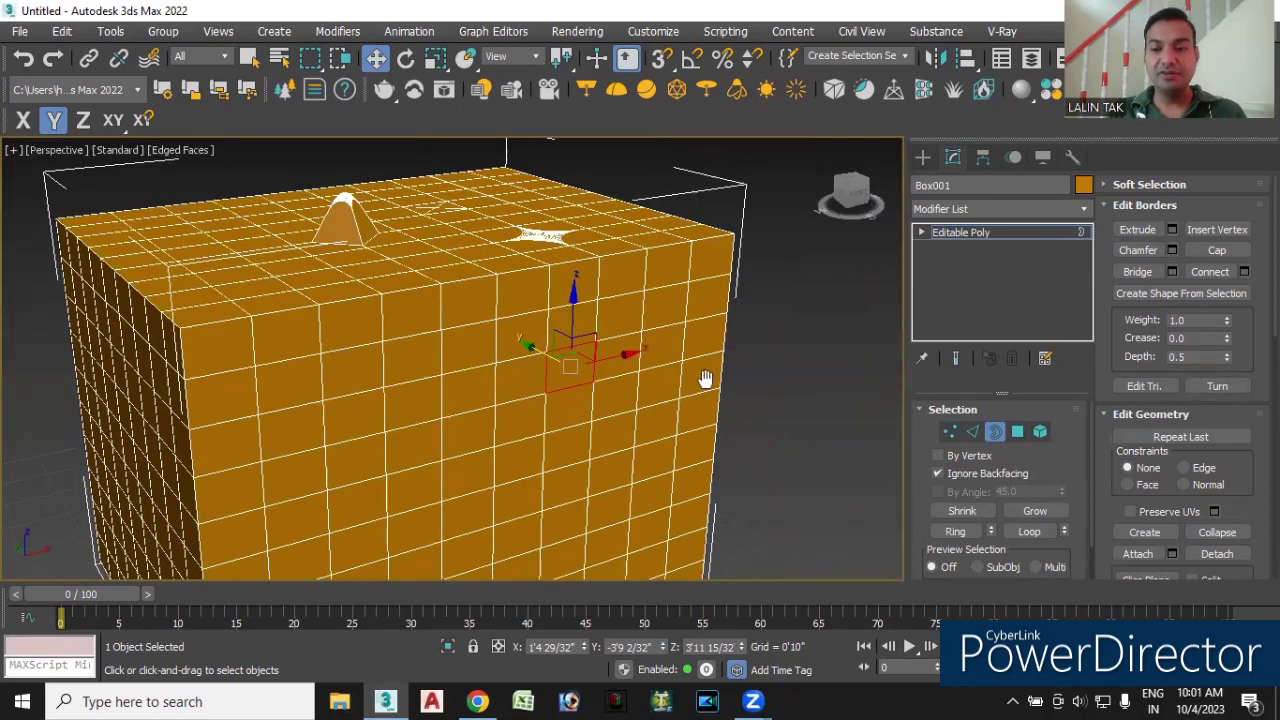
- Select Box001 as one element and inspect it, then deselect and return to Edge level
{"action": "scroll", "coordinate": [706, 378], "scroll_direction": "down", "scroll_amount": 3}
{"action": "left_click", "coordinate": [1040, 431]}
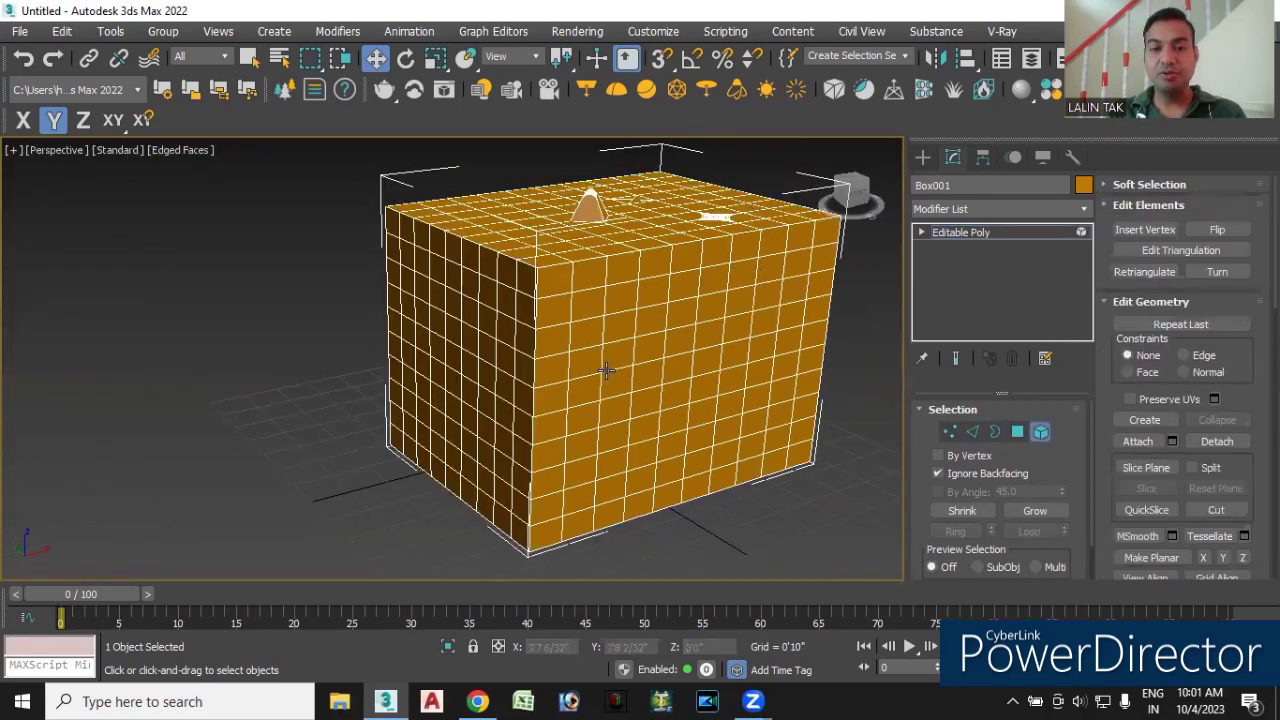
{"action": "left_click", "coordinate": [606, 370]}
{"action": "mouse_move", "coordinate": [692, 531]}
{"action": "middle_mouse_down", "text": "alt"}
{"action": "mouse_move", "coordinate": [718, 542]}
{"action": "mouse_move", "coordinate": [637, 510]}
{"action": "middle_mouse_up", "text": "alt"}
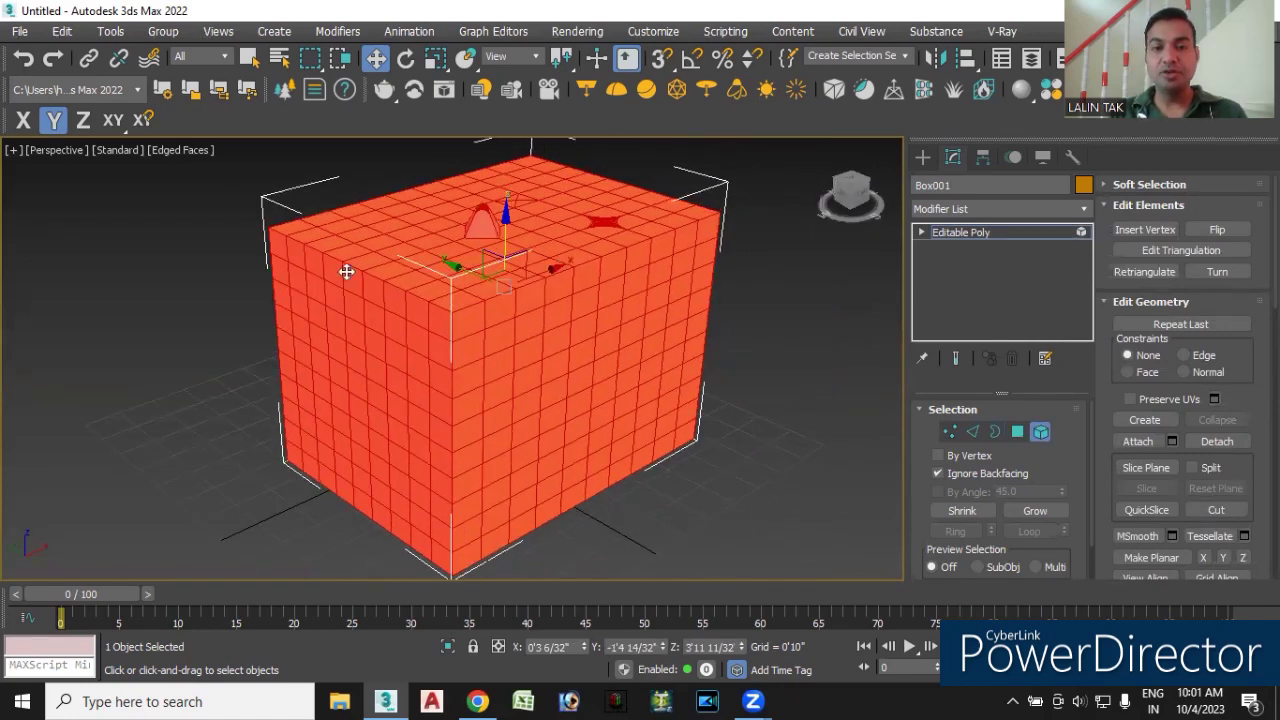
{"action": "middle_click_drag", "start_coordinate": [641, 501], "coordinate": [491, 340], "text": "alt"}
{"action": "middle_click_drag", "start_coordinate": [673, 484], "coordinate": [840, 507]}
{"action": "left_click", "coordinate": [778, 370]}
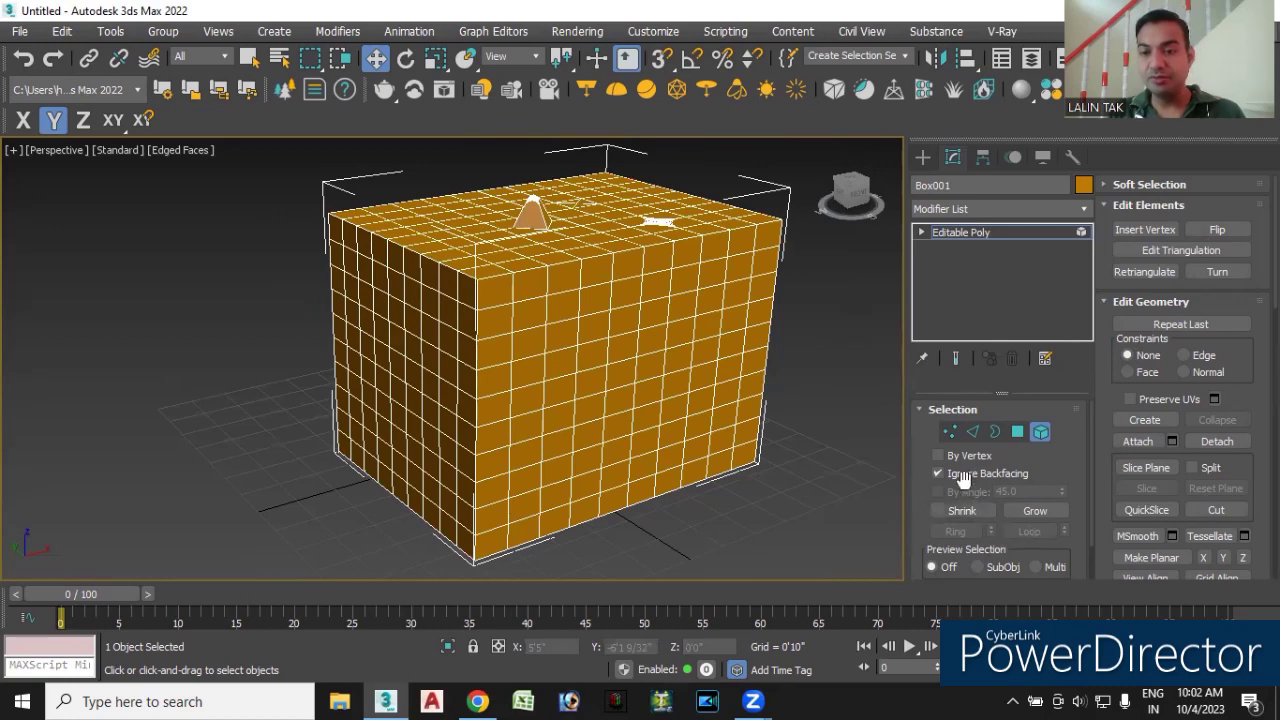
{"action": "key", "text": "2"}
{"action": "scroll", "coordinate": [462, 318], "scroll_direction": "up", "scroll_amount": 3}
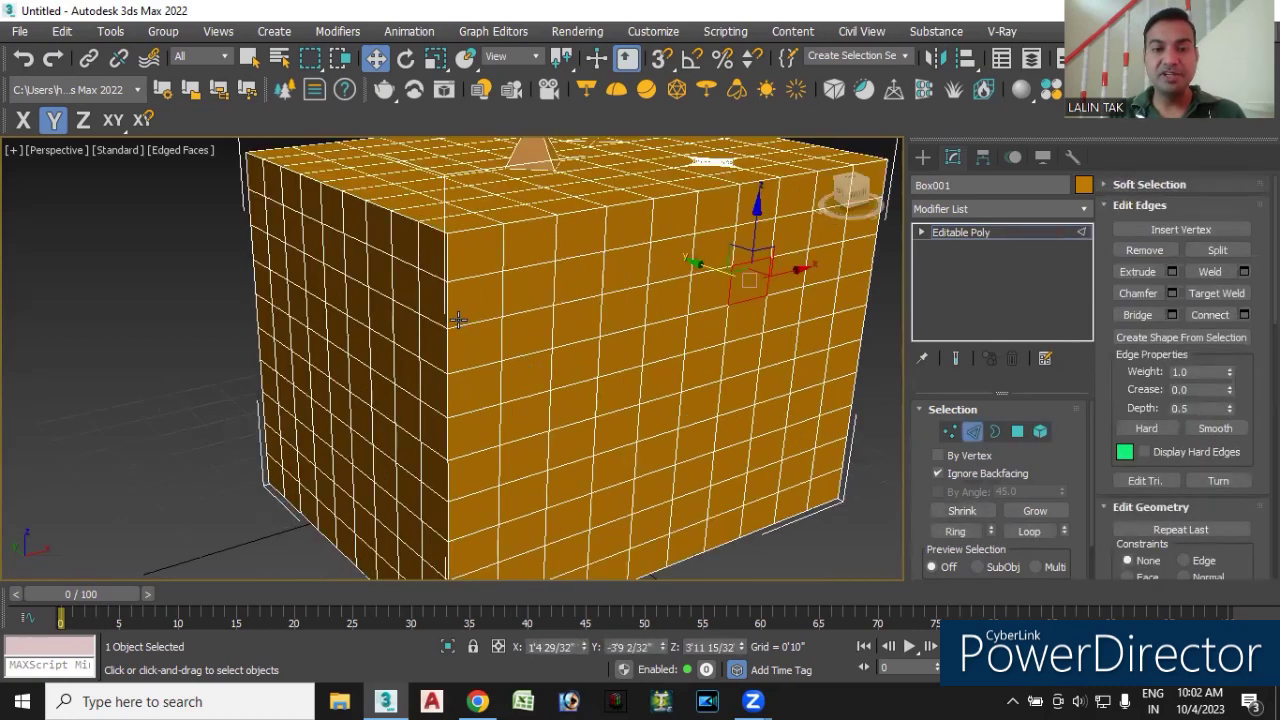
- Loop-select a horizontal edge near the box top, then return to object level
{"action": "left_click", "coordinate": [465, 321]}
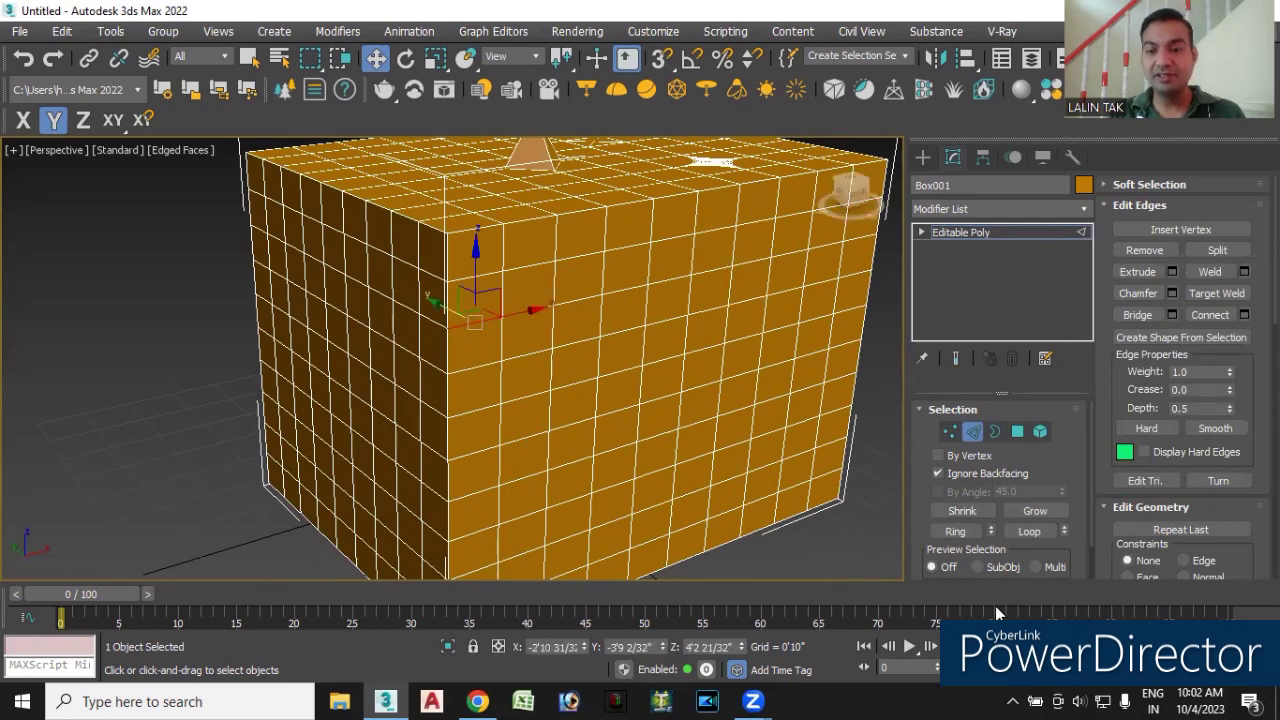
{"action": "left_click", "coordinate": [1030, 531]}
{"action": "mouse_move", "coordinate": [585, 481]}
{"action": "middle_mouse_down", "text": "alt"}
{"action": "mouse_move", "coordinate": [422, 393]}
{"action": "mouse_move", "coordinate": [900, 370]}
{"action": "middle_mouse_up", "text": "alt"}
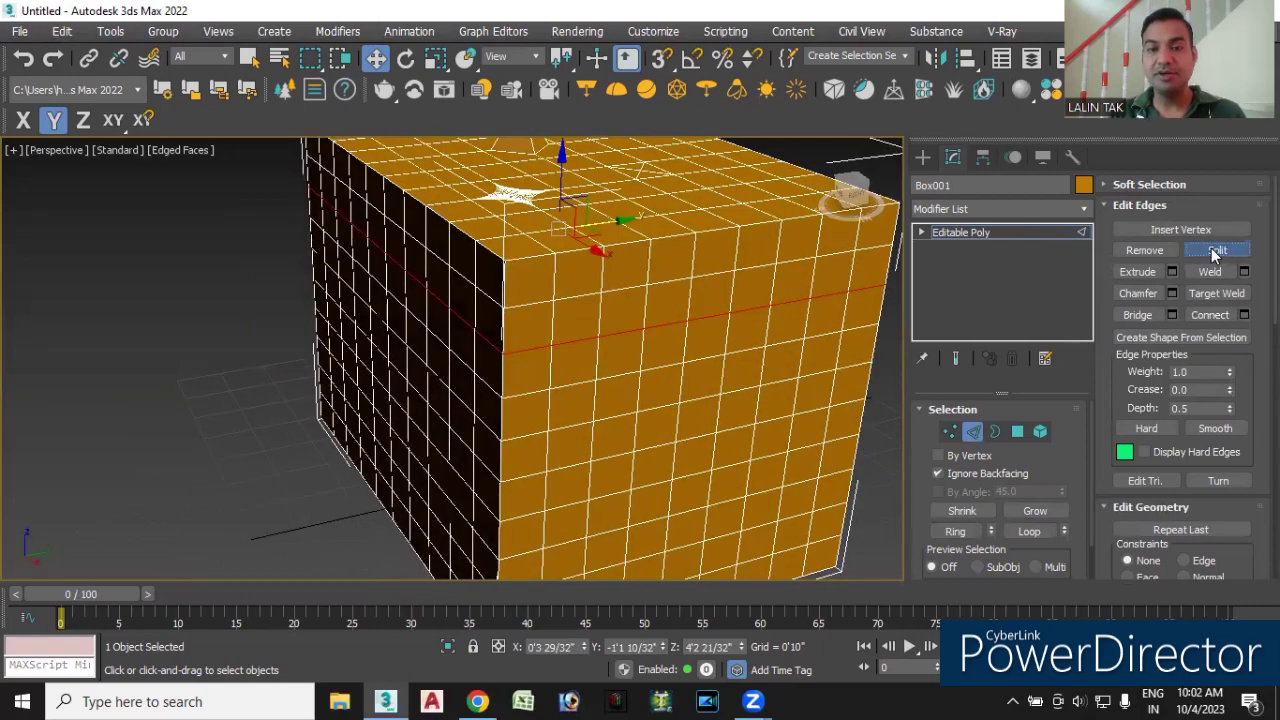
{"action": "middle_click_drag", "start_coordinate": [319, 489], "coordinate": [710, 399], "text": "alt"}
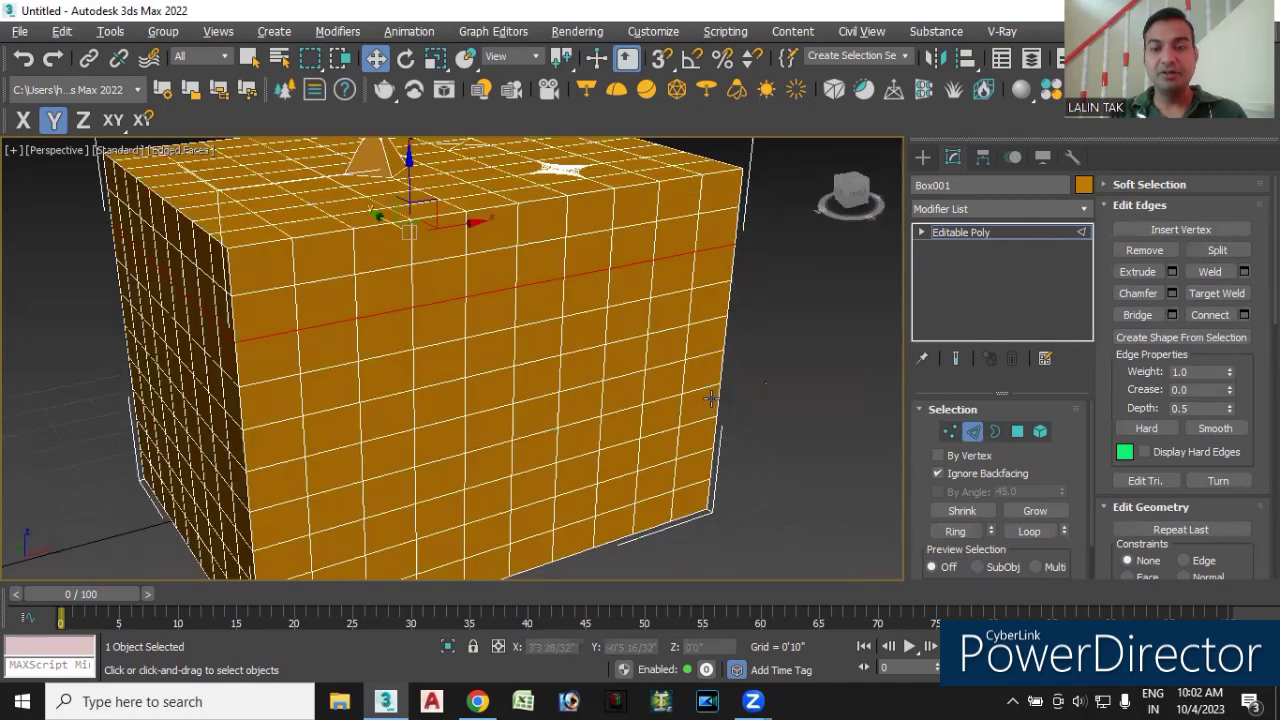
{"action": "left_click", "coordinate": [973, 431]}
{"action": "scroll", "coordinate": [480, 424], "scroll_direction": "down", "scroll_amount": 2}
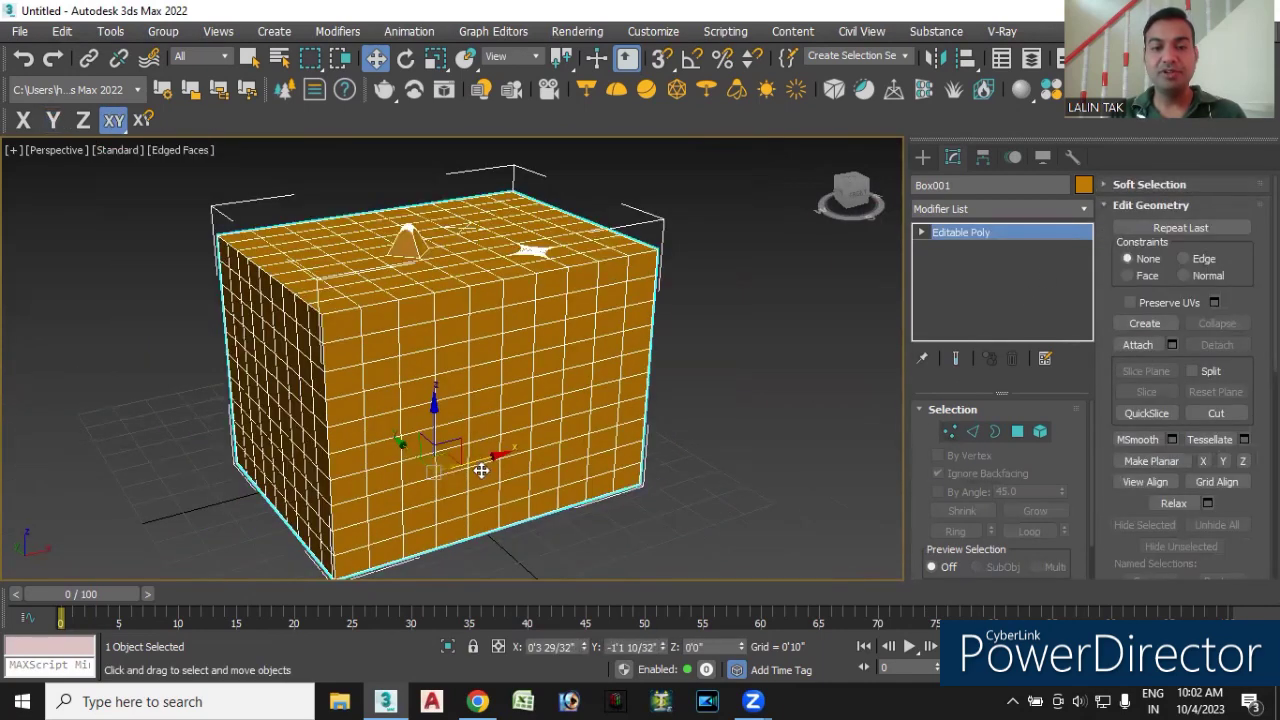
- Slide the box along X, reselect it, and test element selection on its top and body
{"action": "key", "text": "F5"}
{"action": "mouse_move", "coordinate": [491, 459]}
{"action": "left_mouse_down"}
{"action": "mouse_move", "coordinate": [324, 522]}
{"action": "mouse_move", "coordinate": [549, 451]}
{"action": "left_mouse_up"}
{"action": "left_click", "coordinate": [735, 409]}
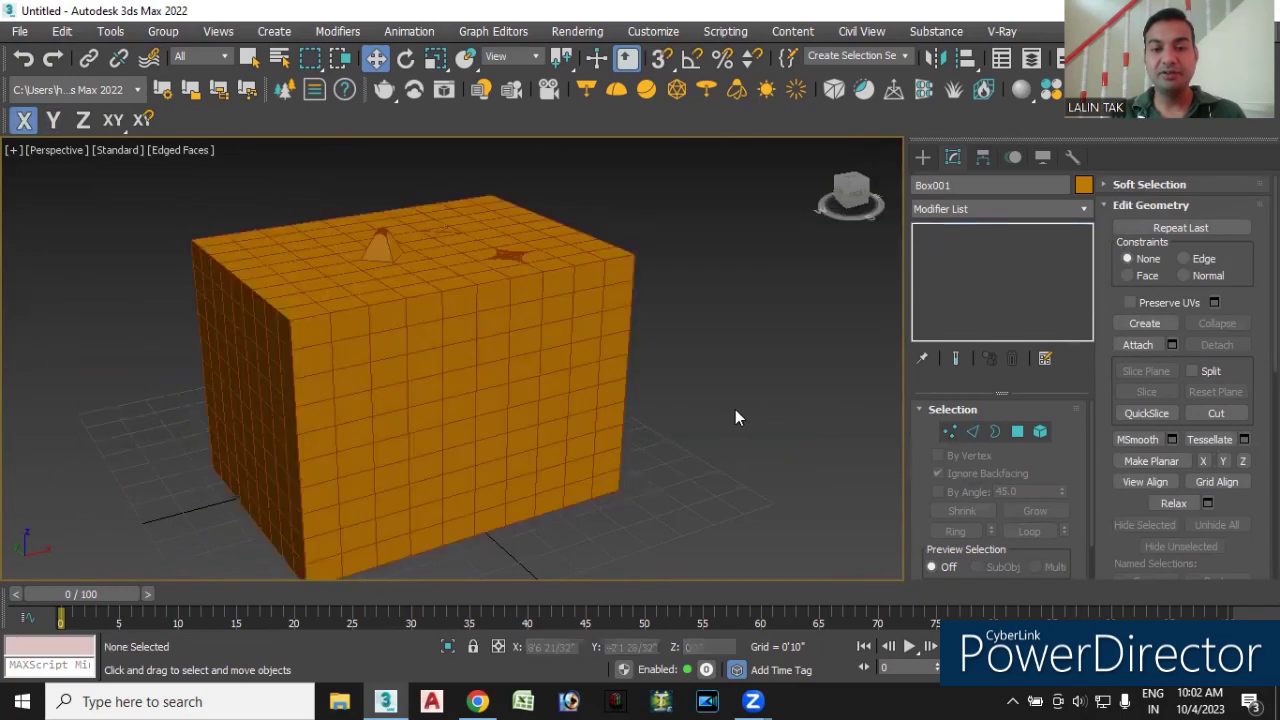
{"action": "left_click", "coordinate": [482, 390]}
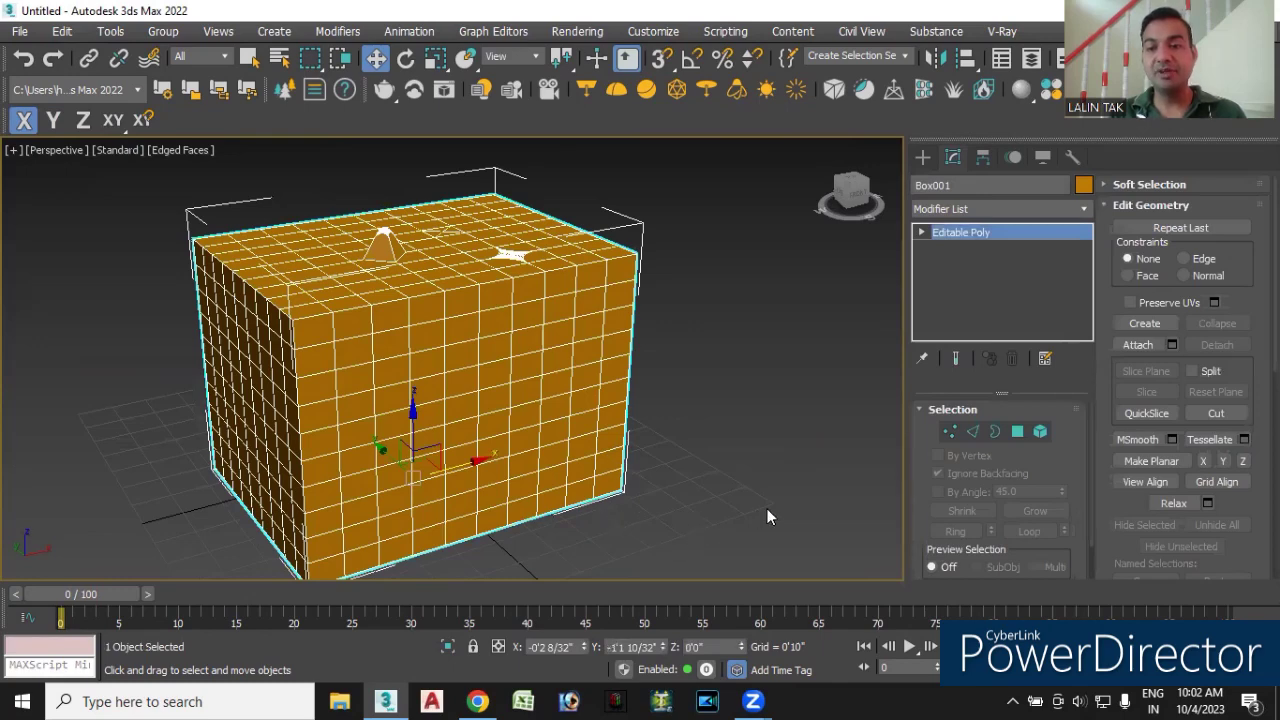
{"action": "left_click", "coordinate": [1041, 436]}
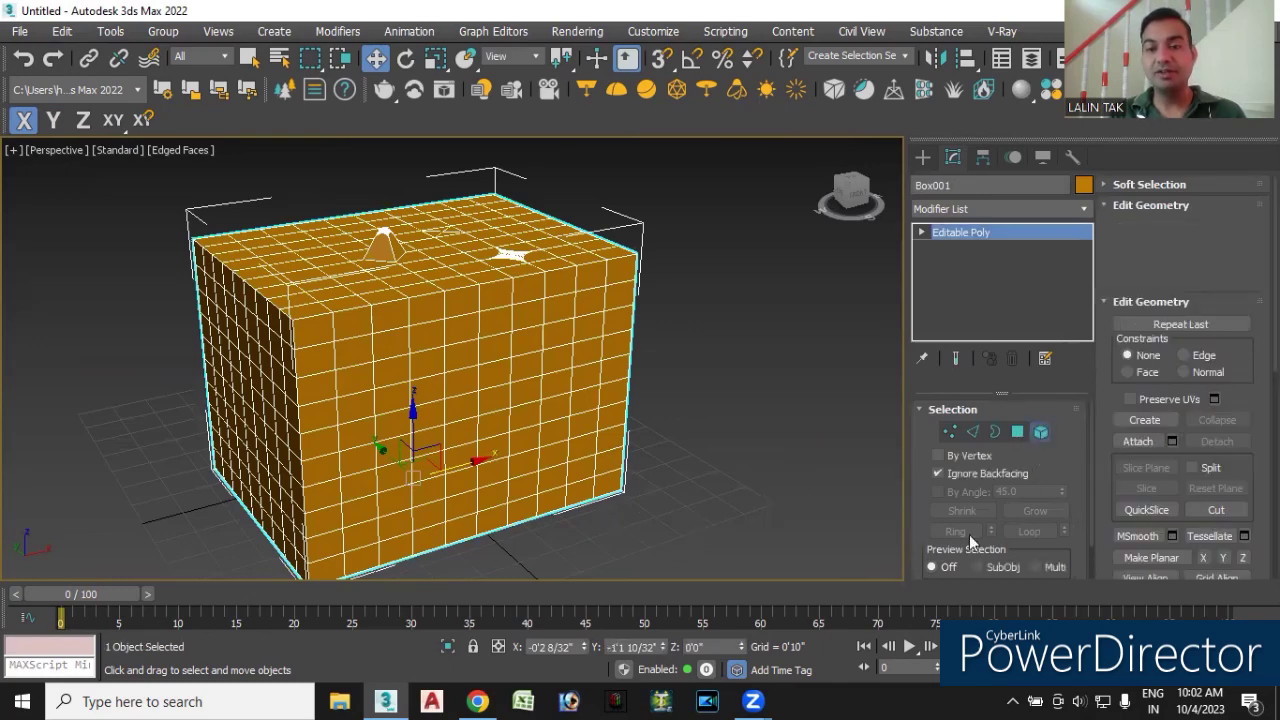
{"action": "left_click", "coordinate": [476, 324]}
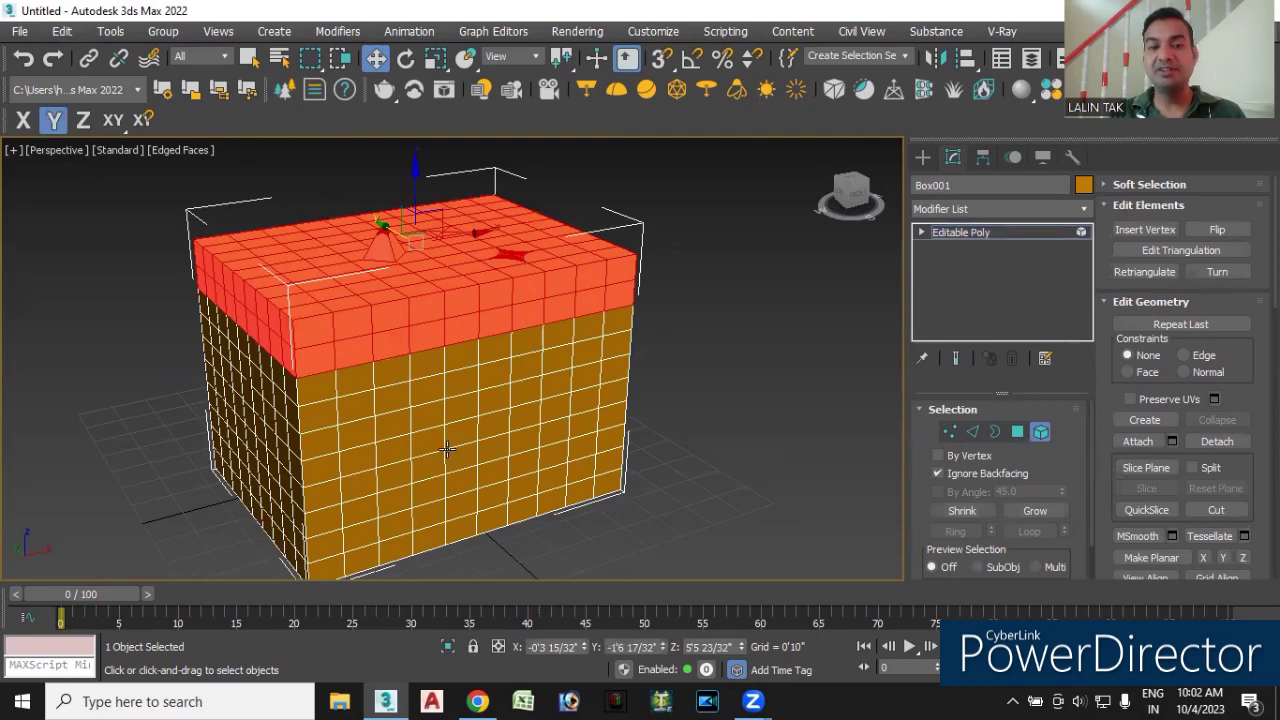
{"action": "left_click", "coordinate": [446, 425]}
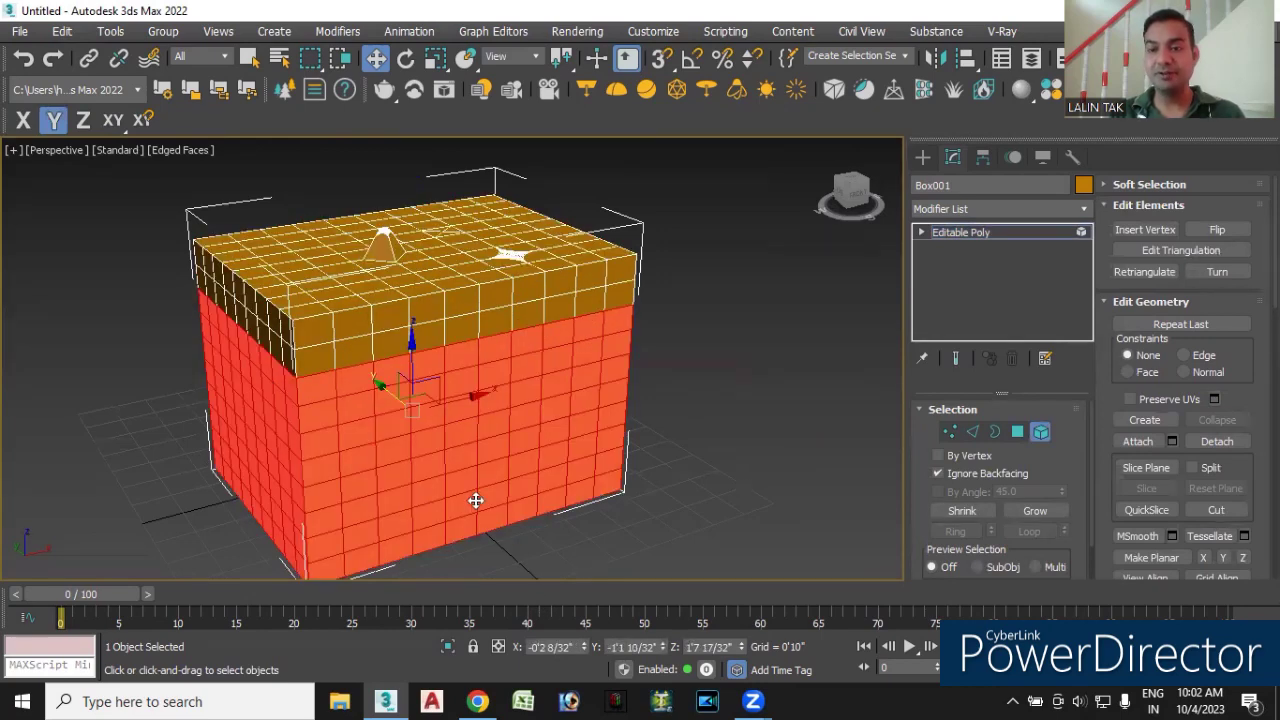
{"action": "left_click", "coordinate": [709, 394]}
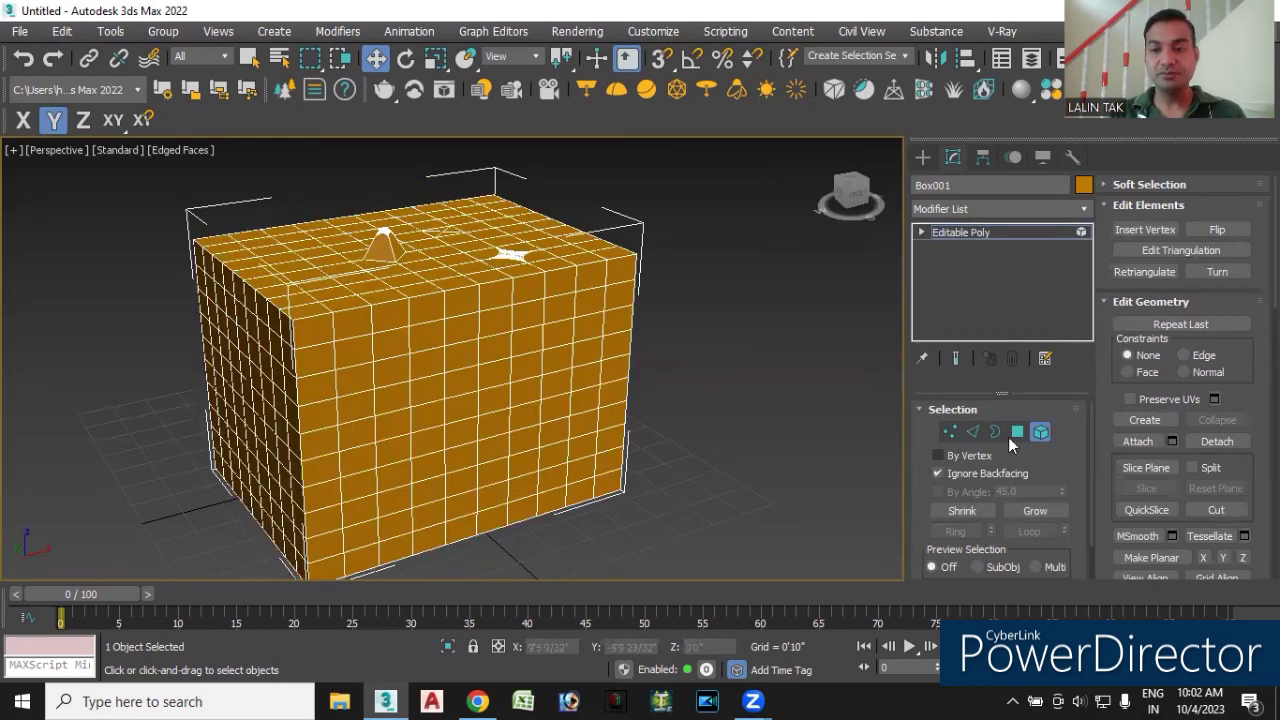
- Raise the top slab element up along Z as a lid, then return to Edge level
{"action": "middle_click_drag", "start_coordinate": [612, 489], "coordinate": [731, 477], "text": "alt"}
{"action": "left_click", "coordinate": [603, 423]}
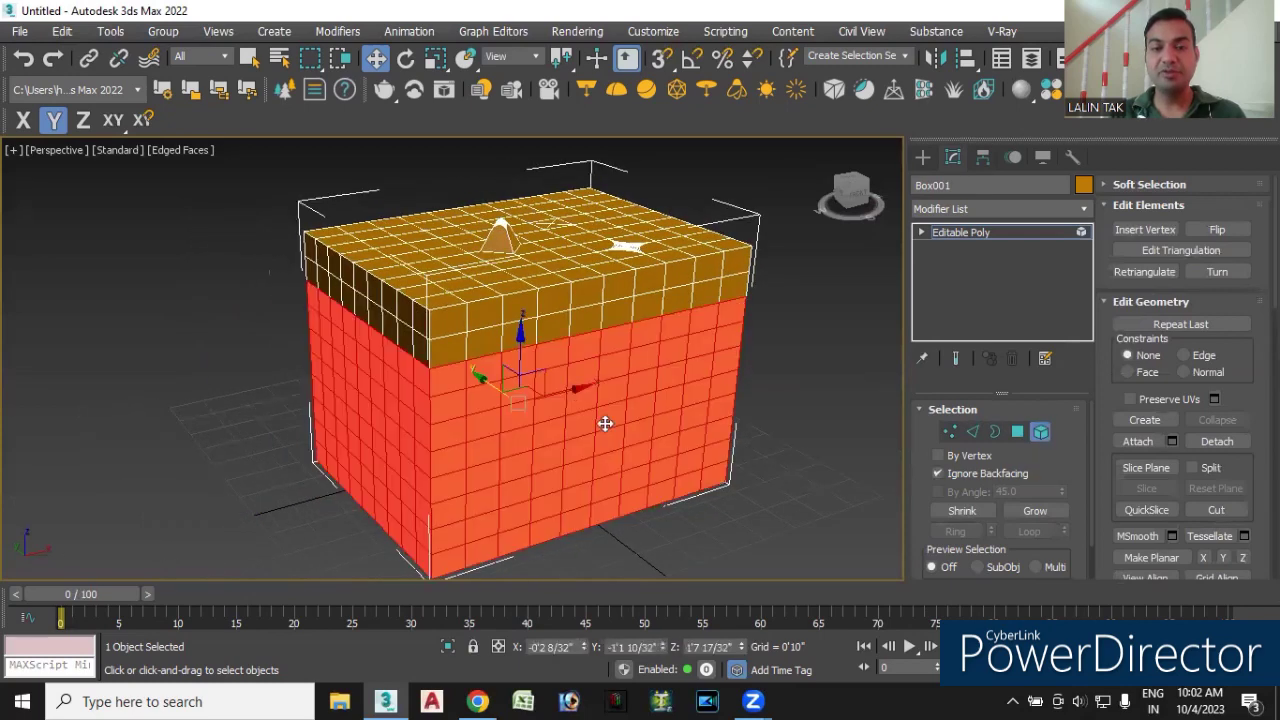
{"action": "left_click", "coordinate": [572, 297]}
{"action": "left_click_drag", "start_coordinate": [534, 168], "coordinate": [530, 100]}
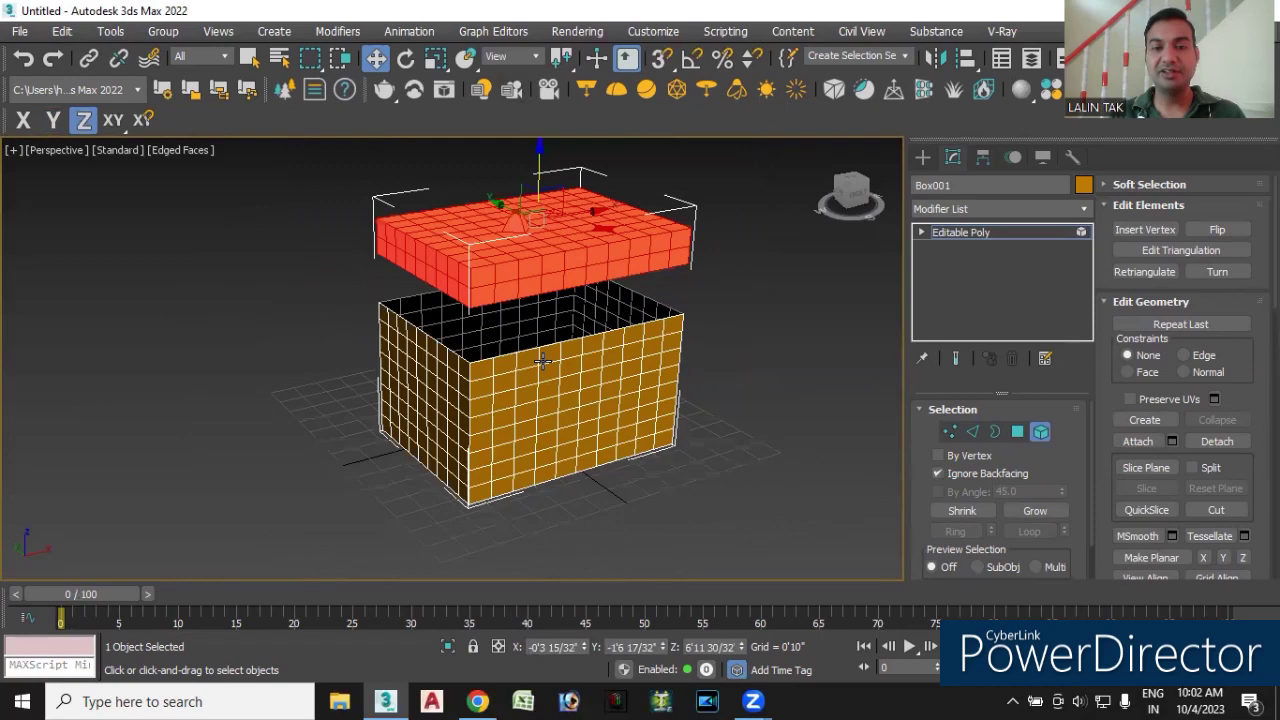
{"action": "scroll", "coordinate": [519, 432], "scroll_direction": "down", "scroll_amount": 2}
{"action": "mouse_move", "coordinate": [548, 518]}
{"action": "middle_mouse_down", "text": "alt"}
{"action": "mouse_move", "coordinate": [645, 523]}
{"action": "mouse_move", "coordinate": [703, 500]}
{"action": "mouse_move", "coordinate": [699, 532]}
{"action": "mouse_move", "coordinate": [720, 531]}
{"action": "middle_mouse_up", "text": "alt"}
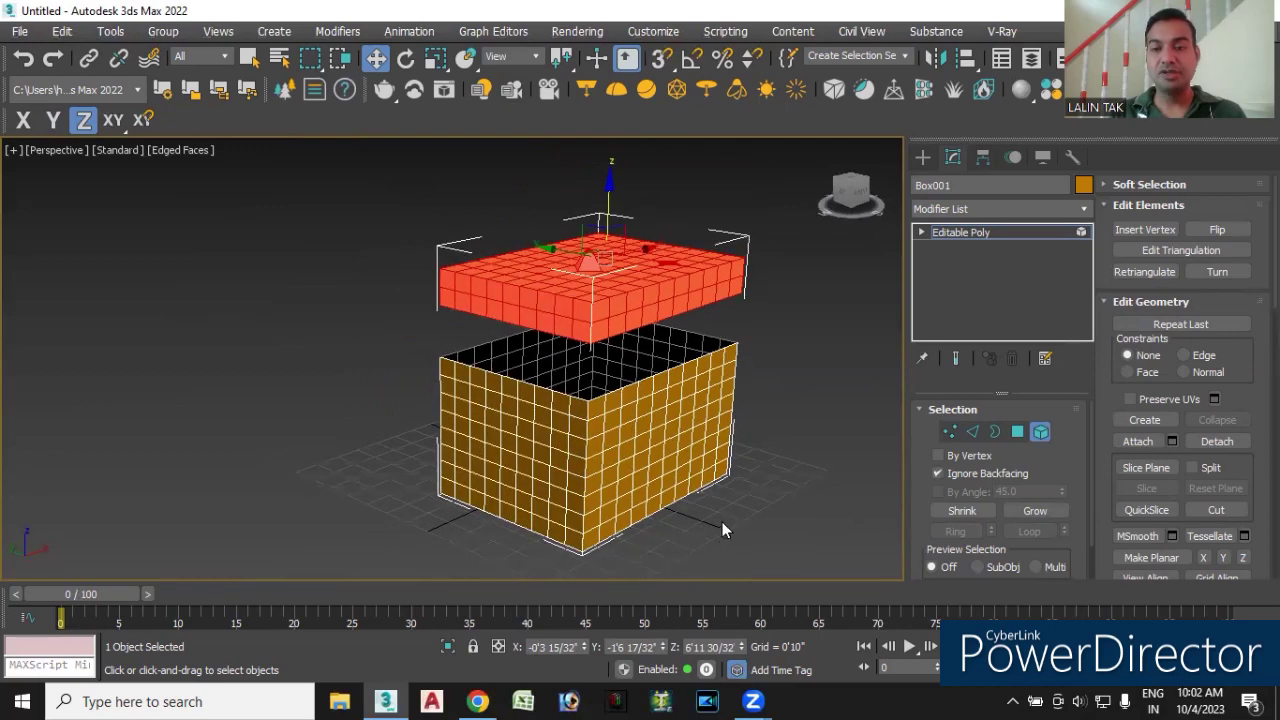
{"action": "left_click", "coordinate": [772, 495]}
{"action": "left_click", "coordinate": [974, 431]}
{"action": "mouse_move", "coordinate": [772, 531]}
{"action": "middle_mouse_down", "text": "alt"}
{"action": "mouse_move", "coordinate": [731, 506]}
{"action": "mouse_move", "coordinate": [647, 546]}
{"action": "middle_mouse_up", "text": "alt"}
{"action": "scroll", "coordinate": [647, 544], "scroll_direction": "up", "scroll_amount": 1}
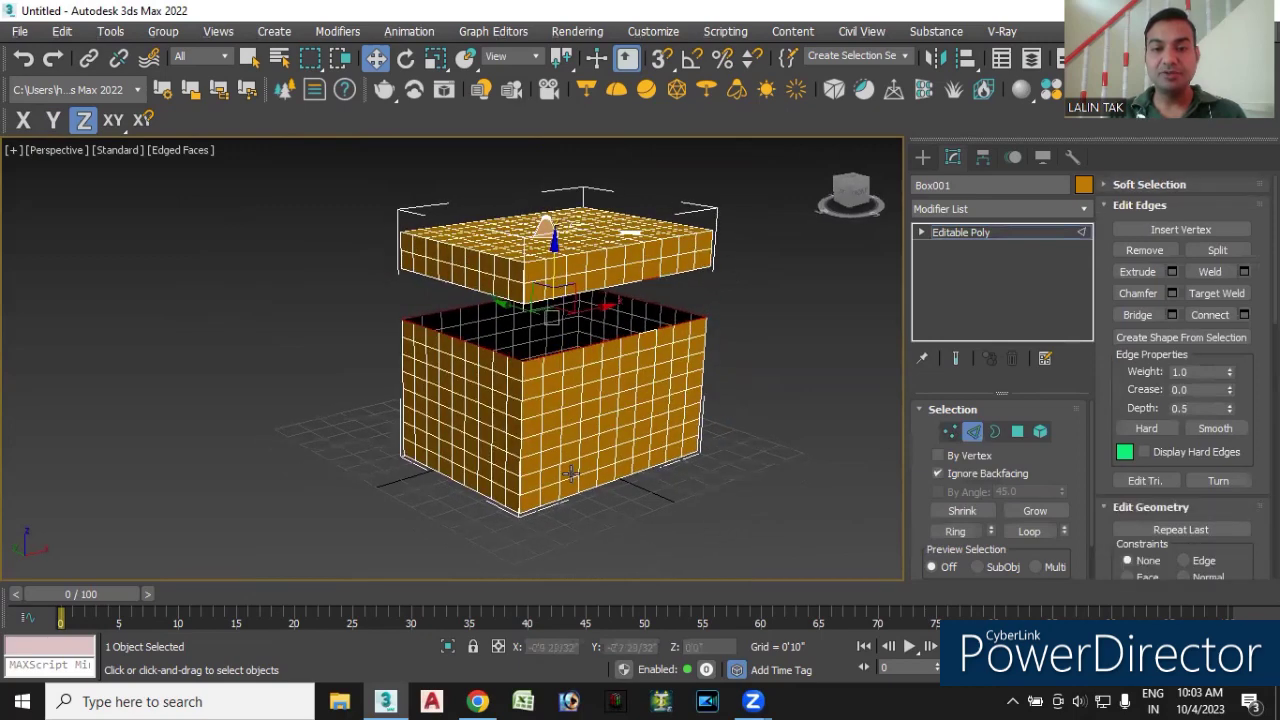
- Extrude an edge on the lid's top surface to a height of 0'11 28/32"
{"action": "scroll", "coordinate": [647, 544], "scroll_direction": "up", "scroll_amount": 2}
{"action": "scroll", "coordinate": [647, 544], "scroll_direction": "up", "scroll_amount": 2}
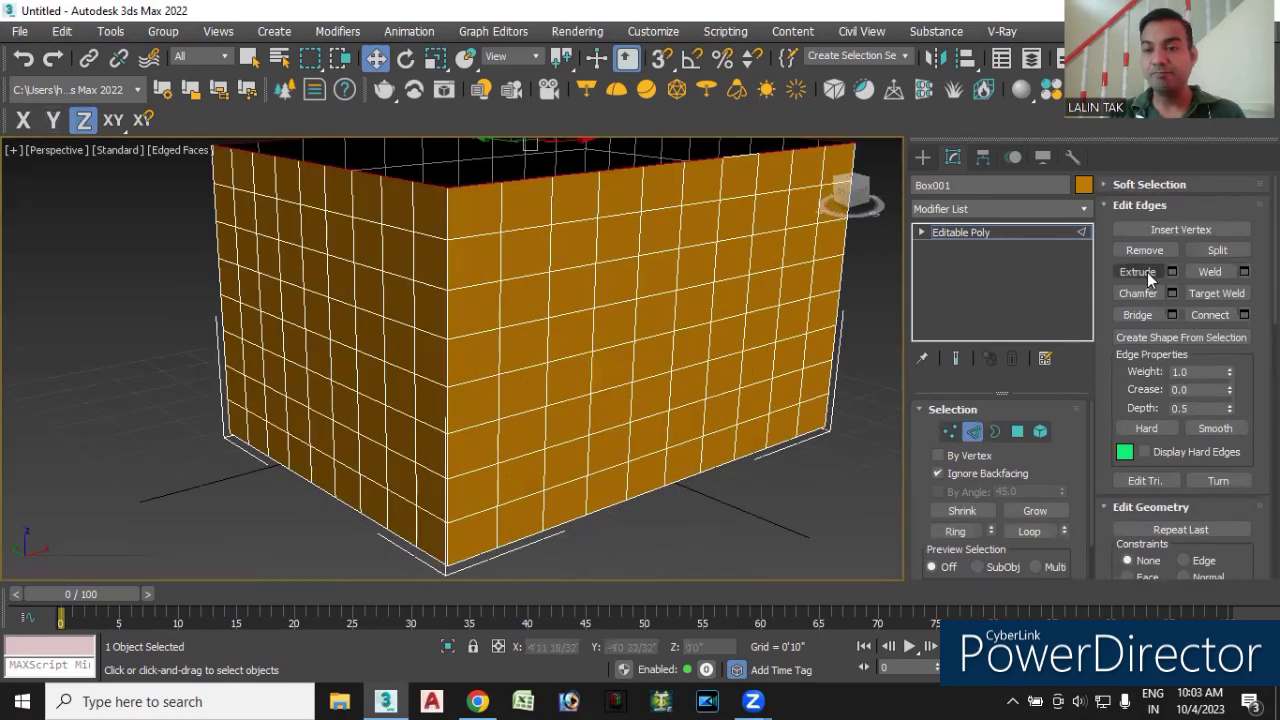
{"action": "scroll", "coordinate": [686, 332], "scroll_direction": "down", "scroll_amount": 2}
{"action": "middle_click_drag", "start_coordinate": [690, 319], "coordinate": [560, 523], "text": "alt"}
{"action": "scroll", "coordinate": [533, 301], "scroll_direction": "up", "scroll_amount": 2}
{"action": "scroll", "coordinate": [533, 301], "scroll_direction": "up", "scroll_amount": 2}
{"action": "scroll", "coordinate": [533, 301], "scroll_direction": "up", "scroll_amount": 2}
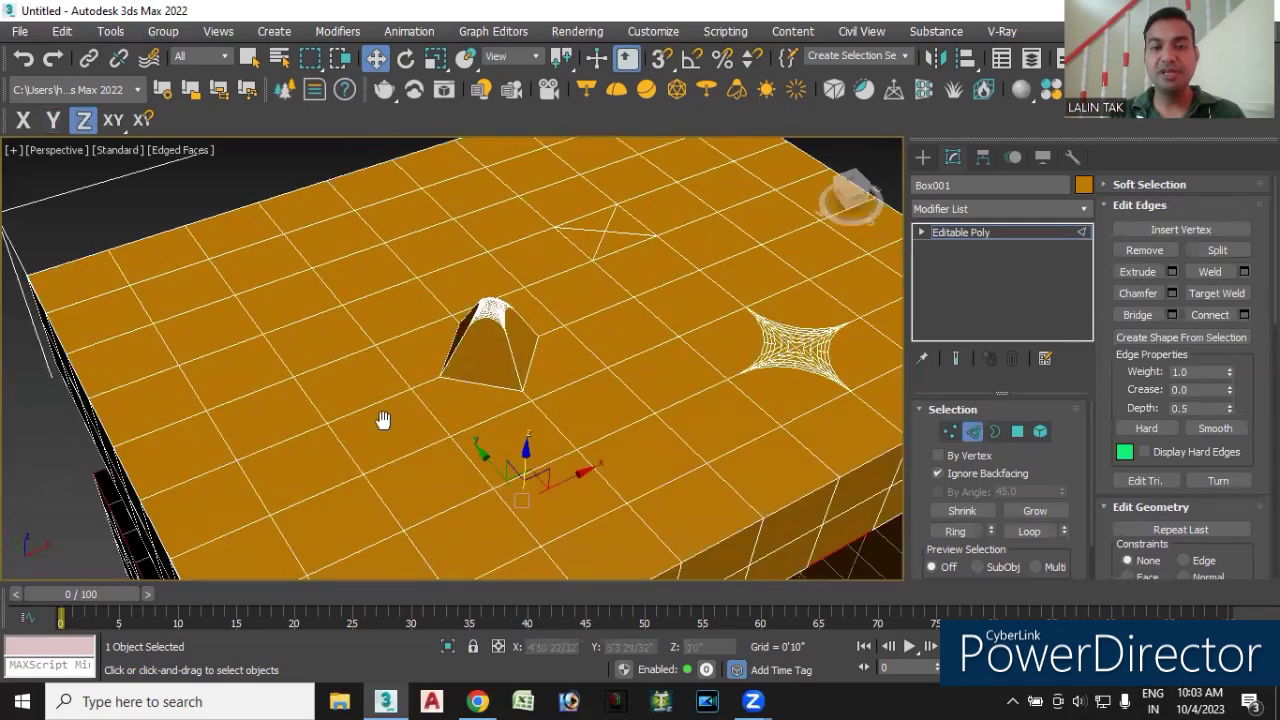
{"action": "middle_click_drag", "start_coordinate": [406, 409], "coordinate": [400, 472]}
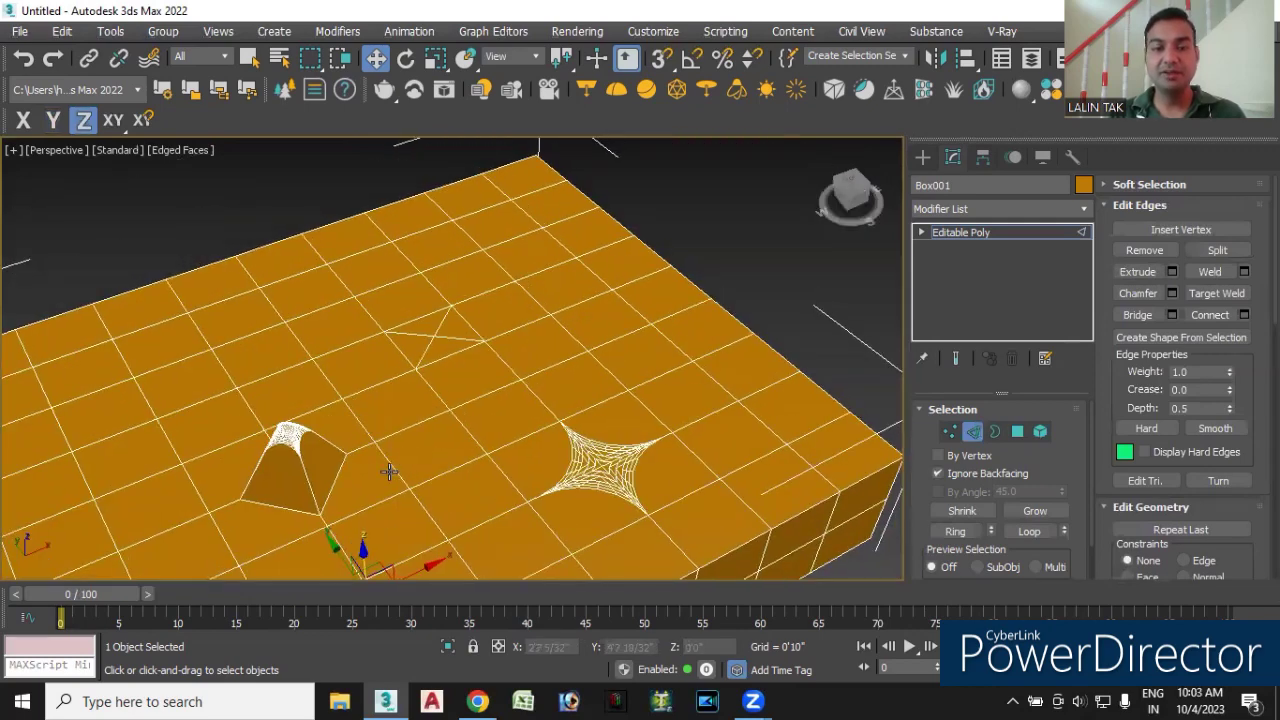
{"action": "left_click", "coordinate": [474, 398]}
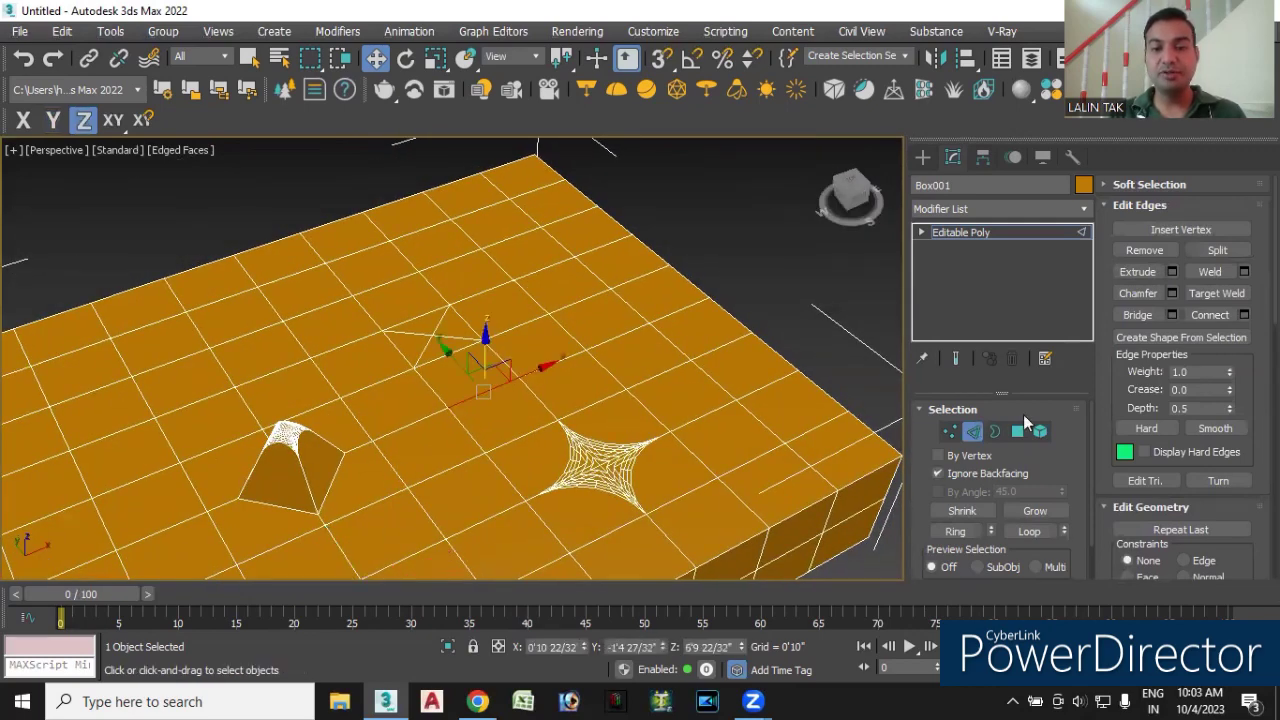
{"action": "left_click", "coordinate": [1172, 270]}
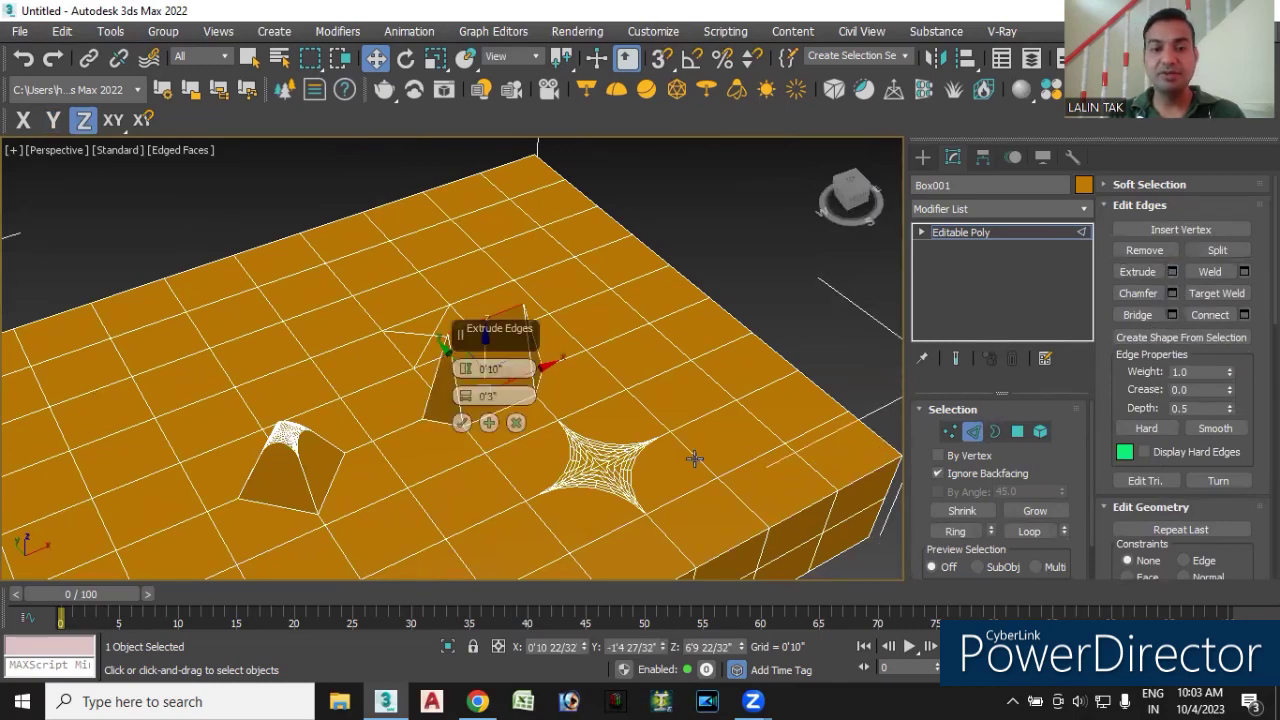
{"action": "middle_click_drag", "start_coordinate": [708, 459], "coordinate": [627, 438], "text": "alt"}
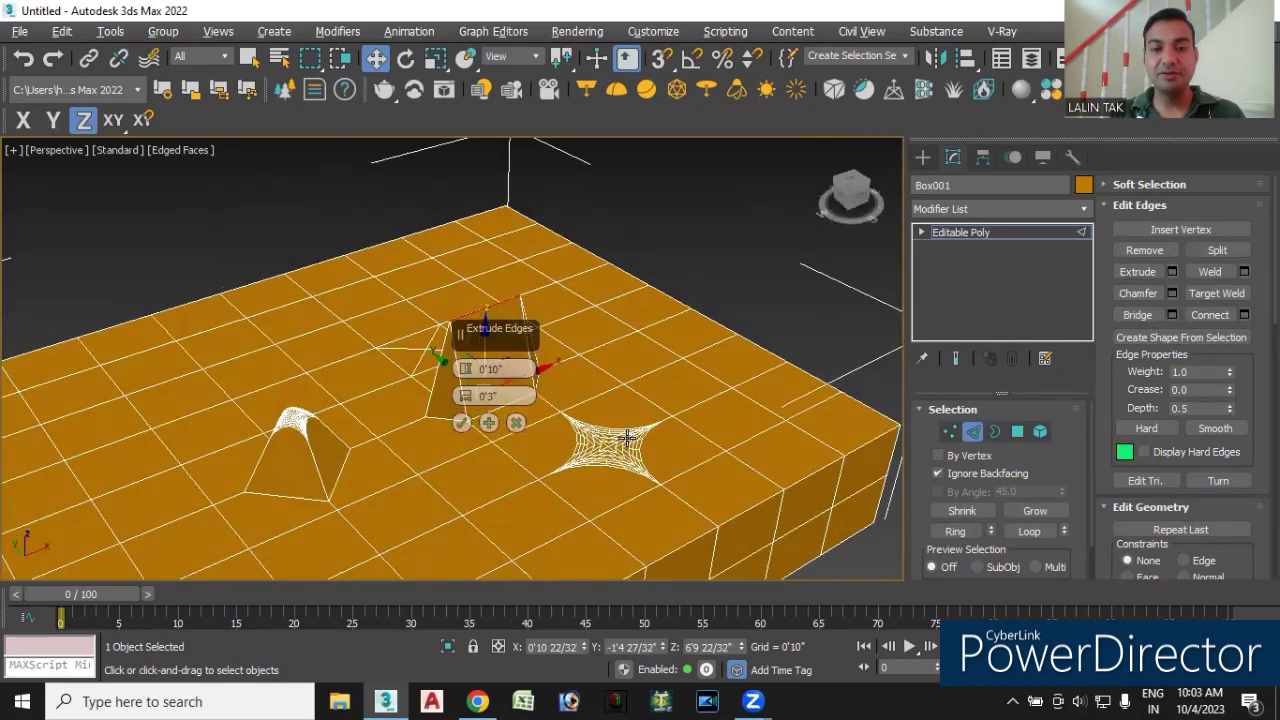
{"action": "left_click_drag", "start_coordinate": [467, 366], "coordinate": [460, 388]}
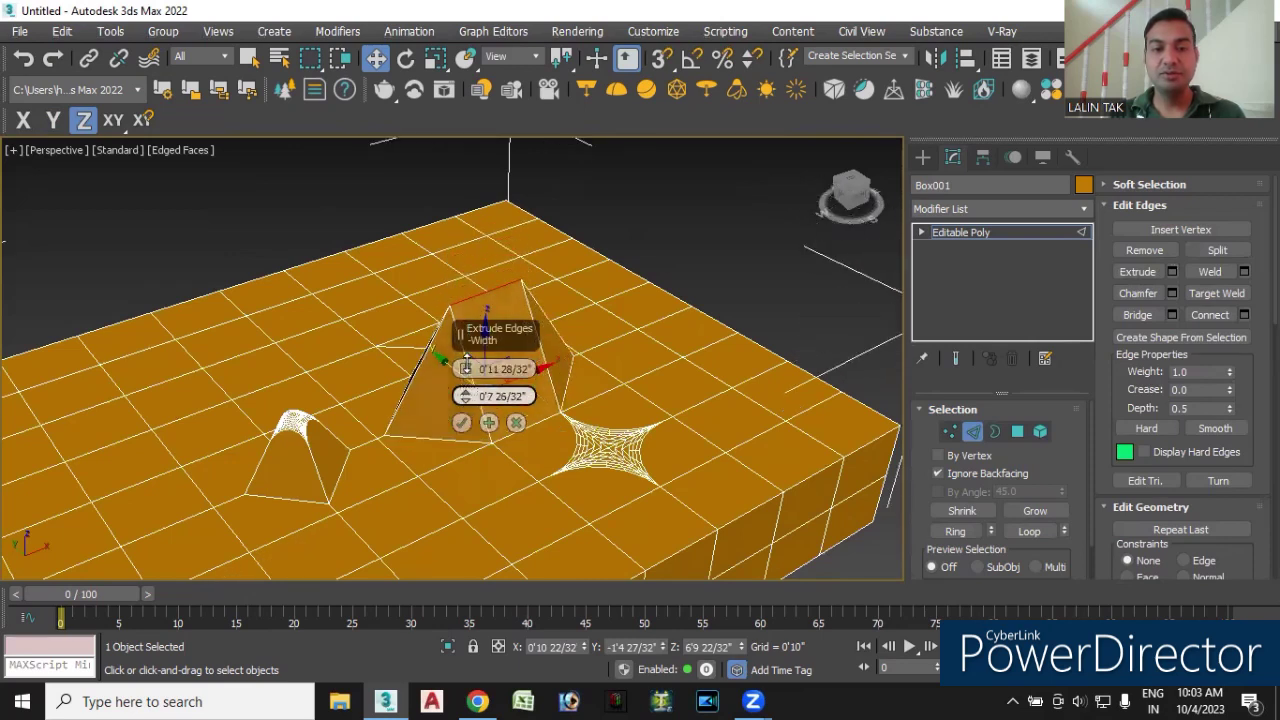
{"action": "left_click", "coordinate": [461, 424]}
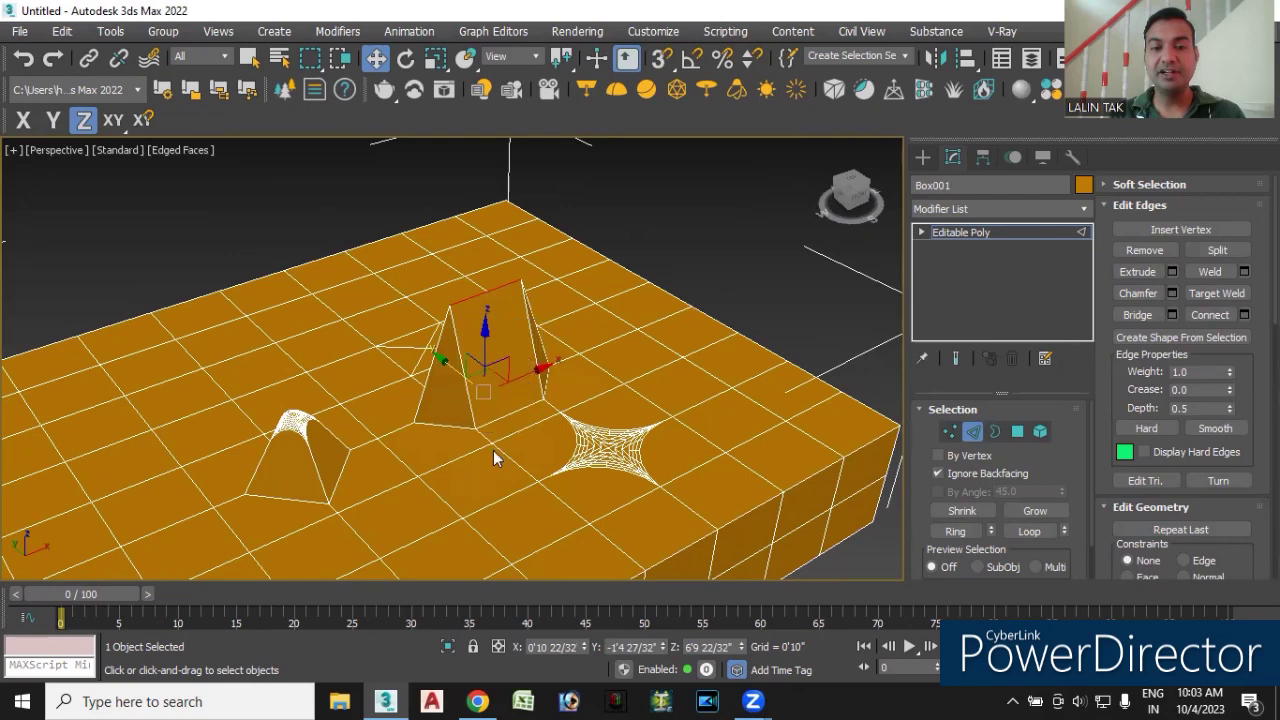
- Select the ridge edge of the new tent-shaped extrusion for chamfering
{"action": "left_click", "coordinate": [602, 370]}
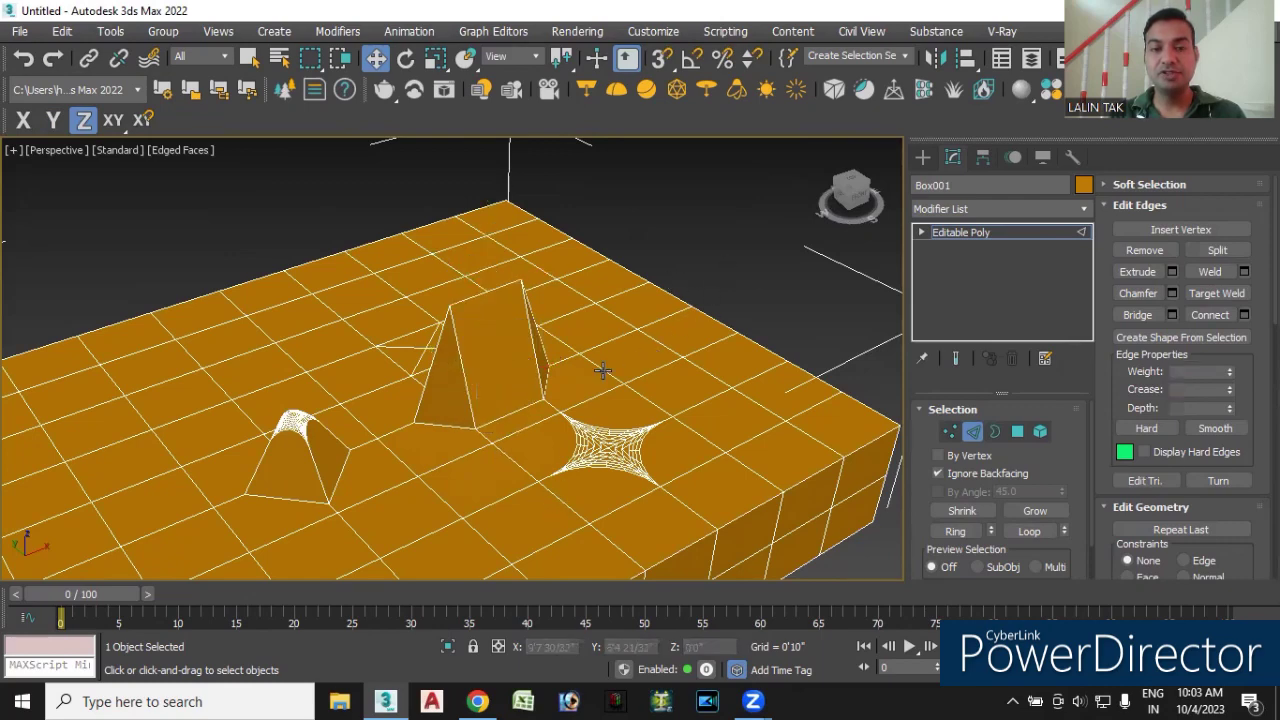
{"action": "mouse_move", "coordinate": [484, 353]}
{"action": "middle_mouse_down", "text": "alt"}
{"action": "mouse_move", "coordinate": [500, 394]}
{"action": "mouse_move", "coordinate": [477, 446]}
{"action": "middle_mouse_up", "text": "alt"}
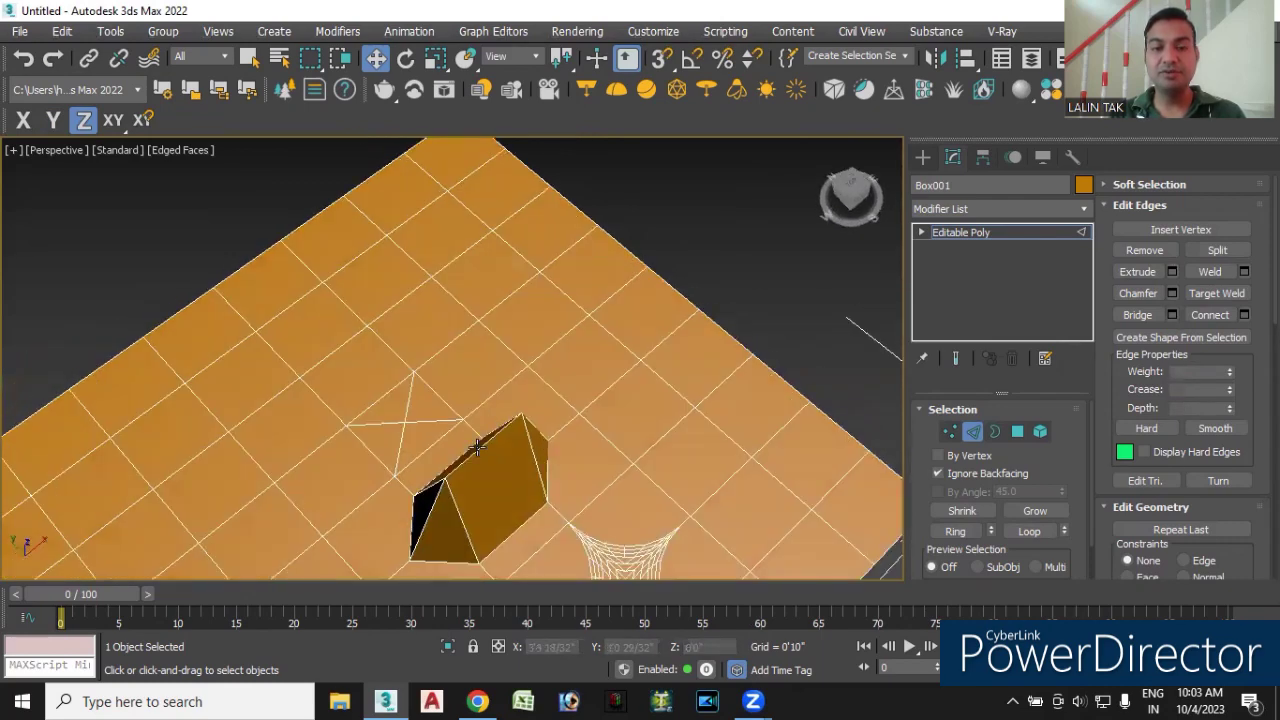
{"action": "left_click", "coordinate": [478, 452]}
{"action": "middle_click_drag", "start_coordinate": [500, 515], "coordinate": [505, 470], "text": "alt"}
{"action": "left_click", "coordinate": [1172, 293]}
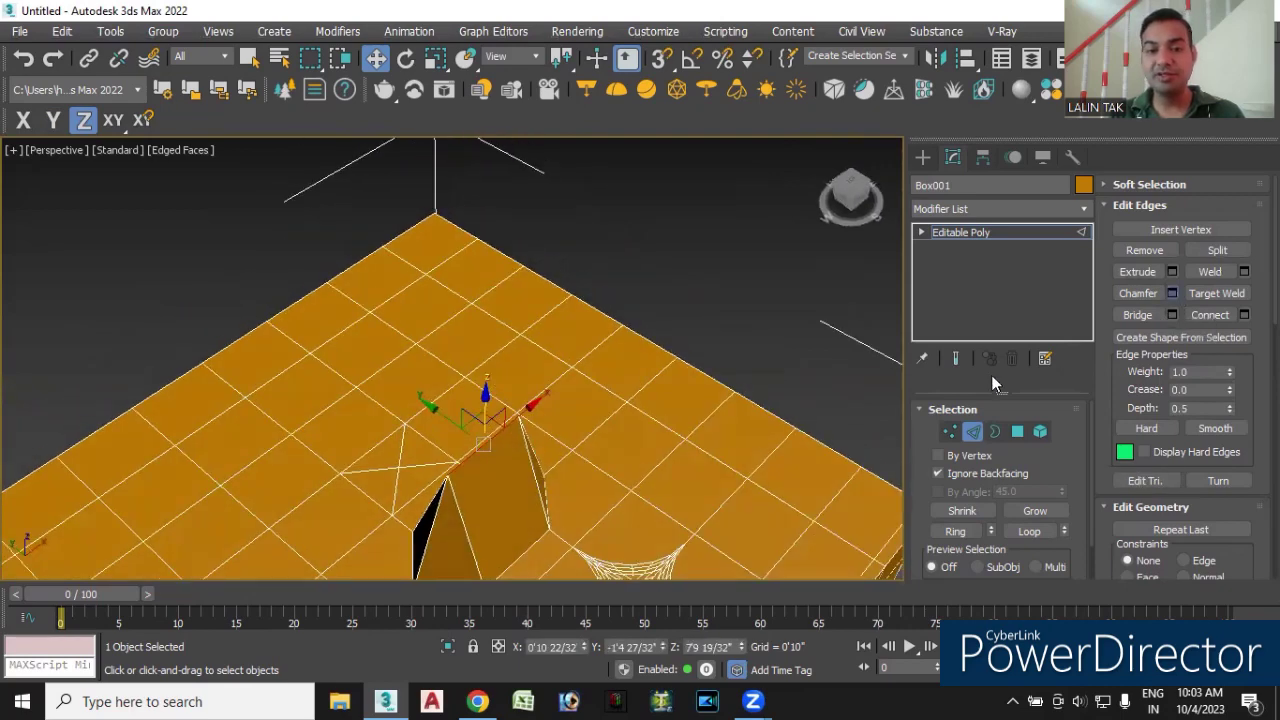
- Chamfer the tent ridge by 0'5 11/32" with 5 segments and adjusted depth
{"action": "mouse_move", "coordinate": [559, 480]}
{"action": "middle_mouse_down", "text": "alt"}
{"action": "mouse_move", "coordinate": [617, 349]}
{"action": "mouse_move", "coordinate": [586, 414]}
{"action": "middle_mouse_up", "text": "alt"}
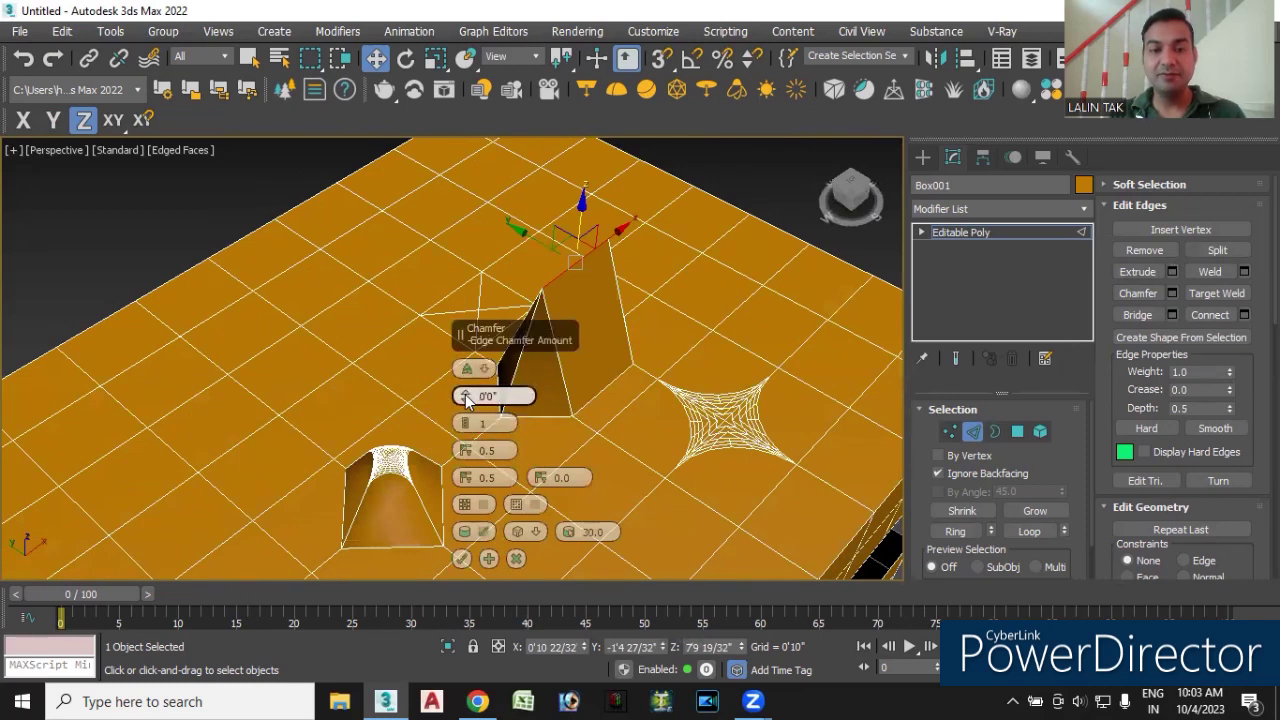
{"action": "left_click_drag", "start_coordinate": [467, 397], "coordinate": [473, 363]}
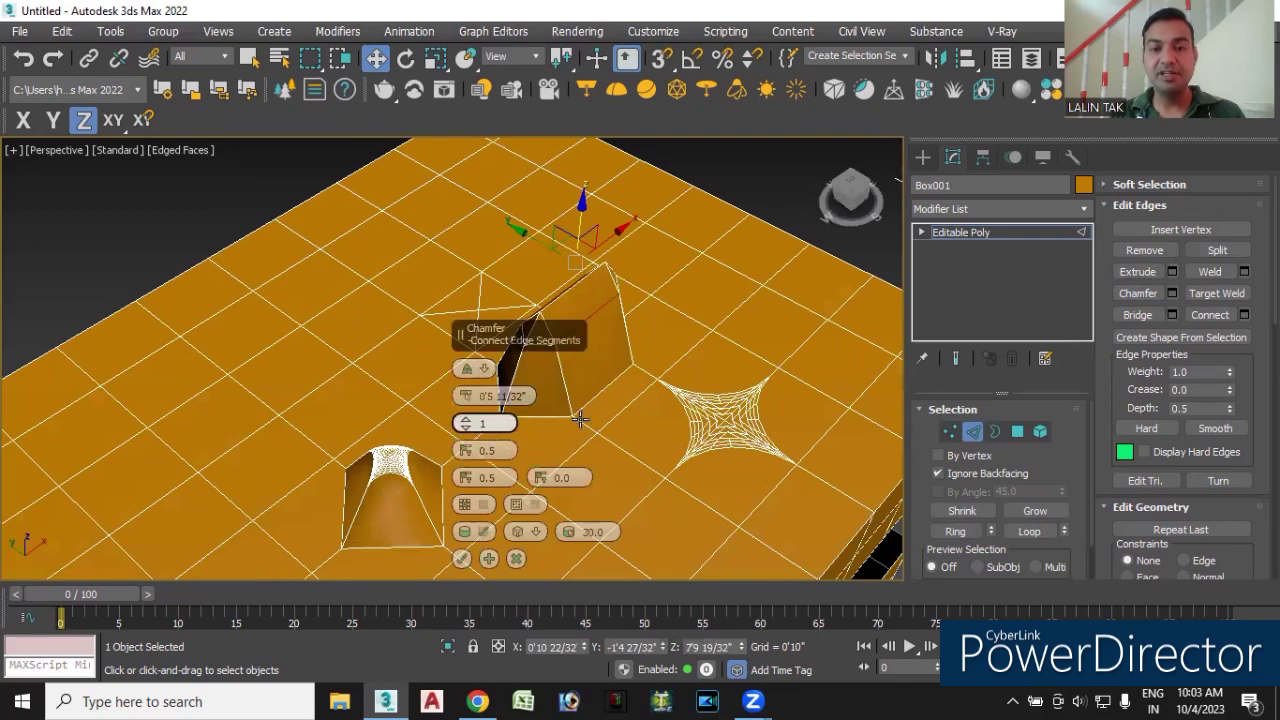
{"action": "scroll", "coordinate": [705, 355], "scroll_direction": "up", "scroll_amount": 3}
{"action": "scroll", "coordinate": [710, 358], "scroll_direction": "up", "scroll_amount": 2}
{"action": "scroll", "coordinate": [714, 364], "scroll_direction": "up", "scroll_amount": 2}
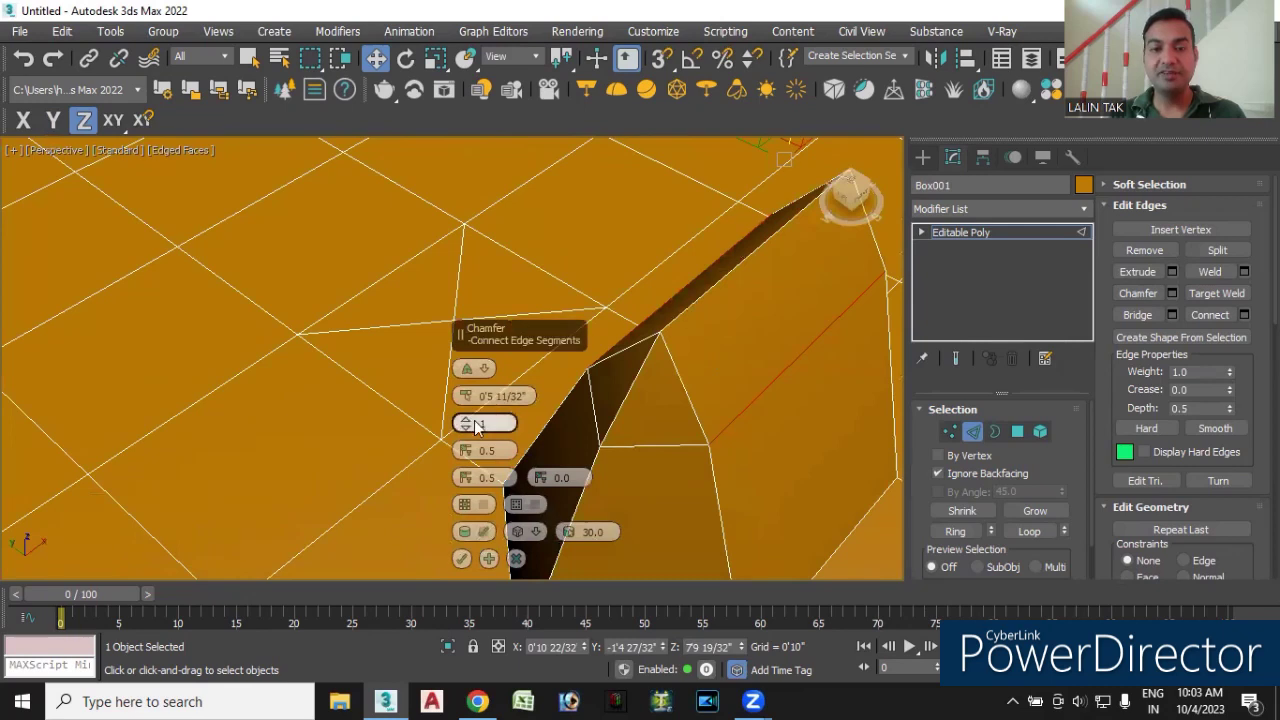
{"action": "scroll", "coordinate": [464, 424], "scroll_direction": "up", "scroll_amount": 1}
{"action": "scroll", "coordinate": [463, 424], "scroll_direction": "up", "scroll_amount": 1}
{"action": "scroll", "coordinate": [463, 424], "scroll_direction": "up", "scroll_amount": 1}
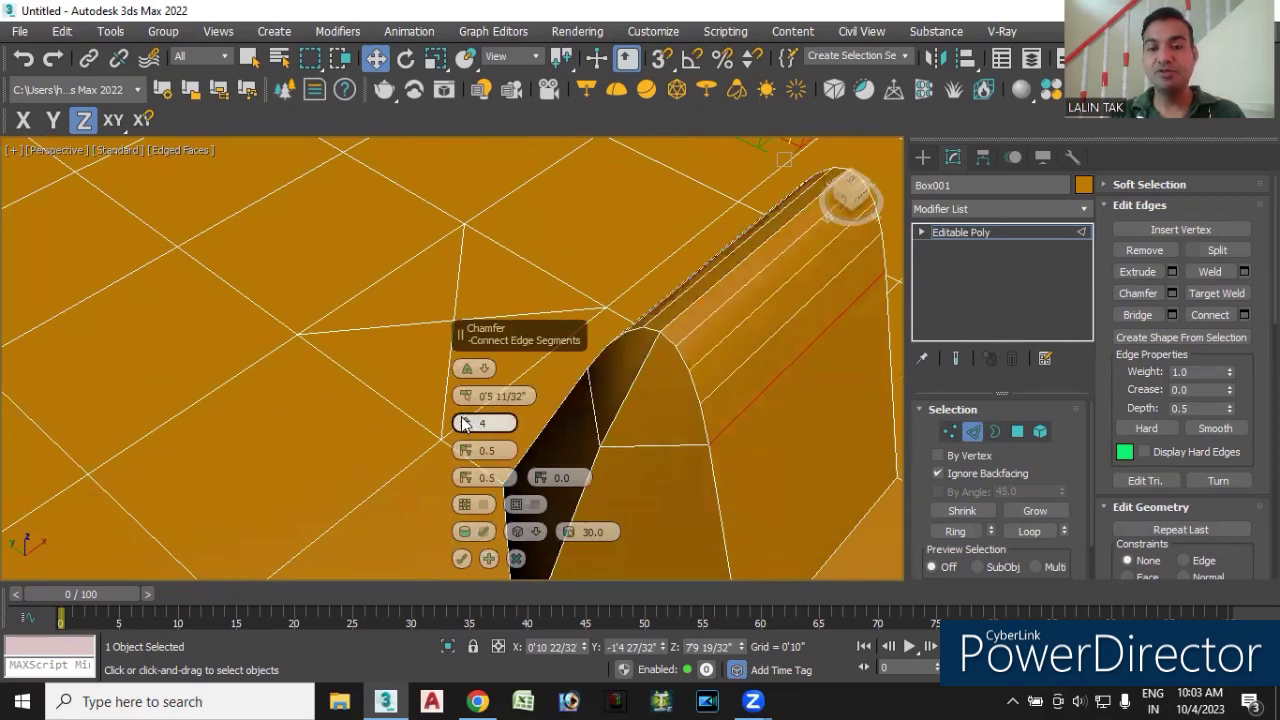
{"action": "scroll", "coordinate": [463, 424], "scroll_direction": "up", "scroll_amount": 1}
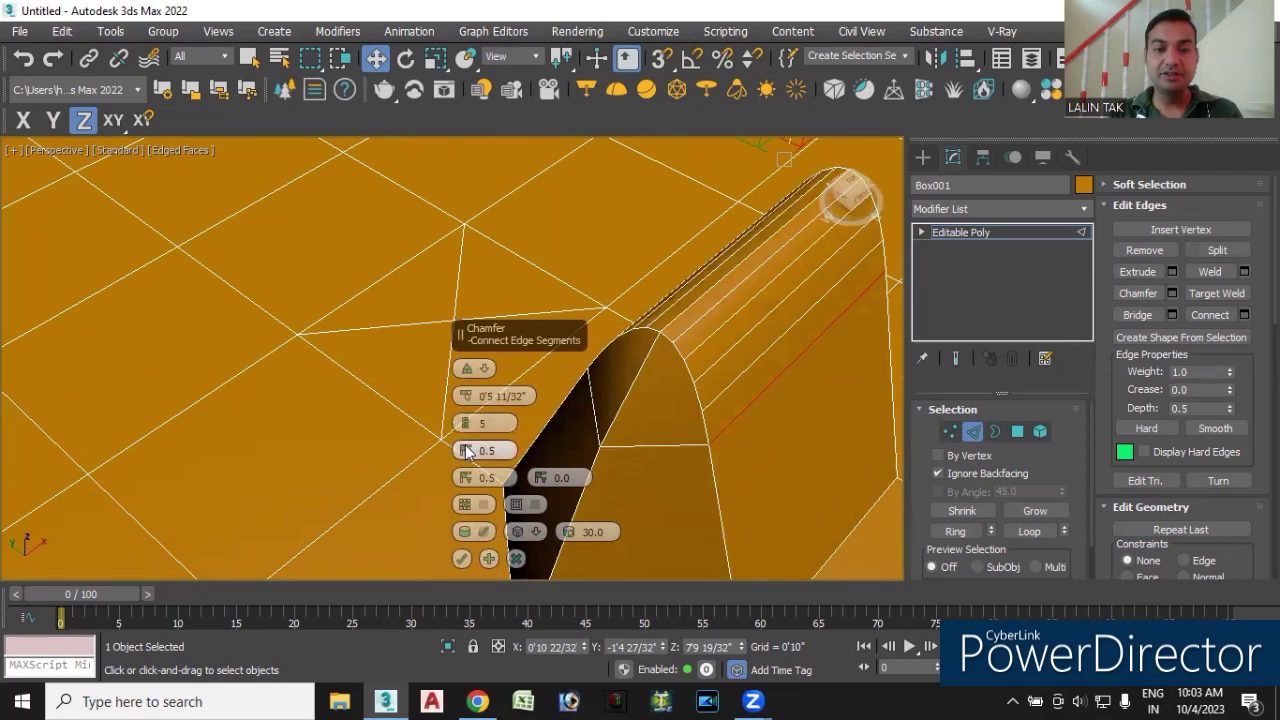
{"action": "left_click_drag", "start_coordinate": [466, 451], "coordinate": [472, 484]}
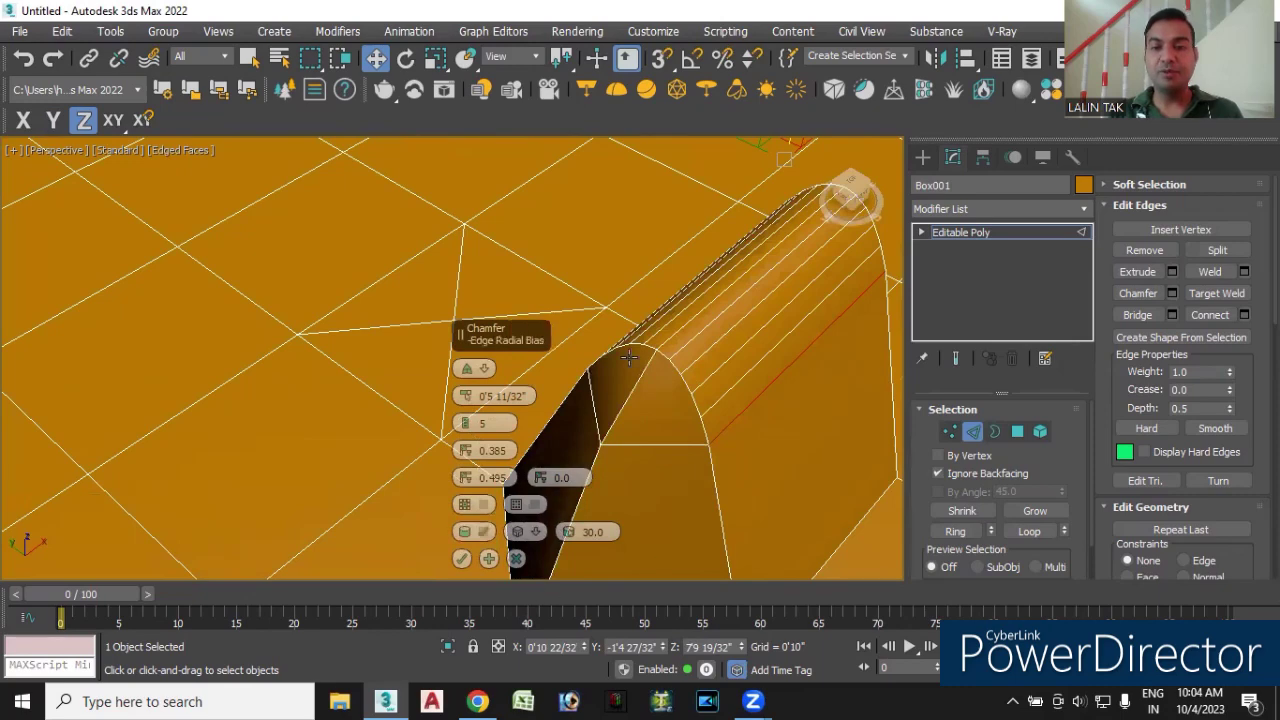
{"action": "scroll", "coordinate": [624, 352], "scroll_direction": "down", "scroll_amount": 3}
{"action": "scroll", "coordinate": [624, 352], "scroll_direction": "down", "scroll_amount": 2}
{"action": "scroll", "coordinate": [622, 352], "scroll_direction": "down", "scroll_amount": 2}
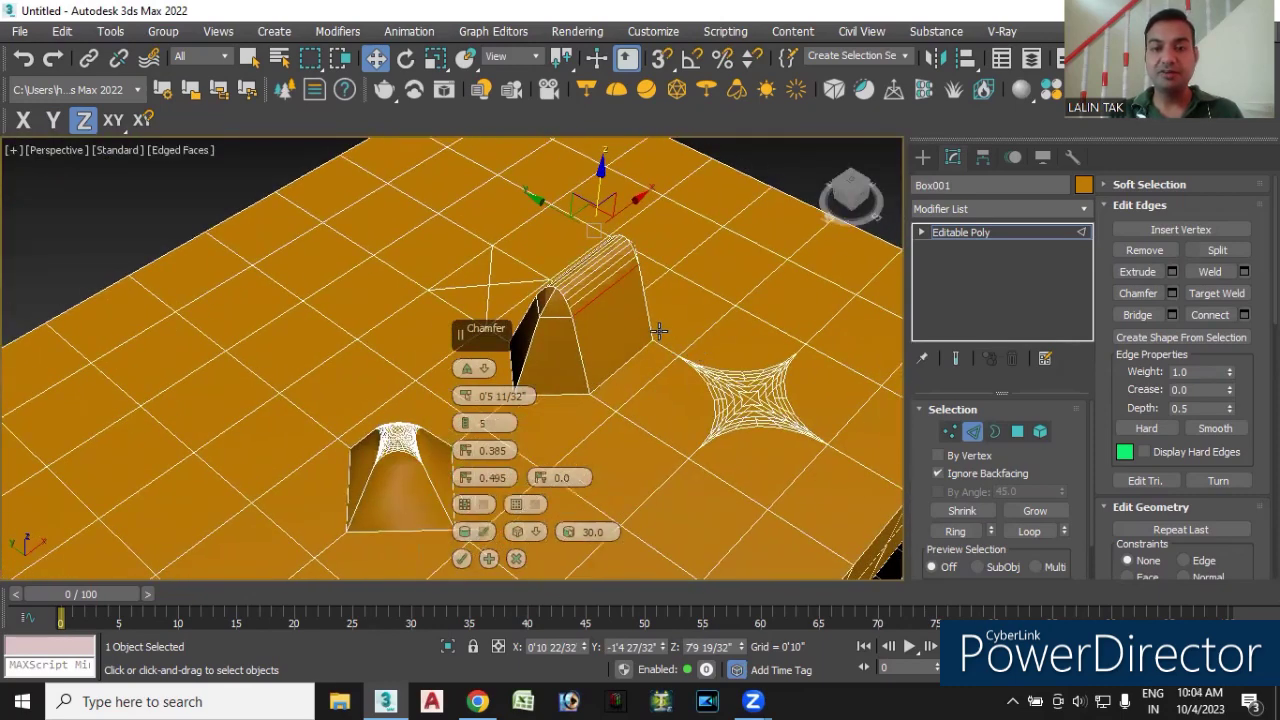
{"action": "scroll", "coordinate": [622, 352], "scroll_direction": "down", "scroll_amount": 3}
{"action": "scroll", "coordinate": [600, 360], "scroll_direction": "down", "scroll_amount": 2}
{"action": "scroll", "coordinate": [497, 372], "scroll_direction": "down", "scroll_amount": 1}
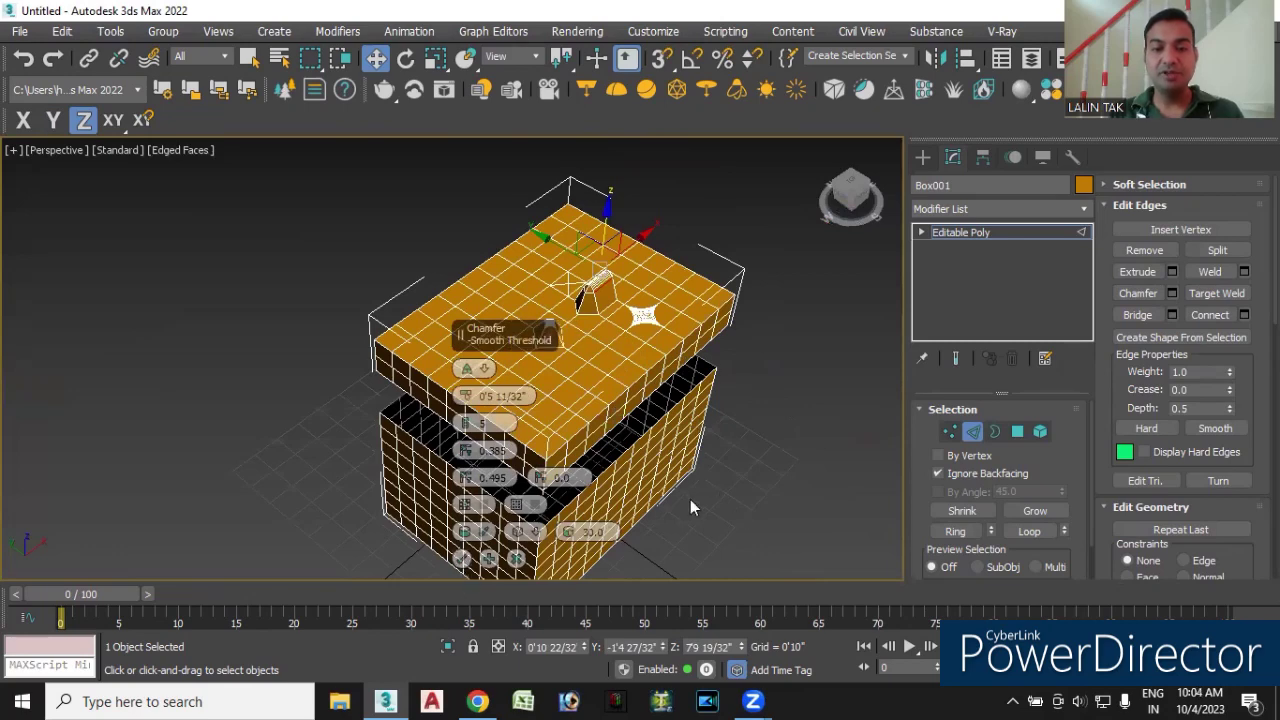
{"action": "left_click", "coordinate": [462, 558]}
- Orbit and zoom around the box and lid to inspect the bevelled ridge
{"action": "middle_click_drag", "start_coordinate": [748, 497], "coordinate": [740, 440], "text": "alt"}
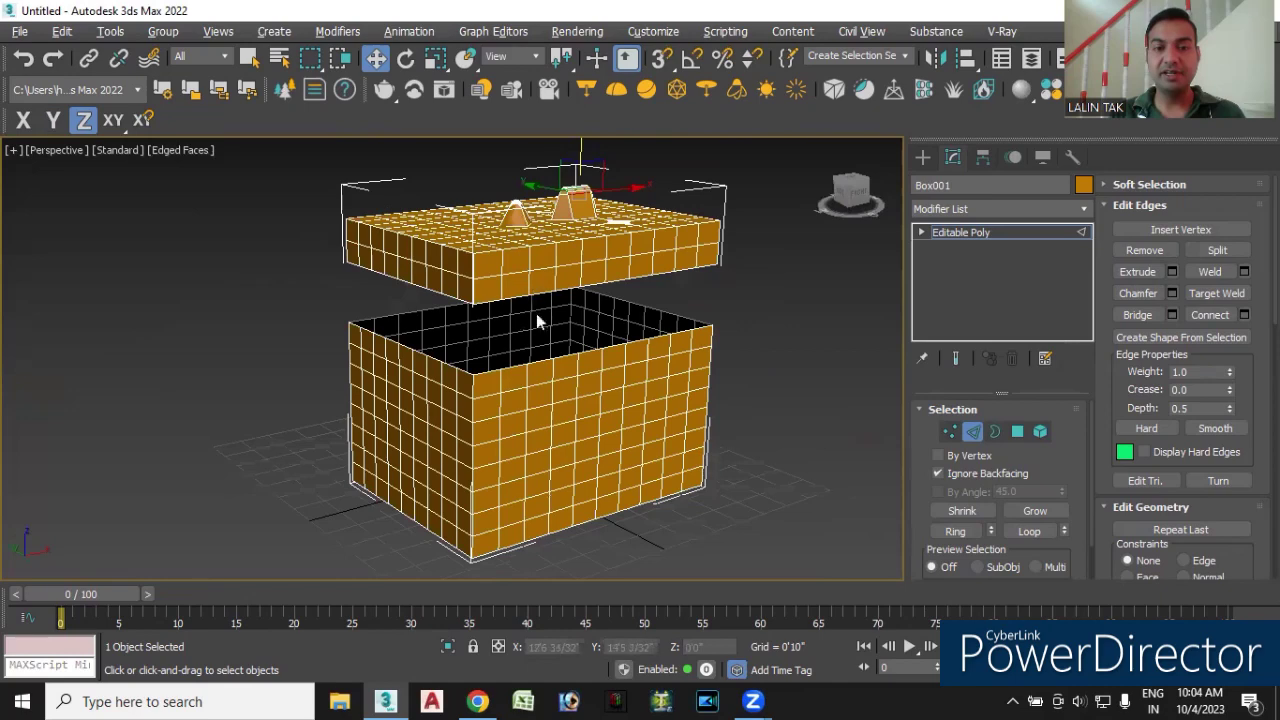
{"action": "middle_click_drag", "start_coordinate": [494, 284], "coordinate": [423, 258], "text": "alt"}
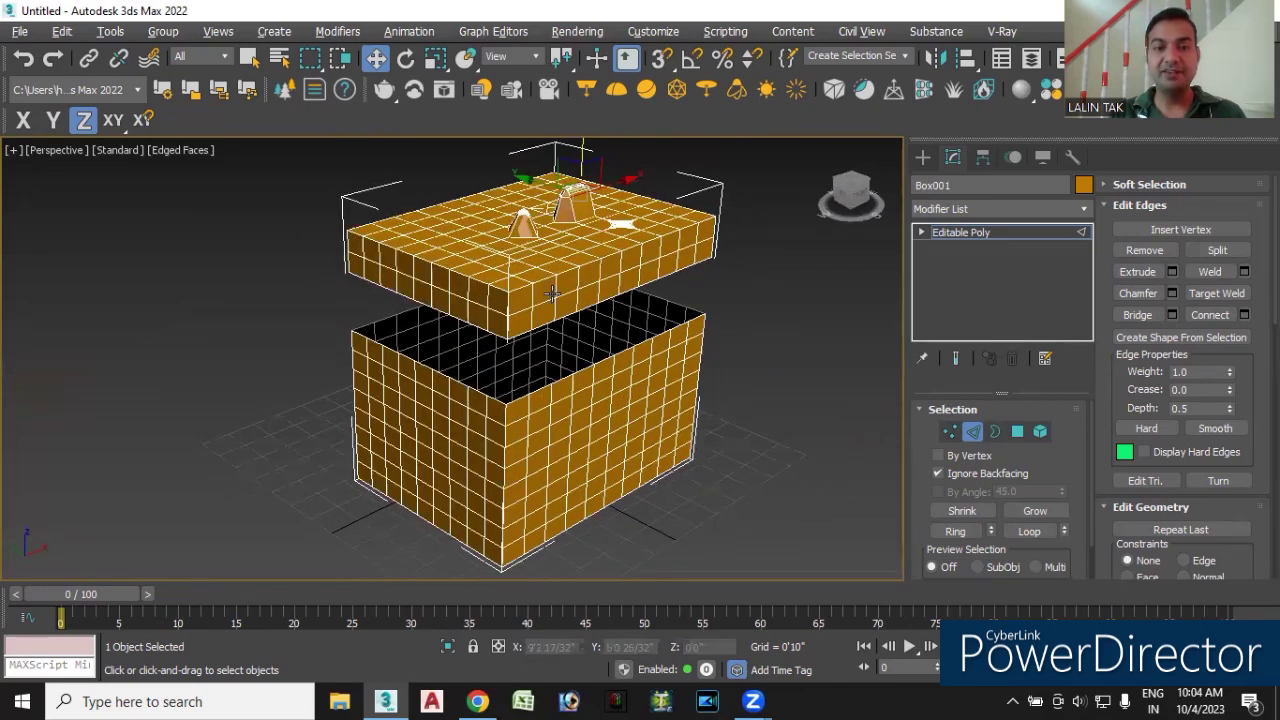
{"action": "scroll", "coordinate": [545, 295], "scroll_direction": "up", "scroll_amount": 2}
{"action": "scroll", "coordinate": [522, 318], "scroll_direction": "up", "scroll_amount": 2}
{"action": "scroll", "coordinate": [520, 321], "scroll_direction": "down", "scroll_amount": 2}
{"action": "scroll", "coordinate": [514, 343], "scroll_direction": "down", "scroll_amount": 1}
{"action": "scroll", "coordinate": [514, 343], "scroll_direction": "down", "scroll_amount": 1}
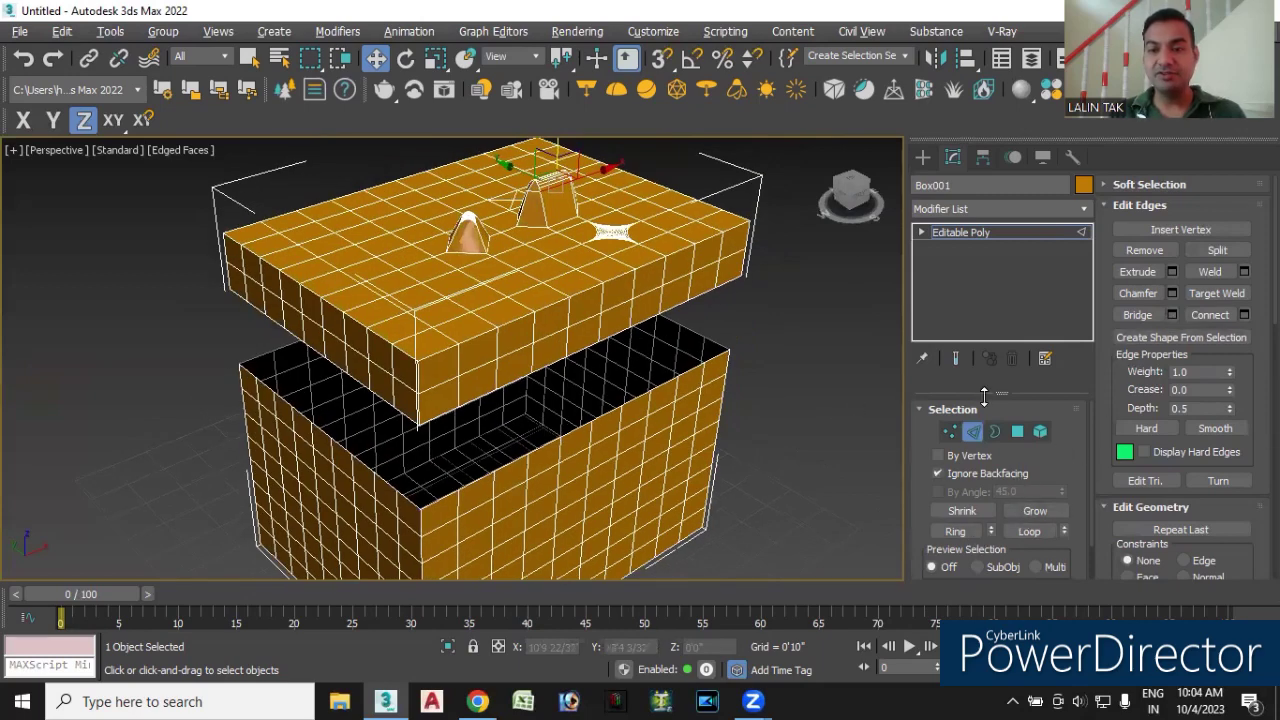
{"action": "scroll", "coordinate": [394, 383], "scroll_direction": "up", "scroll_amount": 4}
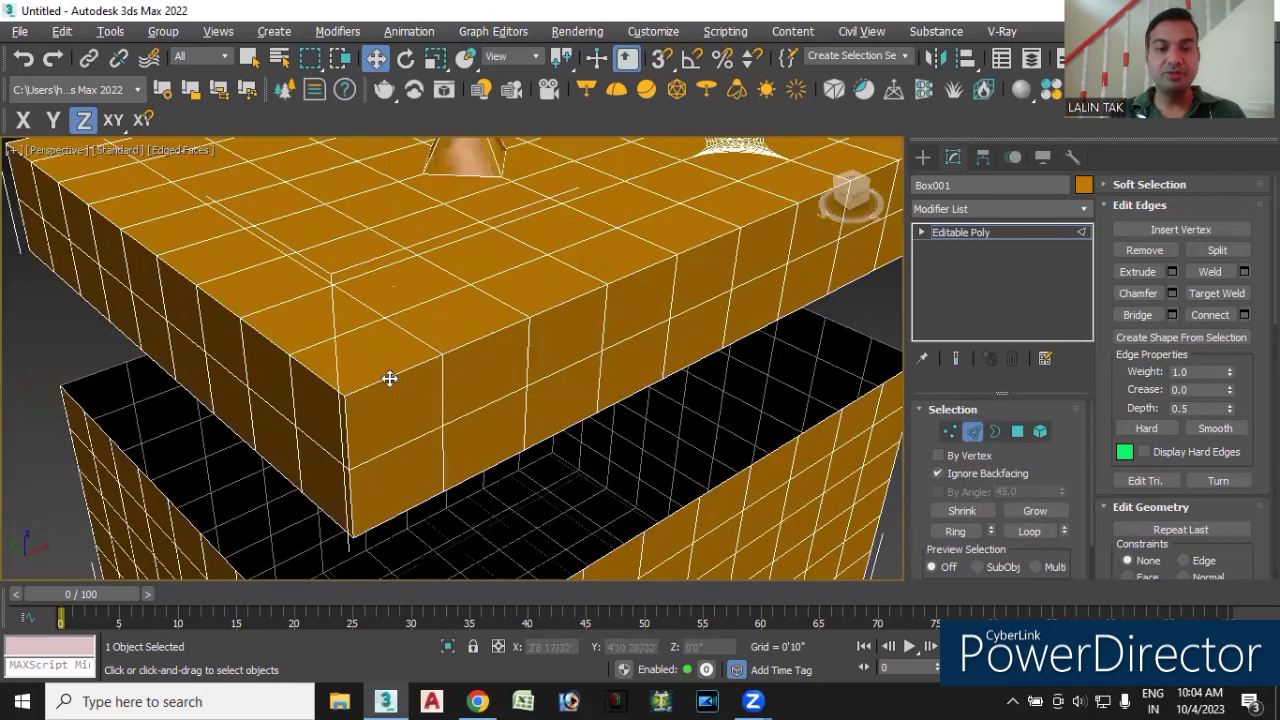
- Select full edge loops on the lid's top front and lower front rims
{"action": "left_click", "coordinate": [390, 375]}
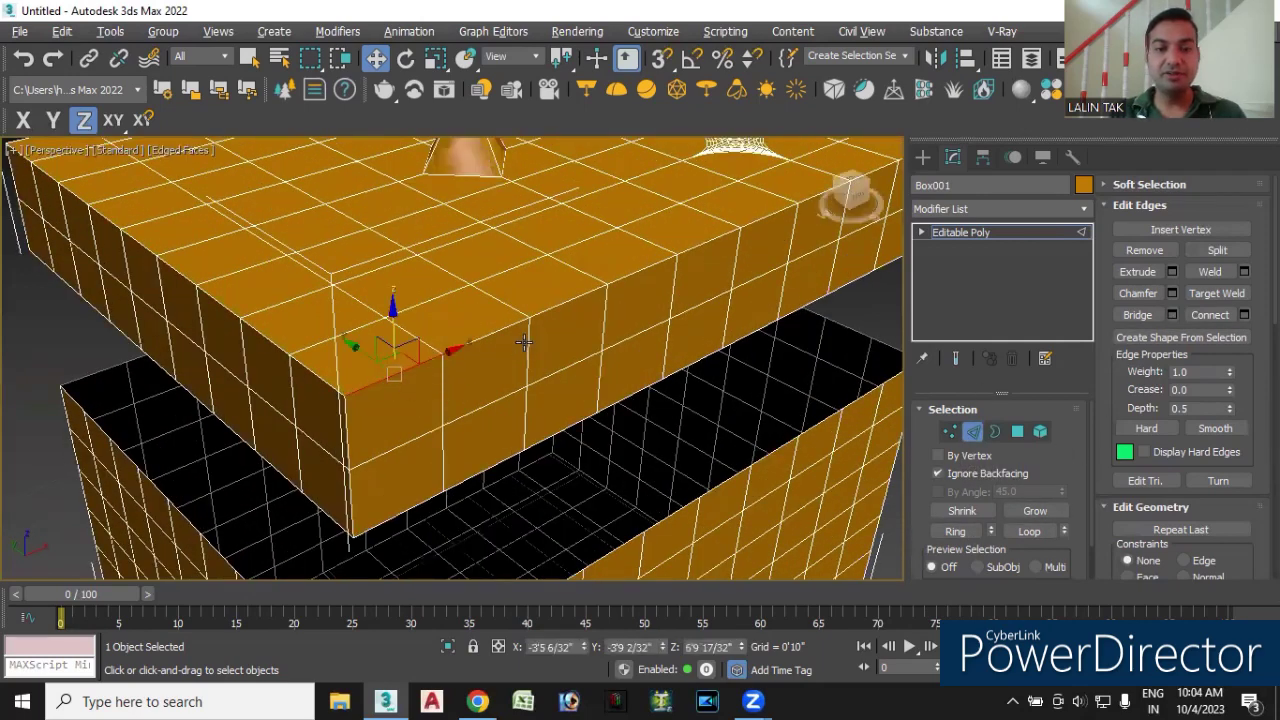
{"action": "left_click", "coordinate": [1029, 531]}
{"action": "scroll", "coordinate": [720, 440], "scroll_direction": "down", "scroll_amount": 5}
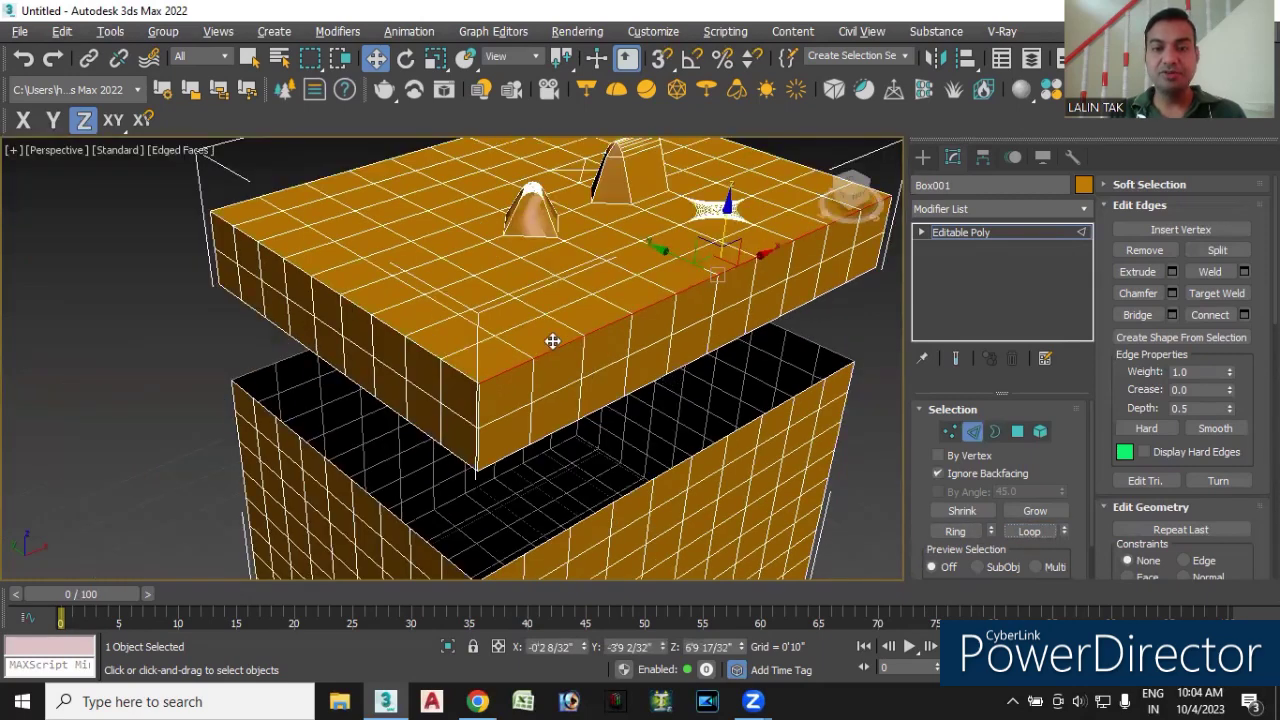
{"action": "middle_click_drag", "start_coordinate": [502, 286], "coordinate": [522, 346], "text": "alt"}
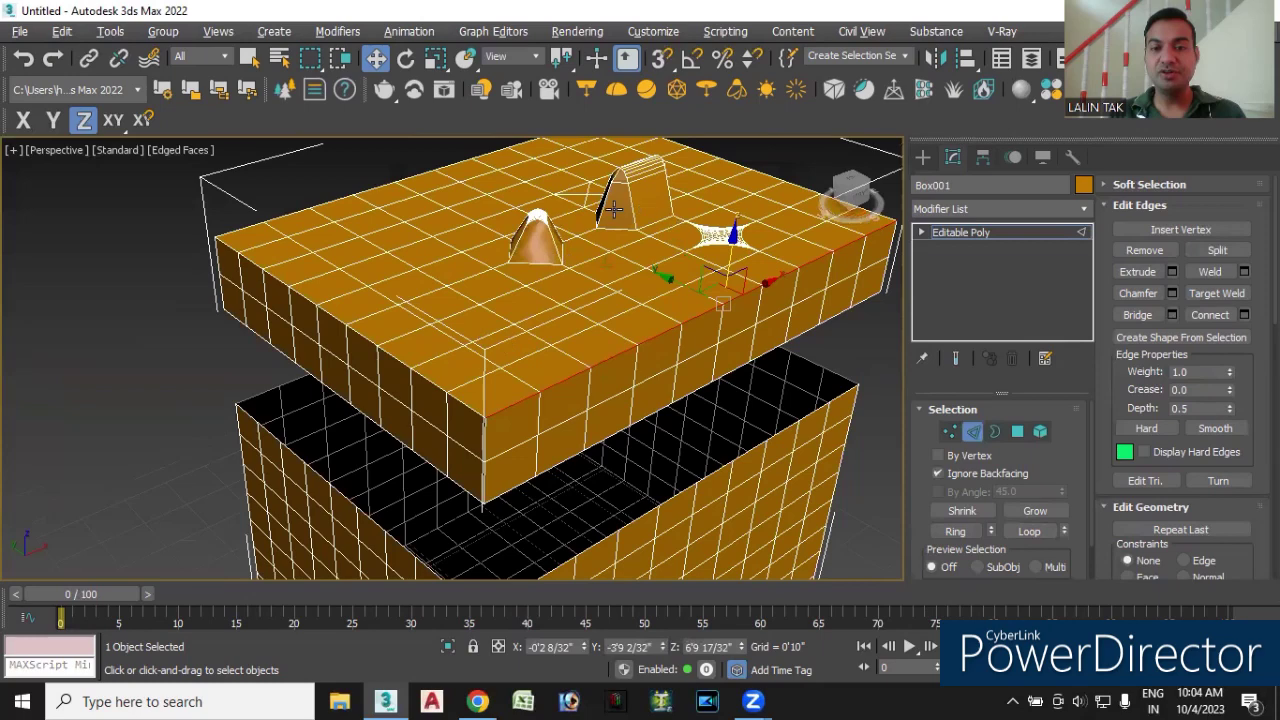
{"action": "middle_click_drag", "start_coordinate": [620, 440], "coordinate": [653, 372], "text": "alt"}
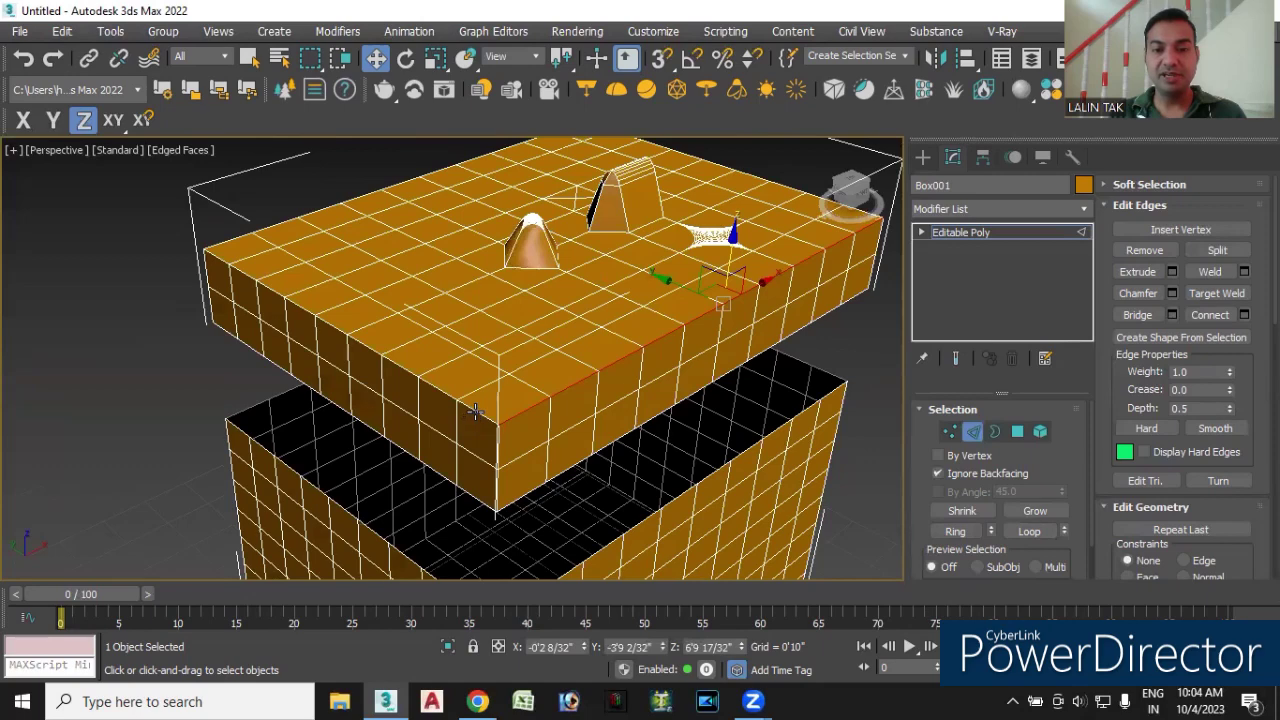
{"action": "left_click", "coordinate": [476, 411], "text": "ctrl"}
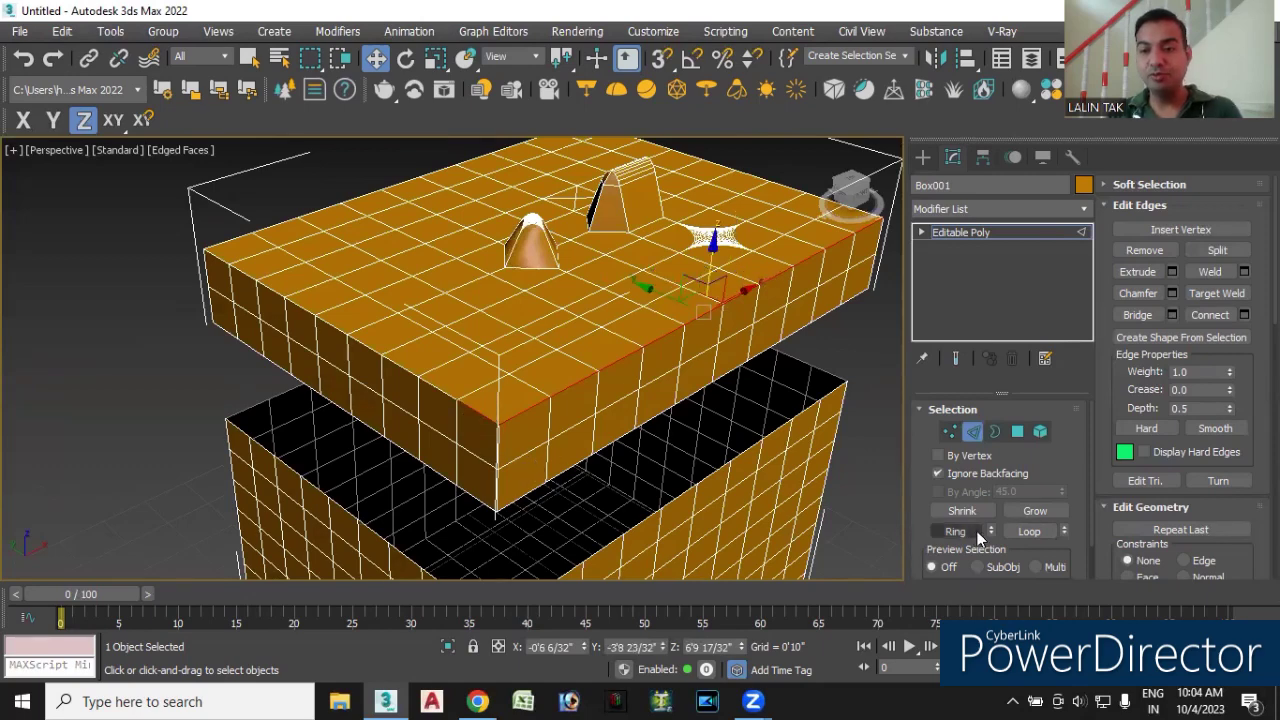
{"action": "left_click", "coordinate": [1029, 531]}
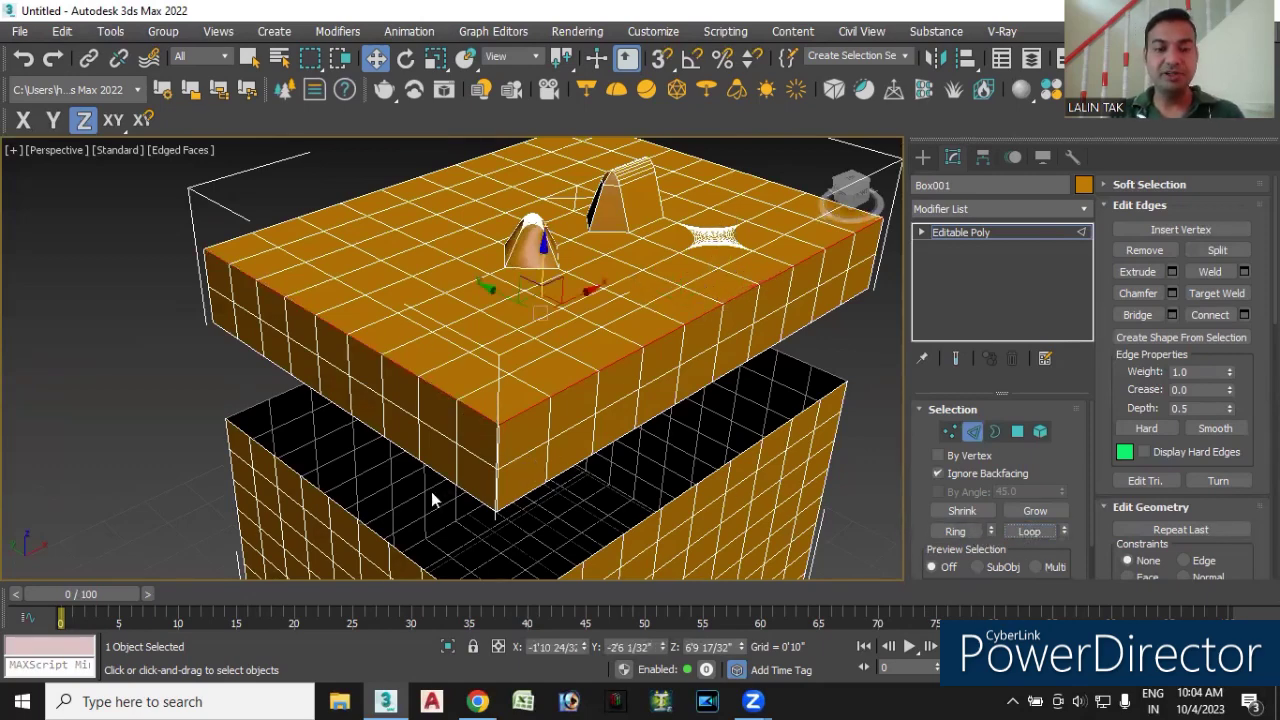
- Add two more rim edge loops around the lid top to the selection
{"action": "mouse_move", "coordinate": [242, 466]}
{"action": "middle_mouse_down", "text": "alt"}
{"action": "mouse_move", "coordinate": [420, 470]}
{"action": "mouse_move", "coordinate": [447, 455]}
{"action": "middle_mouse_up", "text": "alt"}
{"action": "left_click", "coordinate": [510, 525], "text": "ctrl"}
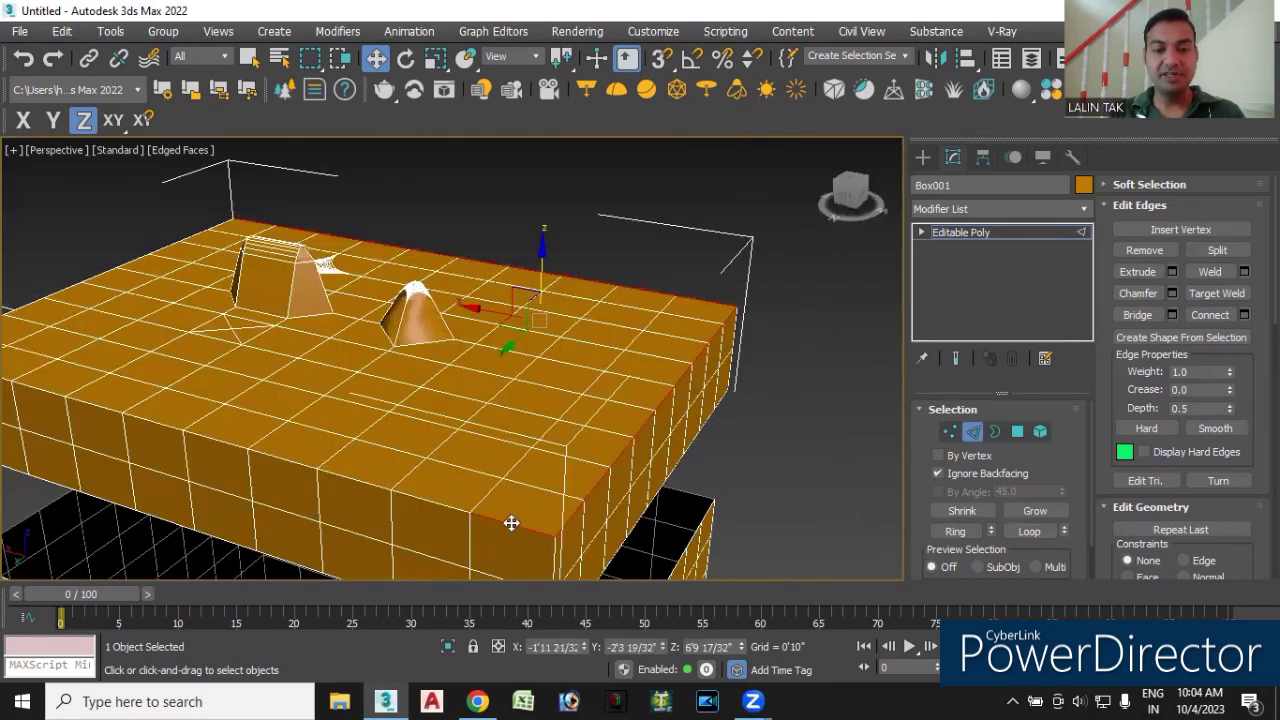
{"action": "left_click", "coordinate": [1029, 531]}
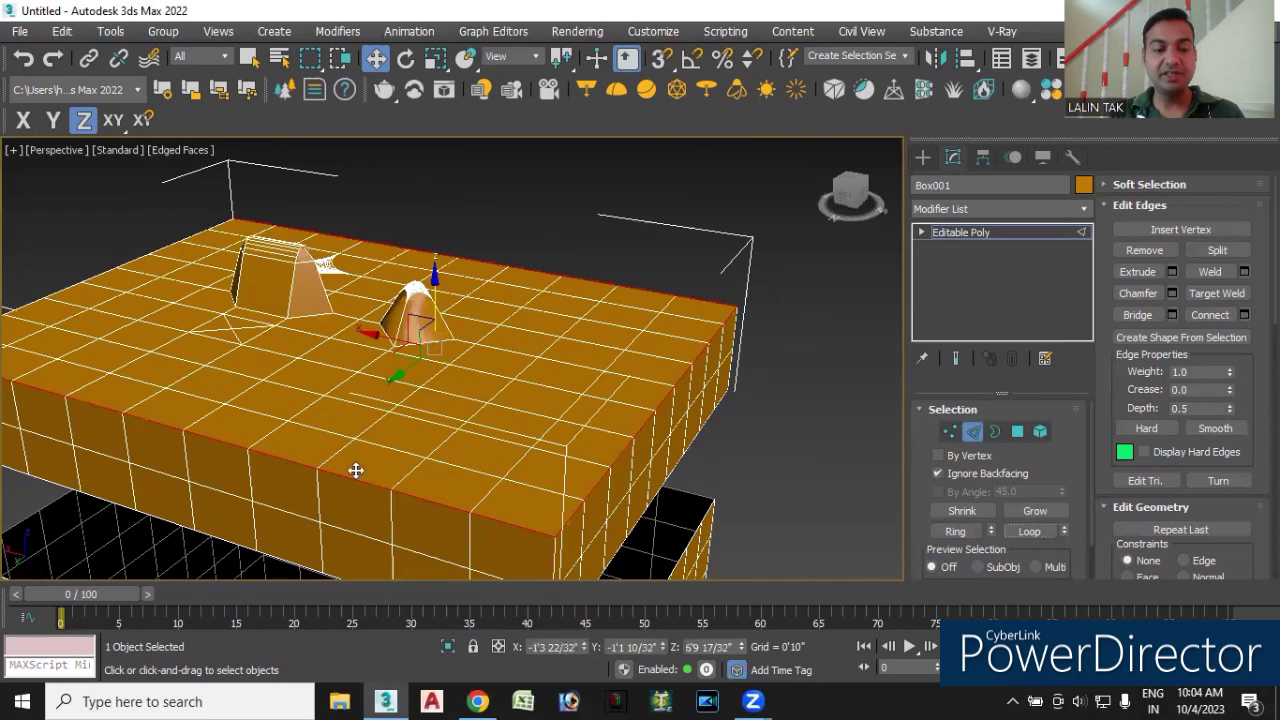
{"action": "mouse_move", "coordinate": [357, 466]}
{"action": "middle_mouse_down", "text": "alt"}
{"action": "mouse_move", "coordinate": [357, 486]}
{"action": "mouse_move", "coordinate": [475, 481]}
{"action": "mouse_move", "coordinate": [636, 441]}
{"action": "middle_mouse_up", "text": "alt"}
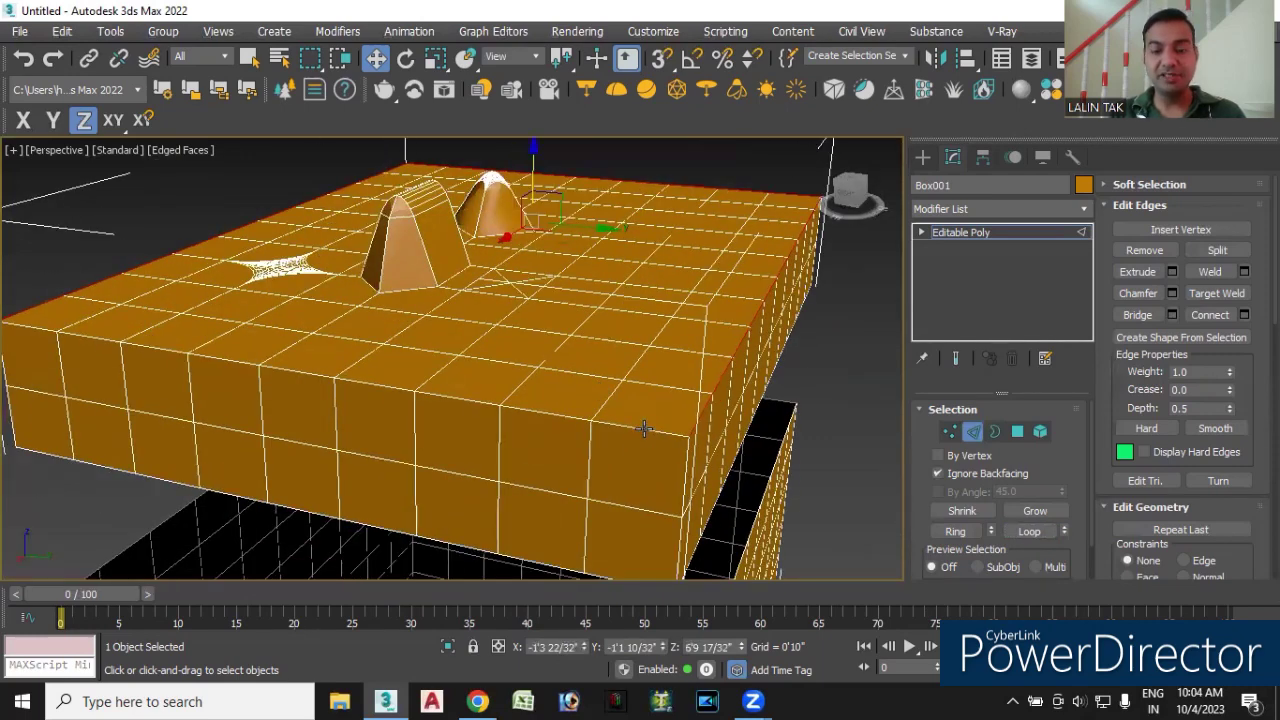
{"action": "left_click", "coordinate": [644, 428], "text": "ctrl"}
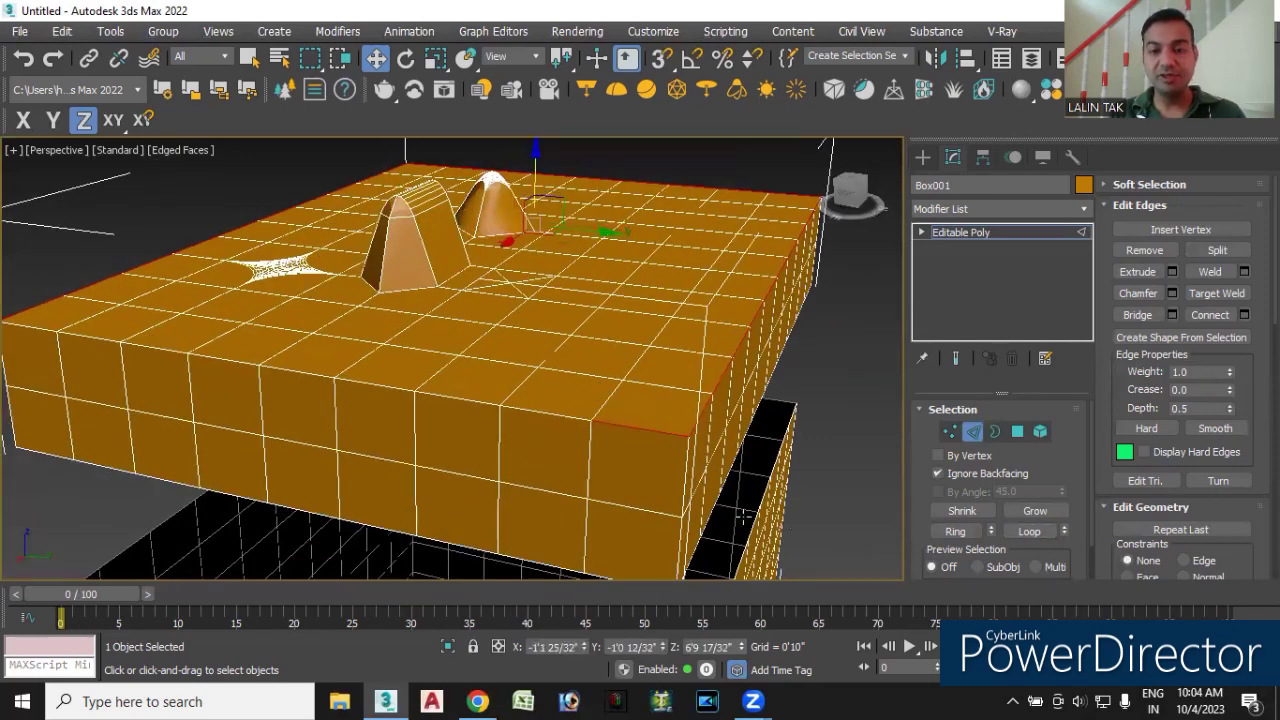
{"action": "left_click", "coordinate": [1026, 532]}
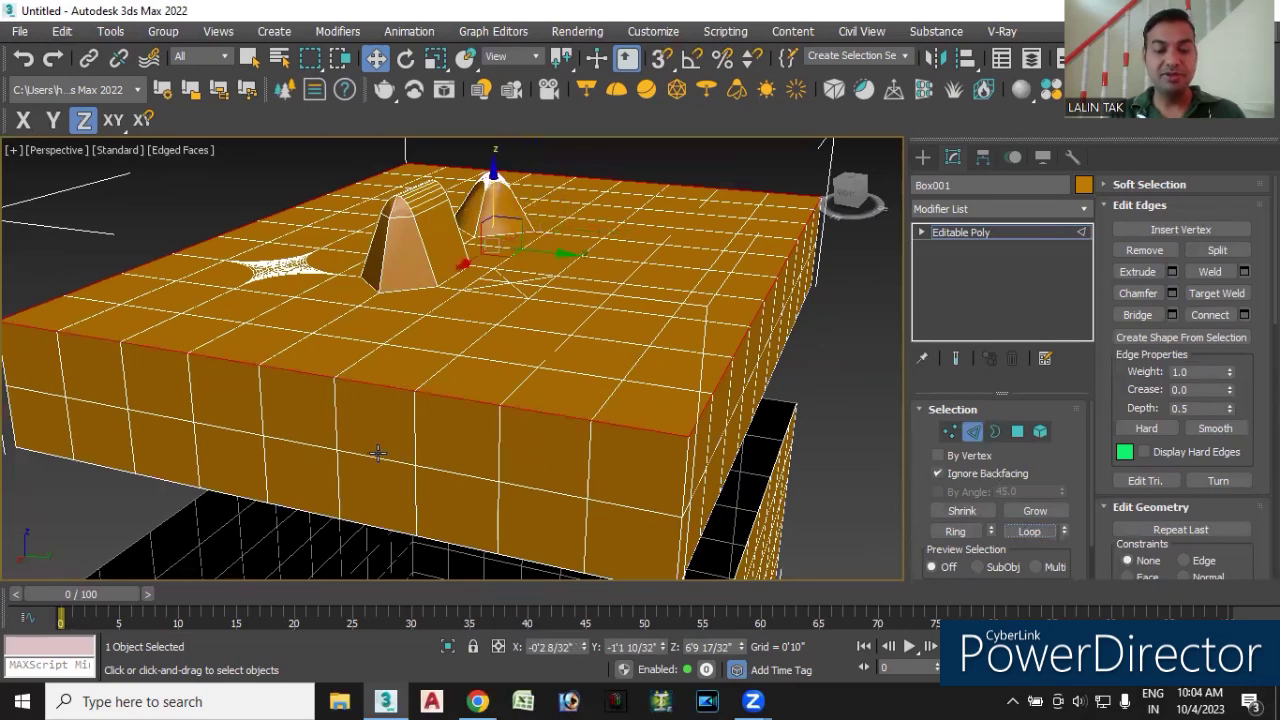
{"action": "mouse_move", "coordinate": [363, 444]}
{"action": "middle_mouse_down", "text": "alt"}
{"action": "mouse_move", "coordinate": [606, 451]}
{"action": "mouse_move", "coordinate": [593, 461]}
{"action": "mouse_move", "coordinate": [616, 450]}
{"action": "middle_mouse_up", "text": "alt"}
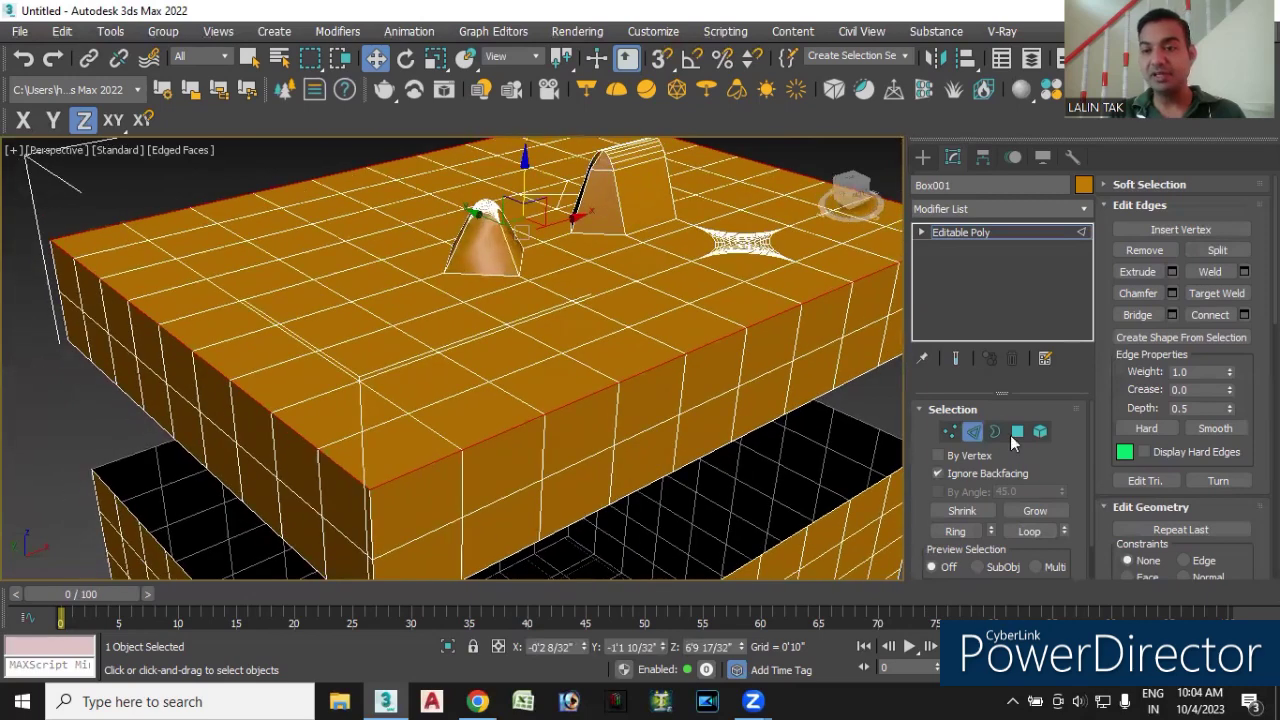
{"action": "left_click", "coordinate": [1173, 294]}
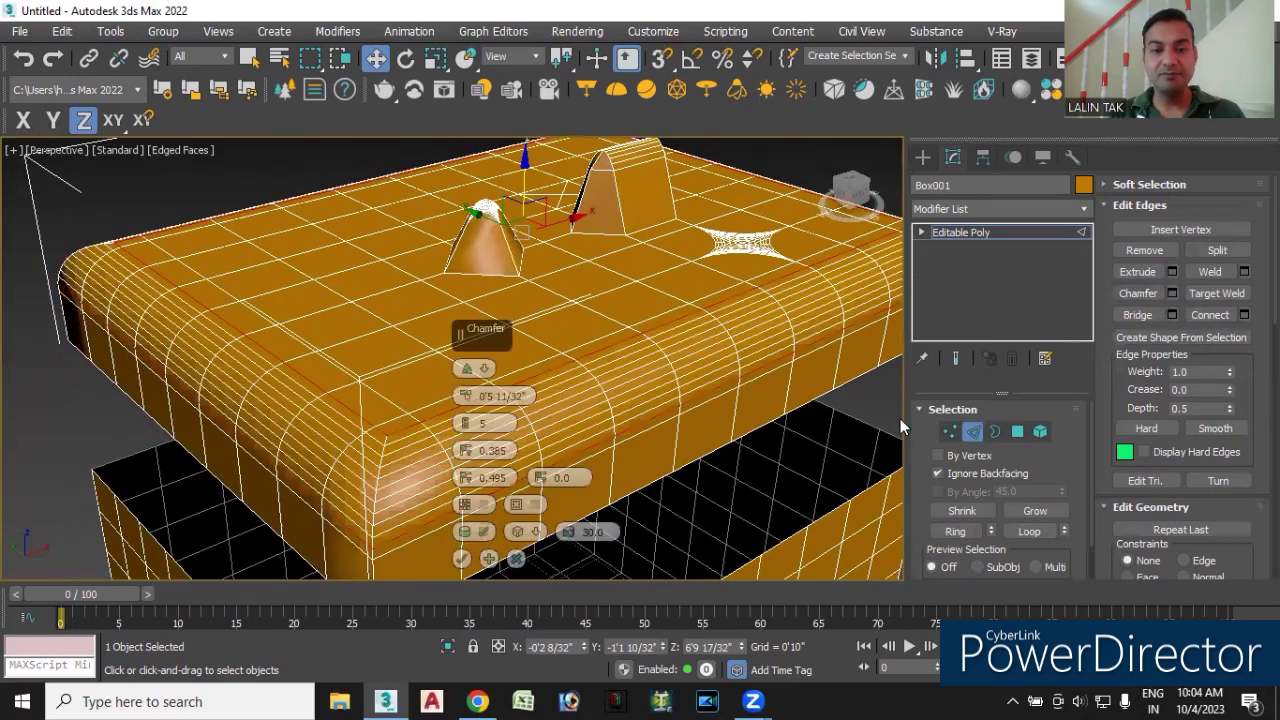
- Chamfer the selected lid rim loops by 0'4 31/32" with 9 segments
{"action": "mouse_move", "coordinate": [390, 390]}
{"action": "middle_mouse_down", "text": "alt"}
{"action": "mouse_move", "coordinate": [317, 351]}
{"action": "mouse_move", "coordinate": [330, 320]}
{"action": "middle_mouse_up", "text": "alt"}
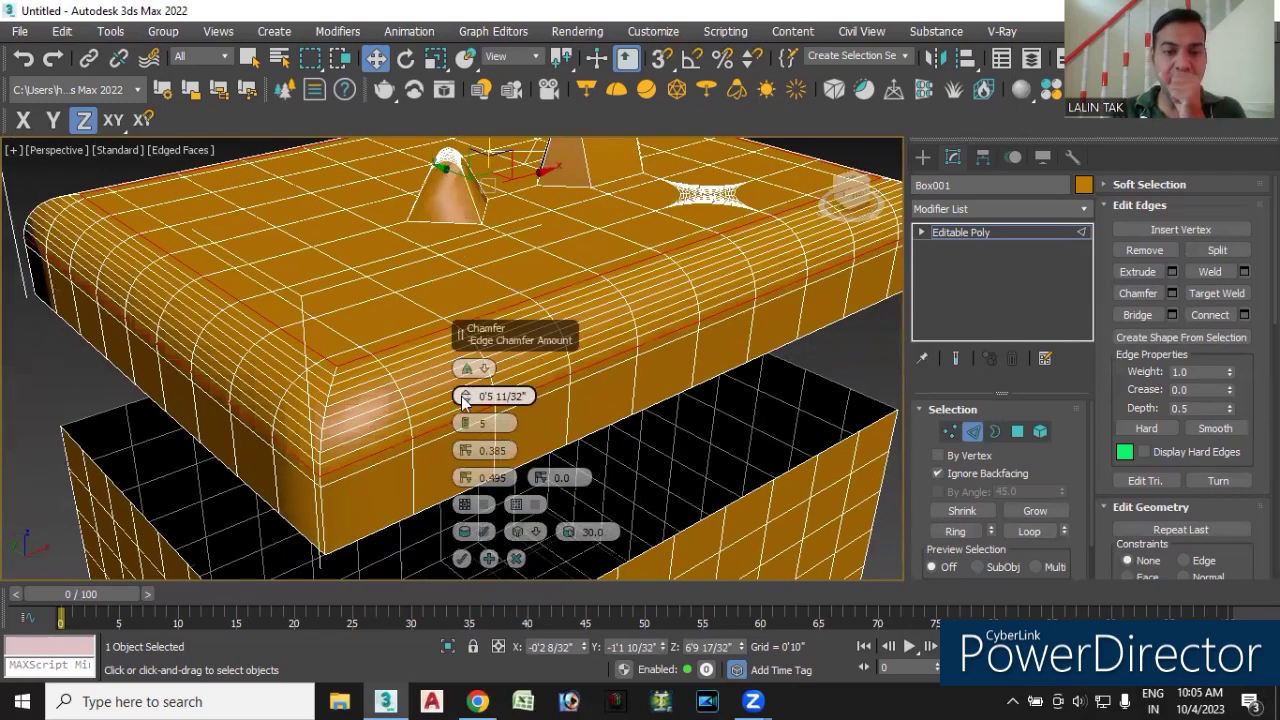
{"action": "left_click_drag", "start_coordinate": [466, 397], "coordinate": [467, 427]}
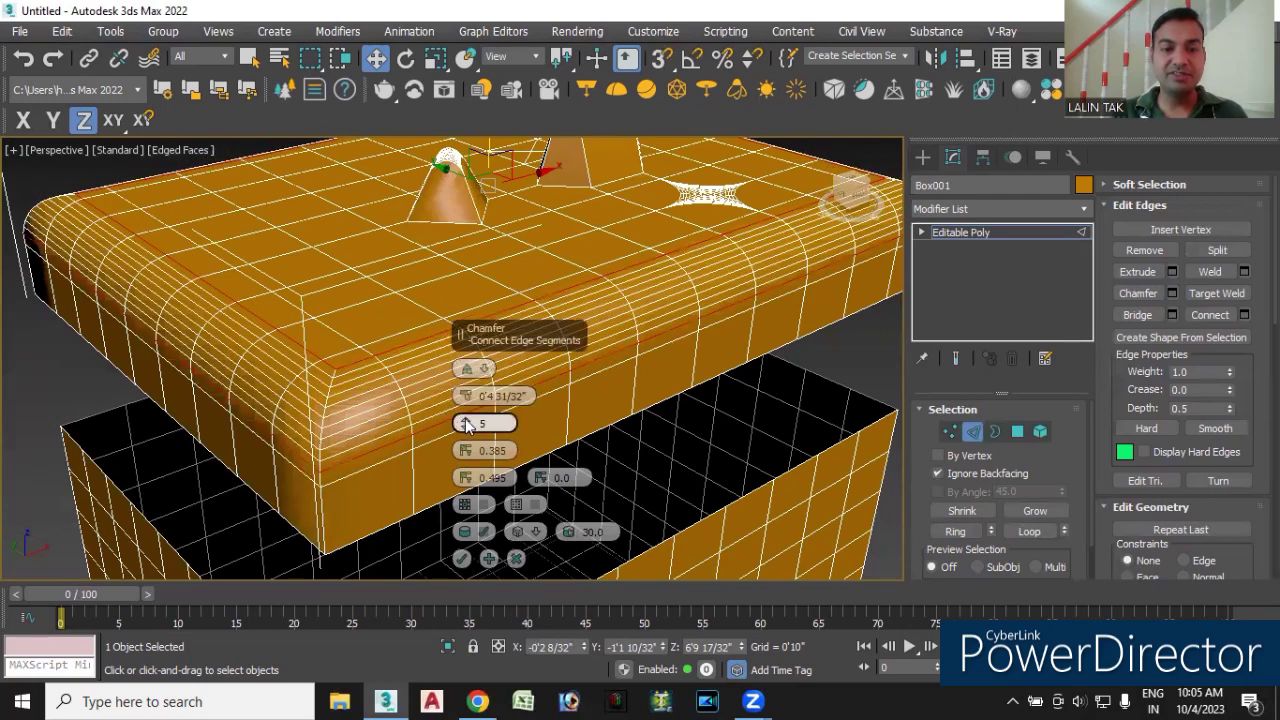
{"action": "left_click_drag", "start_coordinate": [467, 424], "coordinate": [465, 420]}
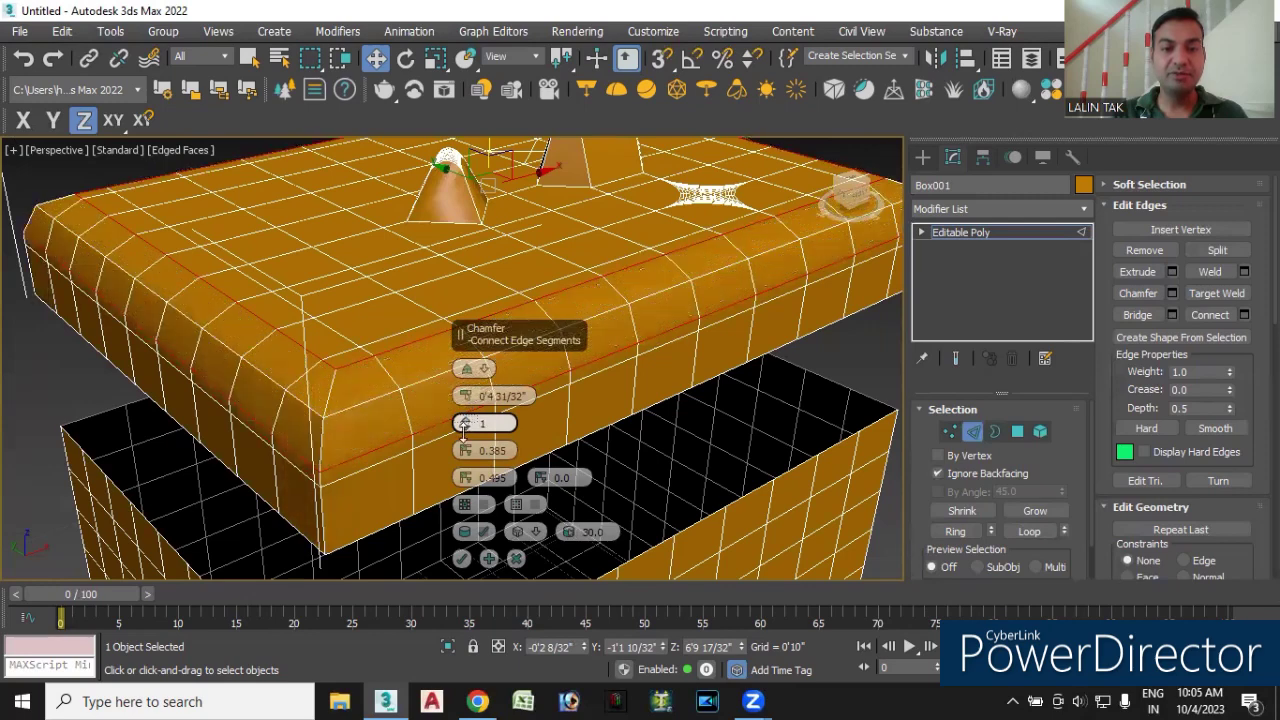
{"action": "left_click_drag", "start_coordinate": [465, 422], "coordinate": [463, 430]}
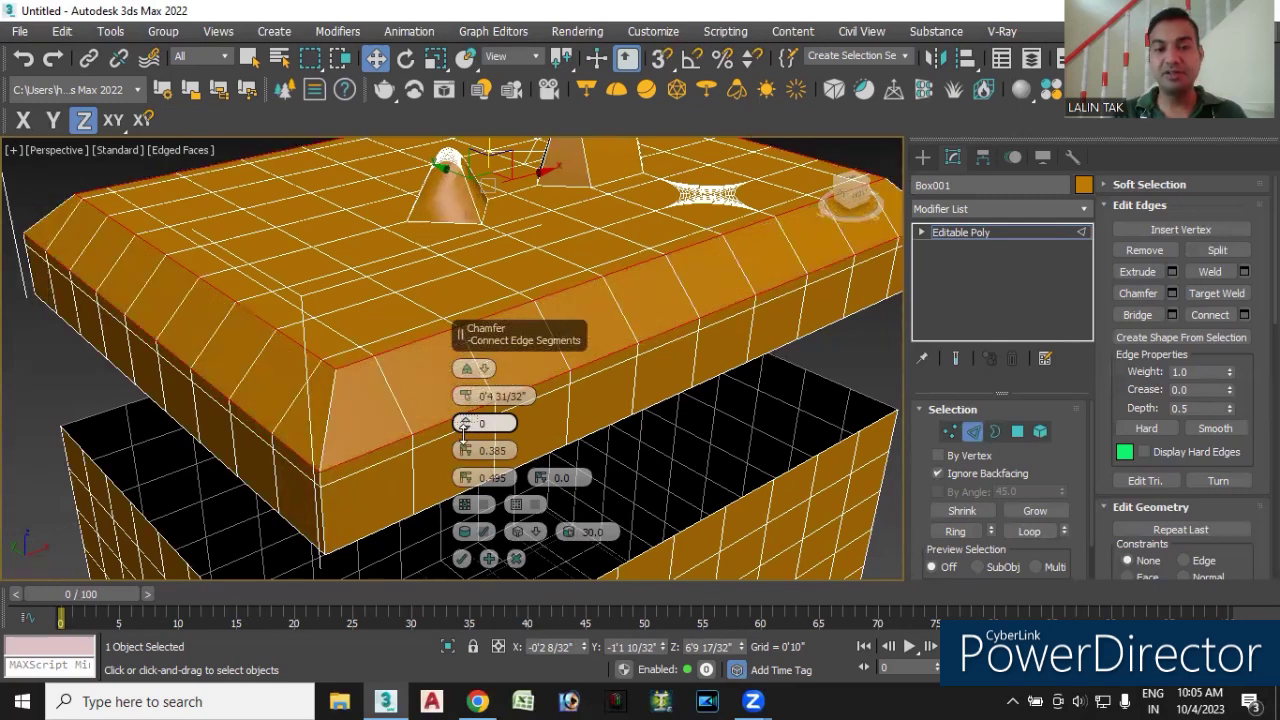
{"action": "left_click_drag", "start_coordinate": [463, 431], "coordinate": [547, 512]}
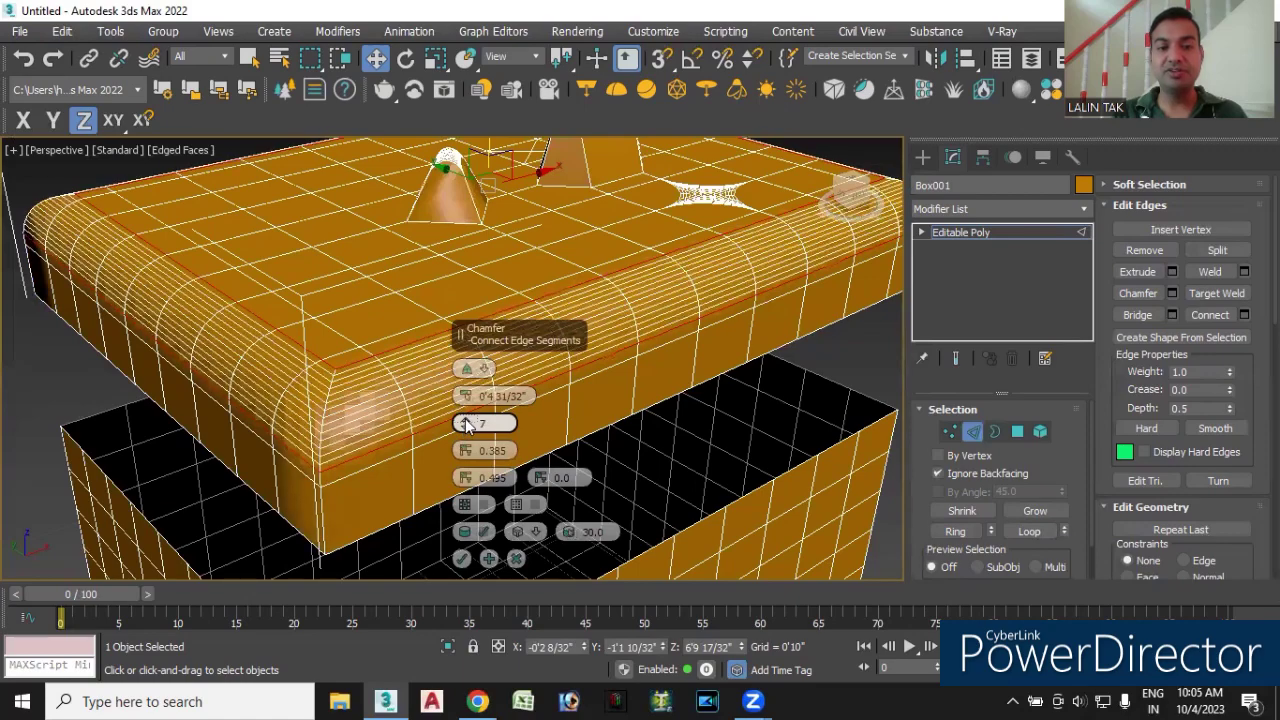
{"action": "scroll", "coordinate": [547, 512], "scroll_direction": "down", "scroll_amount": 3}
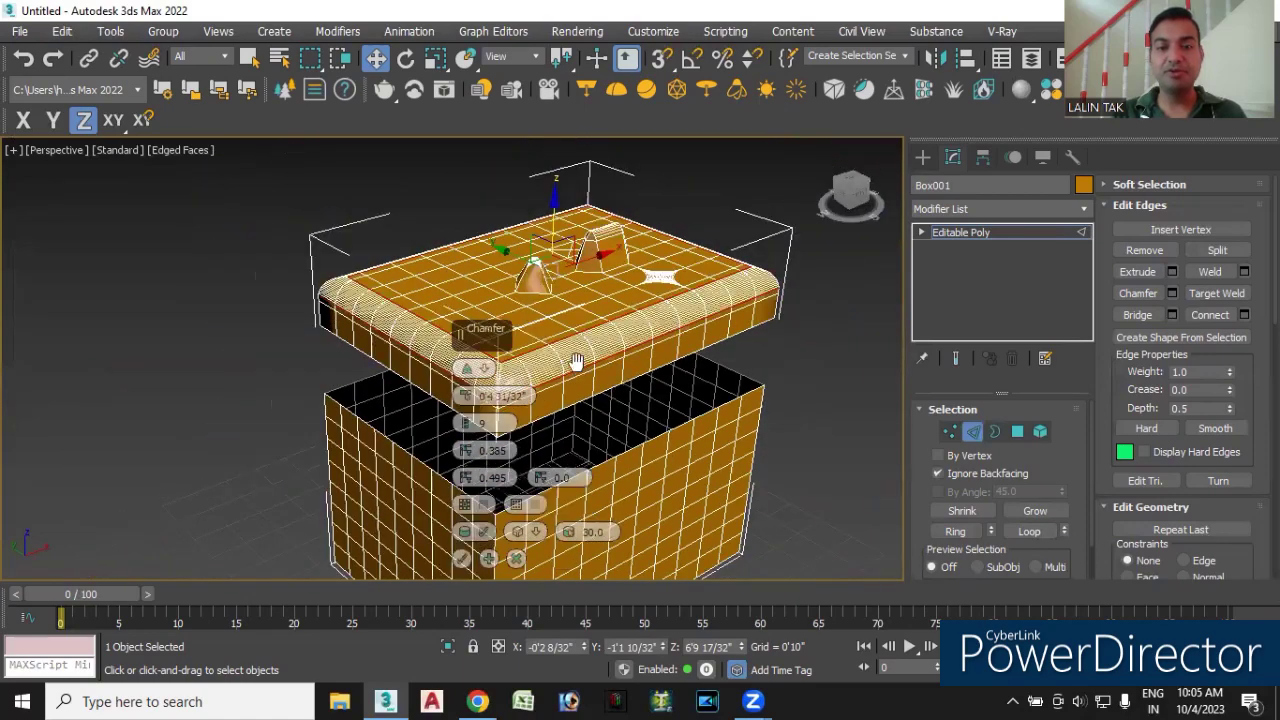
{"action": "scroll", "coordinate": [510, 560], "scroll_direction": "down", "scroll_amount": 2}
{"action": "left_click", "coordinate": [461, 560]}
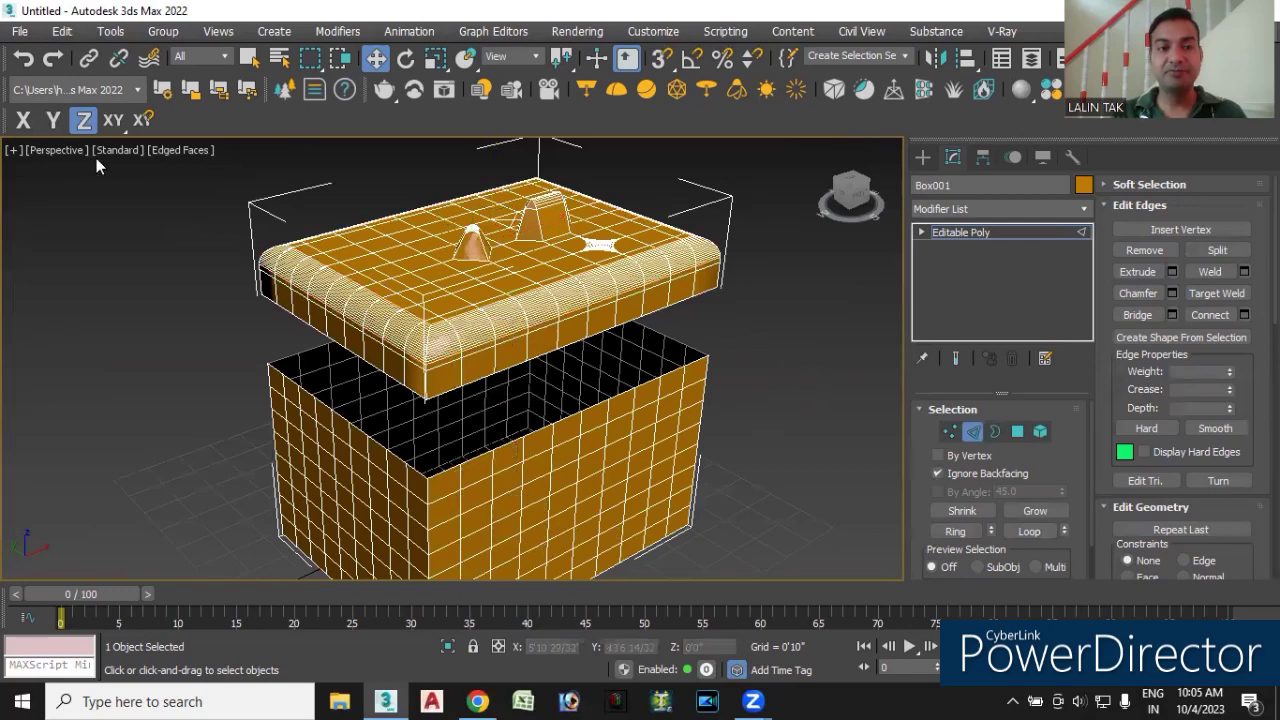
- Turn off Edged Faces and orbit around the smooth-shaded box and rounded lid from several angles
{"action": "left_click", "coordinate": [166, 150]}
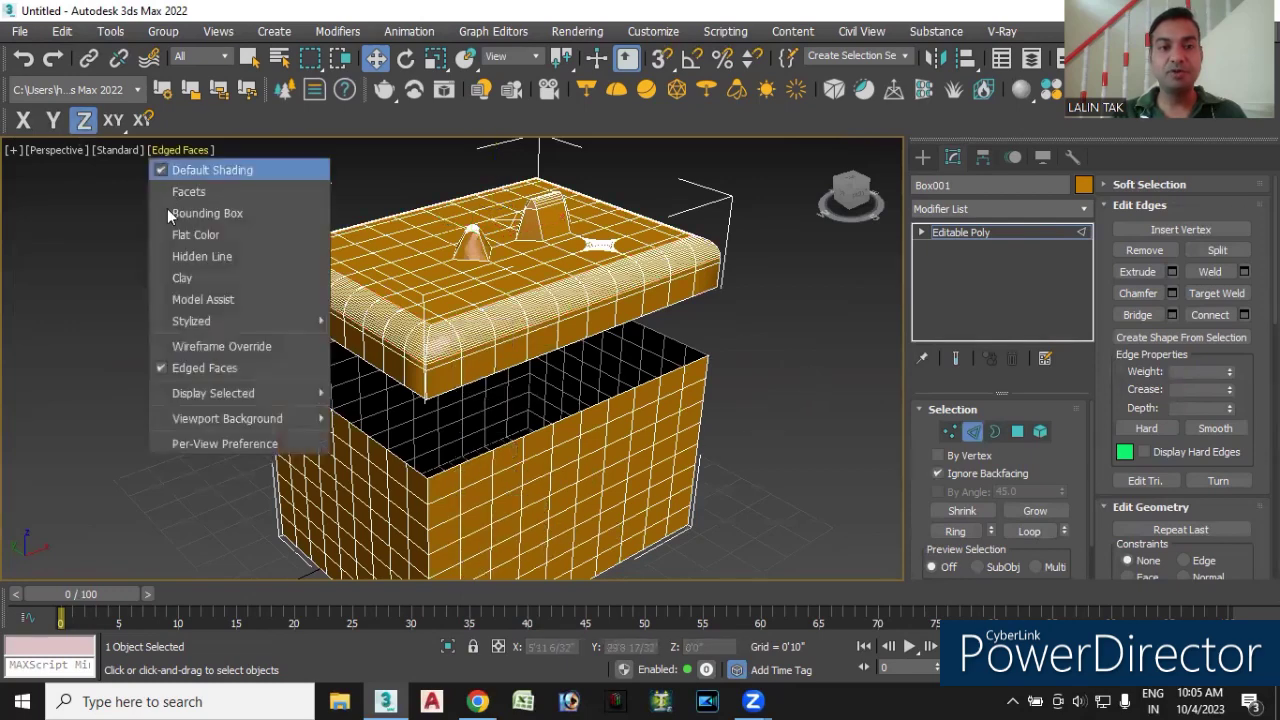
{"action": "left_click", "coordinate": [188, 372]}
{"action": "mouse_move", "coordinate": [722, 490]}
{"action": "middle_mouse_down", "text": "alt"}
{"action": "mouse_move", "coordinate": [677, 446]}
{"action": "mouse_move", "coordinate": [735, 443]}
{"action": "mouse_move", "coordinate": [785, 475]}
{"action": "mouse_move", "coordinate": [757, 475]}
{"action": "mouse_move", "coordinate": [720, 505]}
{"action": "mouse_move", "coordinate": [697, 452]}
{"action": "mouse_move", "coordinate": [674, 437]}
{"action": "mouse_move", "coordinate": [679, 466]}
{"action": "mouse_move", "coordinate": [361, 162]}
{"action": "middle_mouse_up", "text": "alt"}
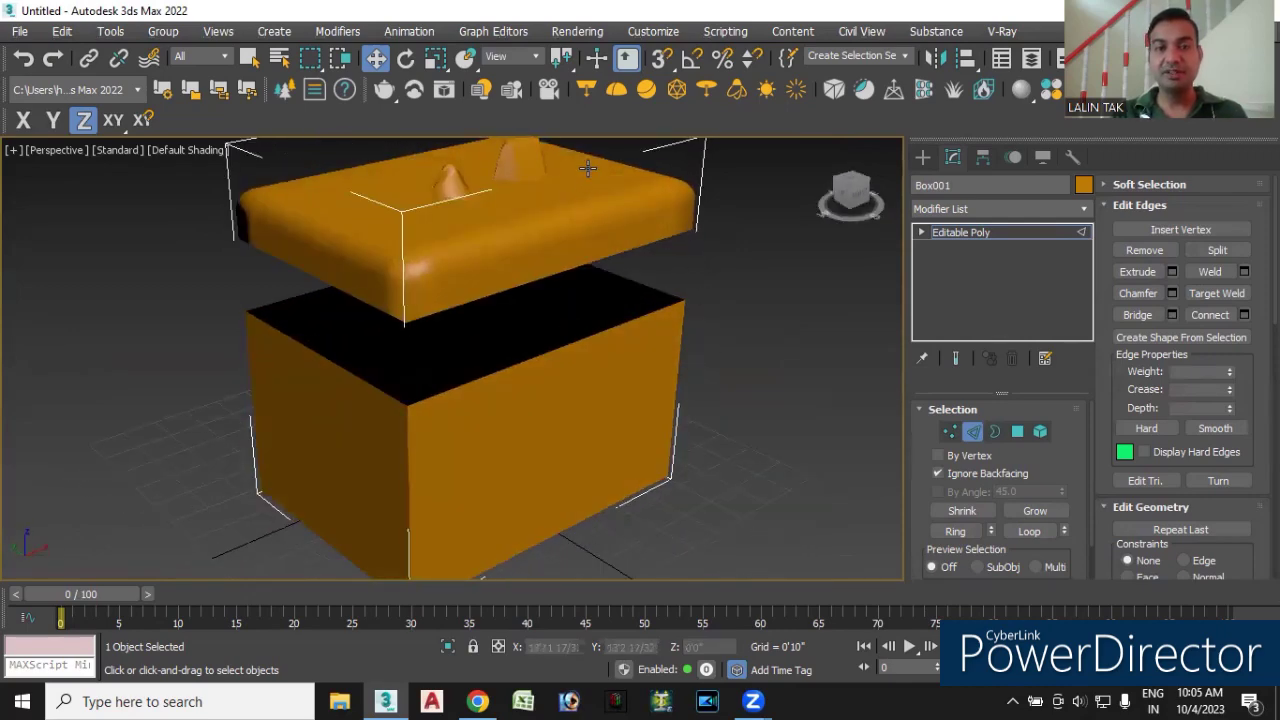
{"action": "mouse_move", "coordinate": [494, 474]}
{"action": "middle_mouse_down", "text": "alt"}
{"action": "mouse_move", "coordinate": [510, 340]}
{"action": "mouse_move", "coordinate": [458, 376]}
{"action": "mouse_move", "coordinate": [448, 311]}
{"action": "middle_mouse_up", "text": "alt"}
{"action": "middle_click_drag", "start_coordinate": [420, 355], "coordinate": [320, 395], "text": "alt"}
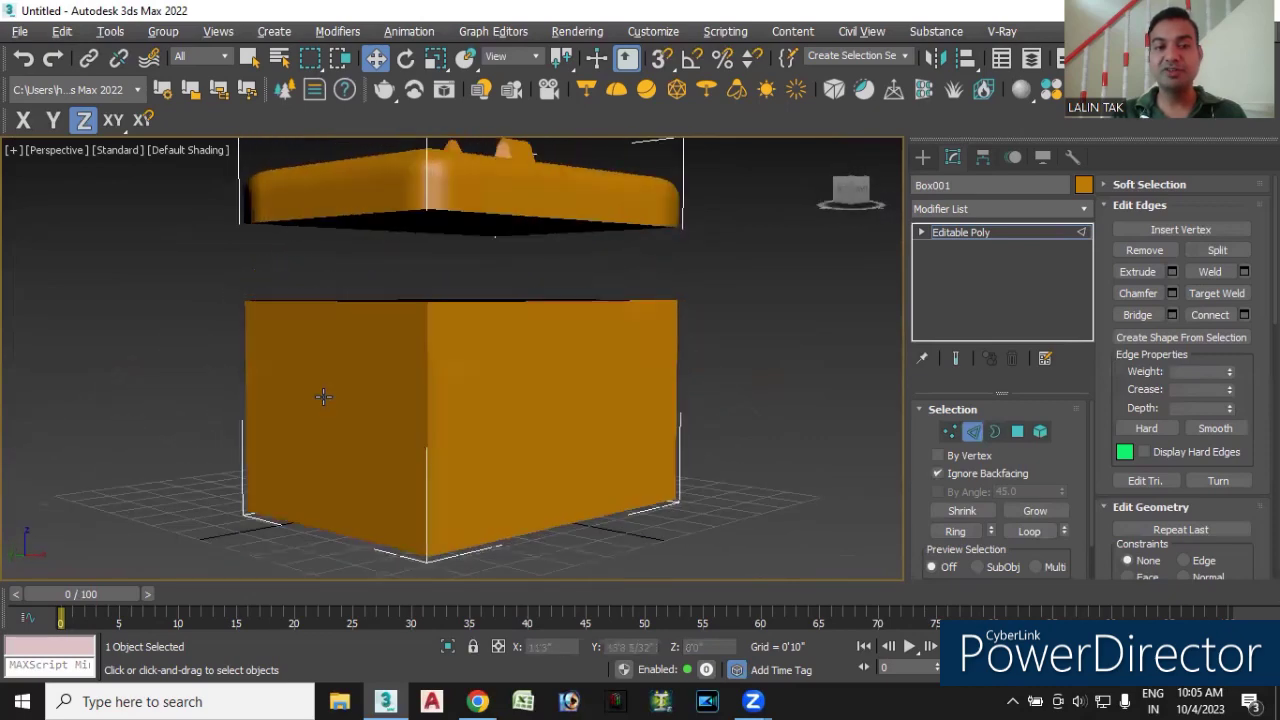
{"action": "mouse_move", "coordinate": [464, 378]}
{"action": "middle_mouse_down", "text": "alt"}
{"action": "mouse_move", "coordinate": [457, 420]}
{"action": "mouse_move", "coordinate": [456, 252]}
{"action": "middle_mouse_up", "text": "alt"}
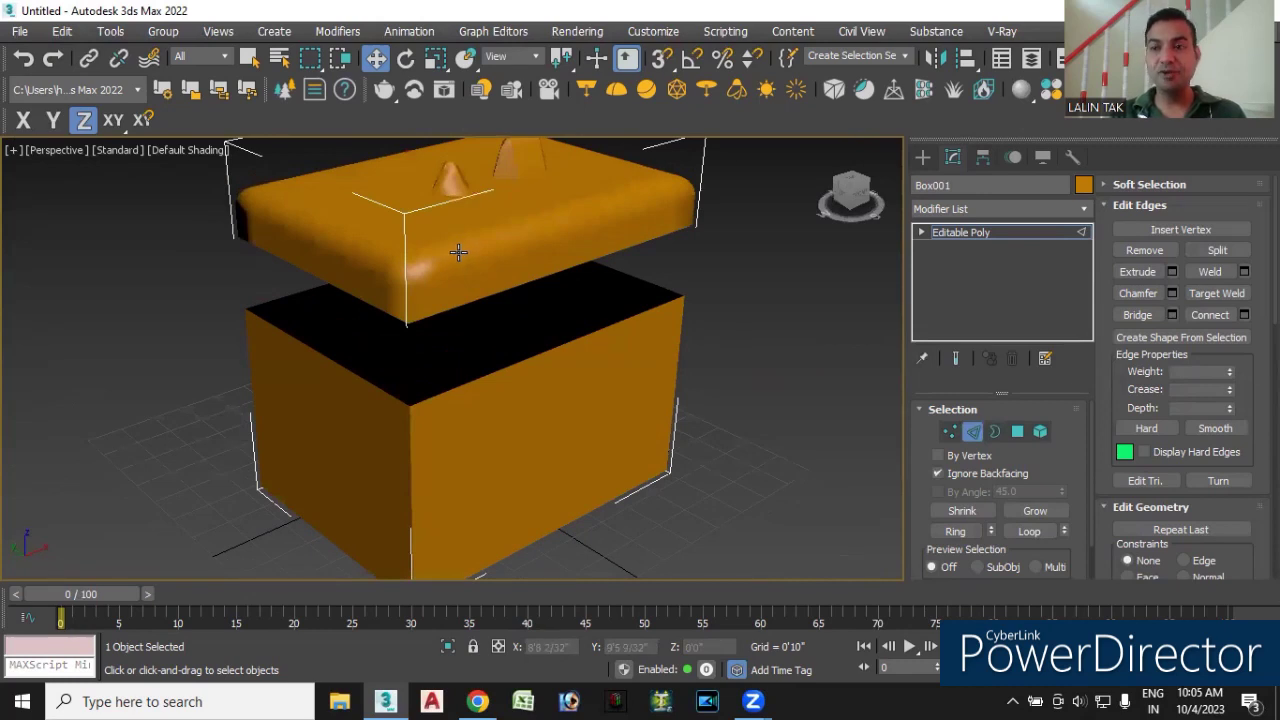
{"action": "middle_click_drag", "start_coordinate": [518, 395], "coordinate": [510, 340], "text": "alt"}
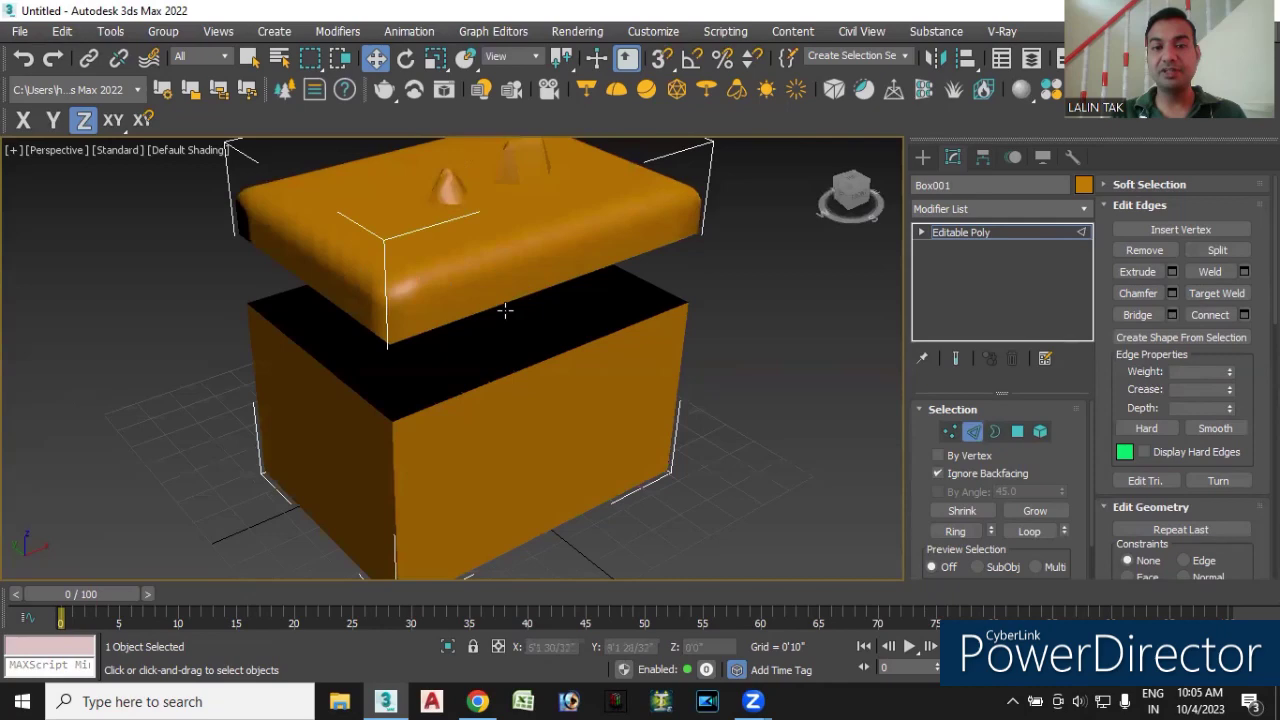
{"action": "middle_click_drag", "start_coordinate": [505, 311], "coordinate": [540, 331]}
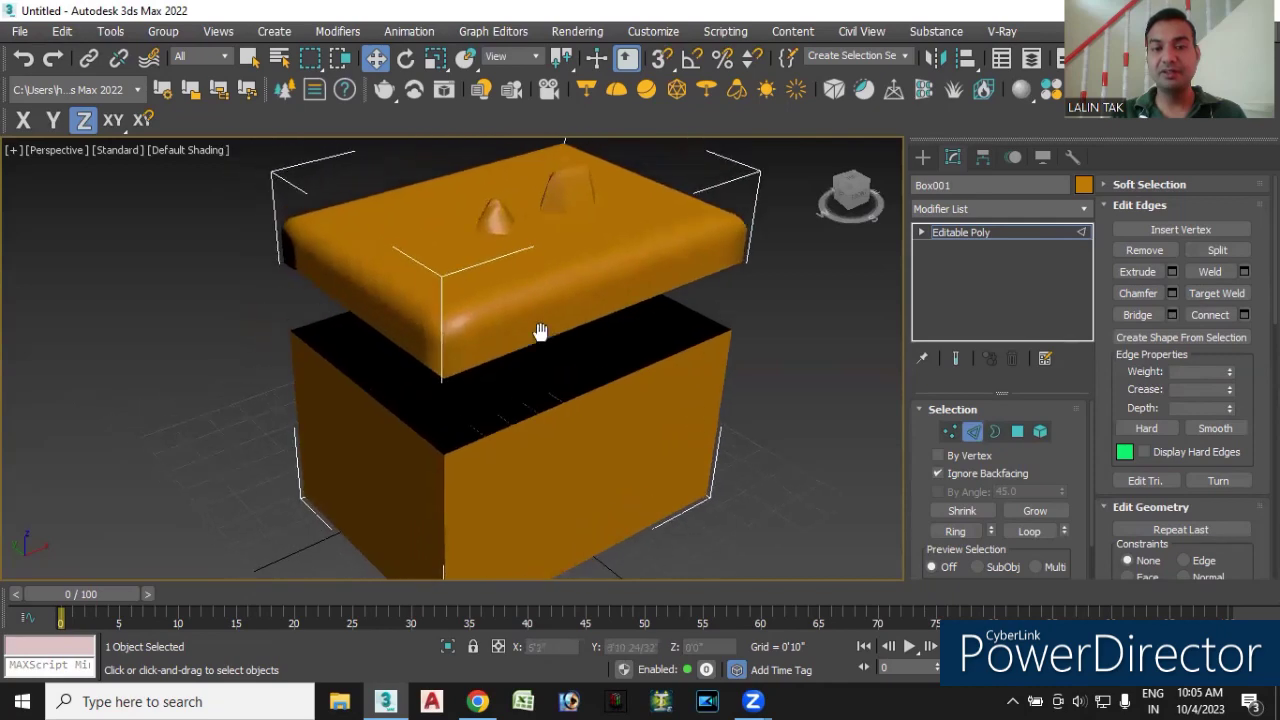
- Turn Edged Faces back on to reveal the lid's dense chamfered rim mesh
{"action": "left_click", "coordinate": [191, 152]}
{"action": "left_click", "coordinate": [216, 368]}
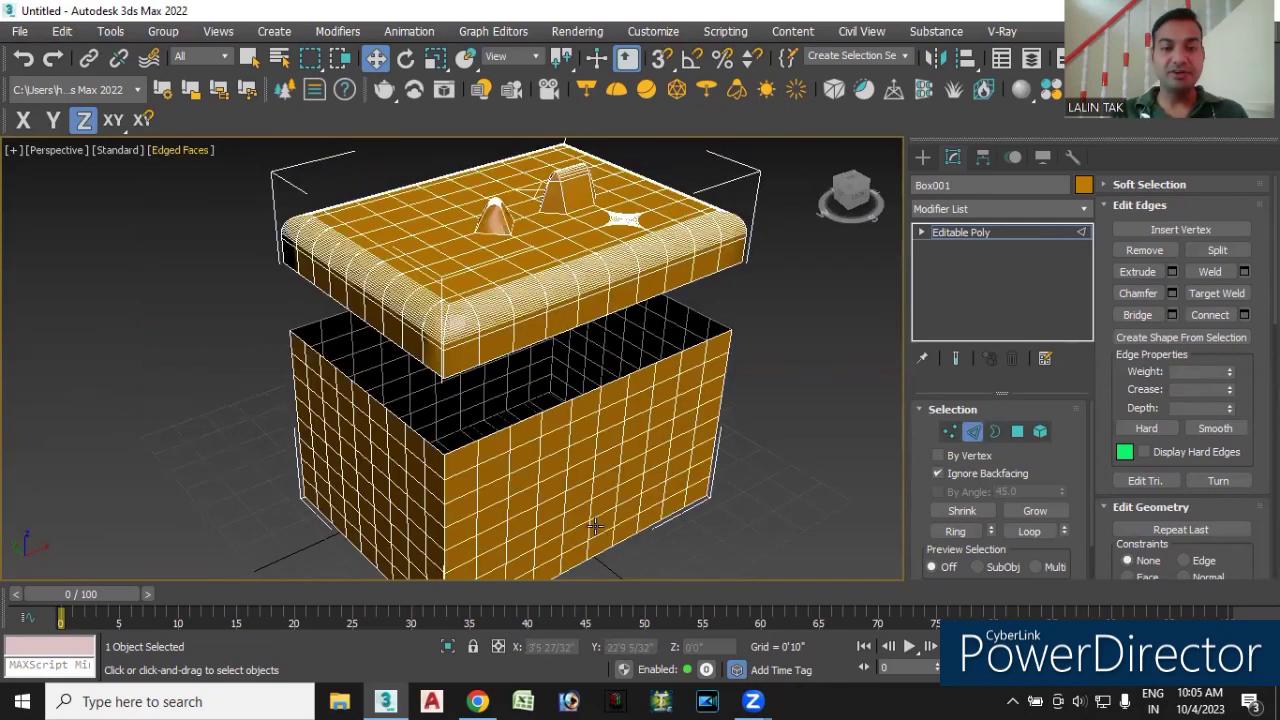
{"action": "middle_click_drag", "start_coordinate": [698, 490], "coordinate": [723, 492], "text": "alt"}
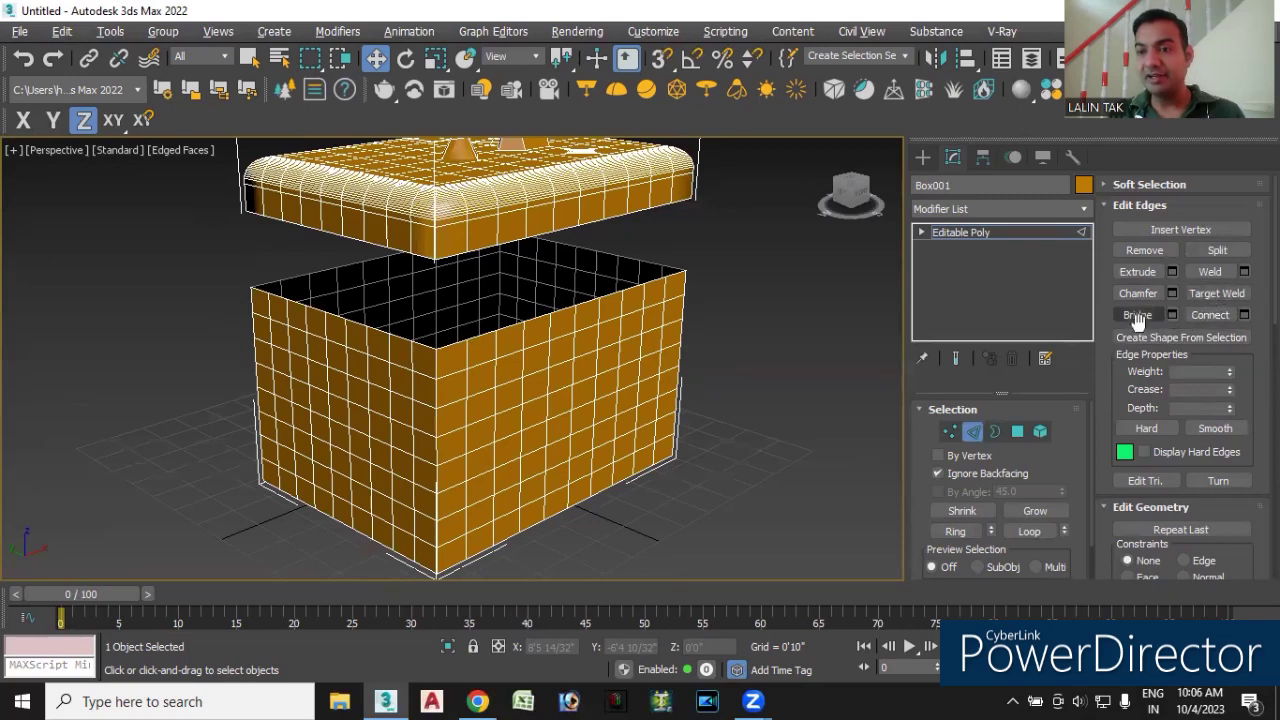
- Target Weld an edge on the lid's bottom corner onto the box's front top edge, forming a V wedge
{"action": "scroll", "coordinate": [778, 460], "scroll_direction": "up", "scroll_amount": 2}
{"action": "scroll", "coordinate": [773, 460], "scroll_direction": "up", "scroll_amount": 2}
{"action": "scroll", "coordinate": [634, 334], "scroll_direction": "up", "scroll_amount": 2}
{"action": "scroll", "coordinate": [607, 244], "scroll_direction": "up", "scroll_amount": 3}
{"action": "scroll", "coordinate": [607, 236], "scroll_direction": "up", "scroll_amount": 2}
{"action": "scroll", "coordinate": [875, 394], "scroll_direction": "up", "scroll_amount": 2}
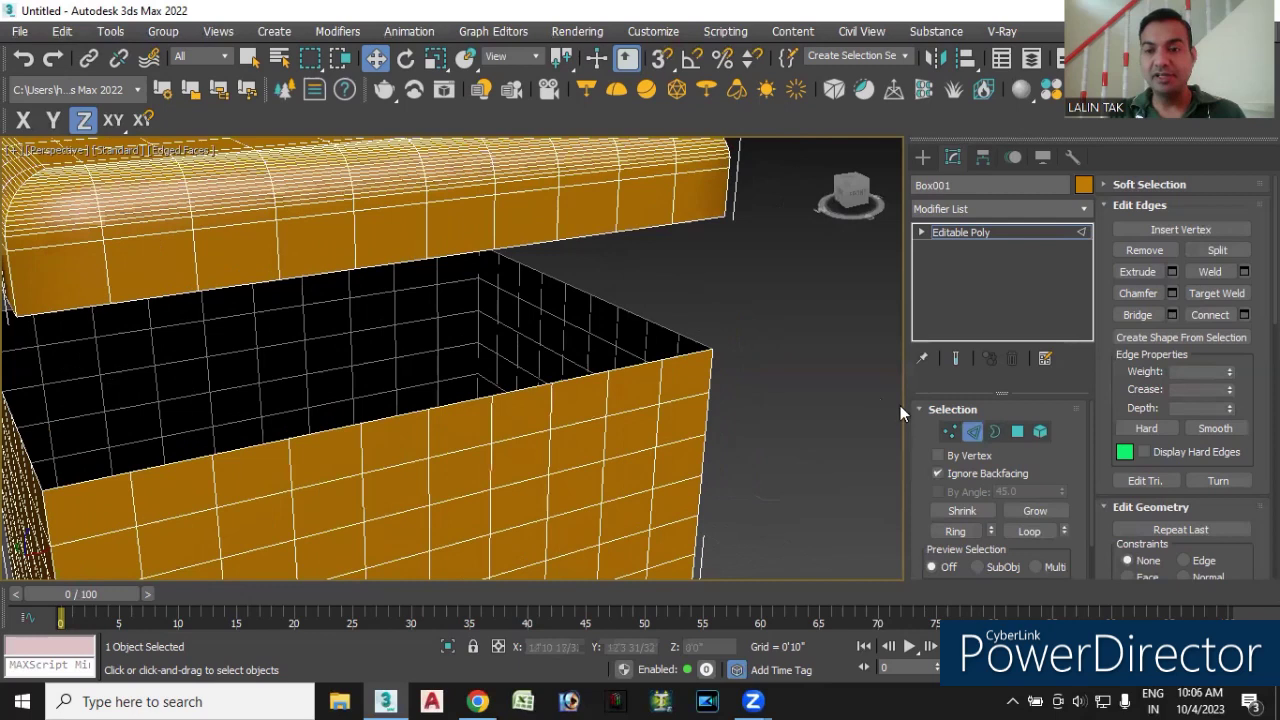
{"action": "left_click", "coordinate": [524, 244]}
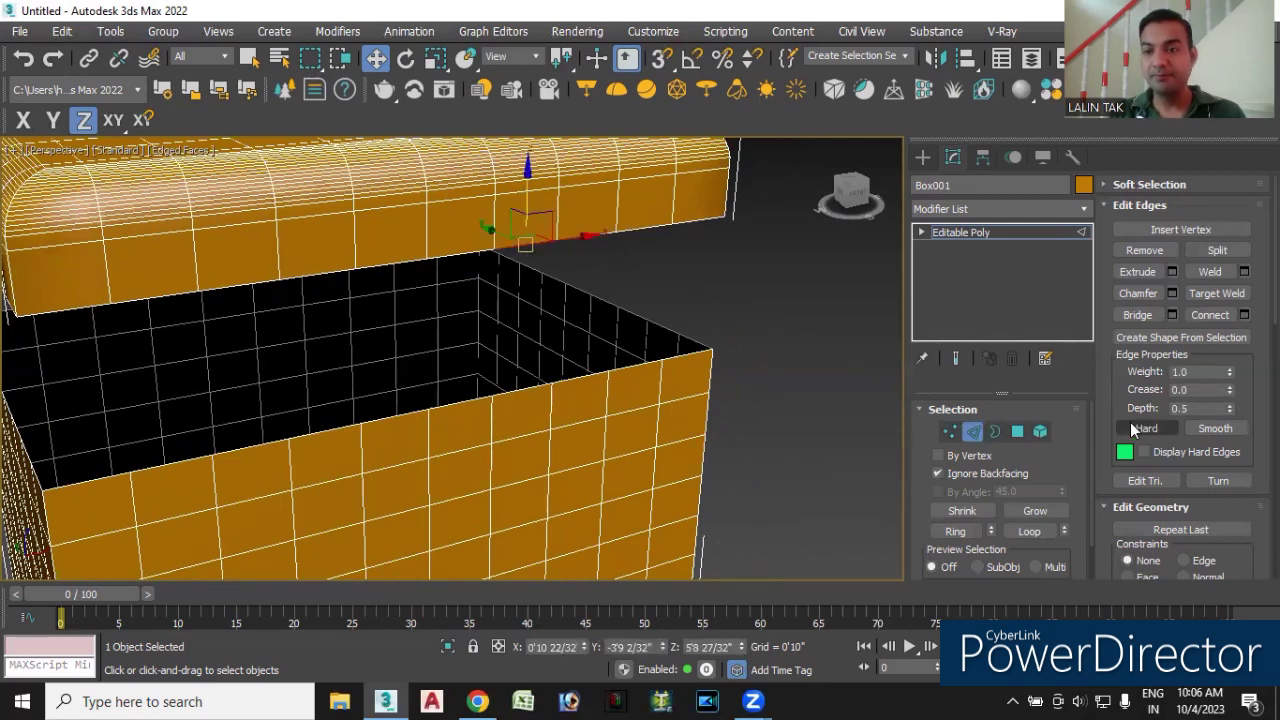
{"action": "left_click", "coordinate": [1216, 293]}
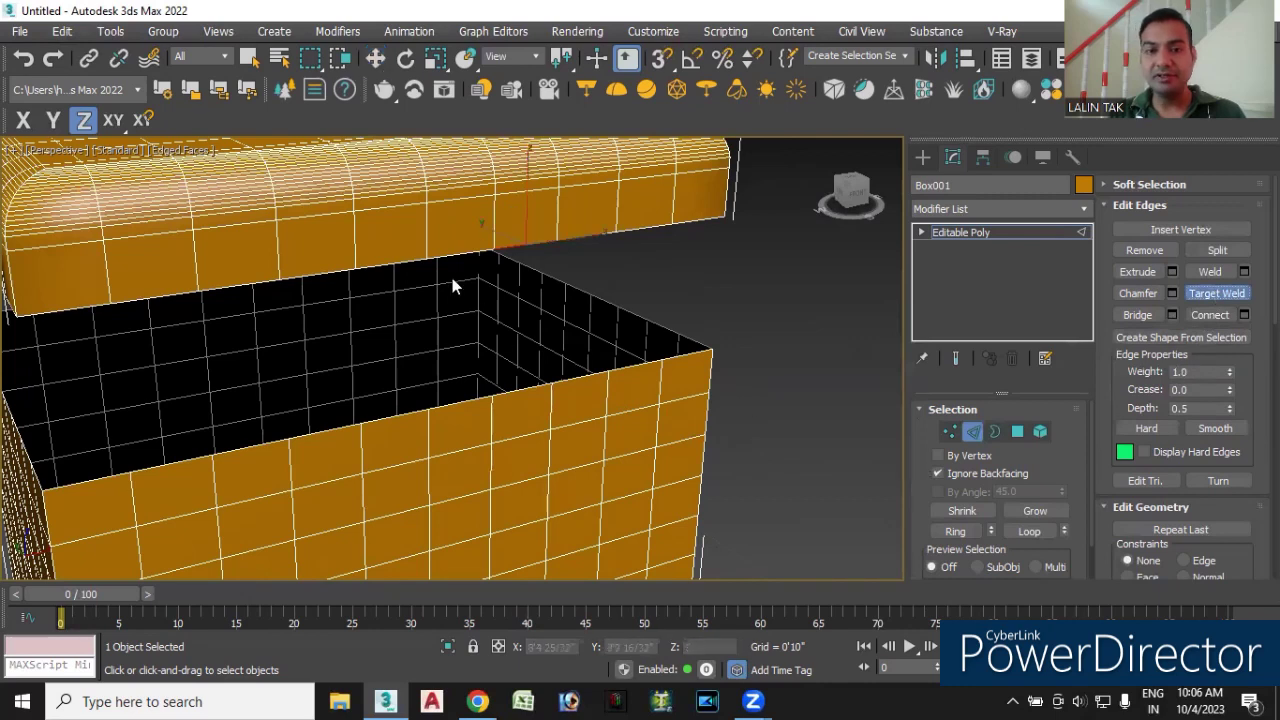
{"action": "left_click", "coordinate": [516, 391]}
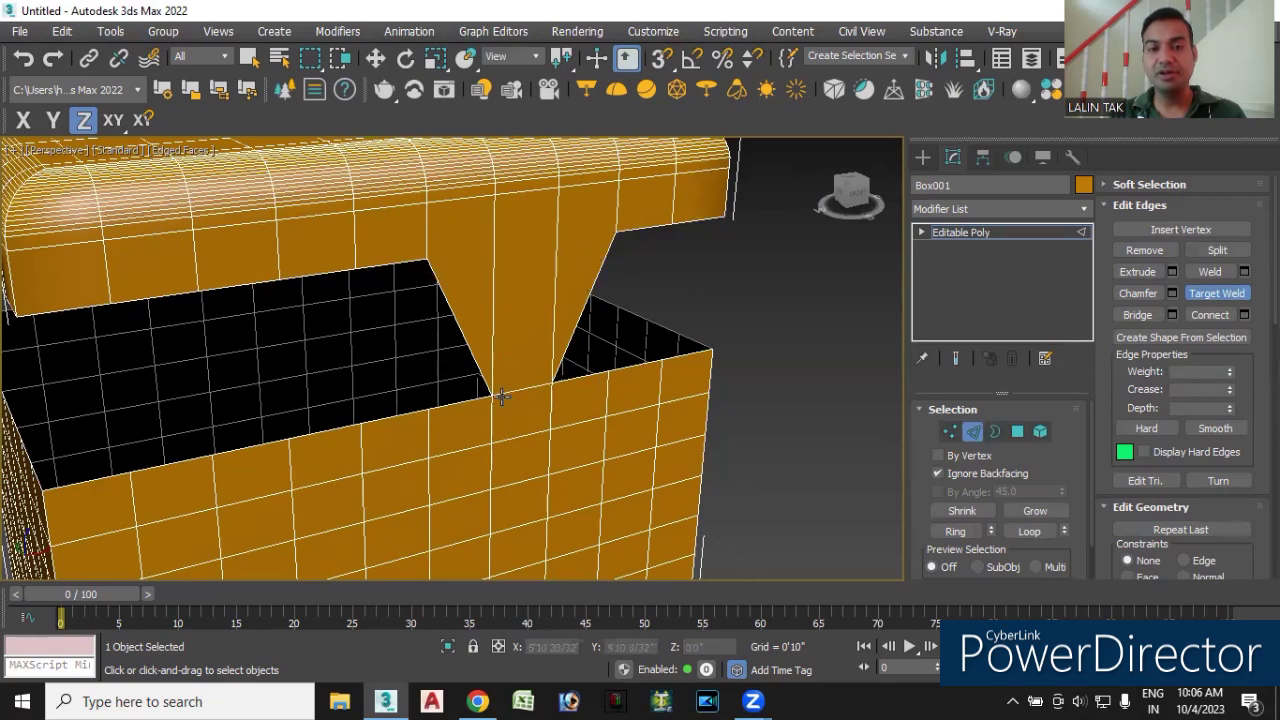
{"action": "middle_click_drag", "start_coordinate": [502, 397], "coordinate": [557, 210], "text": "alt"}
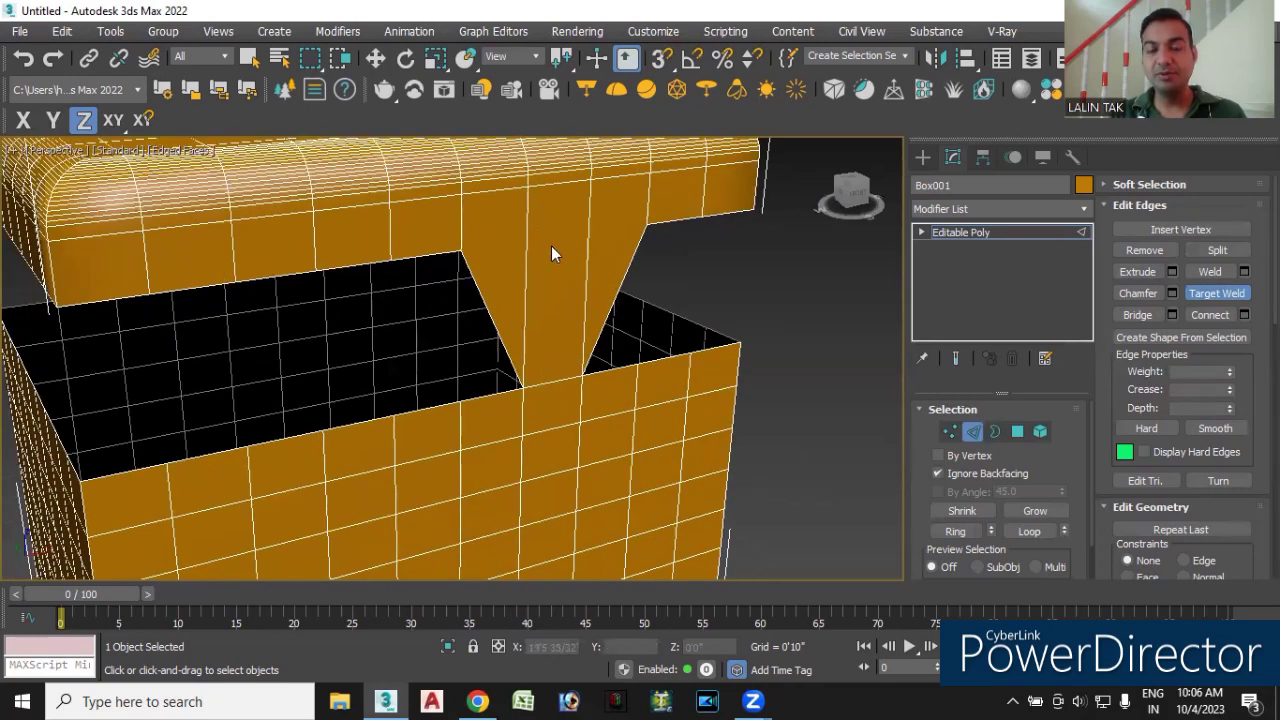
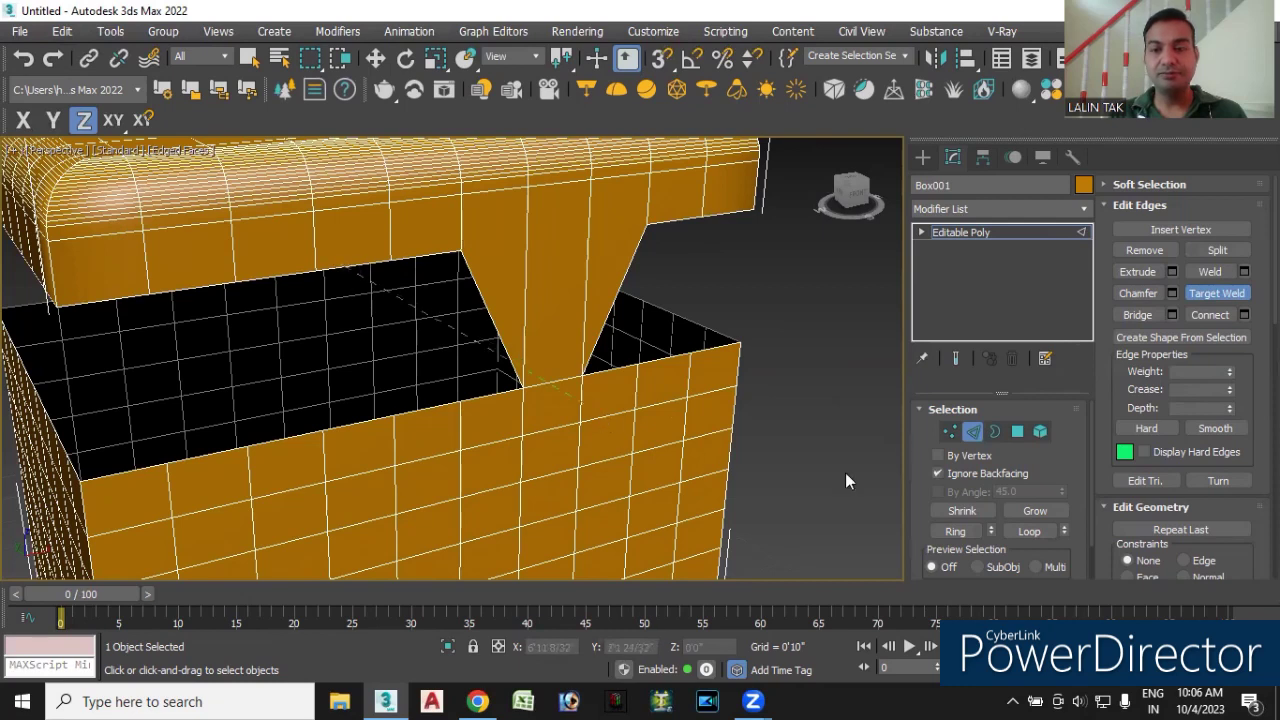
- Leave target weld, return to Edge mode, and bridge the lid edge to the wall-top edge
{"action": "left_click", "coordinate": [1213, 295]}
{"action": "left_click", "coordinate": [1213, 295]}
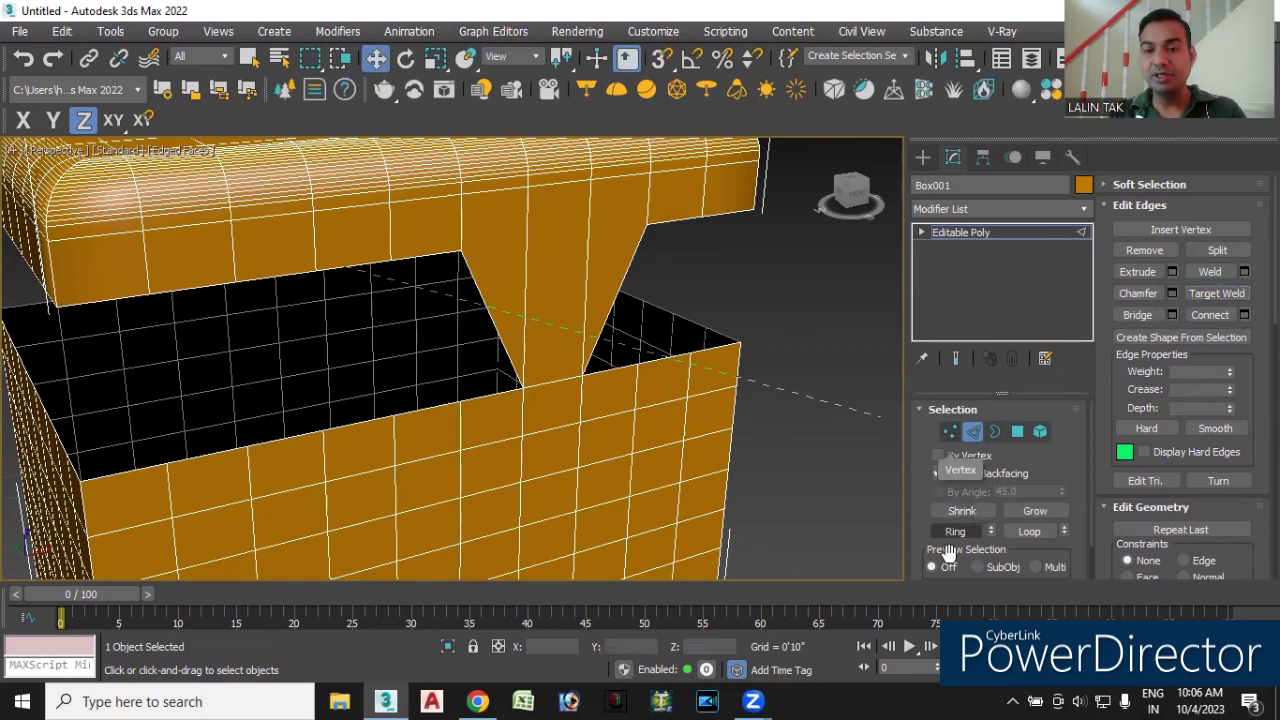
{"action": "left_click", "coordinate": [950, 433]}
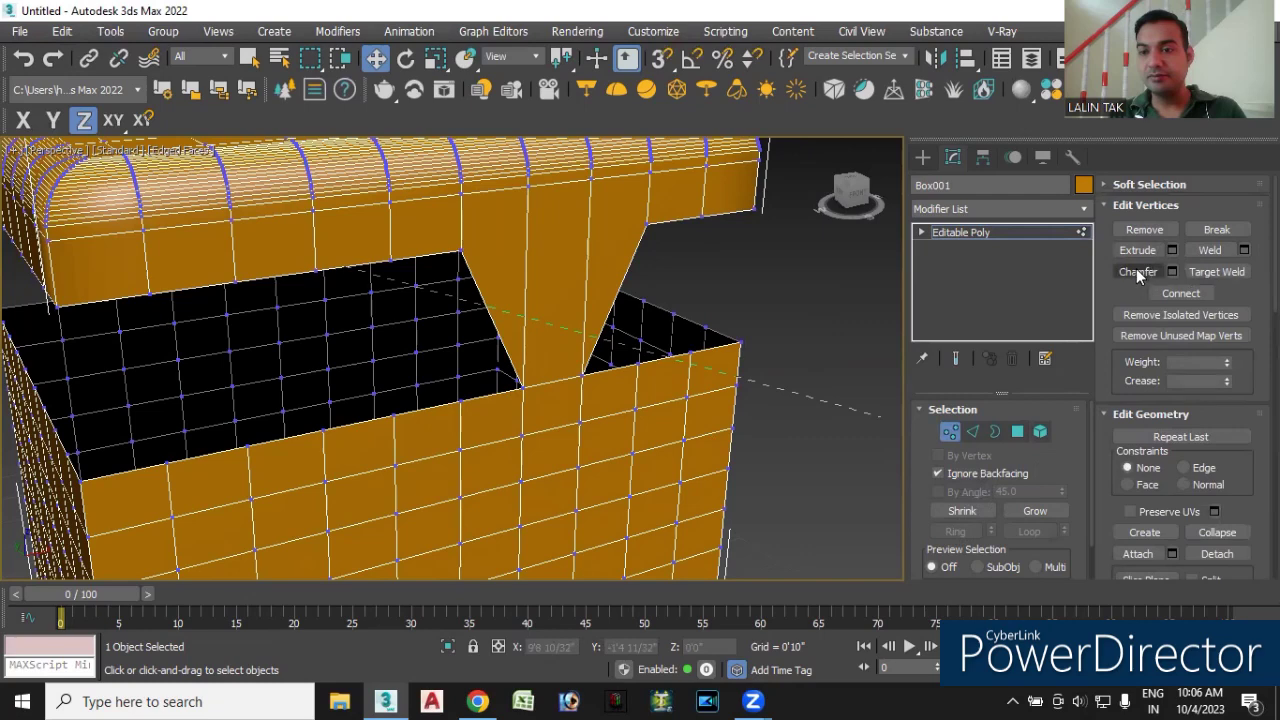
{"action": "left_click", "coordinate": [968, 432]}
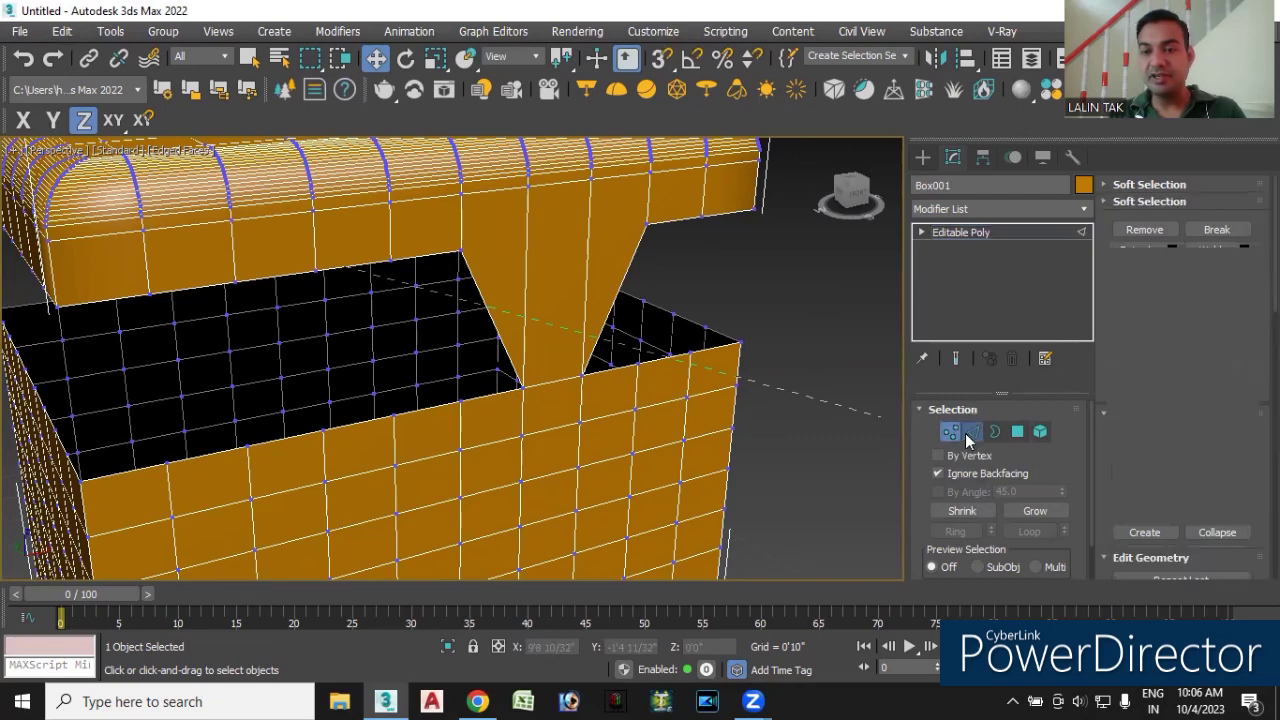
{"action": "left_click", "coordinate": [284, 273]}
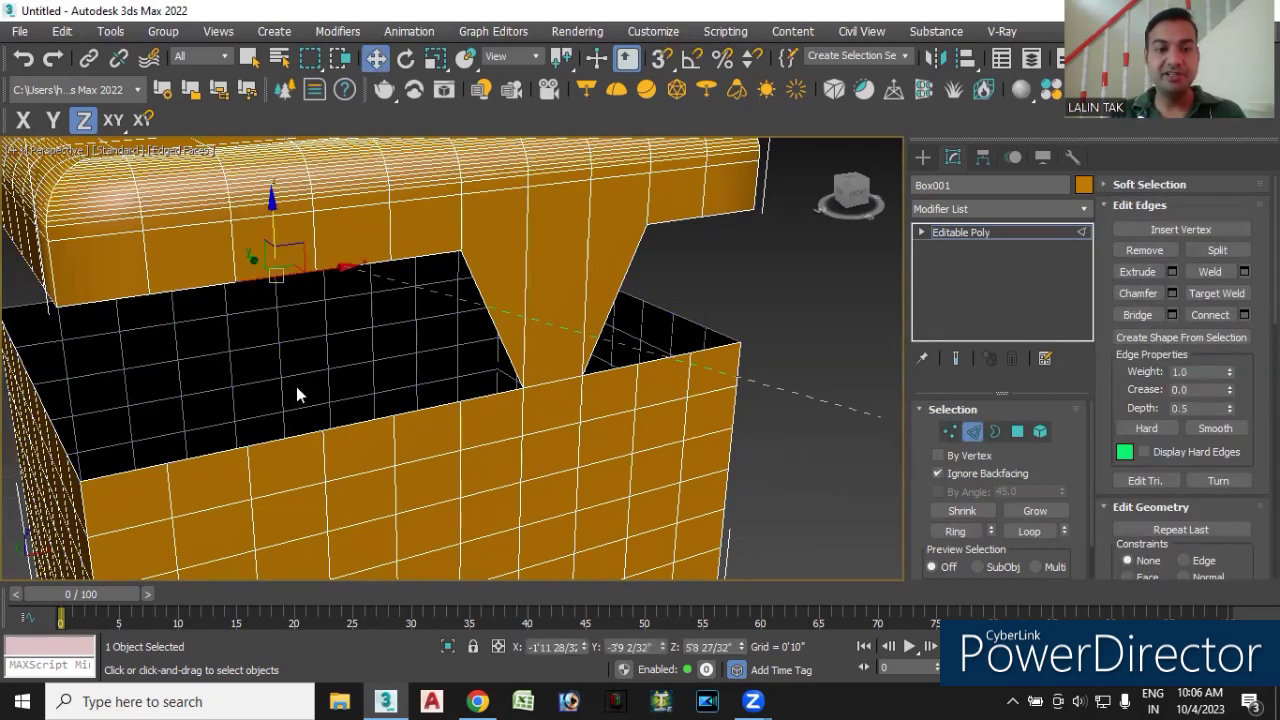
{"action": "left_click", "coordinate": [279, 441]}
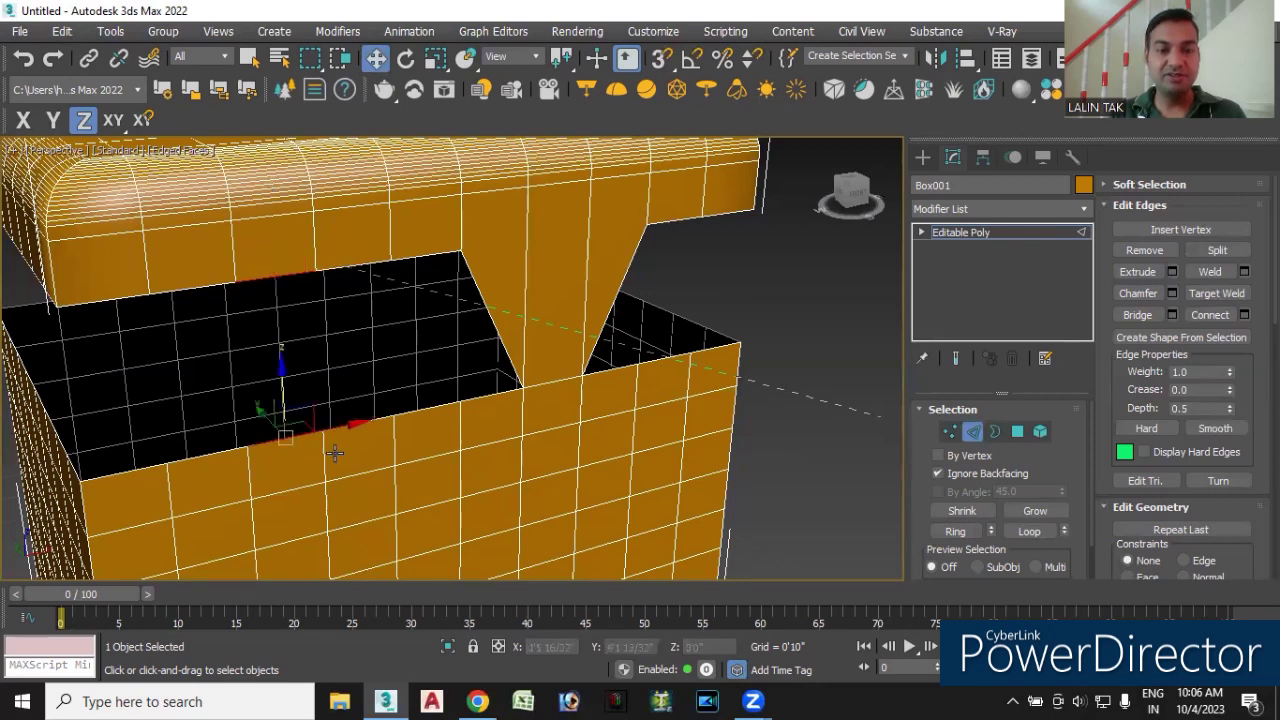
{"action": "left_click", "coordinate": [1145, 311]}
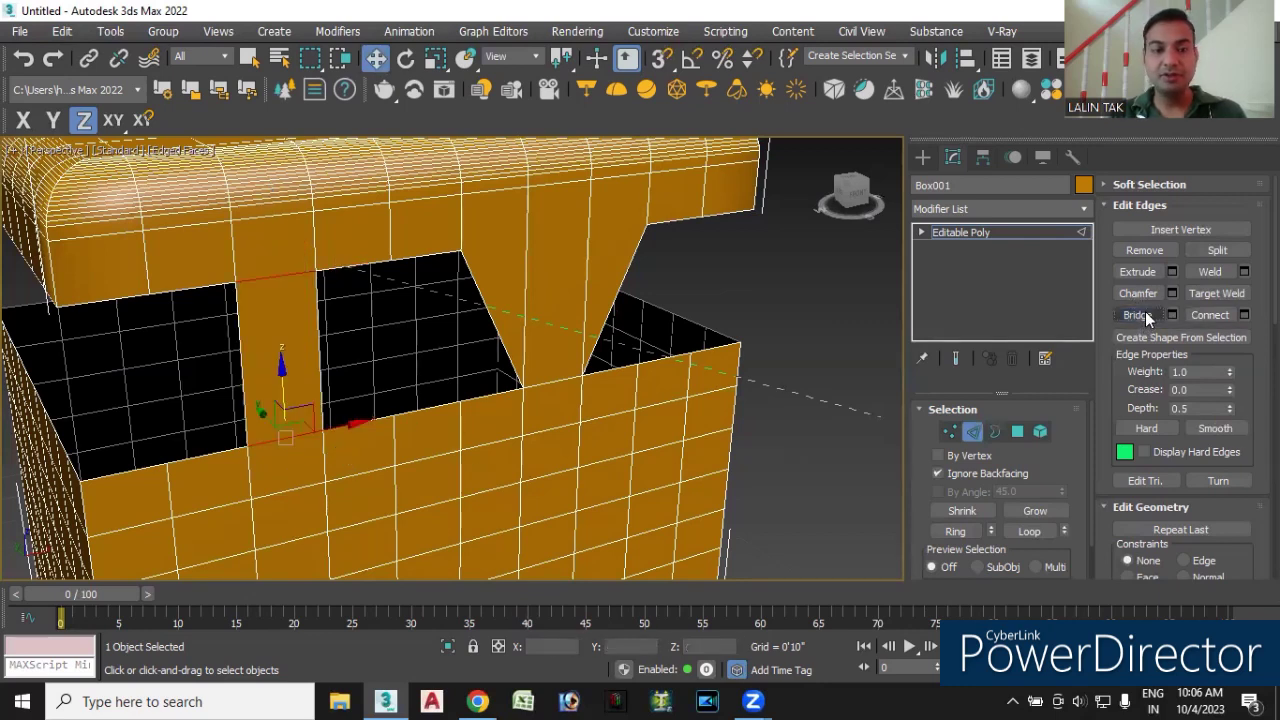
{"action": "mouse_move", "coordinate": [274, 417]}
{"action": "middle_mouse_down"}
{"action": "mouse_move", "coordinate": [369, 452]}
{"action": "mouse_move", "coordinate": [375, 441]}
{"action": "middle_mouse_up"}
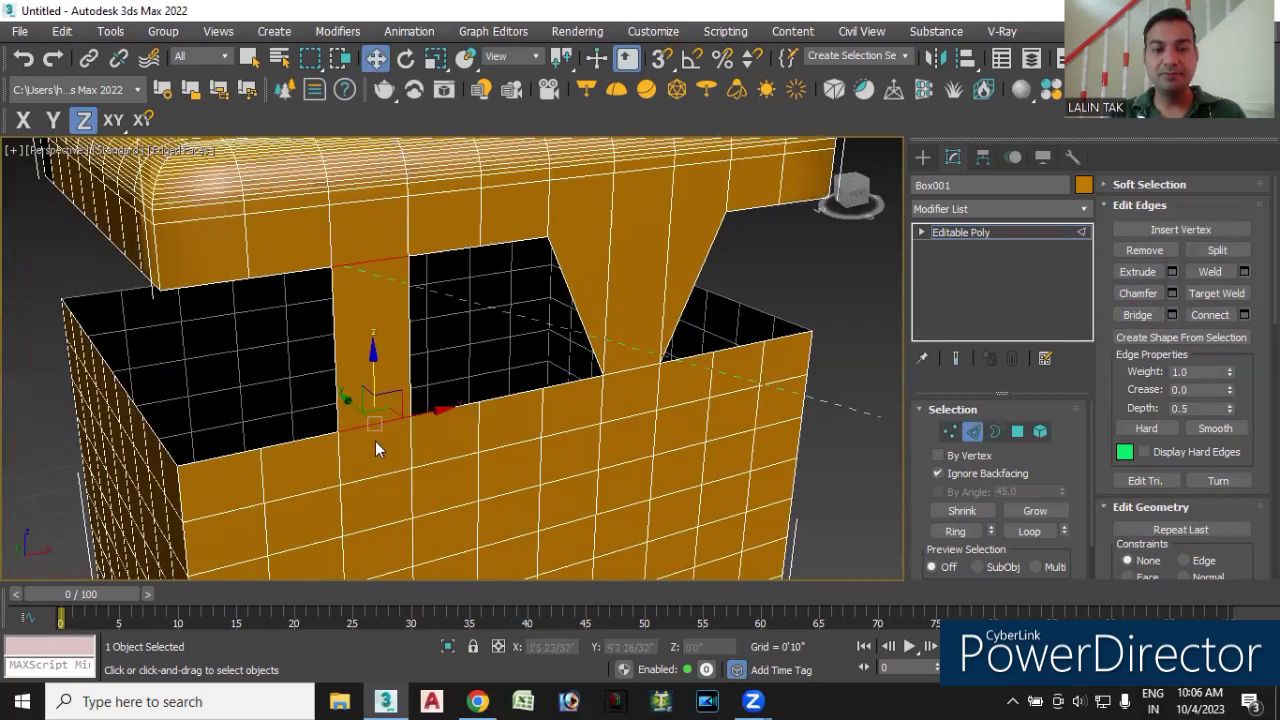
- Set the bridge to 5 segments with a 0.795 adjacent value and confirm it
{"action": "left_click", "coordinate": [1173, 315]}
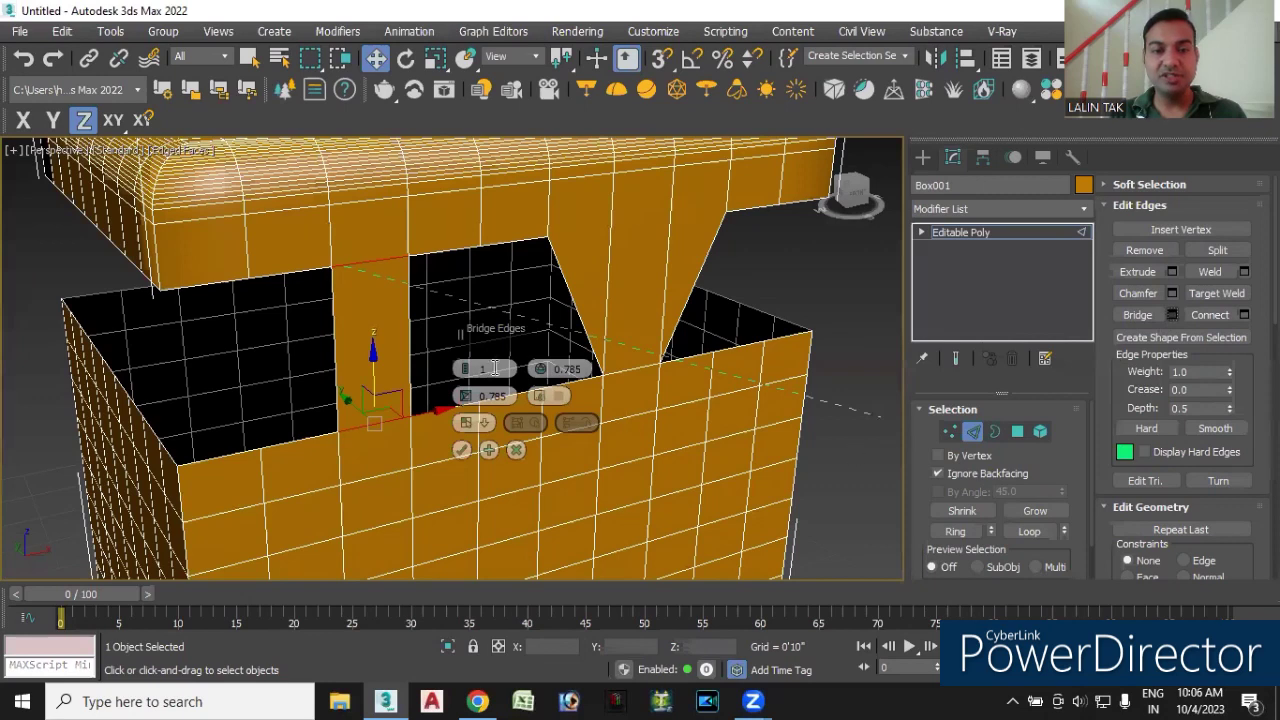
{"action": "left_click_drag", "start_coordinate": [466, 370], "coordinate": [466, 366]}
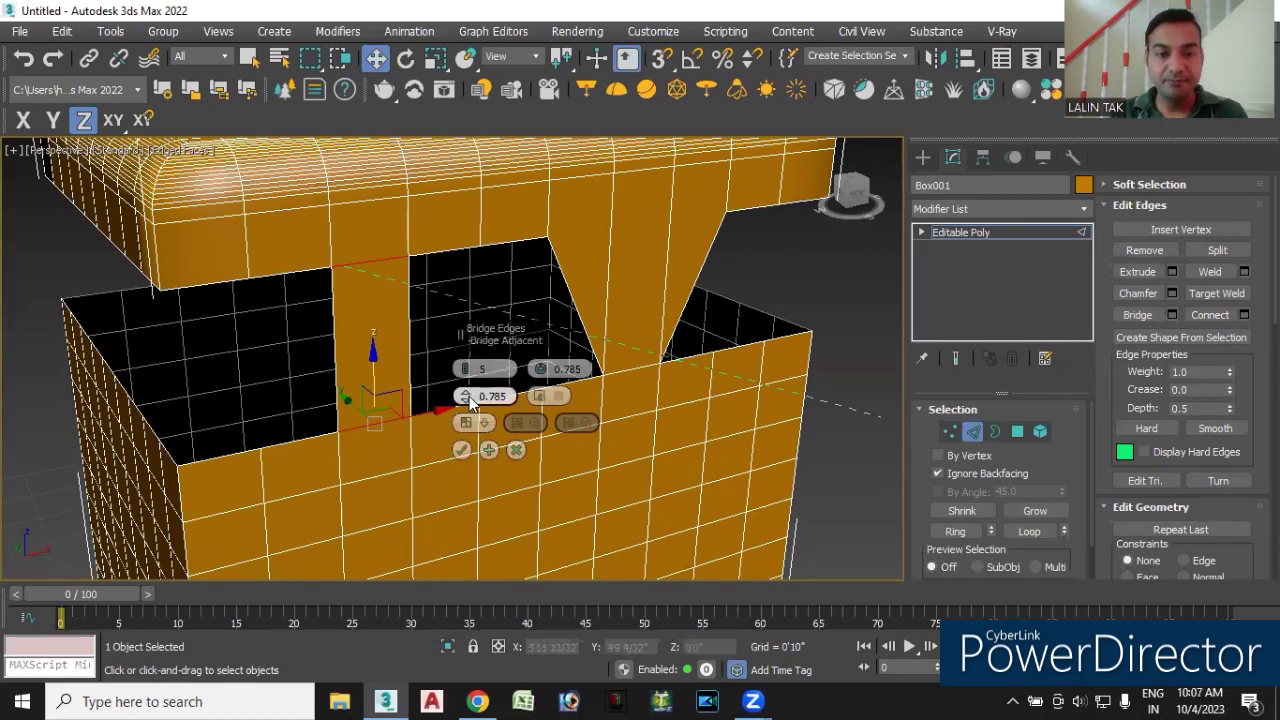
{"action": "left_click_drag", "start_coordinate": [470, 398], "coordinate": [470, 376]}
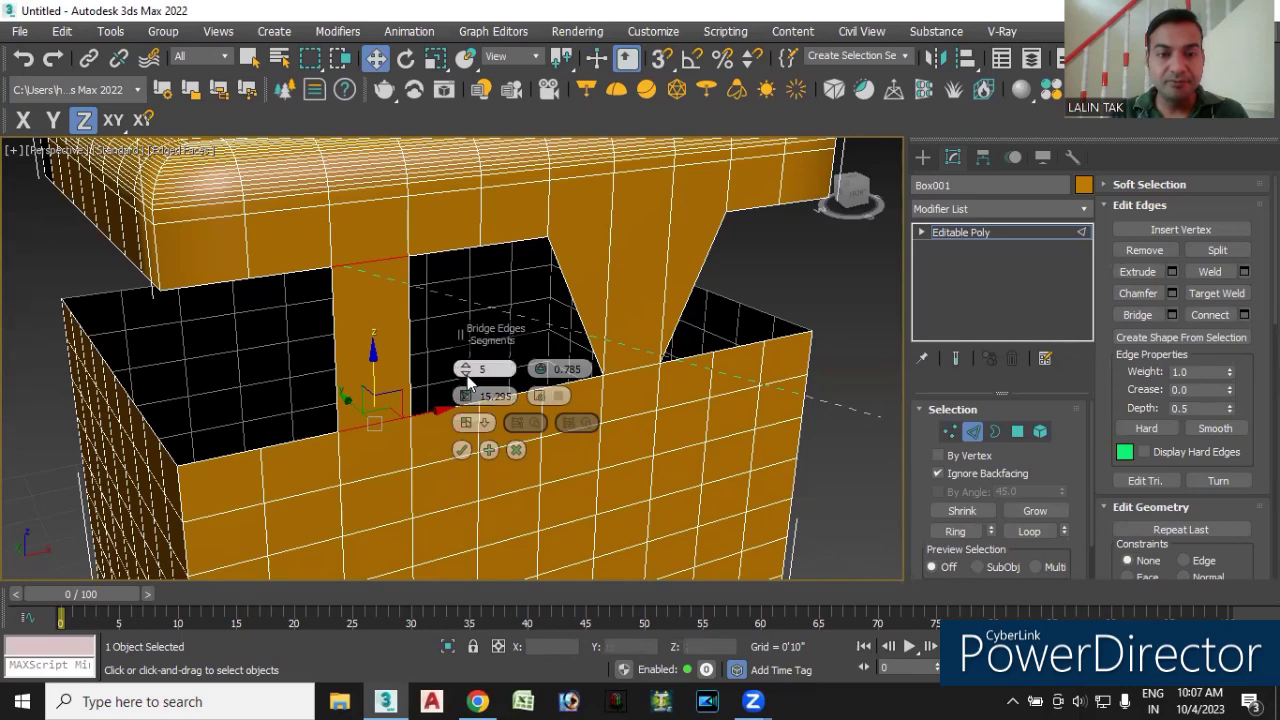
{"action": "scroll", "coordinate": [570, 370], "scroll_direction": "down", "scroll_amount": 3}
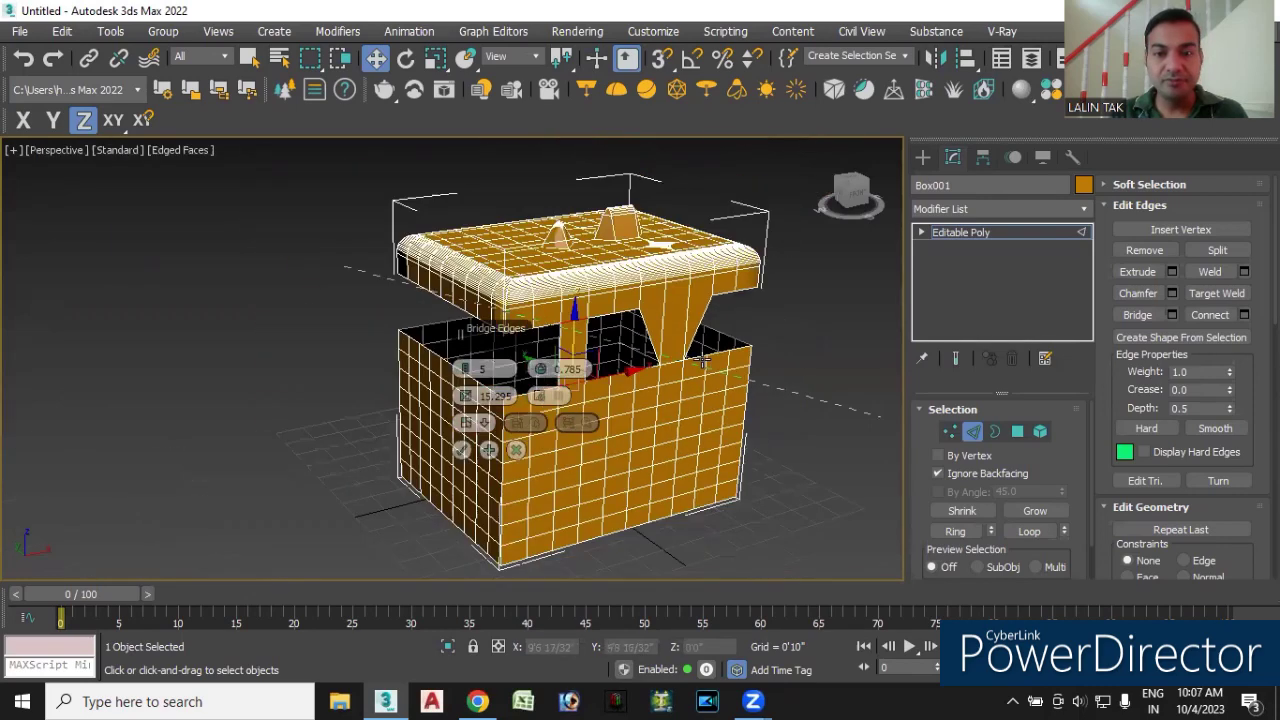
{"action": "scroll", "coordinate": [570, 380], "scroll_direction": "down", "scroll_amount": 3}
{"action": "mouse_move", "coordinate": [634, 366]}
{"action": "middle_mouse_down"}
{"action": "mouse_move", "coordinate": [577, 440]}
{"action": "mouse_move", "coordinate": [645, 447]}
{"action": "middle_mouse_up"}
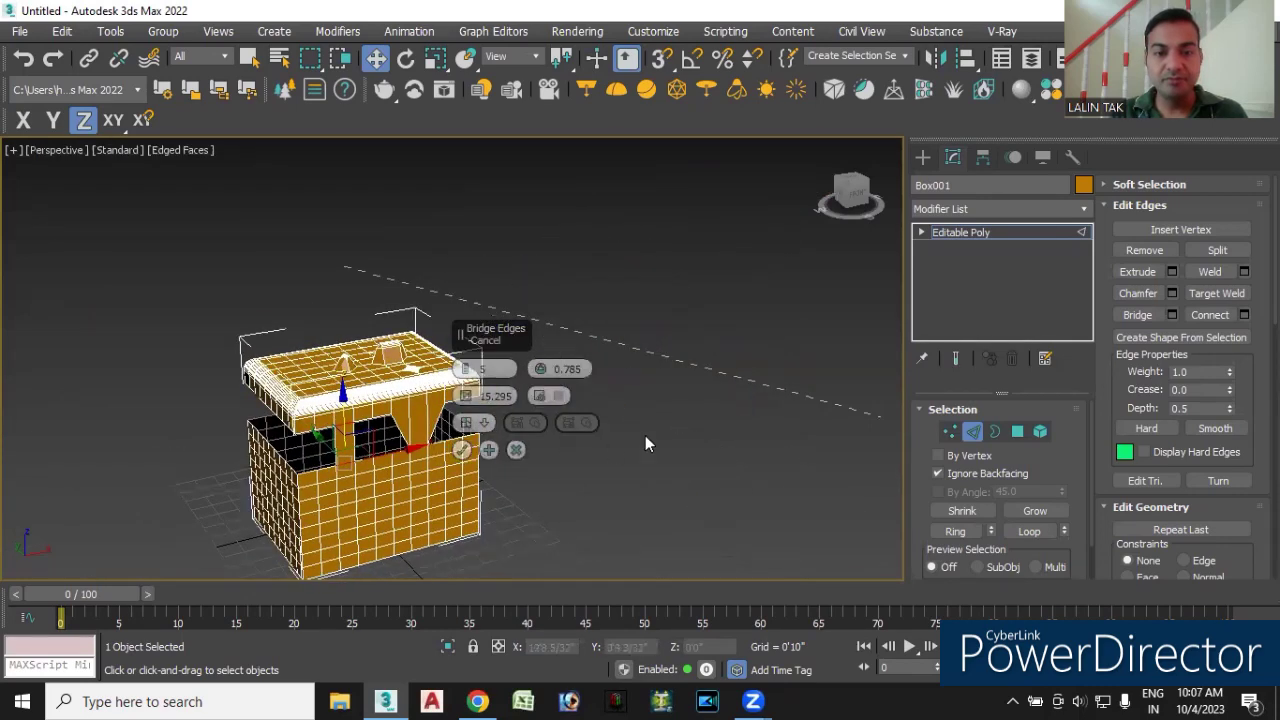
{"action": "mouse_move", "coordinate": [517, 469]}
{"action": "middle_mouse_down", "text": "alt"}
{"action": "mouse_move", "coordinate": [644, 386]}
{"action": "mouse_move", "coordinate": [609, 465]}
{"action": "middle_mouse_up", "text": "alt"}
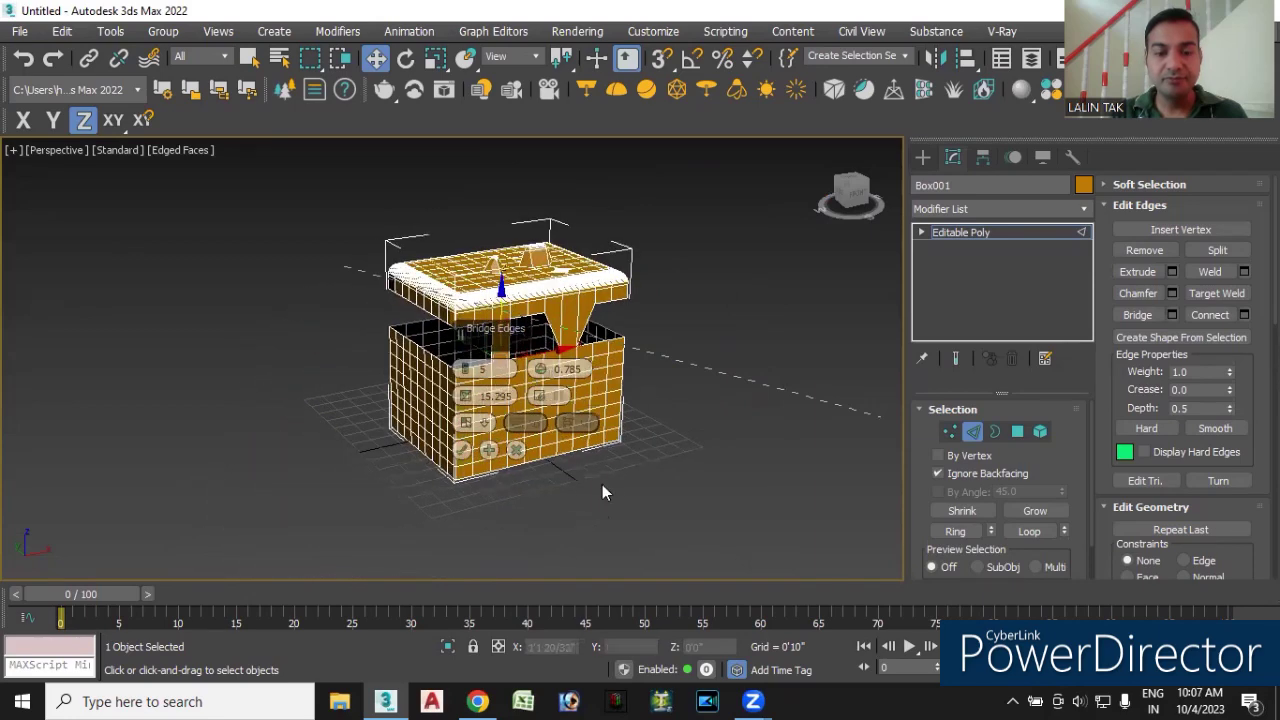
{"action": "middle_click_drag", "start_coordinate": [588, 530], "coordinate": [588, 521], "text": "alt"}
{"action": "type", "text": "0.795"}
{"action": "key", "text": "Return"}
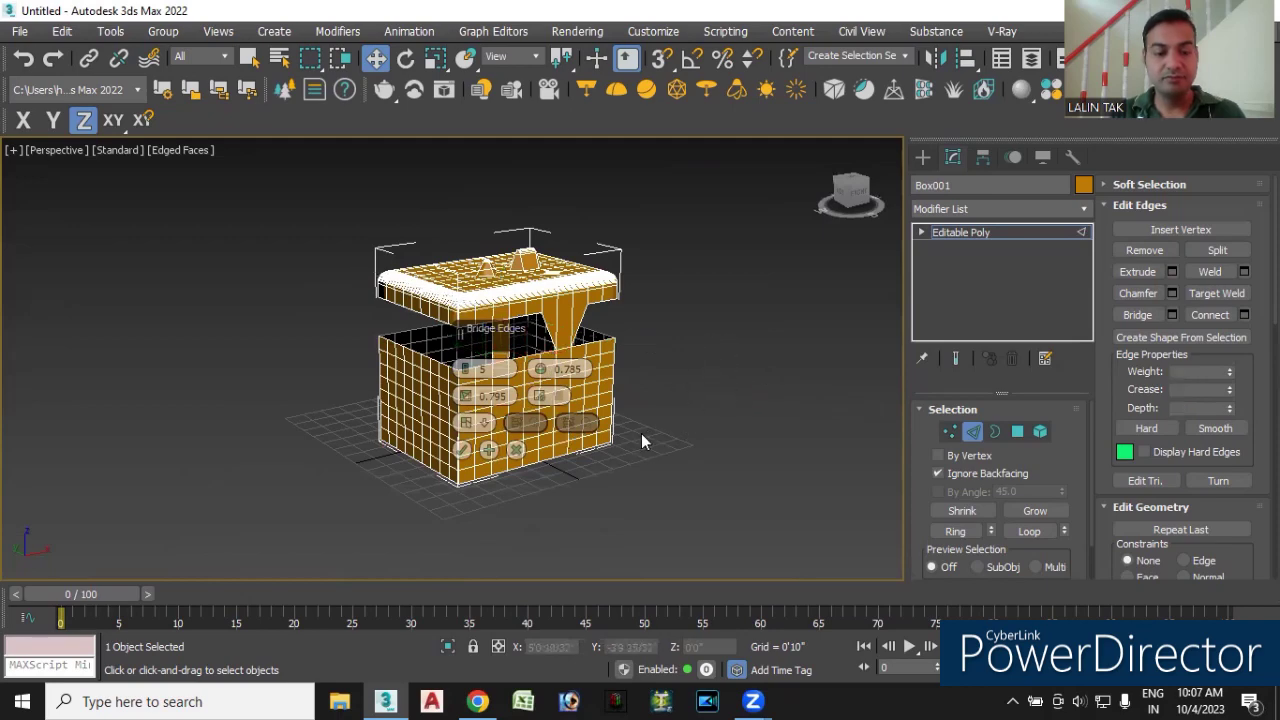
{"action": "key", "text": "Return"}
{"action": "scroll", "coordinate": [634, 443], "scroll_direction": "up", "scroll_amount": 5}
{"action": "mouse_move", "coordinate": [597, 371]}
{"action": "middle_mouse_down"}
{"action": "mouse_move", "coordinate": [517, 371]}
{"action": "mouse_move", "coordinate": [514, 480]}
{"action": "middle_mouse_up"}
{"action": "scroll", "coordinate": [511, 415], "scroll_direction": "up", "scroll_amount": 5}
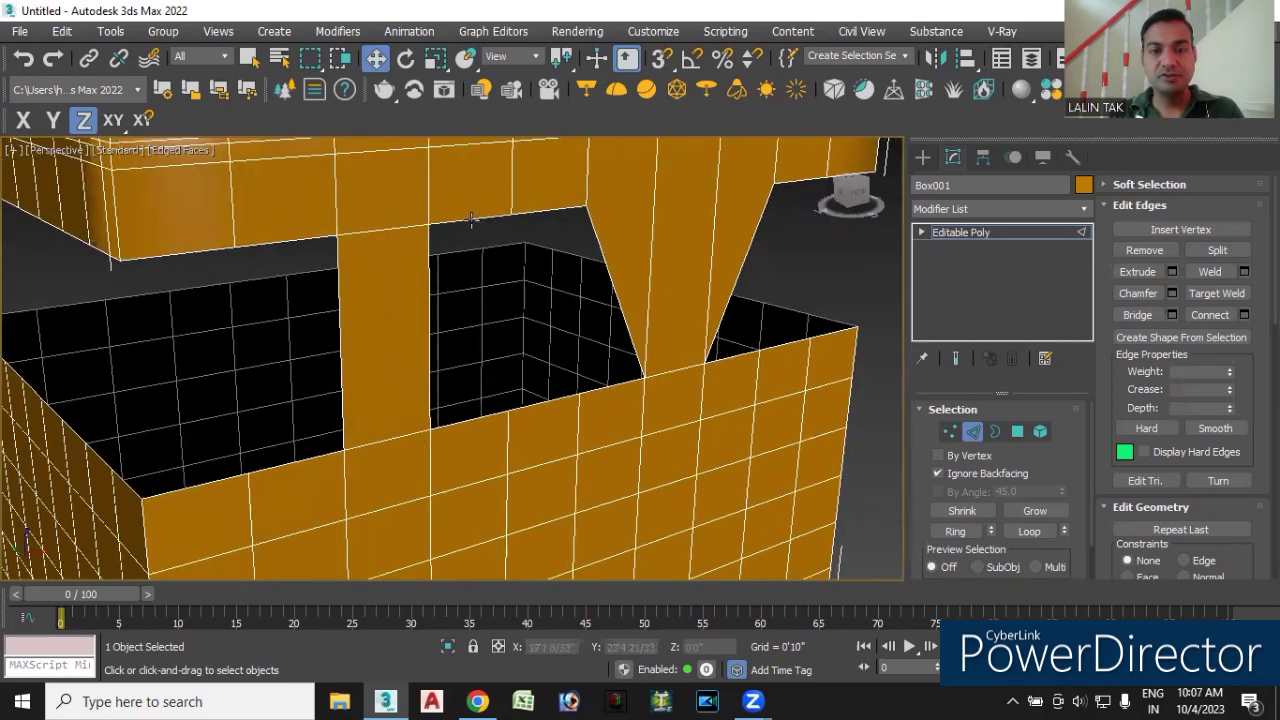
- Bridge the next lid-to-wall gap with 12 segments, adjacent 5.5 and smooth 2.785
{"action": "left_click", "coordinate": [471, 218]}
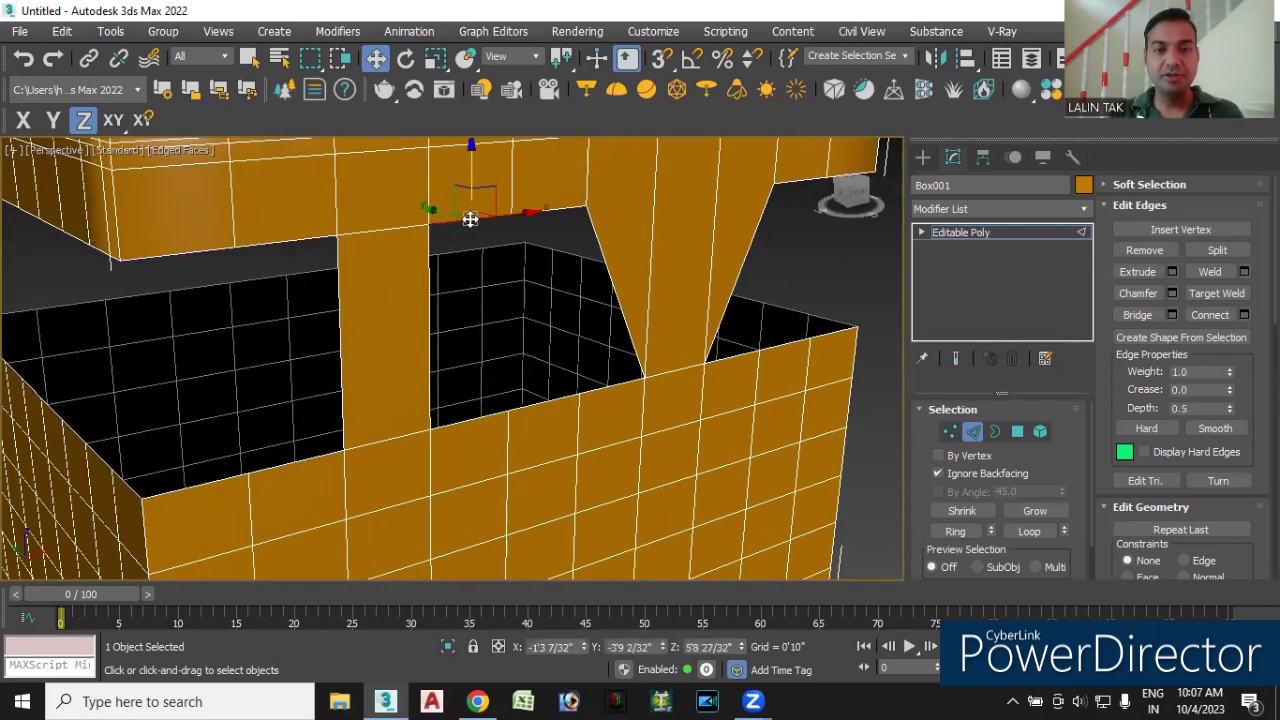
{"action": "left_click", "coordinate": [471, 418]}
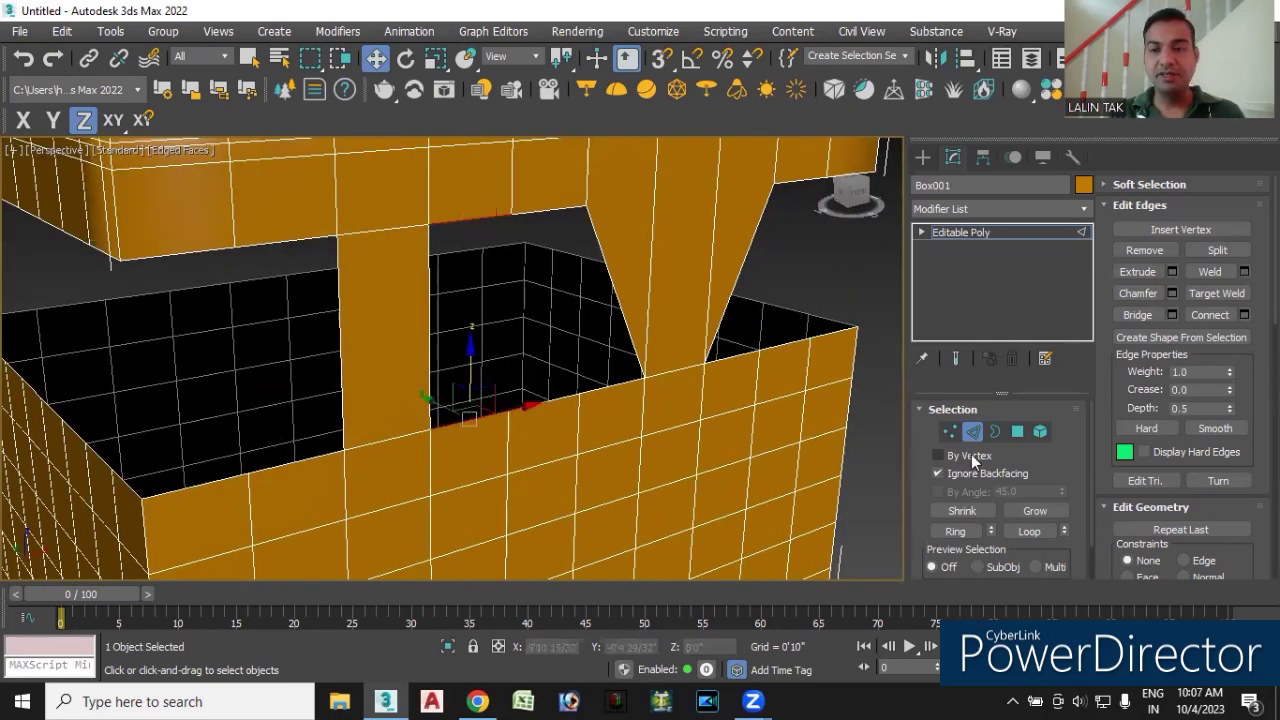
{"action": "left_click", "coordinate": [446, 236]}
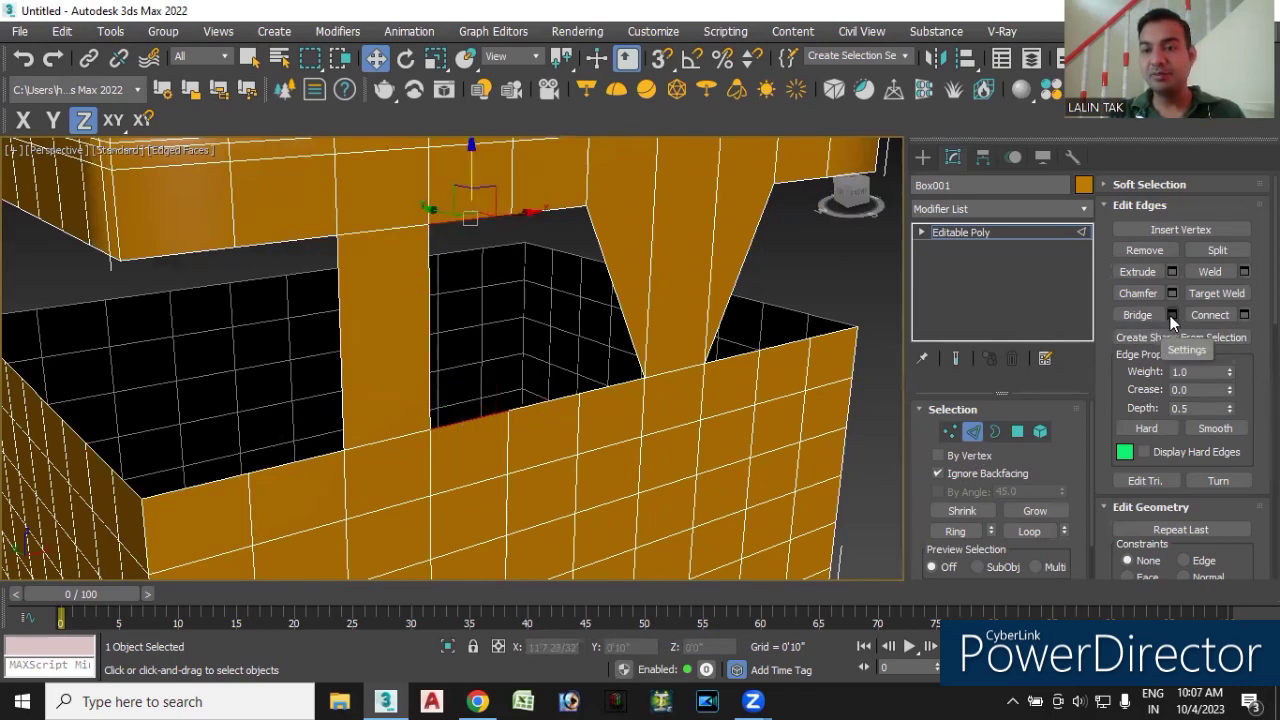
{"action": "left_click", "coordinate": [1172, 315]}
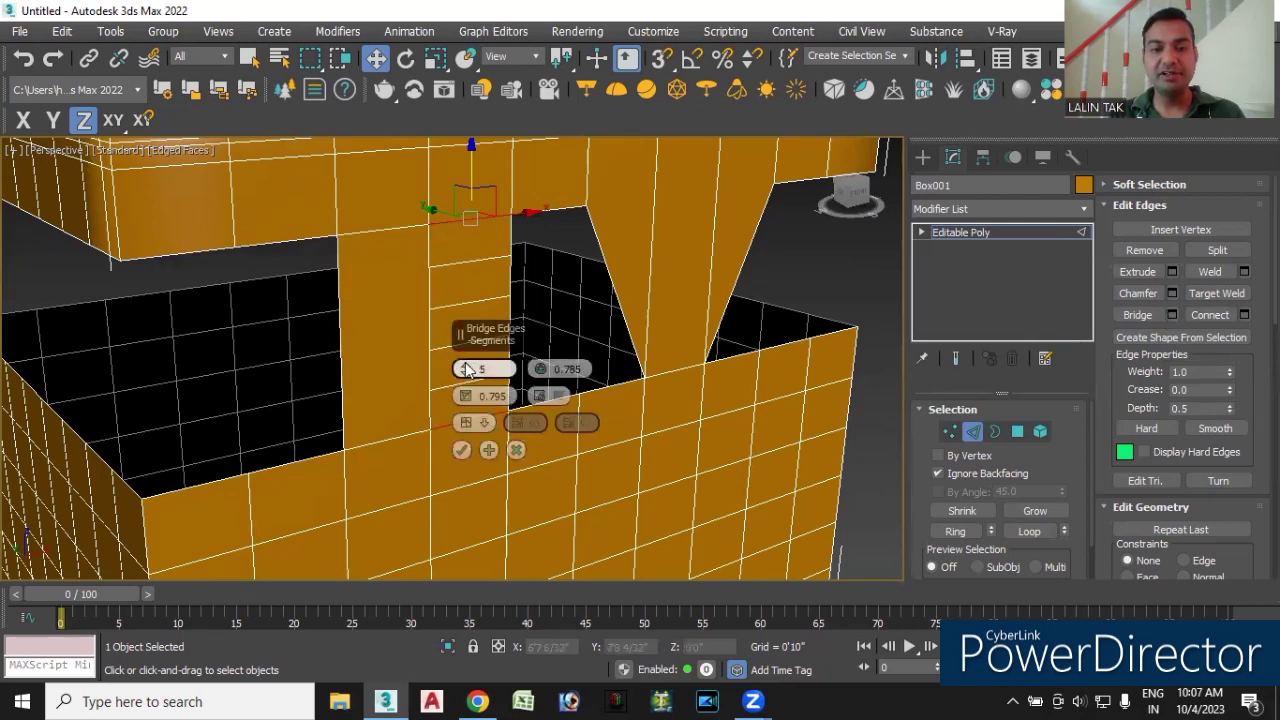
{"action": "left_click_drag", "start_coordinate": [464, 369], "coordinate": [464, 392]}
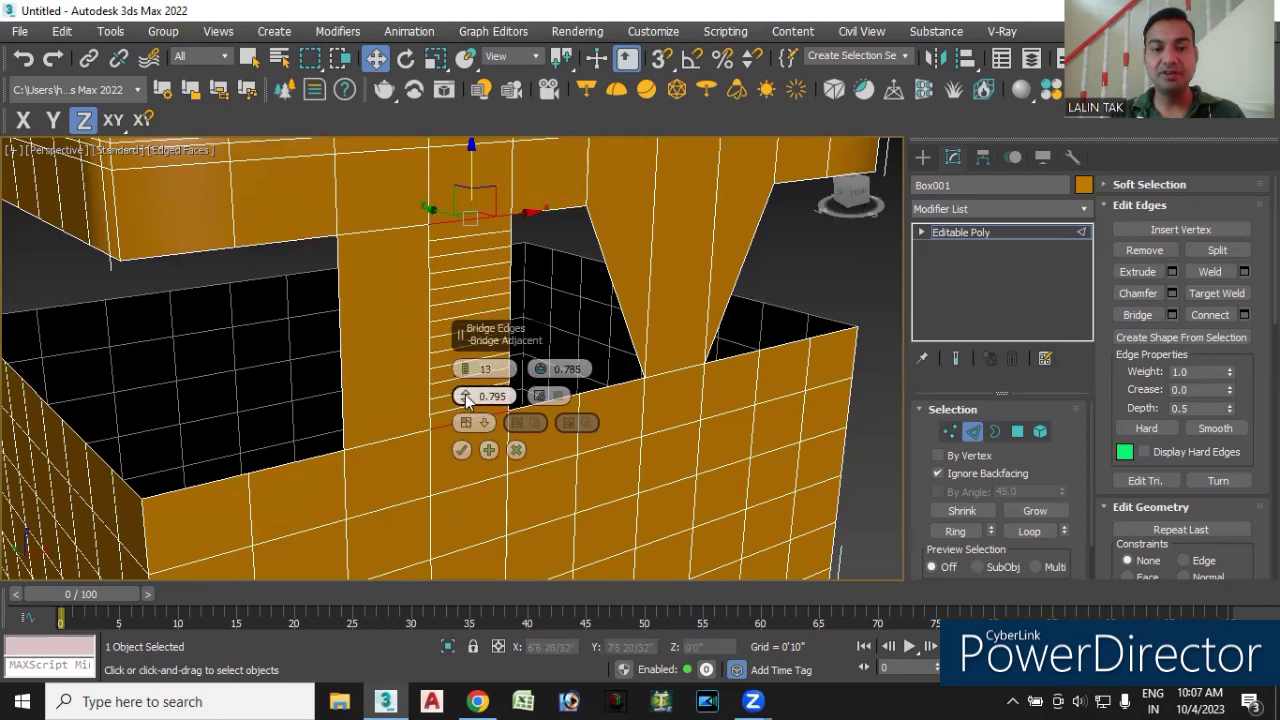
{"action": "right_click", "coordinate": [467, 396]}
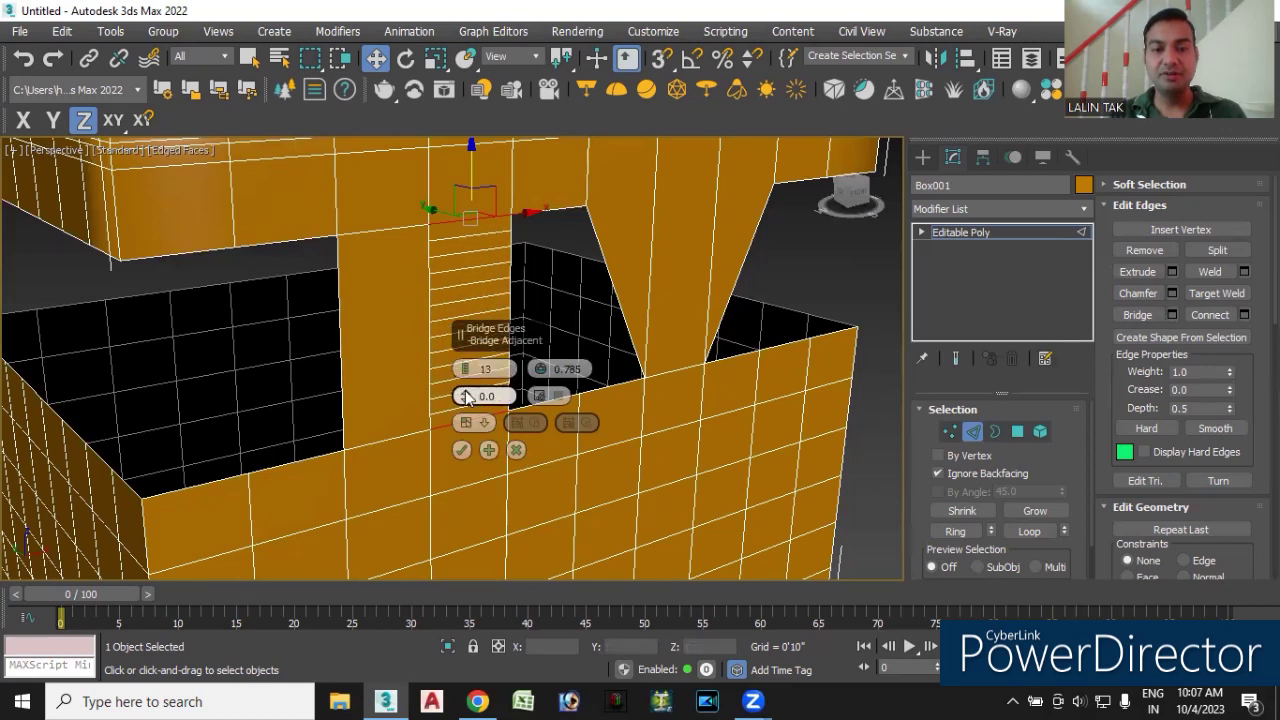
{"action": "left_click_drag", "start_coordinate": [466, 394], "coordinate": [466, 400]}
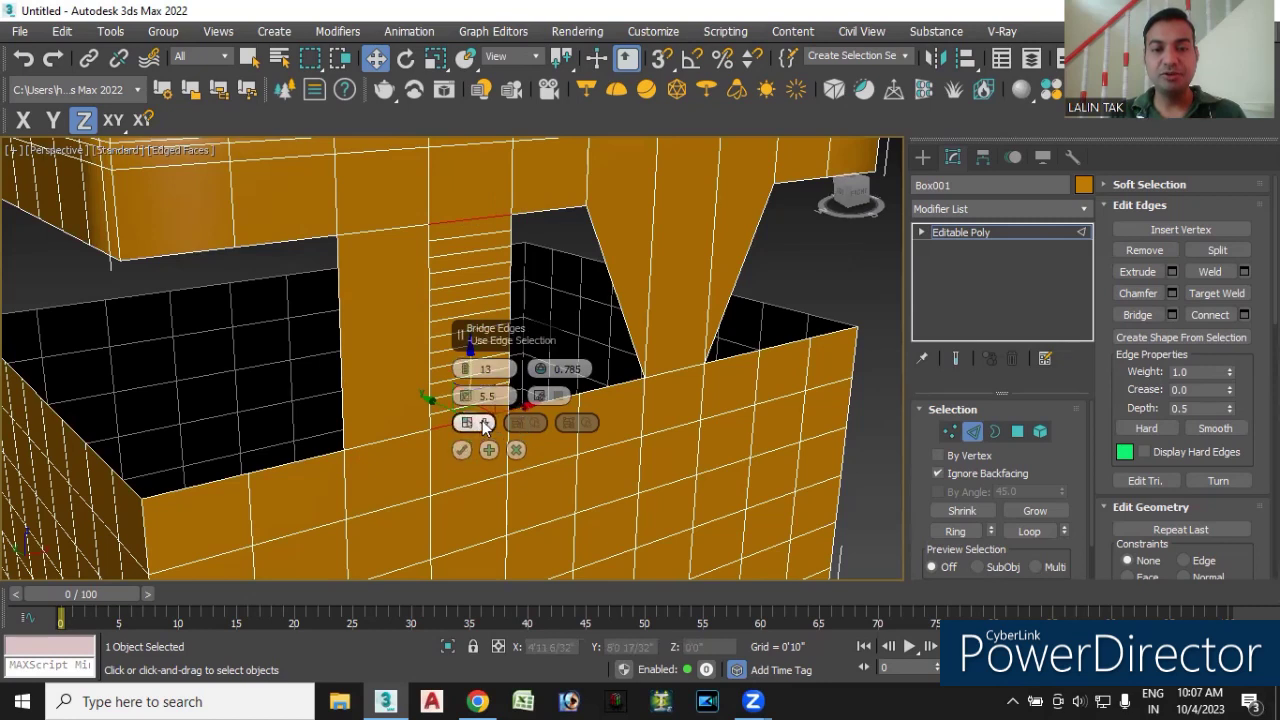
{"action": "left_click", "coordinate": [484, 424]}
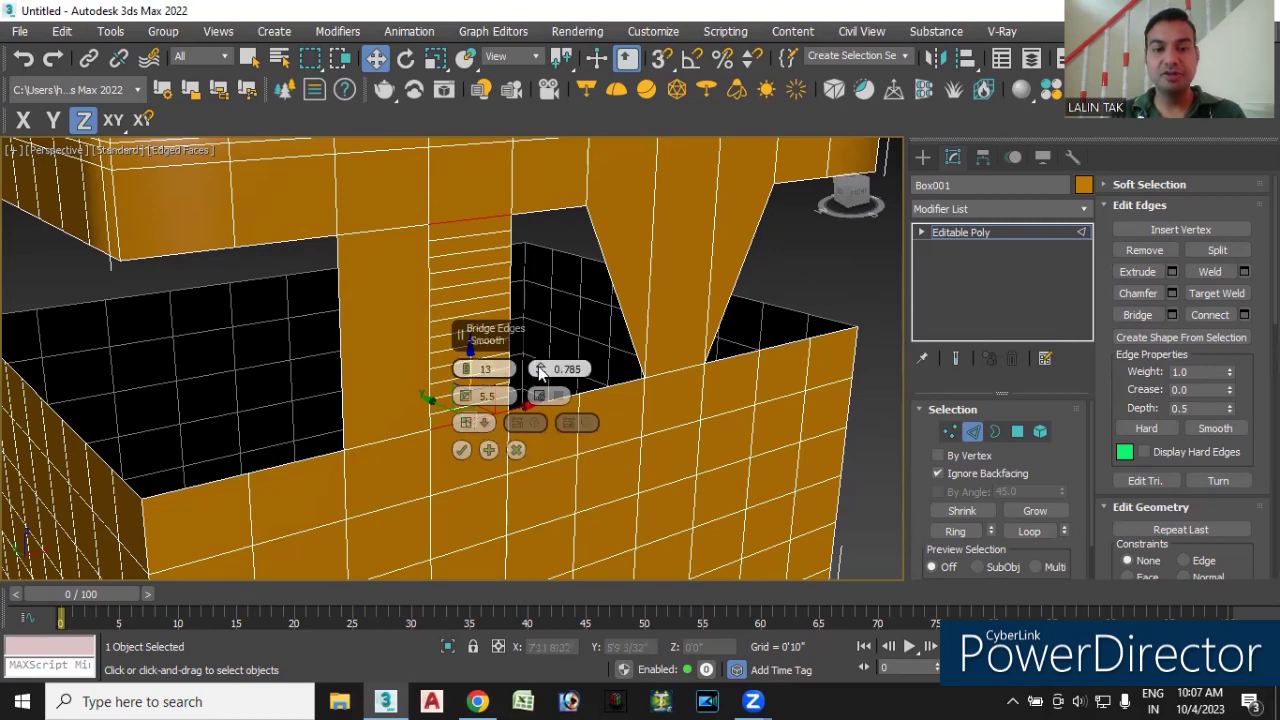
{"action": "left_click_drag", "start_coordinate": [540, 370], "coordinate": [466, 368]}
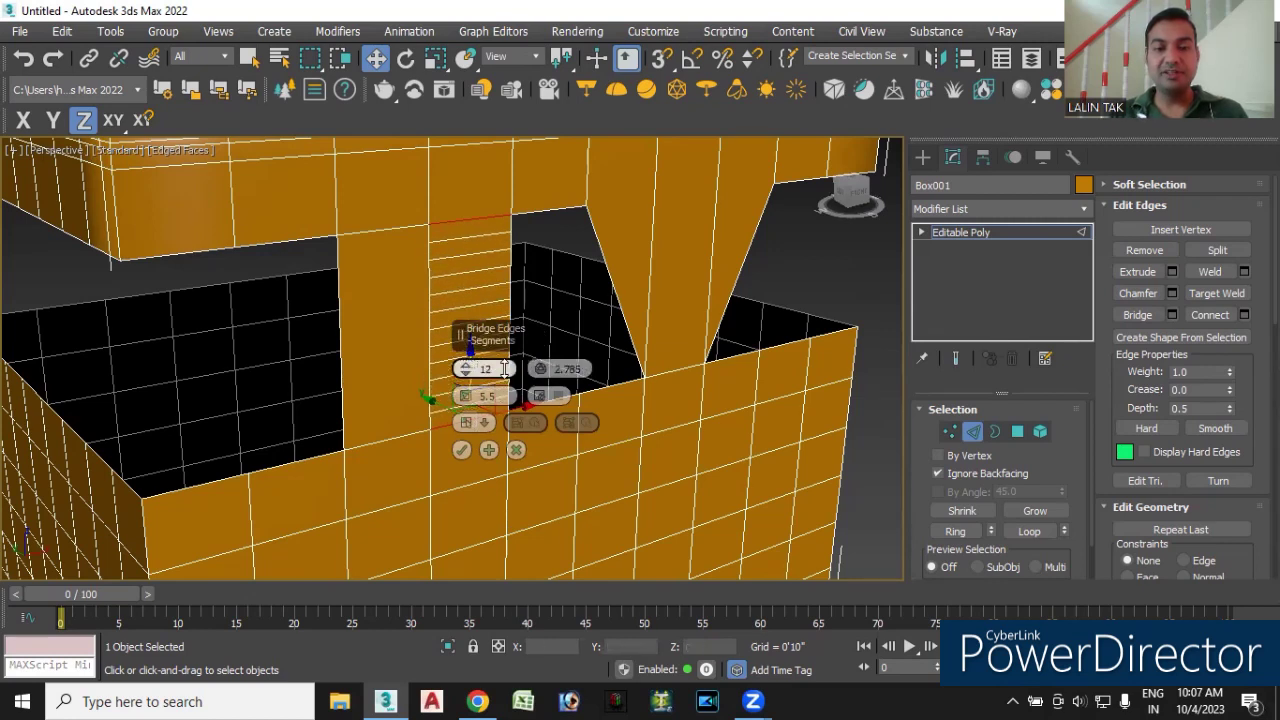
{"action": "left_click", "coordinate": [462, 450]}
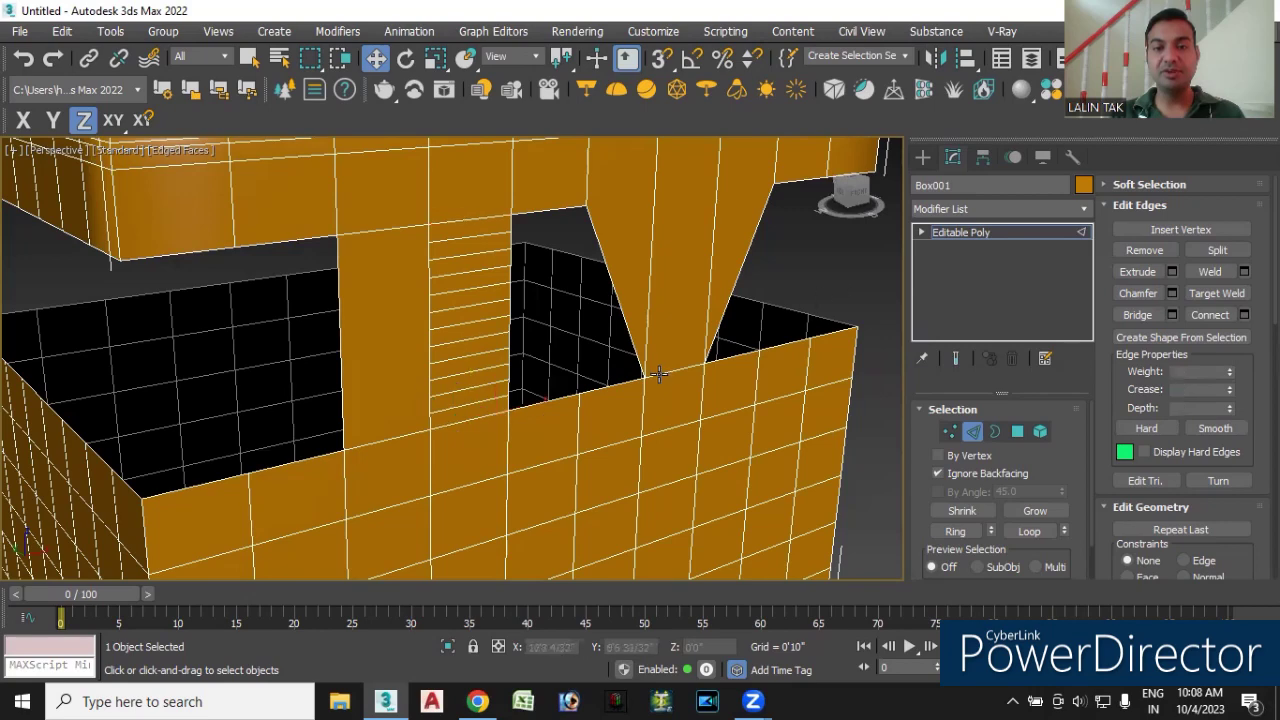
{"action": "scroll", "coordinate": [659, 374], "scroll_direction": "down", "scroll_amount": 5}
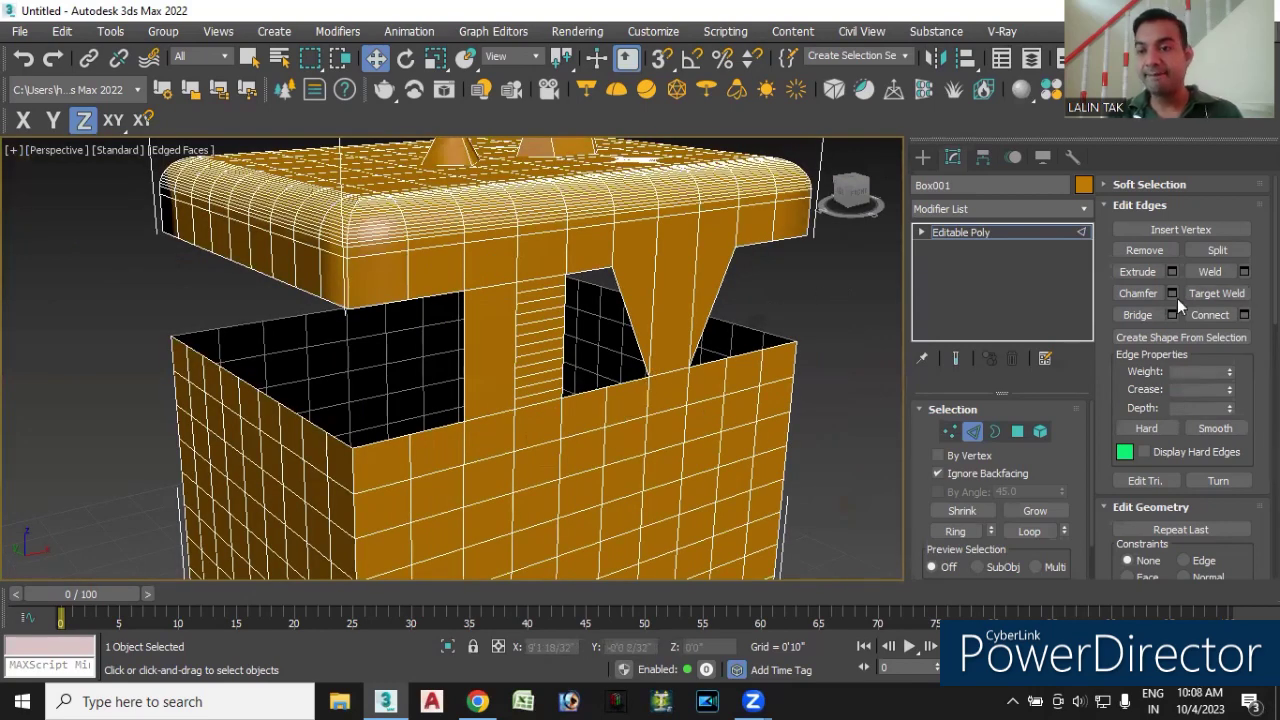
- Connect two vertical edges on the box's front face with a new edge
{"action": "left_click", "coordinate": [1210, 316]}
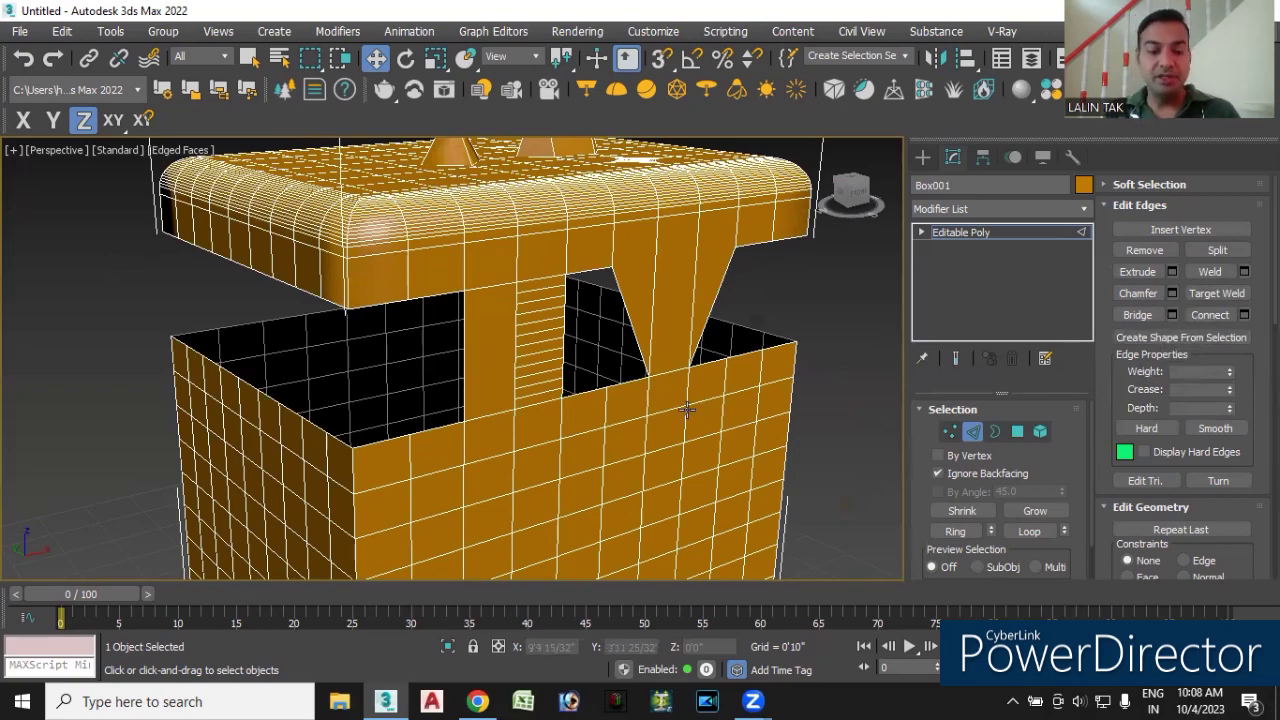
{"action": "mouse_move", "coordinate": [634, 428]}
{"action": "middle_mouse_down", "text": "alt"}
{"action": "mouse_move", "coordinate": [646, 449]}
{"action": "mouse_move", "coordinate": [690, 386]}
{"action": "mouse_move", "coordinate": [651, 477]}
{"action": "mouse_move", "coordinate": [612, 398]}
{"action": "mouse_move", "coordinate": [737, 457]}
{"action": "mouse_move", "coordinate": [690, 460]}
{"action": "mouse_move", "coordinate": [600, 397]}
{"action": "mouse_move", "coordinate": [569, 429]}
{"action": "mouse_move", "coordinate": [551, 428]}
{"action": "mouse_move", "coordinate": [454, 387]}
{"action": "middle_mouse_up", "text": "alt"}
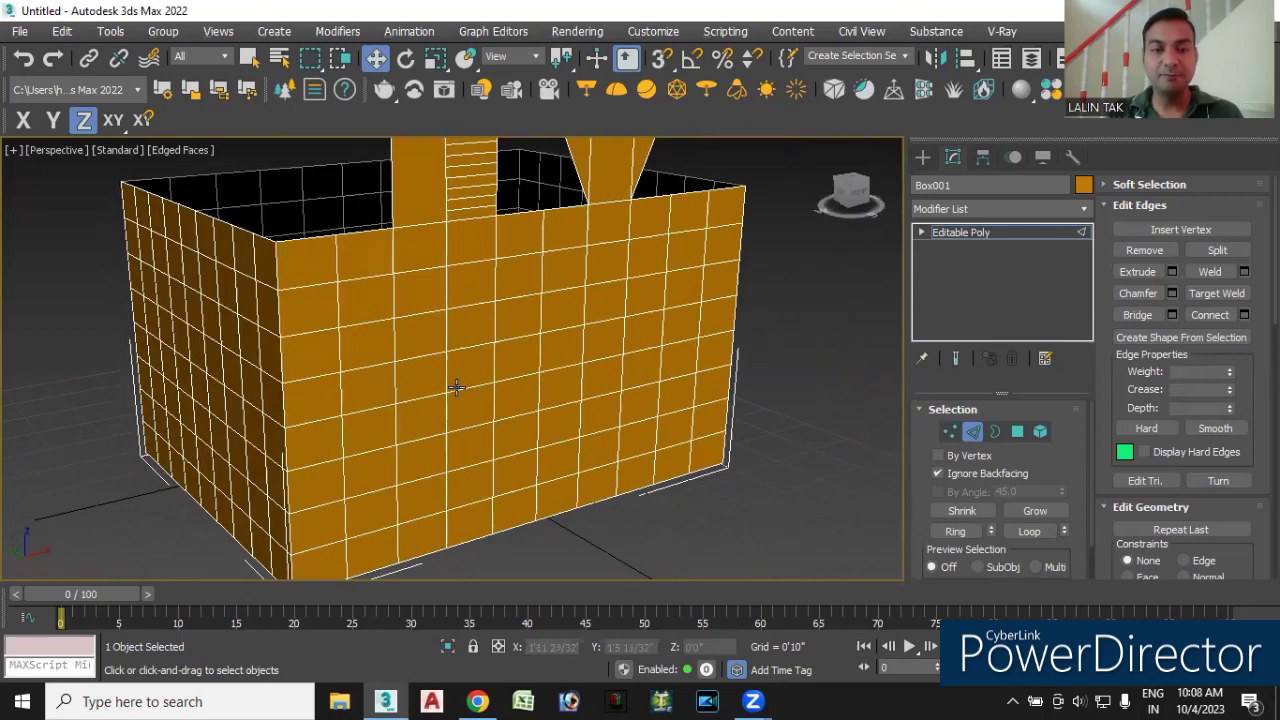
{"action": "scroll", "coordinate": [454, 387], "scroll_direction": "up", "scroll_amount": 3}
{"action": "left_click", "coordinate": [443, 361]}
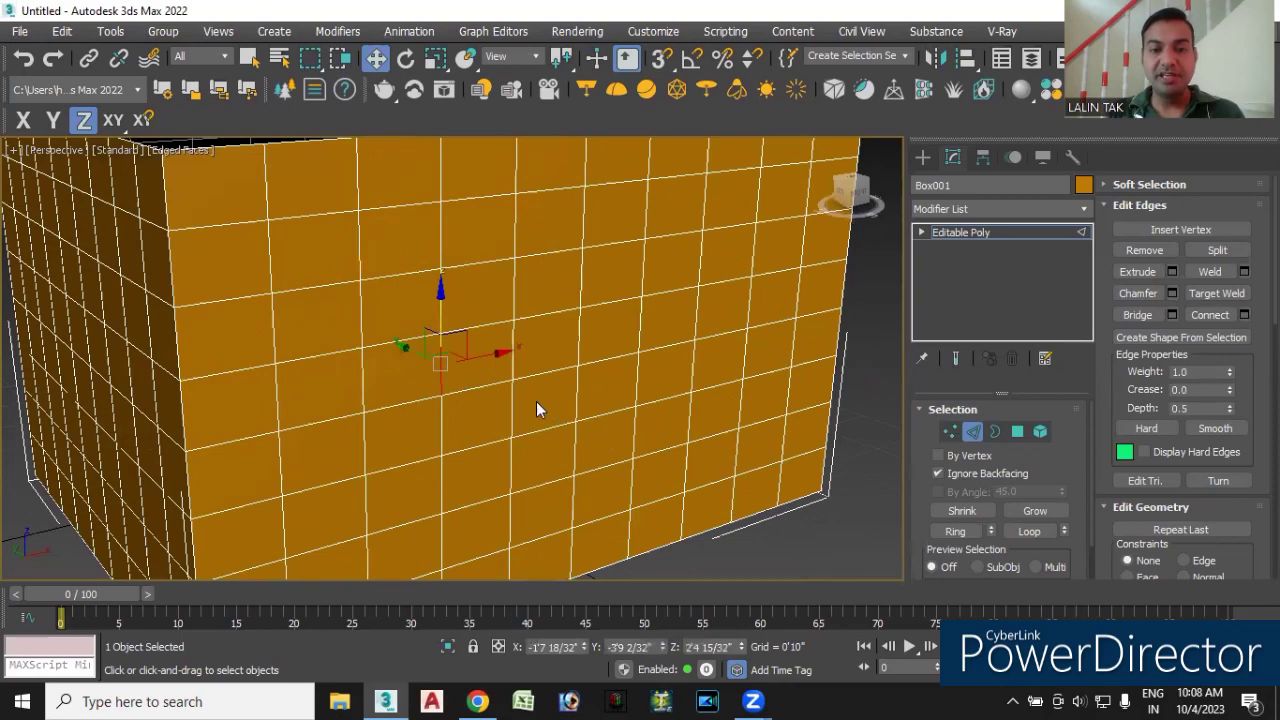
{"action": "scroll", "coordinate": [514, 362], "scroll_direction": "up", "scroll_amount": 2}
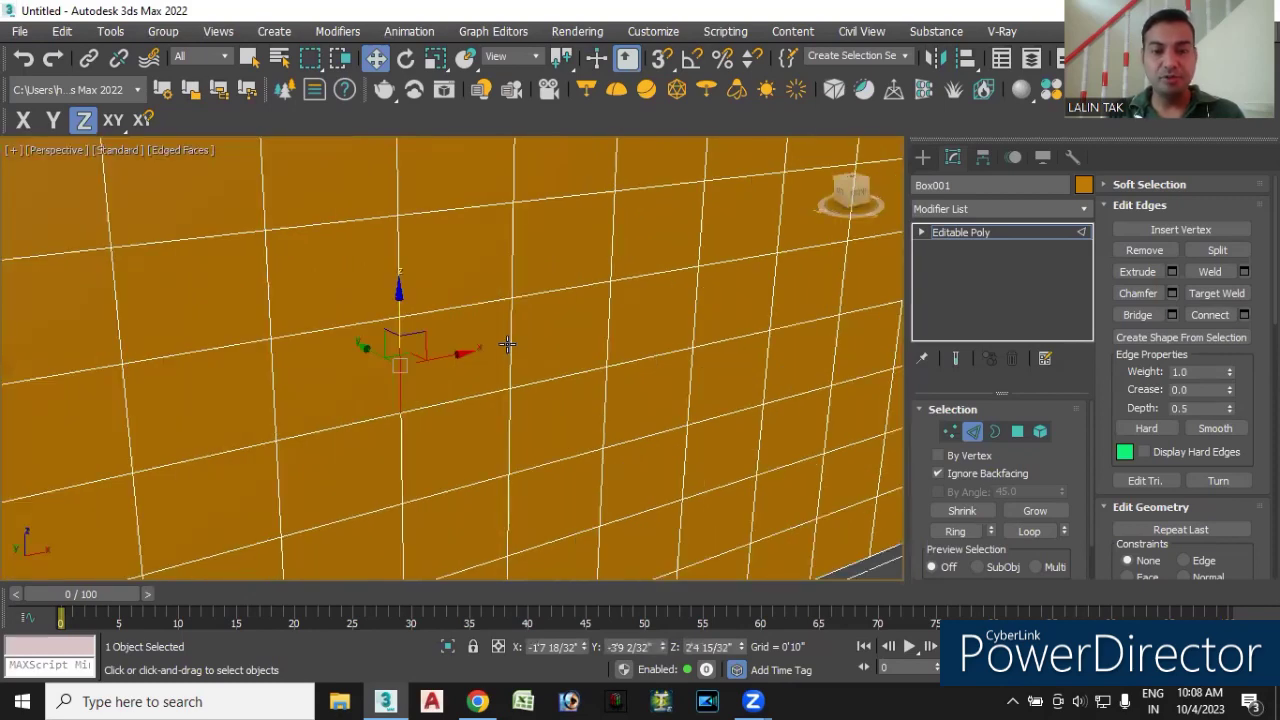
{"action": "left_click", "coordinate": [510, 341], "text": "ctrl"}
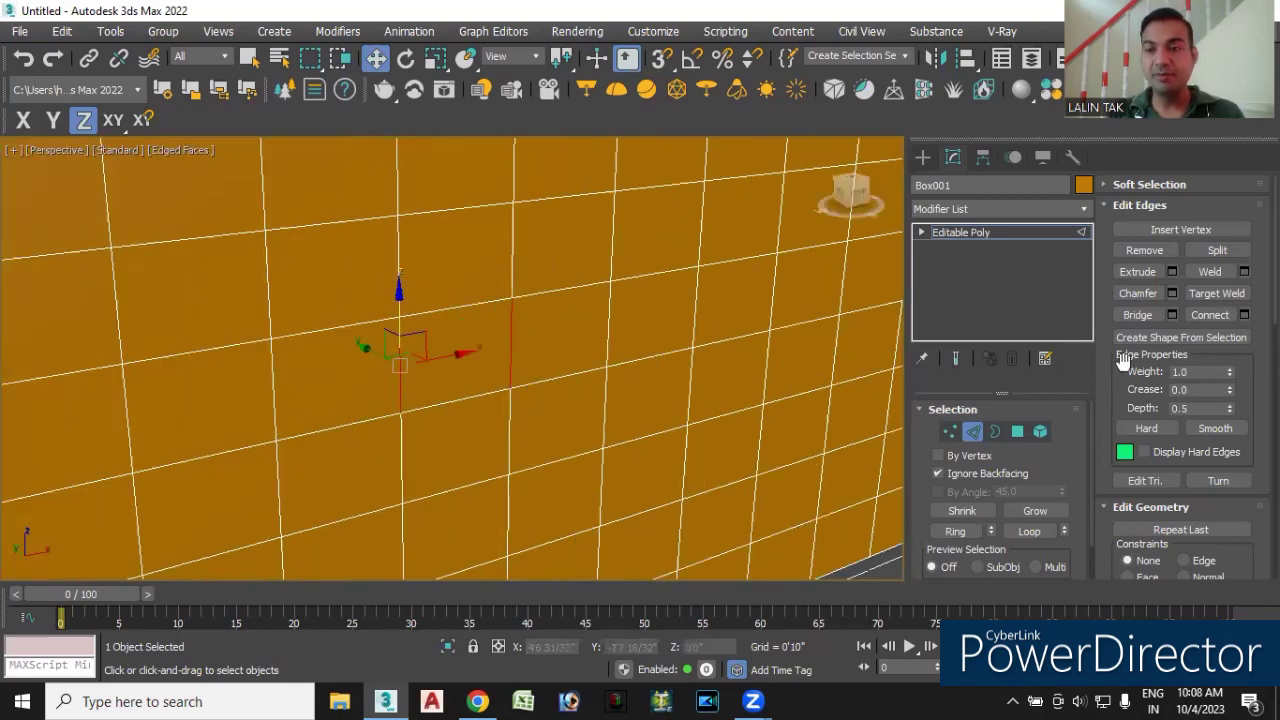
{"action": "left_click", "coordinate": [1210, 315]}
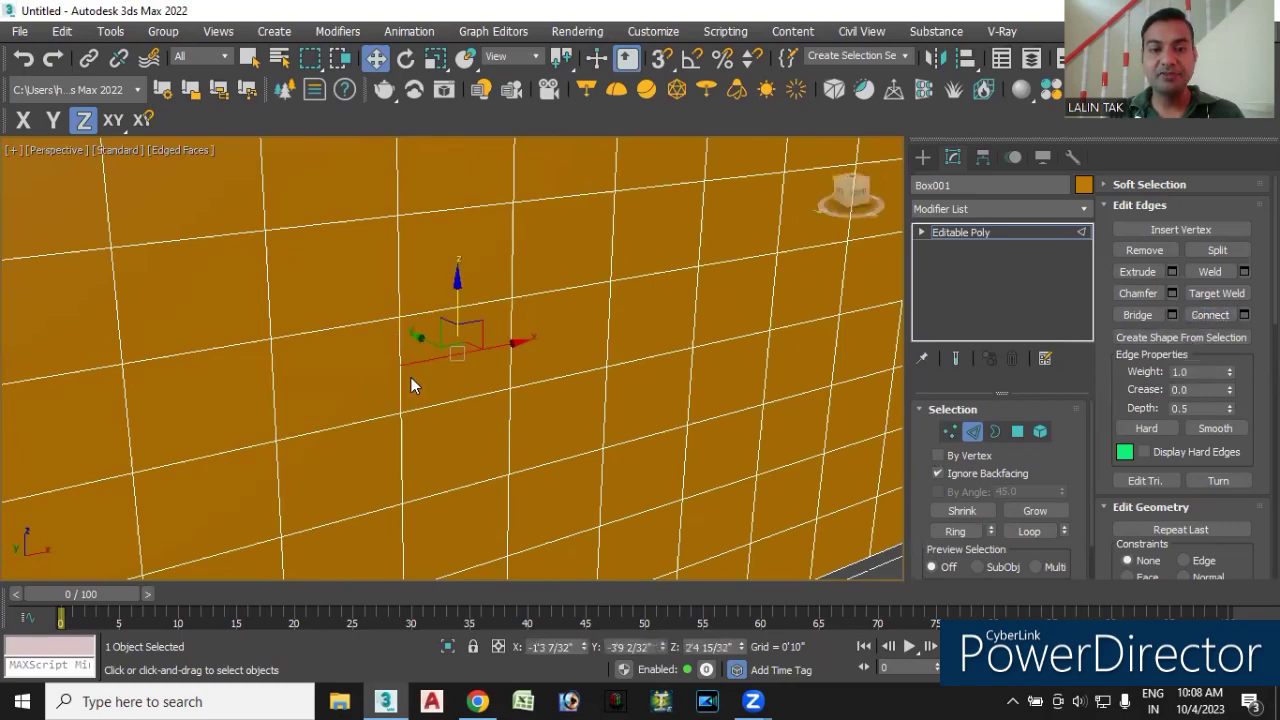
- Select the left and middle vertical edges on the wall
{"action": "scroll", "coordinate": [415, 372], "scroll_direction": "up", "scroll_amount": 2}
{"action": "middle_click_drag", "start_coordinate": [426, 368], "coordinate": [419, 344]}
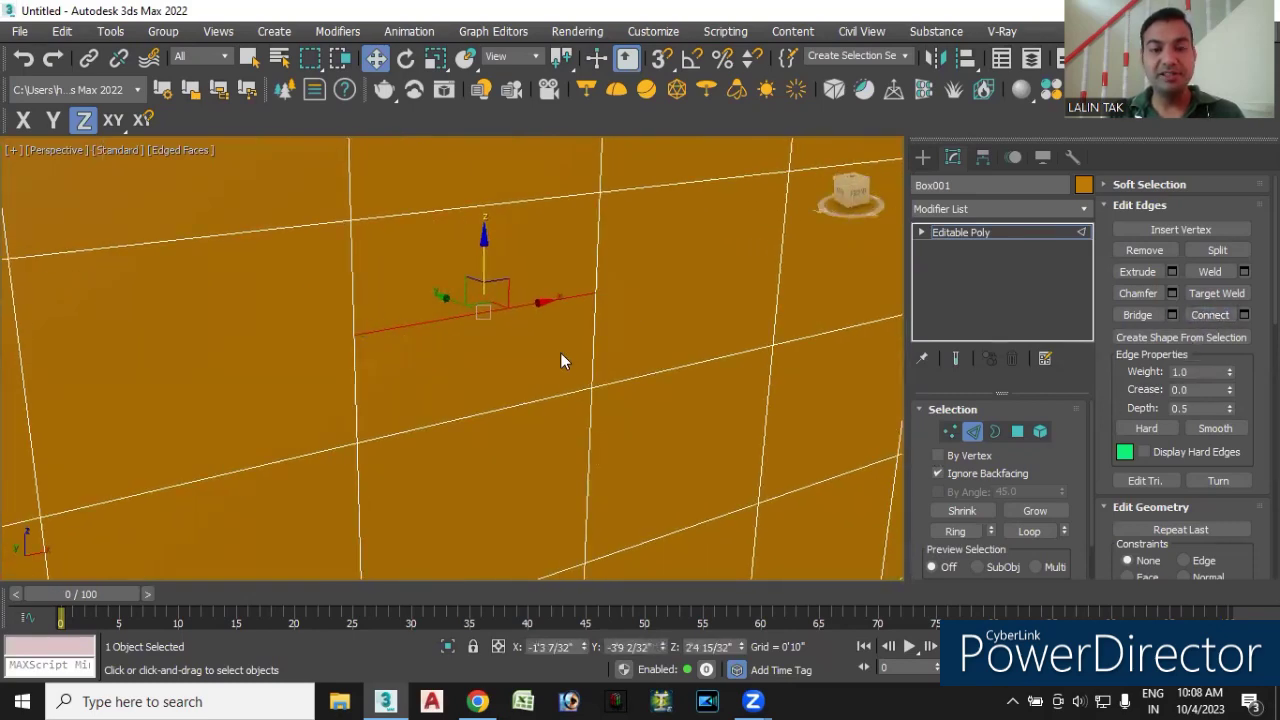
{"action": "left_click", "coordinate": [358, 330]}
{"action": "left_click", "coordinate": [595, 310], "text": "ctrl"}
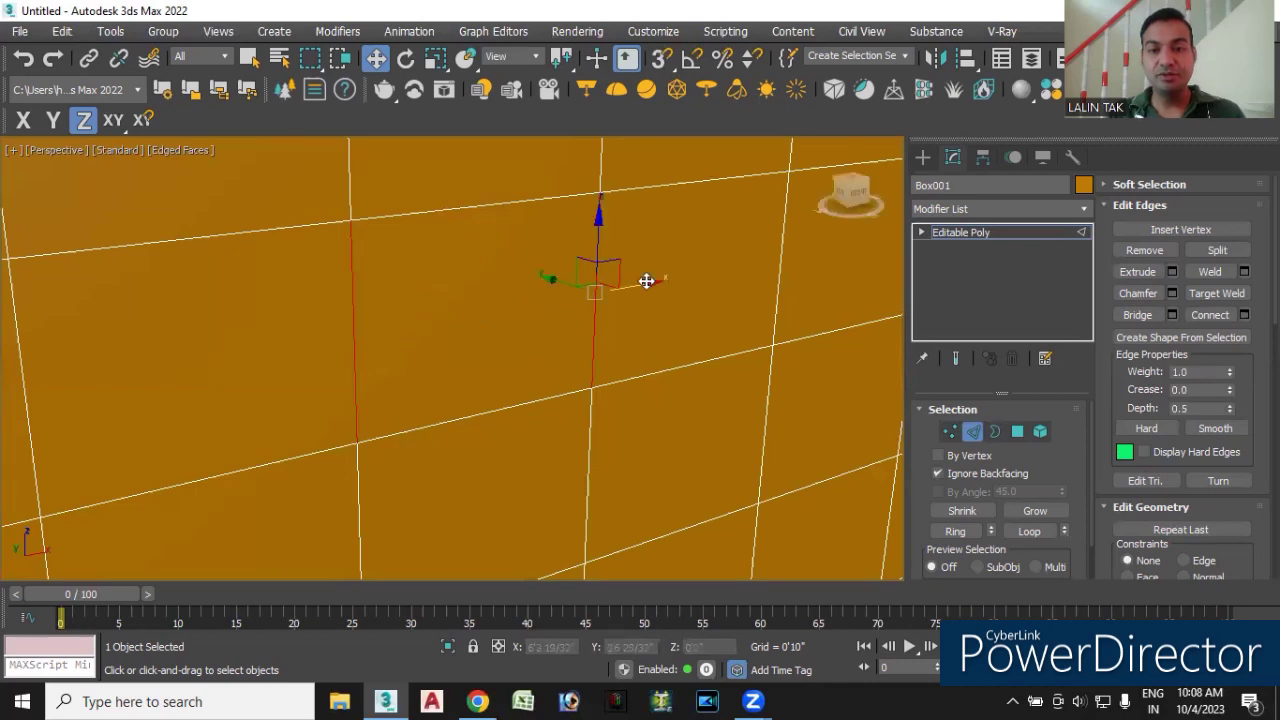
- Connect the selected edges with 2 segments, pinch 54 and slide 0
{"action": "left_click", "coordinate": [1245, 316]}
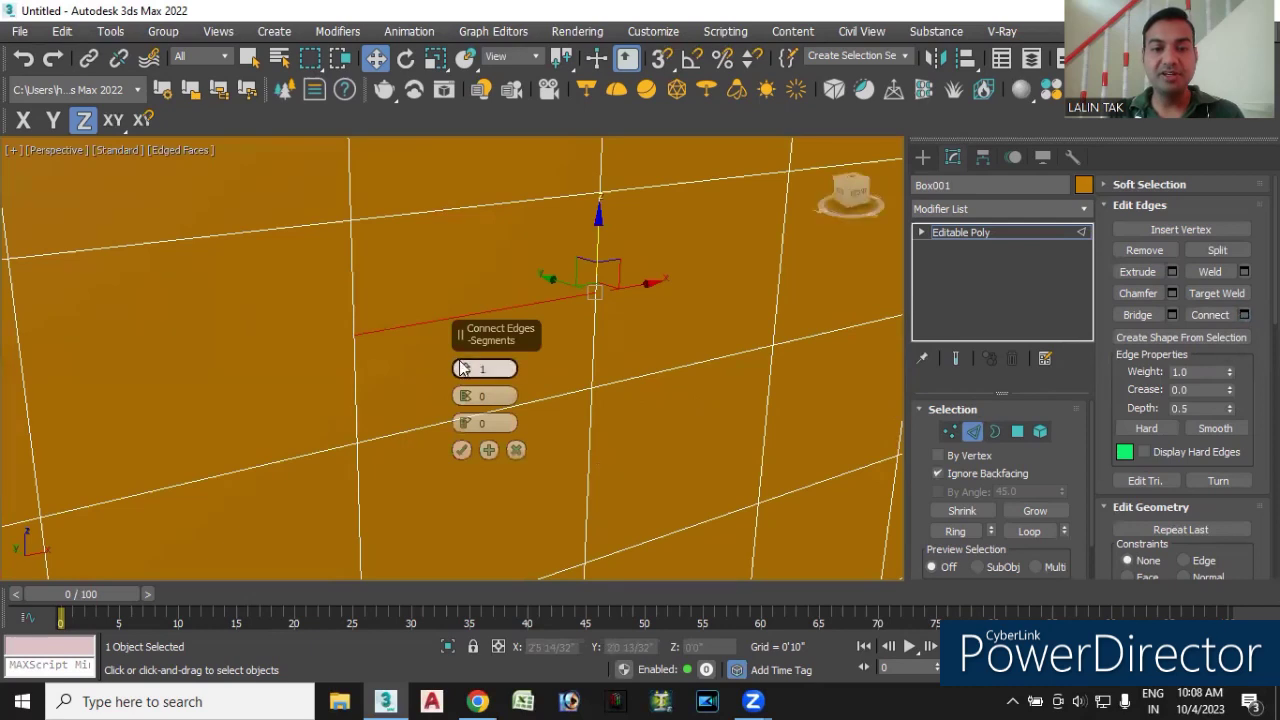
{"action": "left_click_drag", "start_coordinate": [466, 370], "coordinate": [465, 371]}
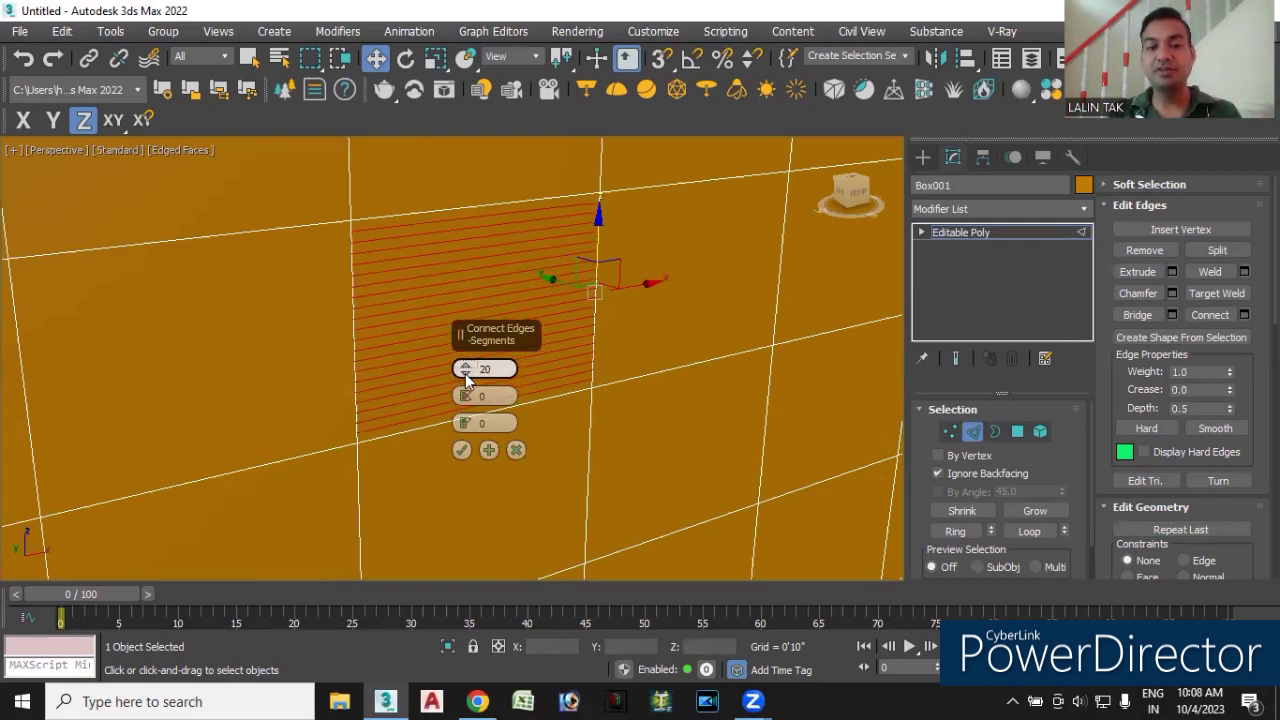
{"action": "mouse_move", "coordinate": [465, 371]}
{"action": "left_mouse_down"}
{"action": "mouse_move", "coordinate": [465, 428]}
{"action": "mouse_move", "coordinate": [463, 382]}
{"action": "left_mouse_up"}
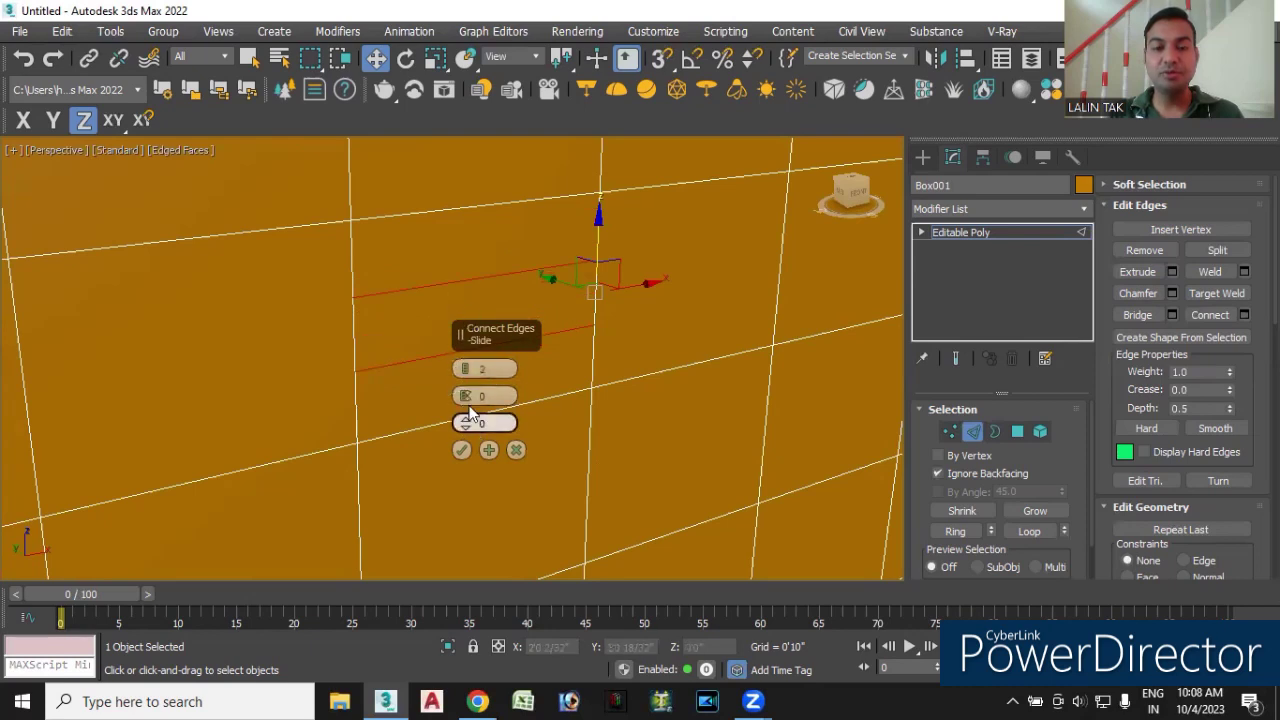
{"action": "left_click_drag", "start_coordinate": [465, 399], "coordinate": [509, 194]}
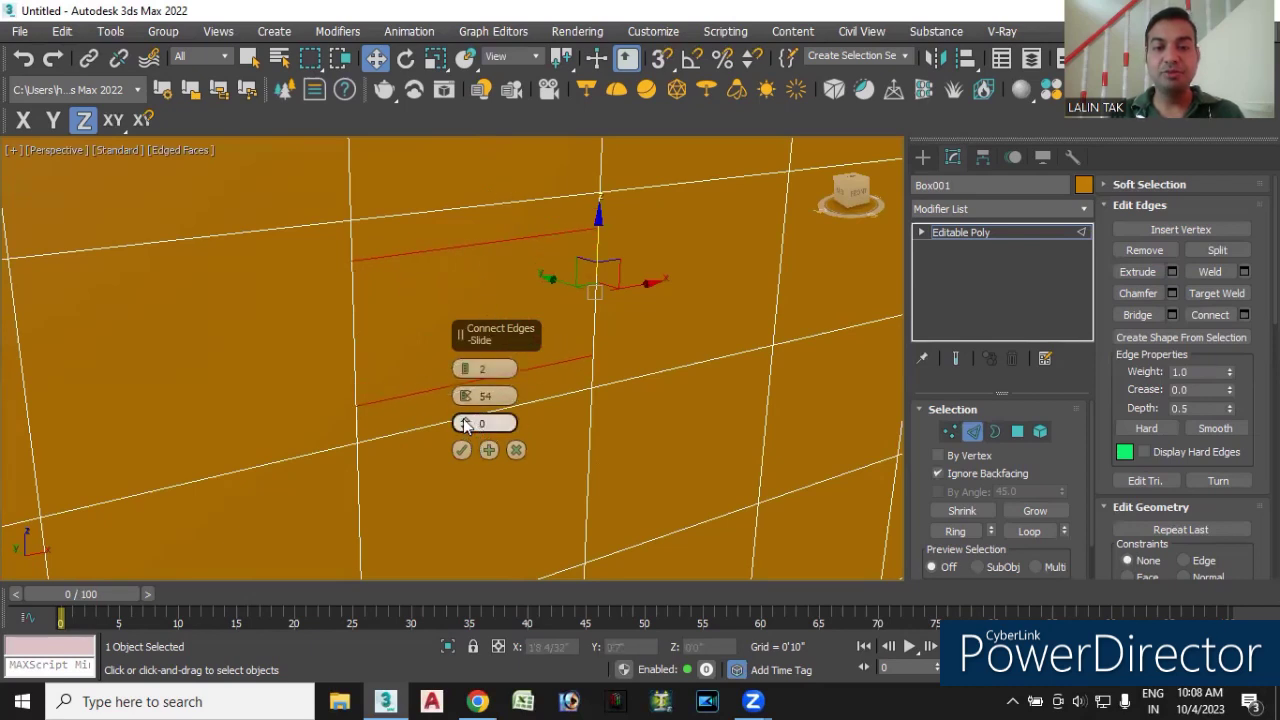
{"action": "mouse_move", "coordinate": [465, 425]}
{"action": "left_mouse_down"}
{"action": "mouse_move", "coordinate": [477, 362]}
{"action": "mouse_move", "coordinate": [474, 418]}
{"action": "left_mouse_up"}
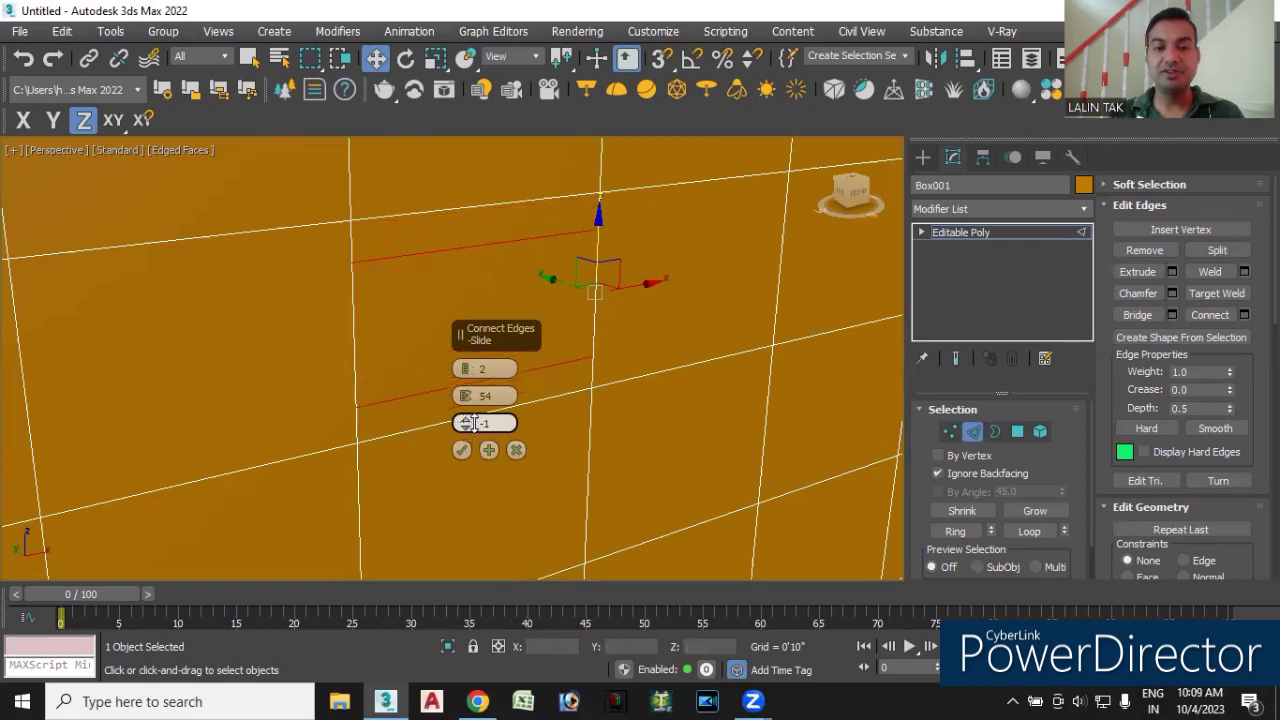
{"action": "right_click", "coordinate": [474, 418]}
{"action": "left_click", "coordinate": [462, 452]}
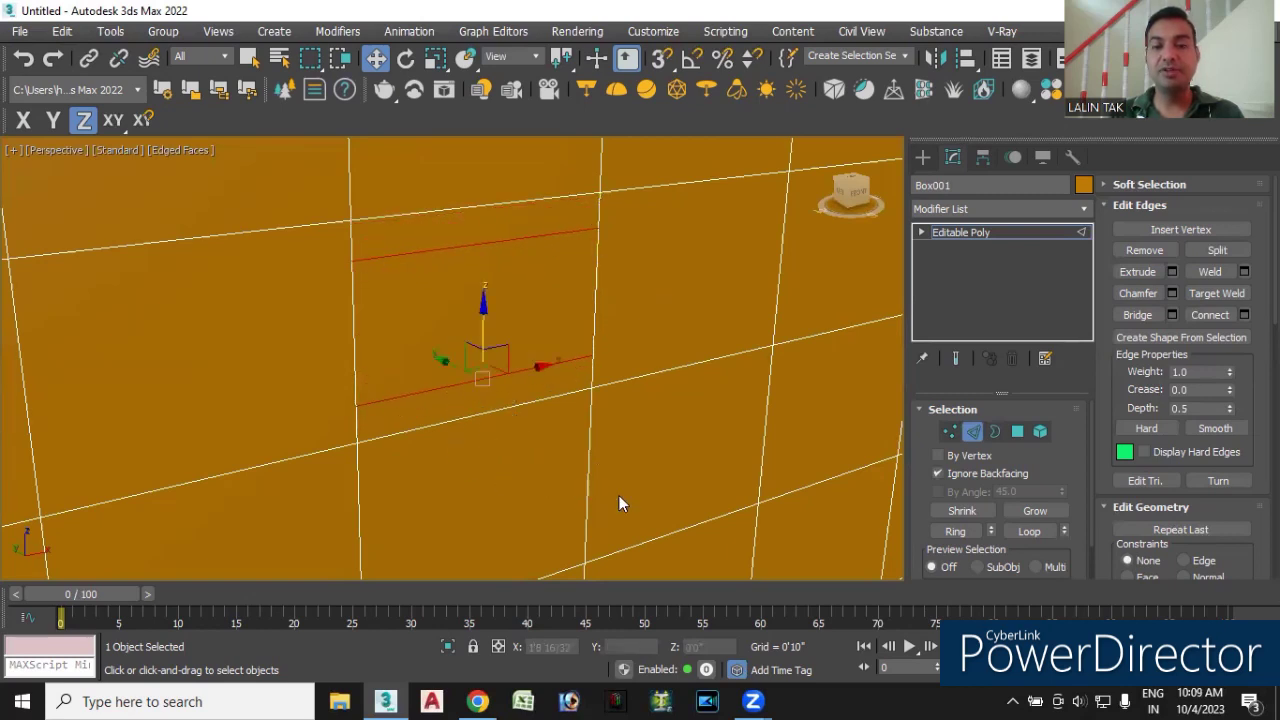
{"action": "left_click", "coordinate": [642, 476]}
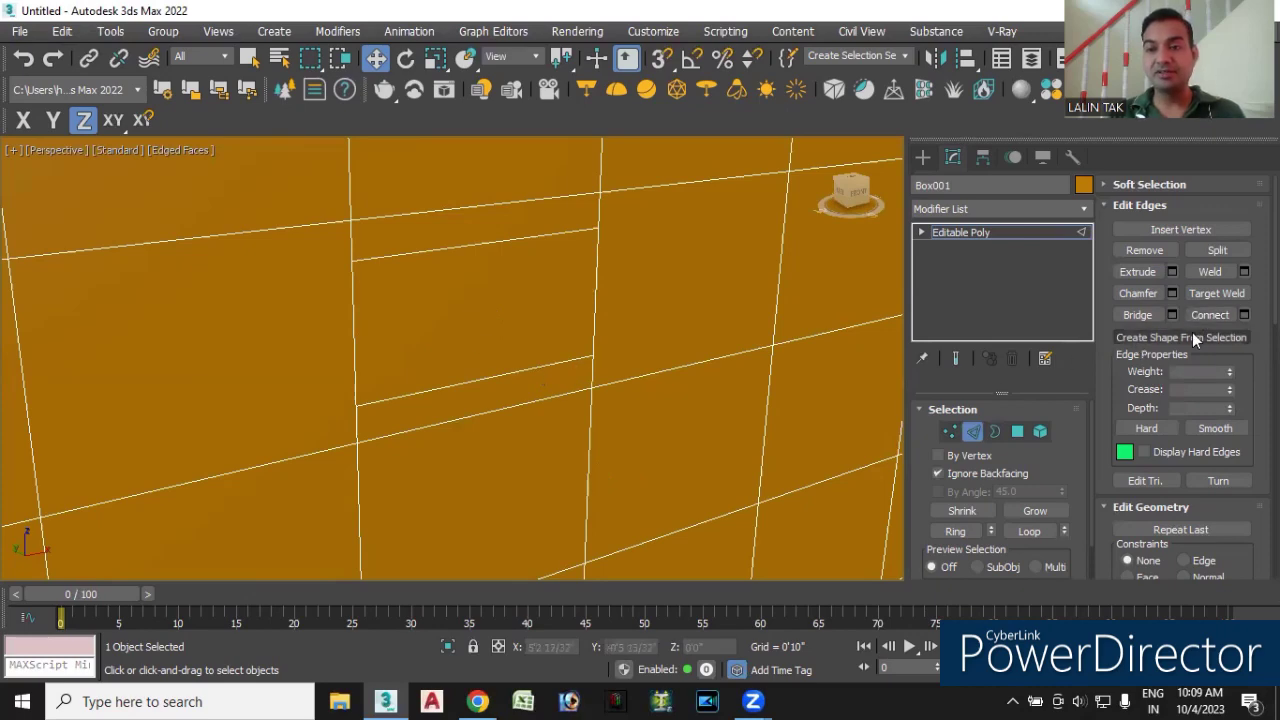
- Preview a 5-segment connect on another pair of vertical wall edges, then cancel it
{"action": "scroll", "coordinate": [530, 282], "scroll_direction": "down", "scroll_amount": 2}
{"action": "middle_click_drag", "start_coordinate": [538, 294], "coordinate": [407, 295]}
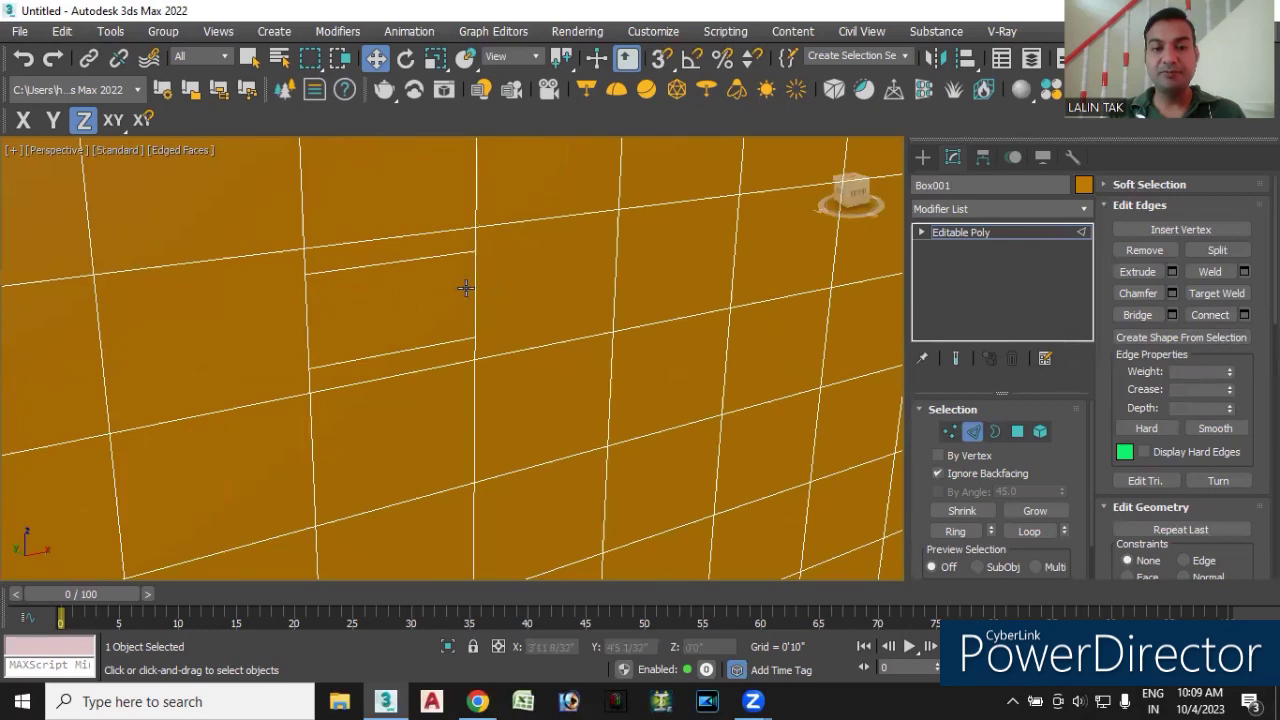
{"action": "middle_click_drag", "start_coordinate": [485, 305], "coordinate": [371, 320]}
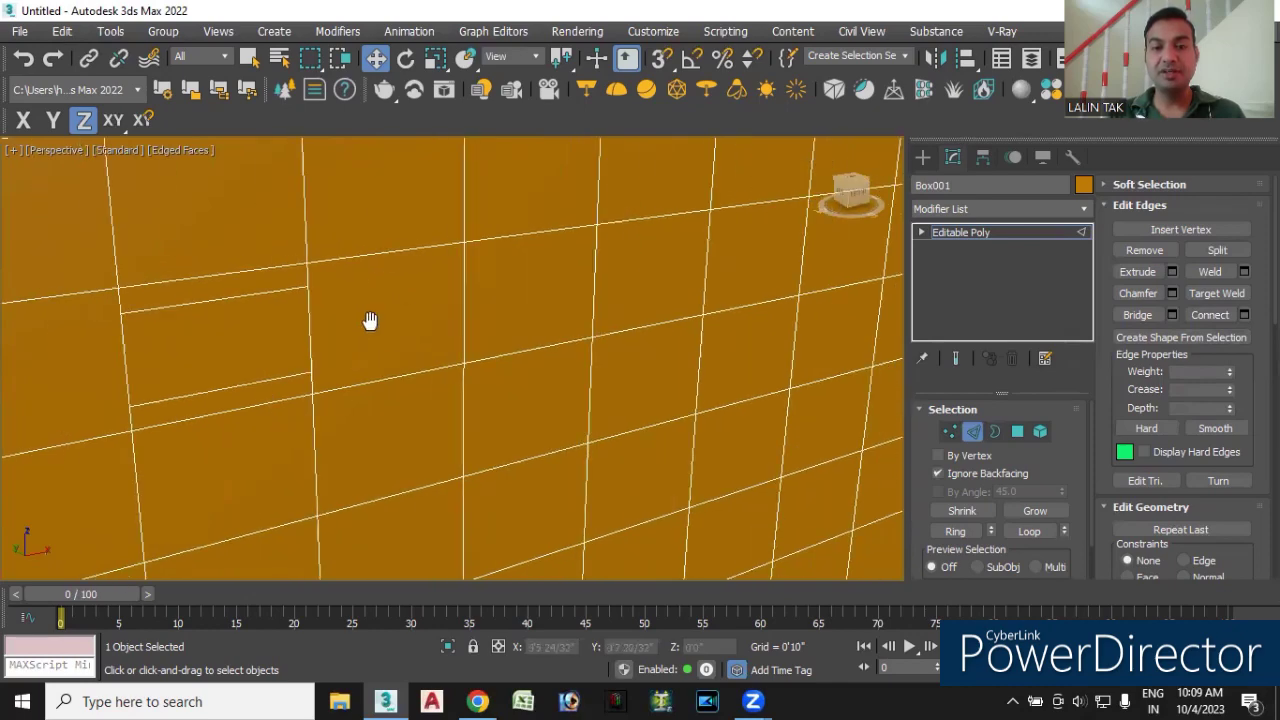
{"action": "left_click", "coordinate": [463, 298]}
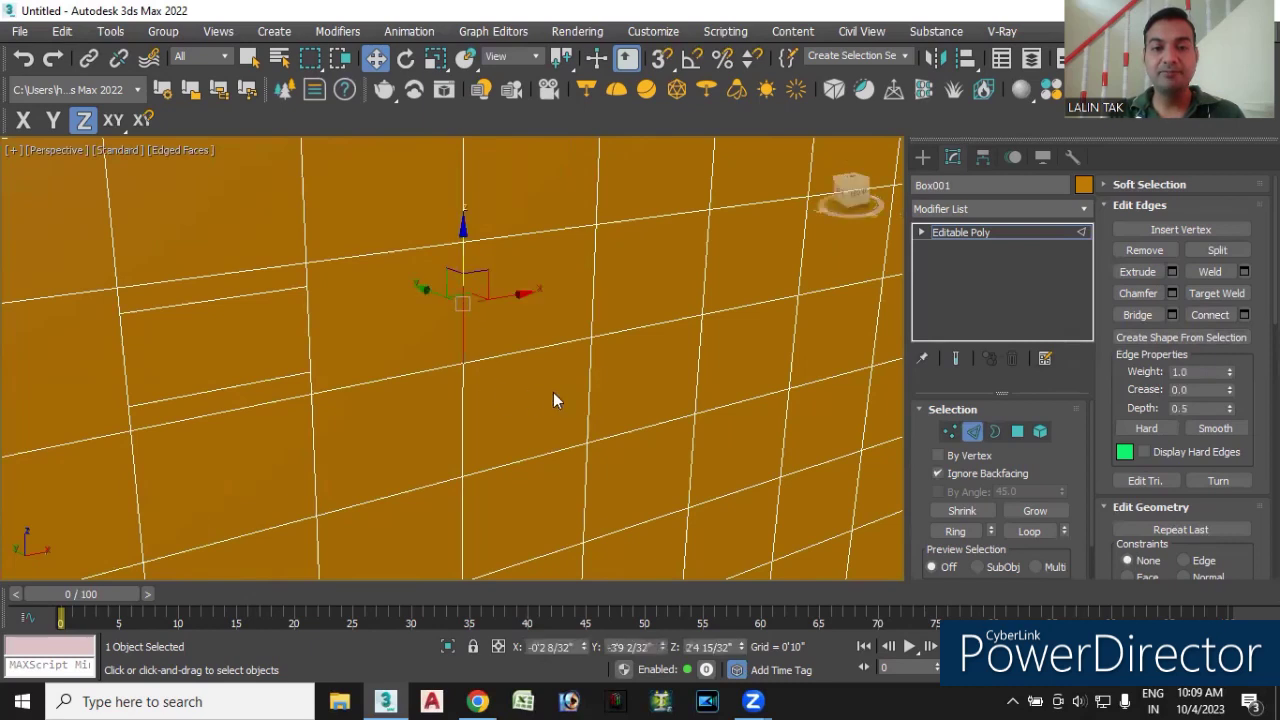
{"action": "left_click", "coordinate": [706, 254]}
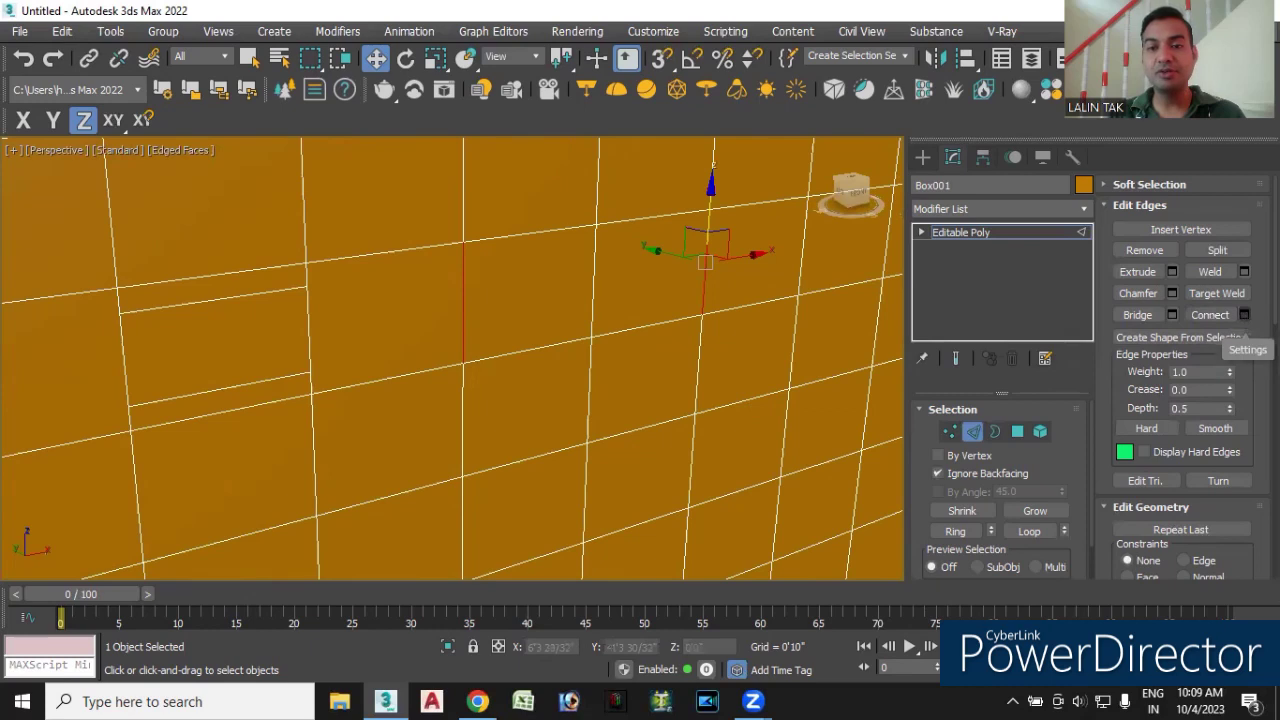
{"action": "left_click", "coordinate": [1244, 315]}
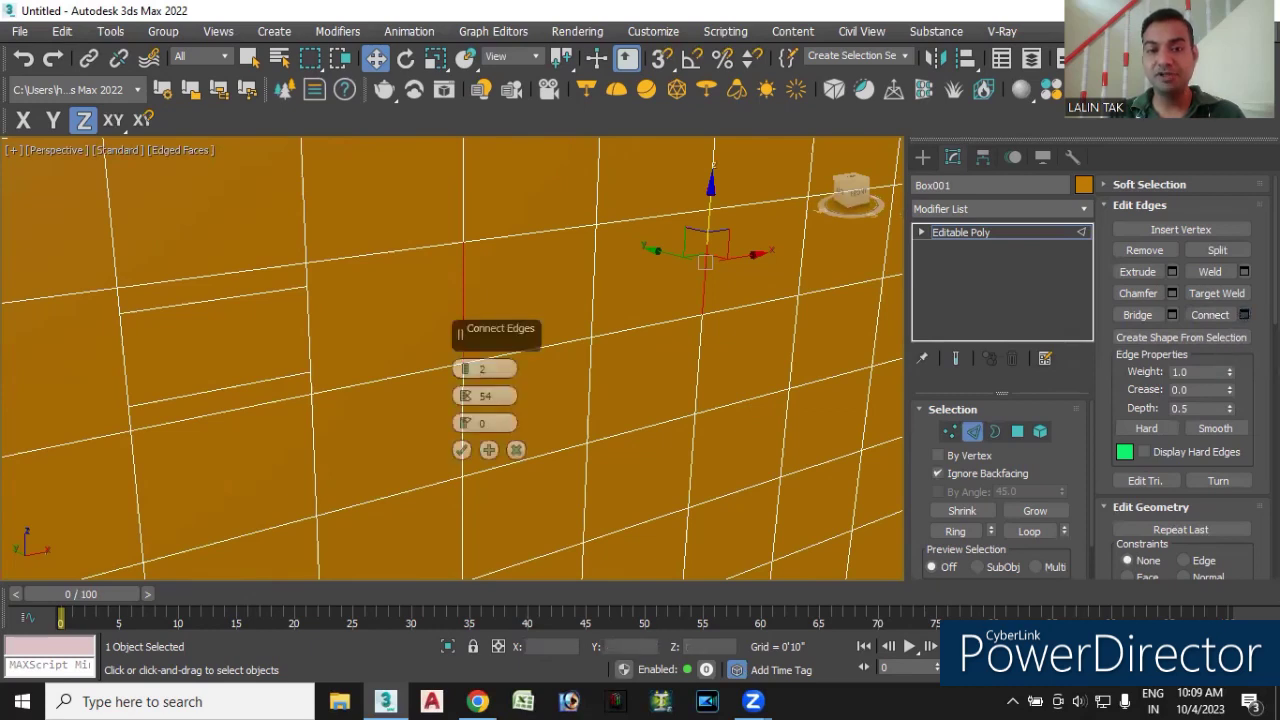
{"action": "left_click", "coordinate": [593, 274], "text": "ctrl"}
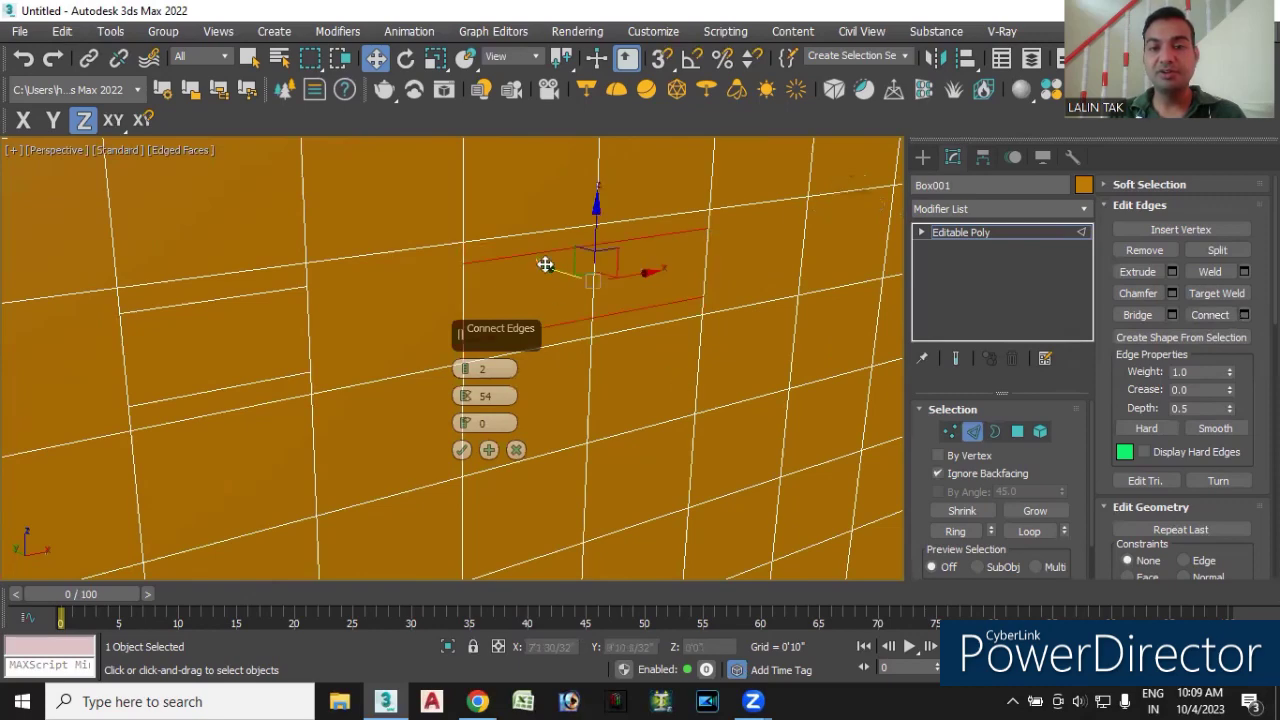
{"action": "middle_click_drag", "start_coordinate": [600, 337], "coordinate": [797, 251], "text": "alt"}
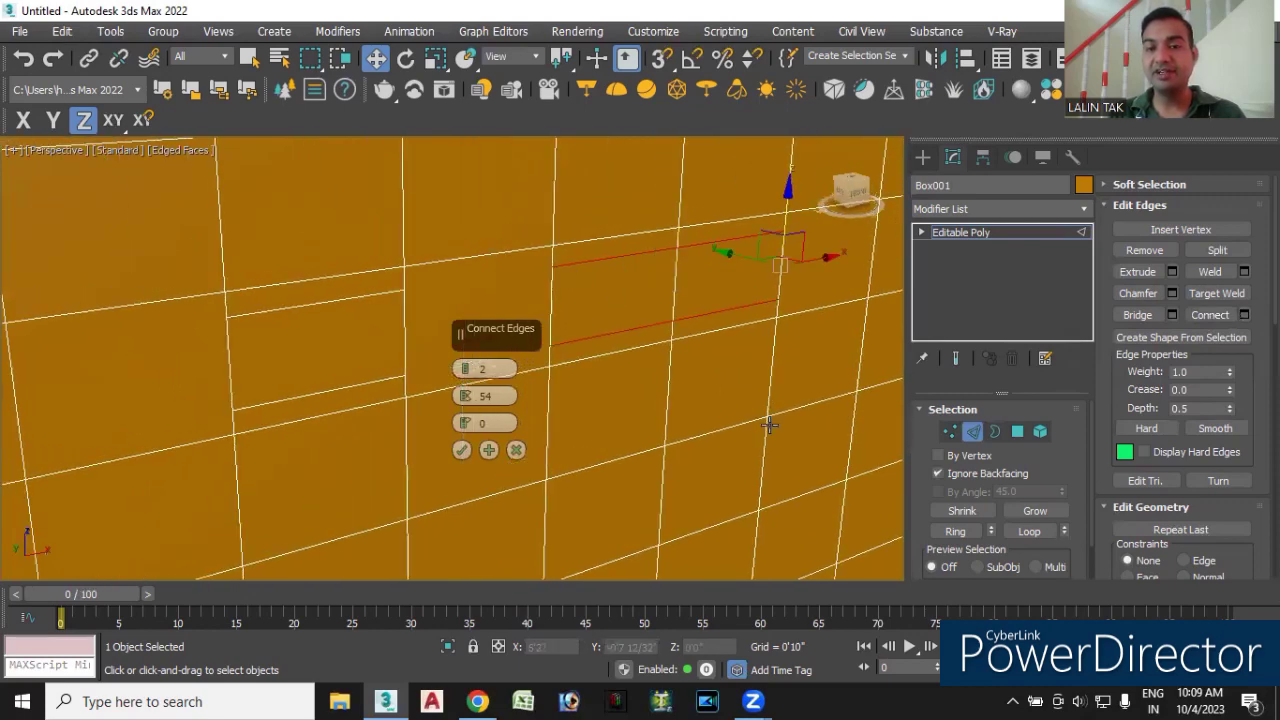
{"action": "left_click_drag", "start_coordinate": [463, 370], "coordinate": [720, 400]}
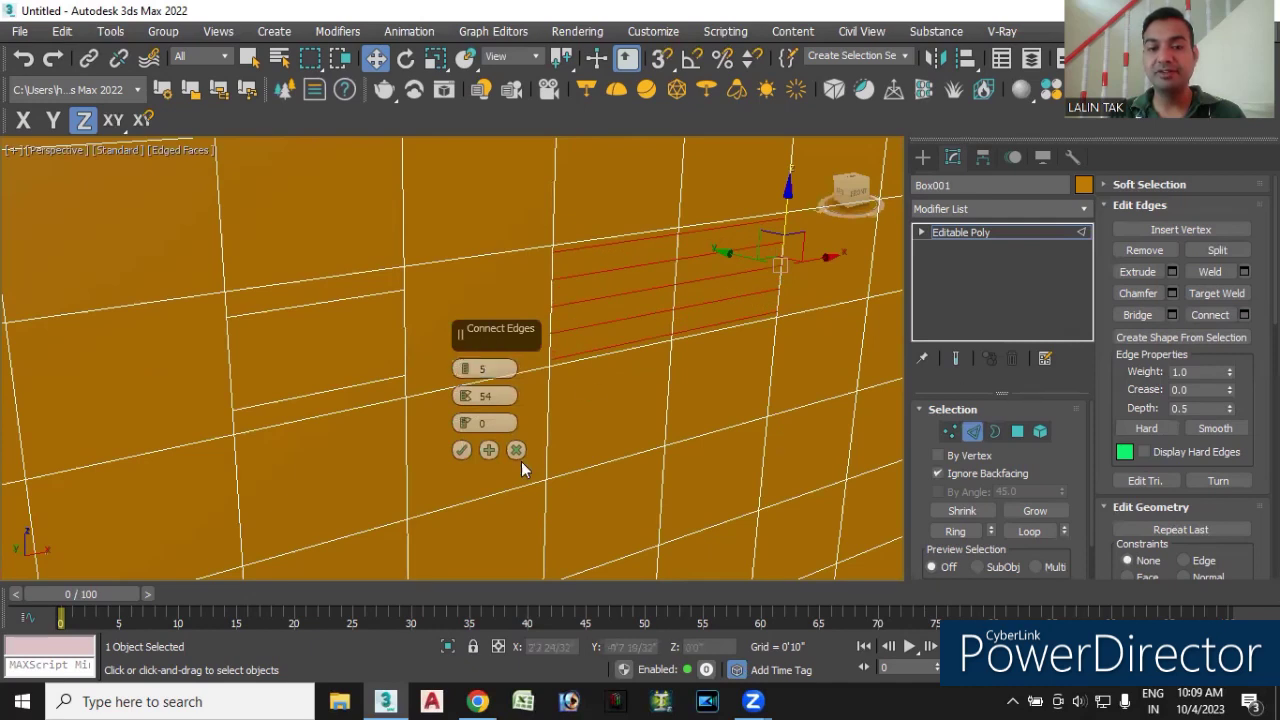
{"action": "middle_click_drag", "start_coordinate": [669, 300], "coordinate": [665, 322], "text": "alt"}
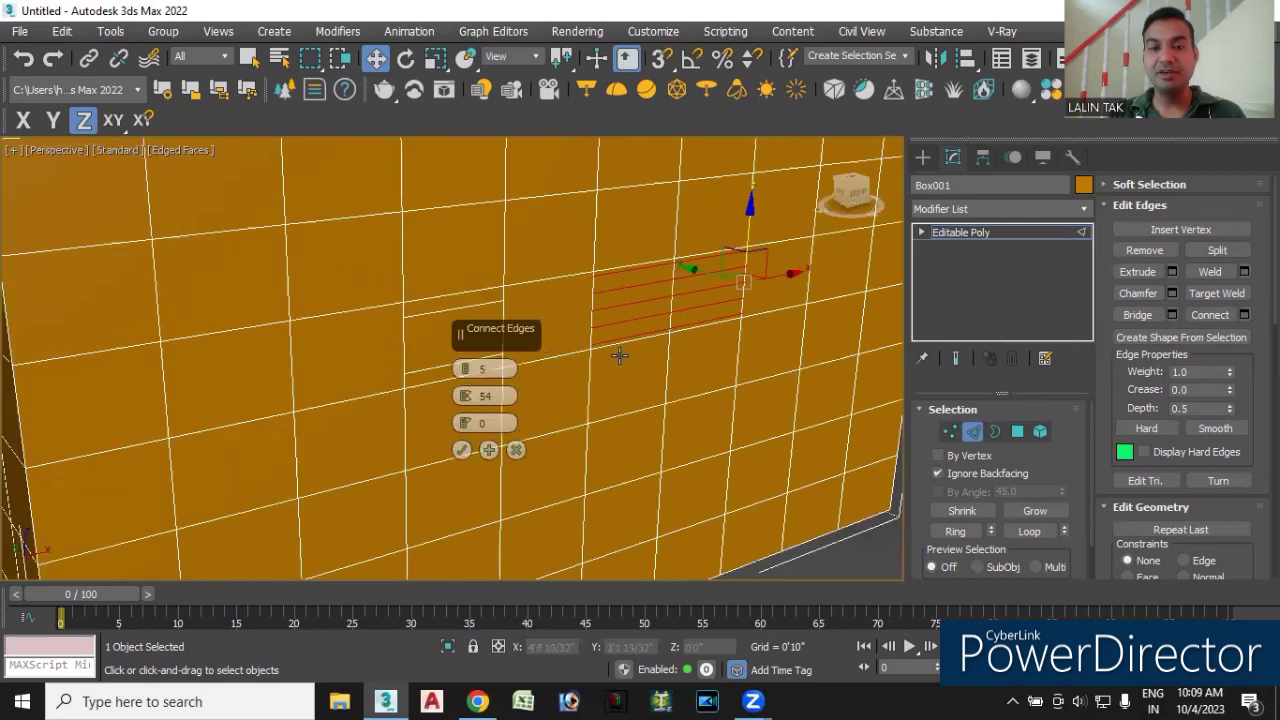
{"action": "left_click", "coordinate": [516, 450]}
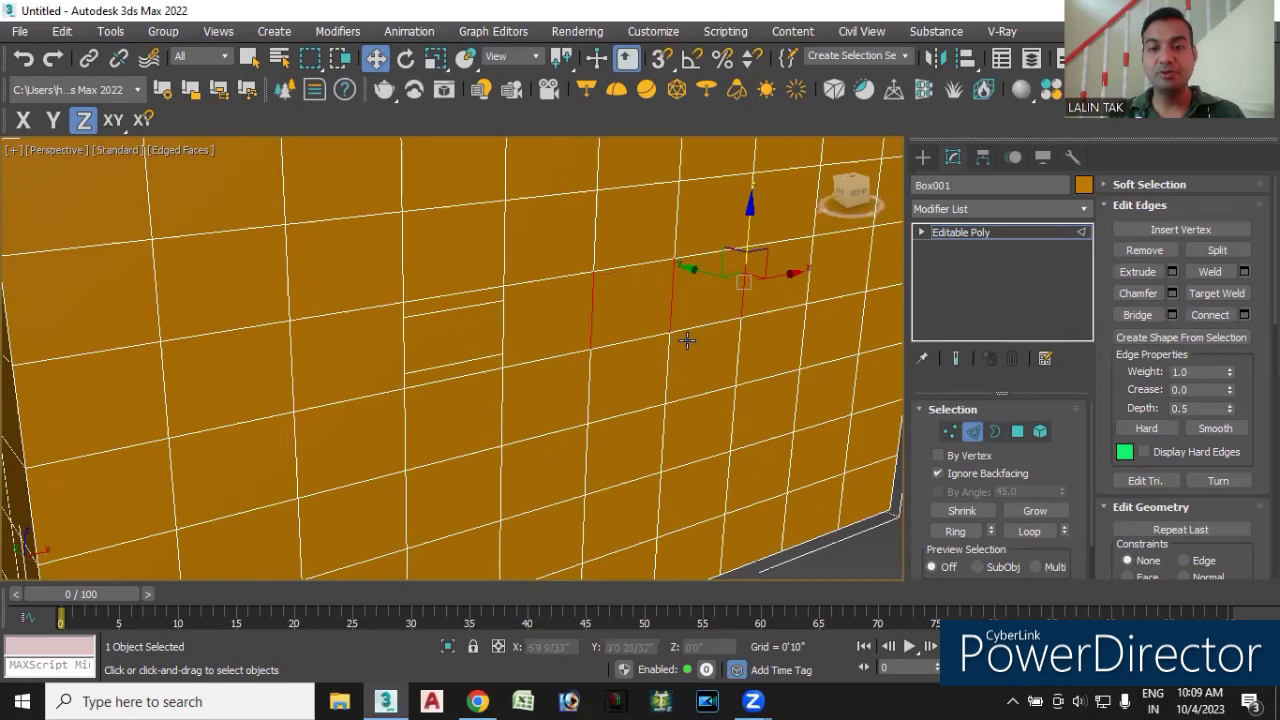
{"action": "middle_click_drag", "start_coordinate": [686, 340], "coordinate": [629, 340], "text": "alt"}
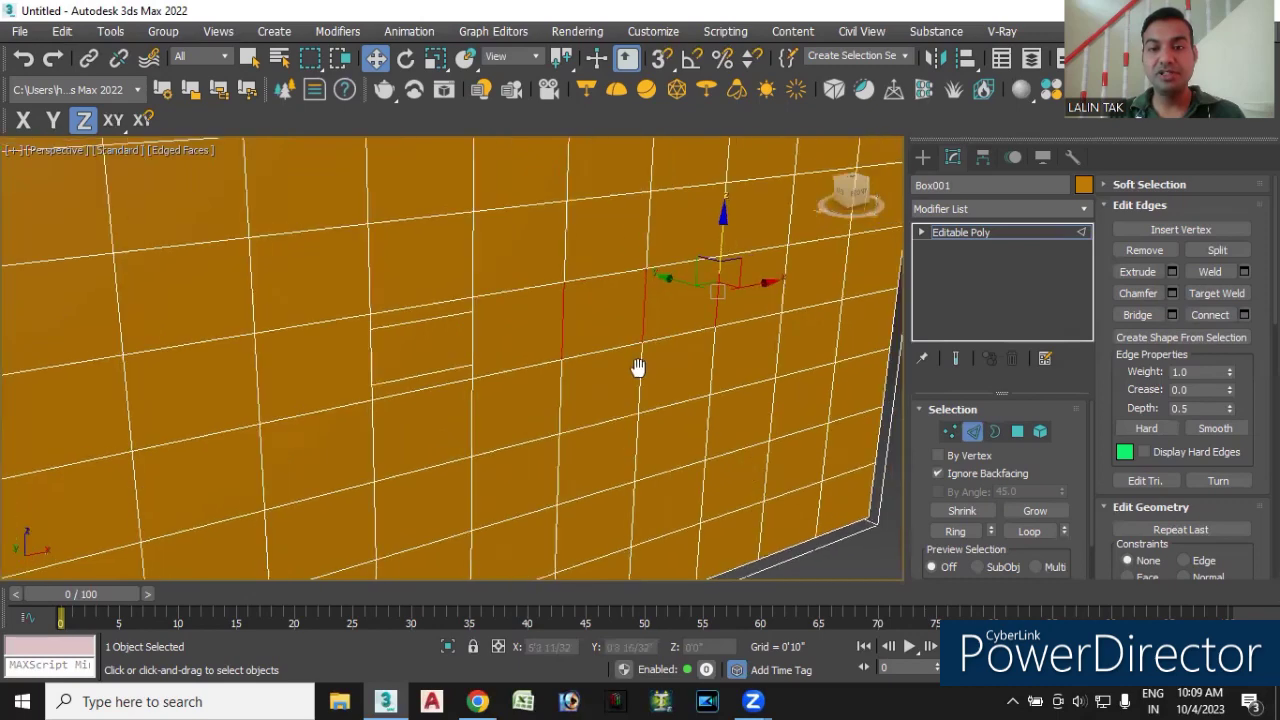
- Select the ring of parallel edges around the box for connecting
{"action": "left_click", "coordinate": [955, 531]}
{"action": "scroll", "coordinate": [480, 320], "scroll_direction": "down", "scroll_amount": 3}
{"action": "scroll", "coordinate": [467, 379], "scroll_direction": "down", "scroll_amount": 2}
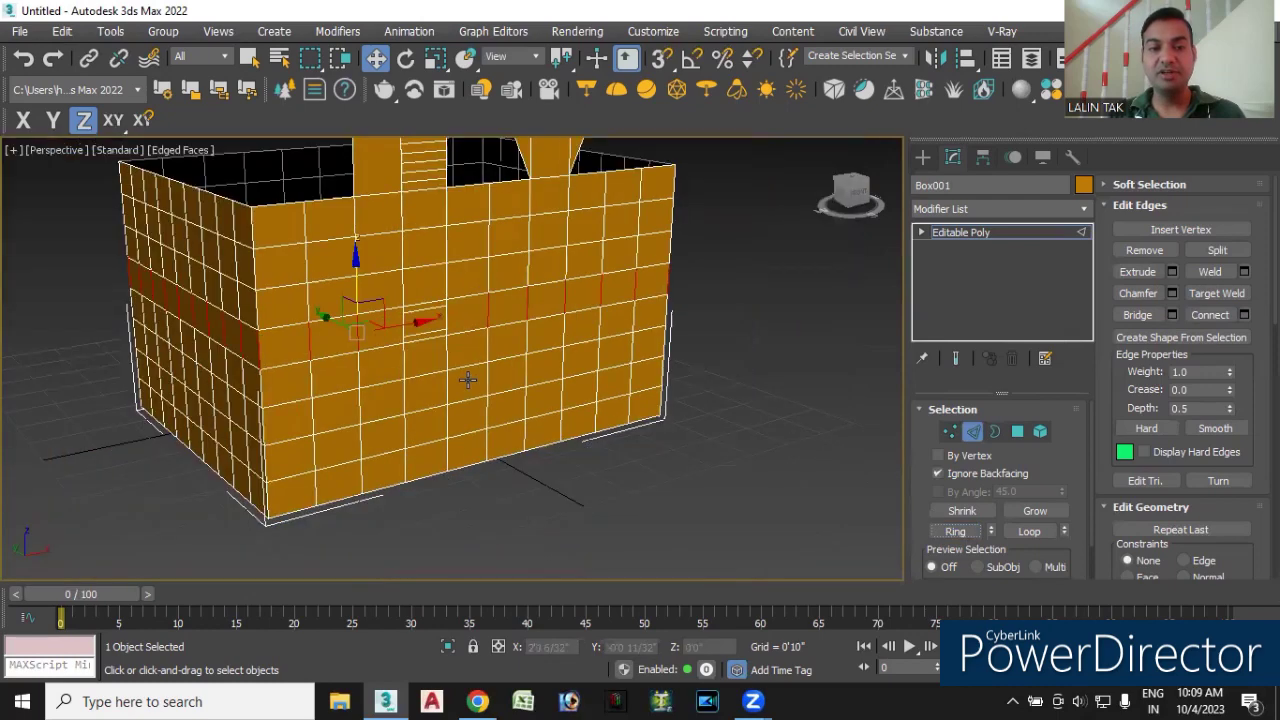
{"action": "middle_click_drag", "start_coordinate": [451, 412], "coordinate": [459, 413], "text": "alt"}
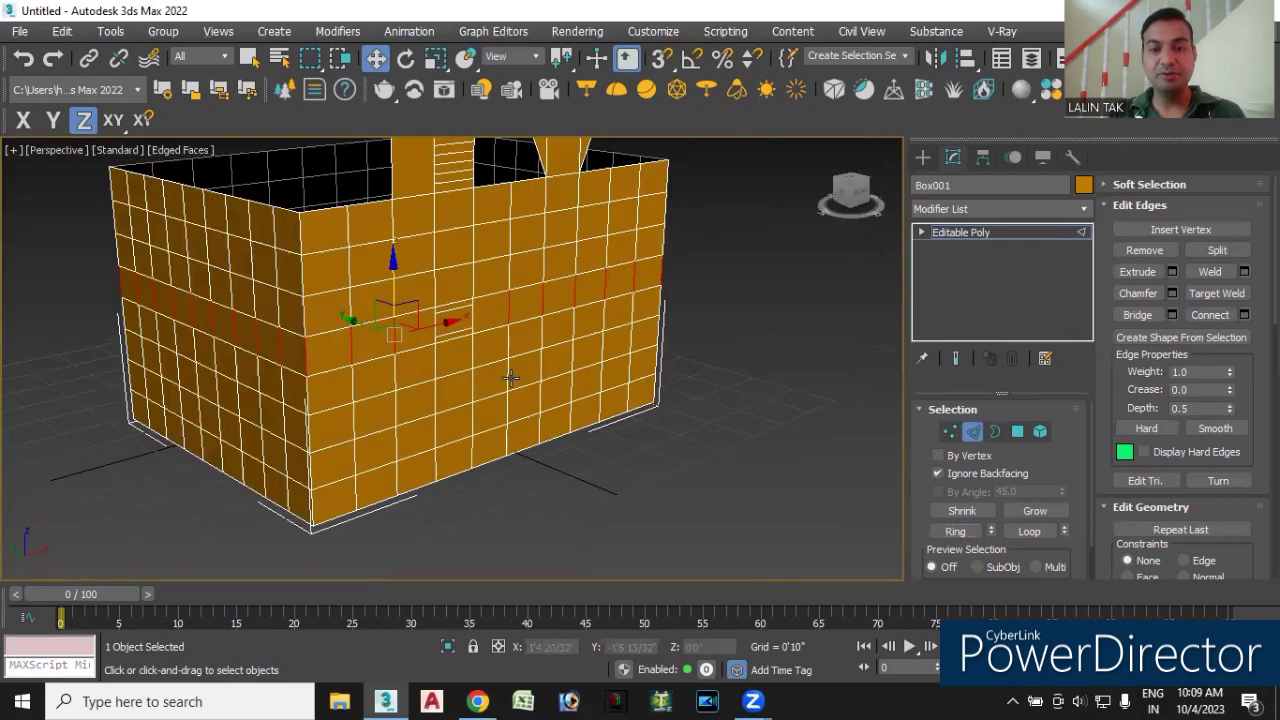
{"action": "left_click", "coordinate": [1245, 316]}
{"action": "mouse_move", "coordinate": [583, 473]}
{"action": "middle_mouse_down", "text": "alt"}
{"action": "mouse_move", "coordinate": [296, 446]}
{"action": "mouse_move", "coordinate": [257, 471]}
{"action": "middle_mouse_up", "text": "alt"}
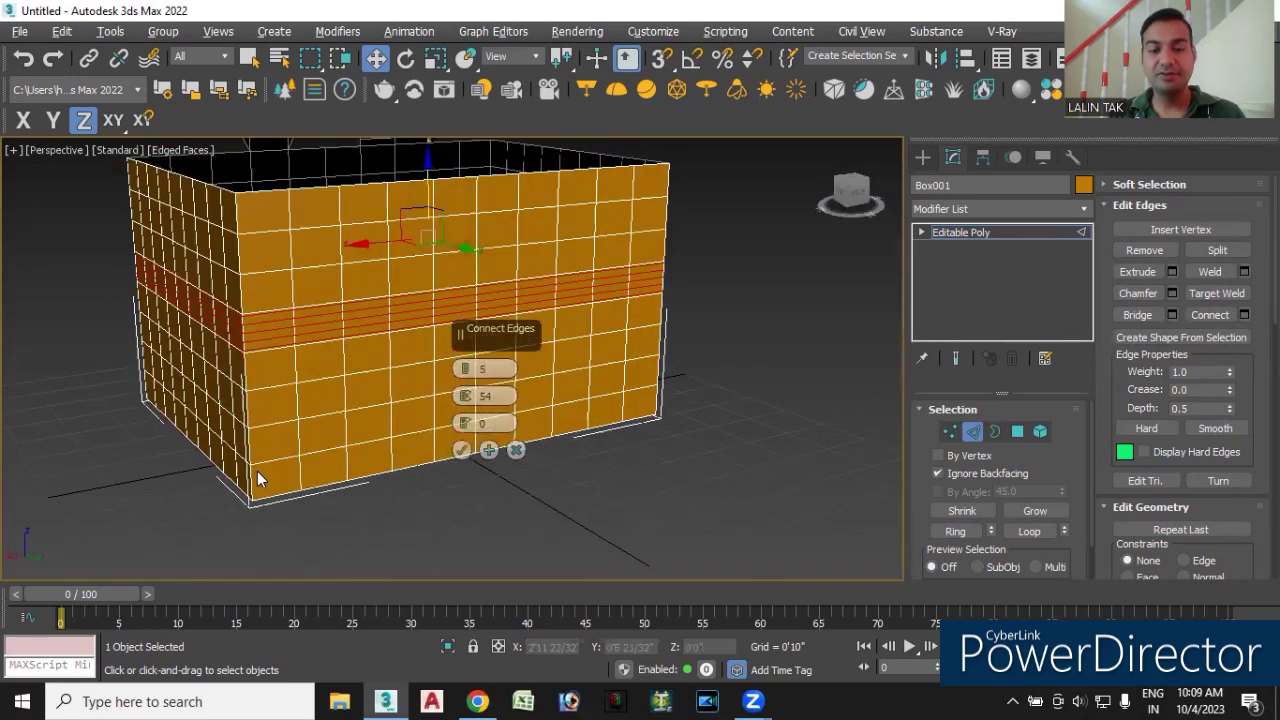
- Connect the edge ring with 2 edges at pinch 9 and slide 12
{"action": "left_click", "coordinate": [465, 370]}
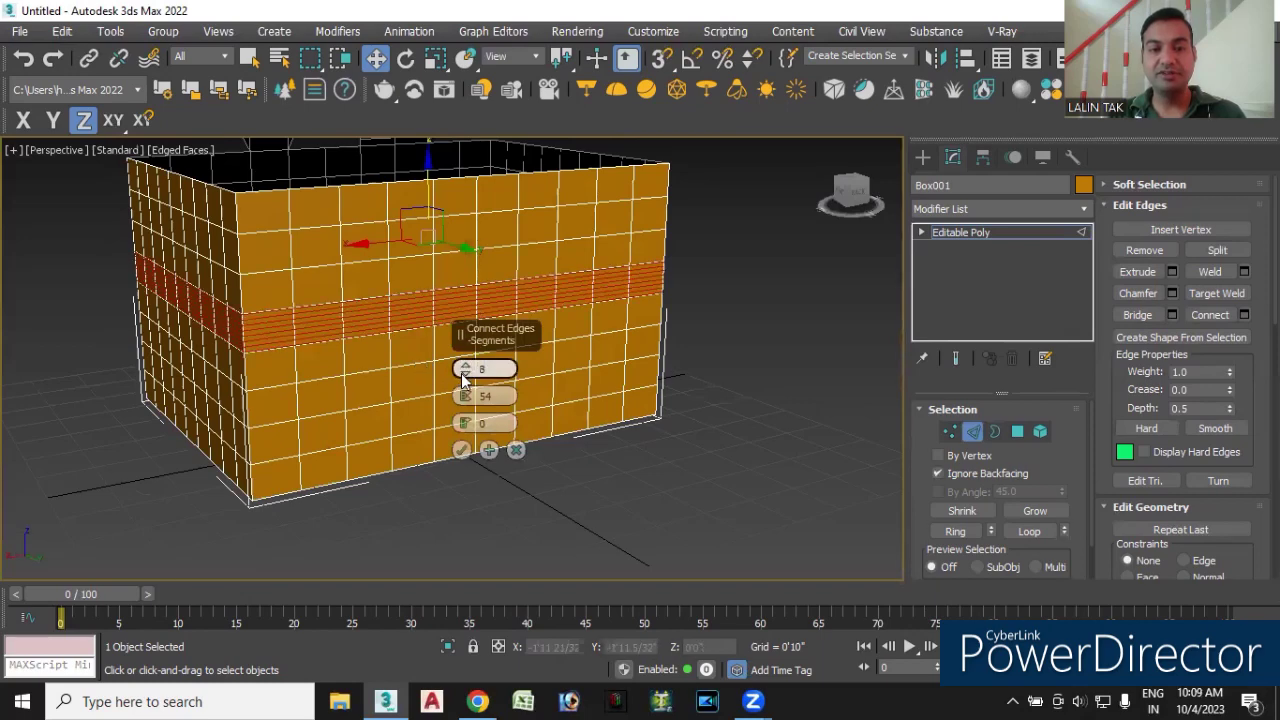
{"action": "left_click", "coordinate": [465, 376]}
{"action": "left_click", "coordinate": [465, 376]}
{"action": "left_click", "coordinate": [465, 376]}
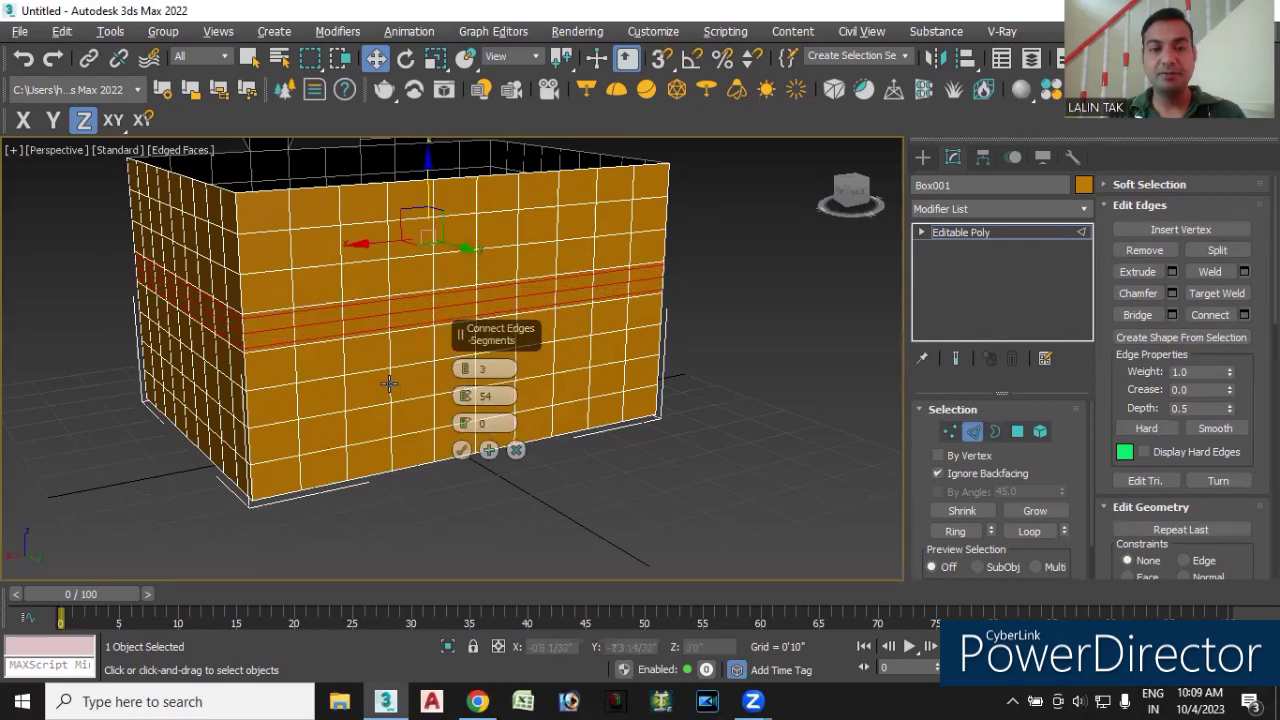
{"action": "middle_click_drag", "start_coordinate": [410, 384], "coordinate": [392, 384], "text": "alt"}
{"action": "scroll", "coordinate": [393, 384], "scroll_direction": "up", "scroll_amount": 2}
{"action": "scroll", "coordinate": [393, 384], "scroll_direction": "up", "scroll_amount": 2}
{"action": "left_click", "coordinate": [463, 376]}
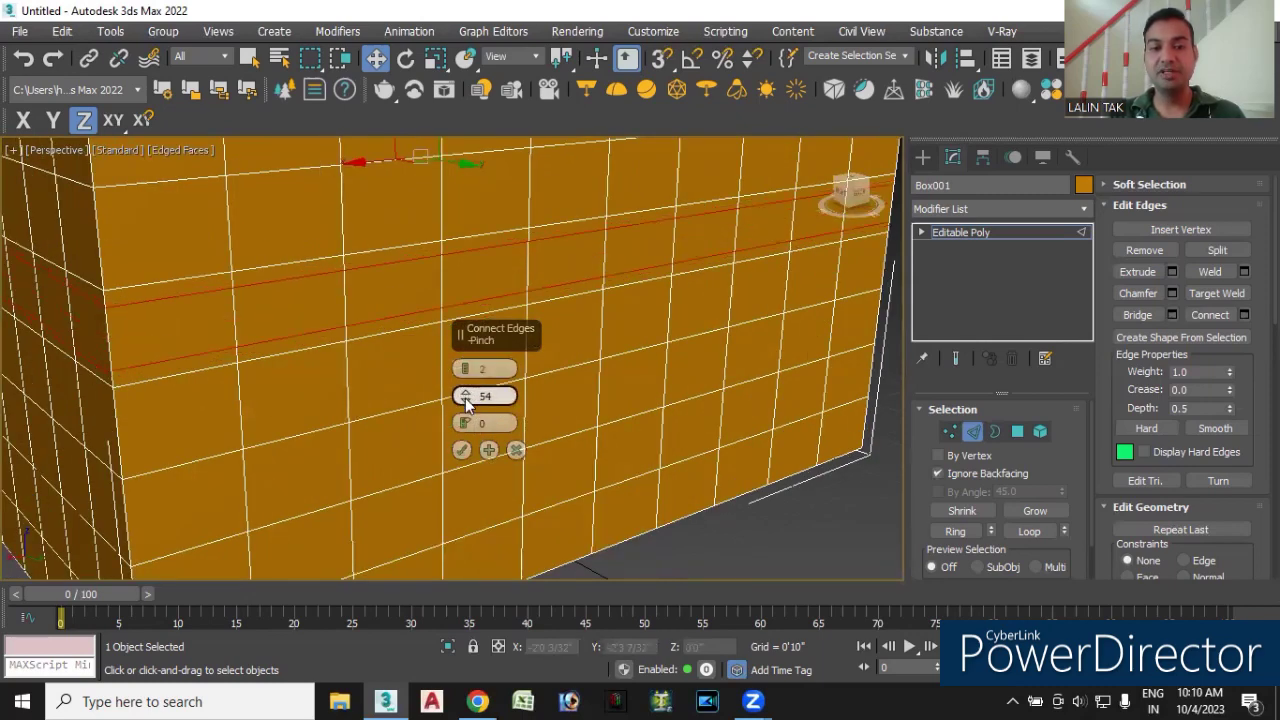
{"action": "left_click_drag", "start_coordinate": [465, 398], "coordinate": [474, 568]}
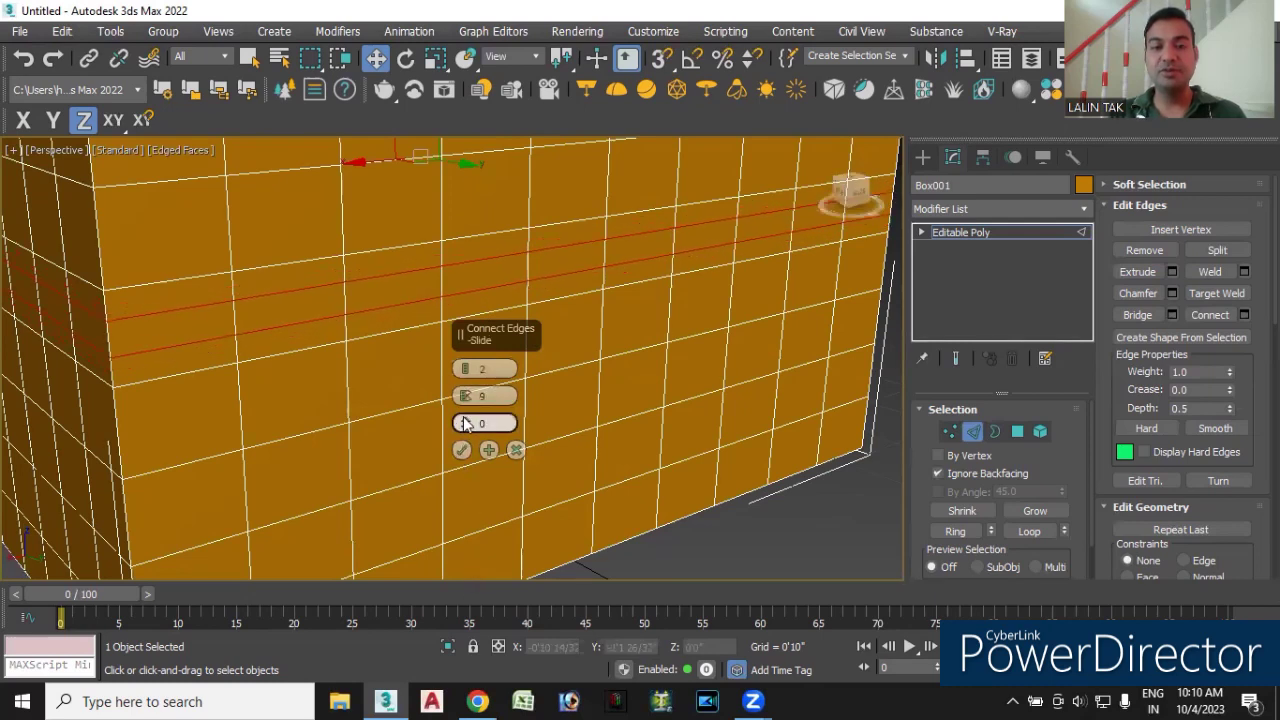
{"action": "left_click_drag", "start_coordinate": [464, 400], "coordinate": [492, 372]}
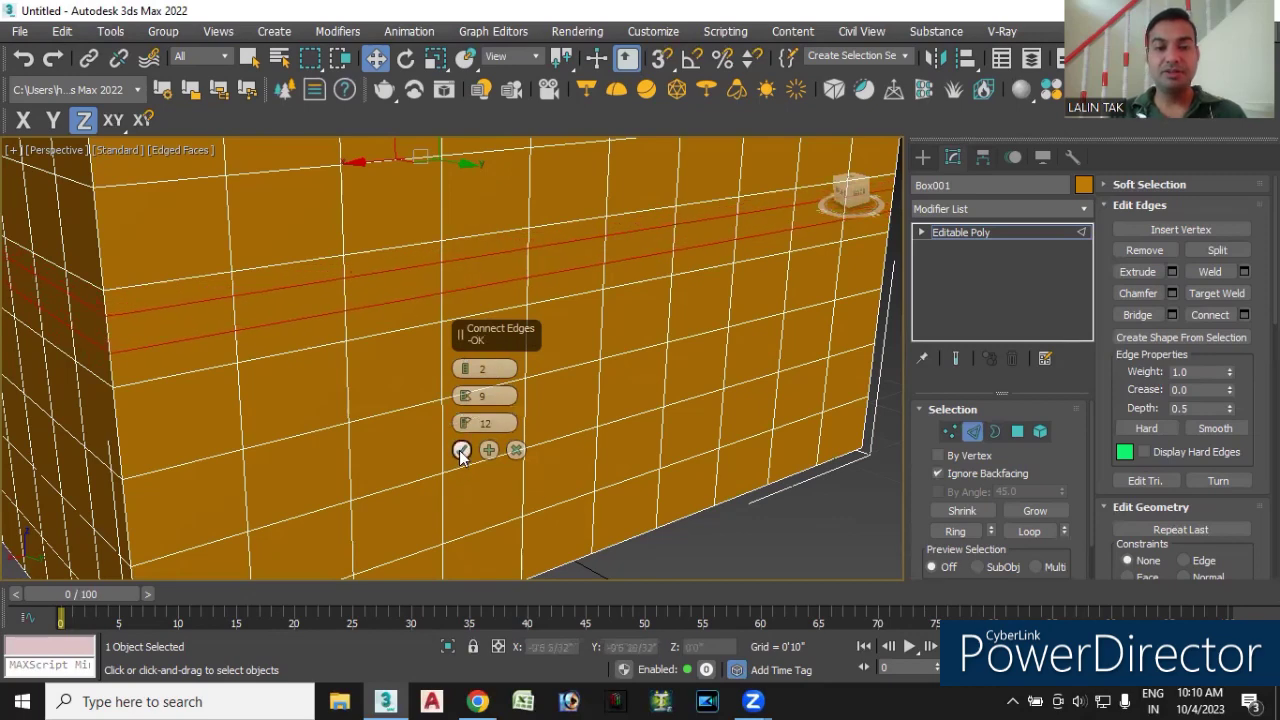
{"action": "left_click", "coordinate": [461, 452]}
- Select a different edge, then switch to Polygon sub-object mode
{"action": "scroll", "coordinate": [570, 355], "scroll_direction": "down", "scroll_amount": 5}
{"action": "left_click", "coordinate": [539, 380]}
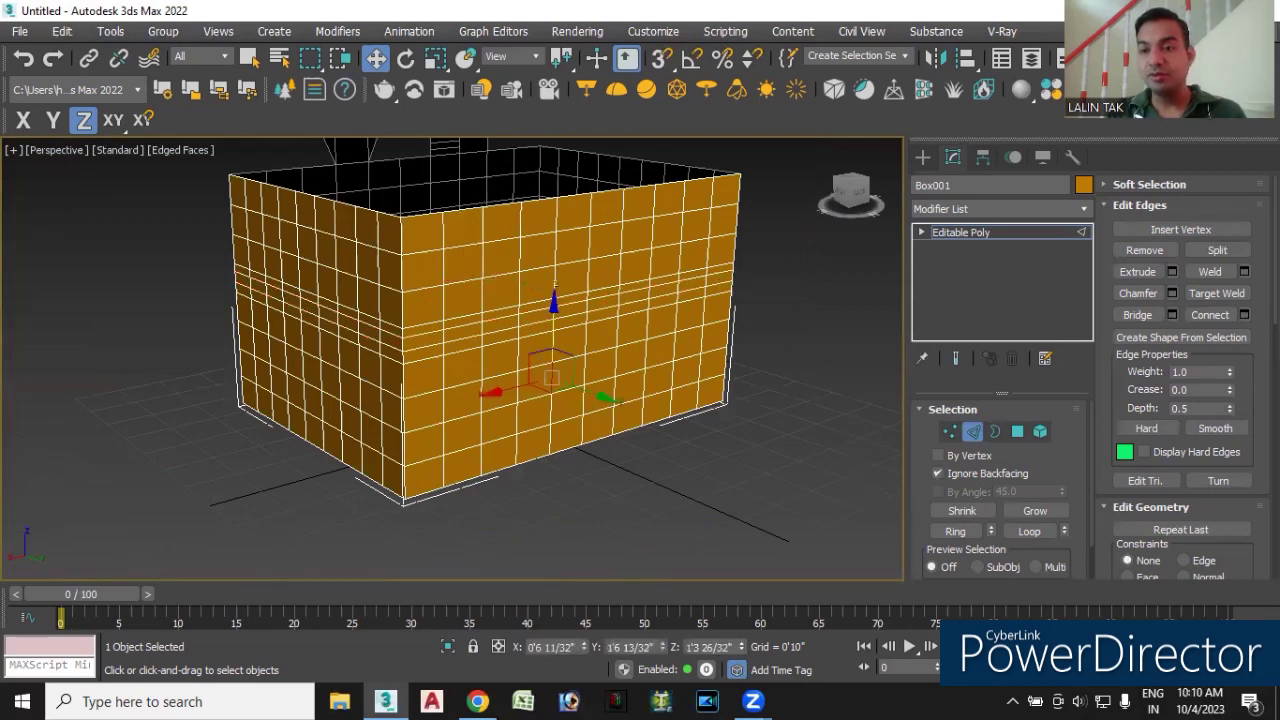
{"action": "left_click", "coordinate": [1018, 434]}
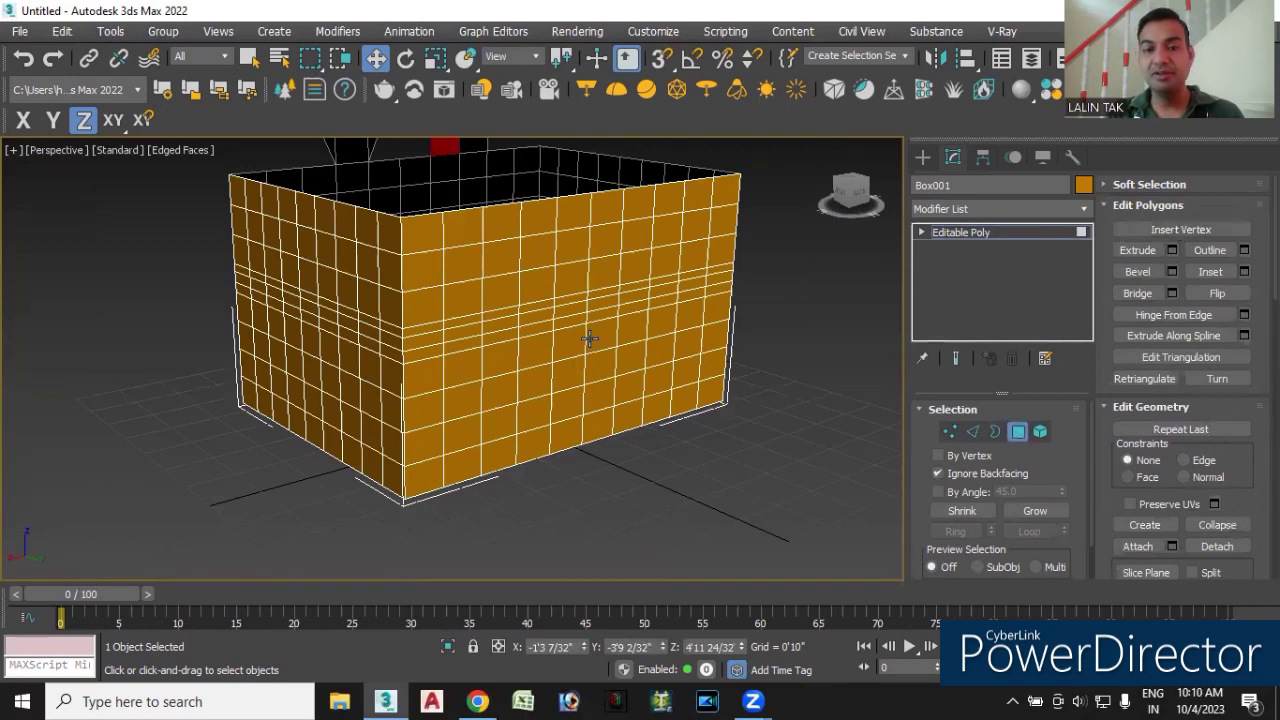
- Insert six vertices into a front-wall polygon with Insert Vertex, splitting it into triangles
{"action": "scroll", "coordinate": [598, 331], "scroll_direction": "up", "scroll_amount": 3}
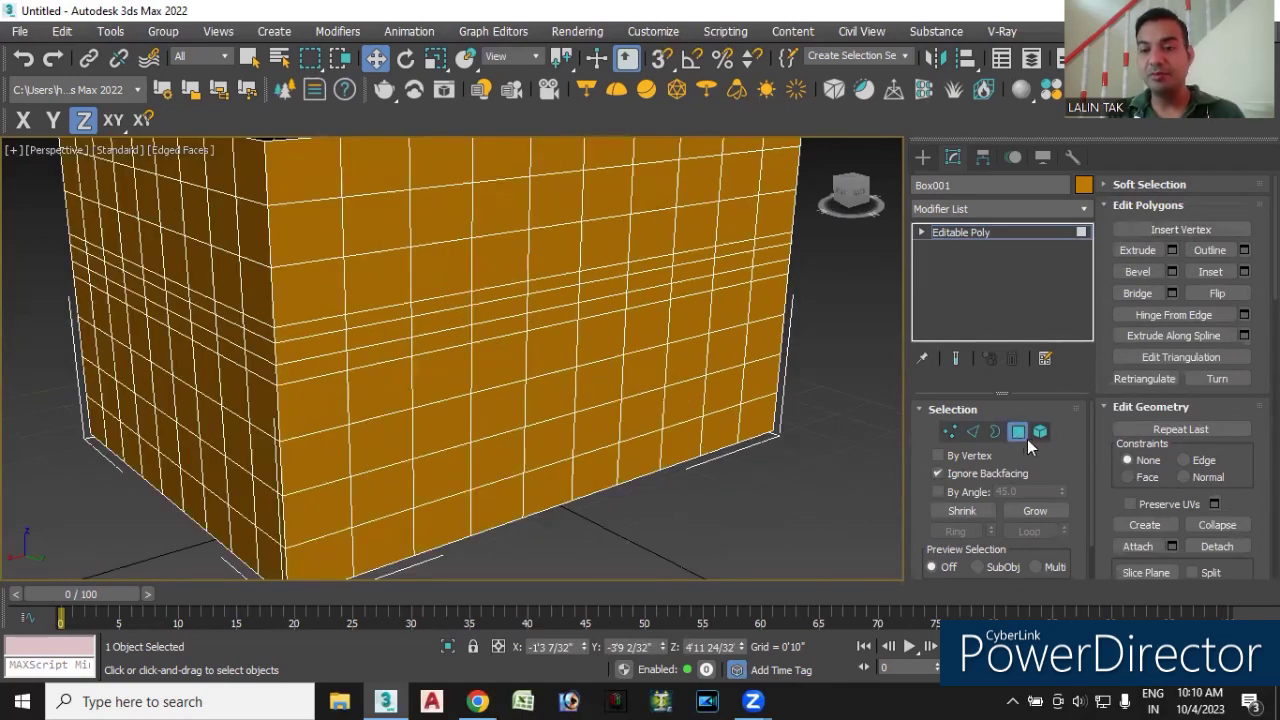
{"action": "left_click", "coordinate": [610, 234]}
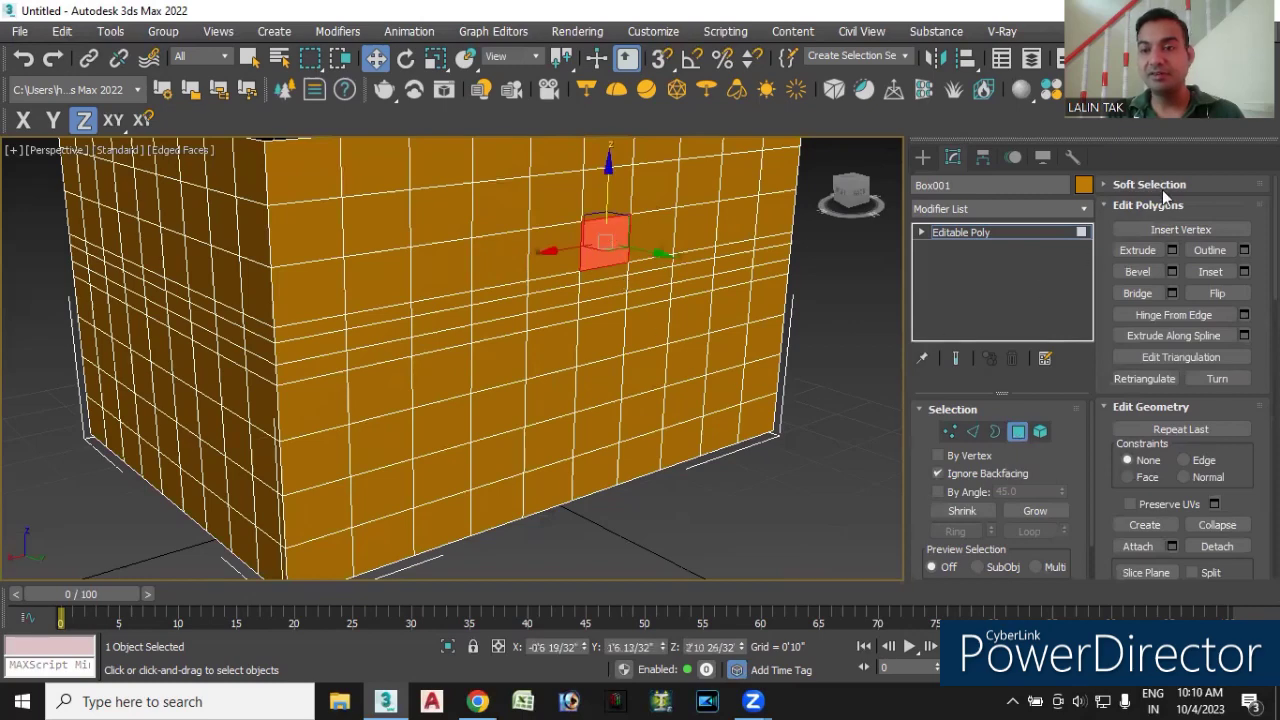
{"action": "left_click", "coordinate": [1175, 230]}
{"action": "scroll", "coordinate": [598, 247], "scroll_direction": "up", "scroll_amount": 3}
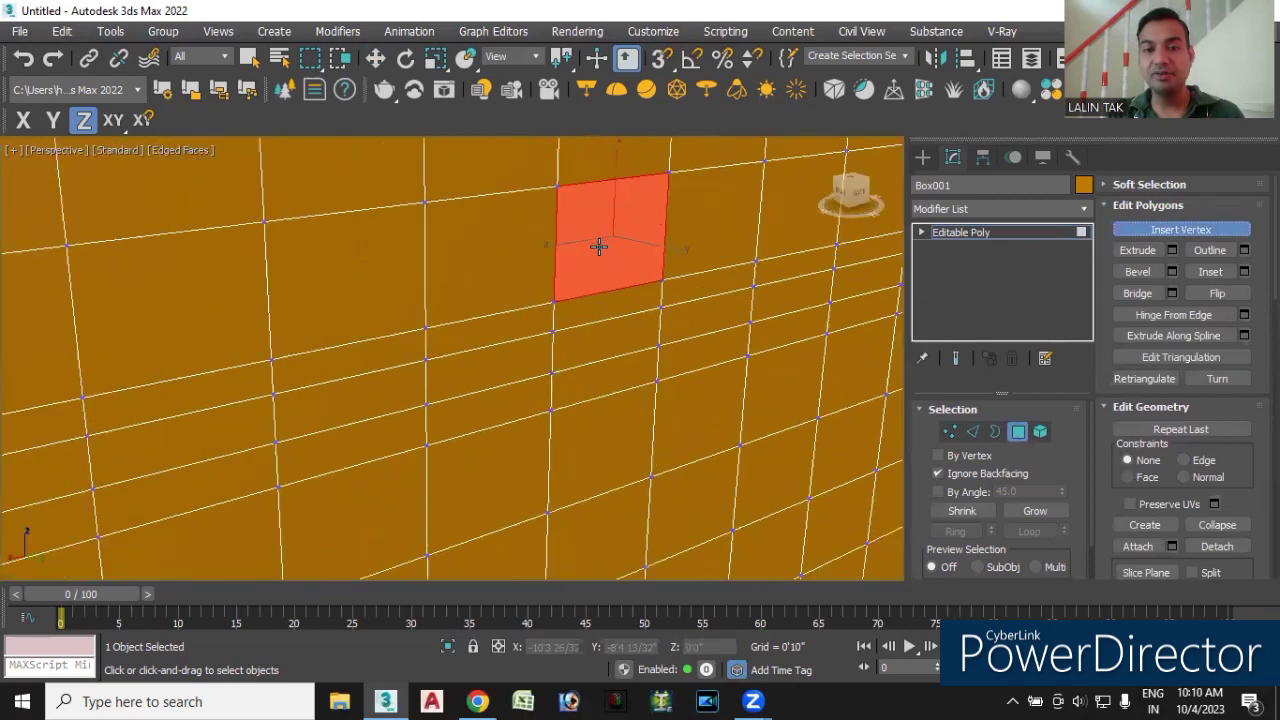
{"action": "scroll", "coordinate": [598, 247], "scroll_direction": "up", "scroll_amount": 2}
{"action": "left_click", "coordinate": [587, 198]}
{"action": "left_click", "coordinate": [650, 204]}
{"action": "left_click", "coordinate": [600, 272]}
{"action": "left_click", "coordinate": [638, 240]}
{"action": "left_click", "coordinate": [561, 217]}
{"action": "left_click", "coordinate": [600, 164]}
{"action": "scroll", "coordinate": [641, 277], "scroll_direction": "down", "scroll_amount": 3}
{"action": "scroll", "coordinate": [630, 270], "scroll_direction": "down", "scroll_amount": 3}
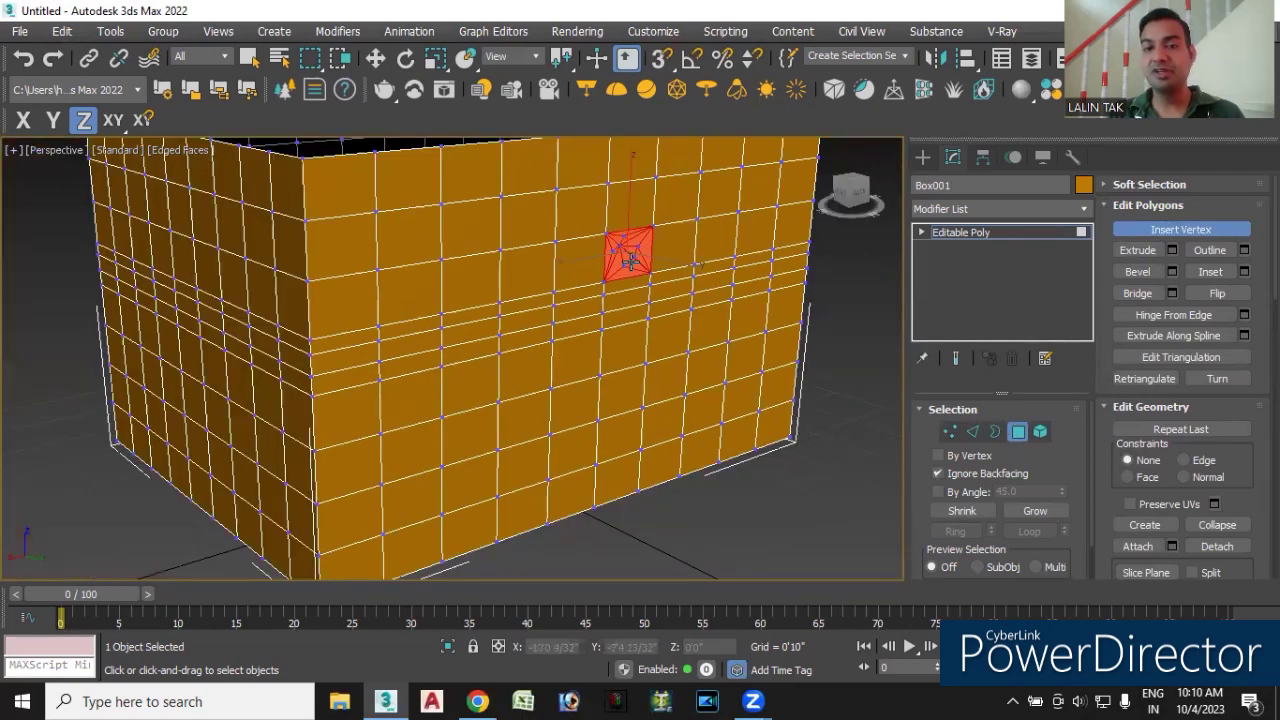
{"action": "scroll", "coordinate": [588, 297], "scroll_direction": "up", "scroll_amount": 5}
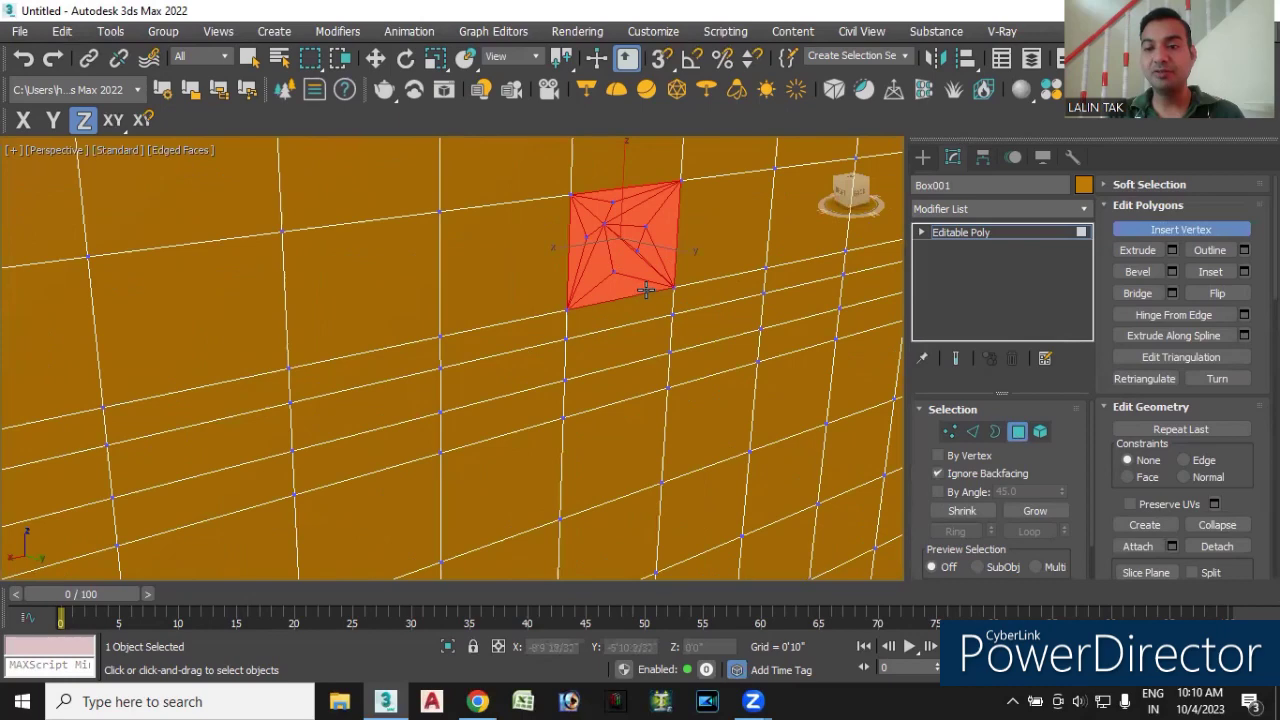
{"action": "scroll", "coordinate": [646, 290], "scroll_direction": "down", "scroll_amount": 5}
{"action": "mouse_move", "coordinate": [614, 357]}
{"action": "middle_mouse_down", "text": "alt"}
{"action": "mouse_move", "coordinate": [443, 389]}
{"action": "mouse_move", "coordinate": [567, 382]}
{"action": "mouse_move", "coordinate": [437, 328]}
{"action": "middle_mouse_up", "text": "alt"}
{"action": "scroll", "coordinate": [512, 366], "scroll_direction": "down", "scroll_amount": 4}
{"action": "scroll", "coordinate": [528, 376], "scroll_direction": "down", "scroll_amount": 4}
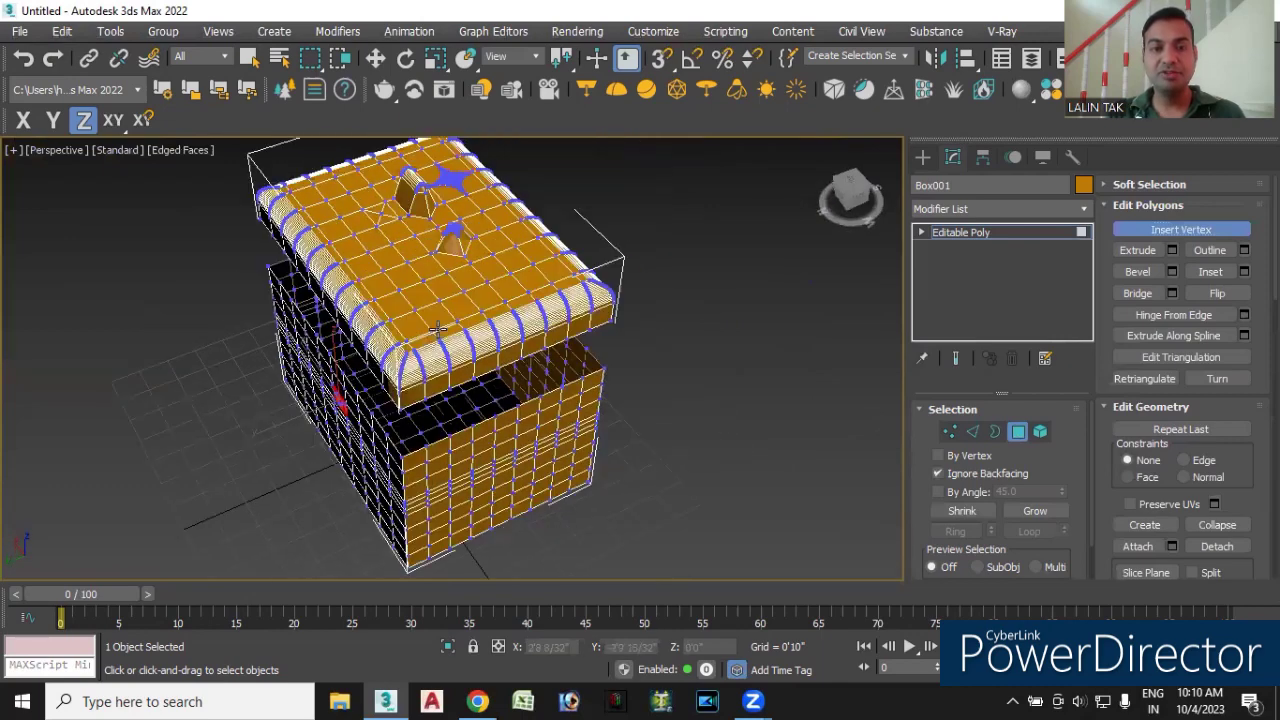
{"action": "scroll", "coordinate": [437, 328], "scroll_direction": "up", "scroll_amount": 2}
{"action": "scroll", "coordinate": [445, 305], "scroll_direction": "up", "scroll_amount": 2}
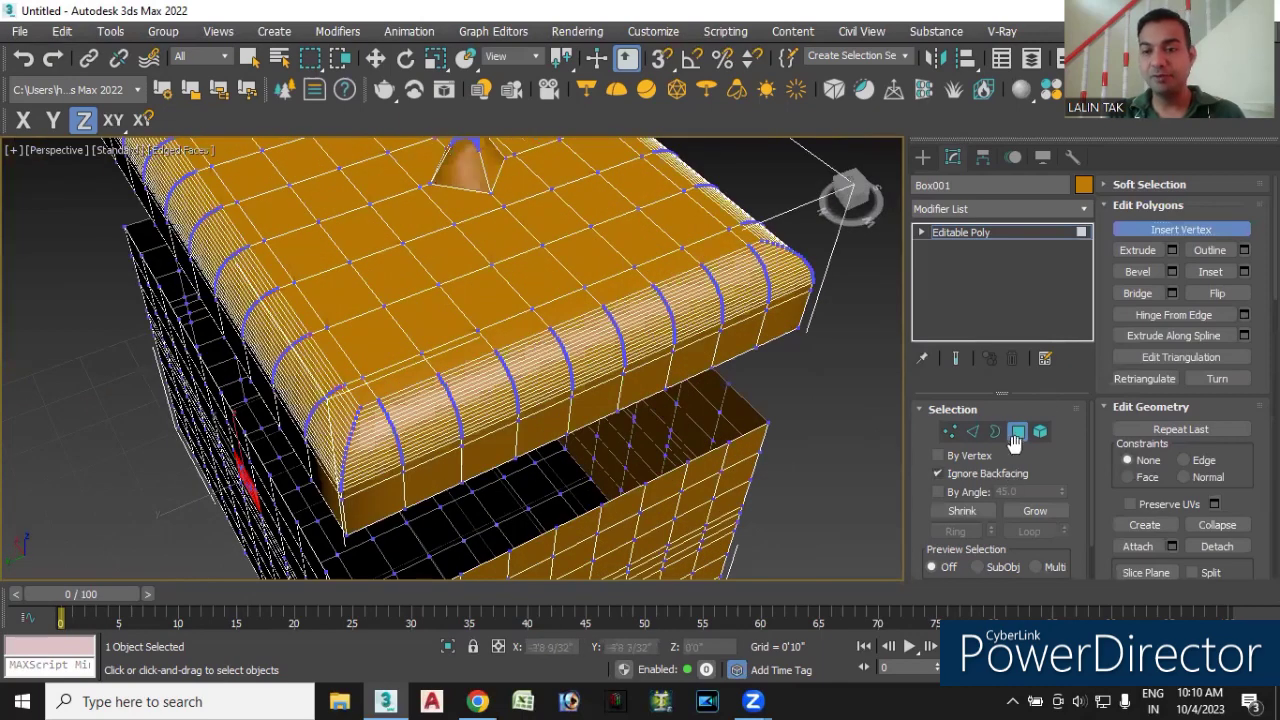
{"action": "left_click", "coordinate": [1170, 229]}
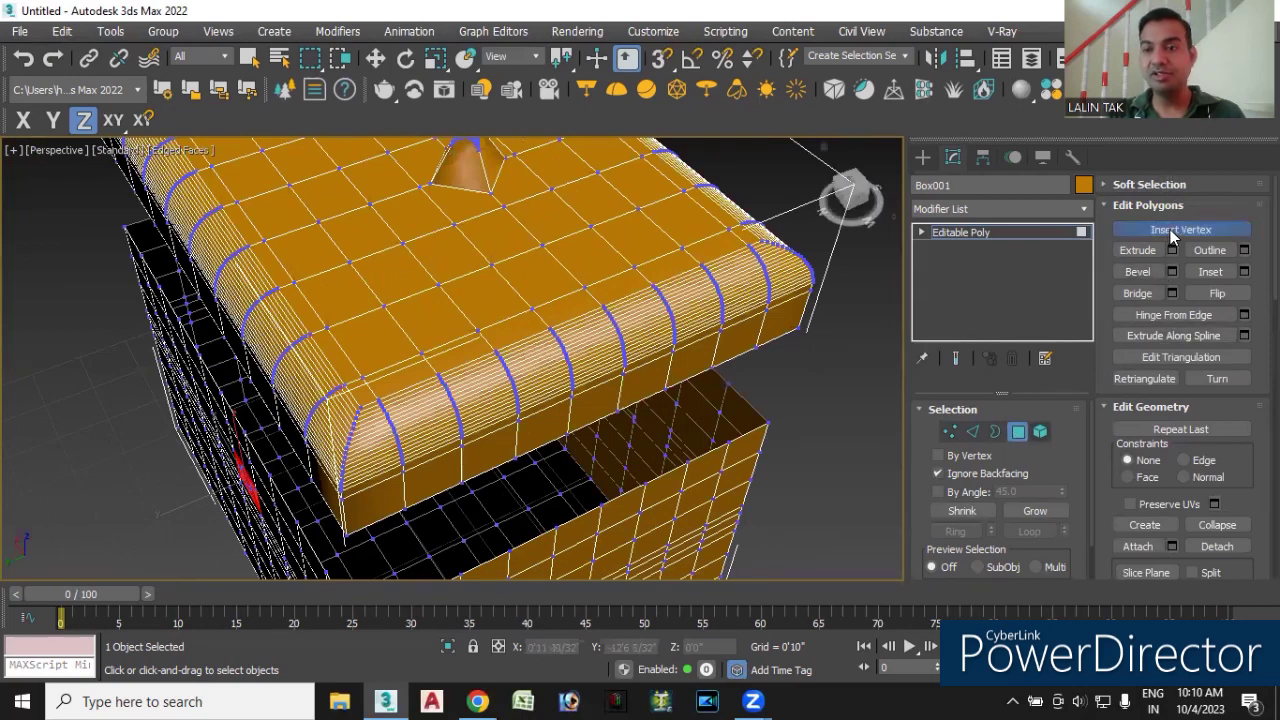
- Extrude a lid-top polygon upward 0'11 1/32" into a small square block
{"action": "key", "text": "w"}
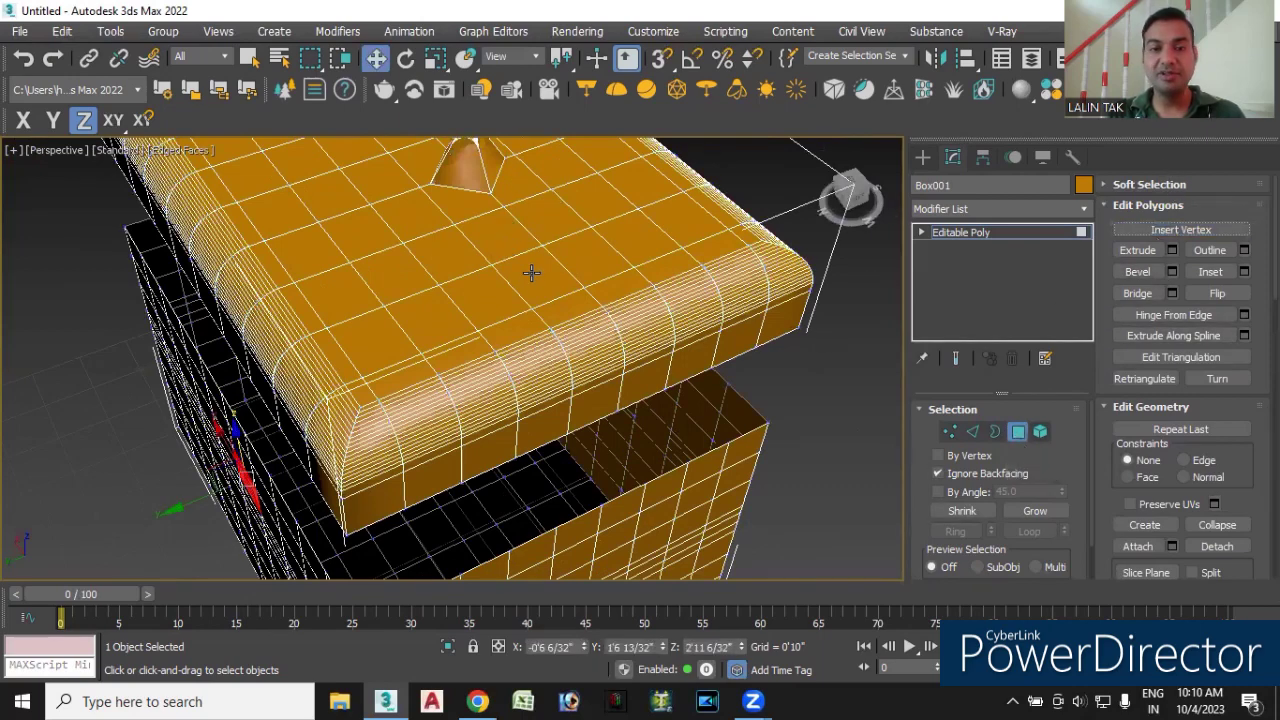
{"action": "left_click", "coordinate": [530, 272]}
{"action": "left_click", "coordinate": [1172, 250]}
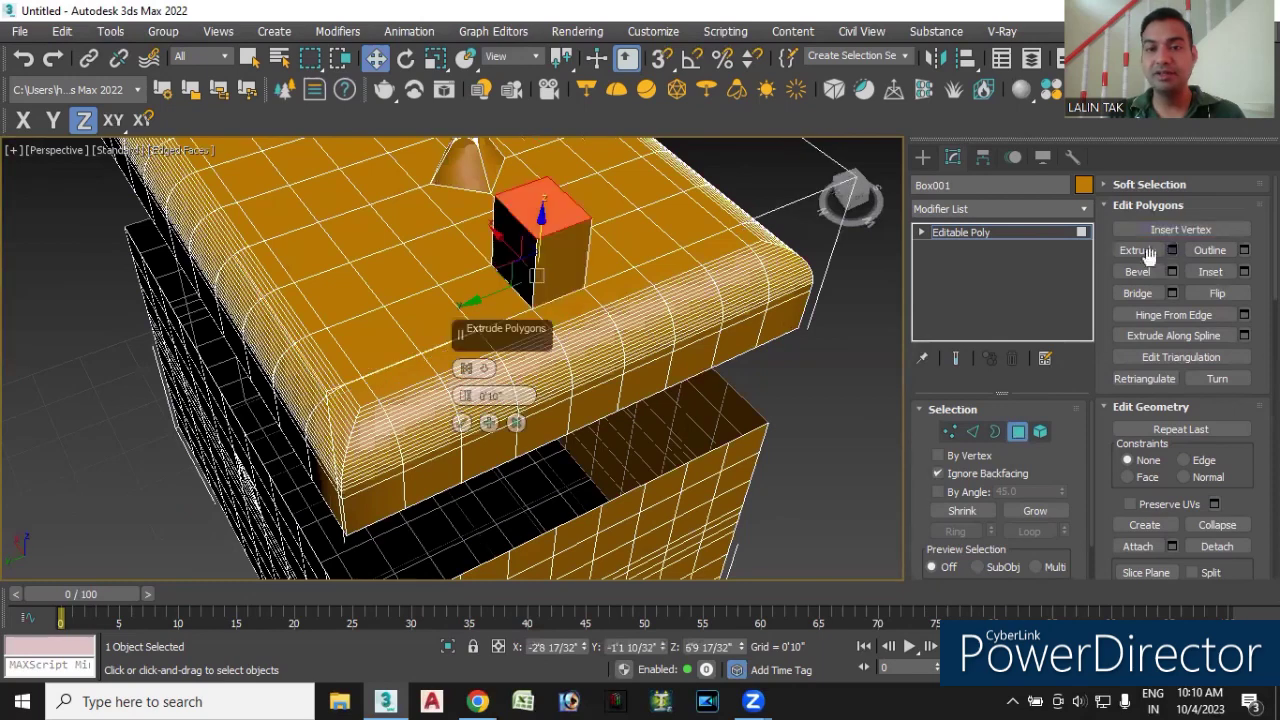
{"action": "left_click_drag", "start_coordinate": [466, 398], "coordinate": [462, 388]}
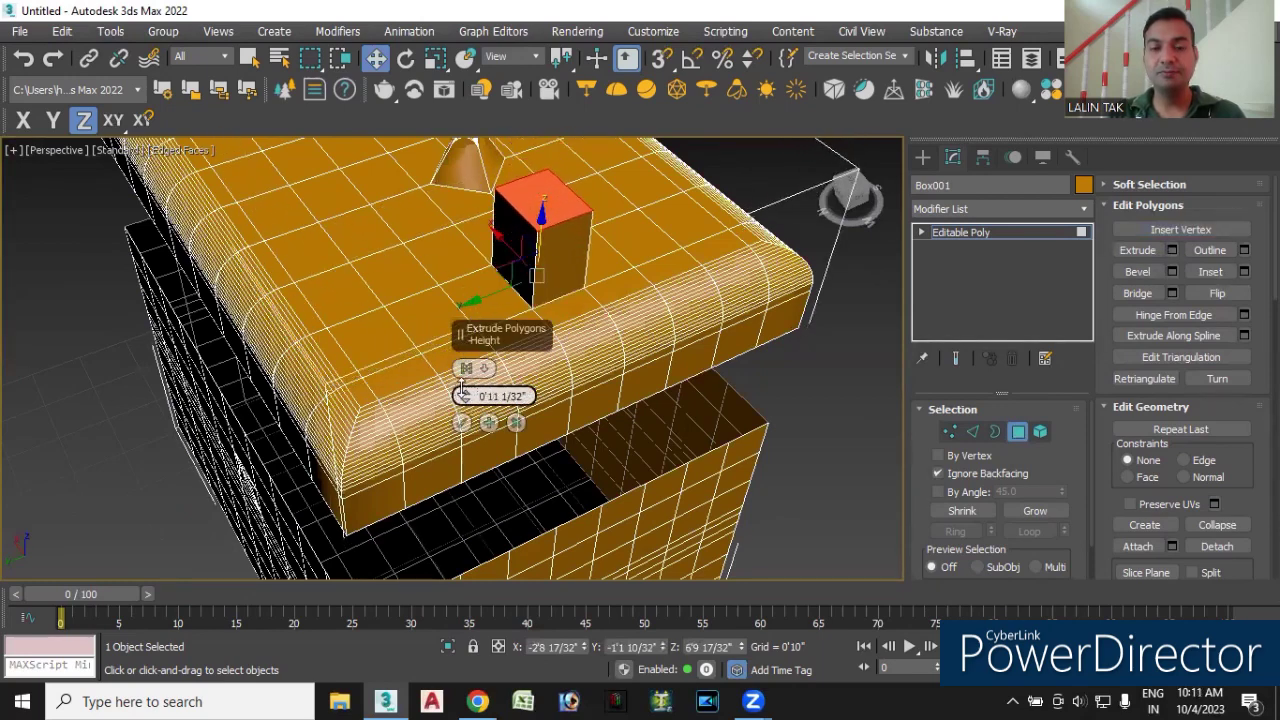
{"action": "mouse_move", "coordinate": [443, 390]}
{"action": "middle_mouse_down", "text": "alt"}
{"action": "mouse_move", "coordinate": [379, 370]}
{"action": "mouse_move", "coordinate": [470, 357]}
{"action": "mouse_move", "coordinate": [500, 335]}
{"action": "middle_mouse_up", "text": "alt"}
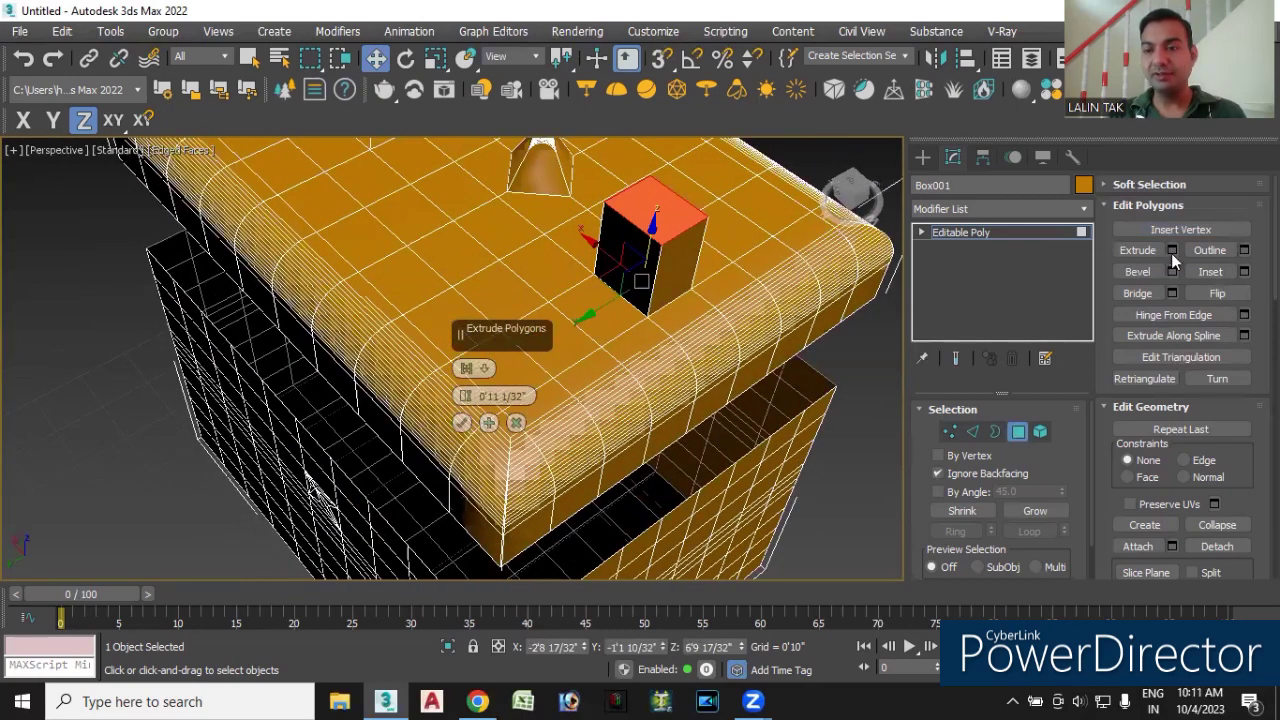
{"action": "left_click_drag", "start_coordinate": [484, 293], "coordinate": [493, 297]}
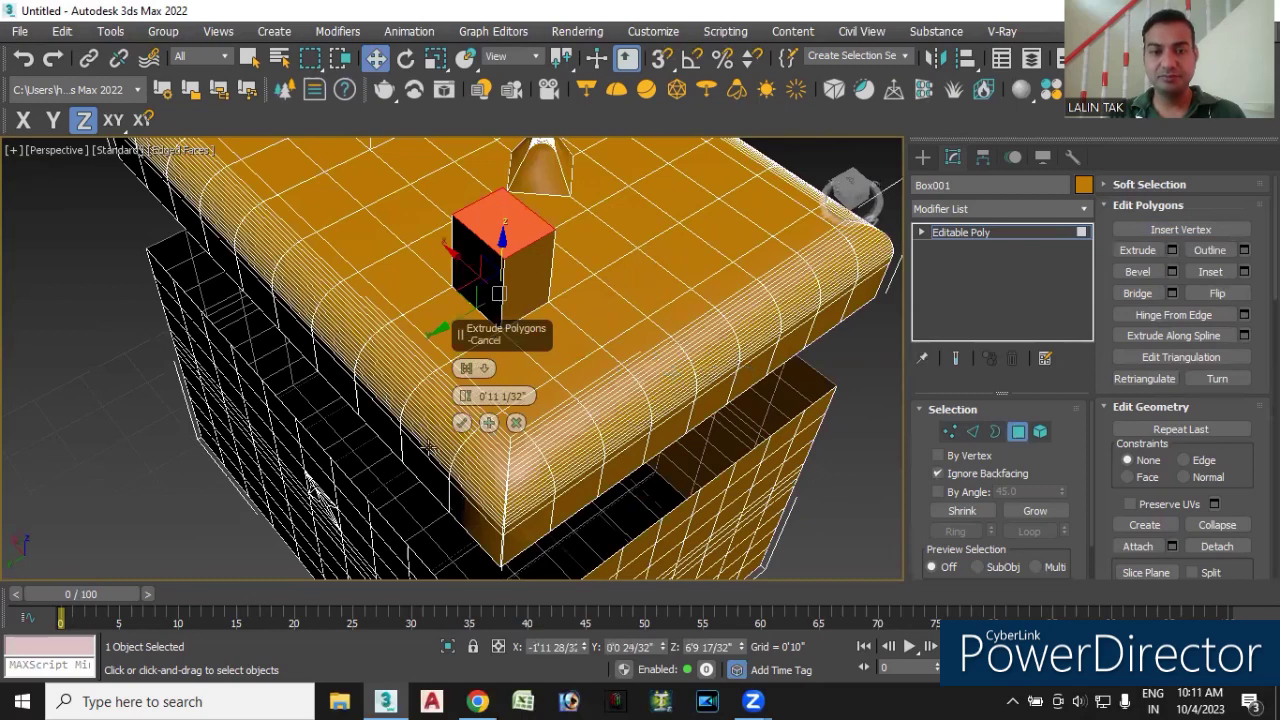
{"action": "left_click", "coordinate": [461, 422]}
{"action": "mouse_move", "coordinate": [554, 366]}
{"action": "middle_mouse_down", "text": "alt"}
{"action": "mouse_move", "coordinate": [509, 369]}
{"action": "mouse_move", "coordinate": [517, 383]}
{"action": "middle_mouse_up", "text": "alt"}
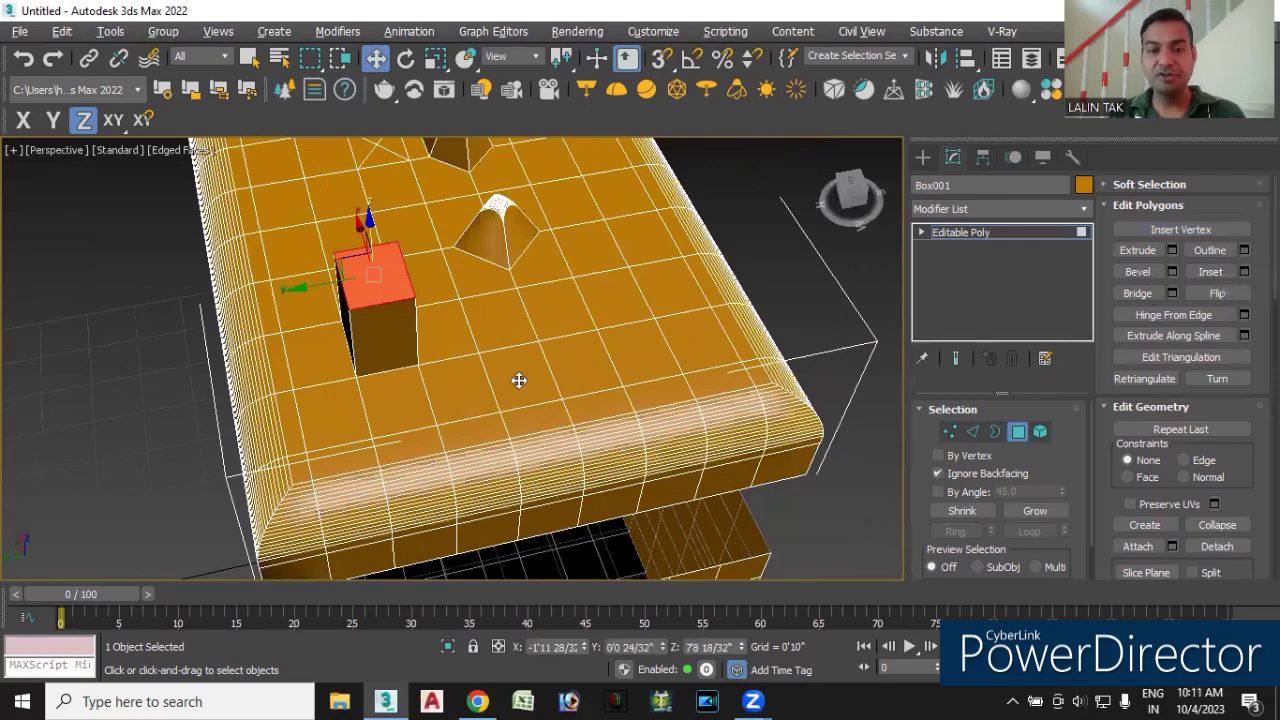
- Outline the extruded block's top face inward, tapering it to a narrow point
{"action": "left_click", "coordinate": [517, 380]}
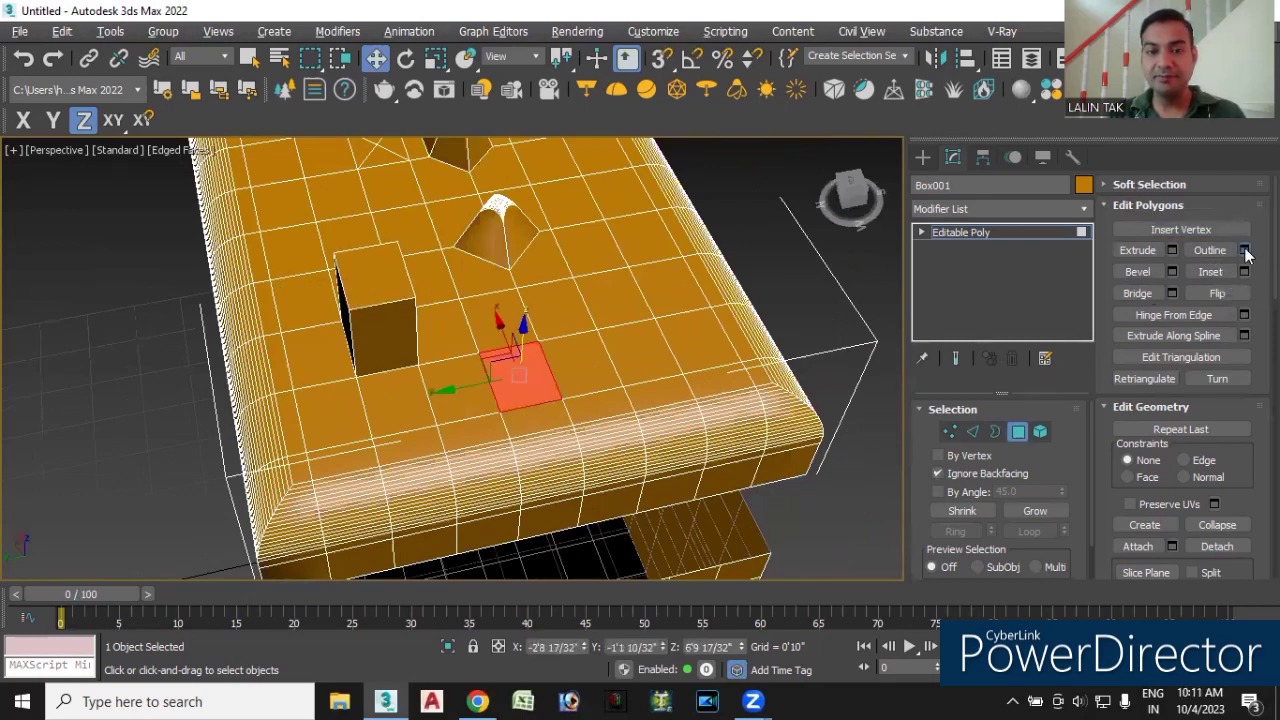
{"action": "left_click", "coordinate": [1244, 251]}
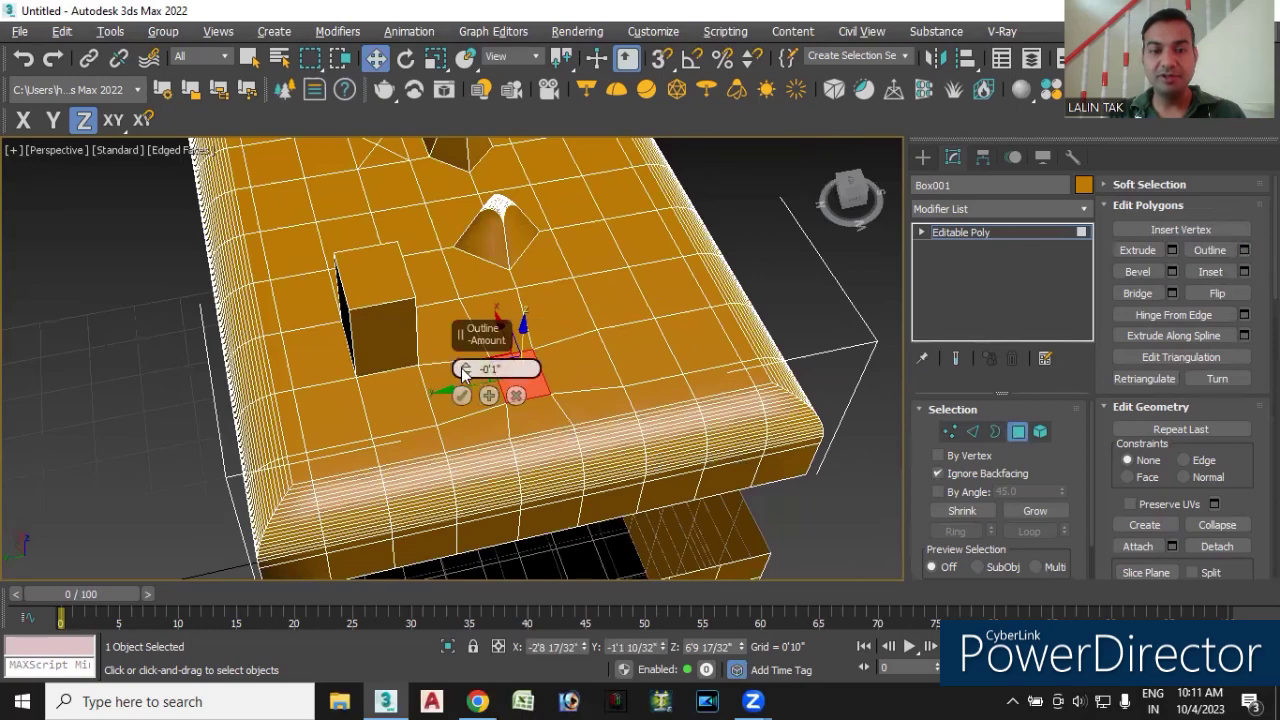
{"action": "left_click_drag", "start_coordinate": [463, 369], "coordinate": [474, 351]}
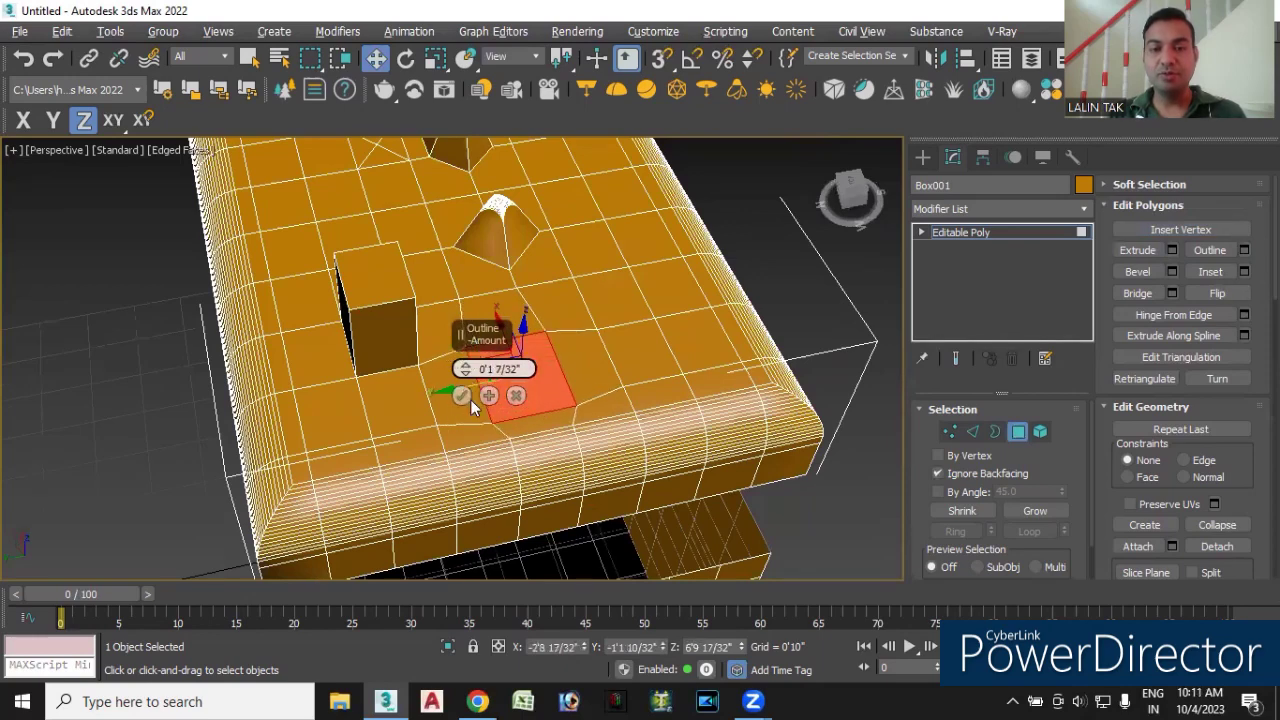
{"action": "left_click_drag", "start_coordinate": [474, 351], "coordinate": [474, 348]}
{"action": "mouse_move", "coordinate": [474, 360]}
{"action": "middle_mouse_down", "text": "alt"}
{"action": "mouse_move", "coordinate": [467, 398]}
{"action": "mouse_move", "coordinate": [440, 380]}
{"action": "middle_mouse_up", "text": "alt"}
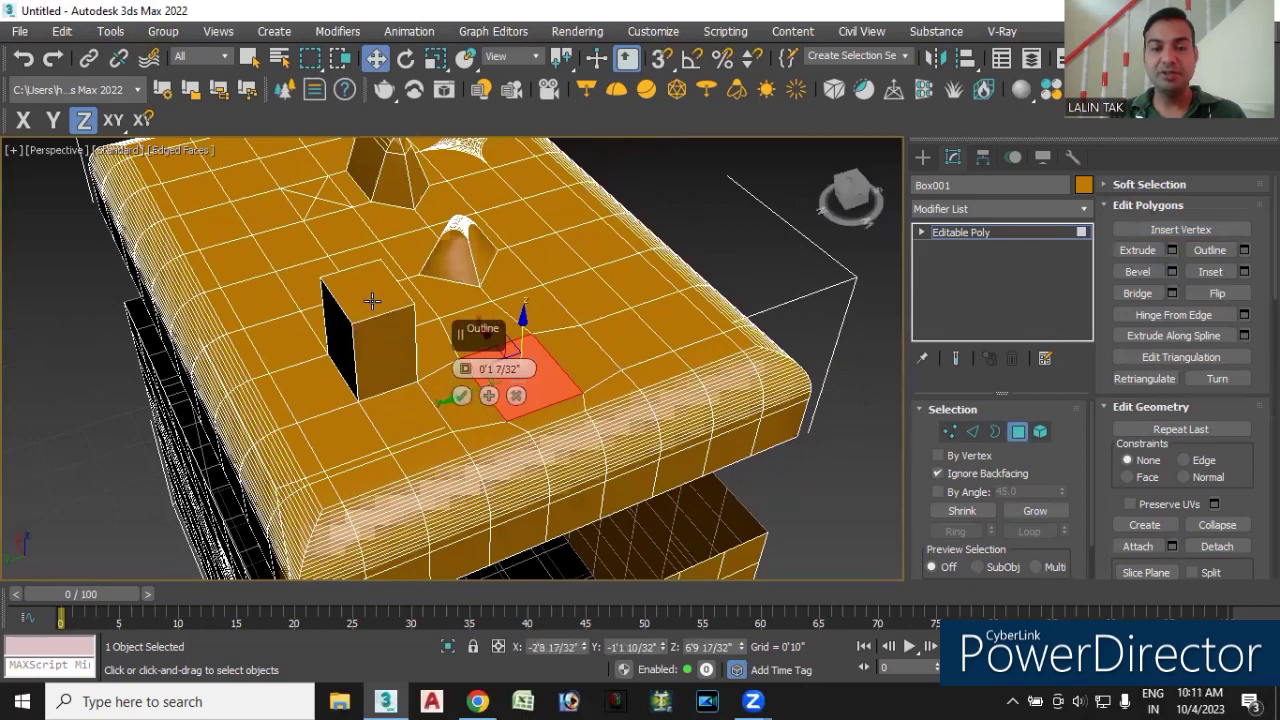
{"action": "left_click", "coordinate": [372, 298]}
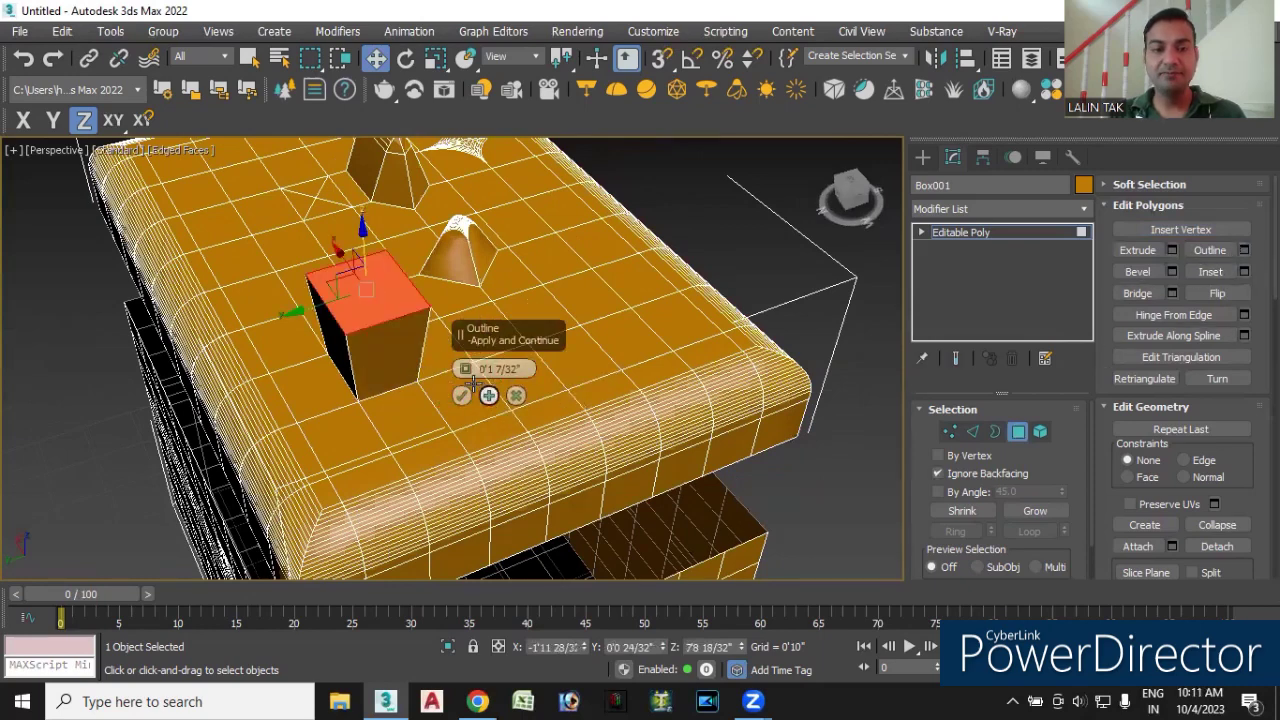
{"action": "left_click_drag", "start_coordinate": [463, 370], "coordinate": [383, 404]}
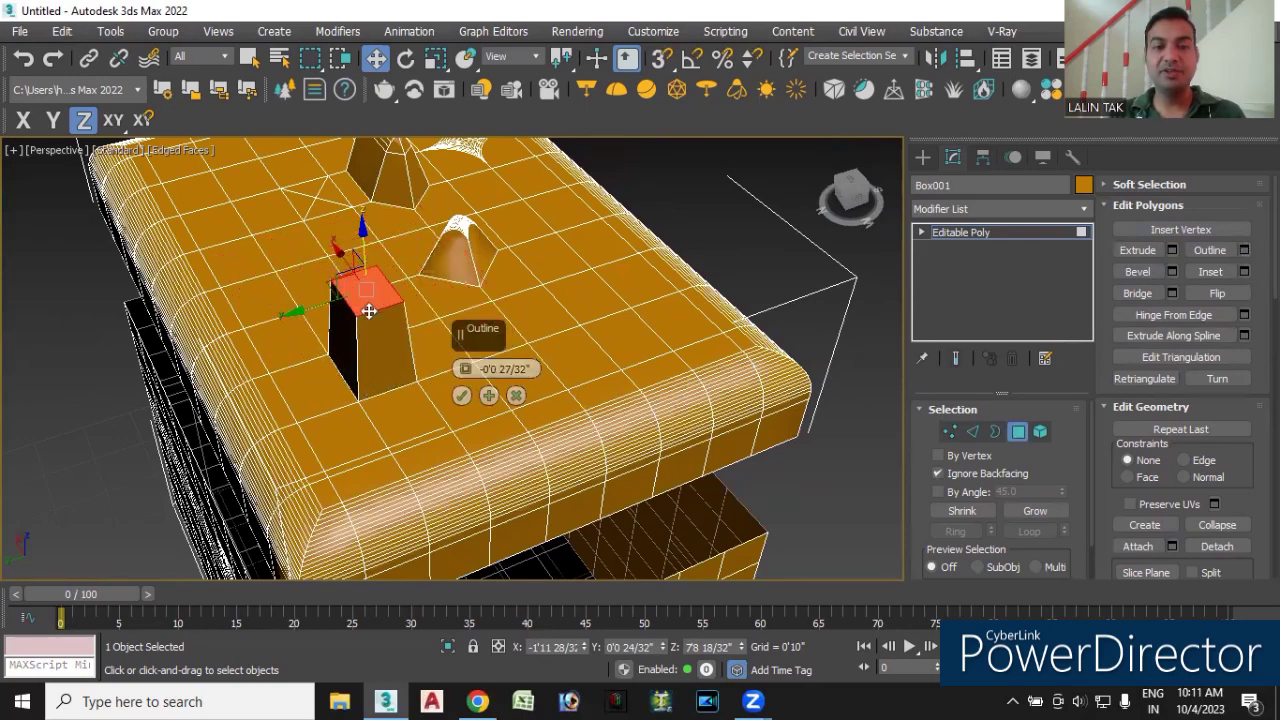
{"action": "left_click_drag", "start_coordinate": [467, 371], "coordinate": [470, 366]}
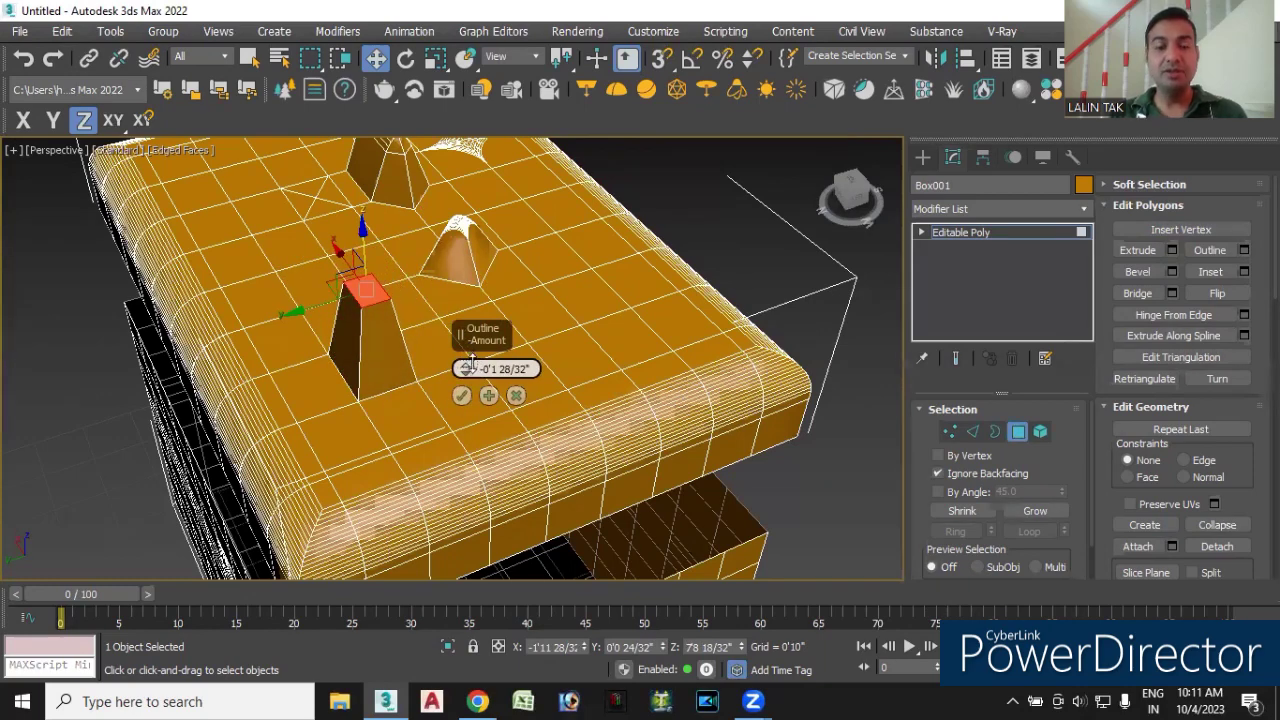
{"action": "left_click_drag", "start_coordinate": [470, 366], "coordinate": [471, 358]}
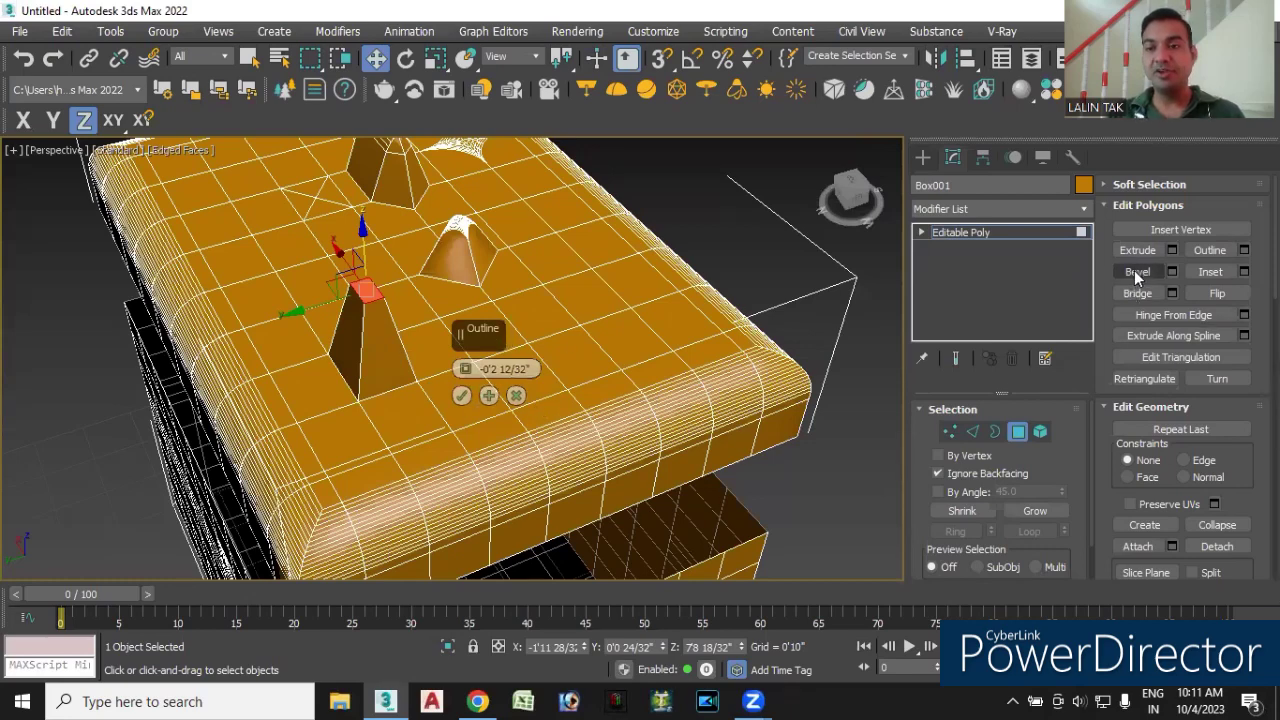
- Cancel the outline and start a bevel on another lid-top face beside the bump
{"action": "left_click", "coordinate": [590, 296]}
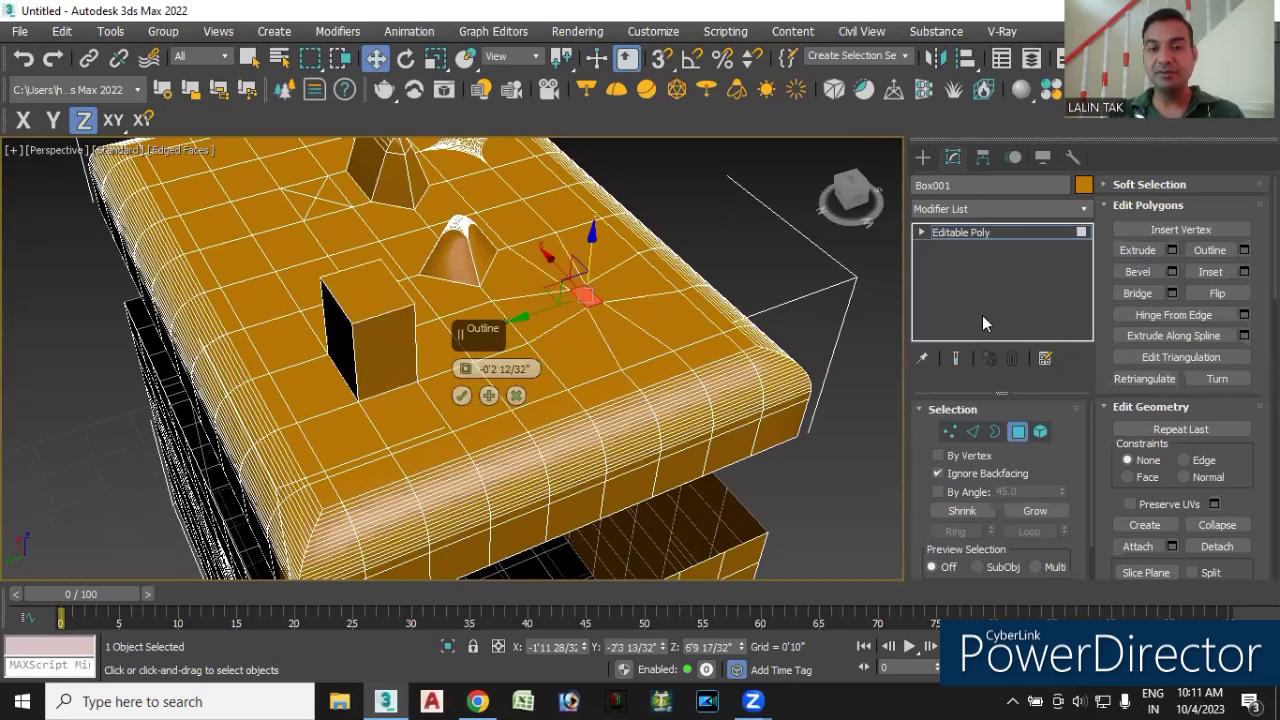
{"action": "left_click", "coordinate": [512, 397]}
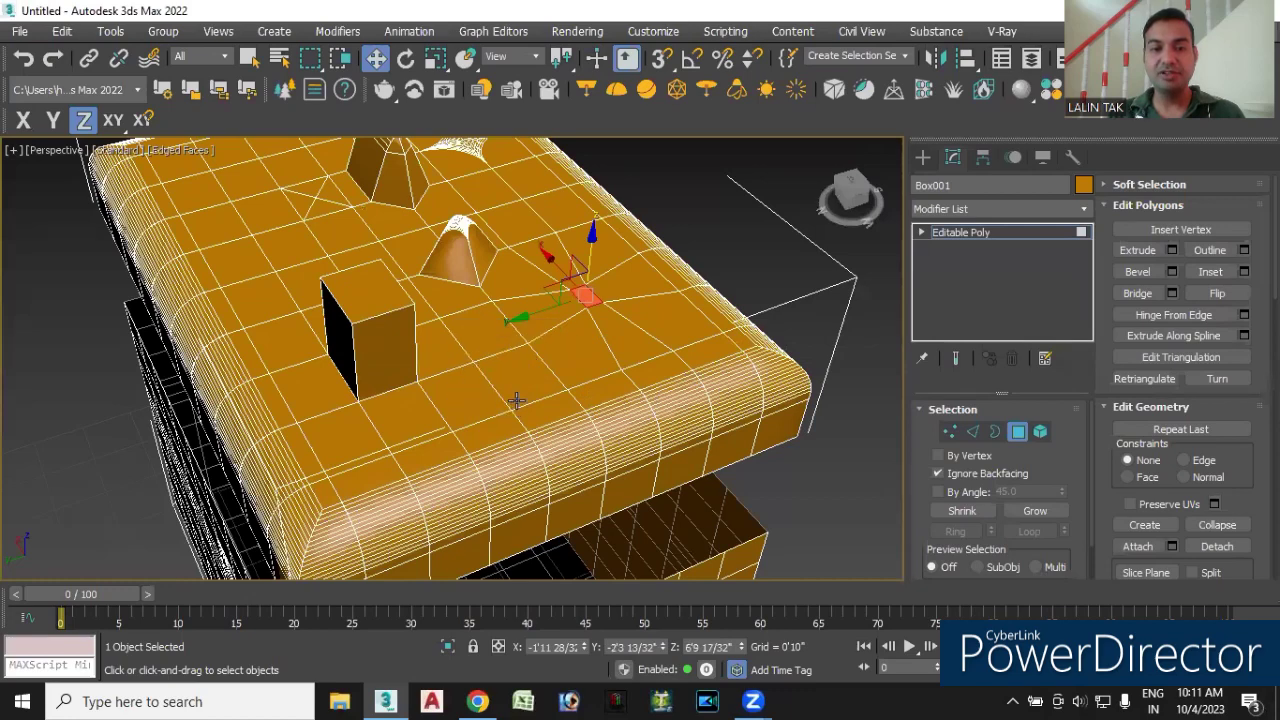
{"action": "left_click", "coordinate": [659, 316]}
{"action": "left_click", "coordinate": [580, 298]}
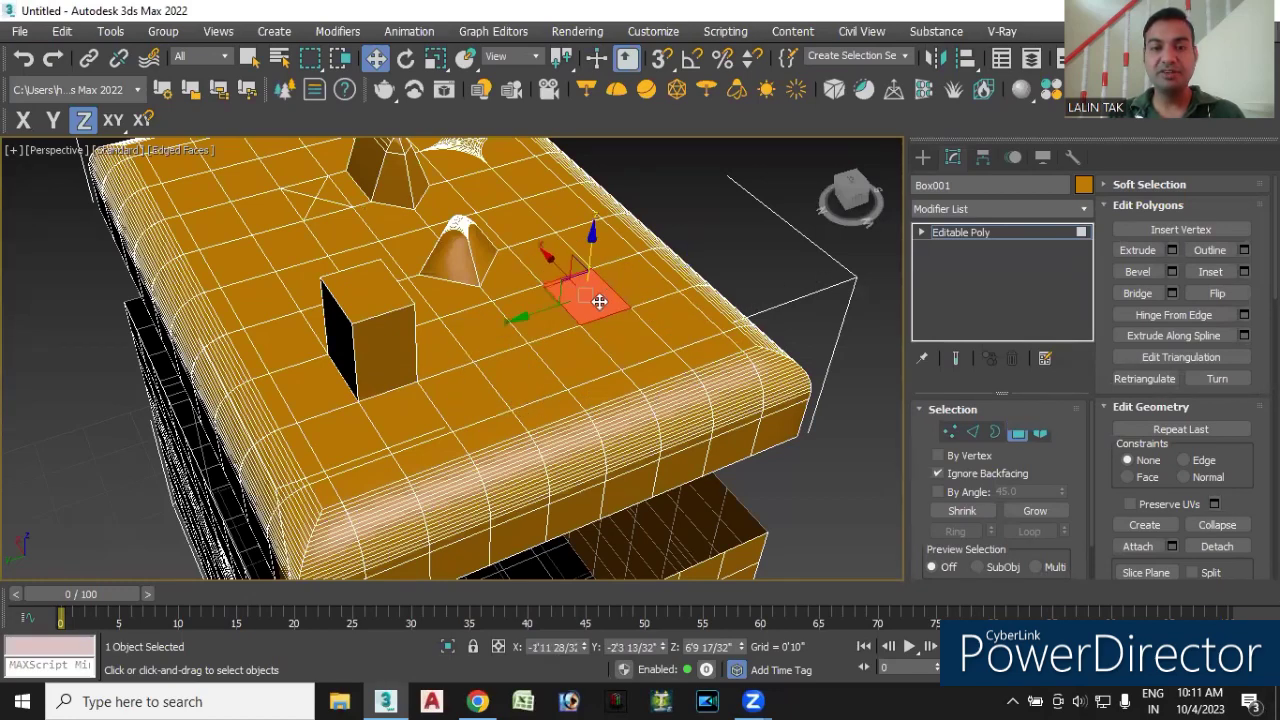
{"action": "left_click", "coordinate": [1172, 278]}
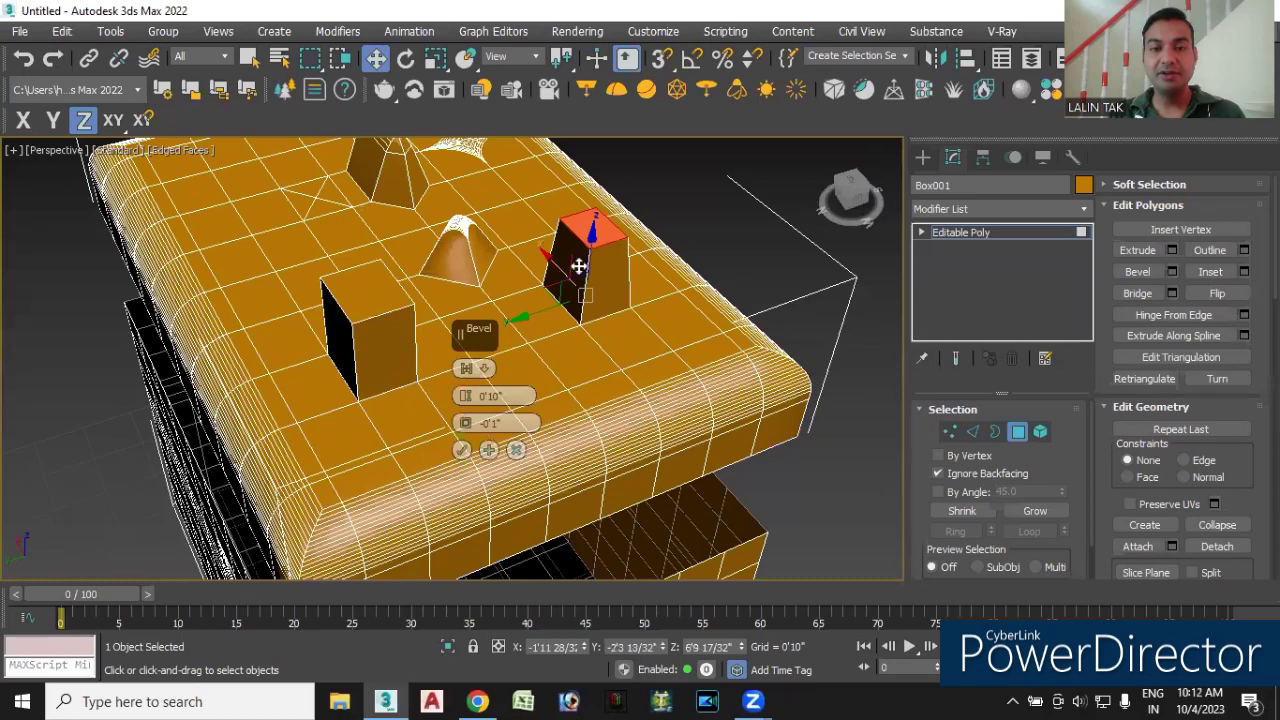
- Set the bevel to 0'4 20/32" height and -0'1 27/32" outline
{"action": "mouse_move", "coordinate": [467, 397]}
{"action": "left_mouse_down"}
{"action": "mouse_move", "coordinate": [471, 370]}
{"action": "mouse_move", "coordinate": [465, 425]}
{"action": "left_mouse_up"}
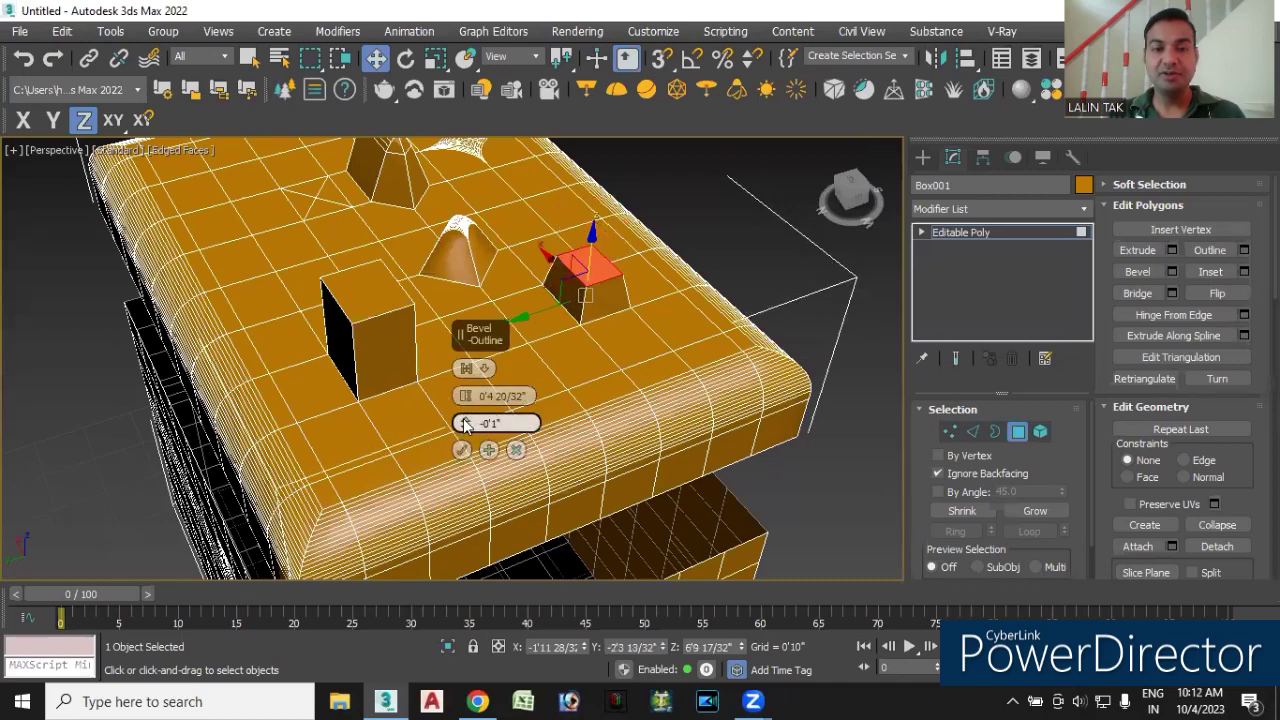
{"action": "mouse_move", "coordinate": [465, 425]}
{"action": "left_mouse_down"}
{"action": "mouse_move", "coordinate": [469, 398]}
{"action": "mouse_move", "coordinate": [474, 426]}
{"action": "mouse_move", "coordinate": [538, 410]}
{"action": "left_mouse_up"}
{"action": "middle_click_drag", "start_coordinate": [631, 384], "coordinate": [608, 374]}
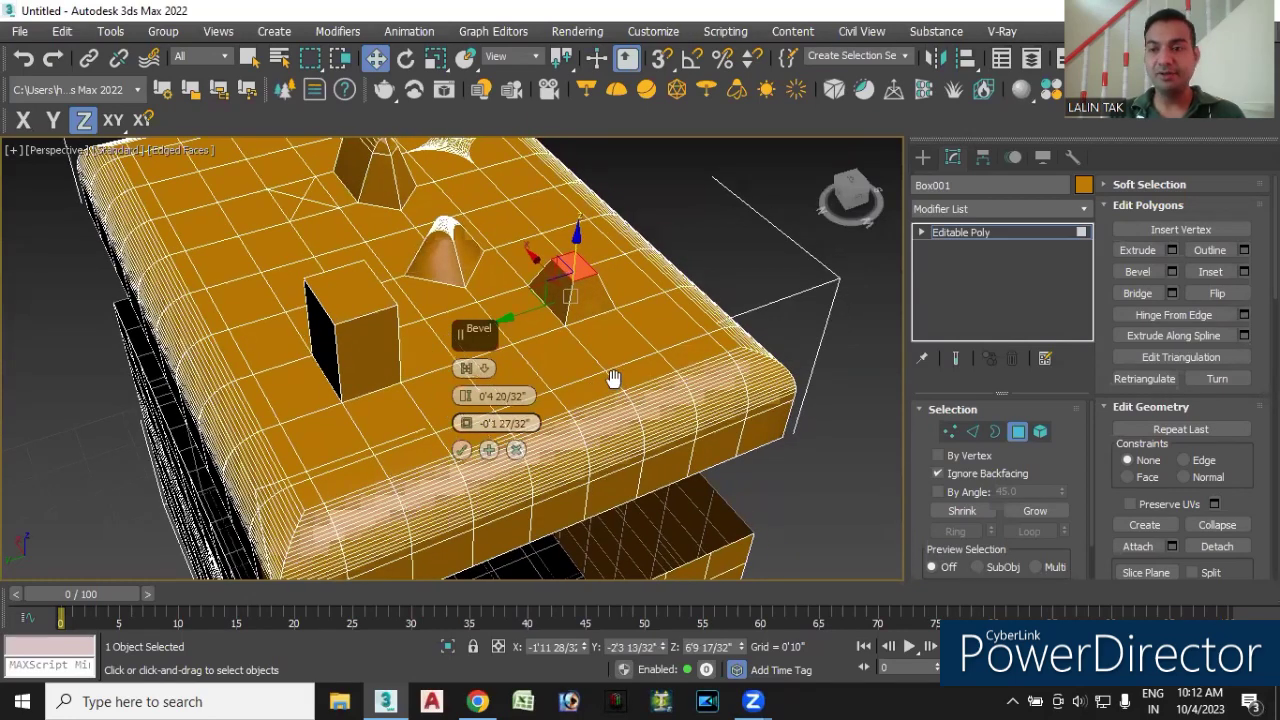
{"action": "middle_click_drag", "start_coordinate": [740, 401], "coordinate": [690, 391]}
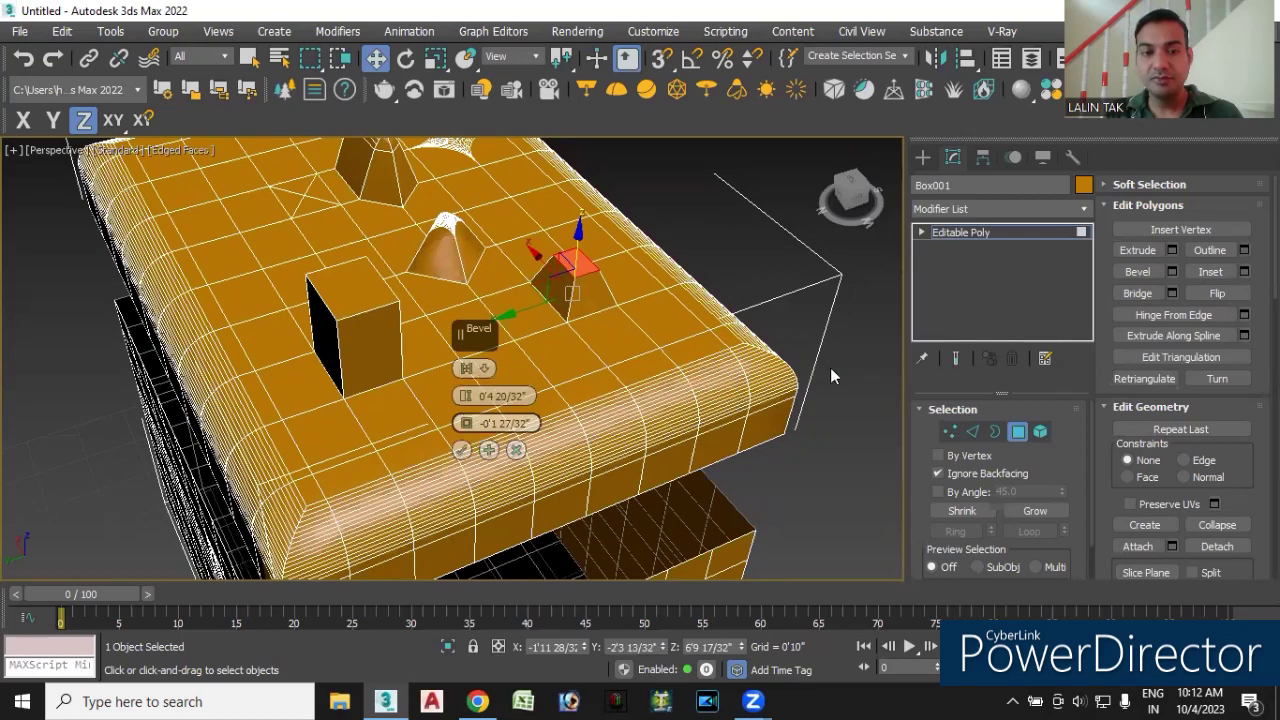
- Orbit down until the box's outer wall faces the view
{"action": "middle_click_drag", "start_coordinate": [797, 407], "coordinate": [808, 407], "text": "alt"}
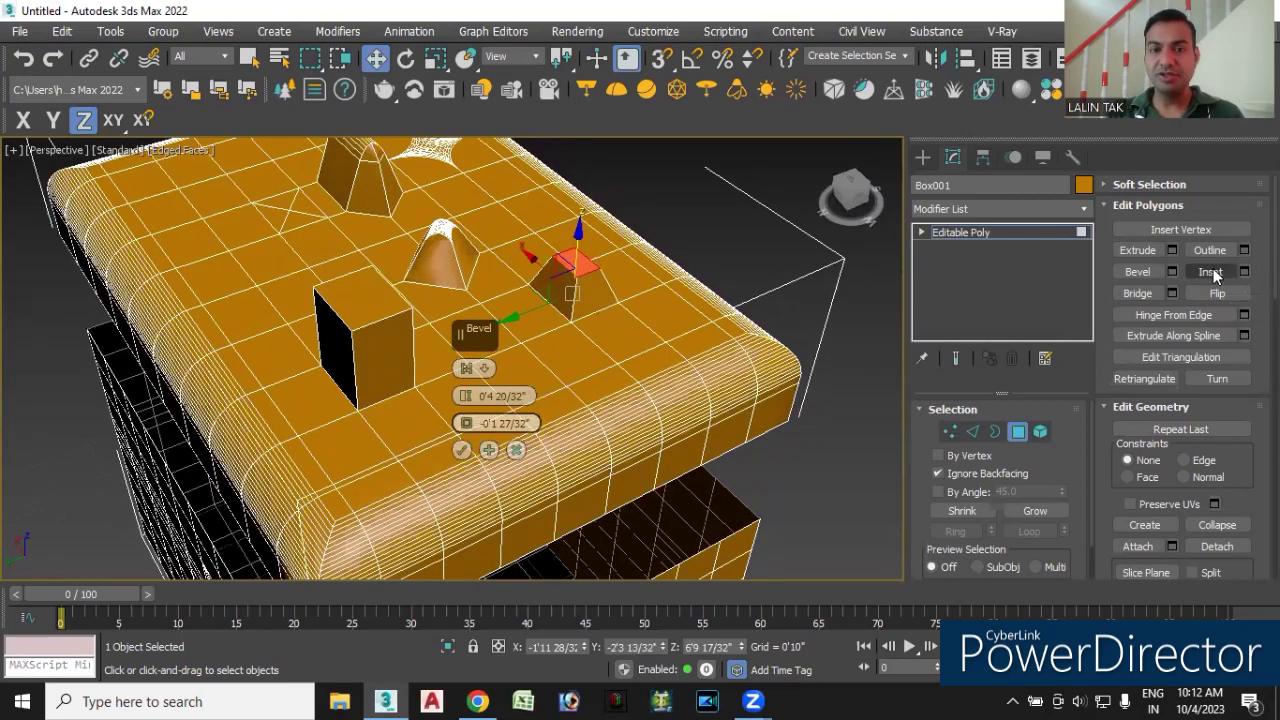
{"action": "mouse_move", "coordinate": [638, 430]}
{"action": "middle_mouse_down", "text": "alt"}
{"action": "mouse_move", "coordinate": [560, 420]}
{"action": "mouse_move", "coordinate": [760, 387]}
{"action": "mouse_move", "coordinate": [668, 383]}
{"action": "mouse_move", "coordinate": [625, 146]}
{"action": "middle_mouse_up", "text": "alt"}
{"action": "mouse_move", "coordinate": [642, 515]}
{"action": "middle_mouse_down", "text": "alt"}
{"action": "mouse_move", "coordinate": [651, 506]}
{"action": "mouse_move", "coordinate": [560, 470]}
{"action": "mouse_move", "coordinate": [573, 489]}
{"action": "mouse_move", "coordinate": [552, 504]}
{"action": "mouse_move", "coordinate": [634, 503]}
{"action": "mouse_move", "coordinate": [610, 468]}
{"action": "mouse_move", "coordinate": [657, 471]}
{"action": "mouse_move", "coordinate": [623, 457]}
{"action": "mouse_move", "coordinate": [548, 384]}
{"action": "middle_mouse_up", "text": "alt"}
{"action": "scroll", "coordinate": [620, 455], "scroll_direction": "up", "scroll_amount": 2}
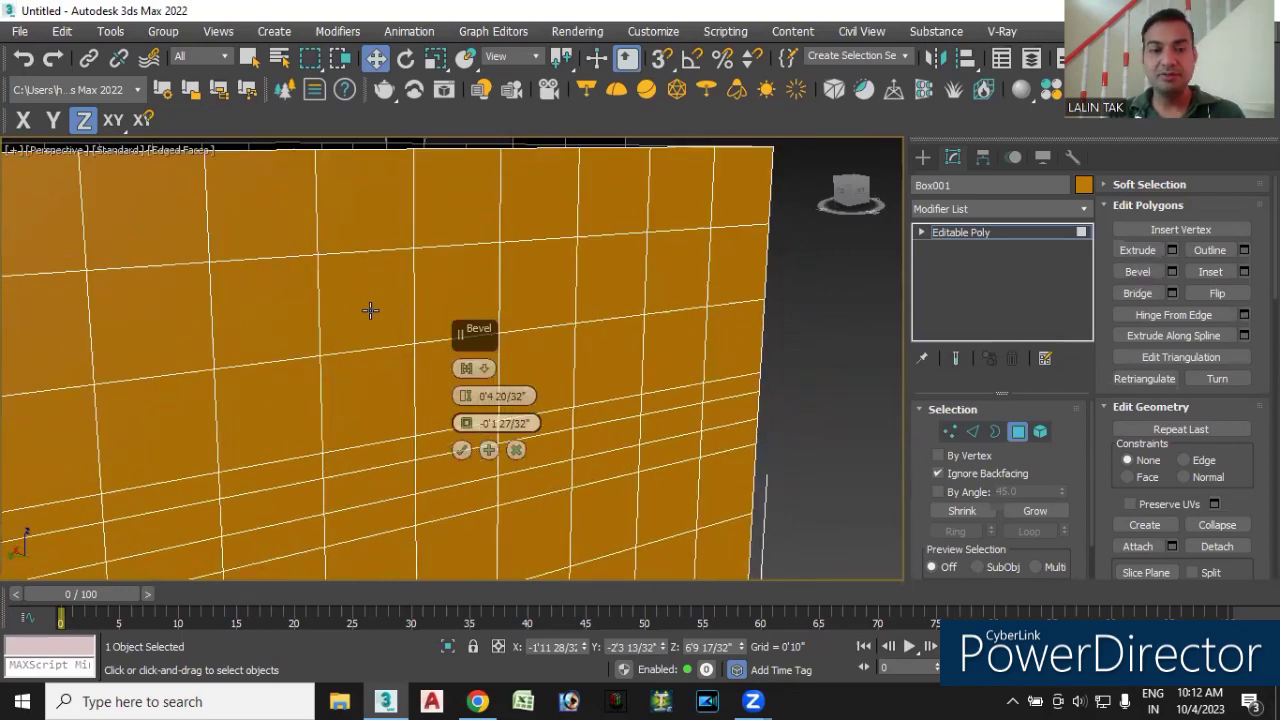
- Select a single polygon near the top of the outer wall
{"action": "left_click", "coordinate": [515, 450]}
{"action": "left_click", "coordinate": [371, 300]}
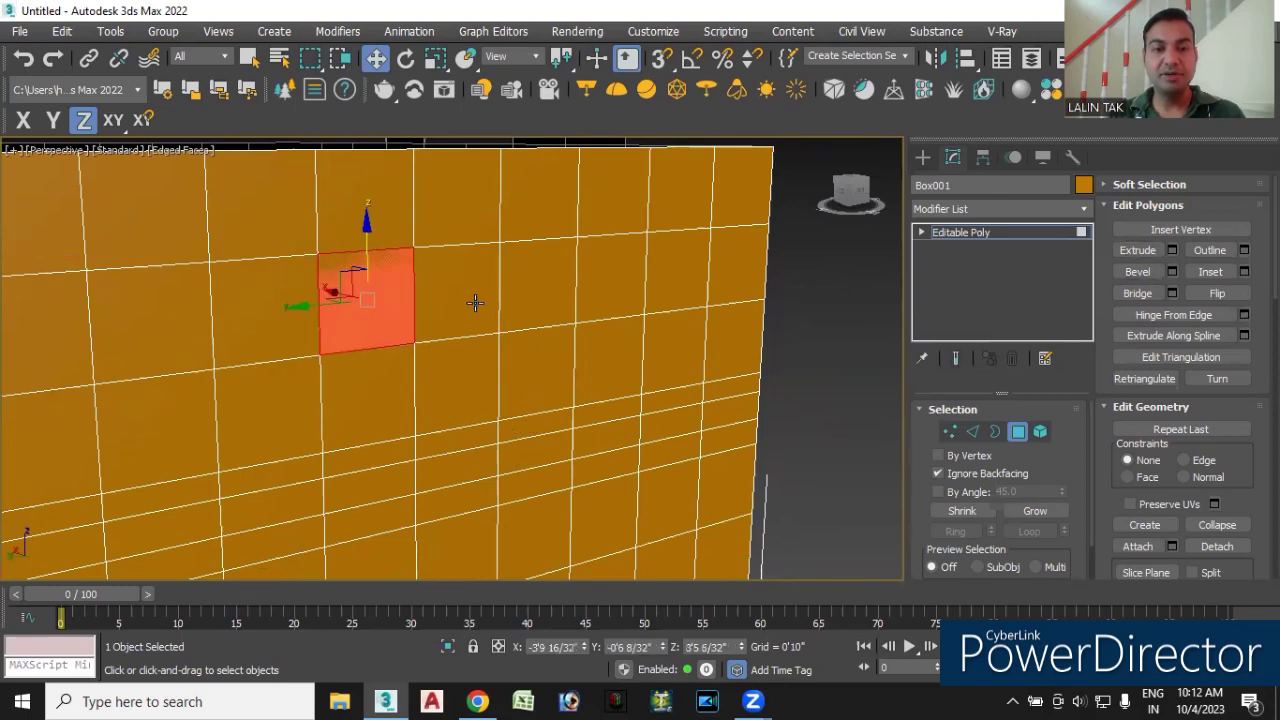
{"action": "left_click", "coordinate": [458, 302], "text": "ctrl"}
{"action": "left_click", "coordinate": [365, 395], "text": "ctrl"}
{"action": "left_click", "coordinate": [468, 402], "text": "ctrl"}
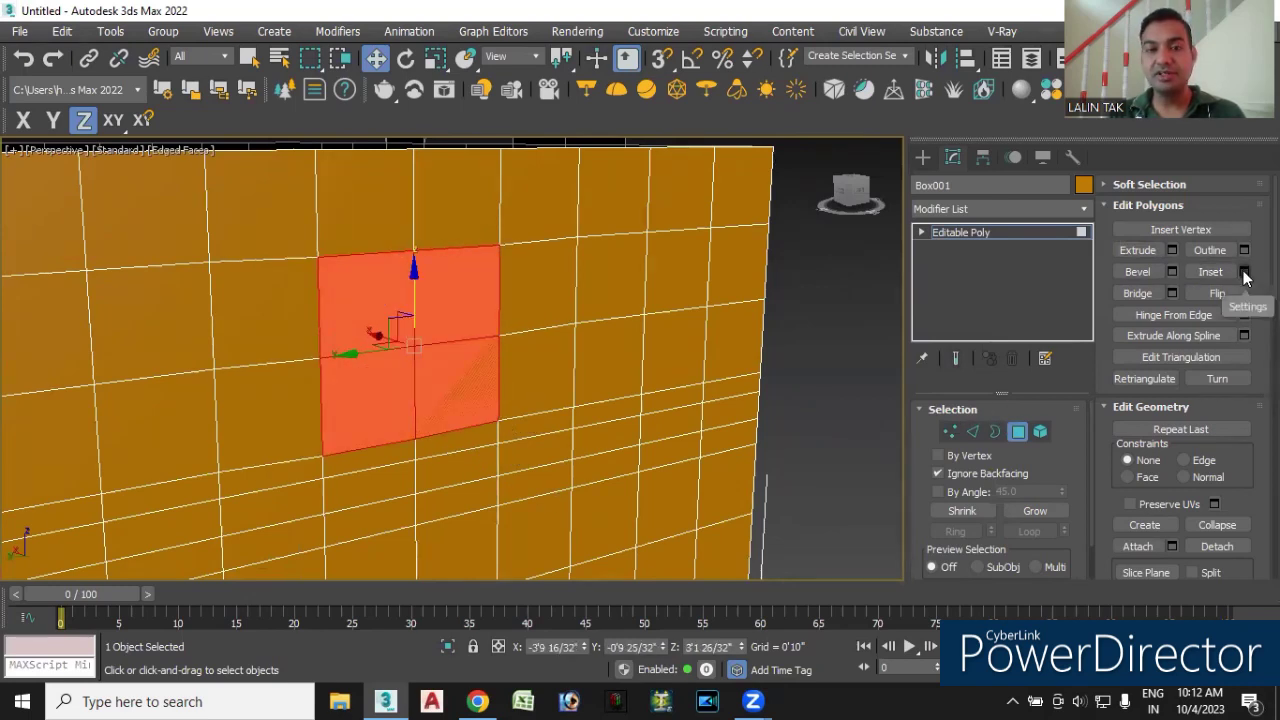
{"action": "left_click", "coordinate": [678, 276]}
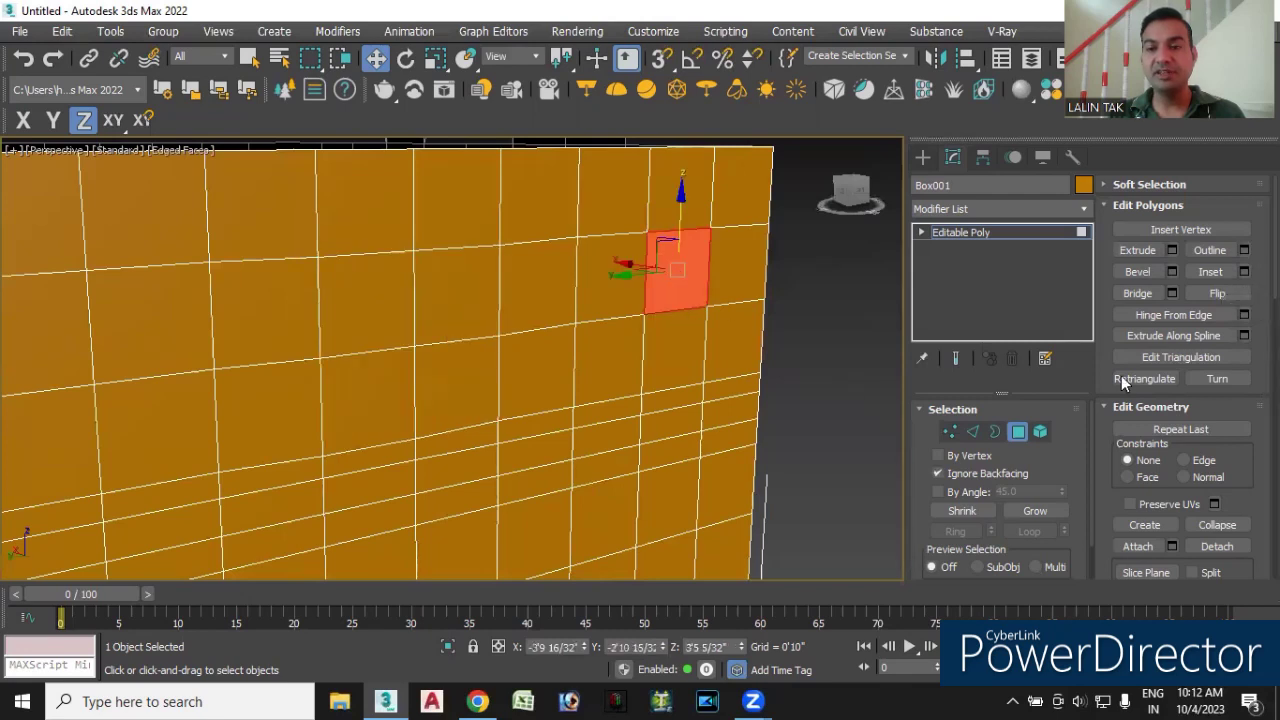
- Set the Inset amount on the selected wall face to 1 inch
{"action": "left_click", "coordinate": [1244, 271]}
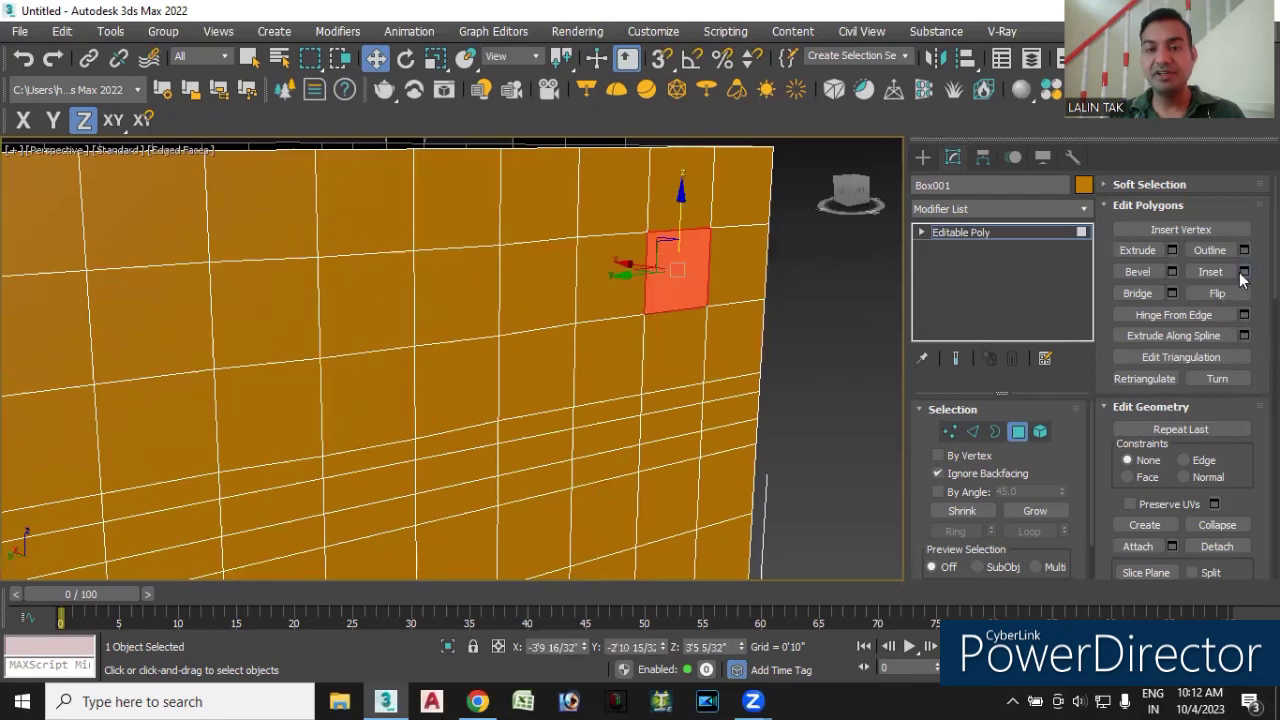
{"action": "scroll", "coordinate": [695, 298], "scroll_direction": "up", "scroll_amount": 2}
{"action": "scroll", "coordinate": [695, 298], "scroll_direction": "up", "scroll_amount": 1}
{"action": "scroll", "coordinate": [691, 300], "scroll_direction": "up", "scroll_amount": 1}
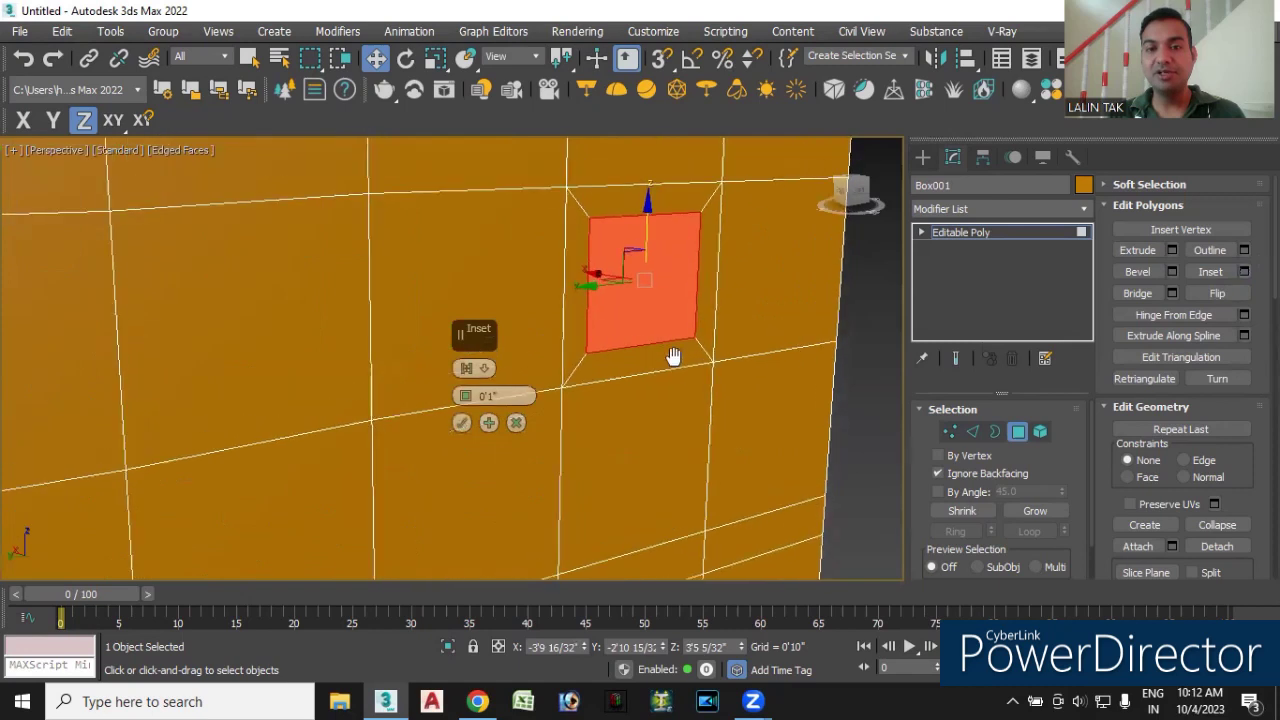
{"action": "scroll", "coordinate": [671, 354], "scroll_direction": "up", "scroll_amount": 1}
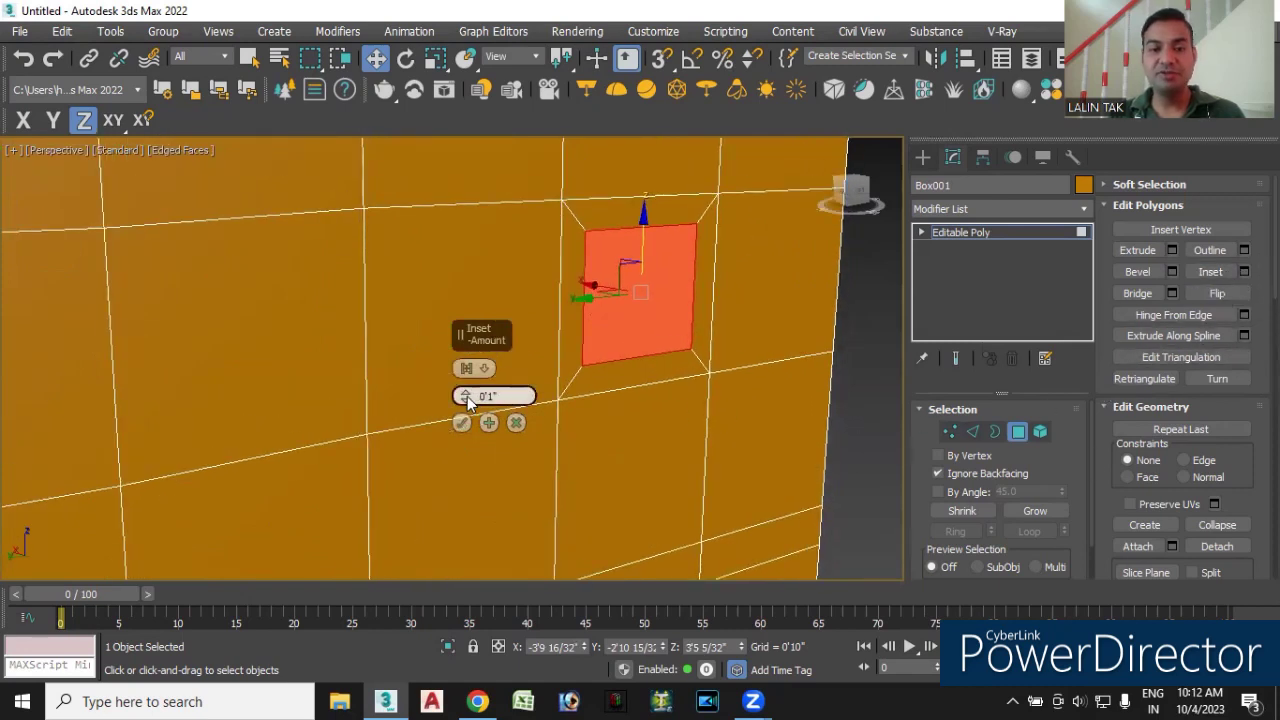
{"action": "left_click_drag", "start_coordinate": [465, 398], "coordinate": [478, 364]}
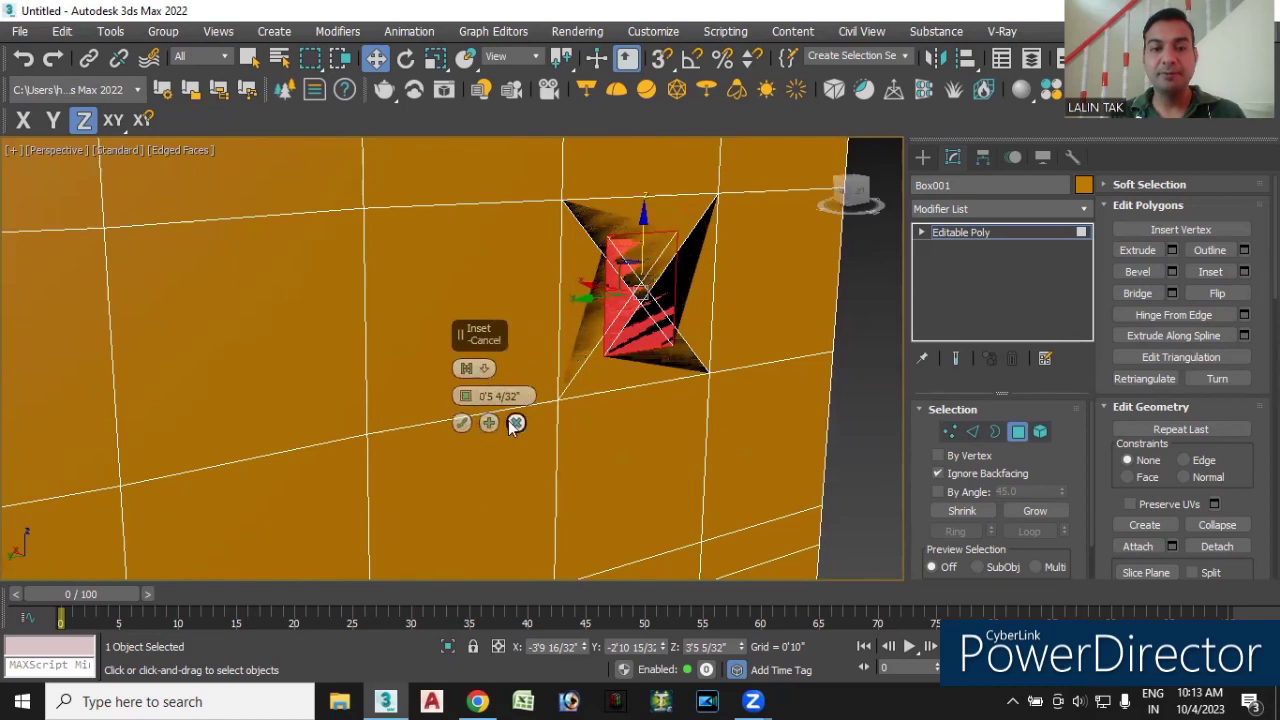
{"action": "left_click", "coordinate": [515, 424]}
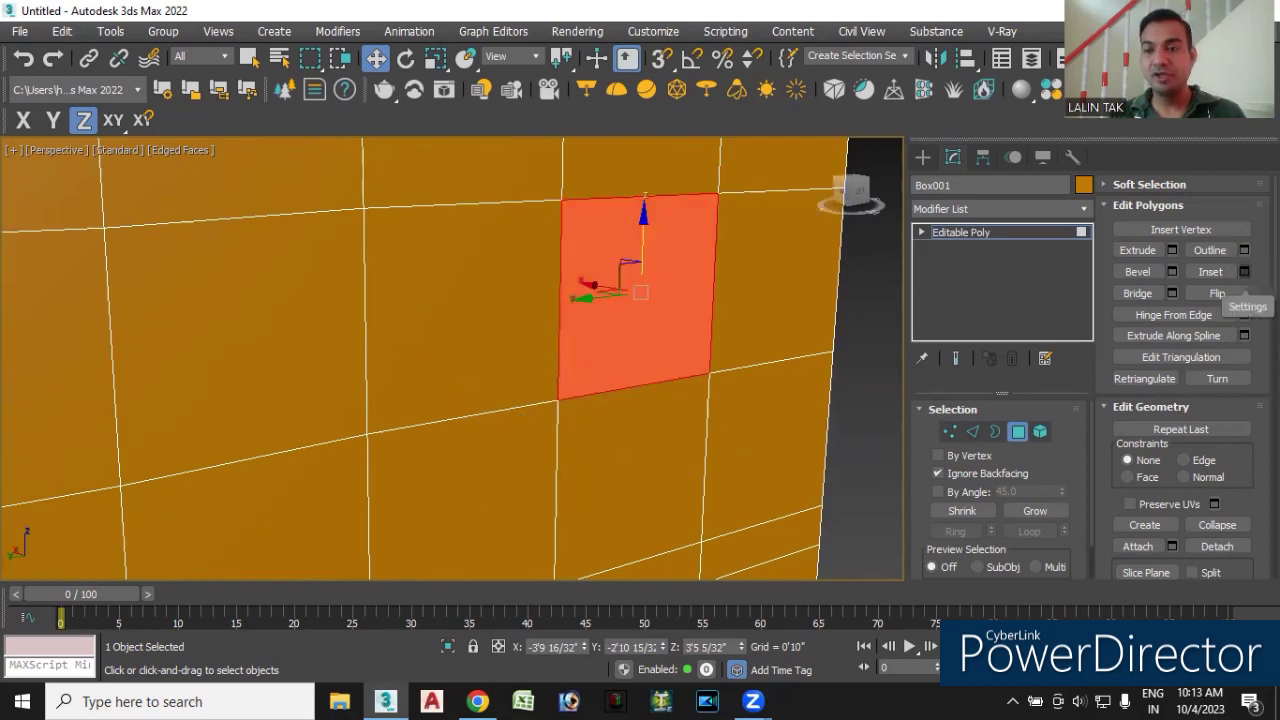
{"action": "left_click", "coordinate": [1244, 271]}
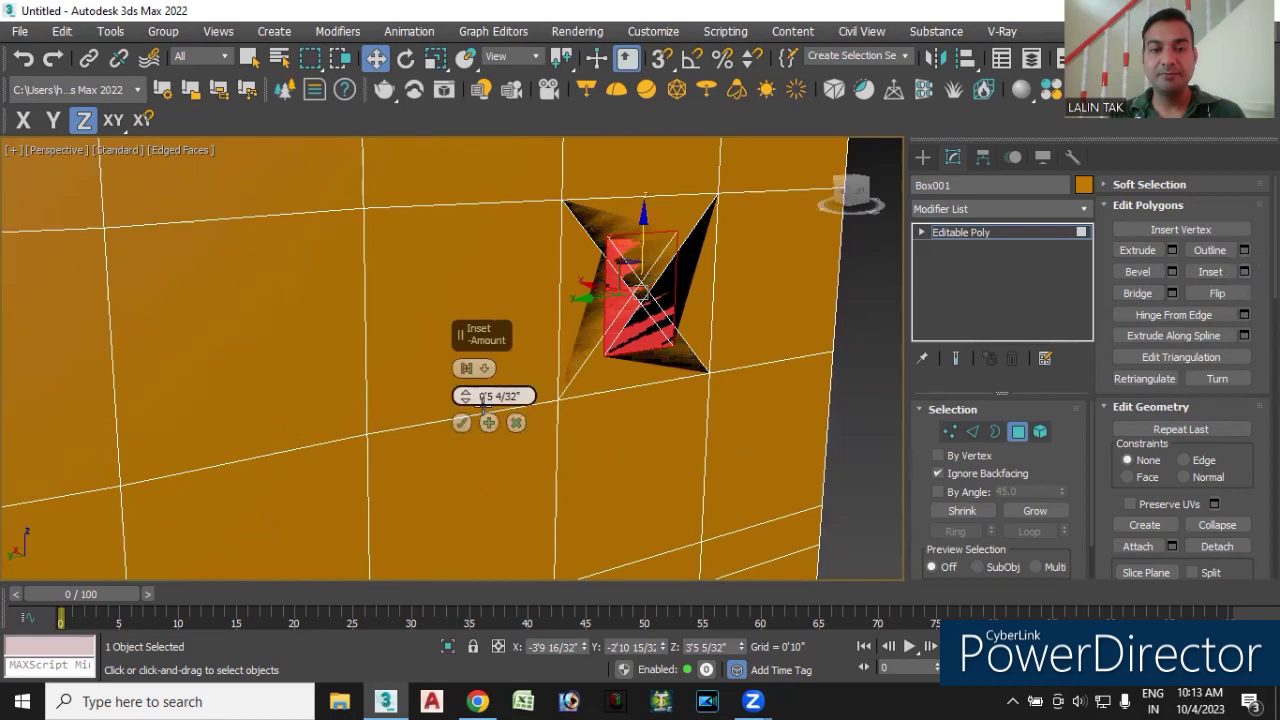
{"action": "left_click", "coordinate": [527, 396]}
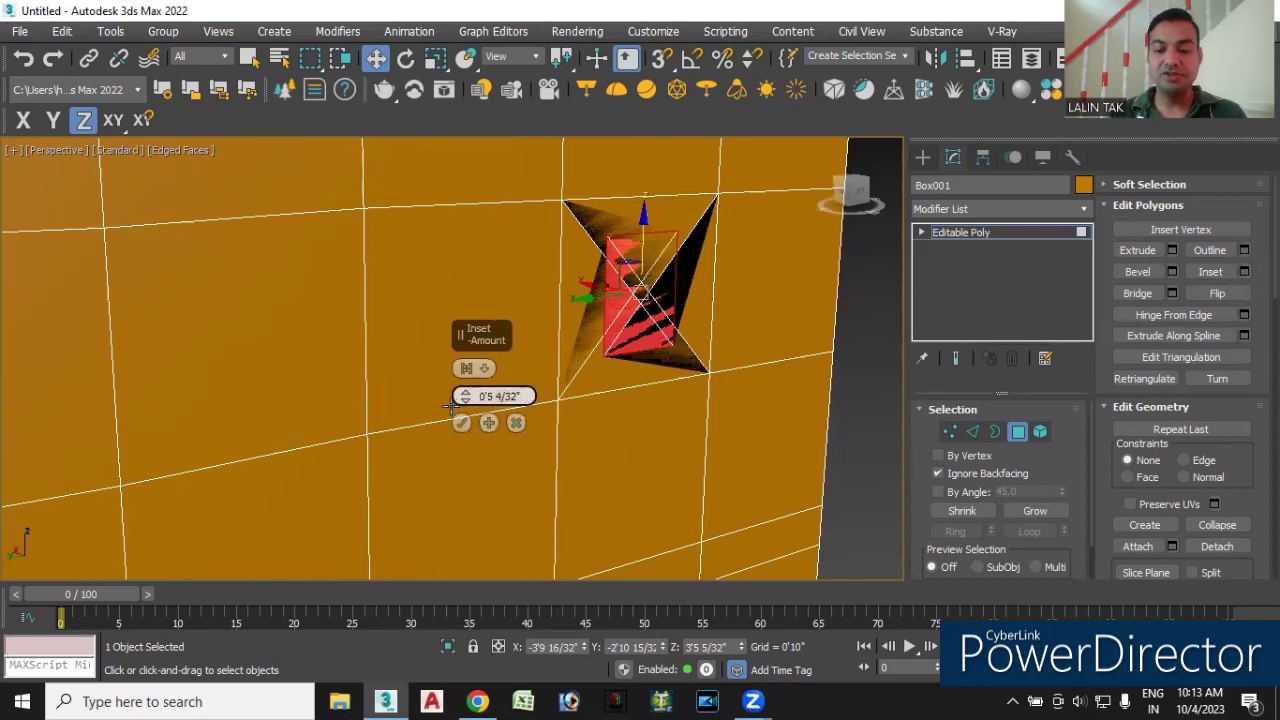
{"action": "left_click_drag", "start_coordinate": [530, 395], "coordinate": [437, 397]}
{"action": "type", "text": "1"}
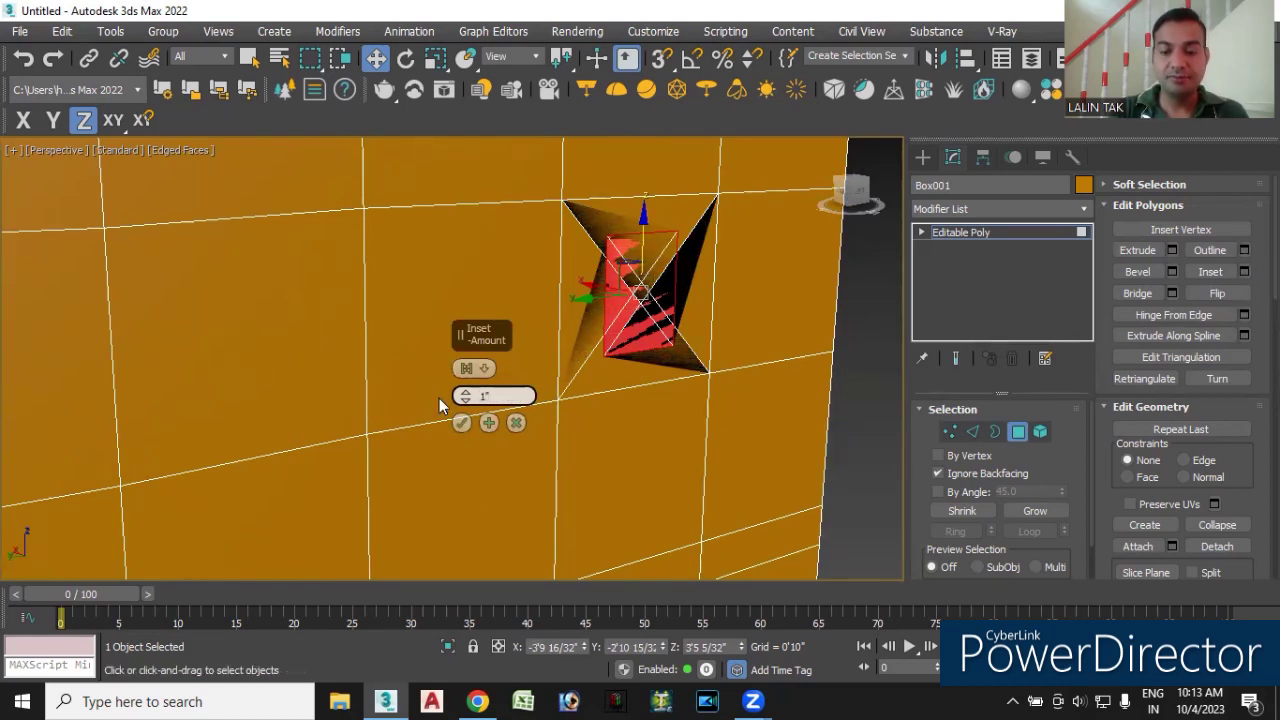
{"action": "key", "text": "Return"}
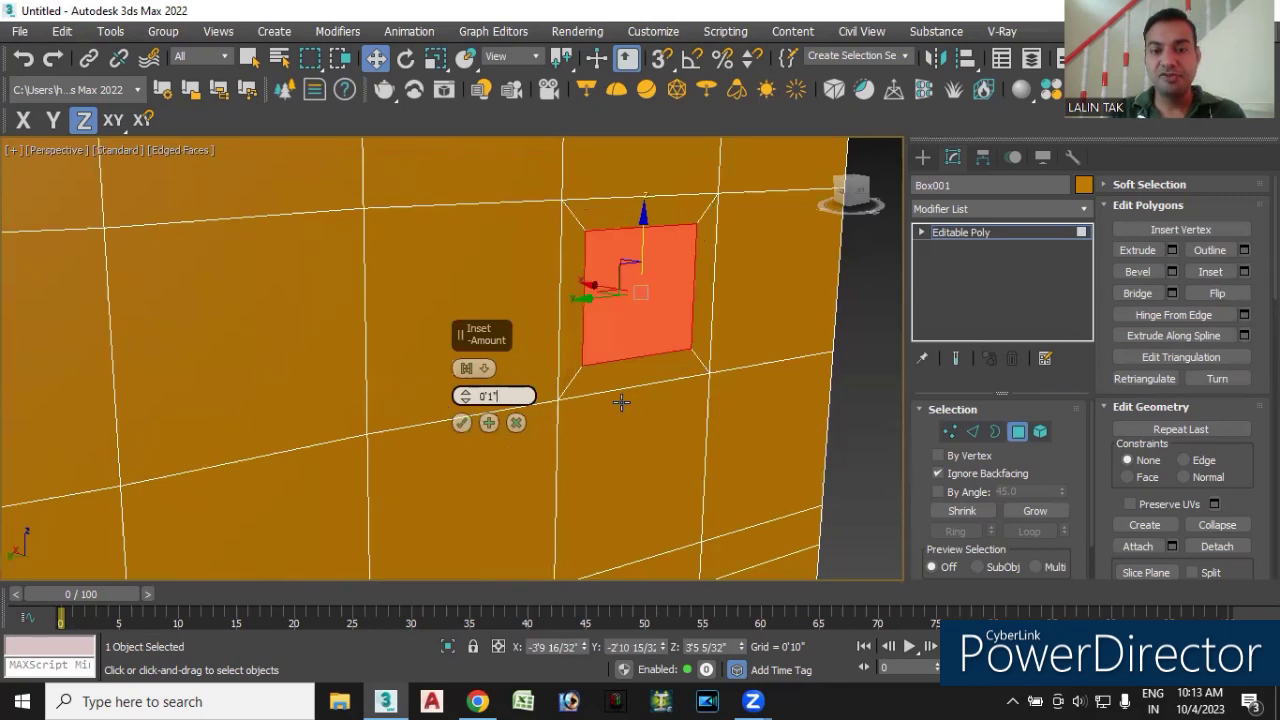
- Commit the 1-inch inset after backing out of a stray extrusion
{"action": "left_click", "coordinate": [1172, 250]}
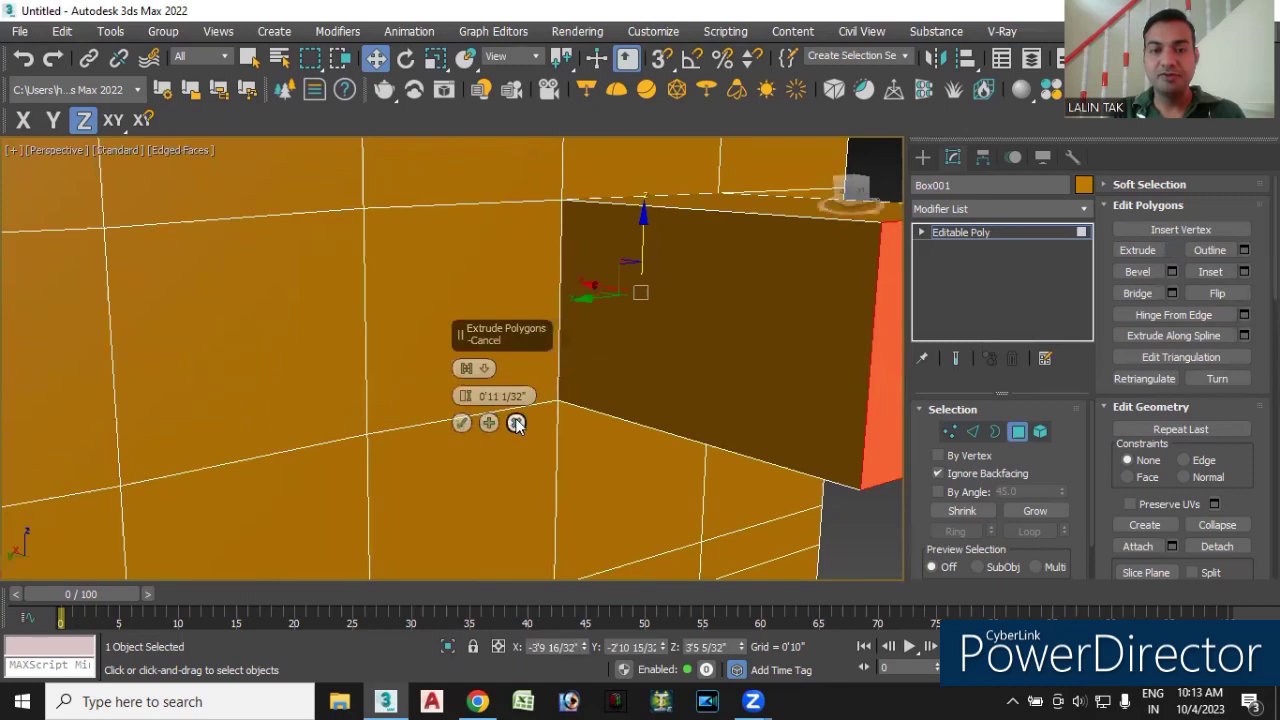
{"action": "left_click", "coordinate": [516, 423]}
{"action": "left_click", "coordinate": [1244, 271]}
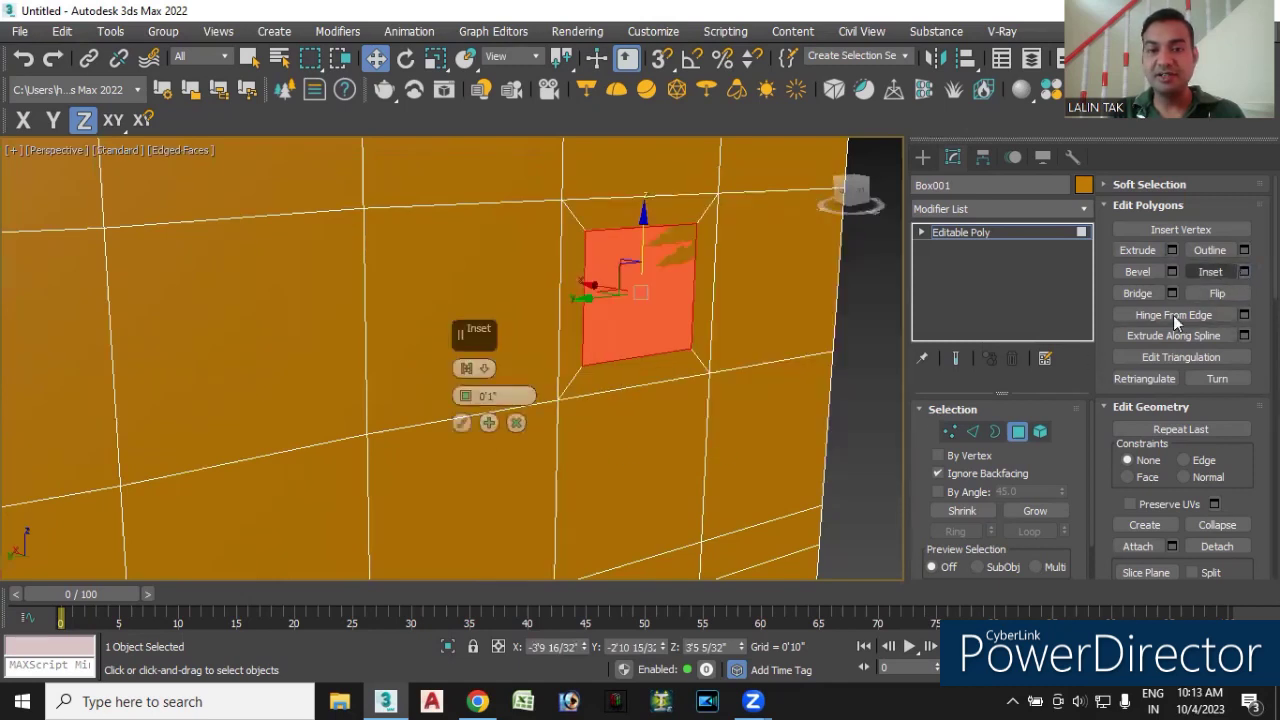
{"action": "left_click", "coordinate": [462, 423]}
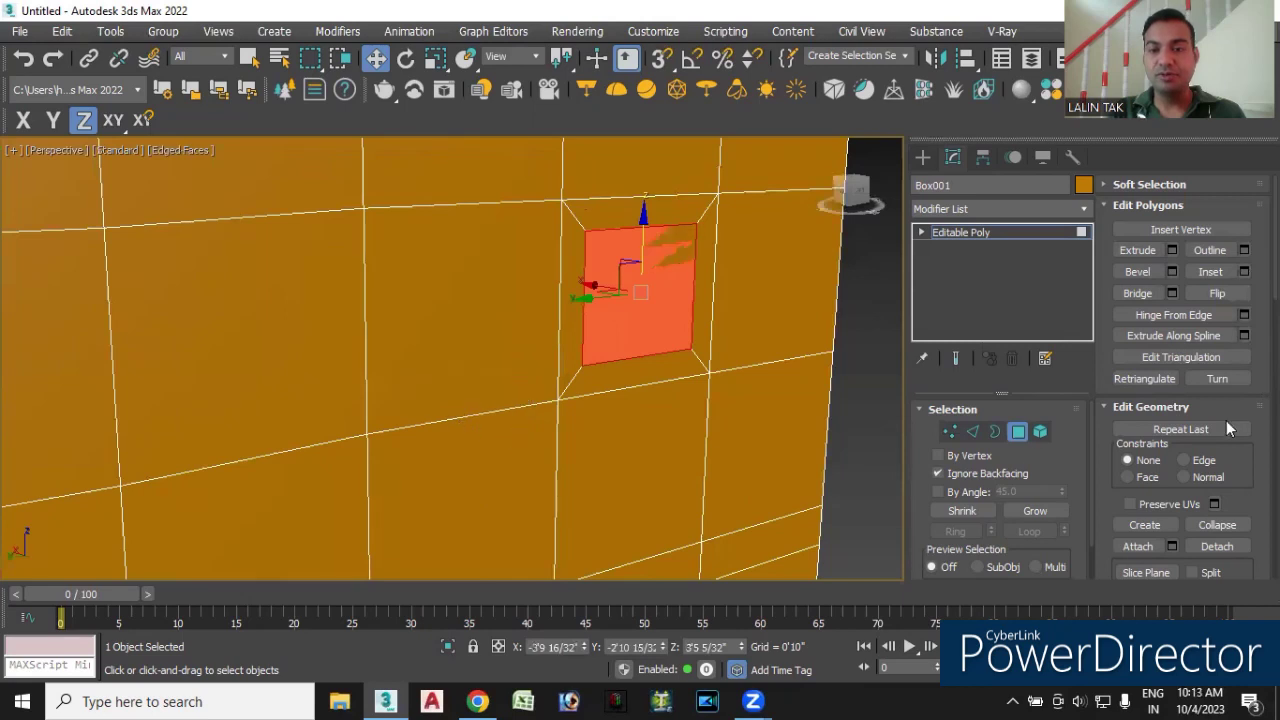
- Extrude the inset face inward by -0'3 19/32" to form a recessed pocket
{"action": "left_click", "coordinate": [1172, 251]}
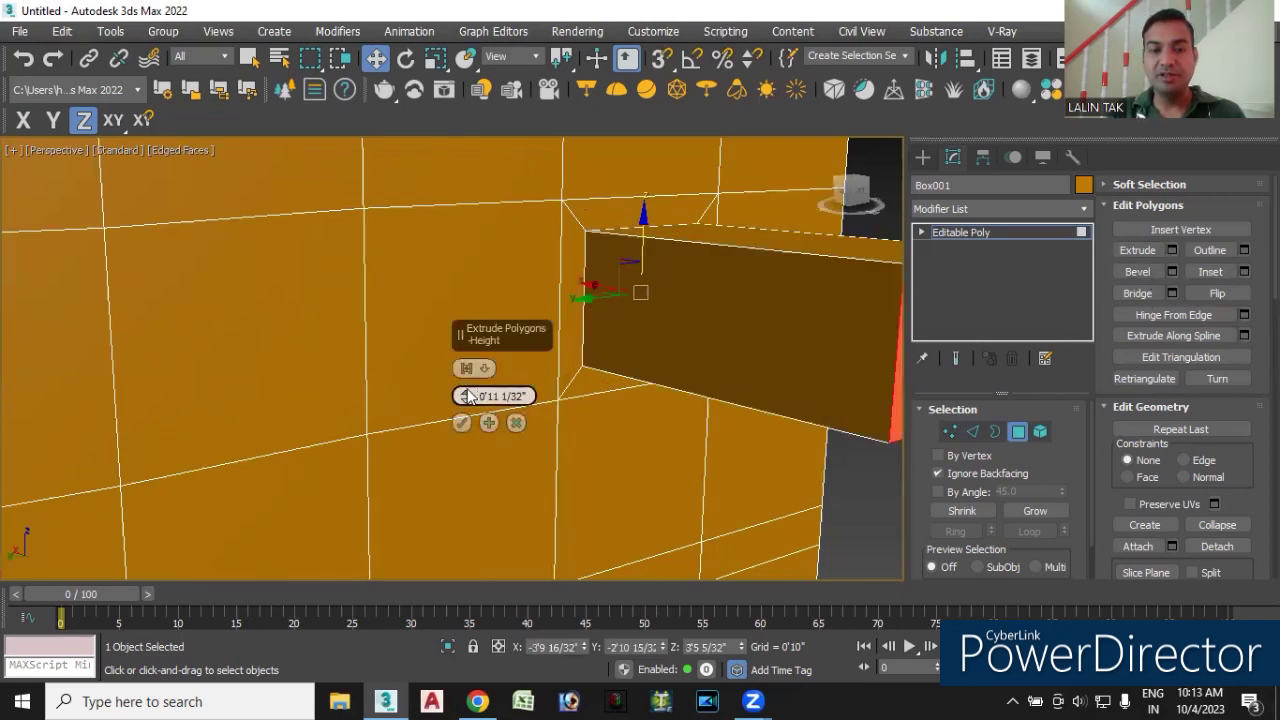
{"action": "left_click_drag", "start_coordinate": [468, 392], "coordinate": [468, 464]}
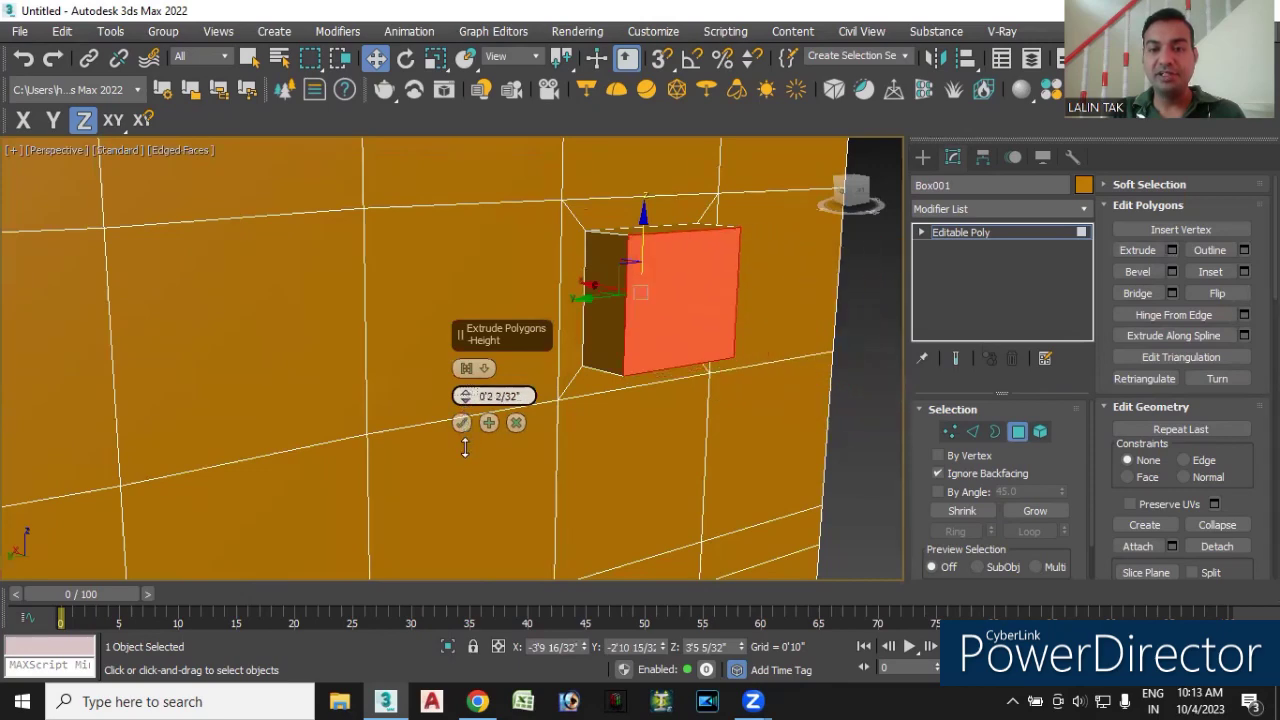
{"action": "left_click_drag", "start_coordinate": [468, 464], "coordinate": [472, 484]}
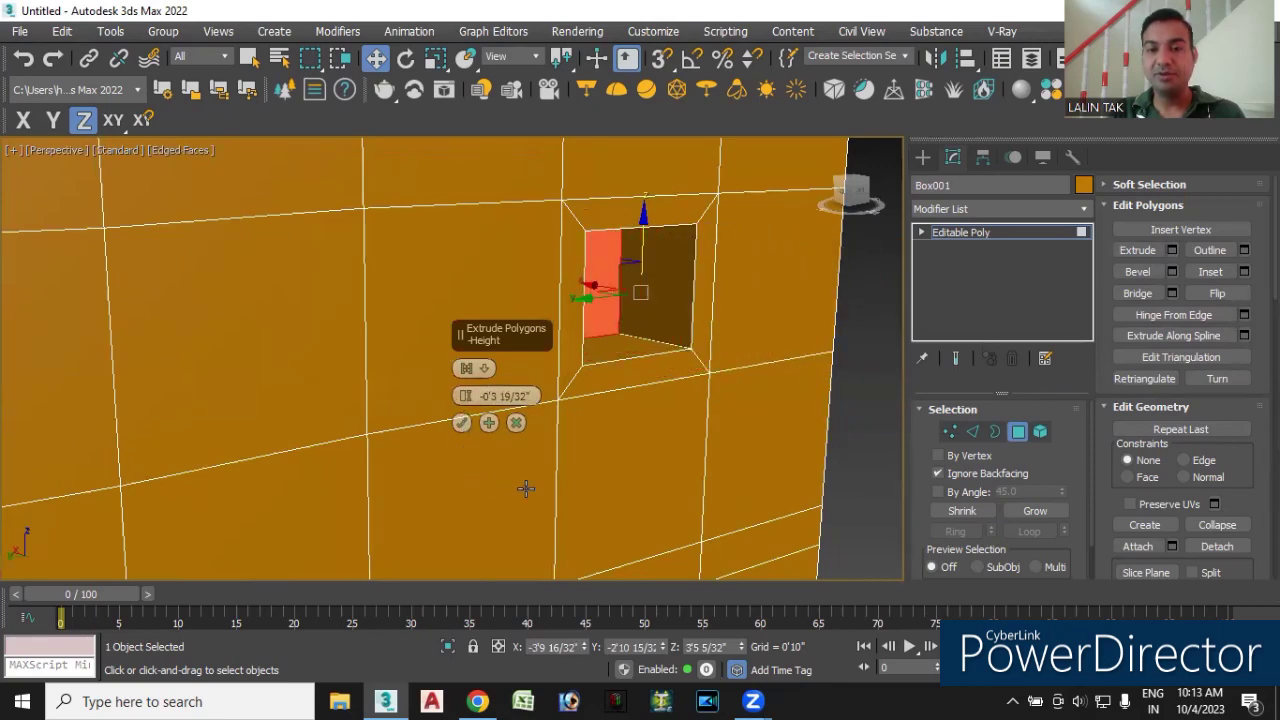
{"action": "middle_click_drag", "start_coordinate": [612, 492], "coordinate": [592, 480], "text": "alt"}
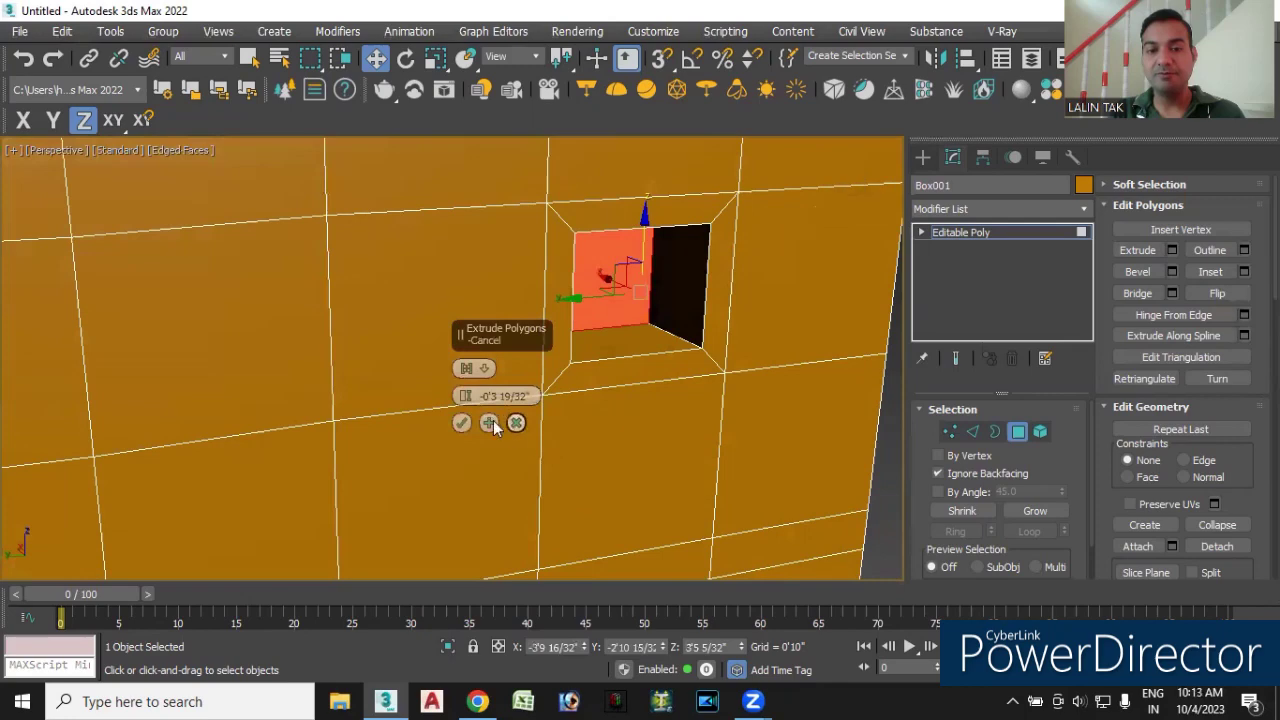
{"action": "left_click", "coordinate": [461, 423]}
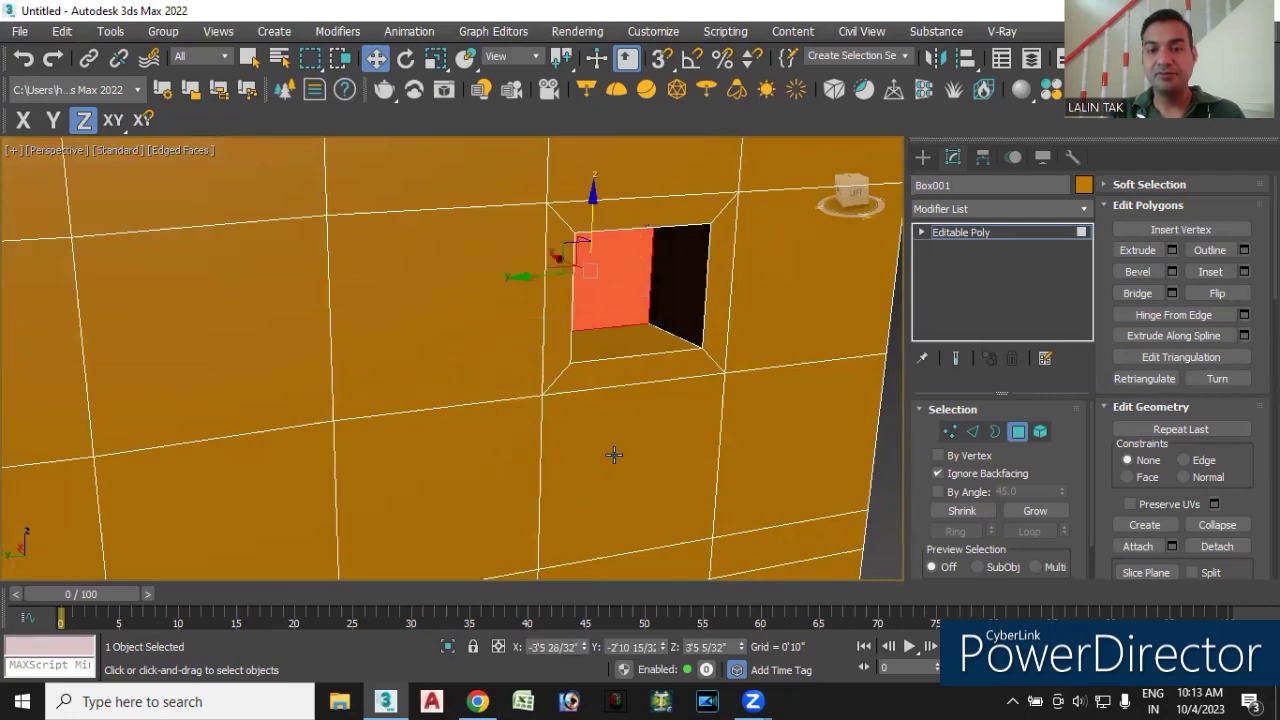
{"action": "middle_click_drag", "start_coordinate": [655, 361], "coordinate": [621, 361], "text": "alt"}
{"action": "middle_click_drag", "start_coordinate": [660, 383], "coordinate": [752, 415], "text": "alt"}
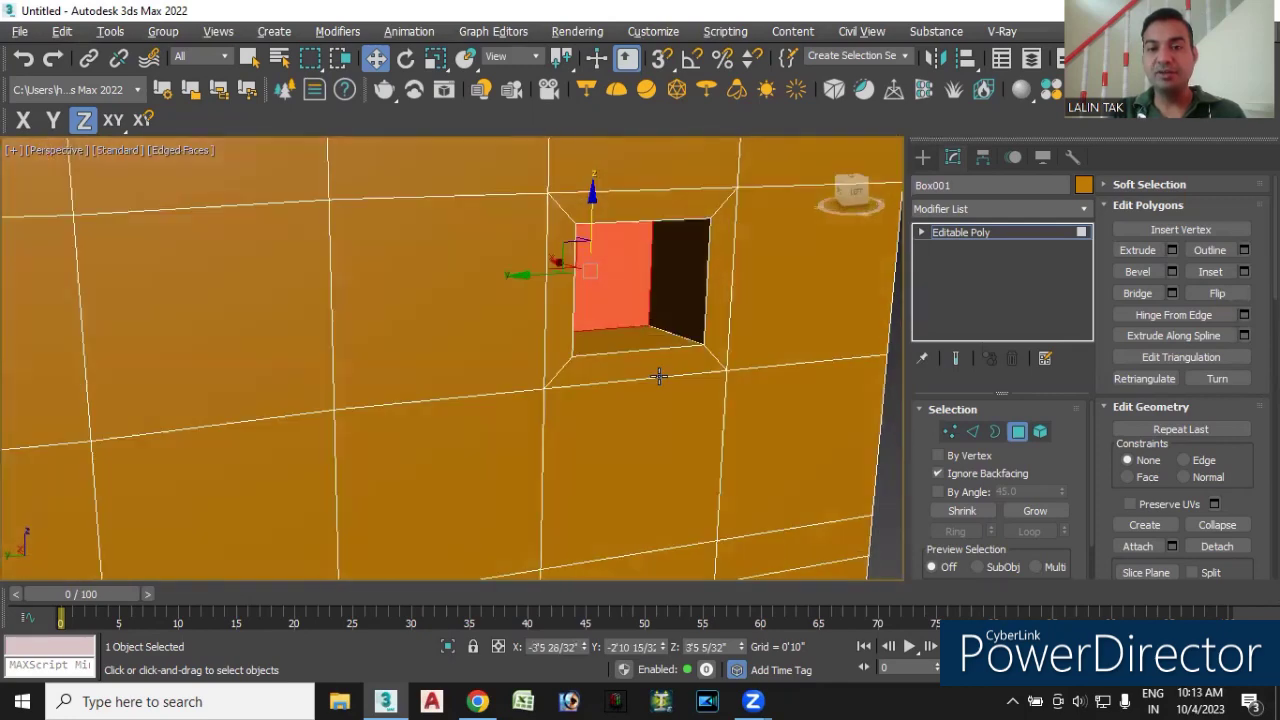
{"action": "left_click", "coordinate": [877, 462]}
- Orbit to another wall area and select the top two rows of a 3x3 face block
{"action": "mouse_move", "coordinate": [877, 462]}
{"action": "middle_mouse_down", "text": "alt"}
{"action": "mouse_move", "coordinate": [784, 474]}
{"action": "mouse_move", "coordinate": [507, 357]}
{"action": "middle_mouse_up", "text": "alt"}
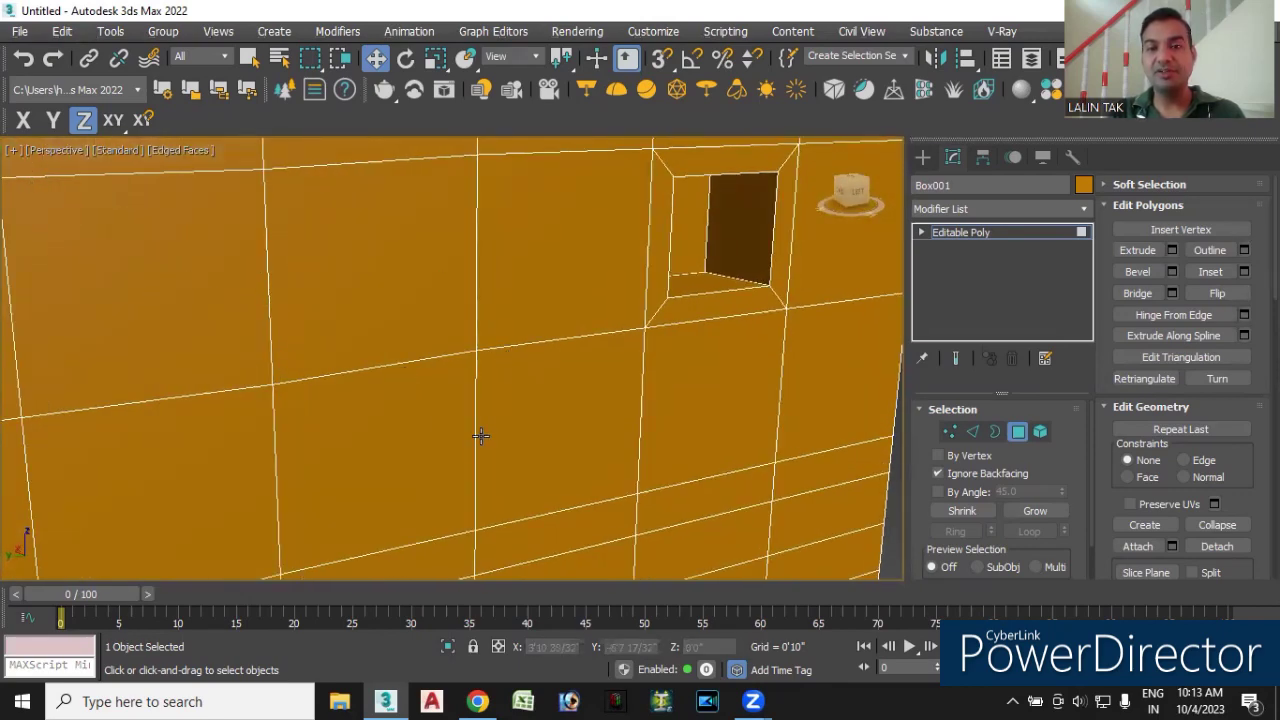
{"action": "middle_click_drag", "start_coordinate": [476, 432], "coordinate": [731, 343]}
{"action": "mouse_move", "coordinate": [395, 368]}
{"action": "middle_mouse_down", "text": "alt"}
{"action": "mouse_move", "coordinate": [394, 423]}
{"action": "mouse_move", "coordinate": [494, 409]}
{"action": "mouse_move", "coordinate": [523, 380]}
{"action": "mouse_move", "coordinate": [443, 430]}
{"action": "mouse_move", "coordinate": [457, 386]}
{"action": "mouse_move", "coordinate": [440, 383]}
{"action": "mouse_move", "coordinate": [443, 366]}
{"action": "mouse_move", "coordinate": [457, 429]}
{"action": "mouse_move", "coordinate": [470, 425]}
{"action": "middle_mouse_up", "text": "alt"}
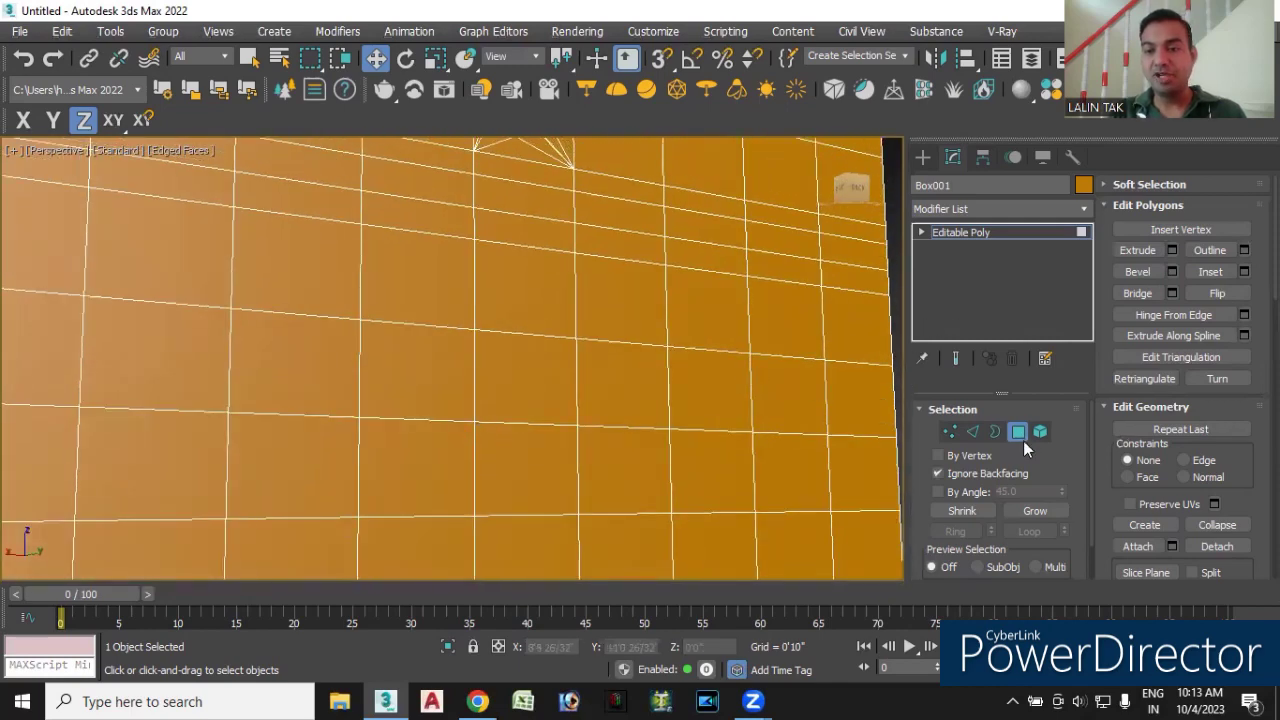
{"action": "left_click", "coordinate": [404, 379]}
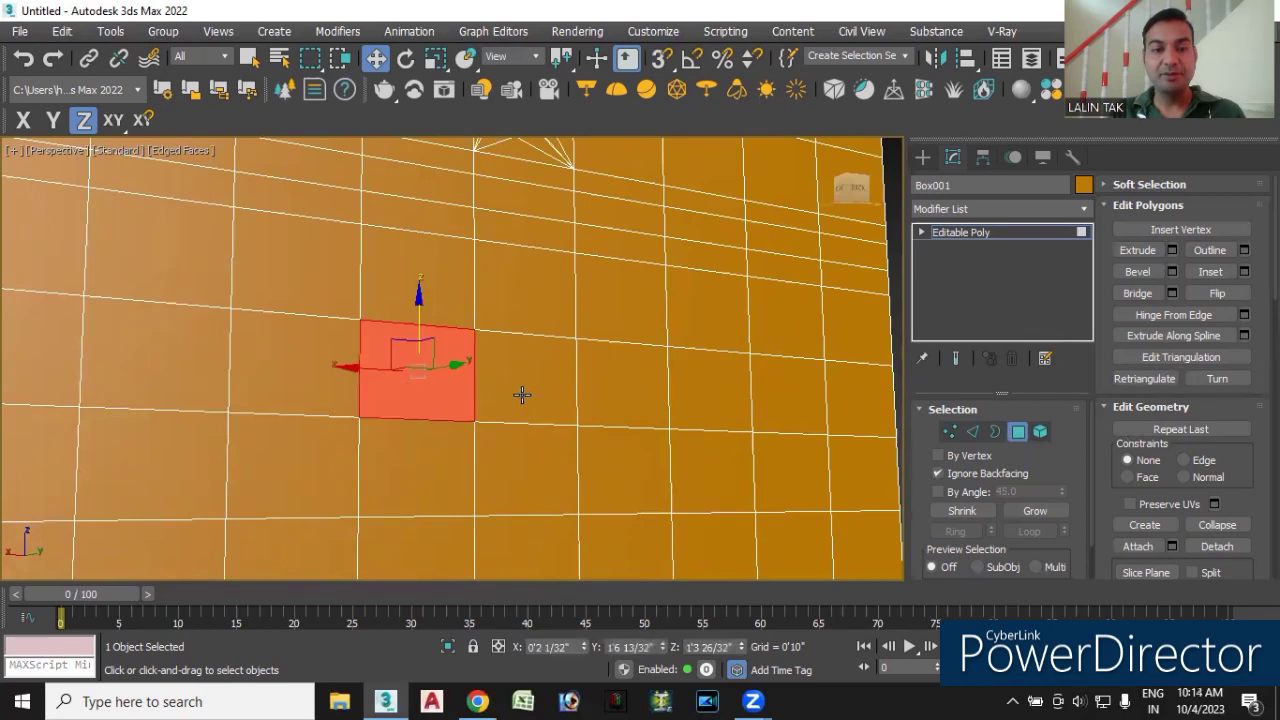
{"action": "left_click", "coordinate": [520, 395], "text": "ctrl"}
{"action": "left_click", "coordinate": [600, 388], "text": "ctrl"}
{"action": "left_click", "coordinate": [405, 467], "text": "ctrl"}
{"action": "left_click", "coordinate": [535, 470], "text": "ctrl"}
{"action": "left_click", "coordinate": [599, 473], "text": "ctrl"}
- Complete the 3x3 block and start a 1-inch inset, showing its Group/By Polygon options
{"action": "left_click", "coordinate": [434, 563], "text": "ctrl"}
{"action": "left_click", "coordinate": [565, 552], "text": "ctrl"}
{"action": "left_click", "coordinate": [596, 562], "text": "ctrl"}
{"action": "mouse_move", "coordinate": [594, 463]}
{"action": "middle_mouse_down"}
{"action": "mouse_move", "coordinate": [534, 466]}
{"action": "mouse_move", "coordinate": [500, 435]}
{"action": "middle_mouse_up"}
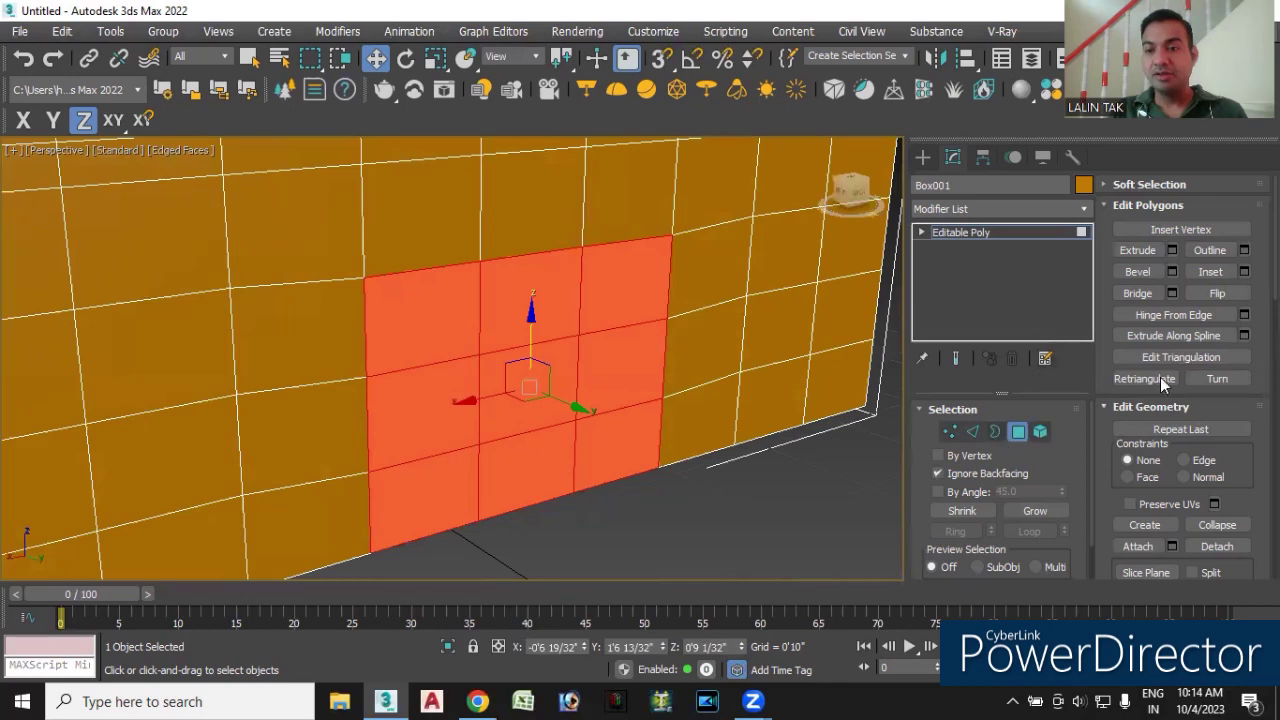
{"action": "left_click", "coordinate": [1243, 271]}
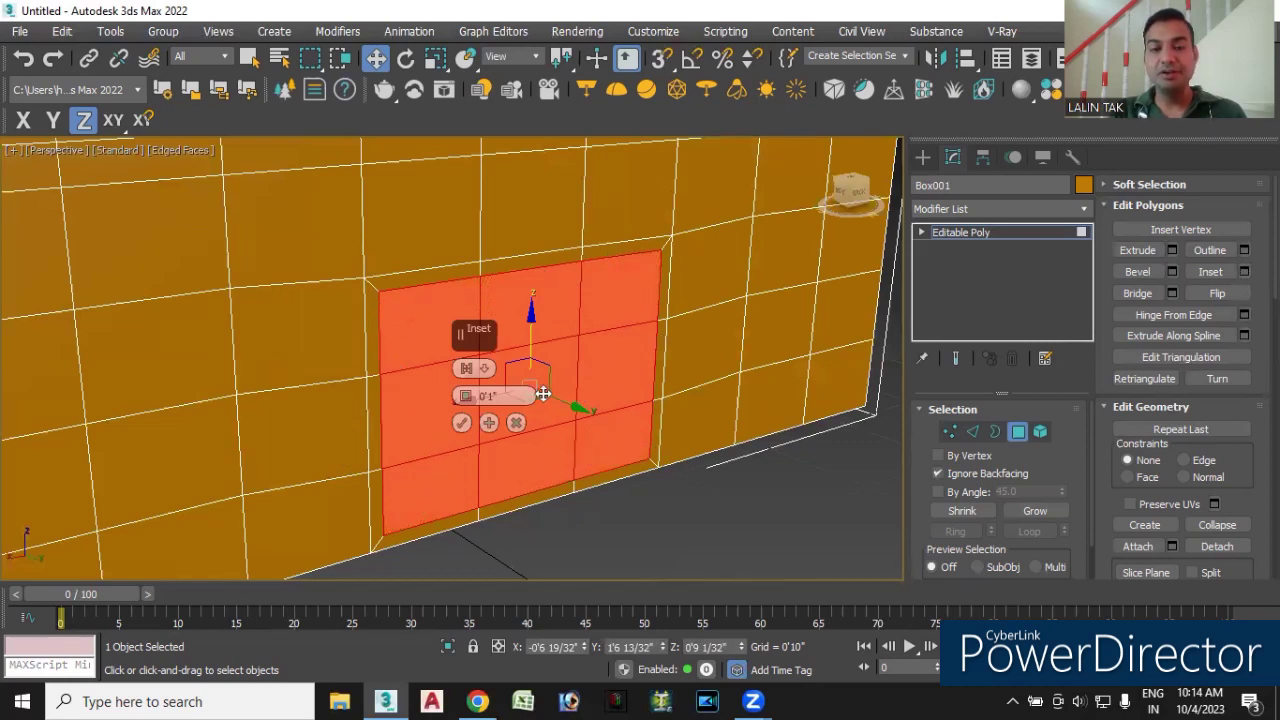
{"action": "left_click", "coordinate": [484, 369]}
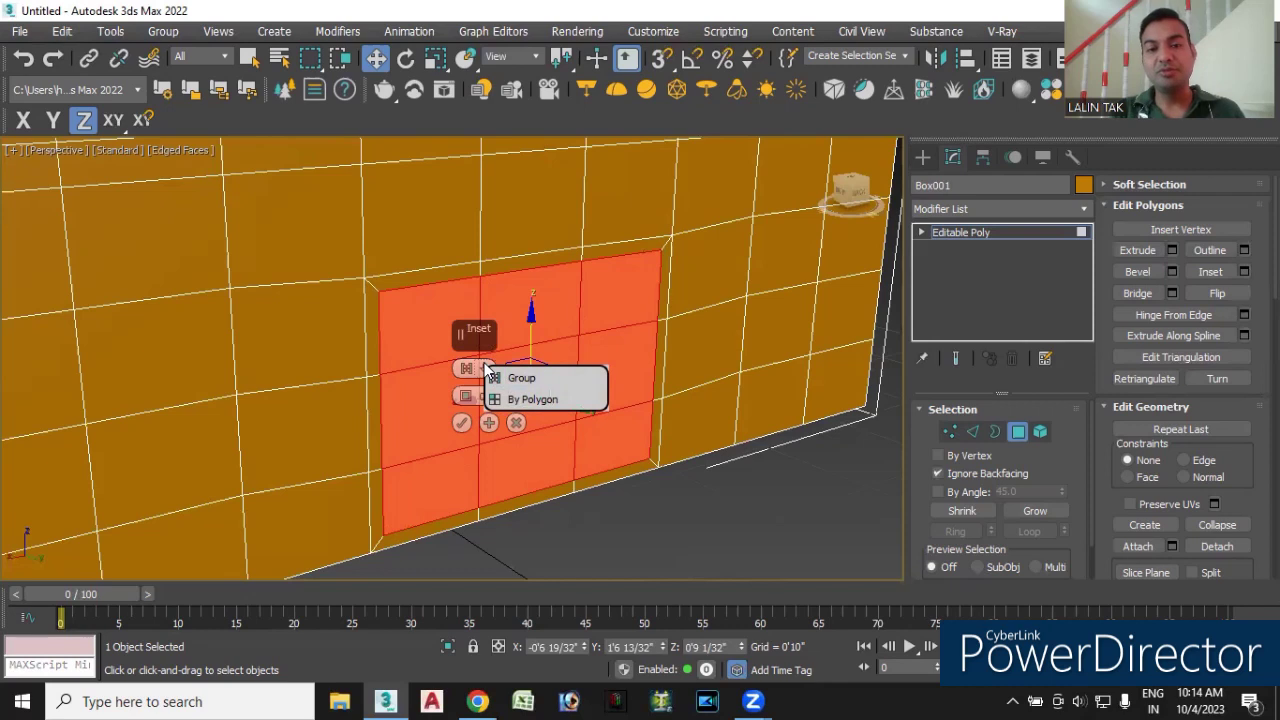
- Inset the nine faces By Polygon with a thin amount of about 0'0 19/32"
{"action": "left_click", "coordinate": [546, 400]}
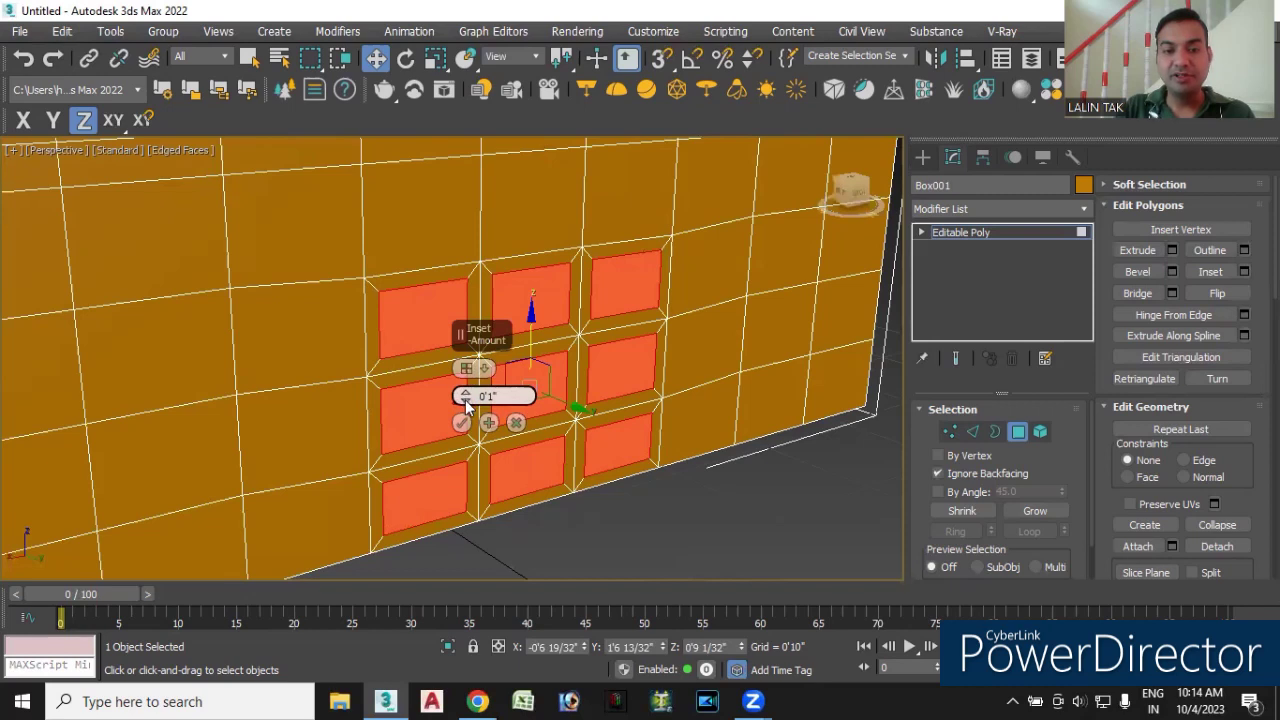
{"action": "left_click_drag", "start_coordinate": [465, 400], "coordinate": [463, 399]}
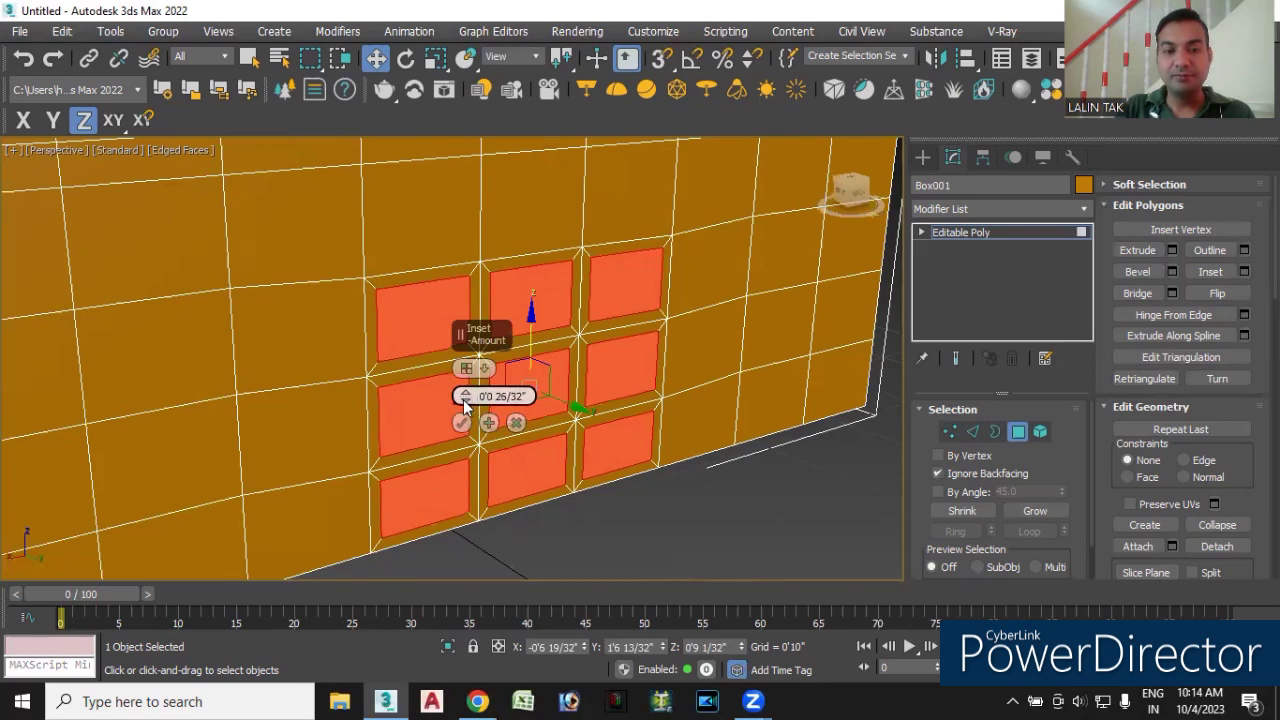
{"action": "left_click_drag", "start_coordinate": [463, 399], "coordinate": [468, 432]}
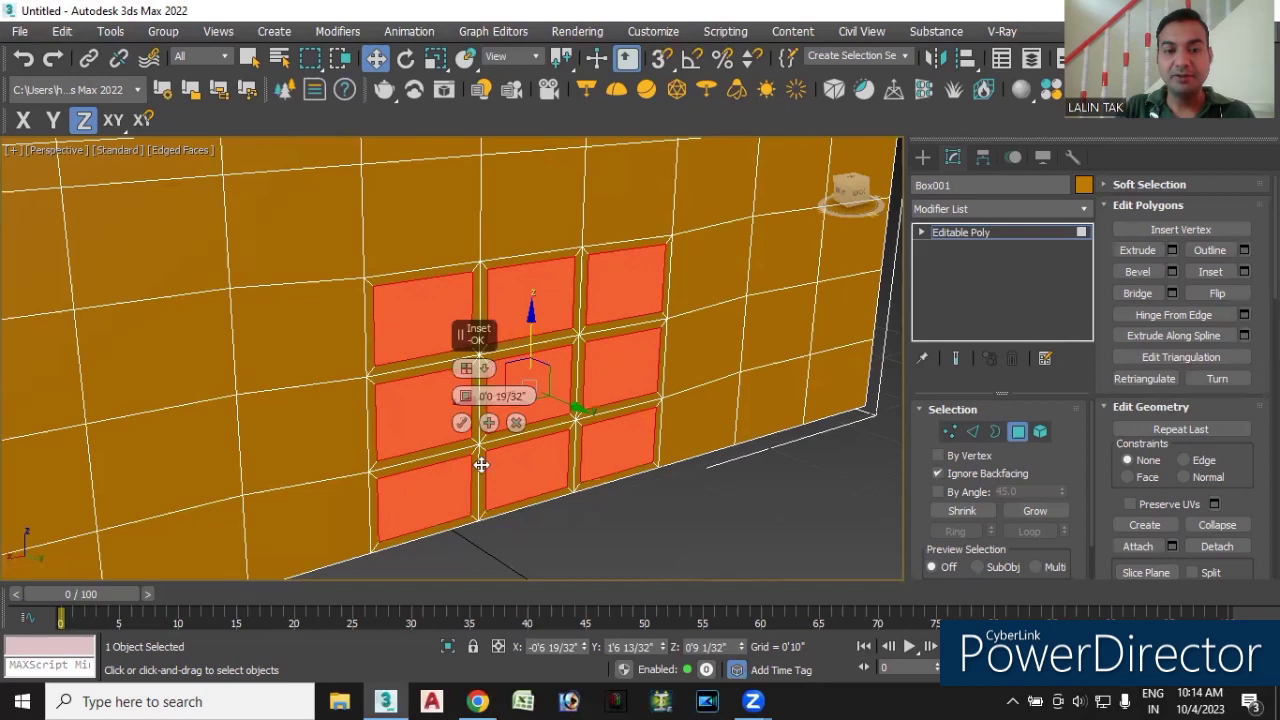
{"action": "left_click", "coordinate": [459, 423]}
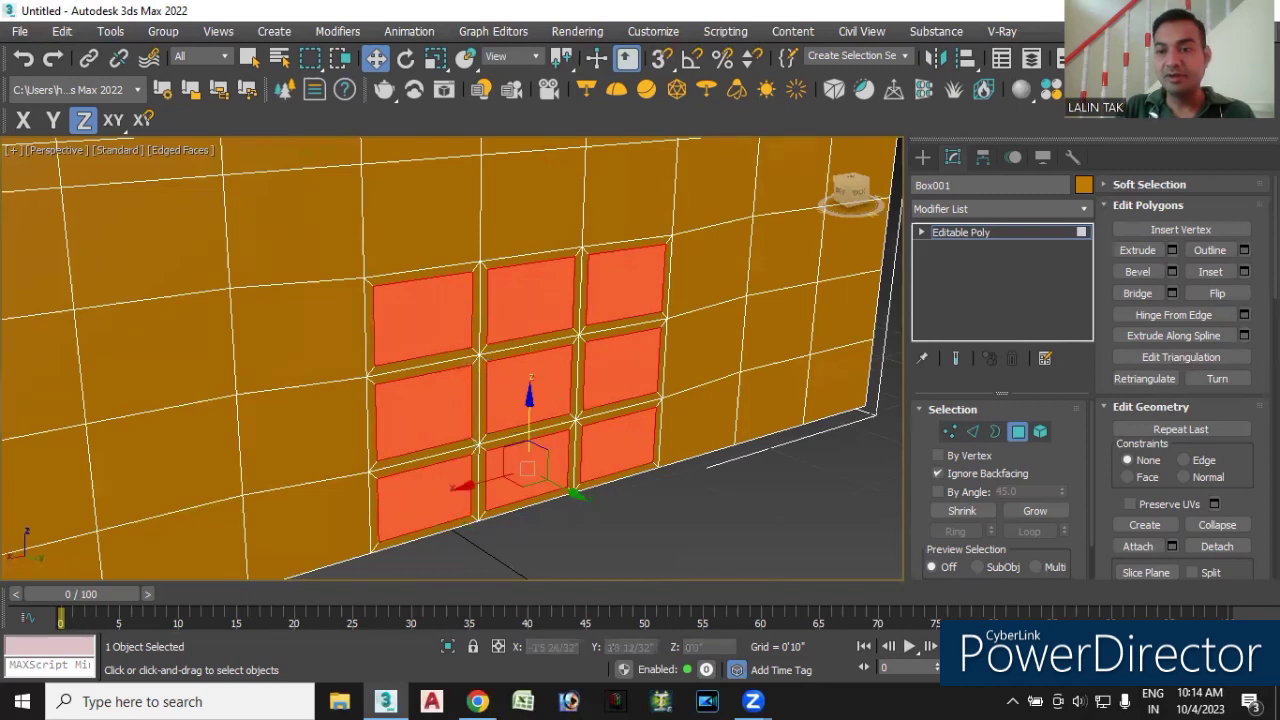
- Extrude the nine inset faces inward by -0'7 1/32" to form cubbies
{"action": "left_click", "coordinate": [1172, 250]}
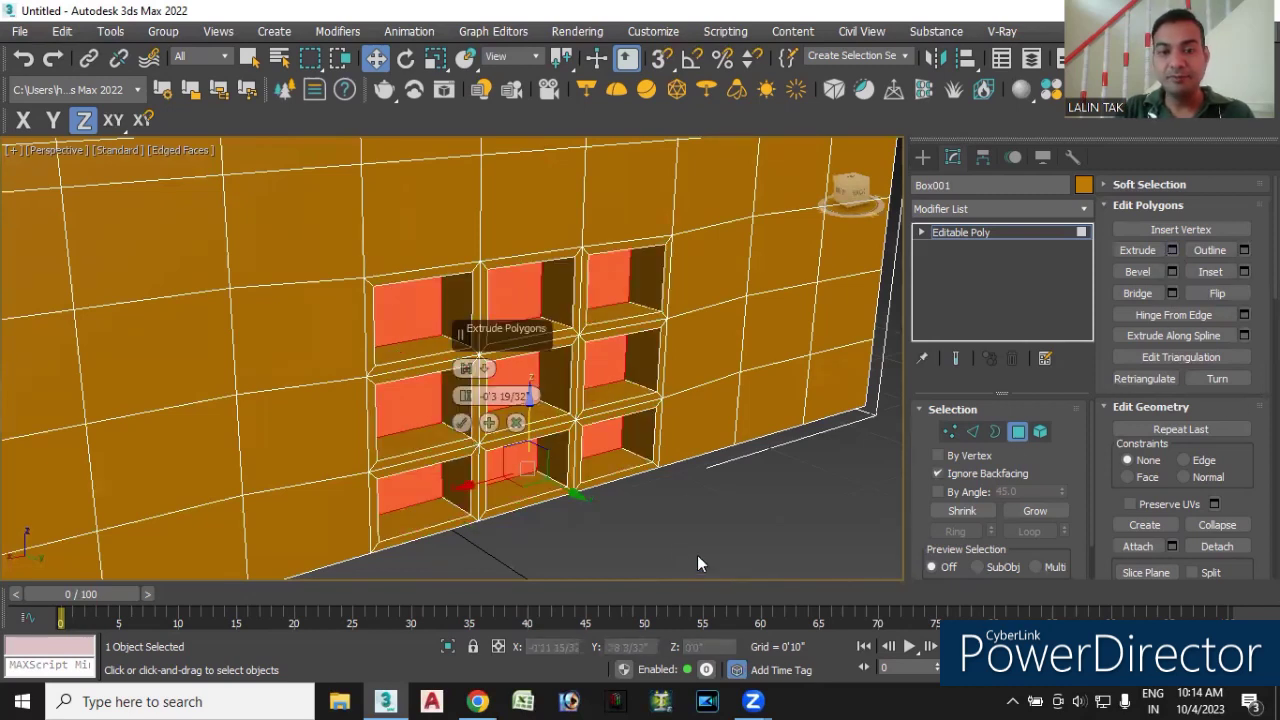
{"action": "left_click_drag", "start_coordinate": [465, 397], "coordinate": [470, 437]}
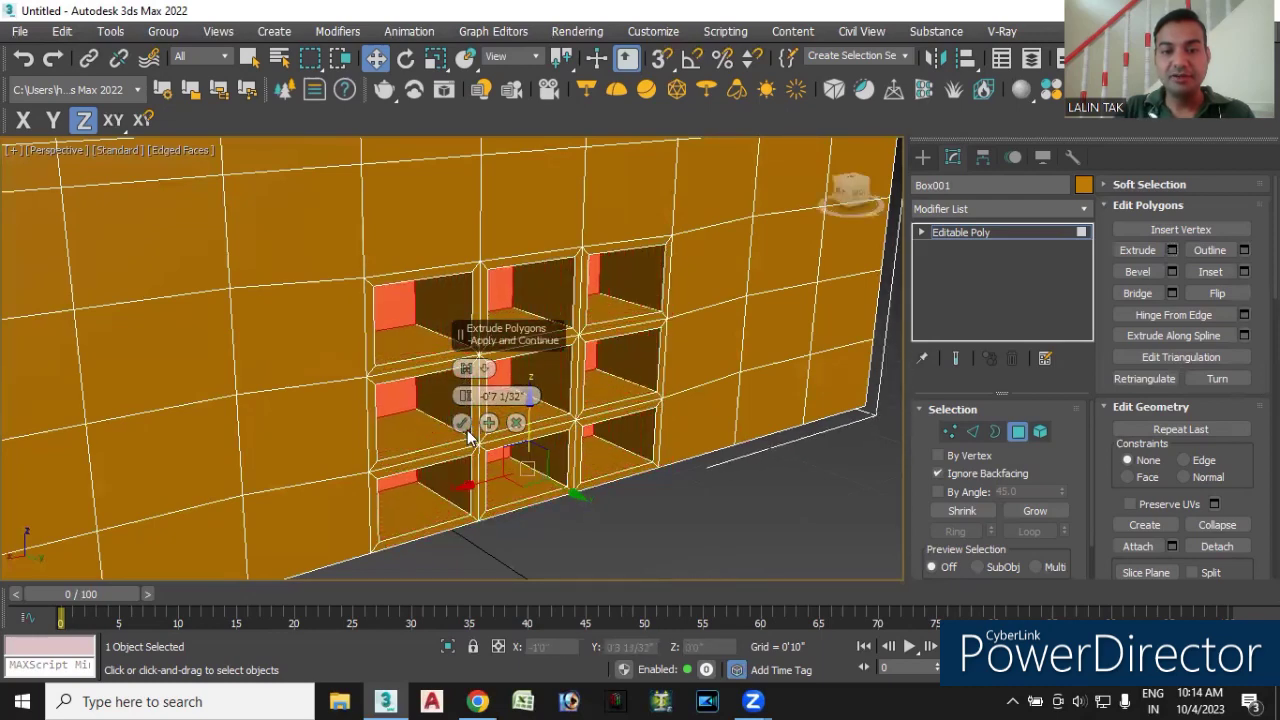
{"action": "left_click", "coordinate": [462, 424]}
{"action": "left_click", "coordinate": [736, 519]}
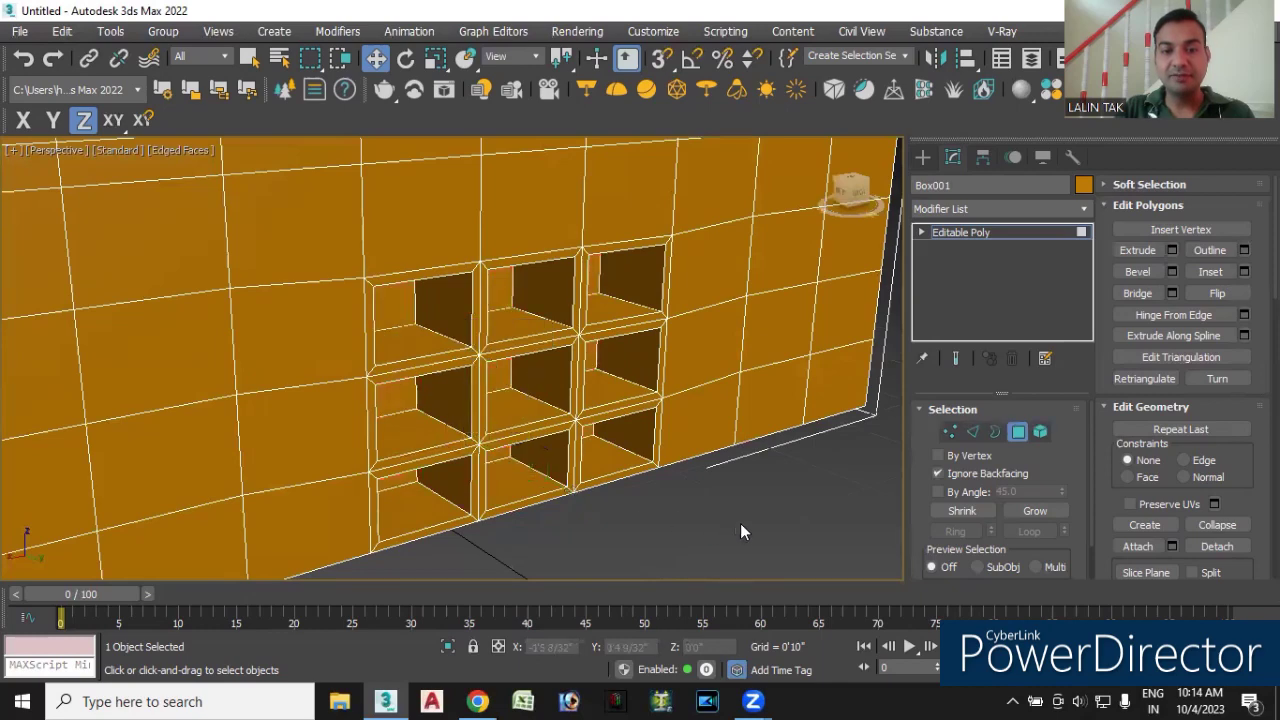
{"action": "mouse_move", "coordinate": [737, 529]}
{"action": "middle_mouse_down", "text": "alt"}
{"action": "mouse_move", "coordinate": [694, 512]}
{"action": "mouse_move", "coordinate": [720, 506]}
{"action": "middle_mouse_up", "text": "alt"}
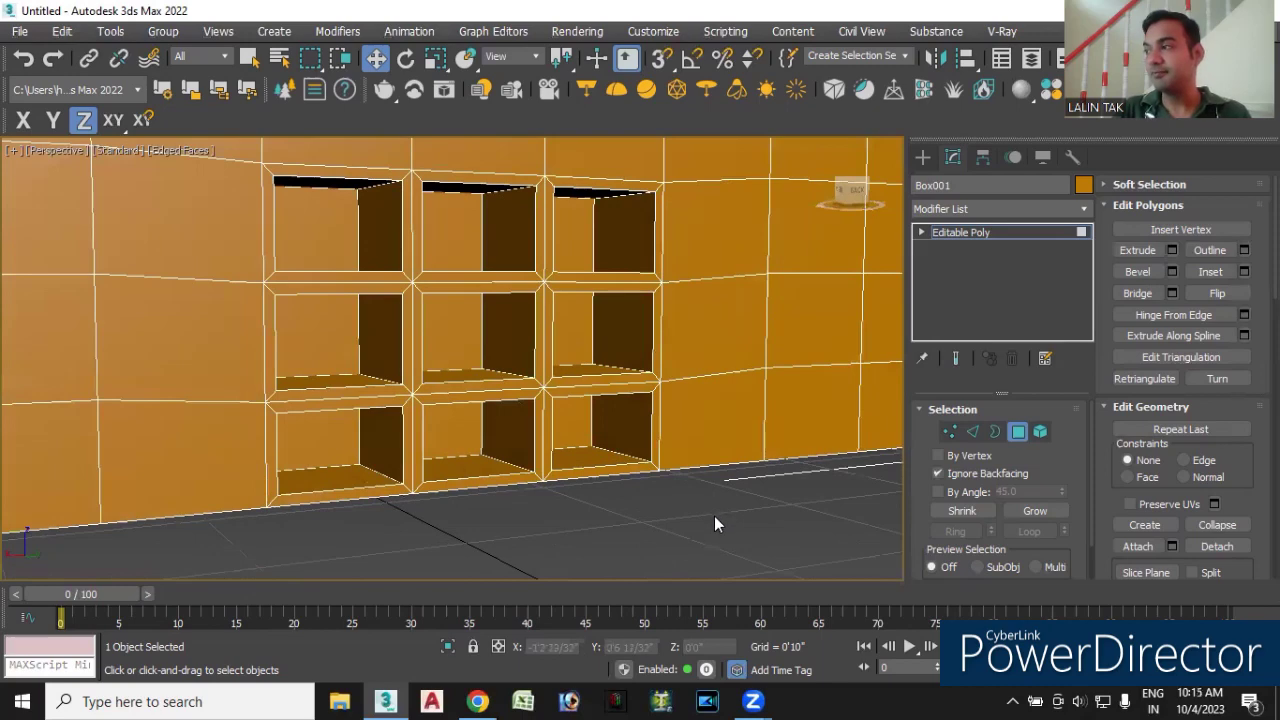
- Orbit toward the box's bottom corner and undo the two corner edits
{"action": "mouse_move", "coordinate": [671, 536]}
{"action": "middle_mouse_down", "text": "alt"}
{"action": "mouse_move", "coordinate": [639, 546]}
{"action": "mouse_move", "coordinate": [594, 491]}
{"action": "mouse_move", "coordinate": [540, 510]}
{"action": "mouse_move", "coordinate": [514, 544]}
{"action": "mouse_move", "coordinate": [530, 550]}
{"action": "mouse_move", "coordinate": [497, 529]}
{"action": "middle_mouse_up", "text": "alt"}
{"action": "scroll", "coordinate": [639, 546], "scroll_direction": "down", "scroll_amount": 2}
{"action": "scroll", "coordinate": [606, 480], "scroll_direction": "down", "scroll_amount": 2}
{"action": "scroll", "coordinate": [510, 515], "scroll_direction": "down", "scroll_amount": 2}
{"action": "scroll", "coordinate": [530, 500], "scroll_direction": "down", "scroll_amount": 2}
{"action": "scroll", "coordinate": [540, 495], "scroll_direction": "down", "scroll_amount": 2}
{"action": "scroll", "coordinate": [553, 492], "scroll_direction": "down", "scroll_amount": 1}
{"action": "mouse_move", "coordinate": [553, 492]}
{"action": "middle_mouse_down", "text": "alt"}
{"action": "mouse_move", "coordinate": [557, 505]}
{"action": "mouse_move", "coordinate": [446, 488]}
{"action": "mouse_move", "coordinate": [504, 529]}
{"action": "middle_mouse_up", "text": "alt"}
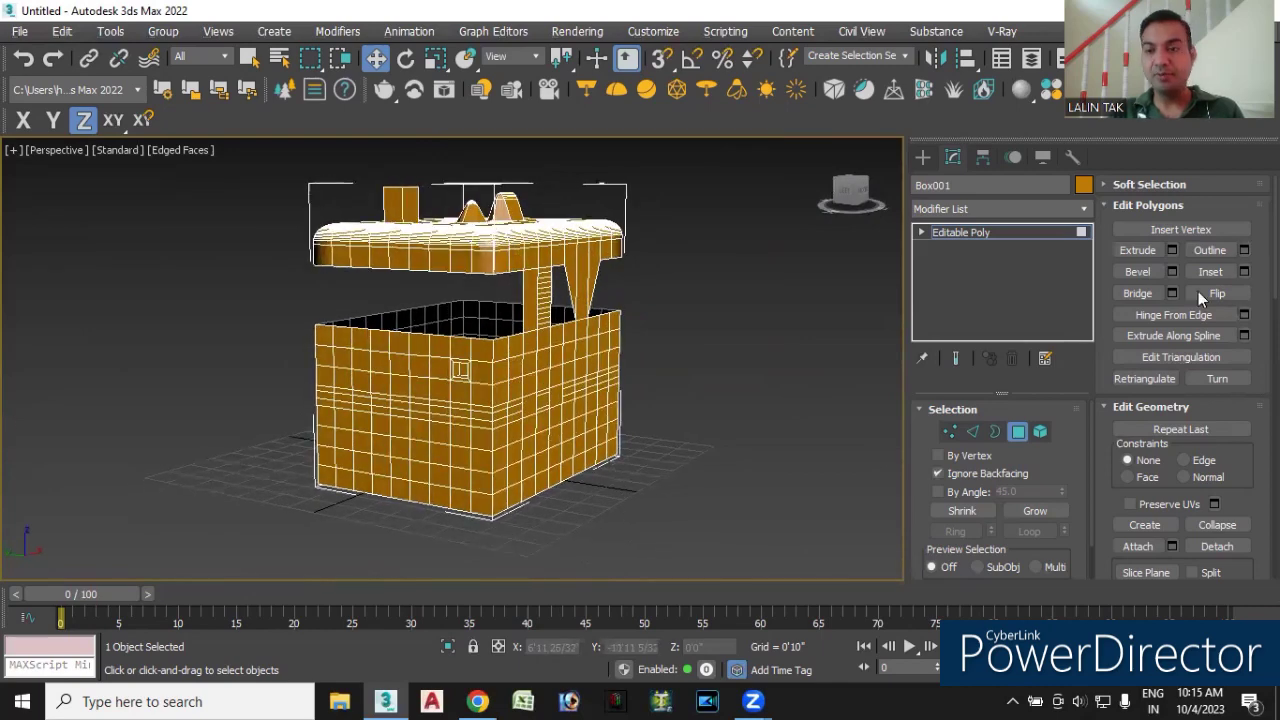
{"action": "scroll", "coordinate": [474, 533], "scroll_direction": "up", "scroll_amount": 4}
{"action": "left_click", "coordinate": [492, 524]}
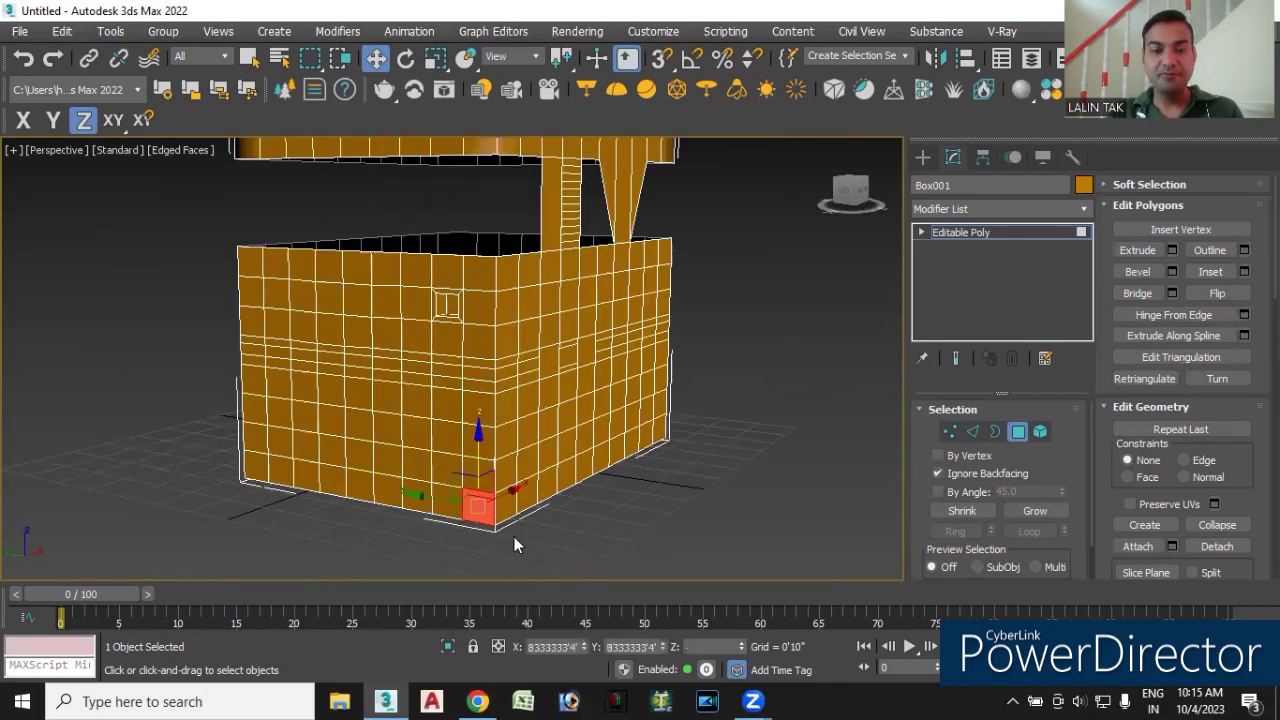
{"action": "scroll", "coordinate": [514, 530], "scroll_direction": "up", "scroll_amount": 2}
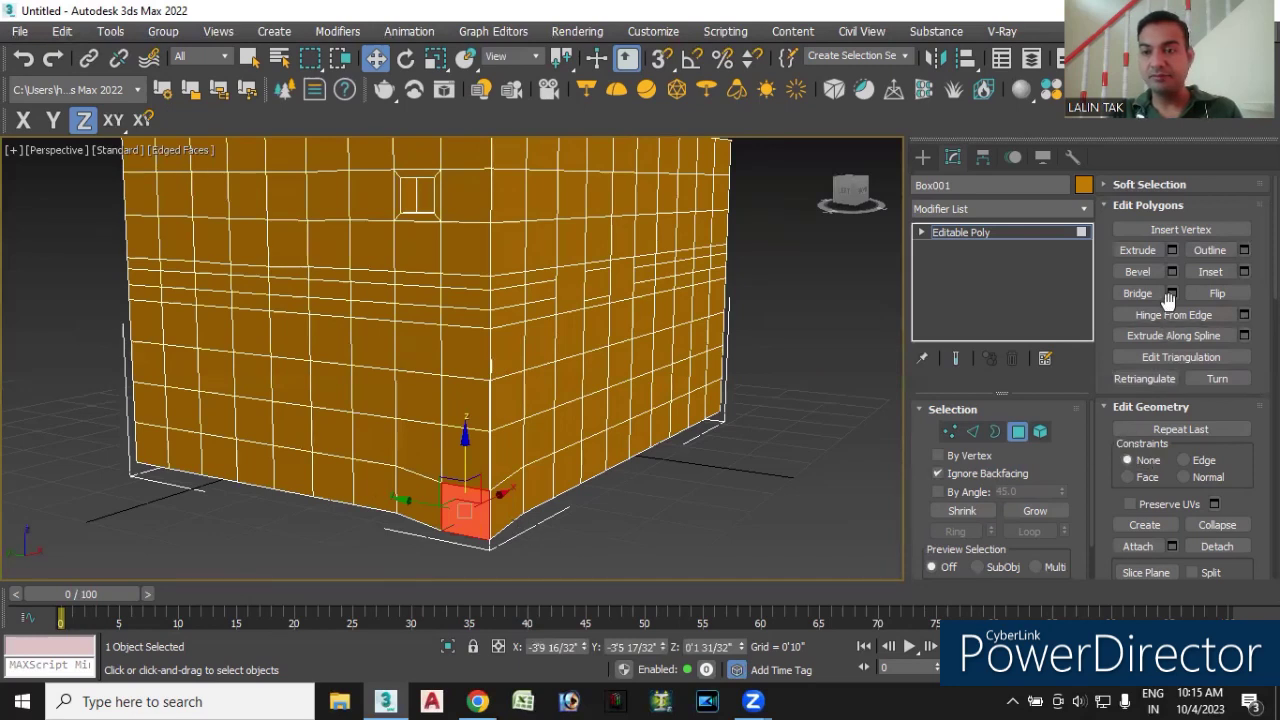
{"action": "key", "text": "ctrl+z"}
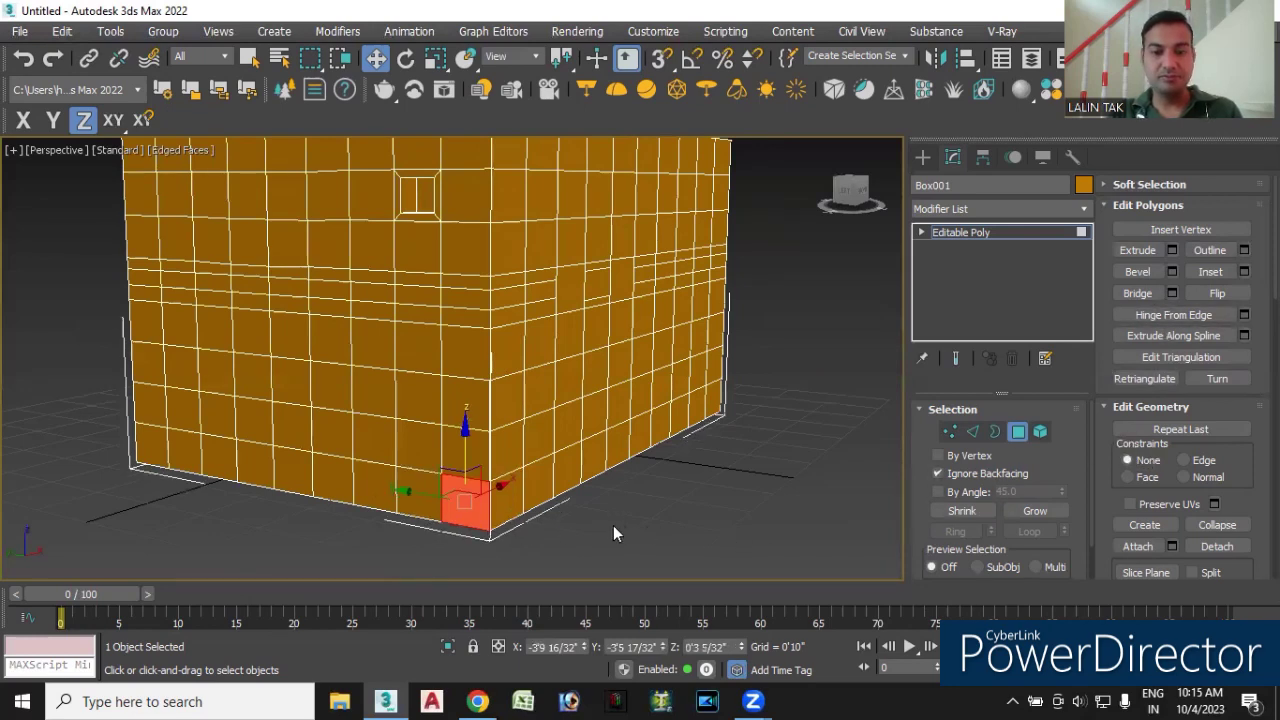
{"action": "key", "text": "ctrl+z"}
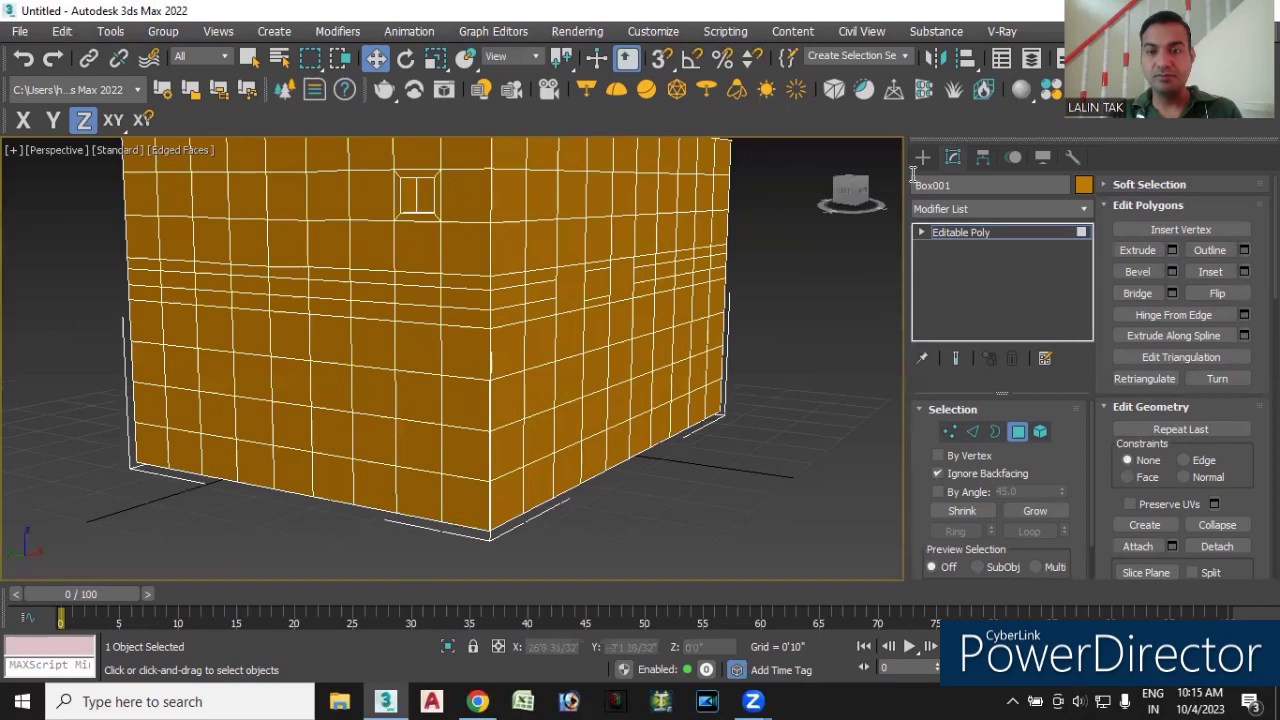
- Reselect Box001 and return to Polygon sub-object mode
{"action": "left_click", "coordinate": [922, 158]}
{"action": "left_click", "coordinate": [815, 417]}
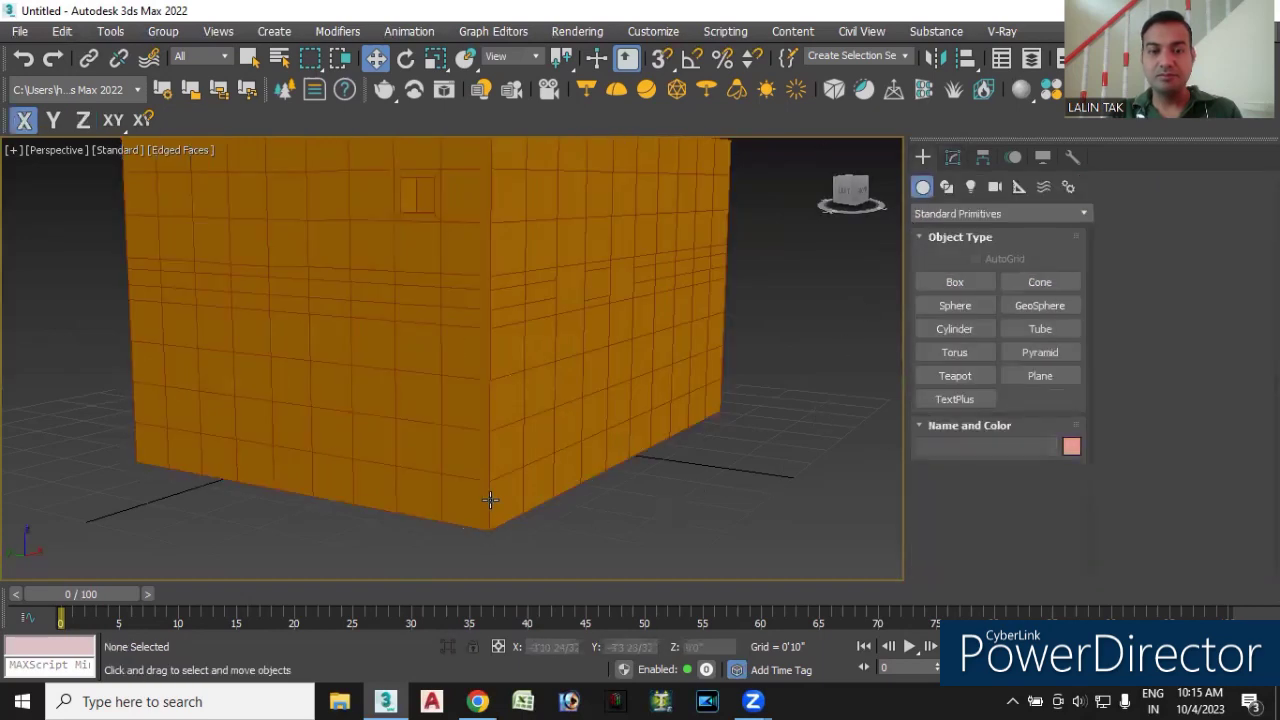
{"action": "left_click", "coordinate": [503, 497]}
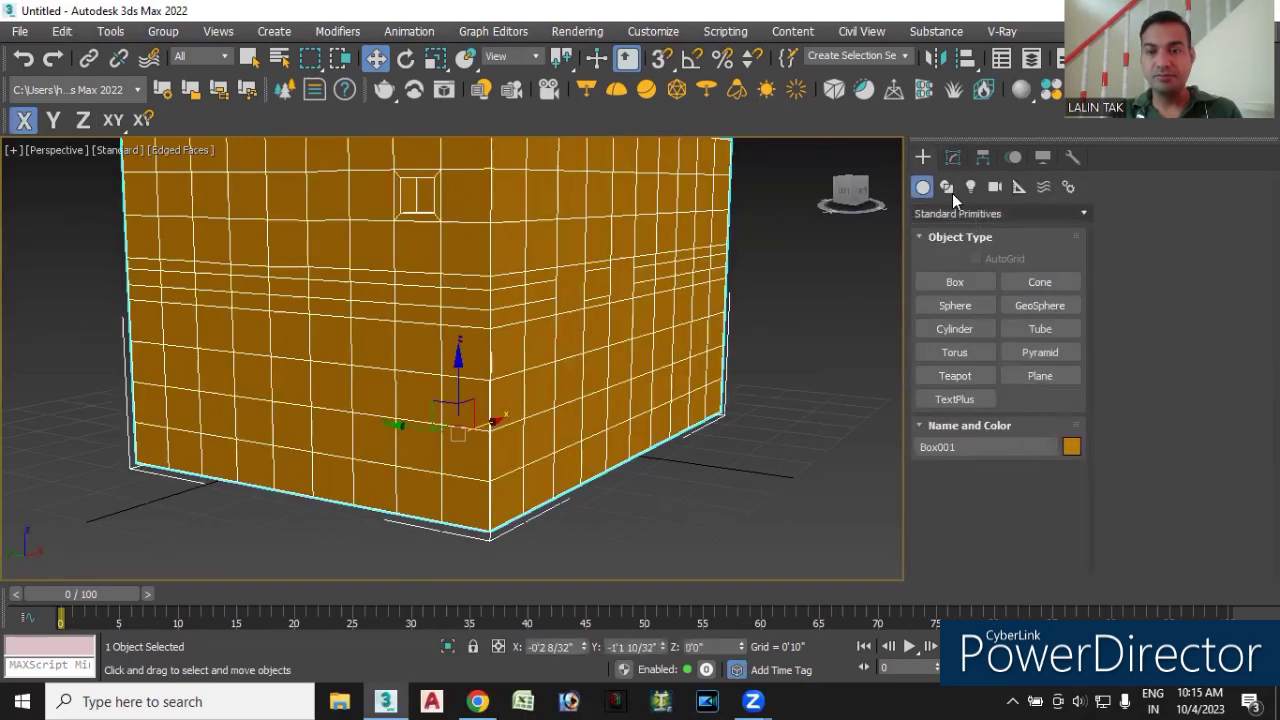
{"action": "left_click", "coordinate": [953, 158]}
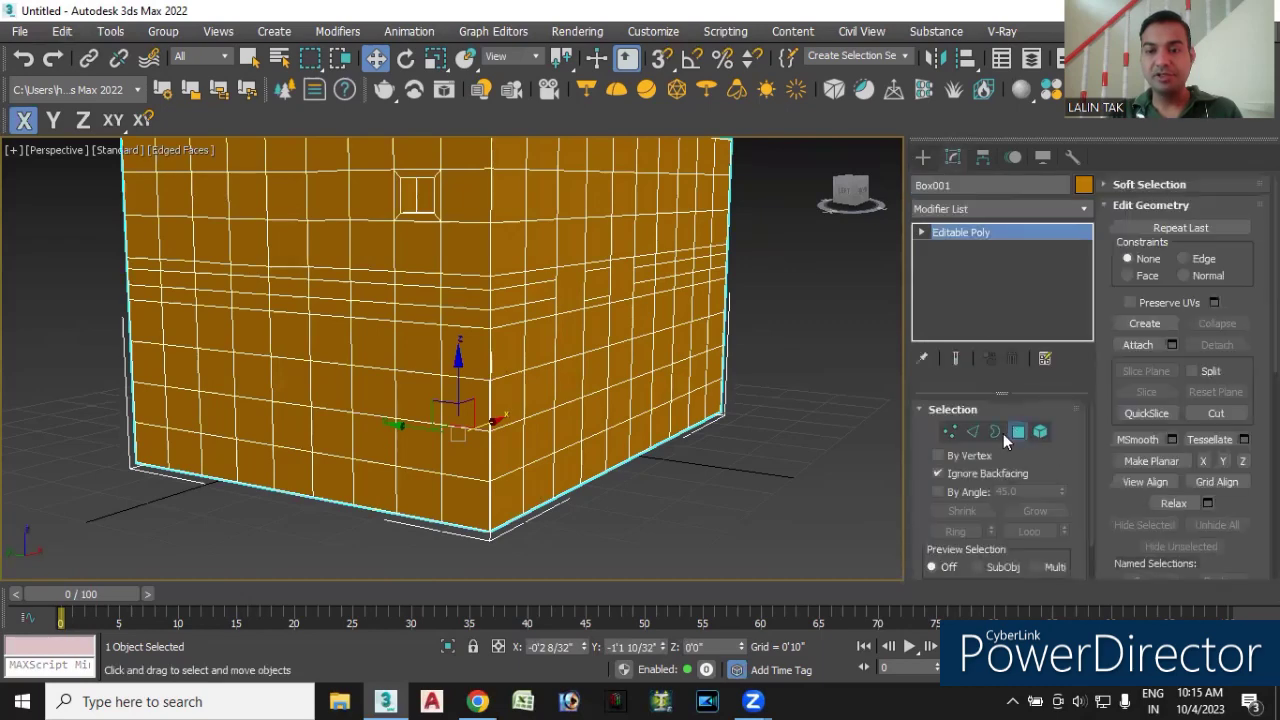
{"action": "left_click", "coordinate": [1018, 431]}
- Select a strip of bottom-row faces wrapping around the front corner
{"action": "left_click", "coordinate": [505, 495]}
{"action": "scroll", "coordinate": [536, 506], "scroll_direction": "up", "scroll_amount": 2}
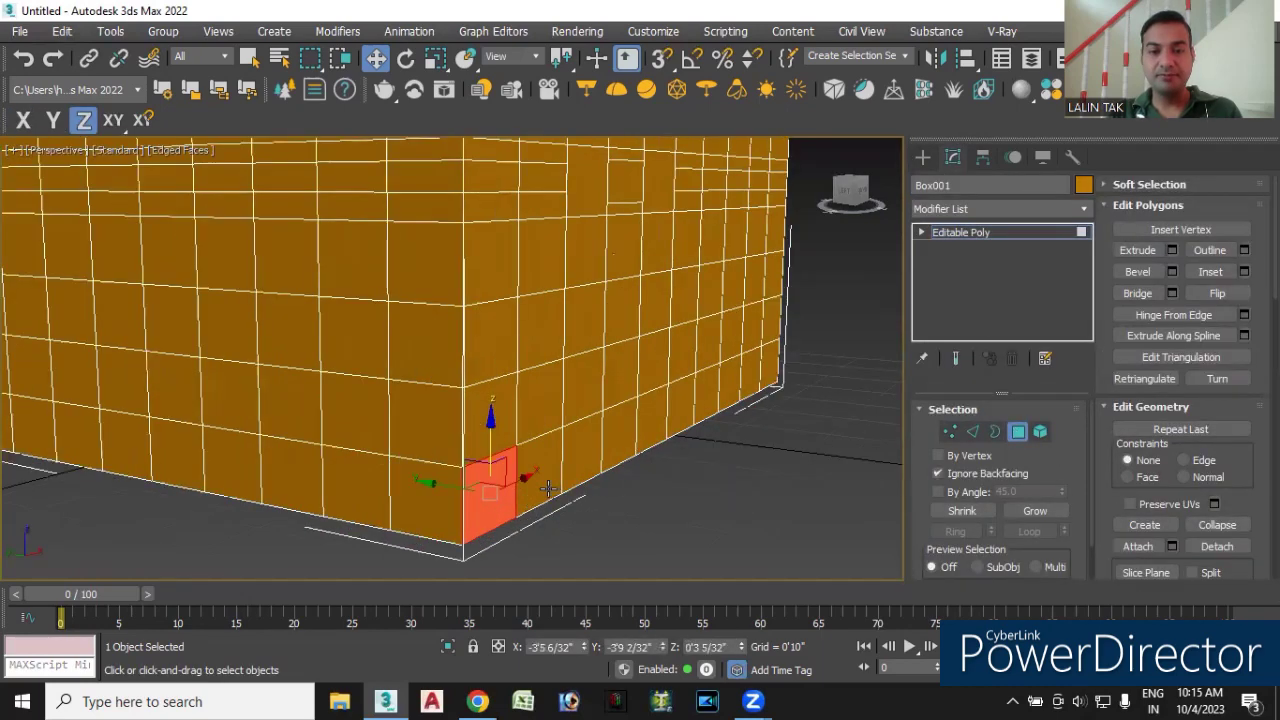
{"action": "left_click", "coordinate": [584, 466], "text": "ctrl"}
{"action": "left_click", "coordinate": [494, 490], "text": "ctrl"}
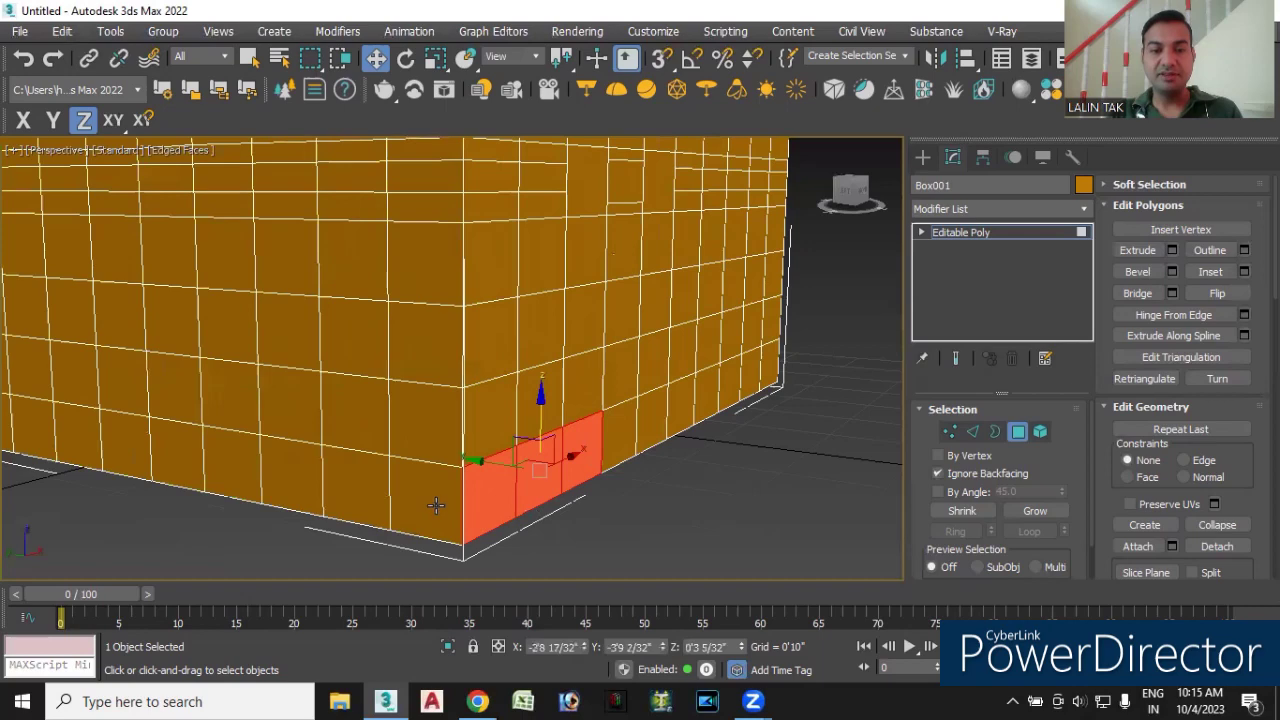
{"action": "left_click", "coordinate": [434, 508], "text": "ctrl"}
{"action": "left_click", "coordinate": [343, 491], "text": "ctrl"}
{"action": "left_click", "coordinate": [303, 481], "text": "ctrl"}
{"action": "left_click", "coordinate": [232, 468], "text": "ctrl"}
{"action": "left_click", "coordinate": [620, 436], "text": "ctrl"}
{"action": "mouse_move", "coordinate": [678, 519]}
{"action": "middle_mouse_down", "text": "alt"}
{"action": "mouse_move", "coordinate": [675, 482]}
{"action": "mouse_move", "coordinate": [635, 493]}
{"action": "mouse_move", "coordinate": [637, 516]}
{"action": "middle_mouse_up", "text": "alt"}
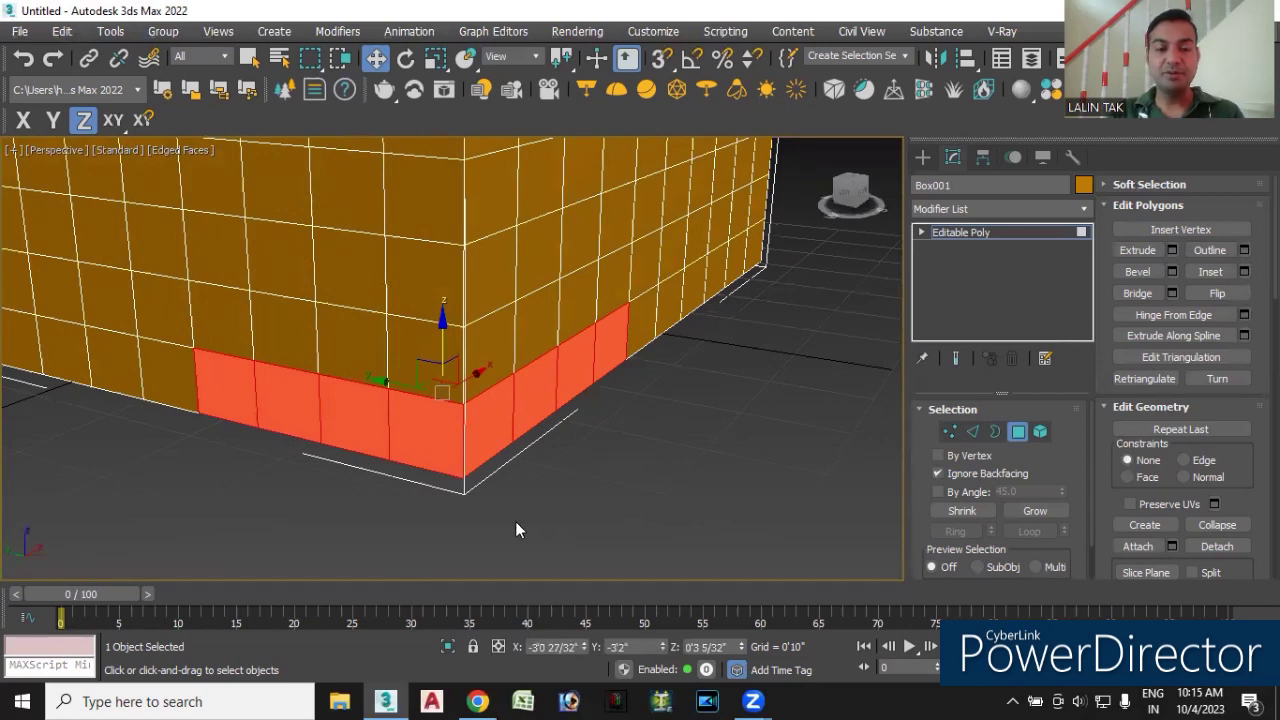
- Extrude the bottom faces about 0'7 30/32", switching from By Polygon to Local Normal
{"action": "left_click", "coordinate": [1172, 250]}
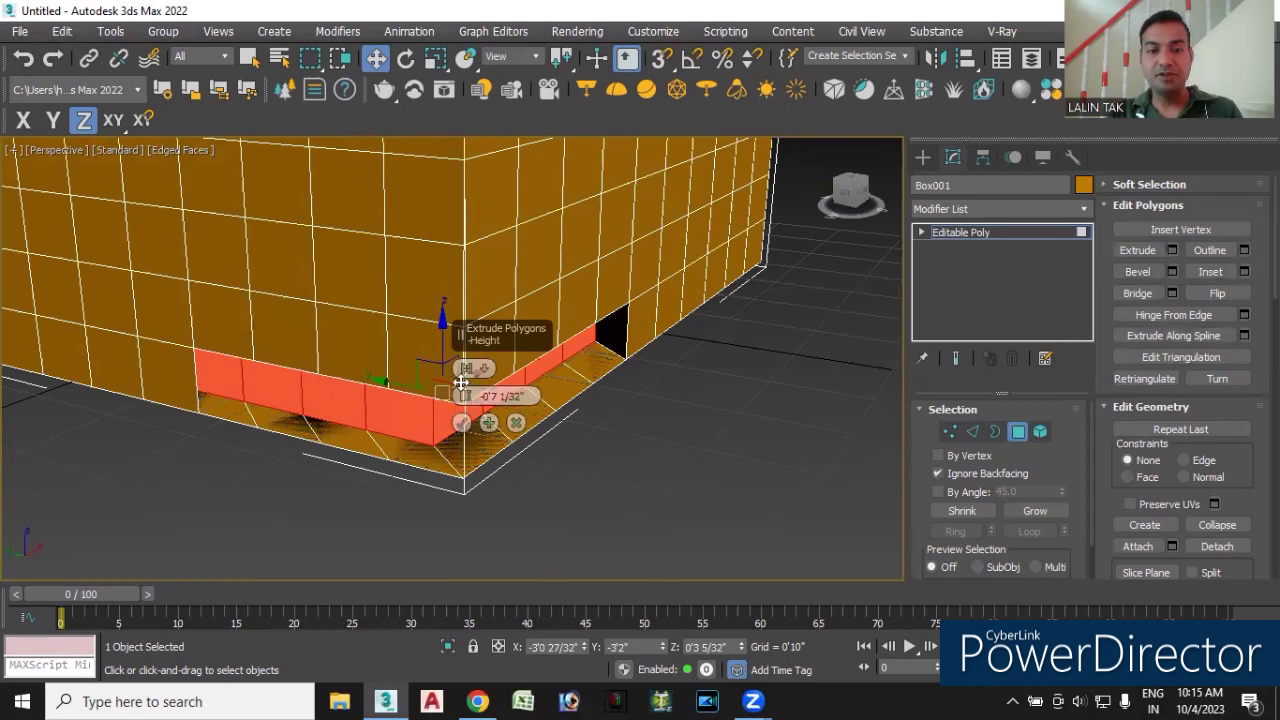
{"action": "mouse_move", "coordinate": [462, 396]}
{"action": "left_mouse_down"}
{"action": "mouse_move", "coordinate": [483, 243]}
{"action": "mouse_move", "coordinate": [467, 334]}
{"action": "left_mouse_up"}
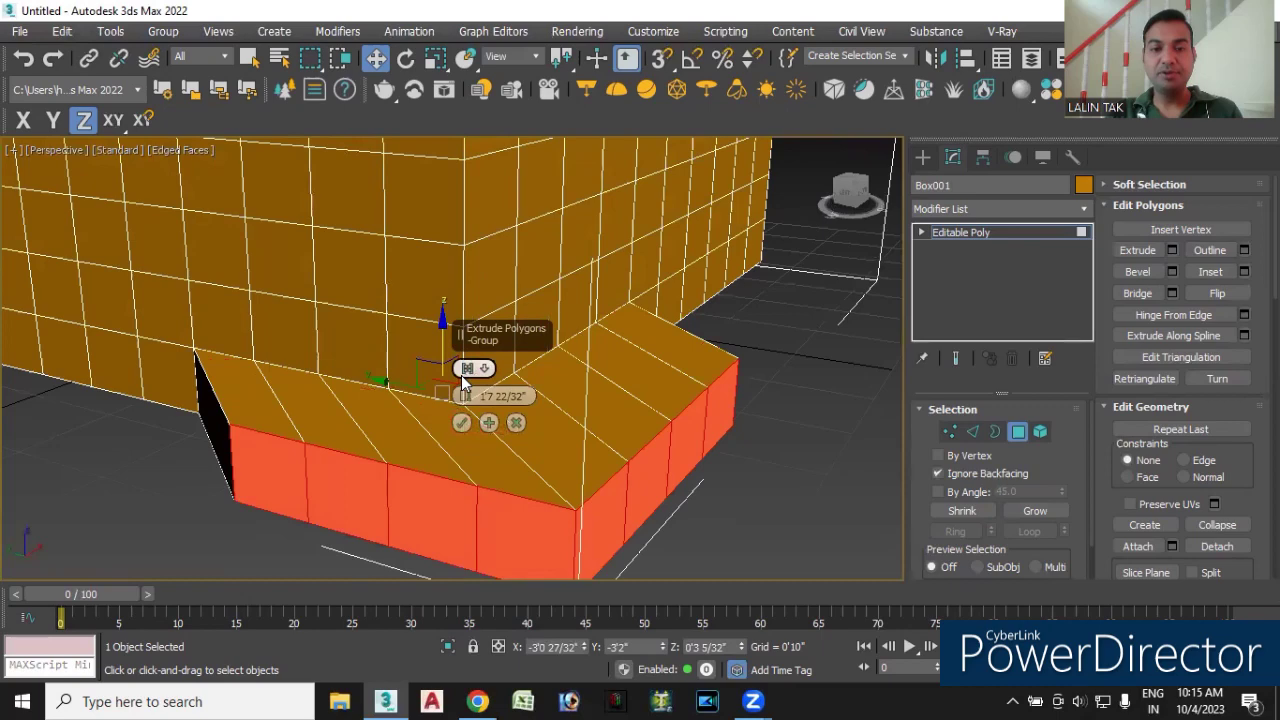
{"action": "scroll", "coordinate": [461, 375], "scroll_direction": "down", "scroll_amount": 2}
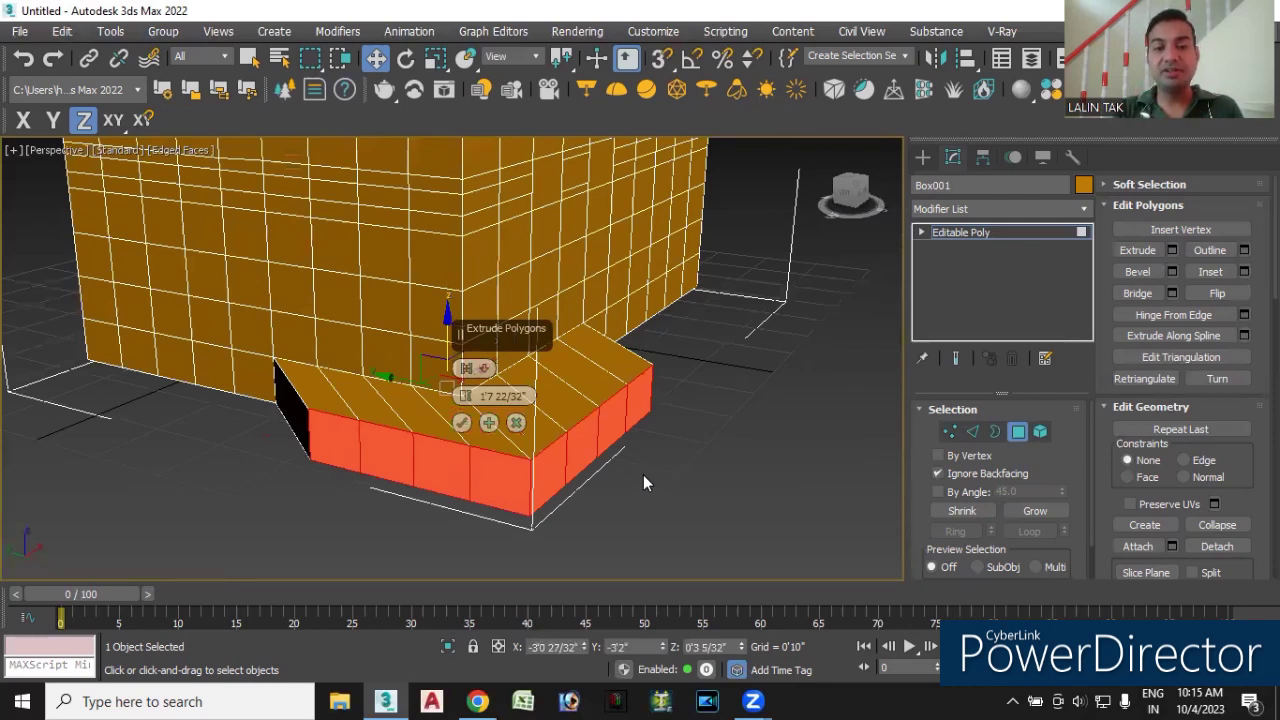
{"action": "left_click", "coordinate": [485, 370]}
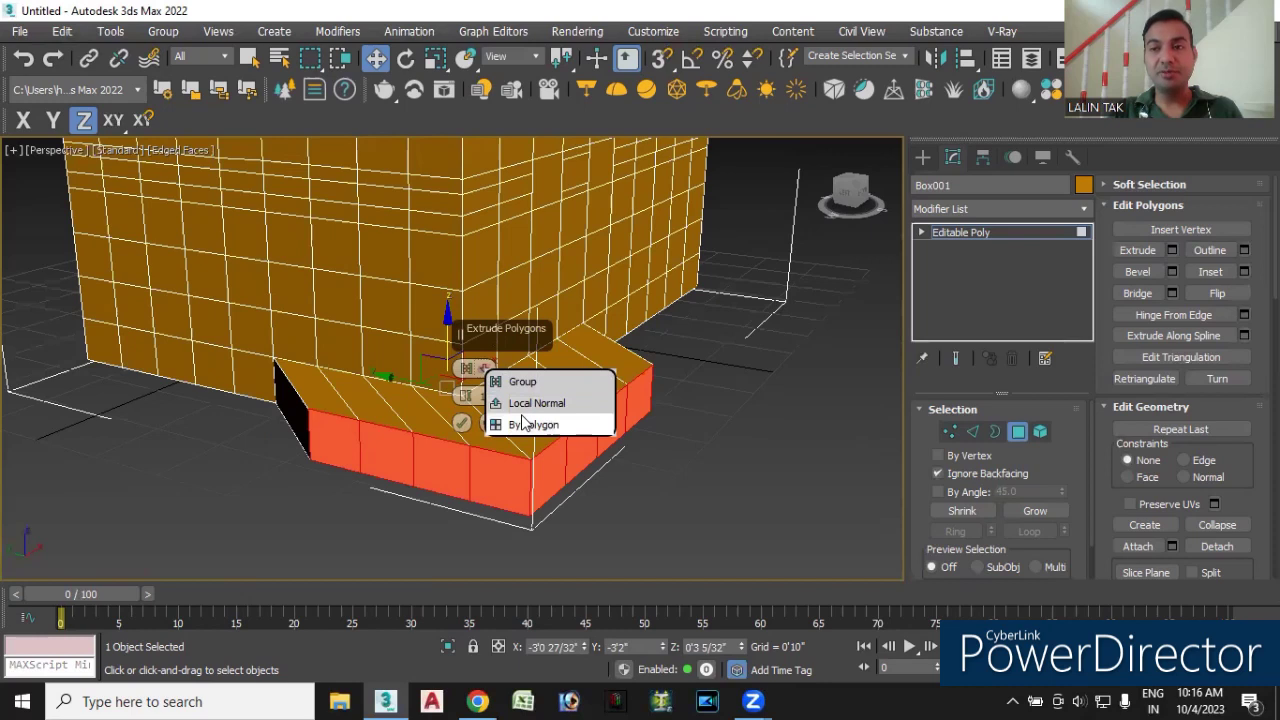
{"action": "left_click", "coordinate": [528, 425]}
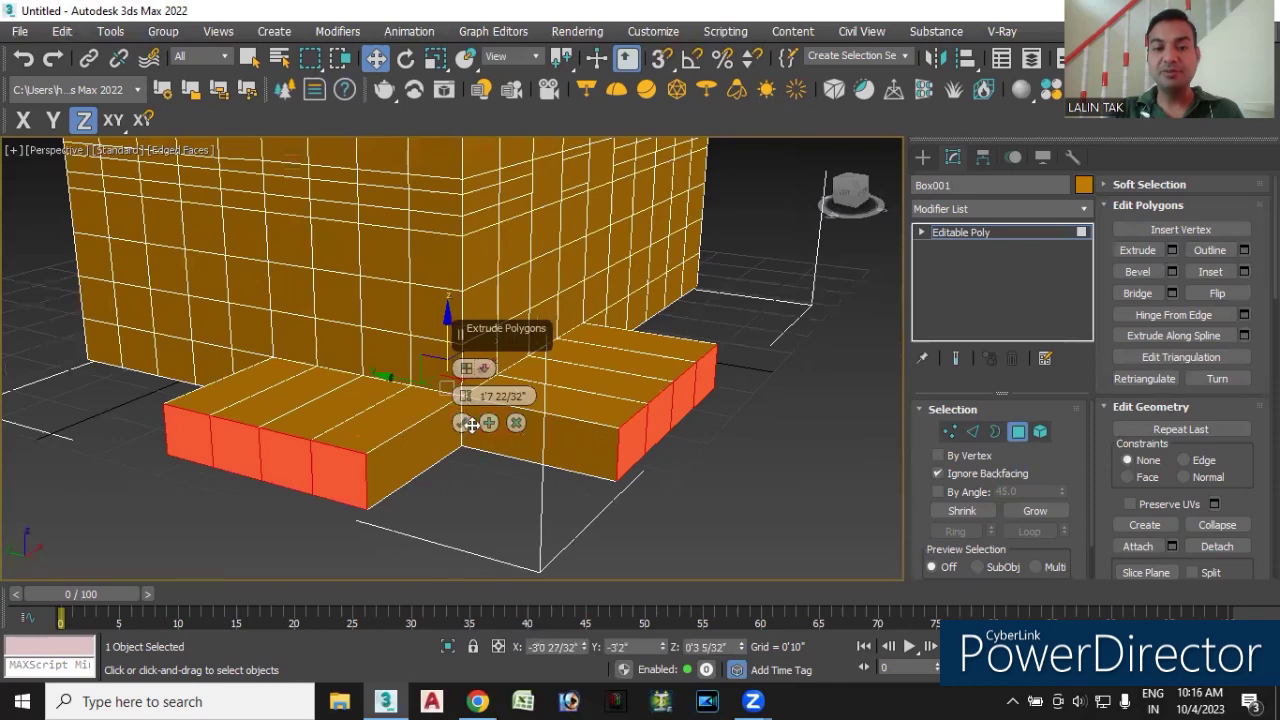
{"action": "left_click", "coordinate": [468, 368]}
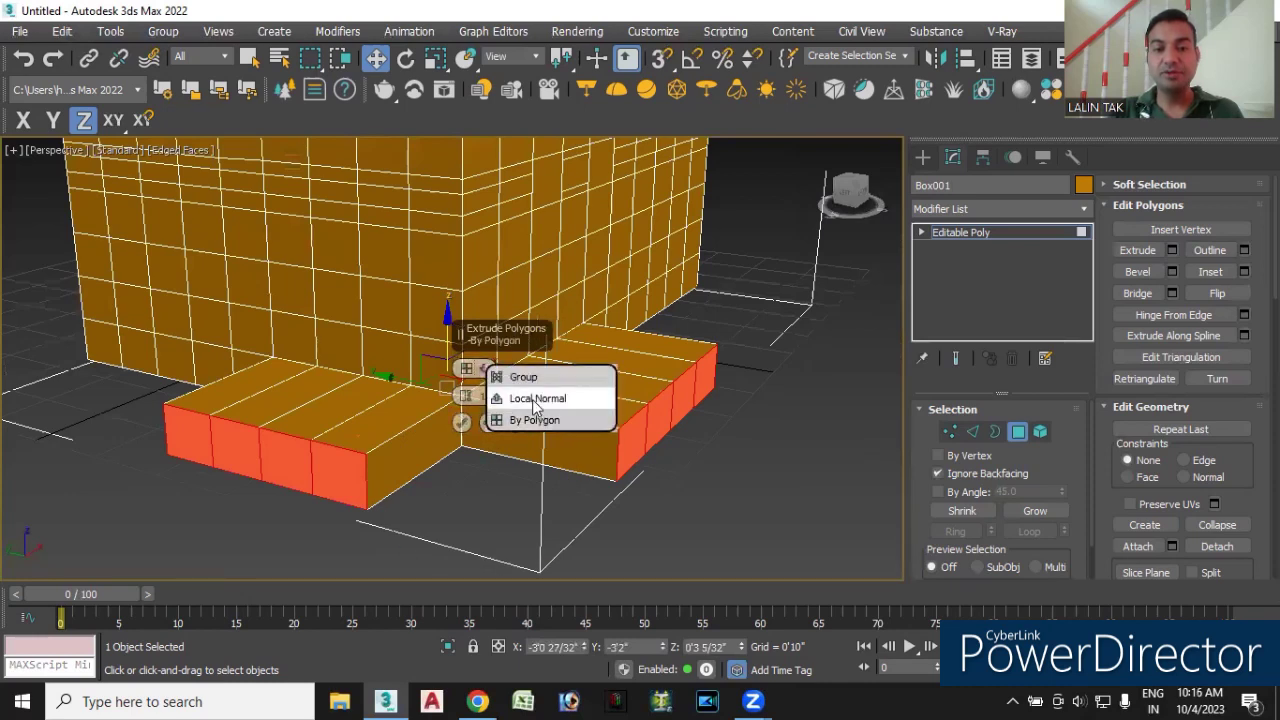
{"action": "left_click", "coordinate": [536, 399]}
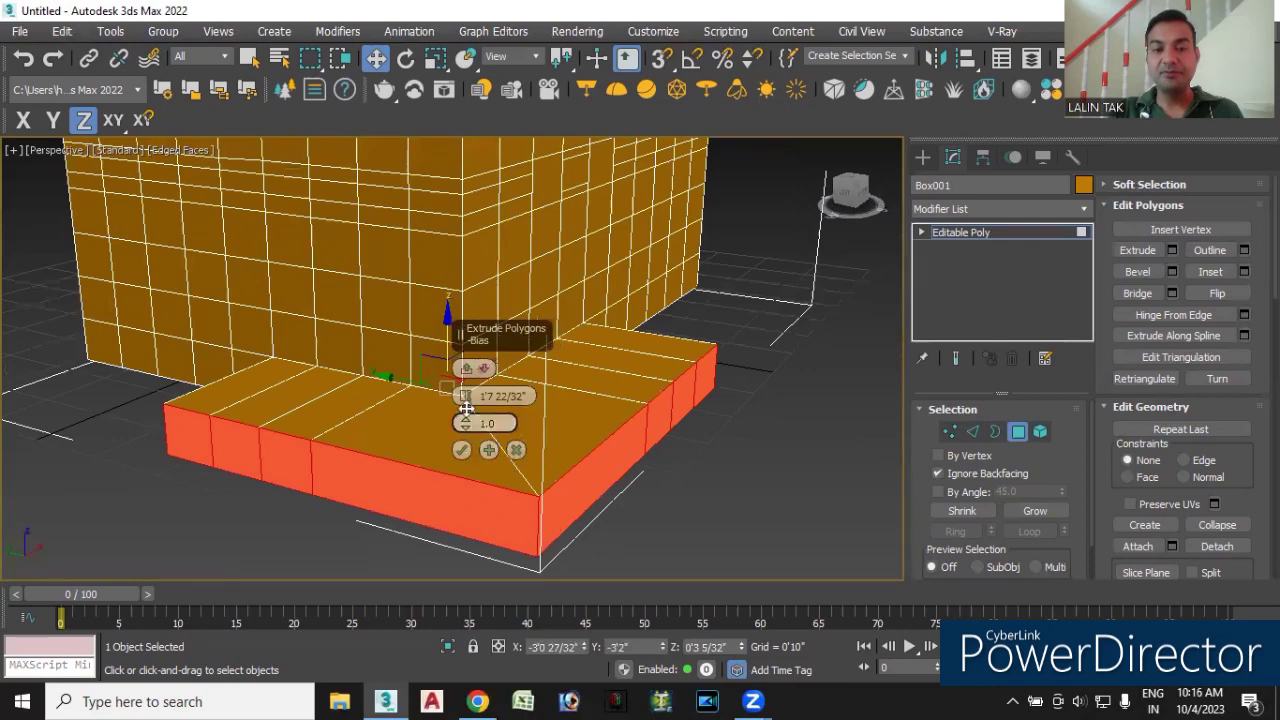
{"action": "mouse_move", "coordinate": [466, 401]}
{"action": "left_mouse_down"}
{"action": "mouse_move", "coordinate": [476, 465]}
{"action": "mouse_move", "coordinate": [483, 452]}
{"action": "left_mouse_up"}
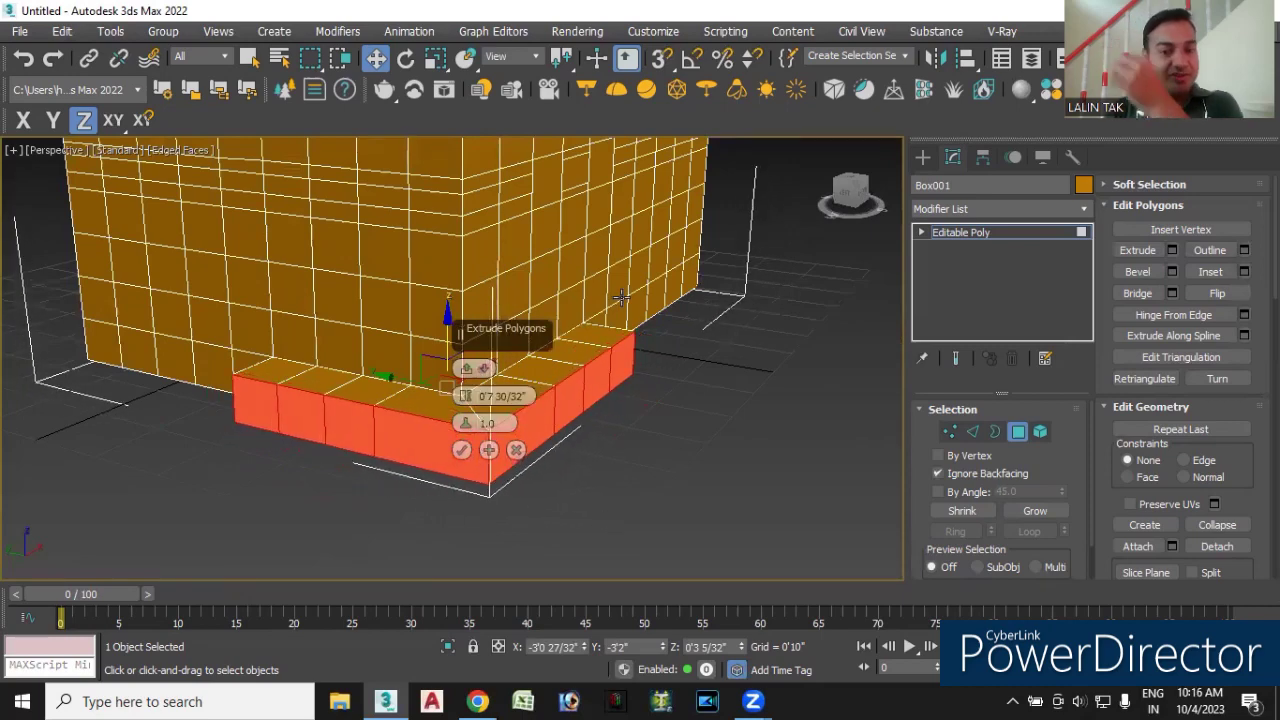
- Bring the whole box into view and select one polygon on the upper wall
{"action": "mouse_move", "coordinate": [660, 422]}
{"action": "middle_mouse_down", "text": "alt"}
{"action": "mouse_move", "coordinate": [618, 467]}
{"action": "mouse_move", "coordinate": [622, 281]}
{"action": "mouse_move", "coordinate": [587, 231]}
{"action": "middle_mouse_up", "text": "alt"}
{"action": "scroll", "coordinate": [507, 163], "scroll_direction": "down", "scroll_amount": 5}
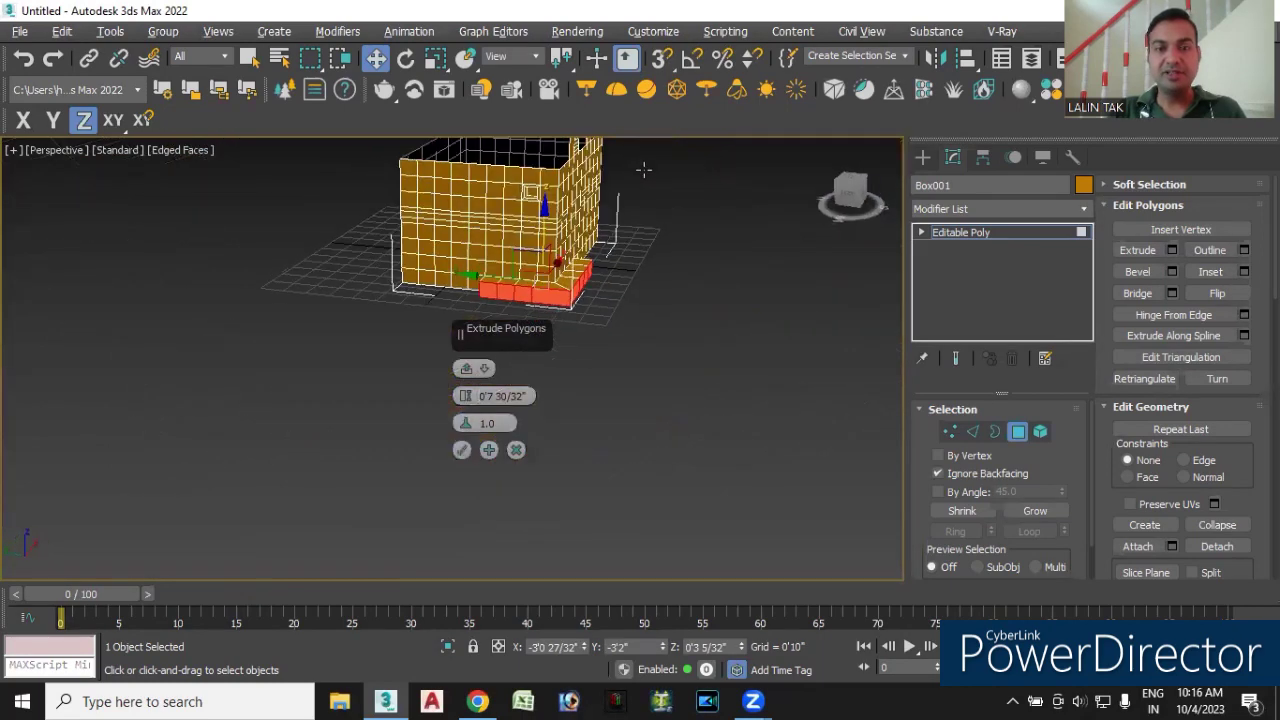
{"action": "middle_click_drag", "start_coordinate": [507, 163], "coordinate": [550, 316]}
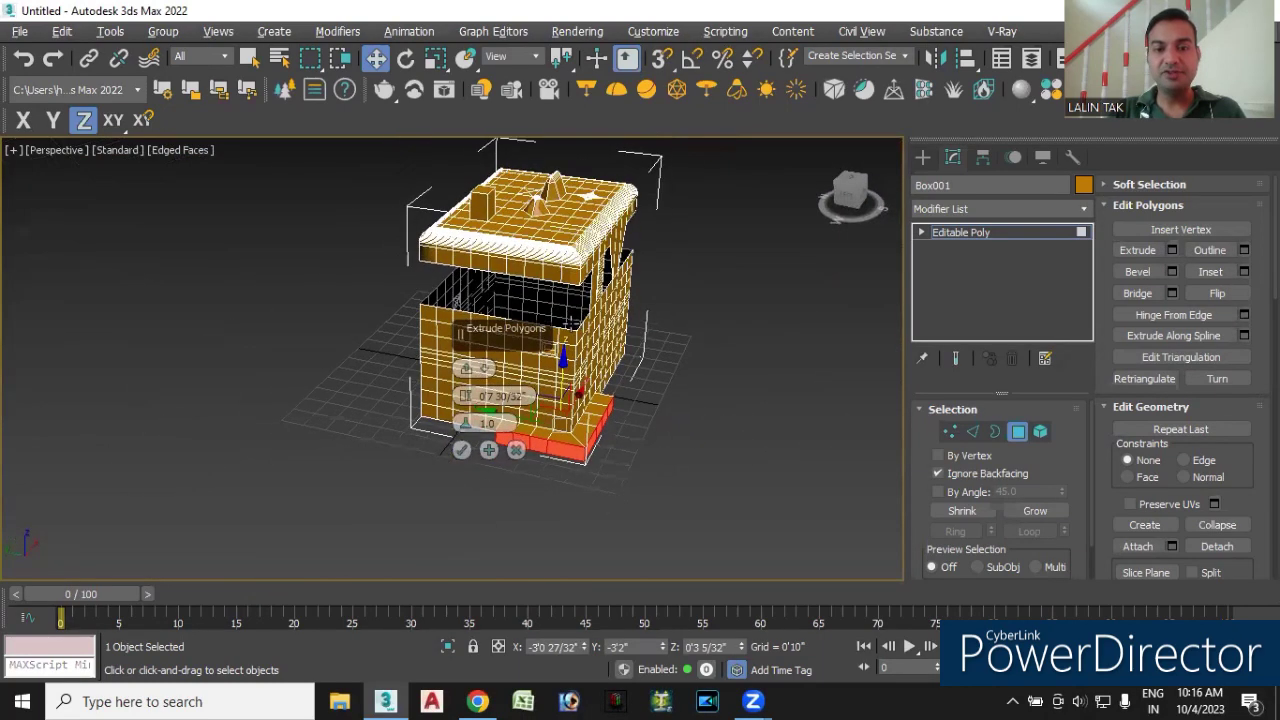
{"action": "scroll", "coordinate": [550, 316], "scroll_direction": "up", "scroll_amount": 3}
{"action": "scroll", "coordinate": [540, 270], "scroll_direction": "up", "scroll_amount": 1}
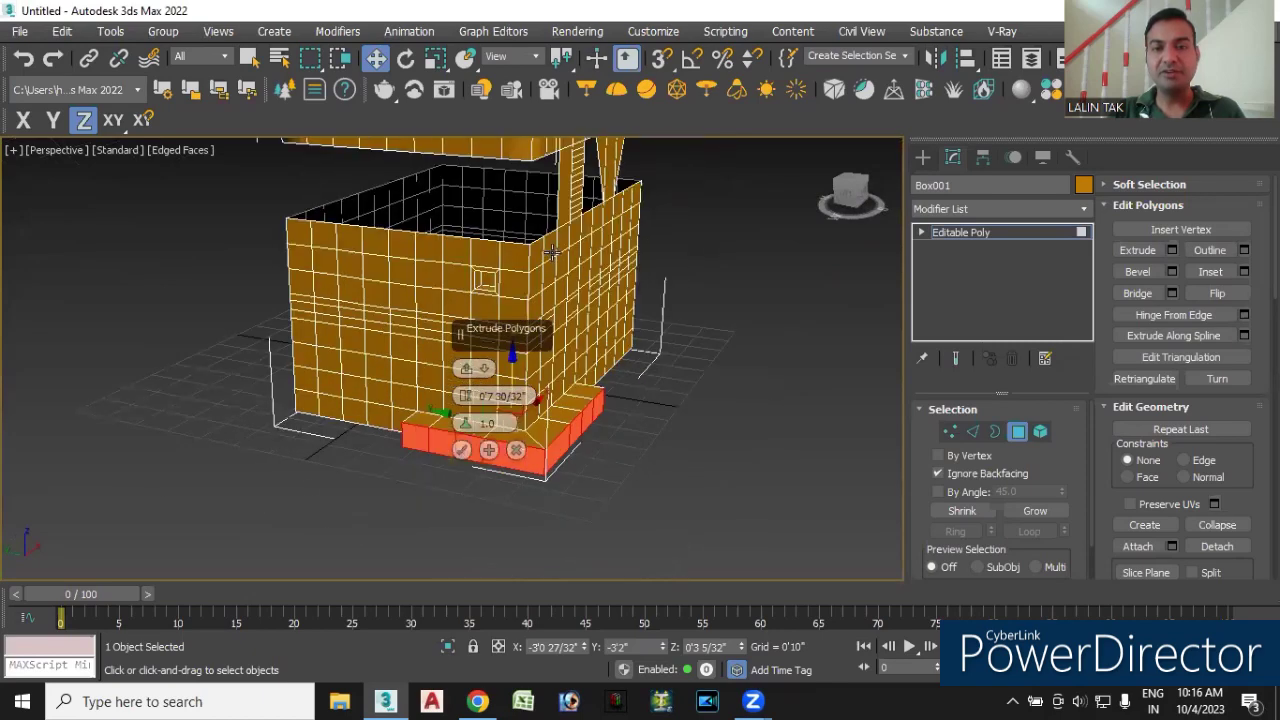
{"action": "scroll", "coordinate": [550, 272], "scroll_direction": "up", "scroll_amount": 1}
{"action": "scroll", "coordinate": [548, 268], "scroll_direction": "up", "scroll_amount": 2}
{"action": "scroll", "coordinate": [545, 262], "scroll_direction": "up", "scroll_amount": 1}
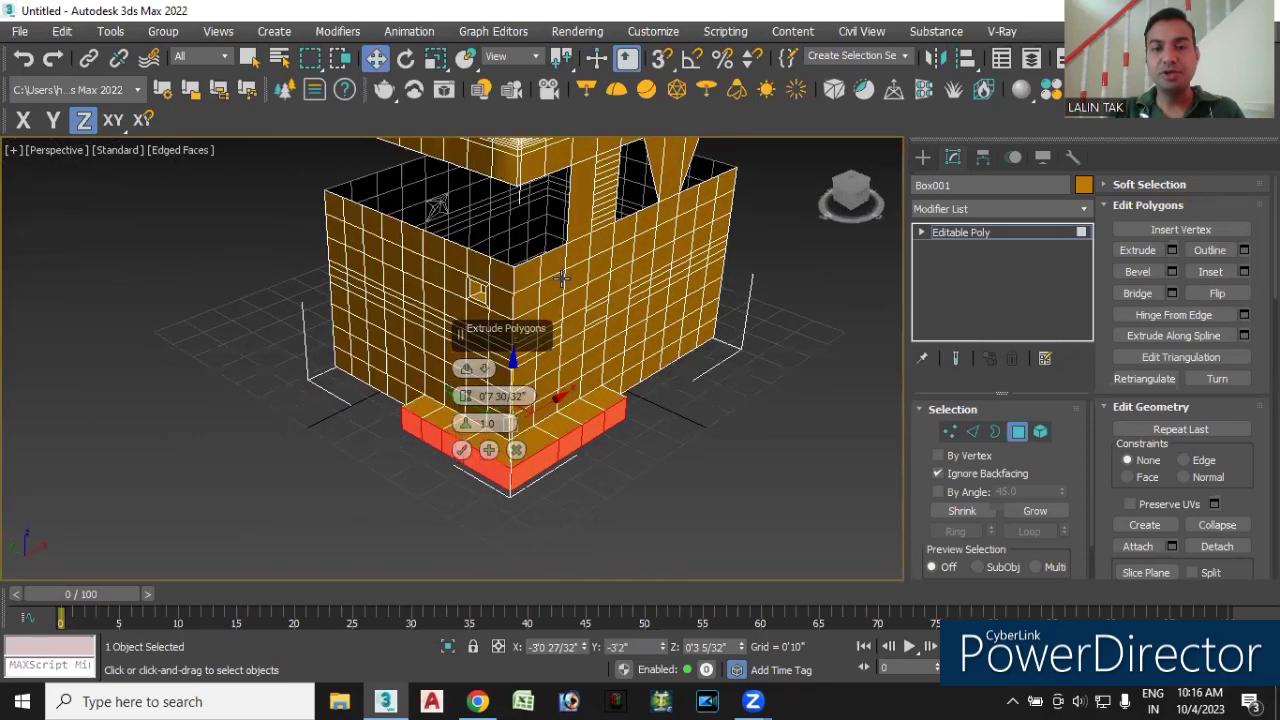
{"action": "scroll", "coordinate": [540, 252], "scroll_direction": "up", "scroll_amount": 1}
{"action": "left_click", "coordinate": [558, 268]}
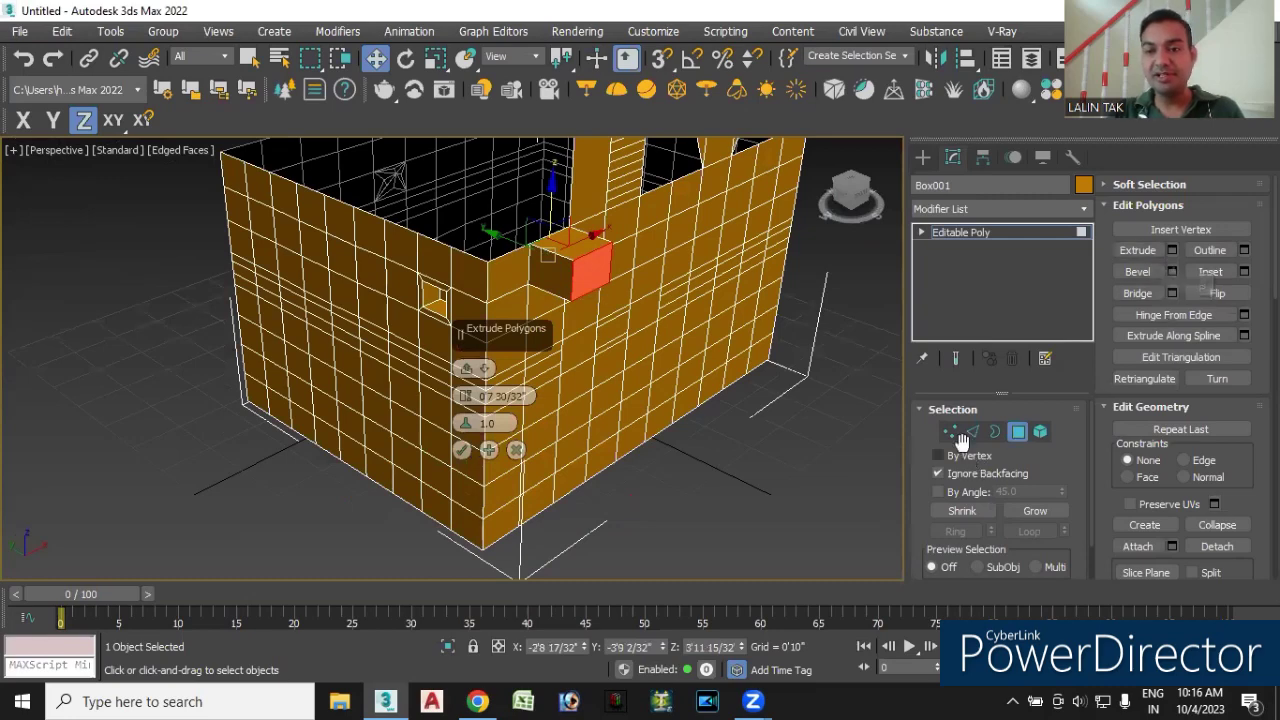
- Cancel the bottom extrusion, then flip and delete the selected upper-wall polygon
{"action": "left_click", "coordinate": [516, 450]}
{"action": "mouse_move", "coordinate": [516, 450]}
{"action": "middle_mouse_down", "text": "alt"}
{"action": "mouse_move", "coordinate": [571, 400]}
{"action": "mouse_move", "coordinate": [517, 325]}
{"action": "middle_mouse_up", "text": "alt"}
{"action": "scroll", "coordinate": [517, 325], "scroll_direction": "up", "scroll_amount": 2}
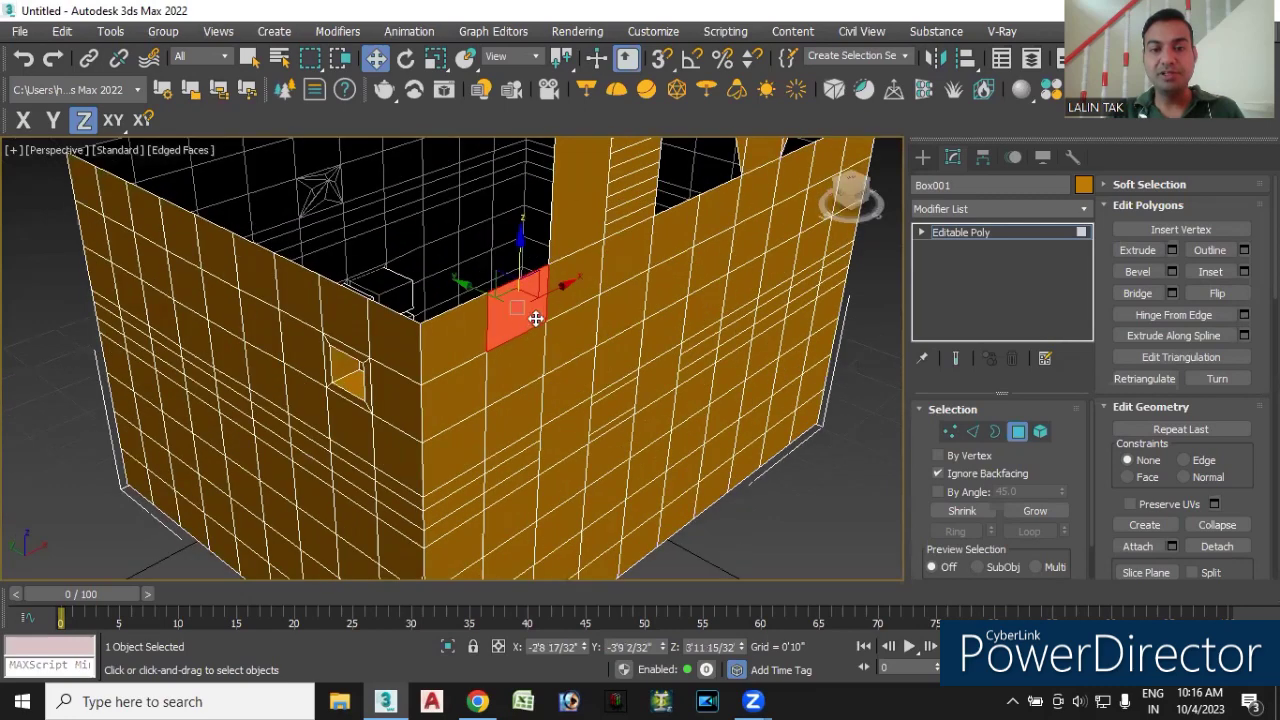
{"action": "left_click", "coordinate": [1217, 293]}
{"action": "key", "text": "Delete"}
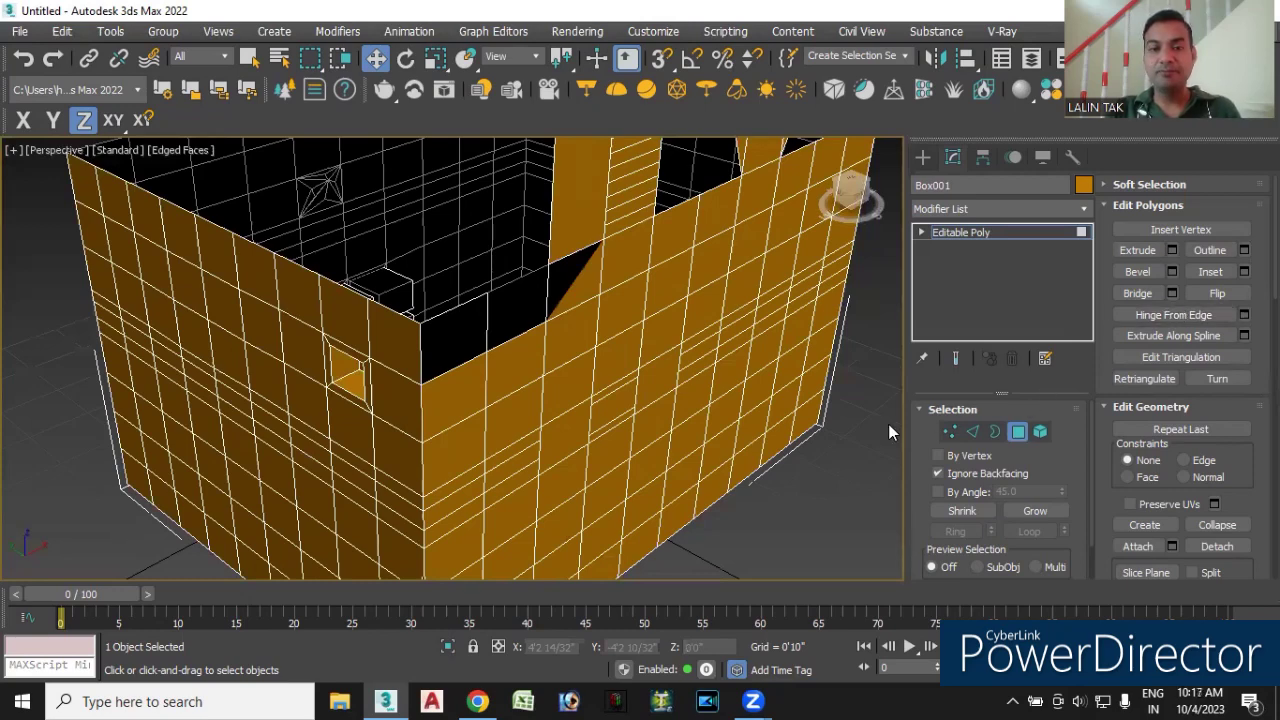
- Orbit and zoom out to check the opening and the box from the front
{"action": "scroll", "coordinate": [619, 441], "scroll_direction": "down", "scroll_amount": 3}
{"action": "middle_click_drag", "start_coordinate": [619, 445], "coordinate": [629, 450], "text": "alt"}
{"action": "middle_click_drag", "start_coordinate": [613, 500], "coordinate": [596, 472], "text": "alt"}
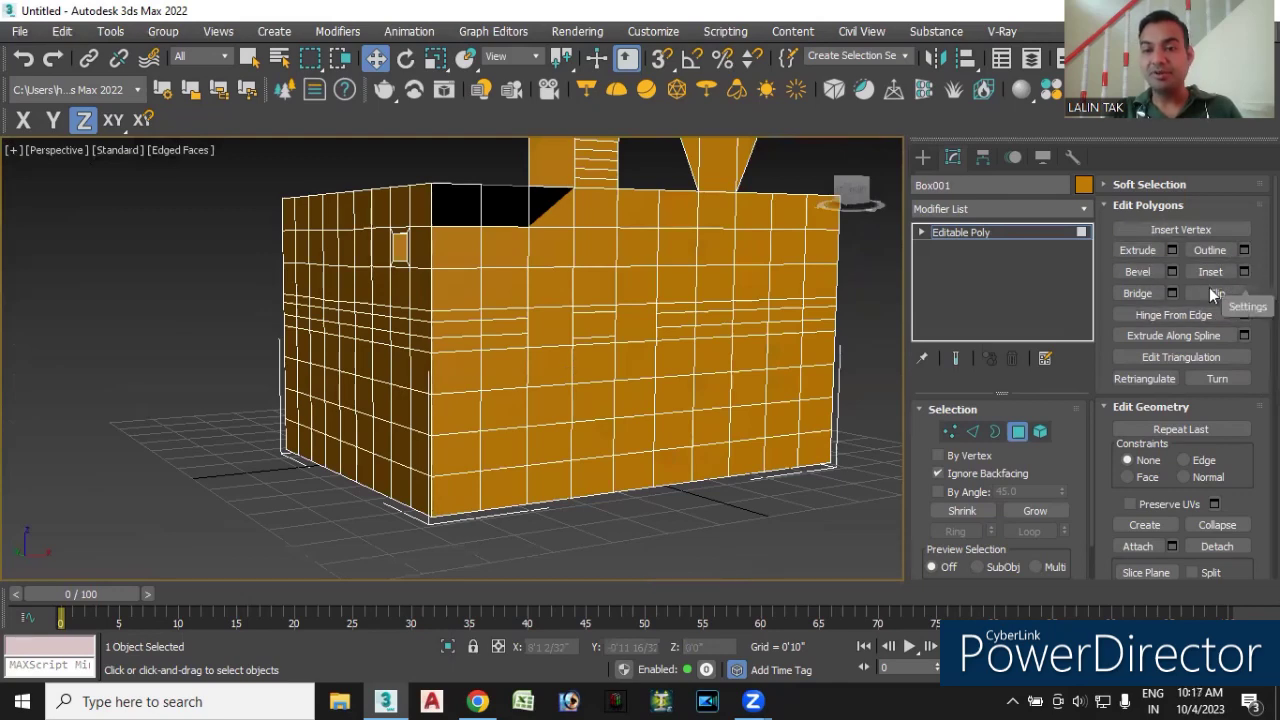
{"action": "middle_click_drag", "start_coordinate": [618, 388], "coordinate": [686, 418], "text": "alt"}
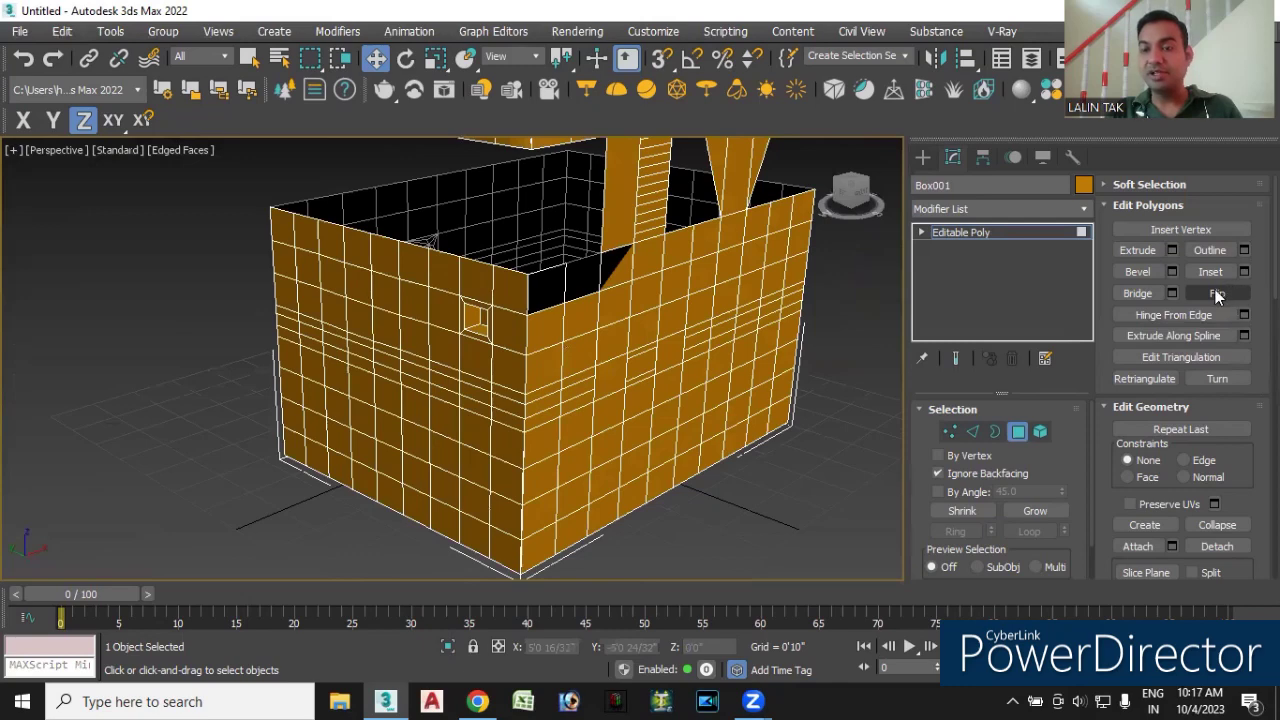
{"action": "scroll", "coordinate": [638, 400], "scroll_direction": "down", "scroll_amount": 5}
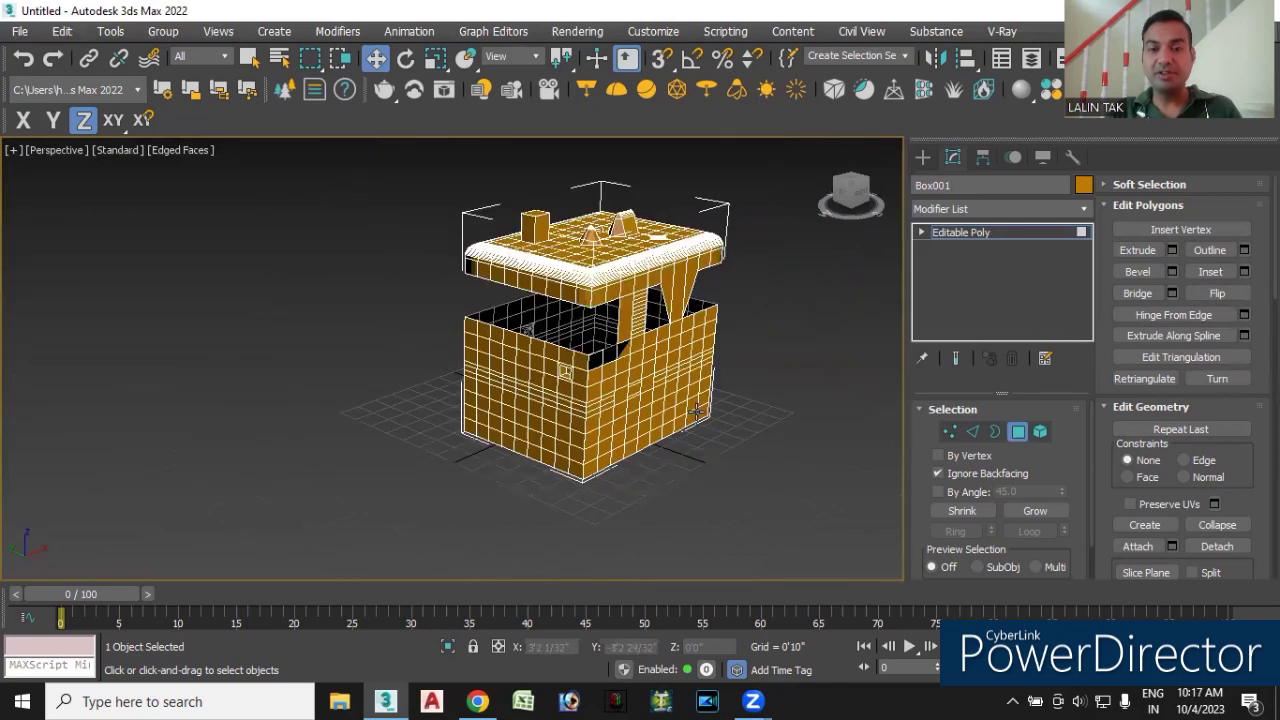
{"action": "middle_click_drag", "start_coordinate": [695, 414], "coordinate": [634, 420]}
{"action": "mouse_move", "coordinate": [553, 474]}
{"action": "middle_mouse_down", "text": "alt"}
{"action": "mouse_move", "coordinate": [814, 460]}
{"action": "mouse_move", "coordinate": [637, 401]}
{"action": "mouse_move", "coordinate": [650, 416]}
{"action": "middle_mouse_up", "text": "alt"}
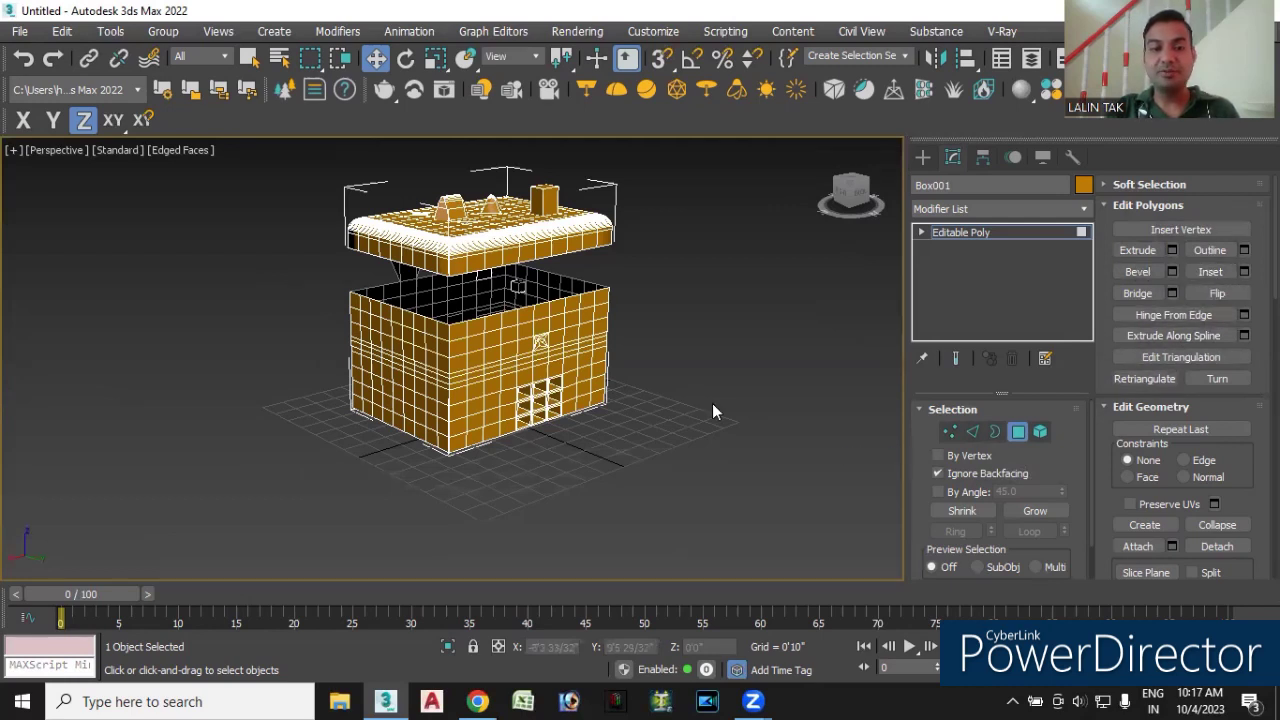
{"action": "middle_click_drag", "start_coordinate": [669, 392], "coordinate": [567, 395]}
- Select the whole box model and move it far to the left
{"action": "scroll", "coordinate": [567, 395], "scroll_direction": "down", "scroll_amount": 2}
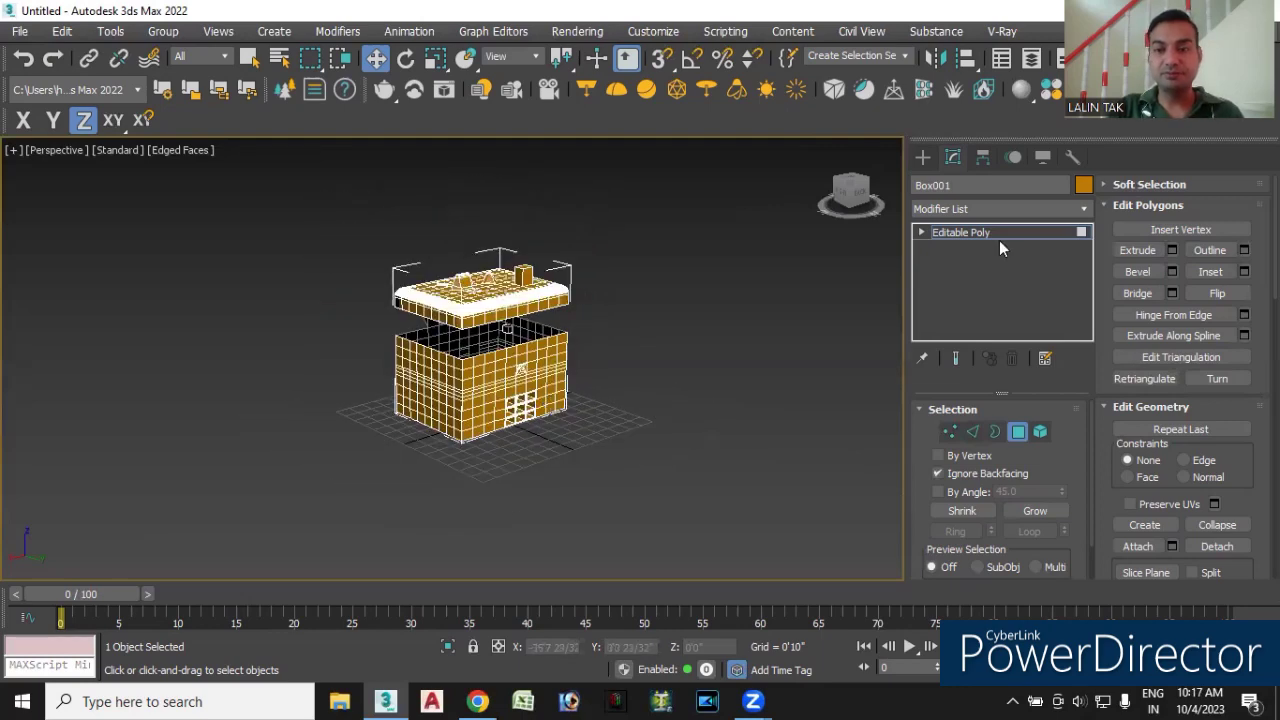
{"action": "left_click", "coordinate": [922, 157]}
{"action": "left_click", "coordinate": [922, 187]}
{"action": "left_click_drag", "start_coordinate": [333, 211], "coordinate": [627, 541]}
{"action": "left_click_drag", "start_coordinate": [419, 427], "coordinate": [30, 520]}
{"action": "scroll", "coordinate": [330, 443], "scroll_direction": "down", "scroll_amount": 2}
{"action": "scroll", "coordinate": [366, 423], "scroll_direction": "down", "scroll_amount": 1}
{"action": "left_click_drag", "start_coordinate": [147, 480], "coordinate": [20, 520]}
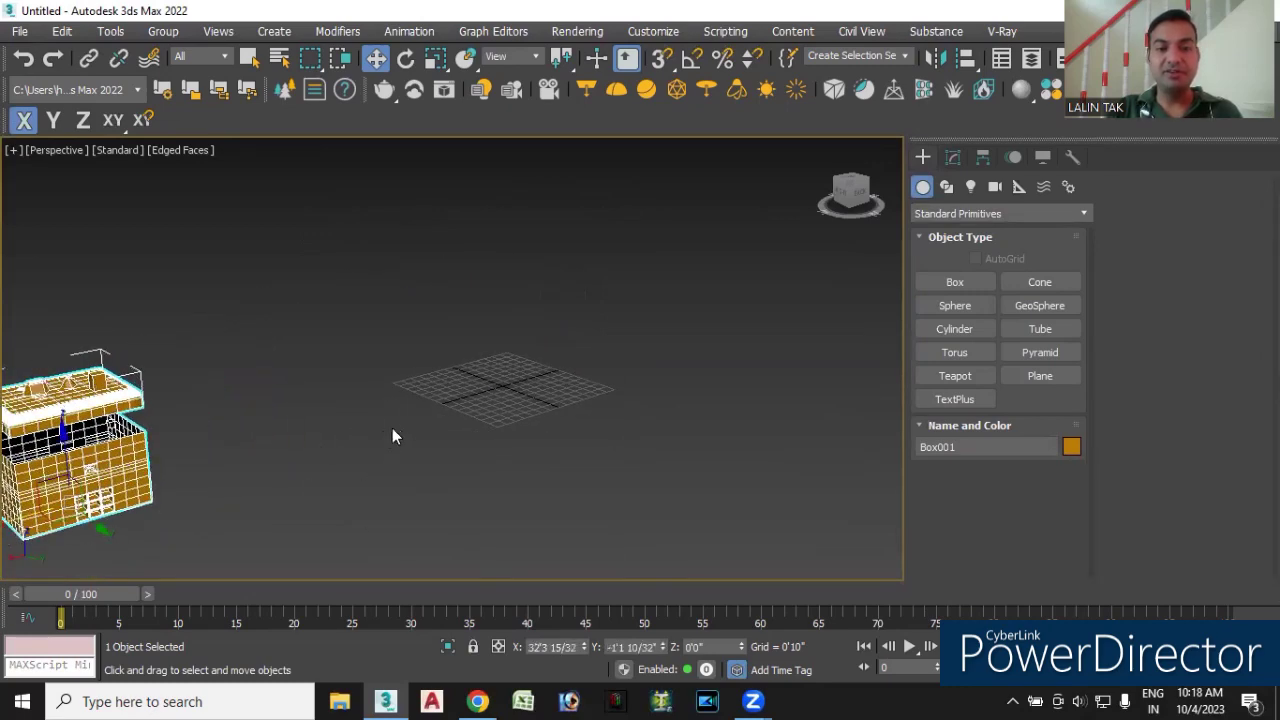
- Deselect the model and start creating a new Box primitive on the empty grid
{"action": "left_click", "coordinate": [391, 432]}
{"action": "scroll", "coordinate": [525, 395], "scroll_direction": "up", "scroll_amount": 2}
{"action": "middle_click_drag", "start_coordinate": [525, 415], "coordinate": [578, 458], "text": "alt"}
{"action": "left_click", "coordinate": [981, 278]}
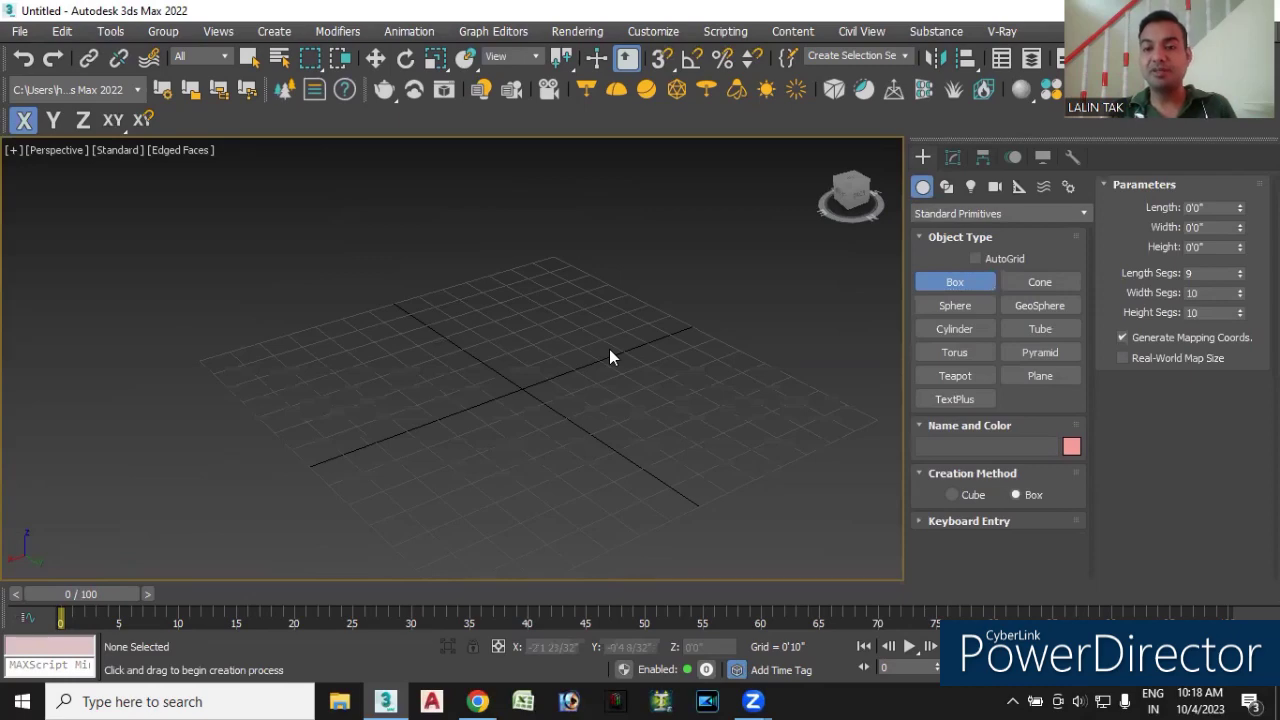
- Draw a flat box about 7'1" x 12'4" x 1'2" with length, width and height segments of 1
{"action": "mouse_move", "coordinate": [386, 440]}
{"action": "middle_mouse_down"}
{"action": "mouse_move", "coordinate": [368, 425]}
{"action": "mouse_move", "coordinate": [330, 432]}
{"action": "middle_mouse_up"}
{"action": "left_click_drag", "start_coordinate": [195, 370], "coordinate": [763, 360]}
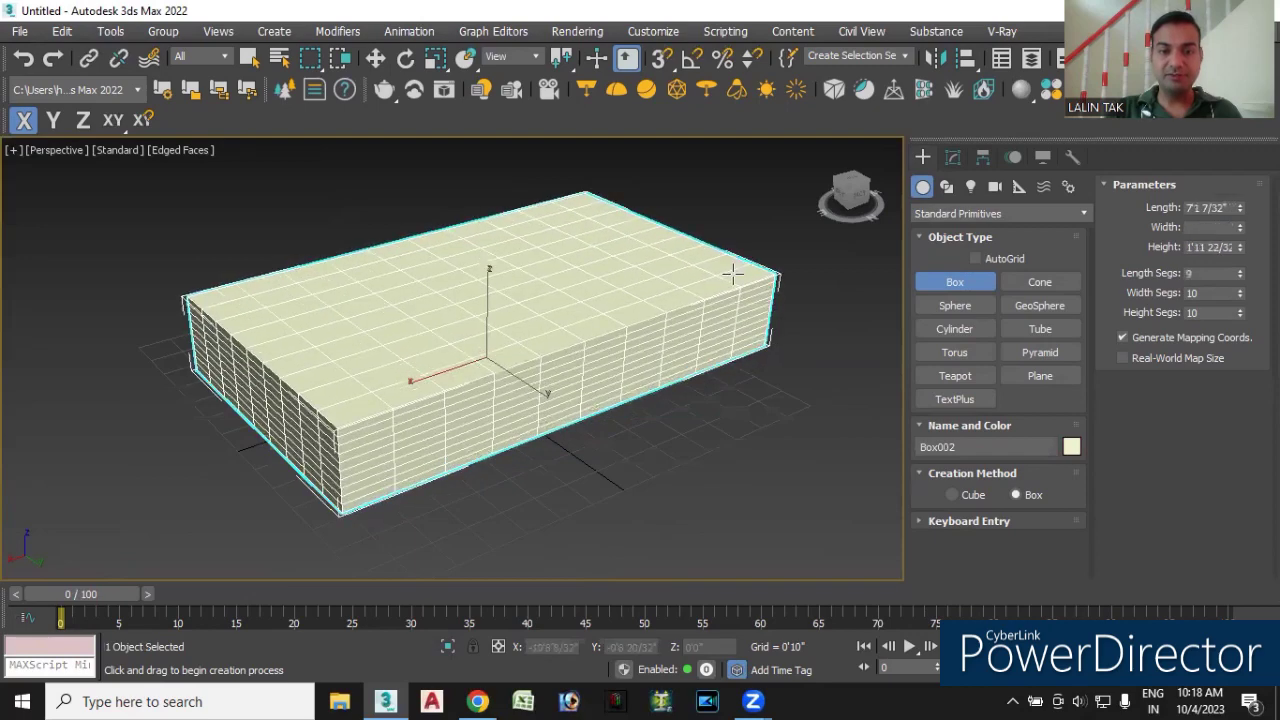
{"action": "left_click", "coordinate": [742, 296]}
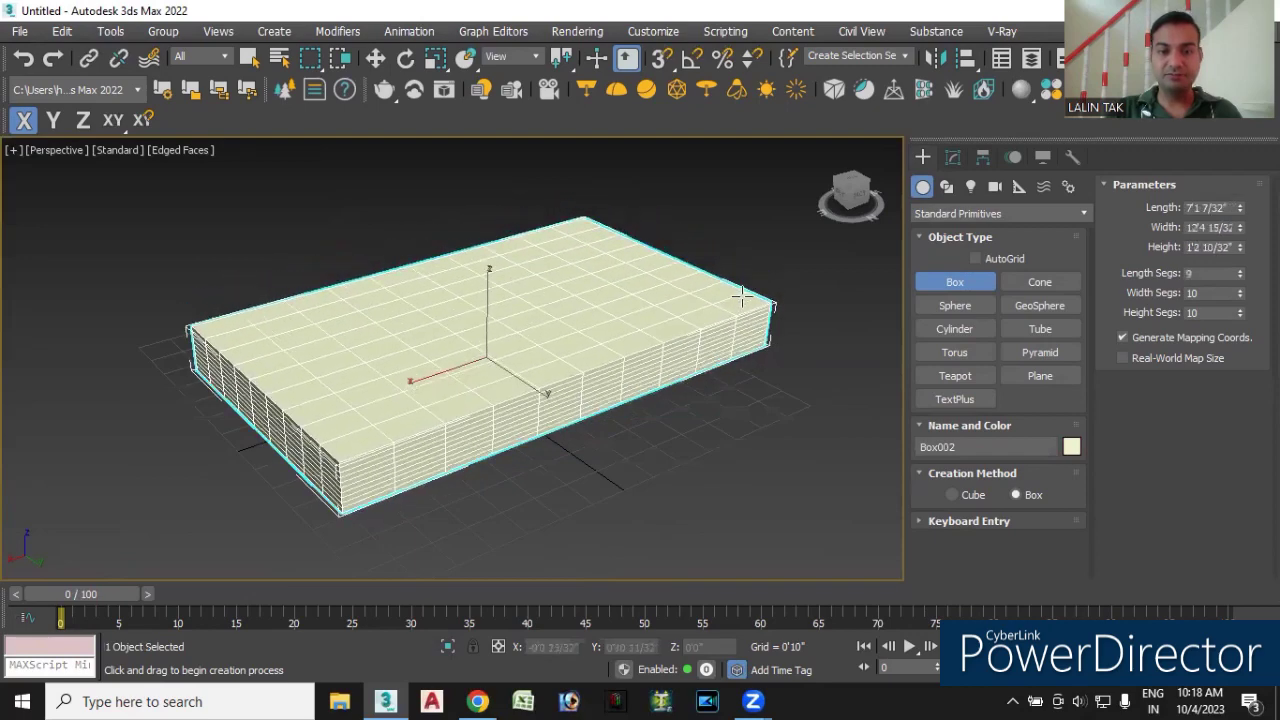
{"action": "left_click", "coordinate": [952, 157]}
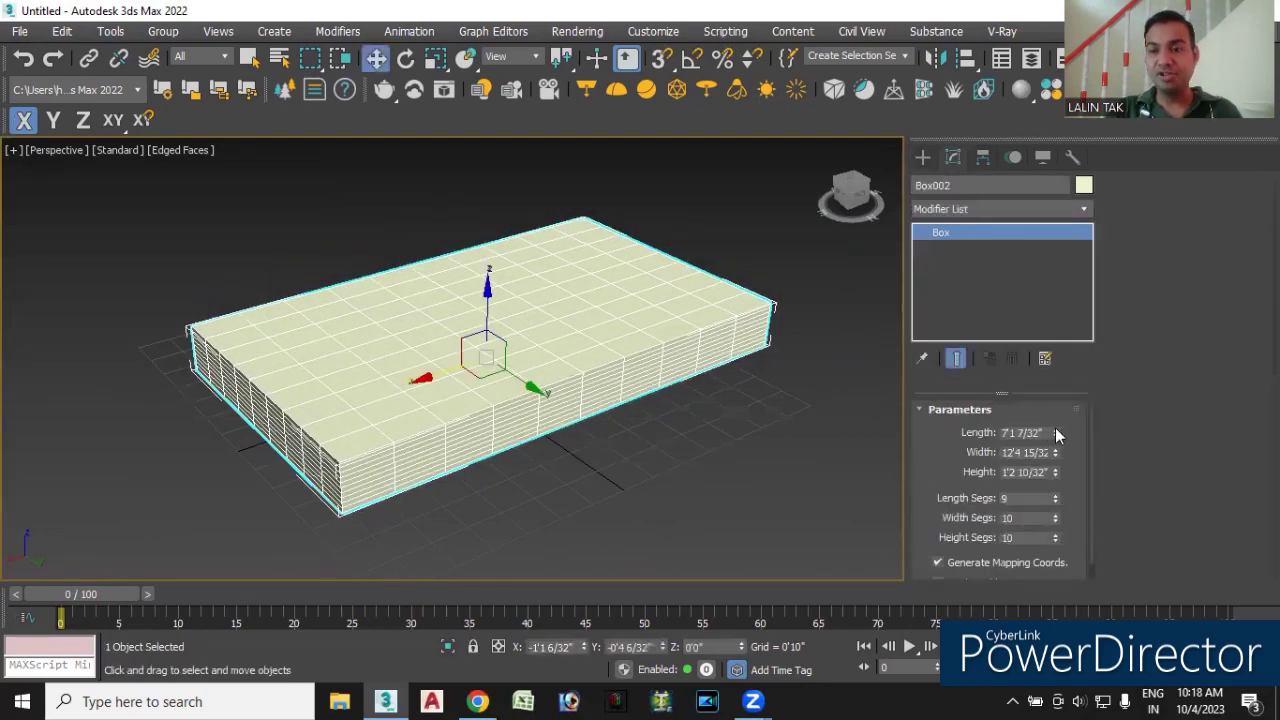
{"action": "left_click_drag", "start_coordinate": [1055, 497], "coordinate": [1057, 518]}
{"action": "right_click", "coordinate": [1056, 519]}
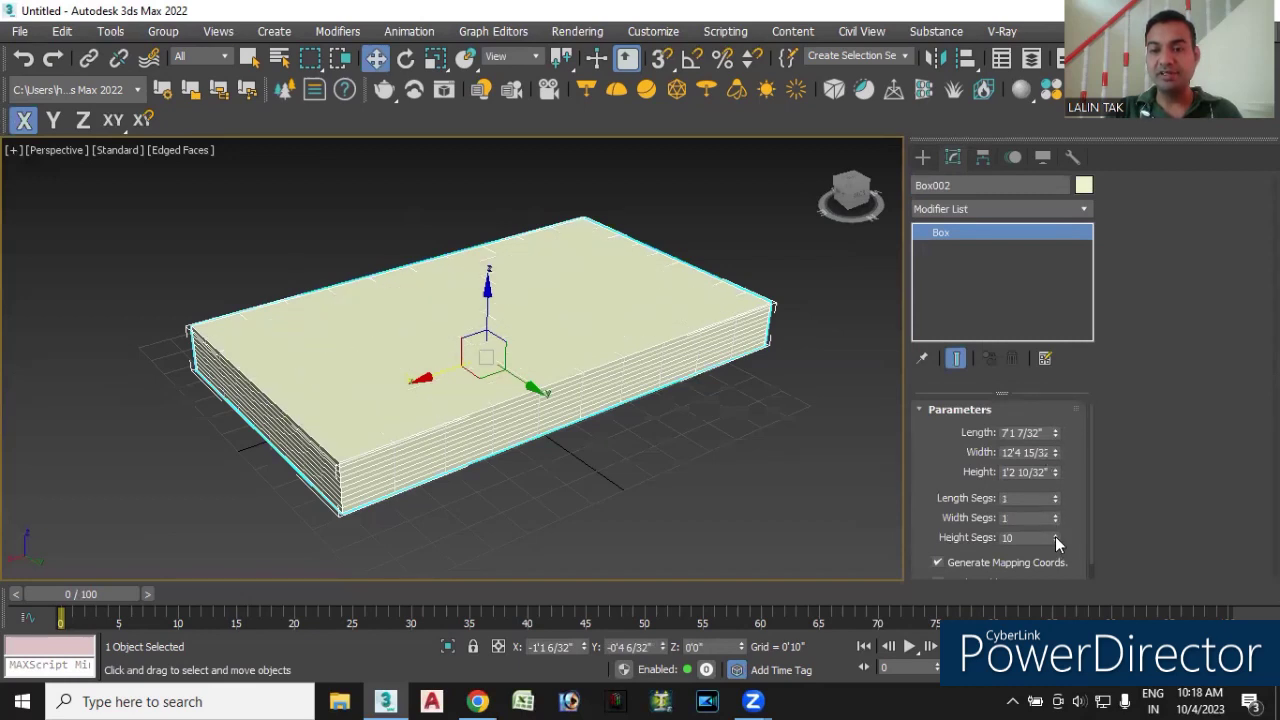
{"action": "right_click", "coordinate": [1055, 537]}
- Convert Box002 to an Editable Poly
{"action": "mouse_move", "coordinate": [626, 488]}
{"action": "middle_mouse_down", "text": "alt"}
{"action": "mouse_move", "coordinate": [652, 472]}
{"action": "mouse_move", "coordinate": [637, 487]}
{"action": "middle_mouse_up", "text": "alt"}
{"action": "right_click", "coordinate": [589, 348]}
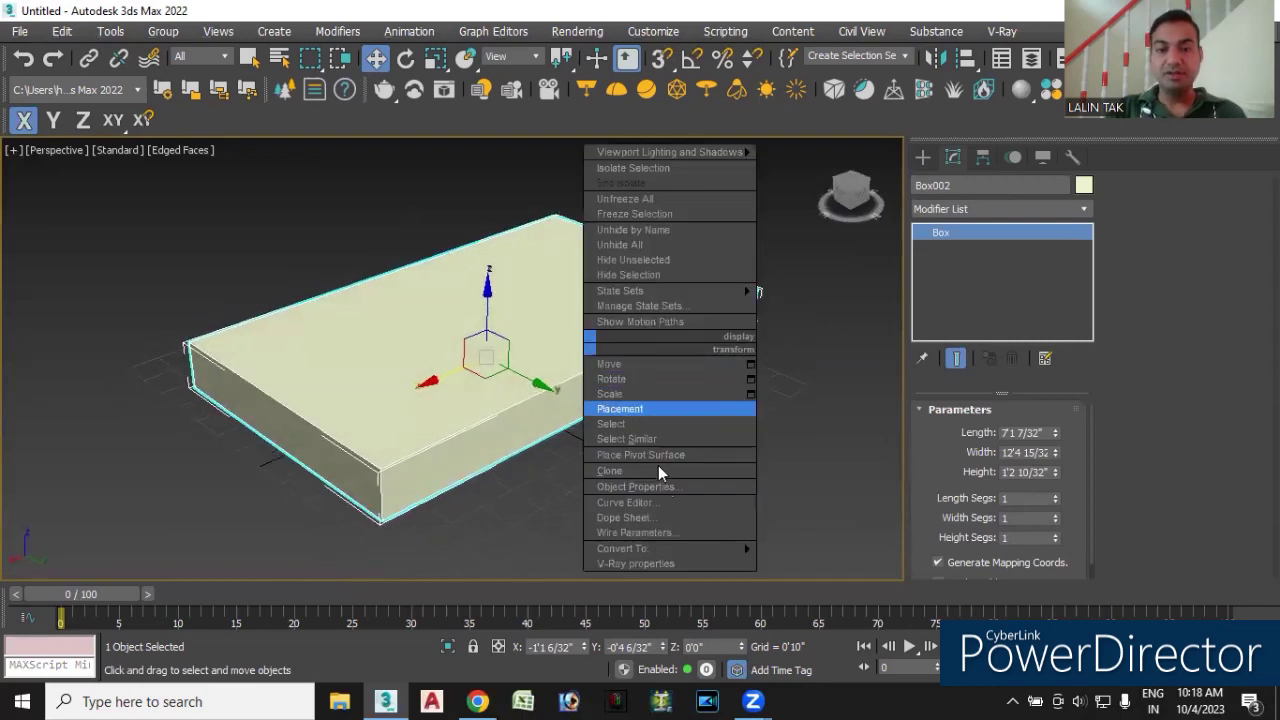
{"action": "mouse_move", "coordinate": [622, 548]}
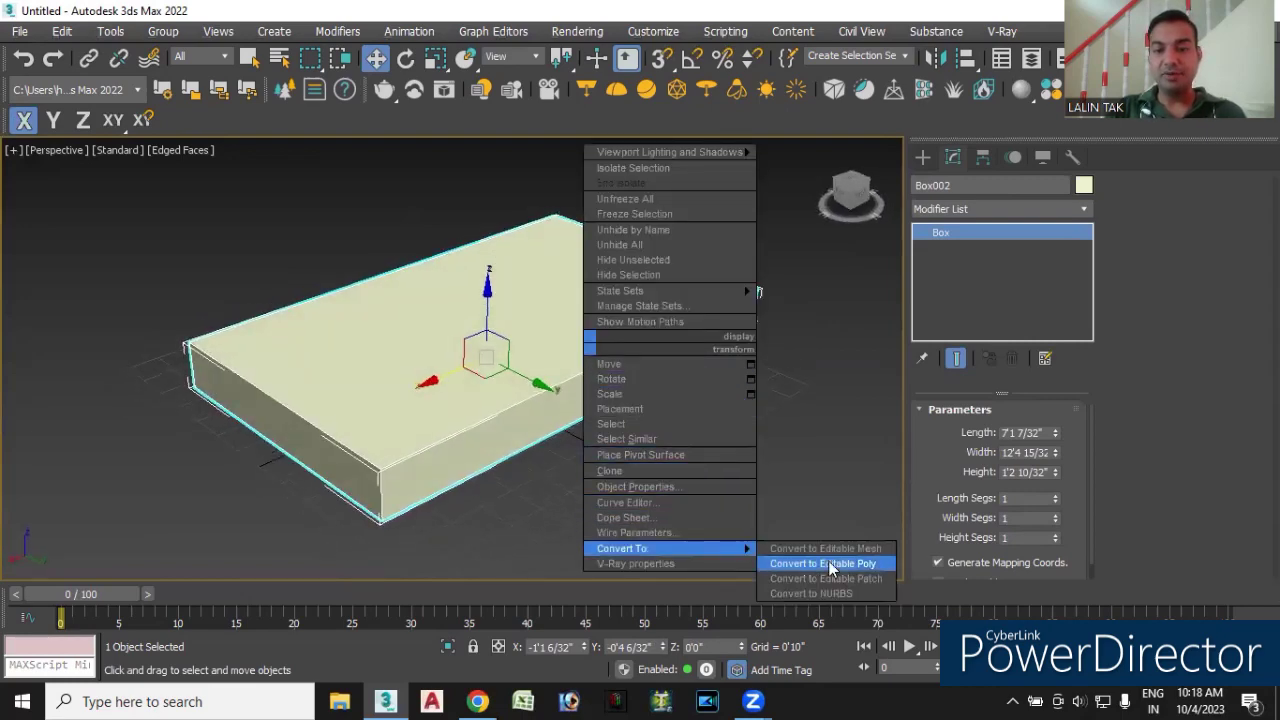
{"action": "left_click", "coordinate": [829, 564]}
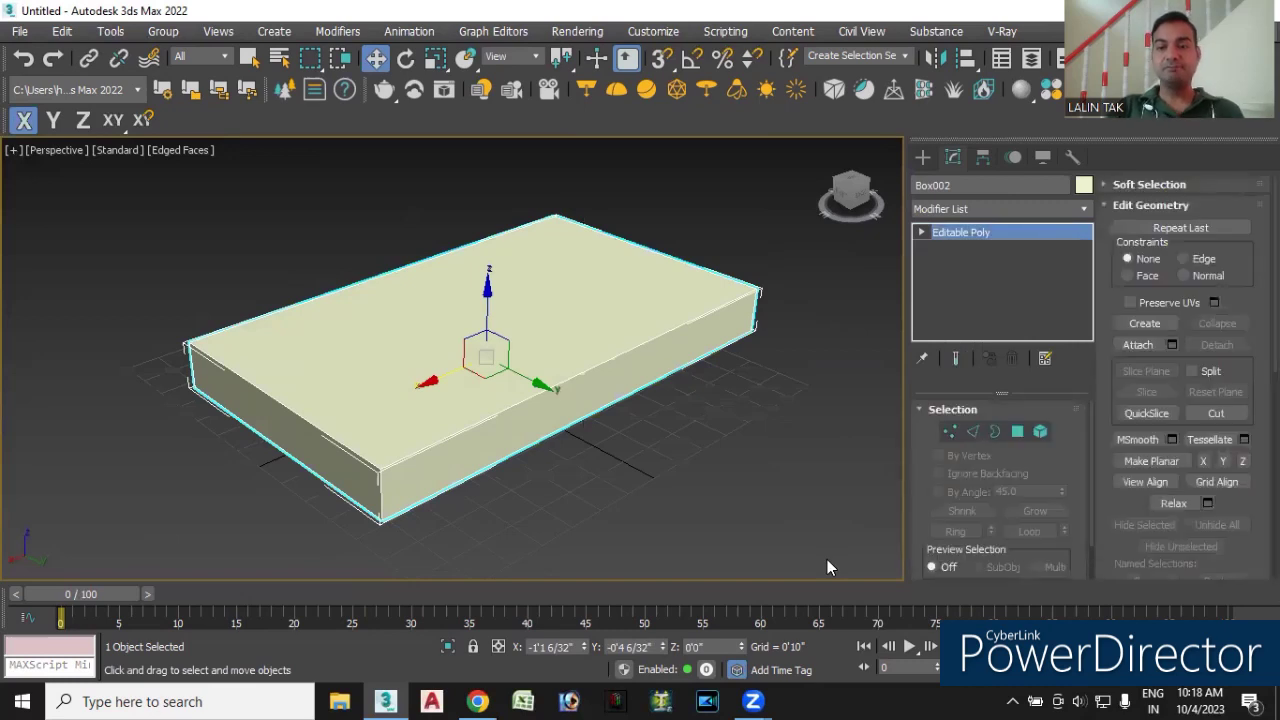
- Try sloping the box top by raising its right-corner vertices, then undo it
{"action": "left_click", "coordinate": [949, 441]}
{"action": "mouse_move", "coordinate": [710, 472]}
{"action": "middle_mouse_down", "text": "alt"}
{"action": "mouse_move", "coordinate": [647, 486]}
{"action": "mouse_move", "coordinate": [654, 502]}
{"action": "middle_mouse_up", "text": "alt"}
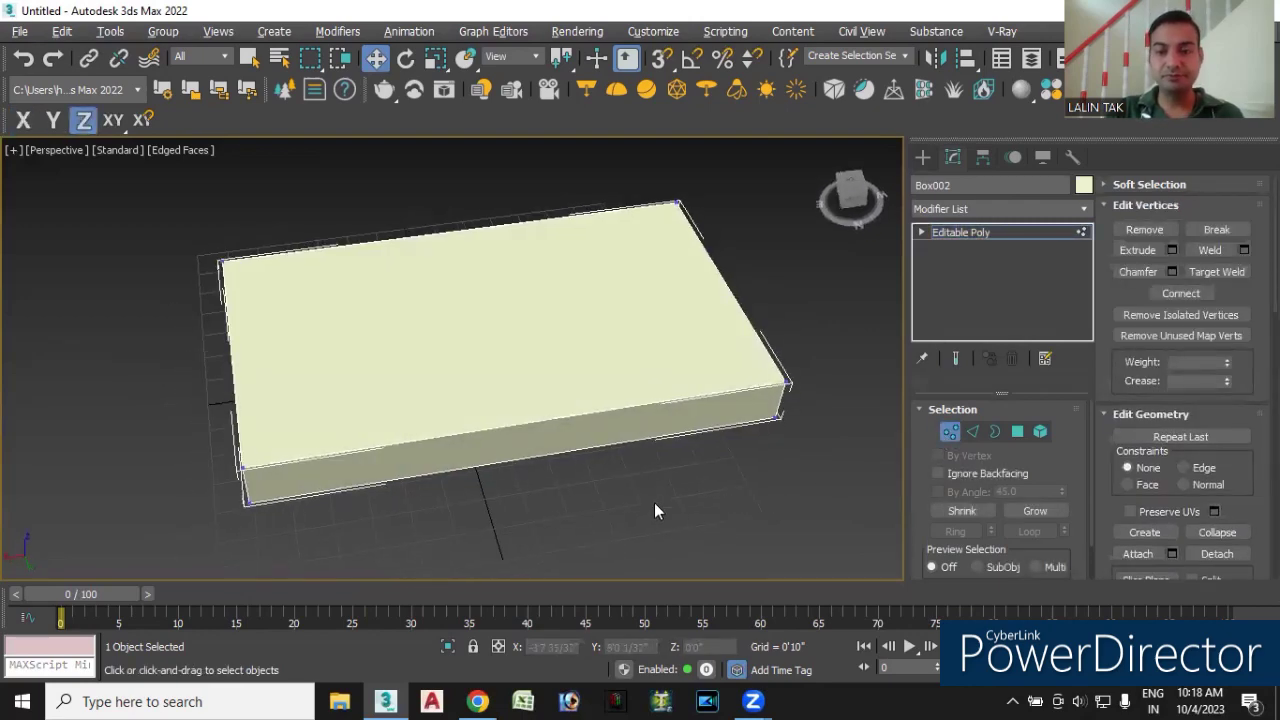
{"action": "left_click", "coordinate": [937, 472]}
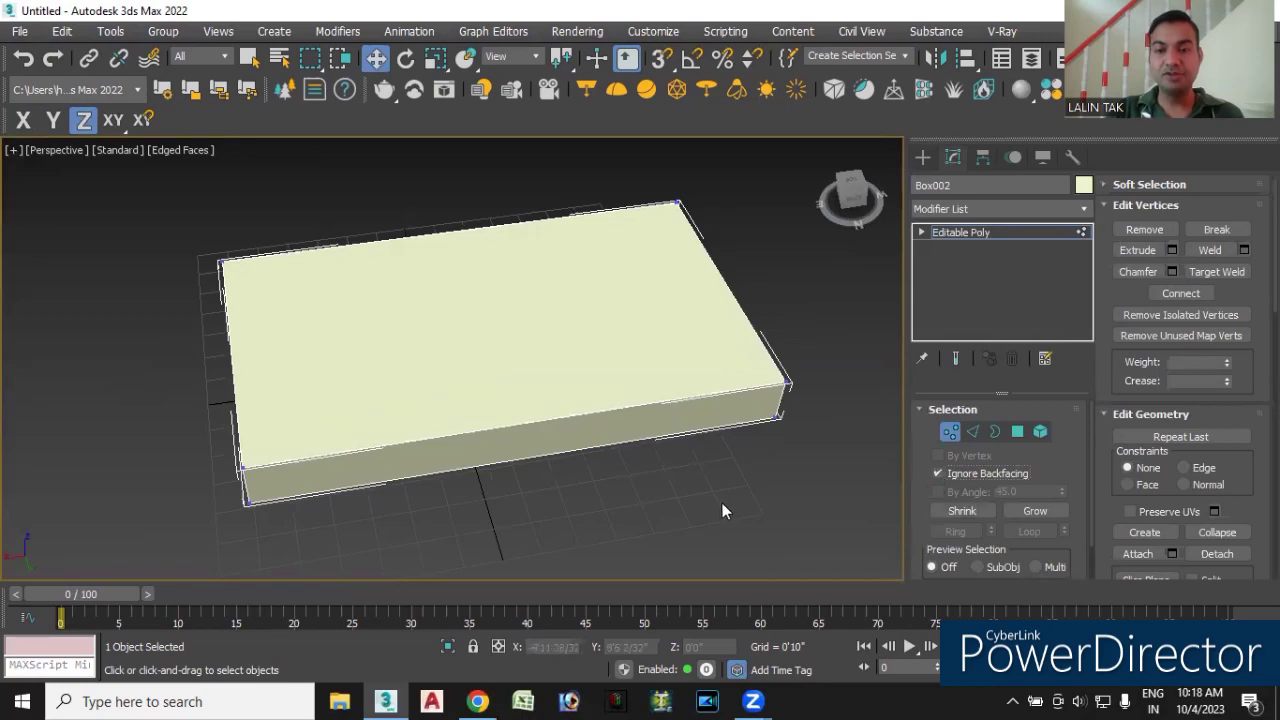
{"action": "mouse_move", "coordinate": [740, 488]}
{"action": "middle_mouse_down", "text": "alt"}
{"action": "mouse_move", "coordinate": [686, 477]}
{"action": "mouse_move", "coordinate": [709, 477]}
{"action": "middle_mouse_up", "text": "alt"}
{"action": "left_click_drag", "start_coordinate": [738, 508], "coordinate": [740, 508]}
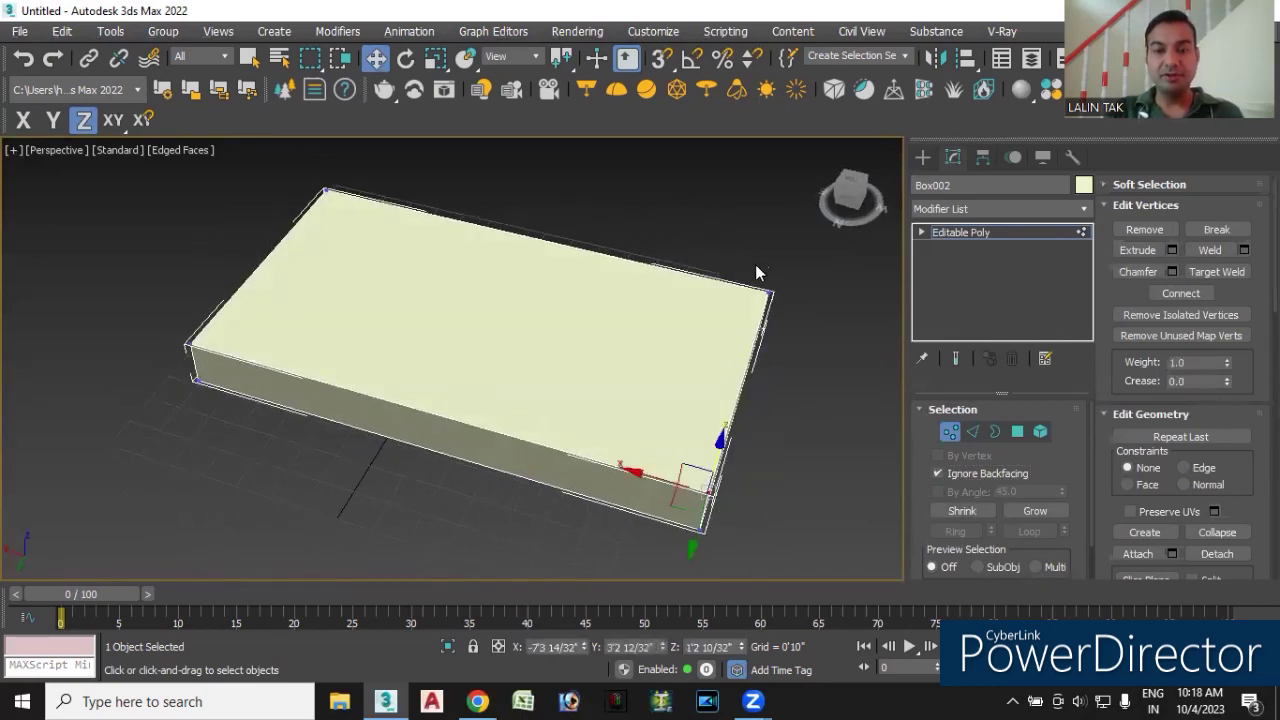
{"action": "left_click_drag", "start_coordinate": [801, 318], "coordinate": [801, 320], "text": "ctrl"}
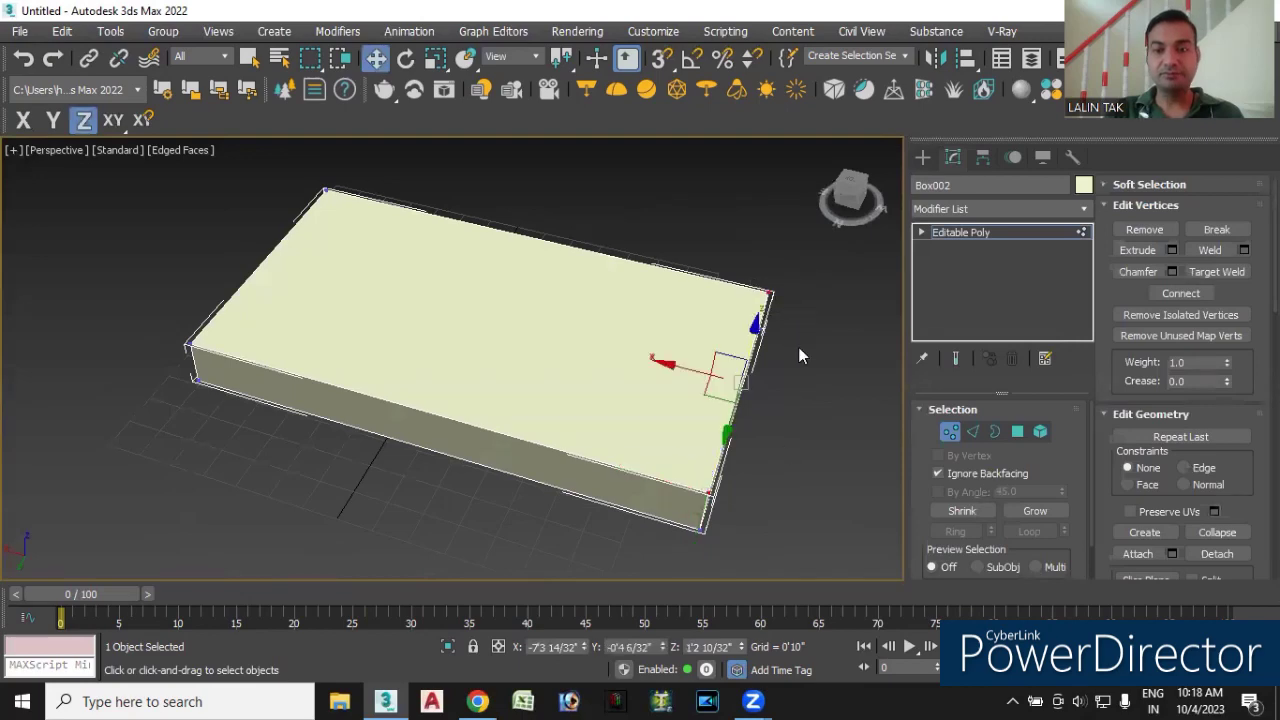
{"action": "middle_click_drag", "start_coordinate": [768, 508], "coordinate": [748, 312], "text": "alt"}
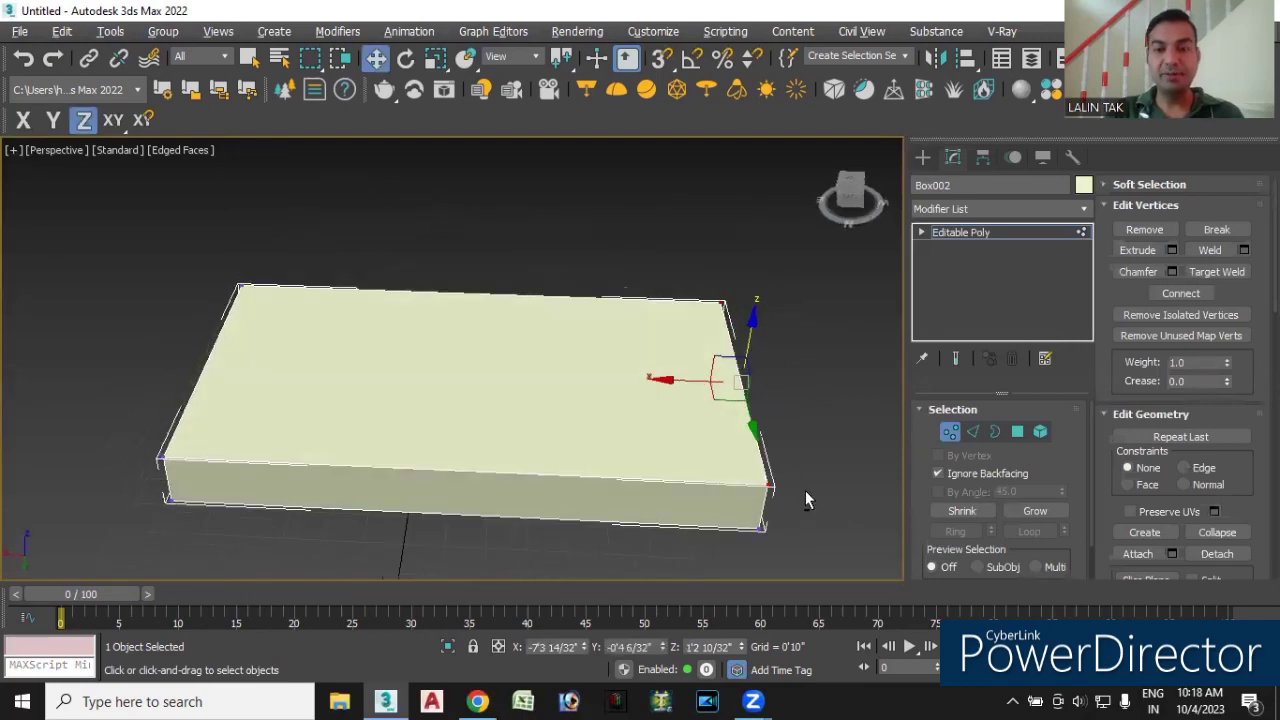
{"action": "mouse_move", "coordinate": [749, 315]}
{"action": "left_mouse_down"}
{"action": "mouse_move", "coordinate": [766, 229]}
{"action": "mouse_move", "coordinate": [760, 171]}
{"action": "left_mouse_up"}
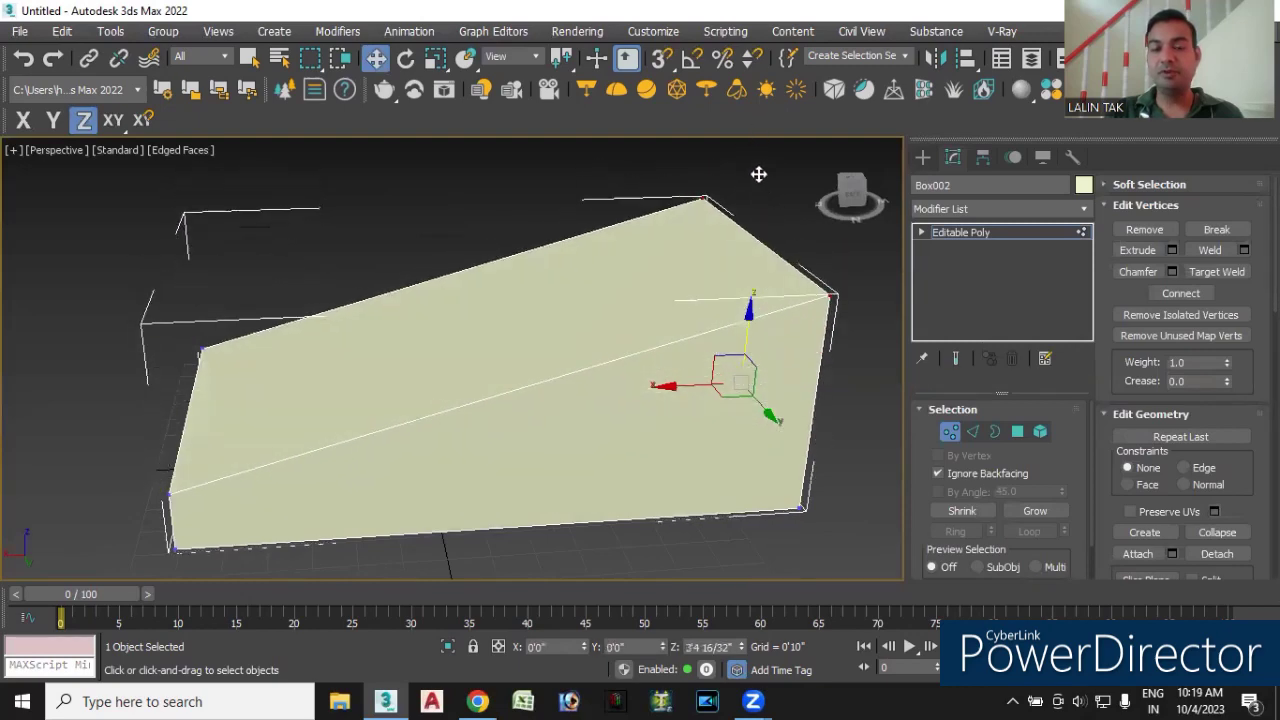
{"action": "mouse_move", "coordinate": [767, 467]}
{"action": "middle_mouse_down", "text": "alt"}
{"action": "mouse_move", "coordinate": [671, 422]}
{"action": "mouse_move", "coordinate": [672, 462]}
{"action": "mouse_move", "coordinate": [545, 321]}
{"action": "middle_mouse_up", "text": "alt"}
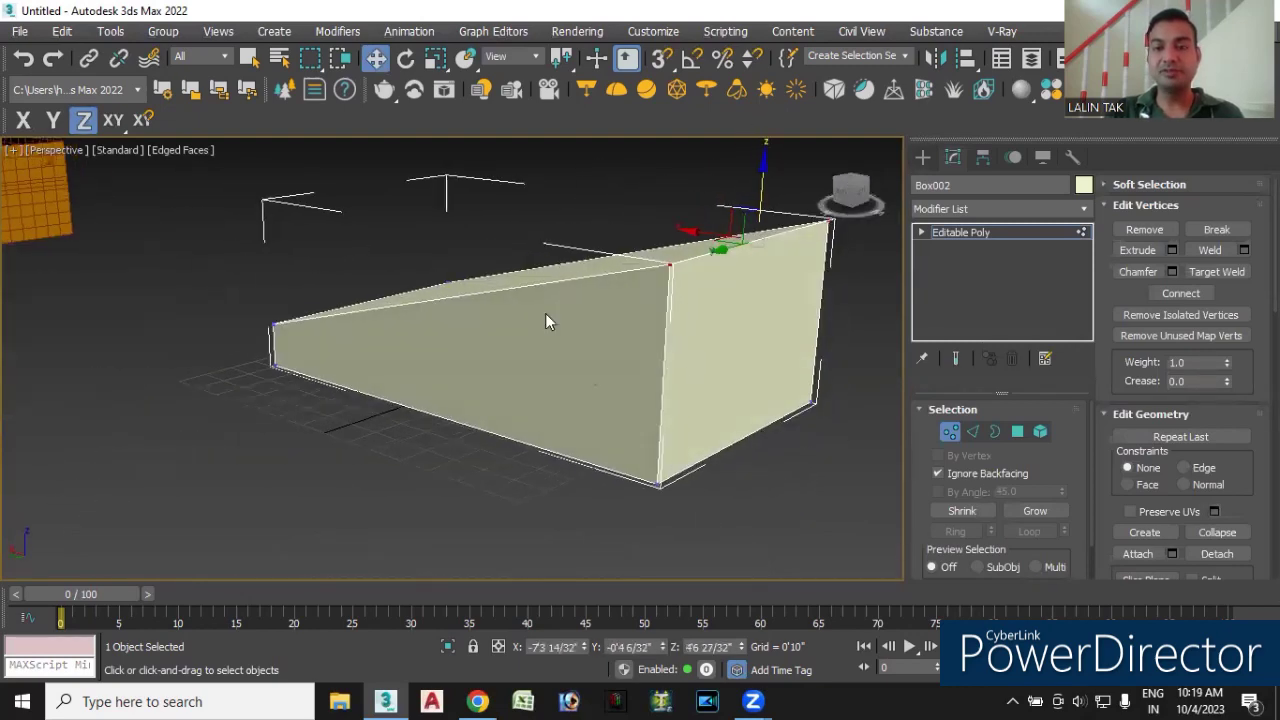
{"action": "mouse_move", "coordinate": [596, 372]}
{"action": "middle_mouse_down", "text": "alt"}
{"action": "mouse_move", "coordinate": [586, 391]}
{"action": "mouse_move", "coordinate": [727, 341]}
{"action": "middle_mouse_up", "text": "alt"}
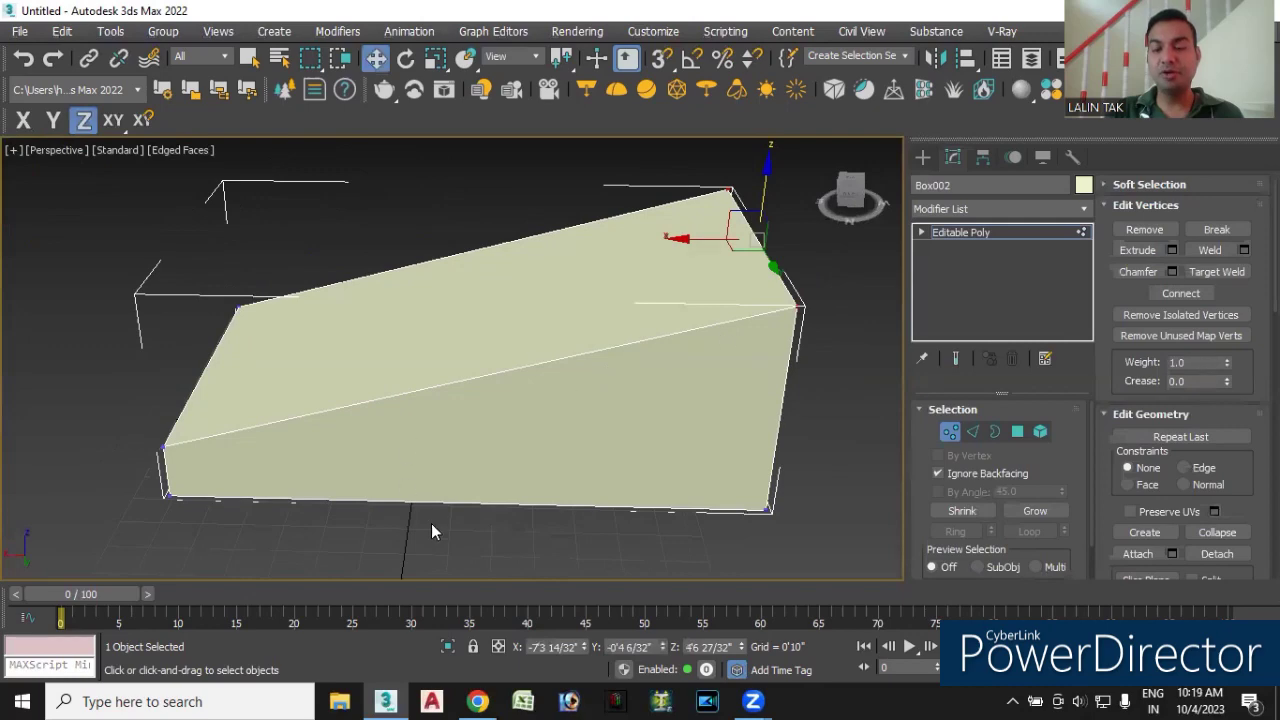
{"action": "mouse_move", "coordinate": [622, 514]}
{"action": "middle_mouse_down", "text": "alt"}
{"action": "mouse_move", "coordinate": [603, 477]}
{"action": "mouse_move", "coordinate": [563, 483]}
{"action": "mouse_move", "coordinate": [575, 515]}
{"action": "mouse_move", "coordinate": [615, 499]}
{"action": "middle_mouse_up", "text": "alt"}
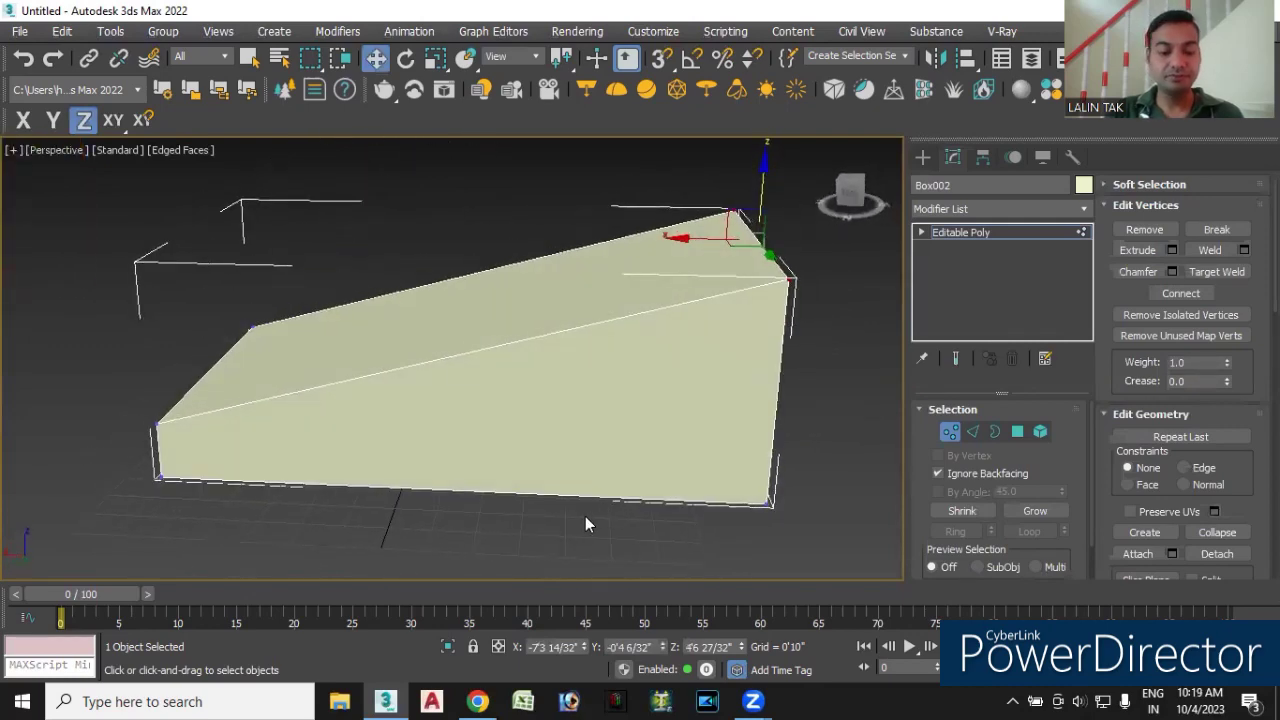
{"action": "key", "text": "ctrl+z"}
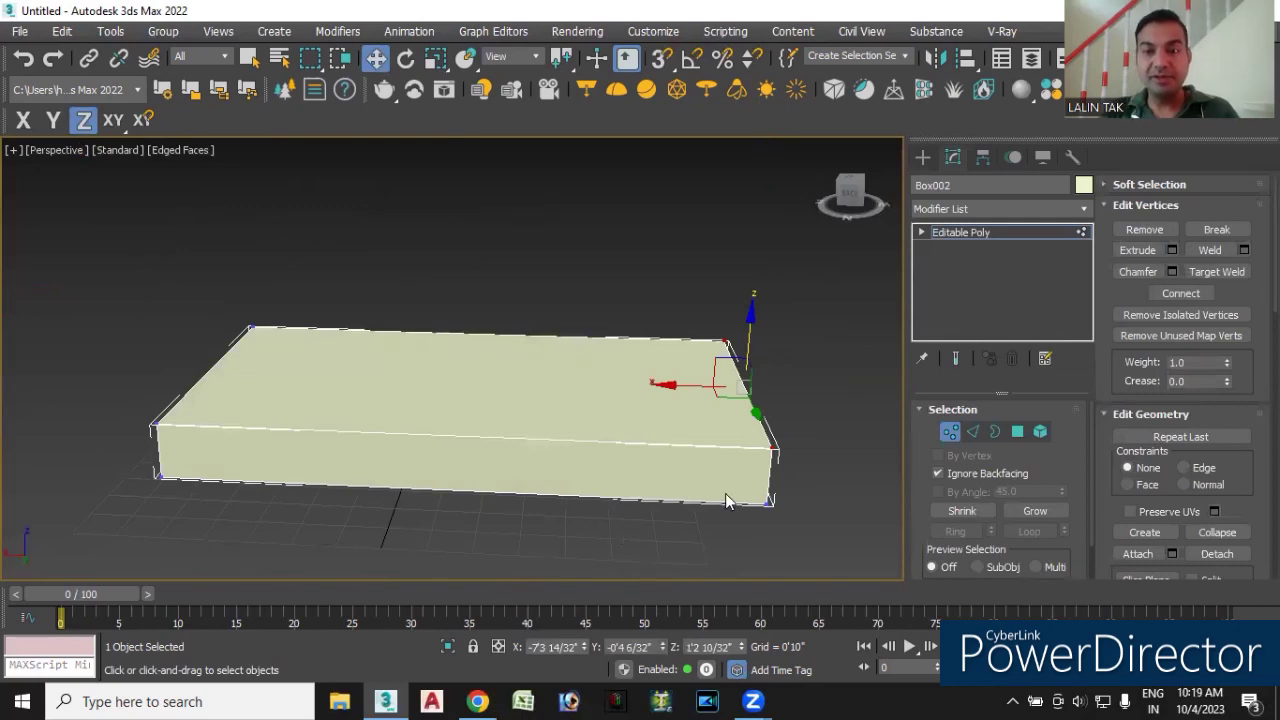
- Select the box's left-side vertices in Top view
{"action": "key", "text": "t"}
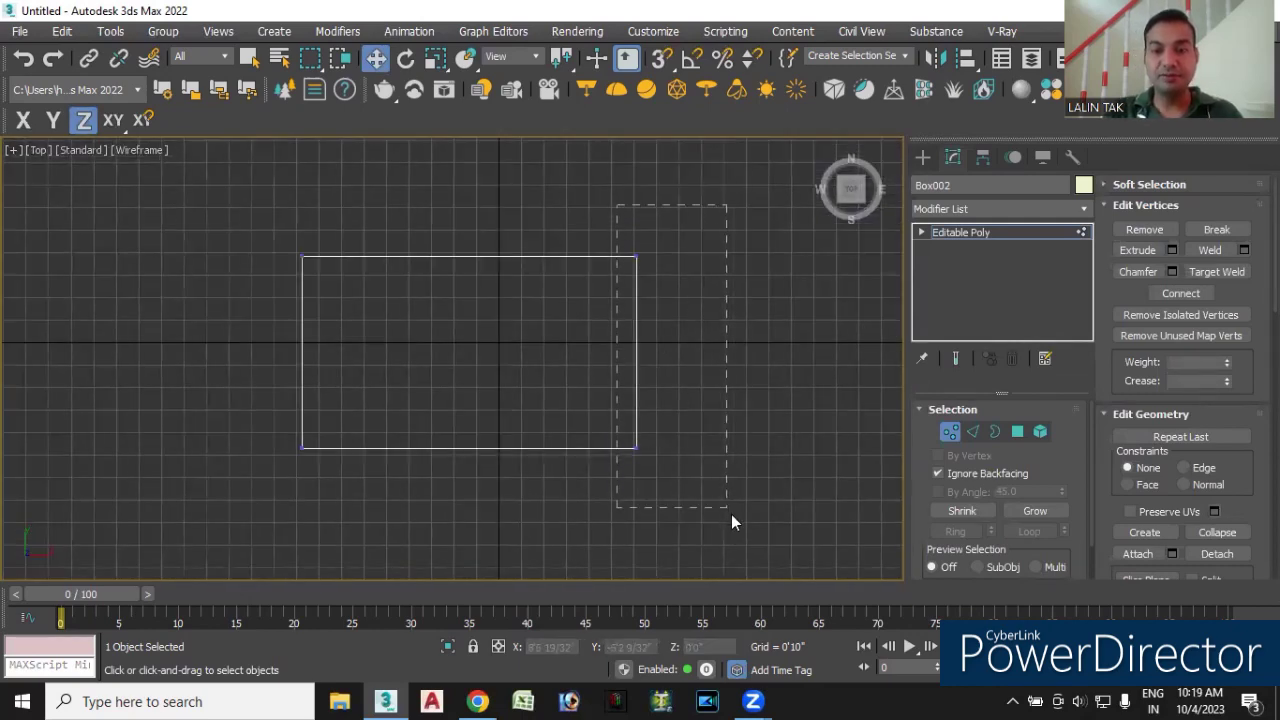
{"action": "left_click_drag", "start_coordinate": [731, 514], "coordinate": [733, 517]}
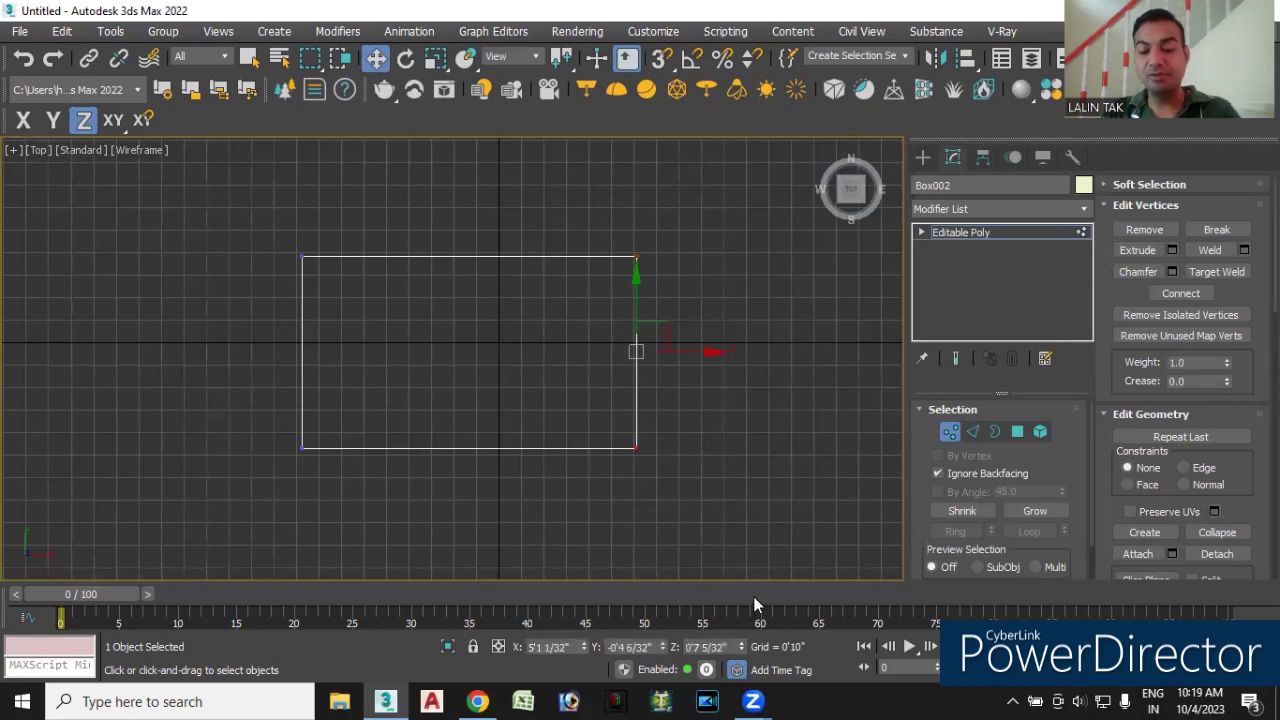
{"action": "key", "text": "p"}
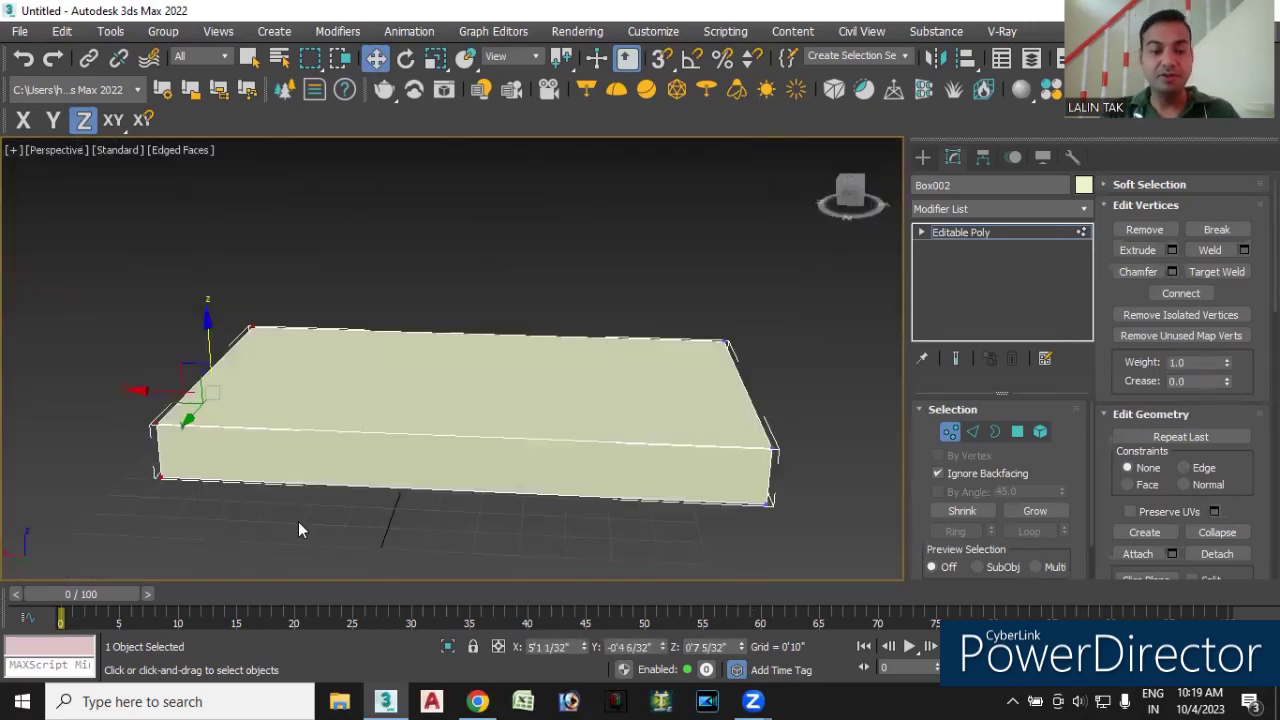
{"action": "mouse_move", "coordinate": [283, 528]}
{"action": "middle_mouse_down", "text": "alt"}
{"action": "mouse_move", "coordinate": [429, 517]}
{"action": "mouse_move", "coordinate": [43, 334]}
{"action": "middle_mouse_up", "text": "alt"}
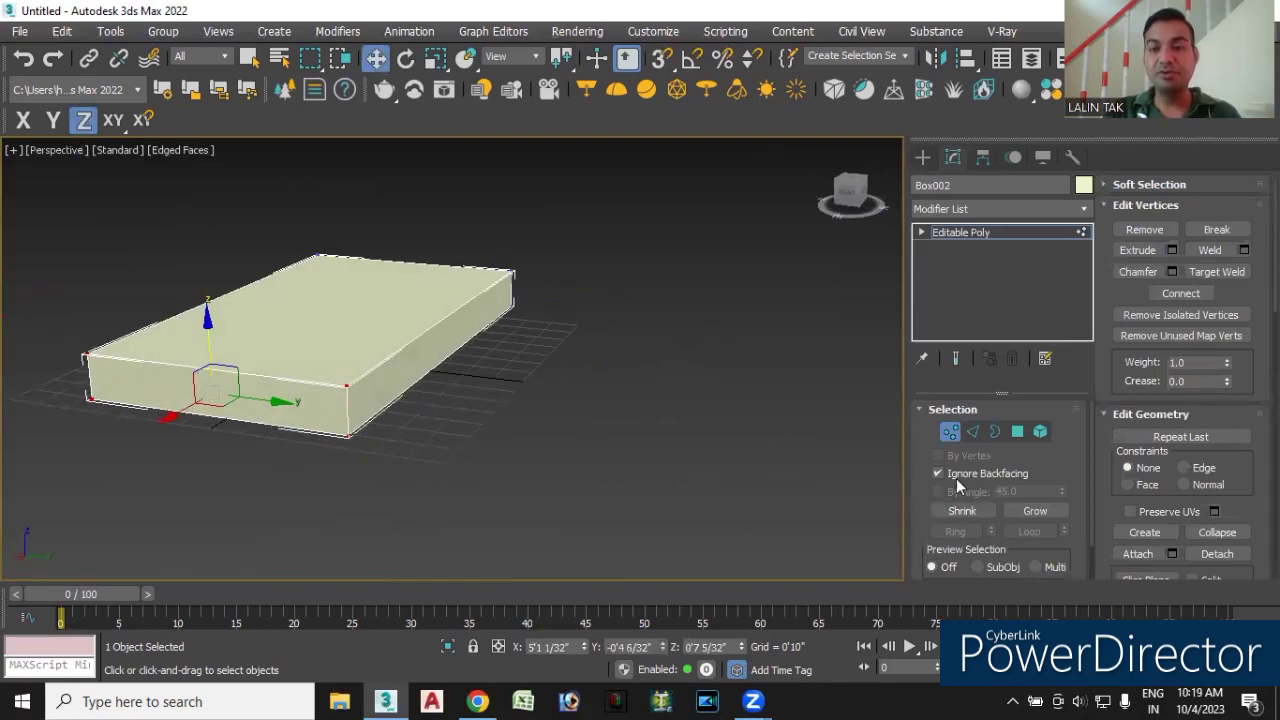
{"action": "mouse_move", "coordinate": [362, 490]}
{"action": "middle_mouse_down", "text": "alt"}
{"action": "mouse_move", "coordinate": [402, 481]}
{"action": "mouse_move", "coordinate": [377, 513]}
{"action": "middle_mouse_up", "text": "alt"}
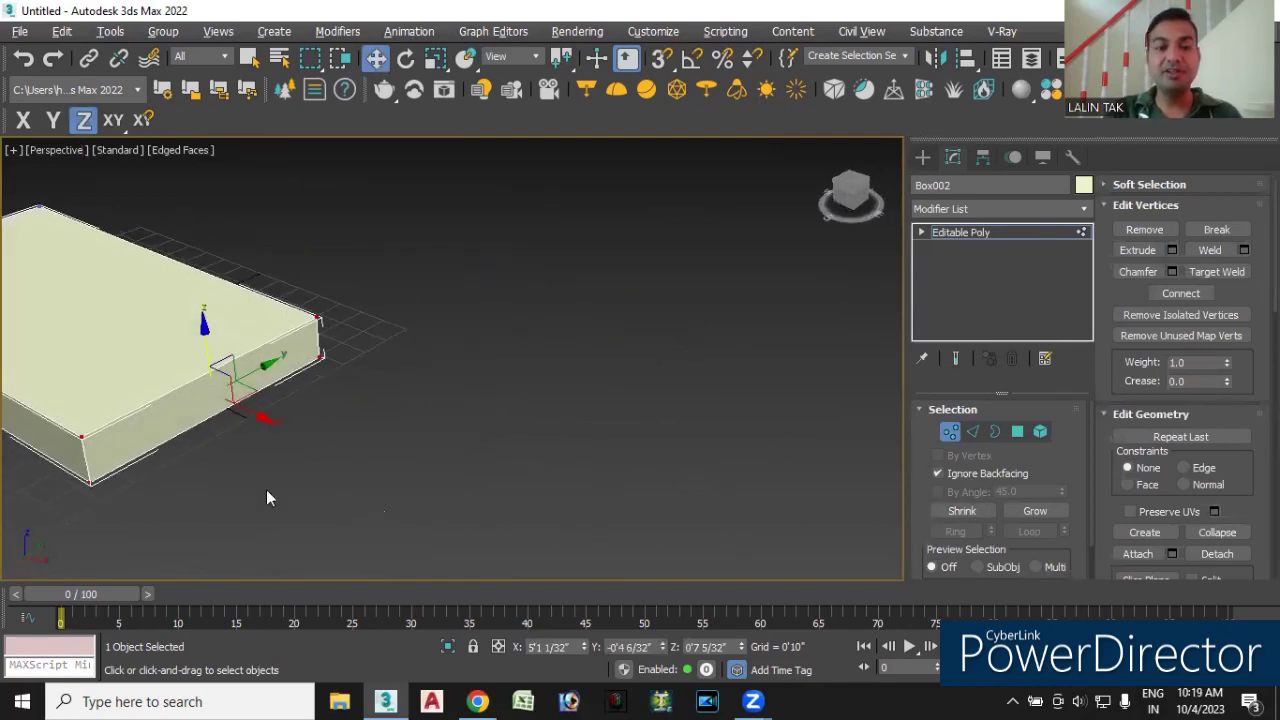
{"action": "middle_click_drag", "start_coordinate": [184, 473], "coordinate": [337, 486], "text": "alt"}
{"action": "key", "text": "t"}
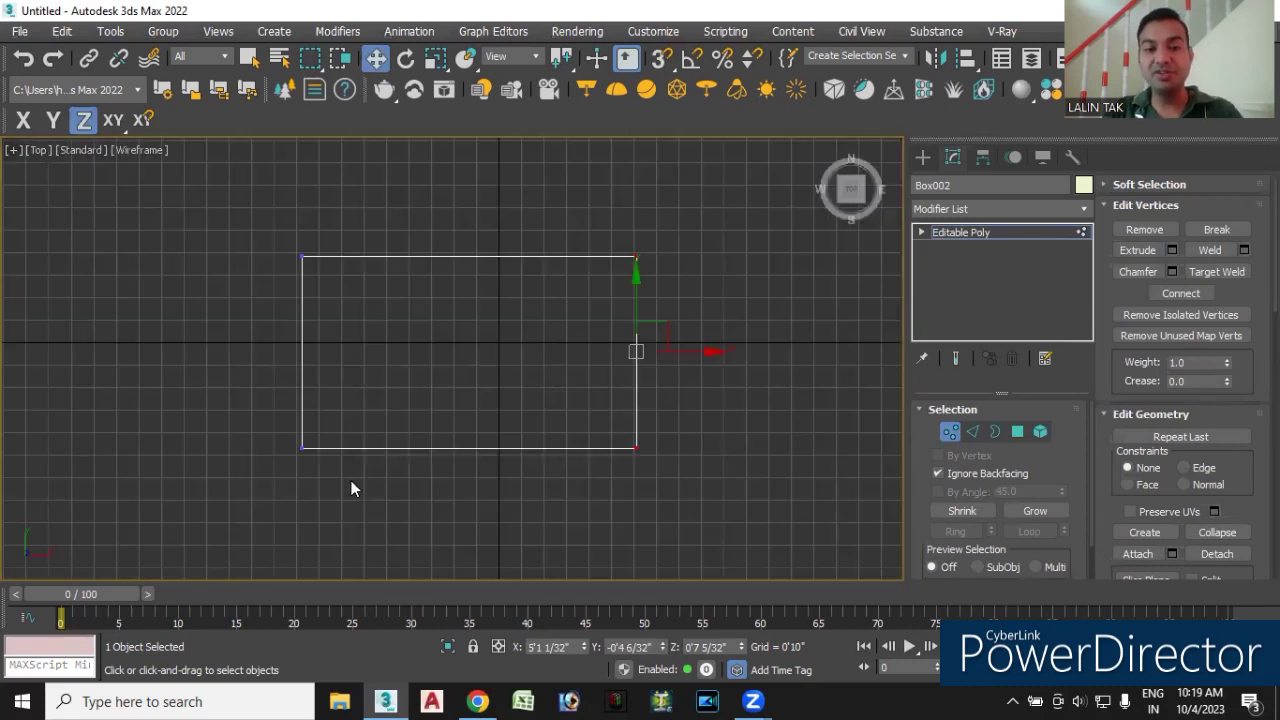
{"action": "left_click_drag", "start_coordinate": [267, 233], "coordinate": [386, 532]}
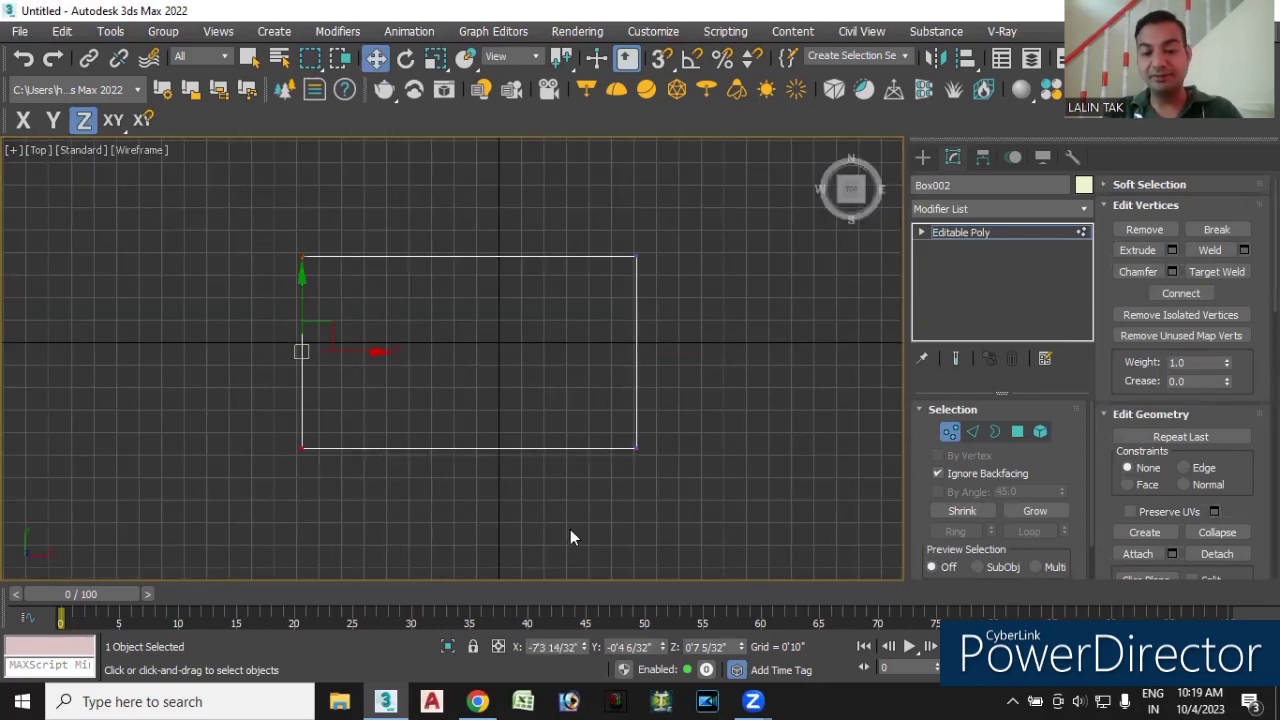
{"action": "key", "text": "p"}
{"action": "mouse_move", "coordinate": [560, 534]}
{"action": "middle_mouse_down"}
{"action": "mouse_move", "coordinate": [454, 456]}
{"action": "mouse_move", "coordinate": [650, 440]}
{"action": "middle_mouse_up"}
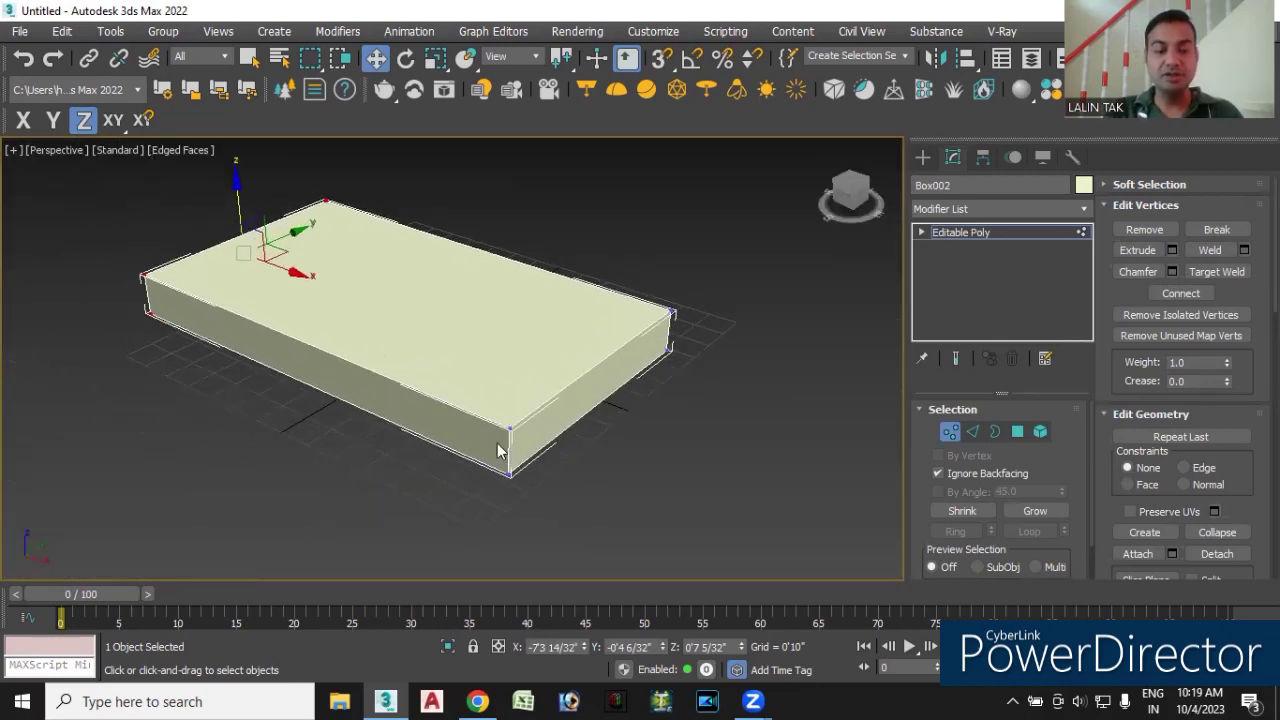
- Move the left vertices inward along X about 1'8" to shorten the box
{"action": "key", "text": "F5"}
{"action": "mouse_move", "coordinate": [365, 307]}
{"action": "left_mouse_down"}
{"action": "mouse_move", "coordinate": [286, 277]}
{"action": "mouse_move", "coordinate": [331, 306]}
{"action": "left_mouse_up"}
{"action": "mouse_move", "coordinate": [266, 447]}
{"action": "middle_mouse_down", "text": "alt"}
{"action": "mouse_move", "coordinate": [383, 443]}
{"action": "mouse_move", "coordinate": [363, 443]}
{"action": "mouse_move", "coordinate": [360, 386]}
{"action": "mouse_move", "coordinate": [380, 451]}
{"action": "middle_mouse_up", "text": "alt"}
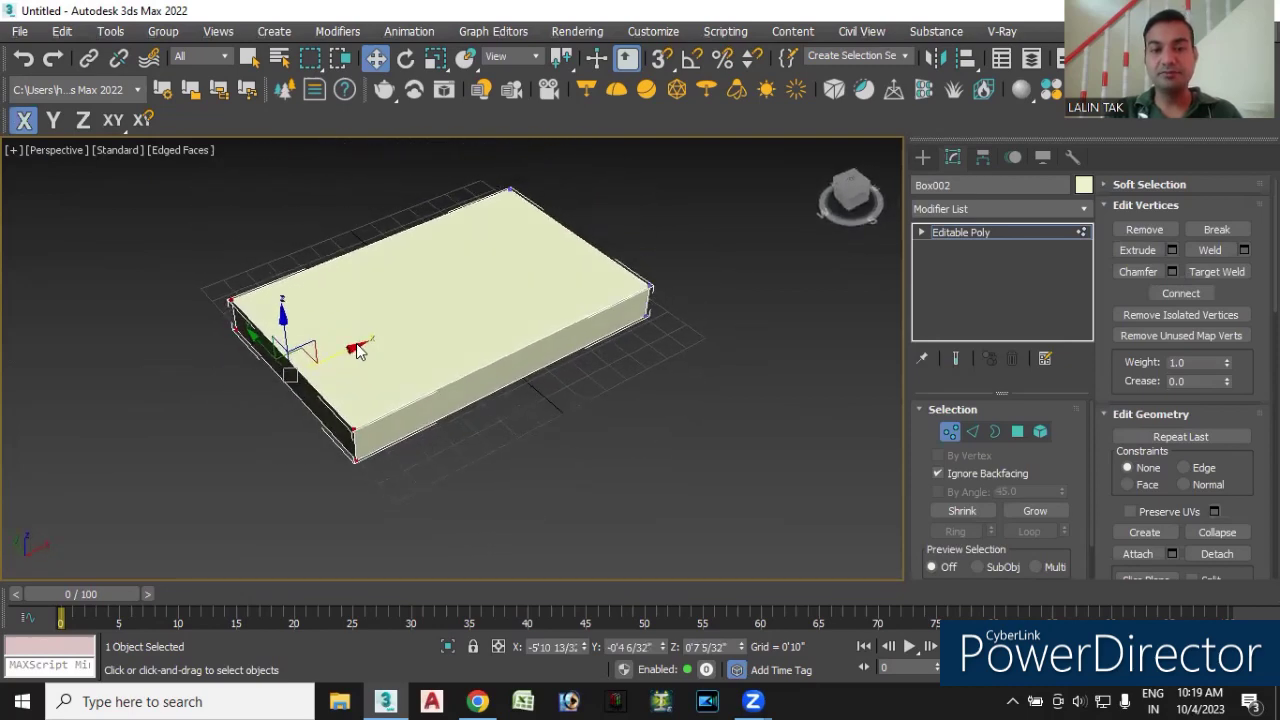
{"action": "mouse_move", "coordinate": [413, 510]}
{"action": "middle_mouse_down", "text": "alt"}
{"action": "mouse_move", "coordinate": [430, 484]}
{"action": "mouse_move", "coordinate": [351, 345]}
{"action": "middle_mouse_up", "text": "alt"}
{"action": "left_click_drag", "start_coordinate": [351, 345], "coordinate": [400, 318]}
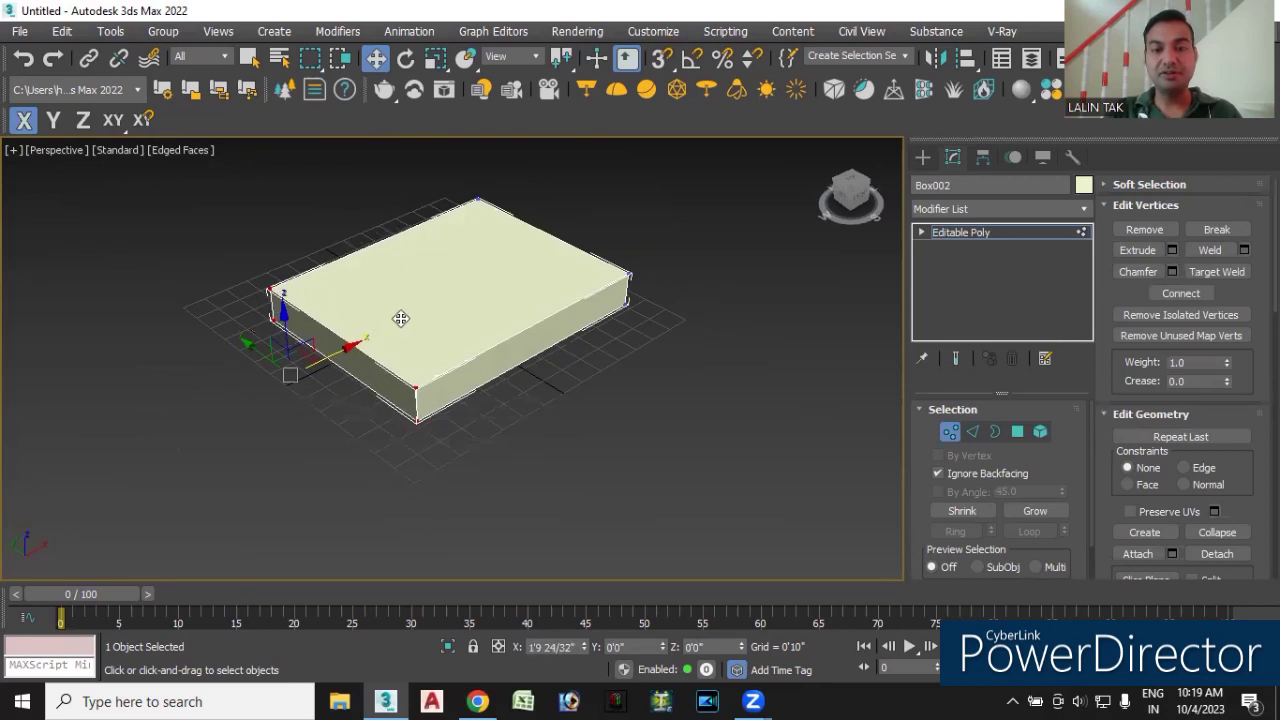
{"action": "left_click", "coordinate": [493, 463]}
{"action": "middle_click_drag", "start_coordinate": [493, 463], "coordinate": [476, 510], "text": "alt"}
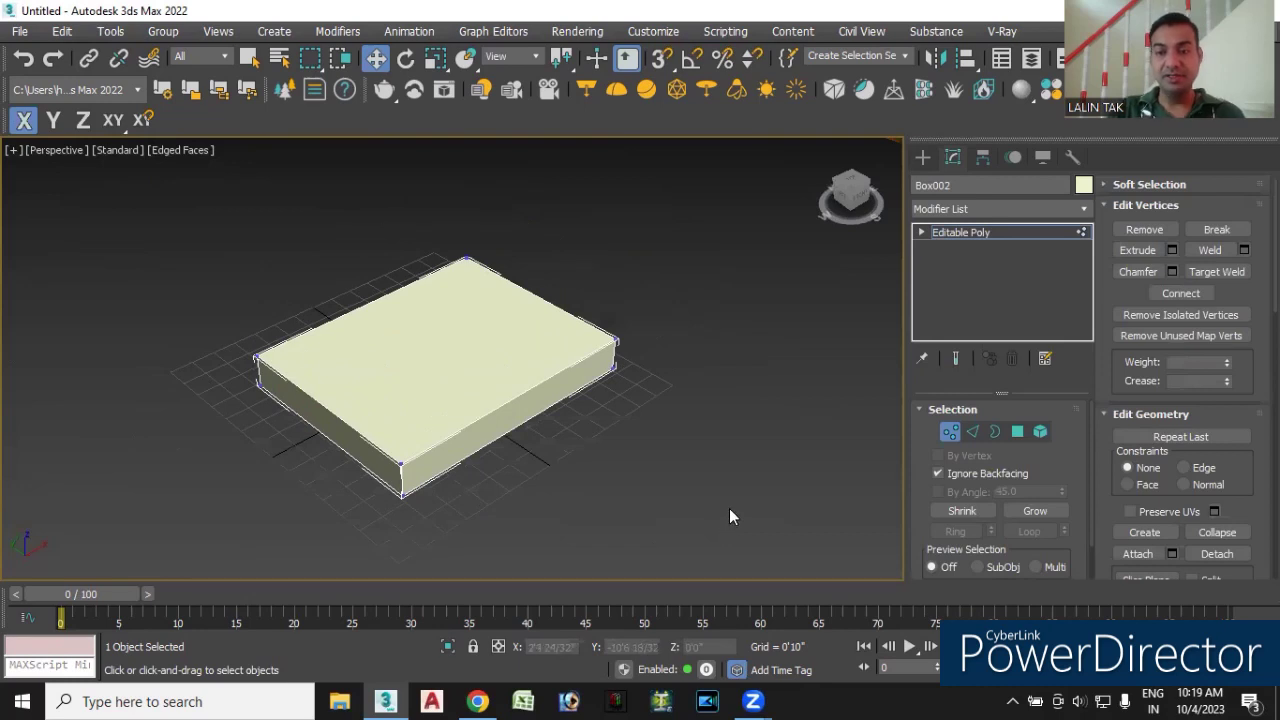
{"action": "middle_click_drag", "start_coordinate": [720, 488], "coordinate": [654, 491]}
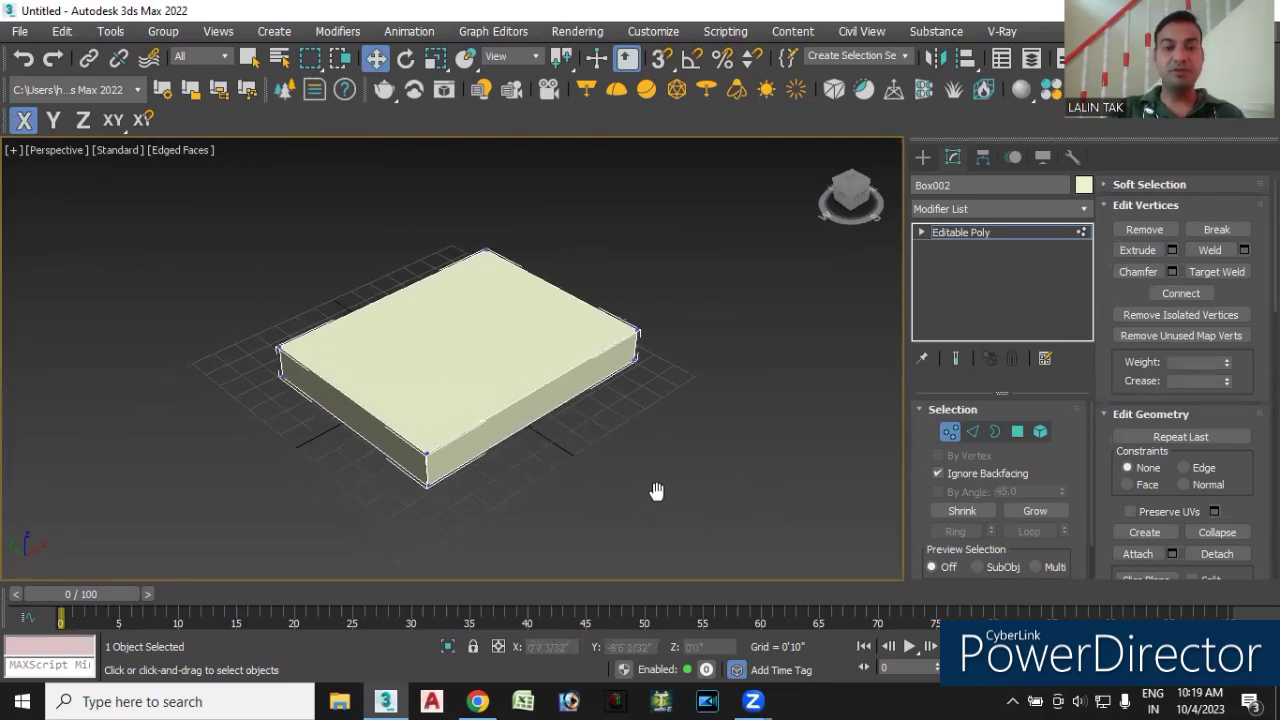
{"action": "scroll", "coordinate": [557, 415], "scroll_direction": "up", "scroll_amount": 2}
{"action": "scroll", "coordinate": [551, 420], "scroll_direction": "up", "scroll_amount": 2}
{"action": "scroll", "coordinate": [586, 466], "scroll_direction": "up", "scroll_amount": 1}
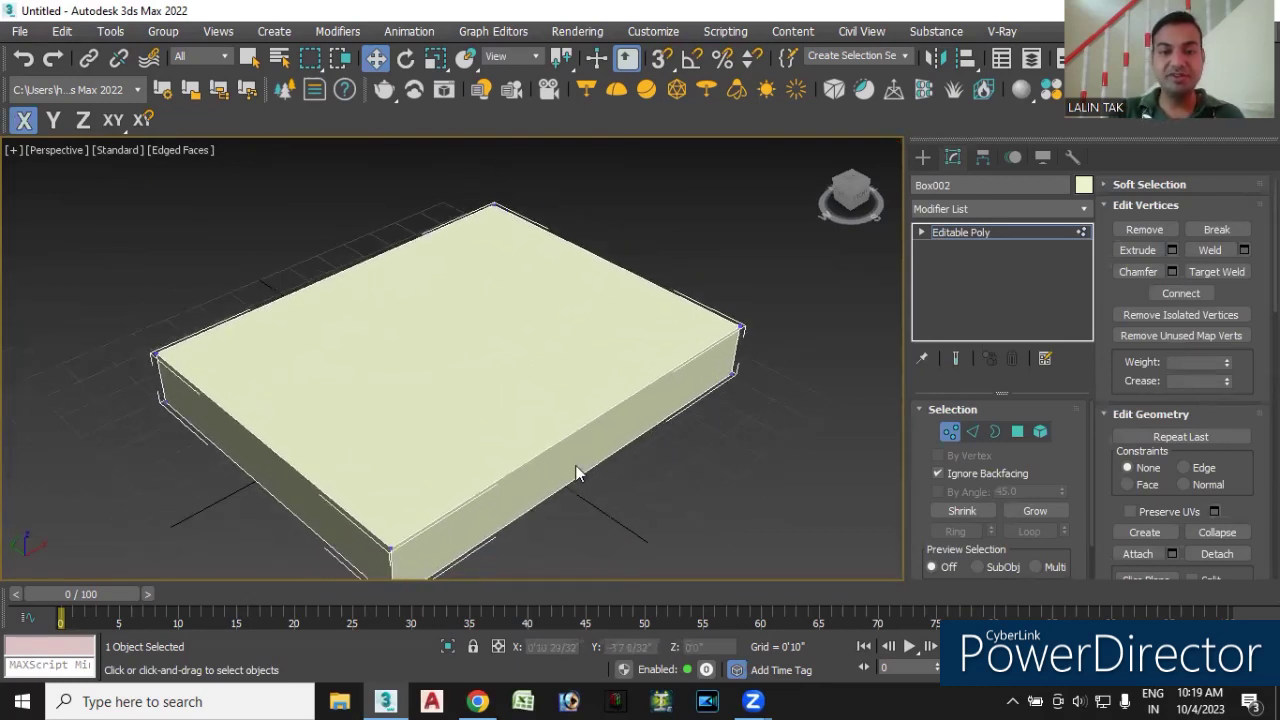
{"action": "left_click", "coordinate": [973, 430]}
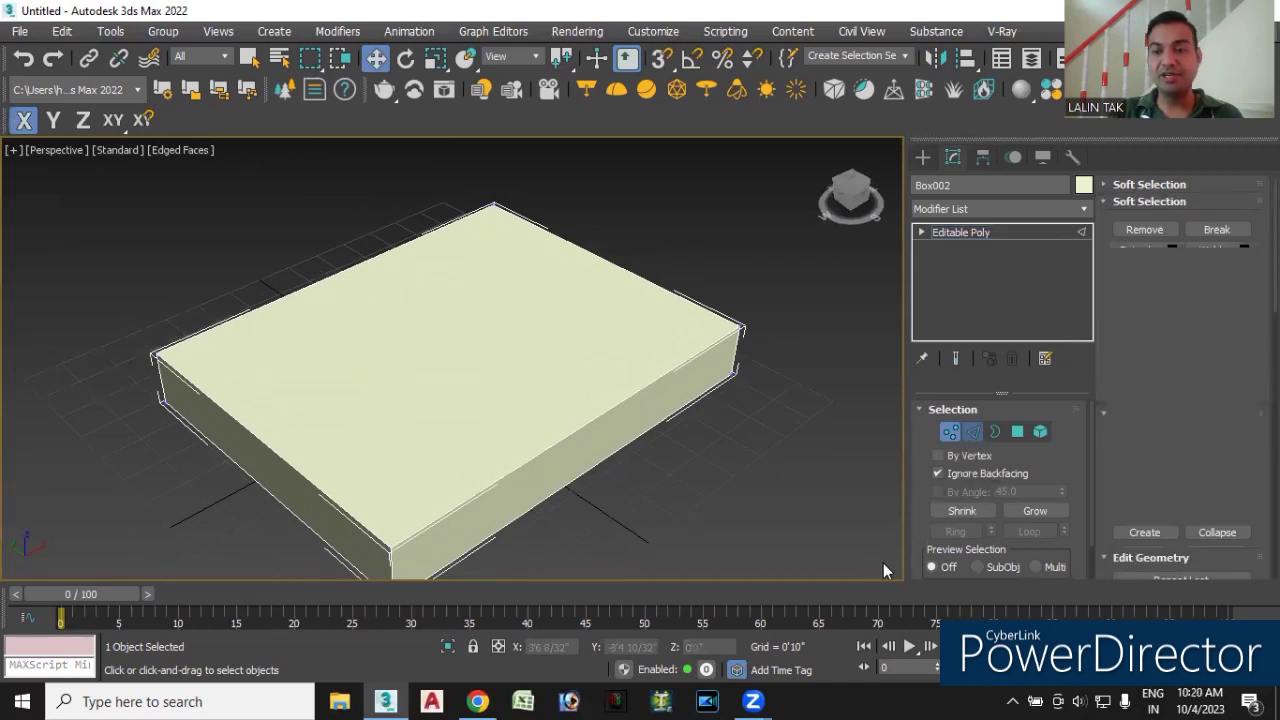
- Connect two opposite top edges and slide the new edge along Y toward the back
{"action": "left_click", "coordinate": [243, 427]}
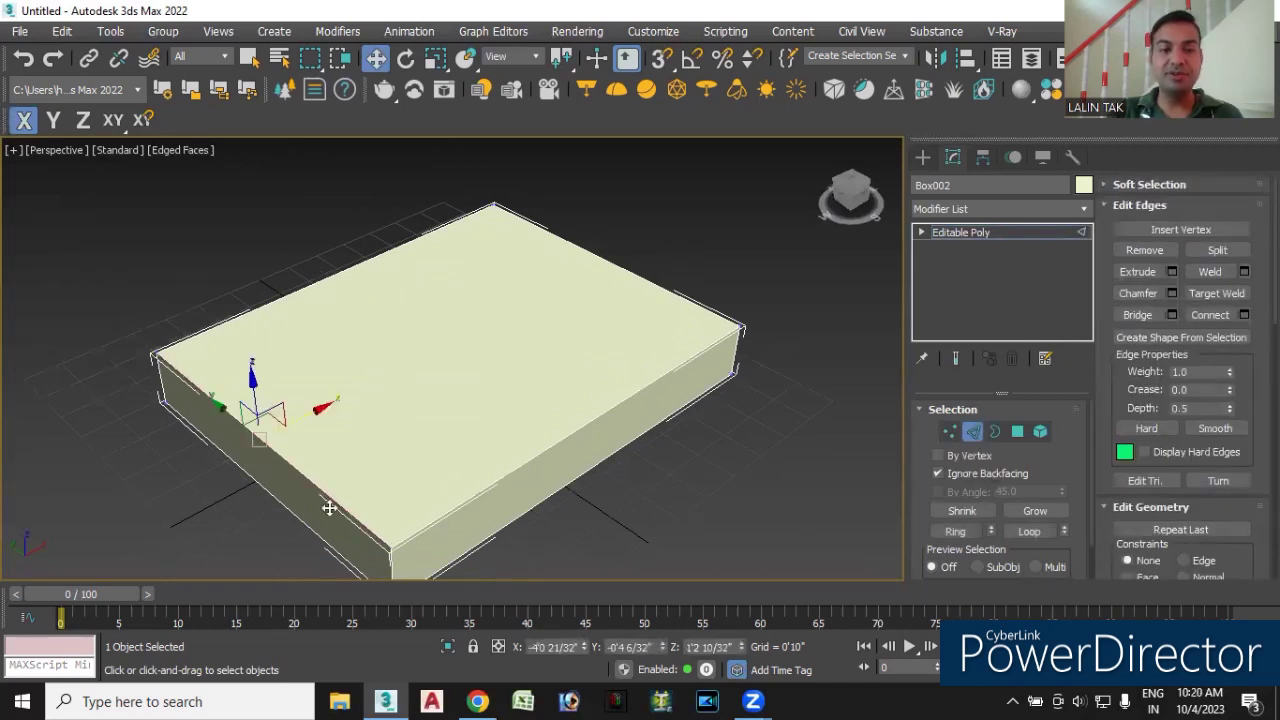
{"action": "left_click", "coordinate": [652, 283]}
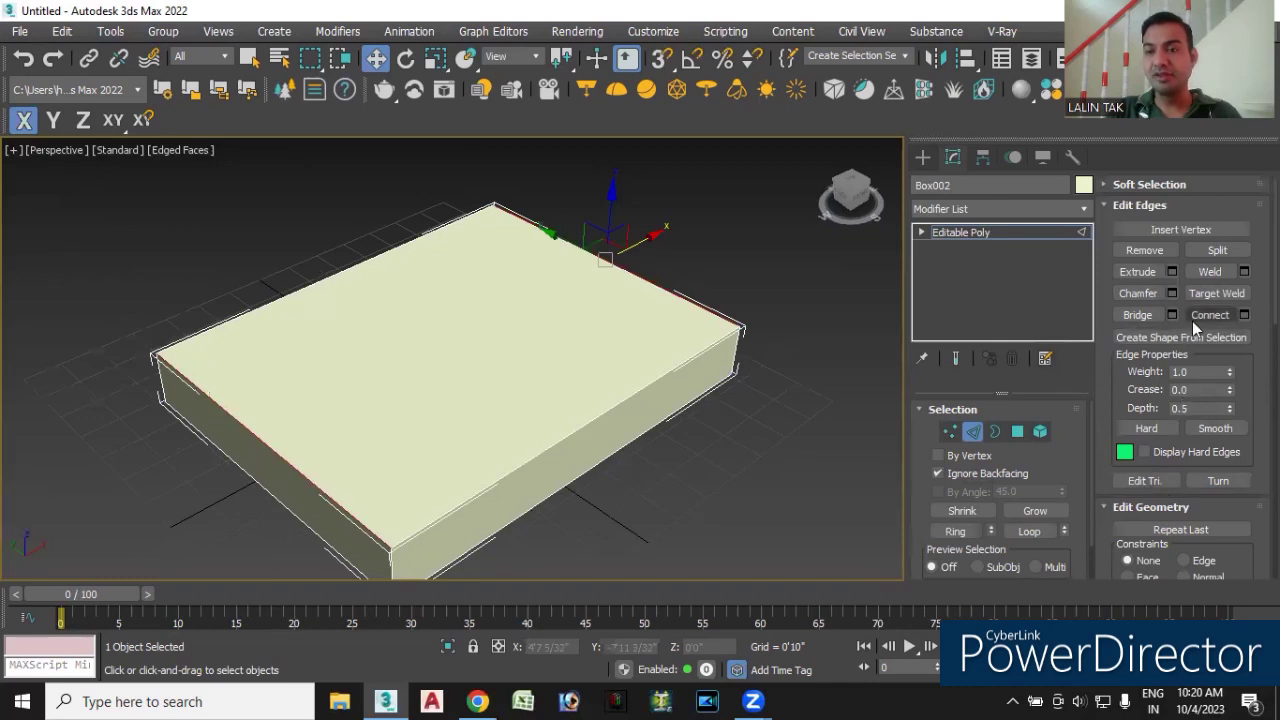
{"action": "right_click", "coordinate": [494, 312]}
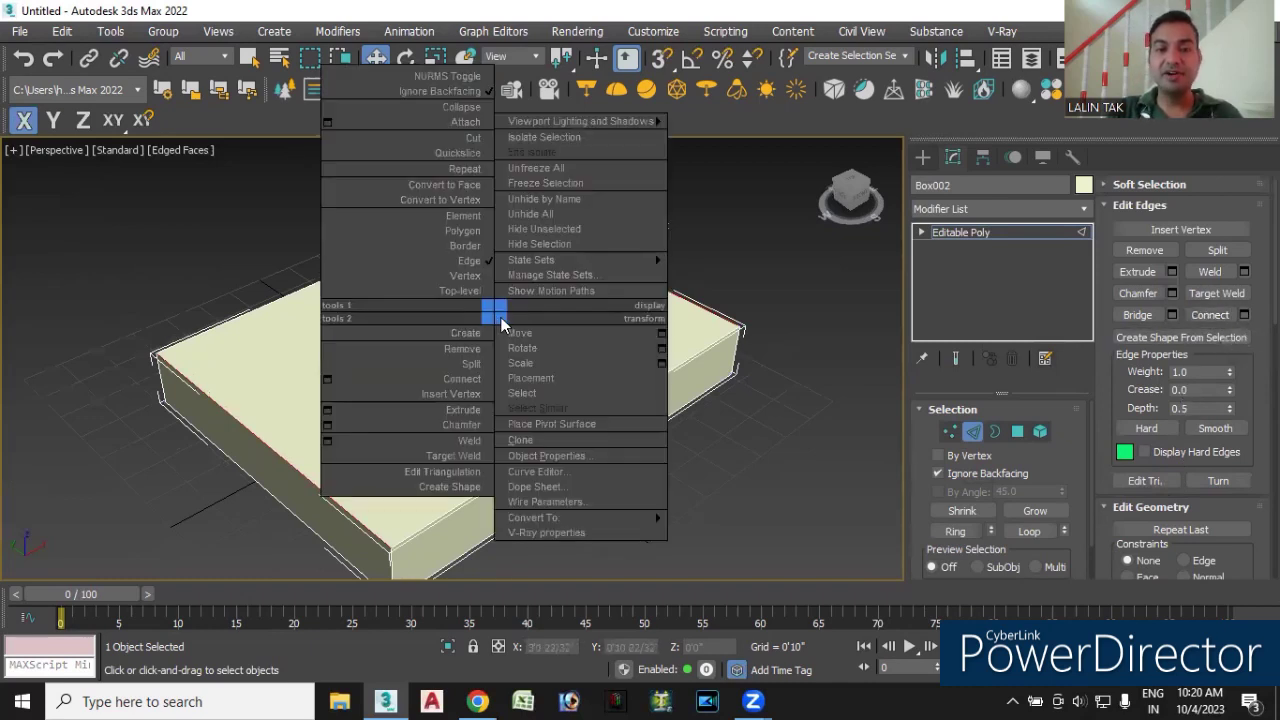
{"action": "left_click", "coordinate": [465, 379]}
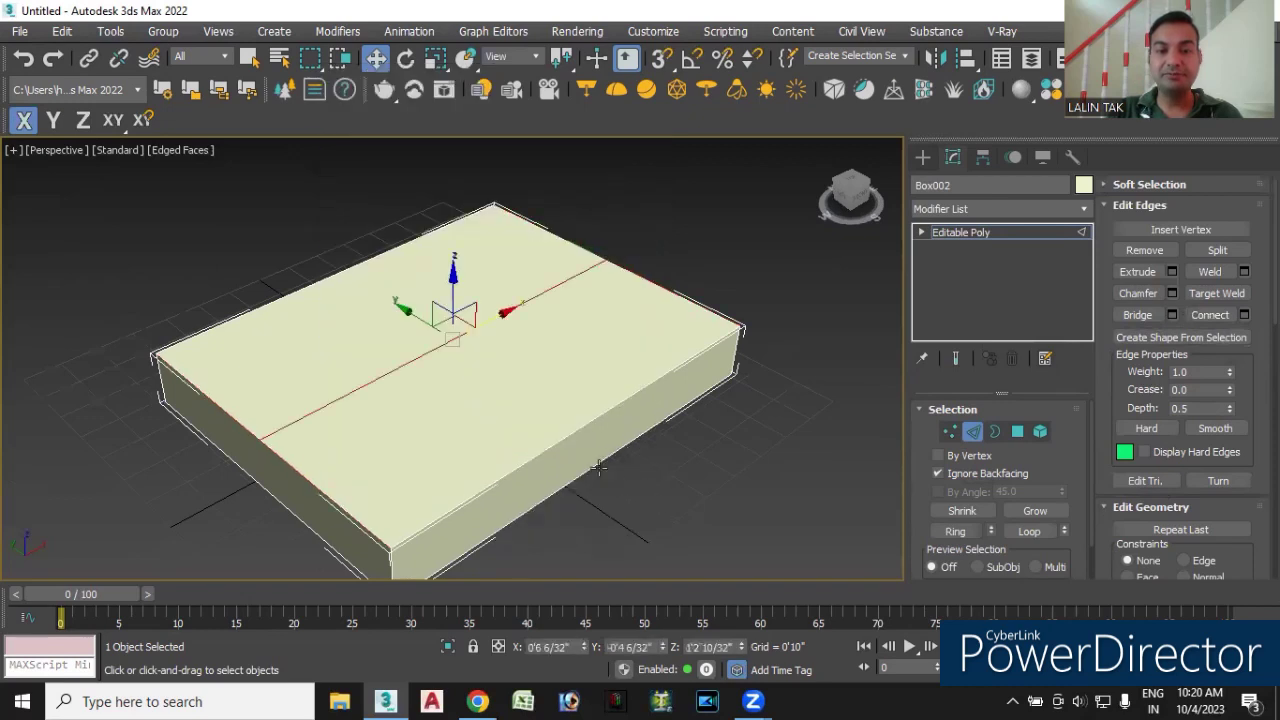
{"action": "mouse_move", "coordinate": [403, 310]}
{"action": "left_mouse_down"}
{"action": "mouse_move", "coordinate": [354, 266]}
{"action": "mouse_move", "coordinate": [396, 316]}
{"action": "left_mouse_up"}
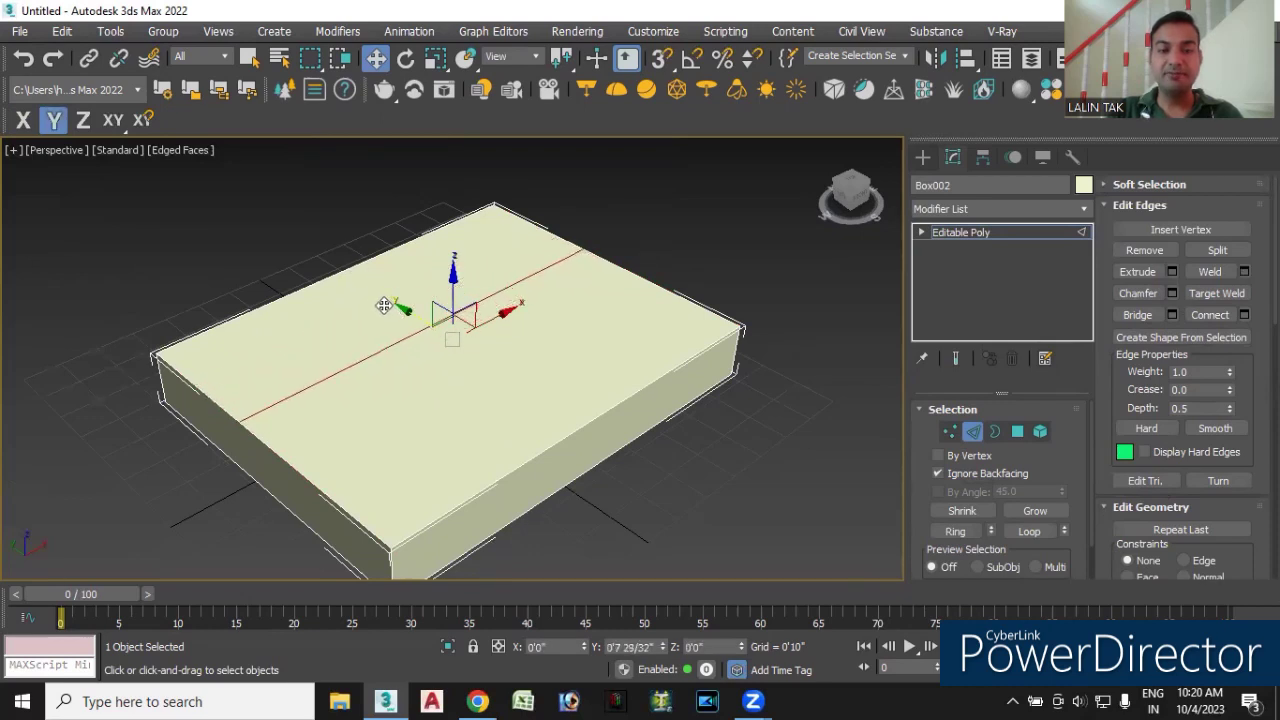
{"action": "left_click_drag", "start_coordinate": [383, 305], "coordinate": [348, 275]}
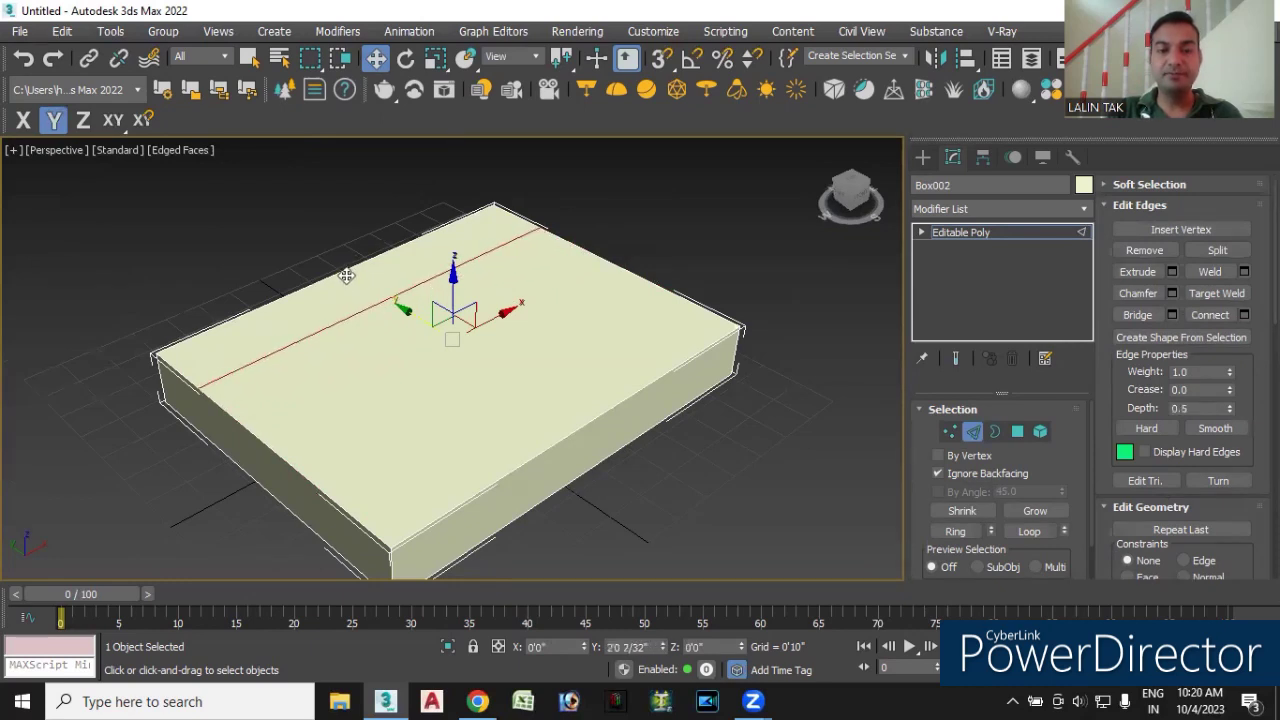
{"action": "left_click_drag", "start_coordinate": [346, 275], "coordinate": [348, 277]}
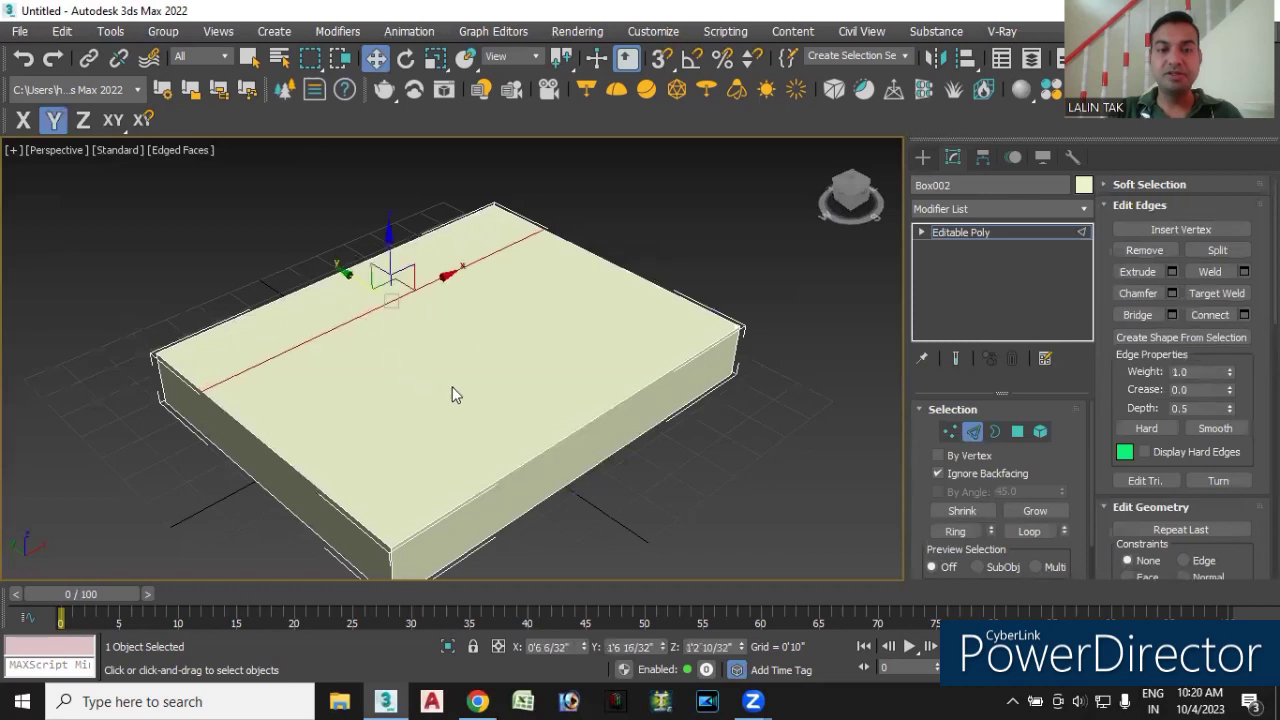
- Select the front and back top edges for another connection
{"action": "left_click", "coordinate": [655, 229]}
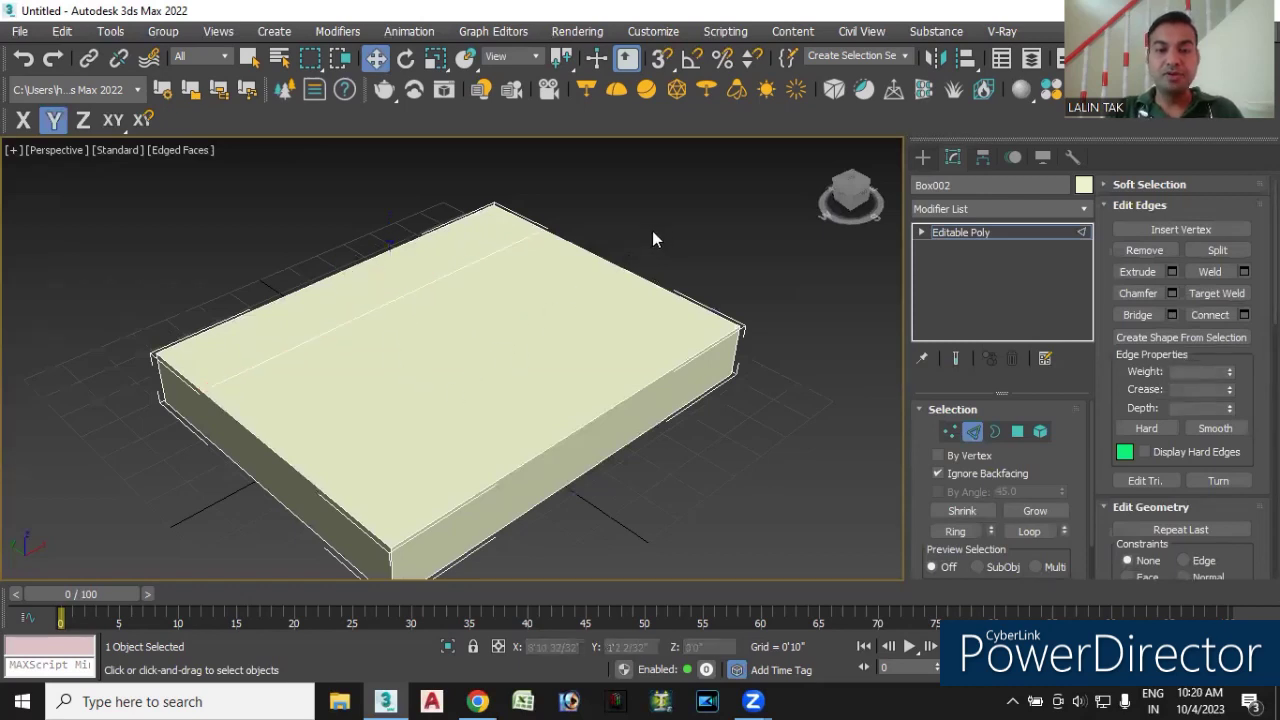
{"action": "left_click", "coordinate": [340, 270]}
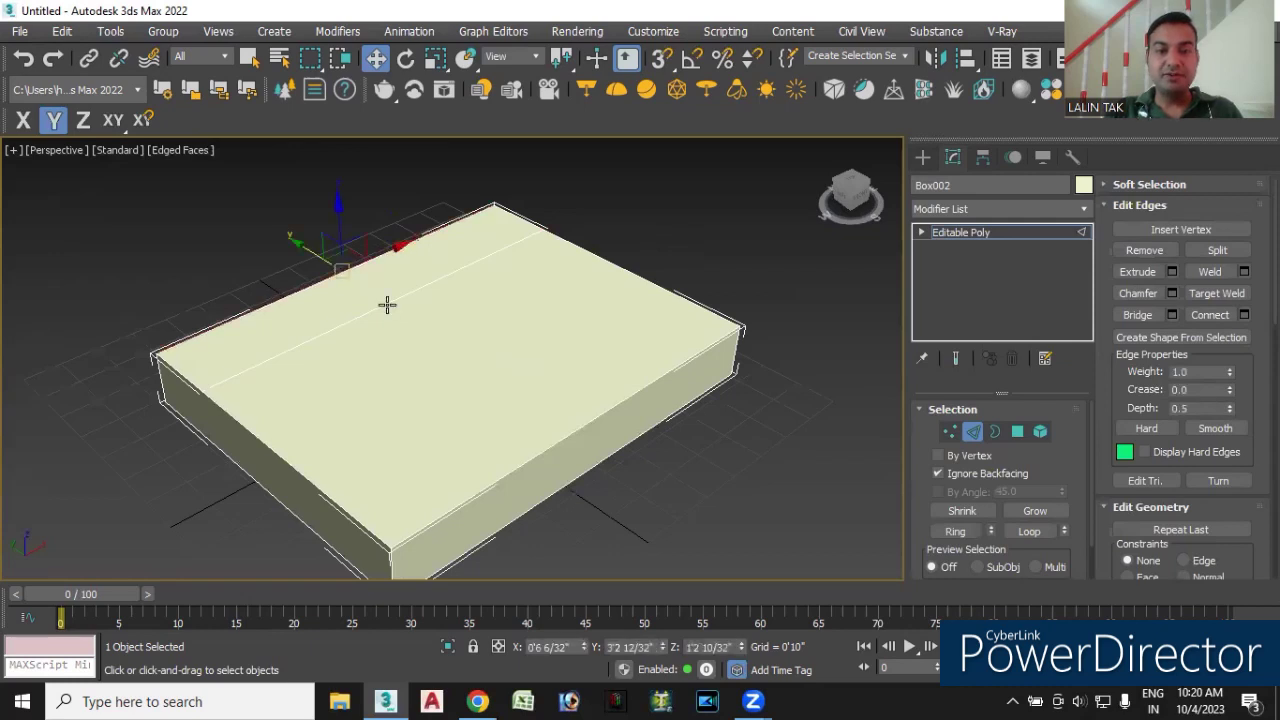
{"action": "left_click", "coordinate": [548, 445]}
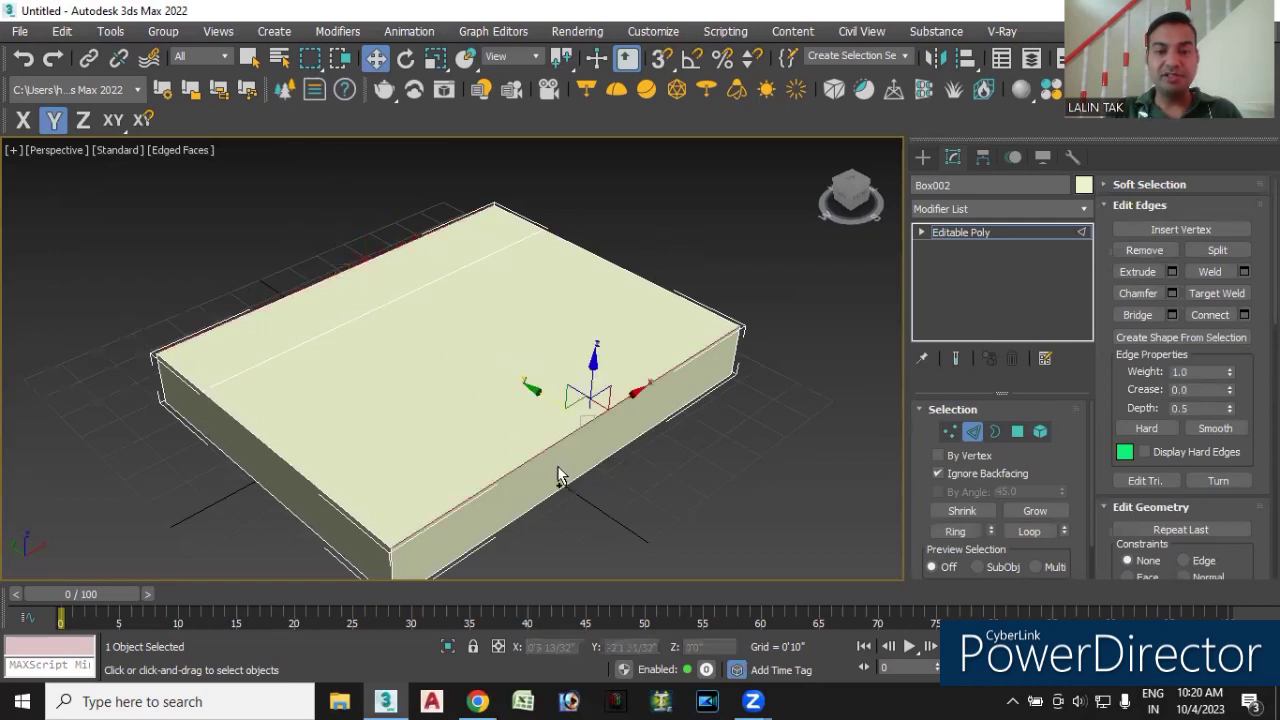
{"action": "left_click", "coordinate": [1245, 316]}
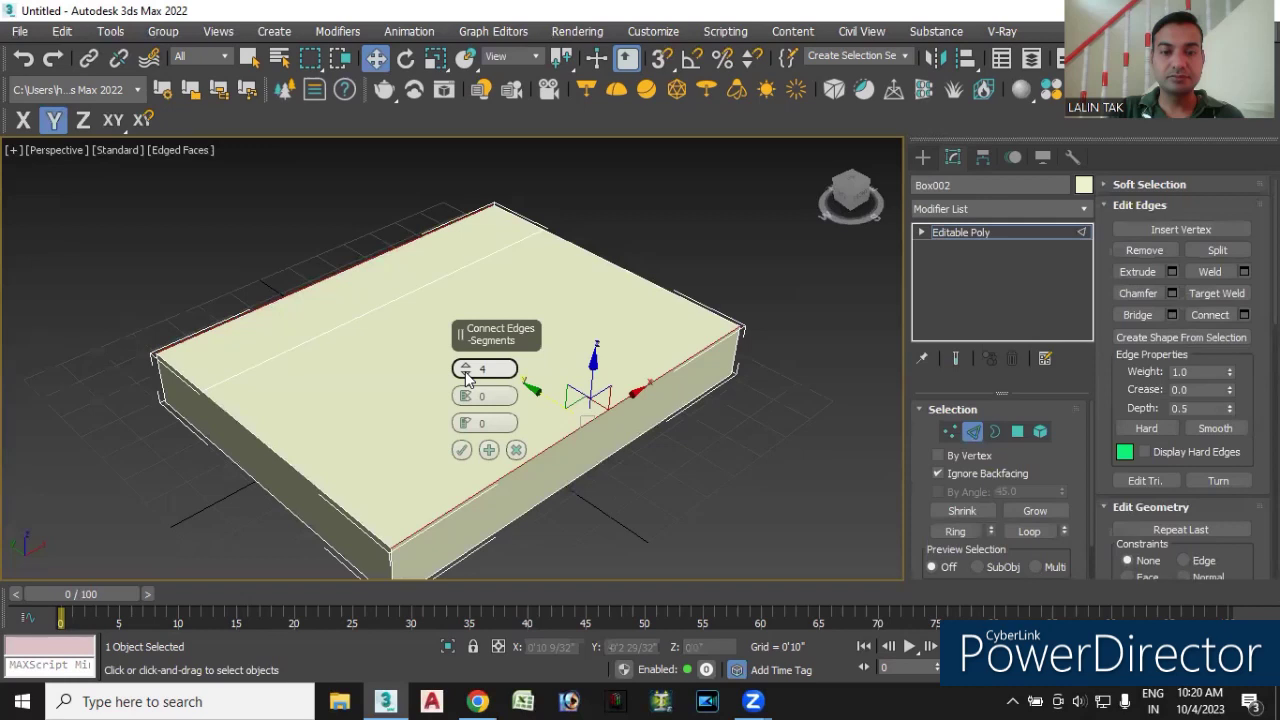
- Apply a 2-segment edge connection, then reselect the front and back top edges
{"action": "left_click", "coordinate": [465, 374]}
{"action": "left_click", "coordinate": [465, 374]}
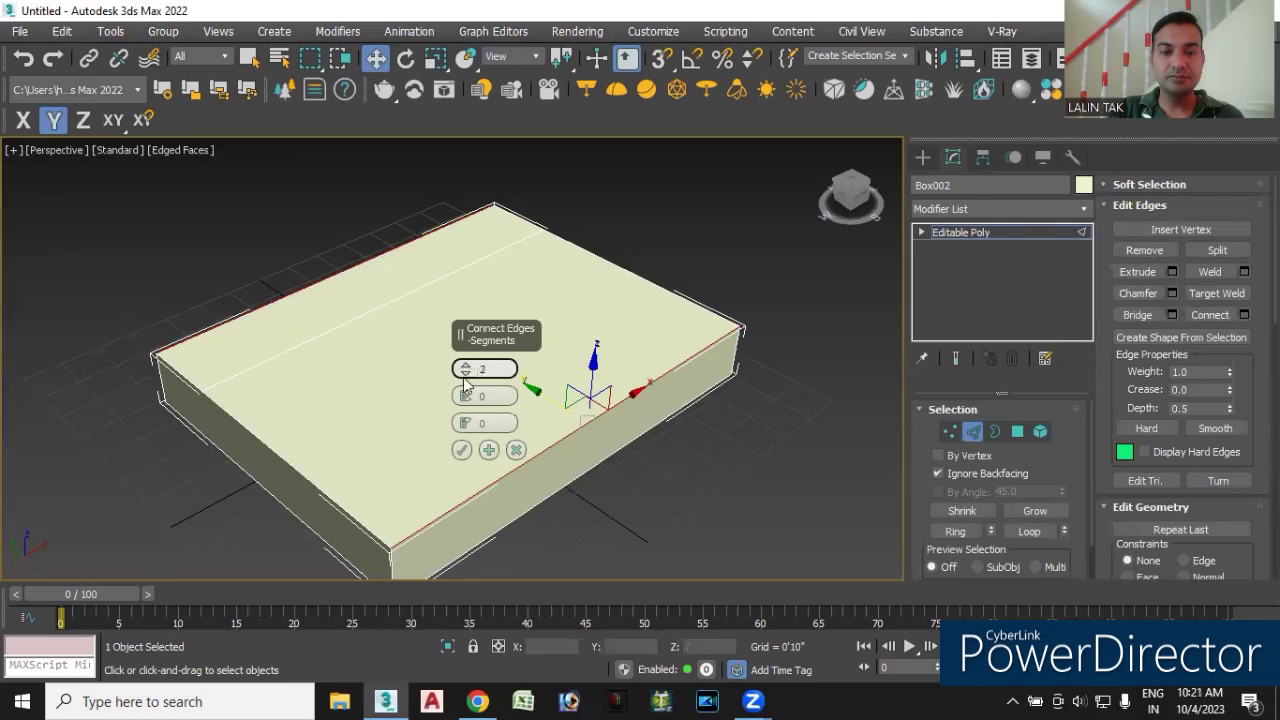
{"action": "left_click", "coordinate": [461, 450]}
{"action": "left_click", "coordinate": [700, 465]}
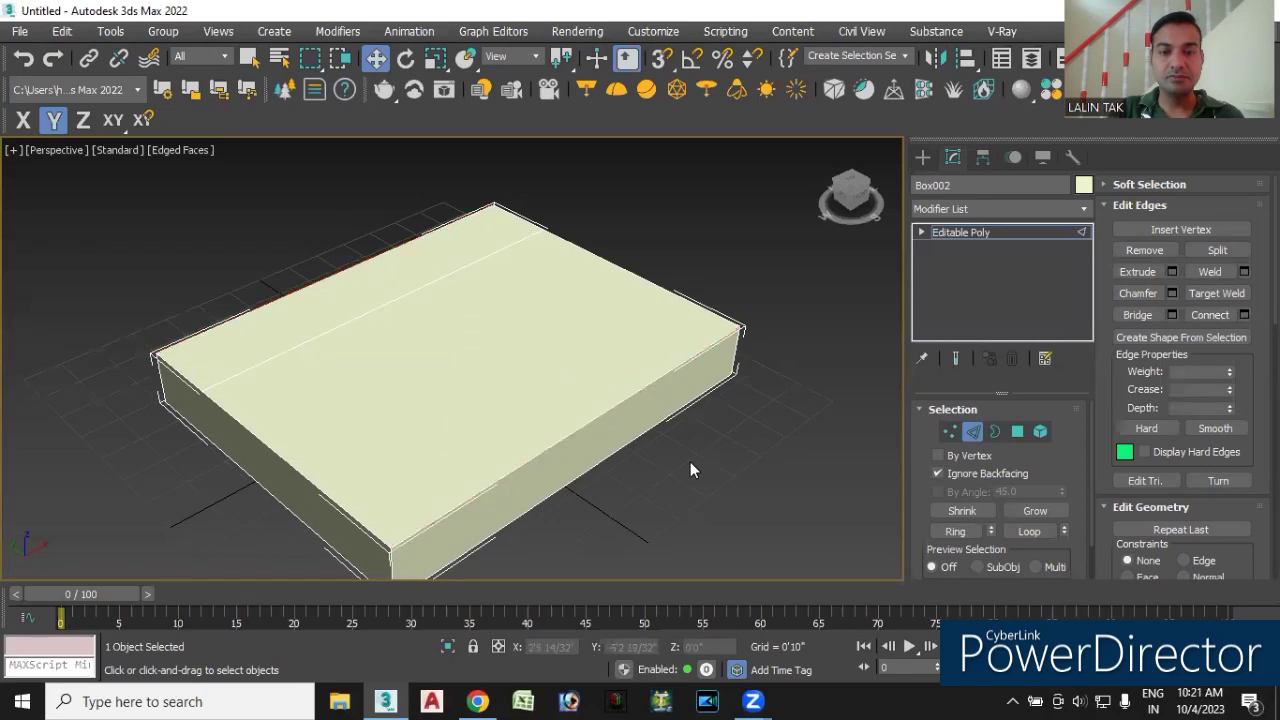
{"action": "left_click", "coordinate": [571, 434]}
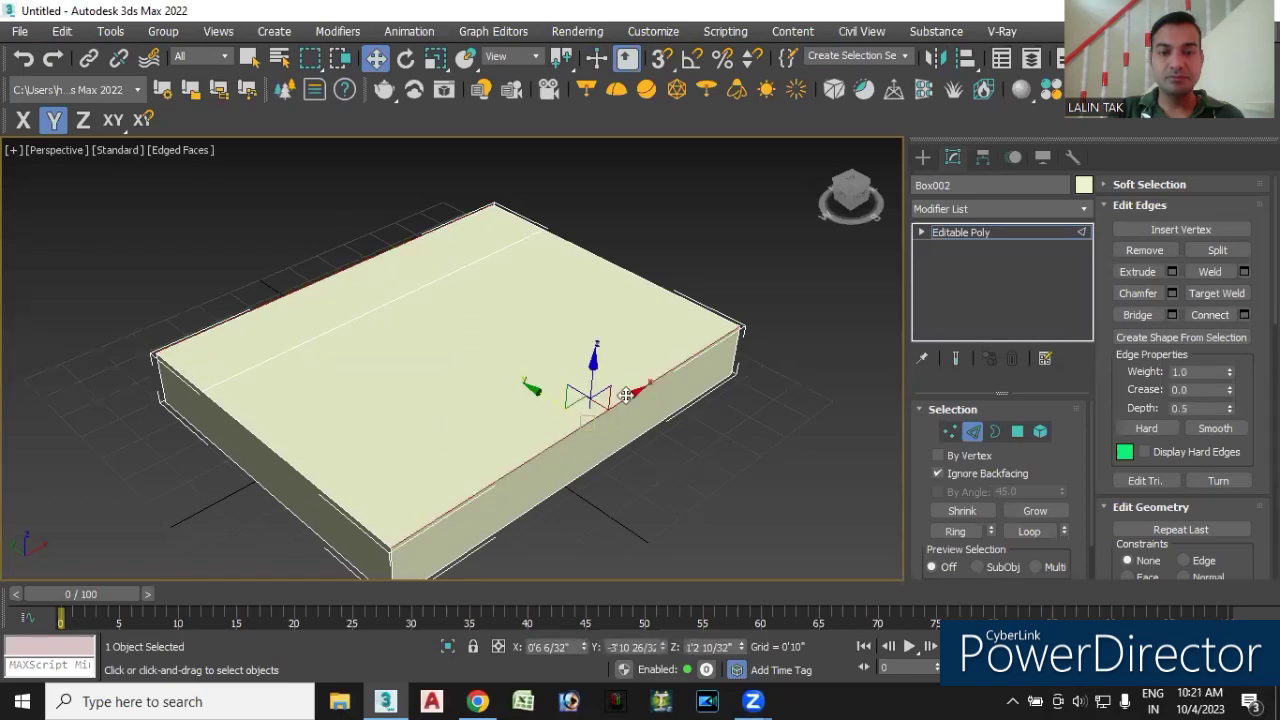
{"action": "left_click", "coordinate": [312, 283], "text": "ctrl"}
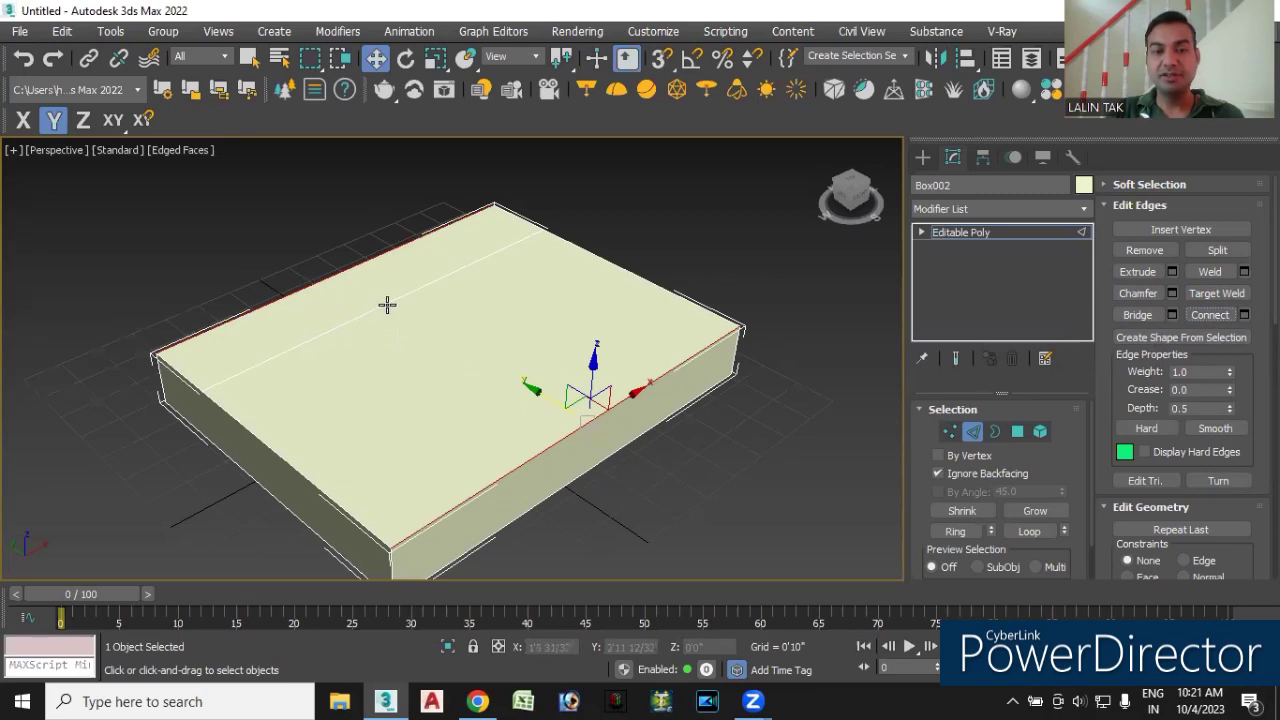
{"action": "left_click", "coordinate": [387, 304]}
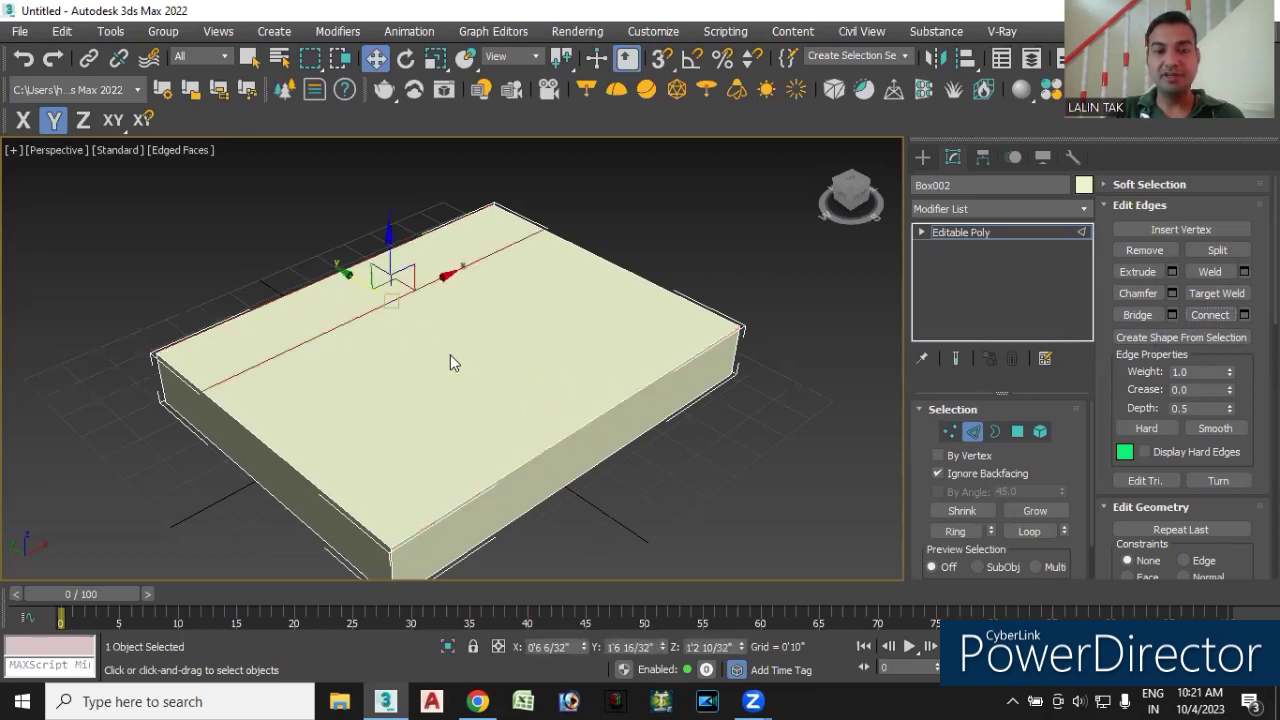
- Connect the front and back top edges with 2 segments and pinch 60
{"action": "left_click", "coordinate": [561, 440], "text": "ctrl"}
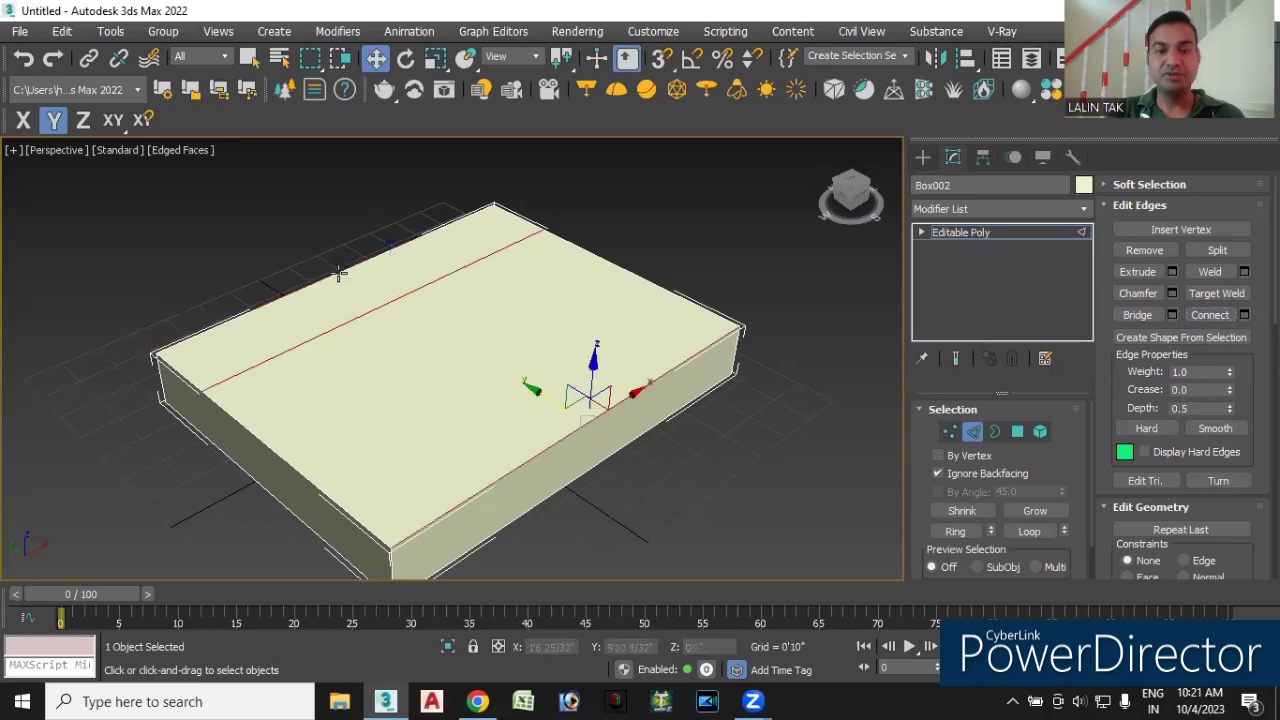
{"action": "left_click", "coordinate": [338, 273], "text": "ctrl"}
{"action": "left_click", "coordinate": [1210, 315]}
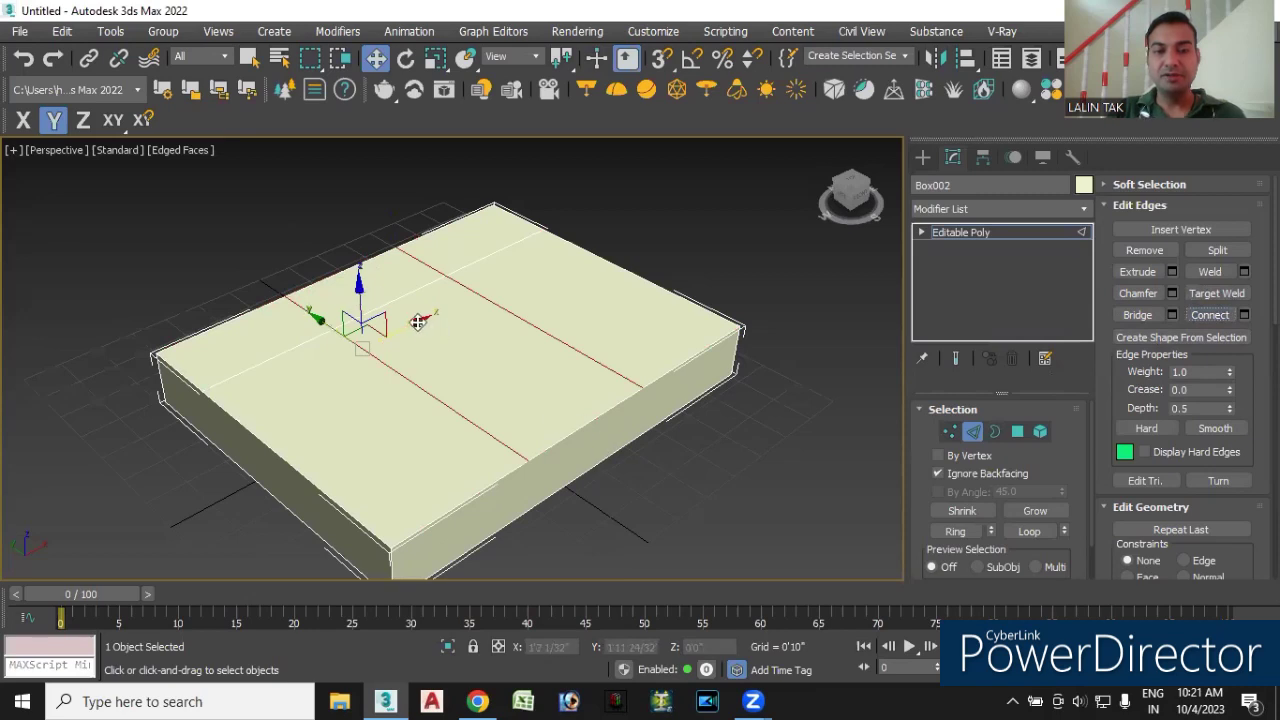
{"action": "key", "text": "ctrl+z"}
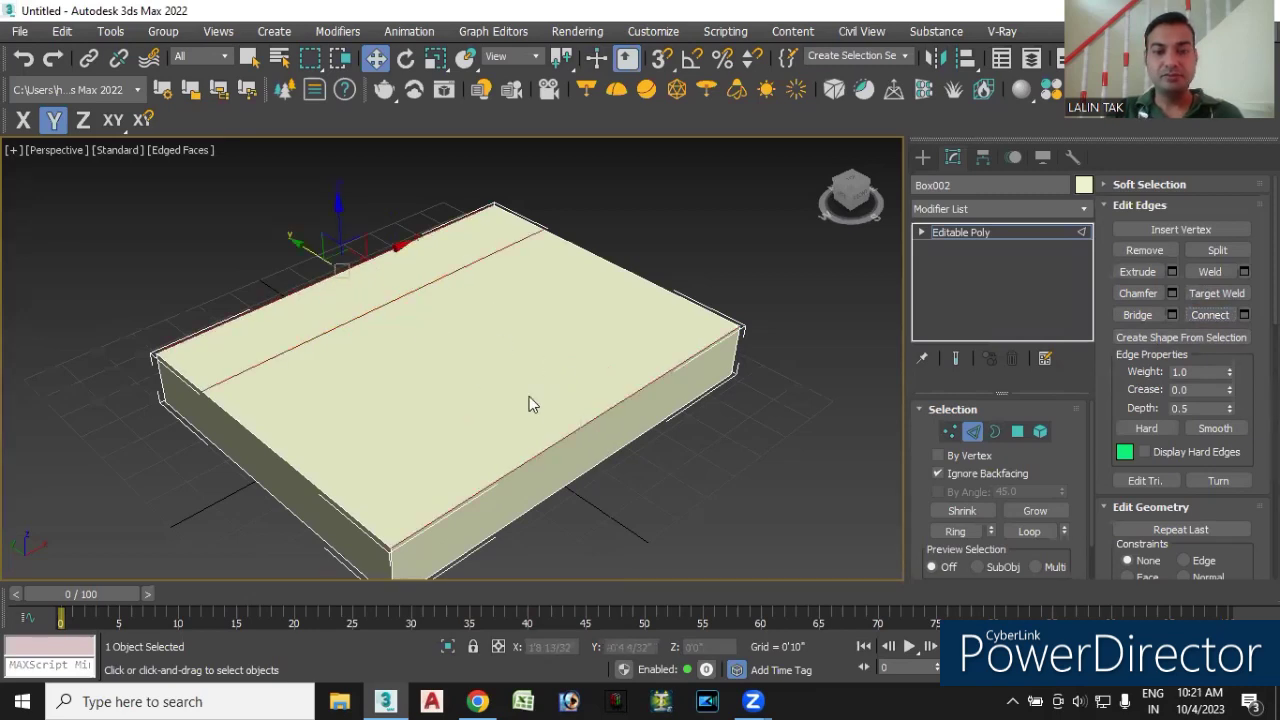
{"action": "left_click", "coordinate": [1245, 316]}
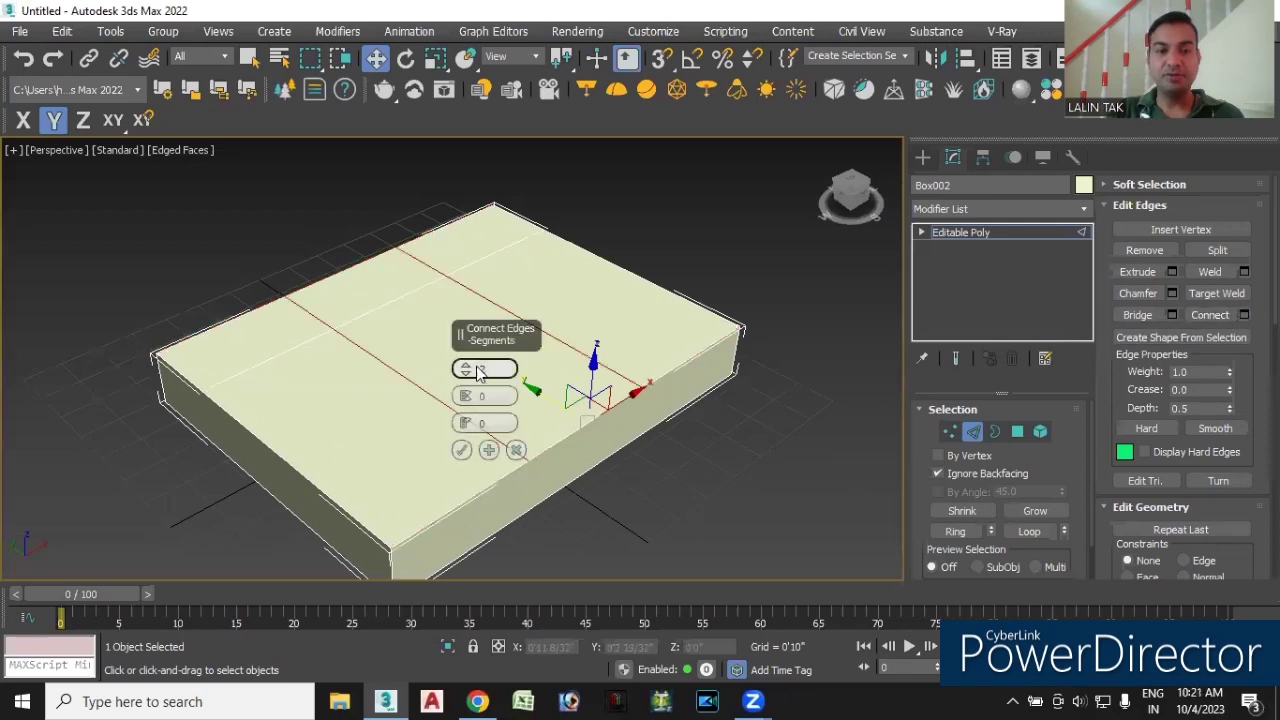
{"action": "mouse_move", "coordinate": [466, 398]}
{"action": "left_mouse_down"}
{"action": "mouse_move", "coordinate": [485, 147]}
{"action": "mouse_move", "coordinate": [480, 166]}
{"action": "left_mouse_up"}
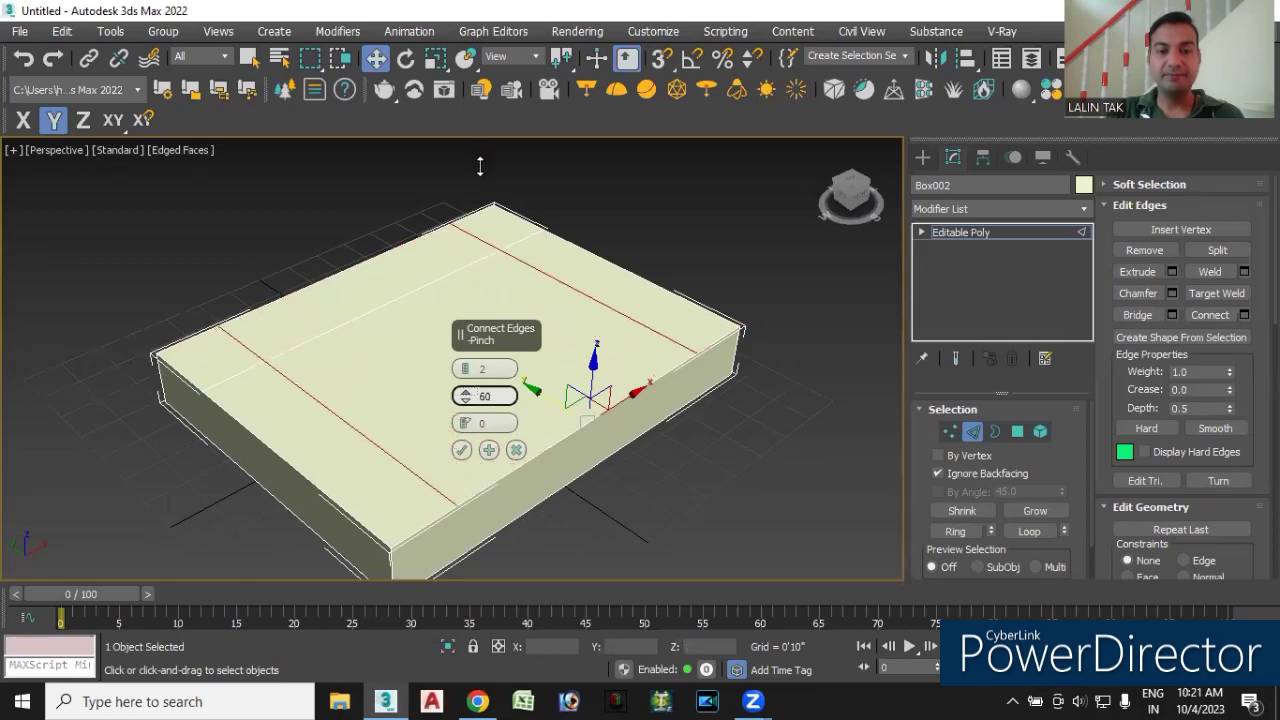
{"action": "left_click", "coordinate": [461, 450]}
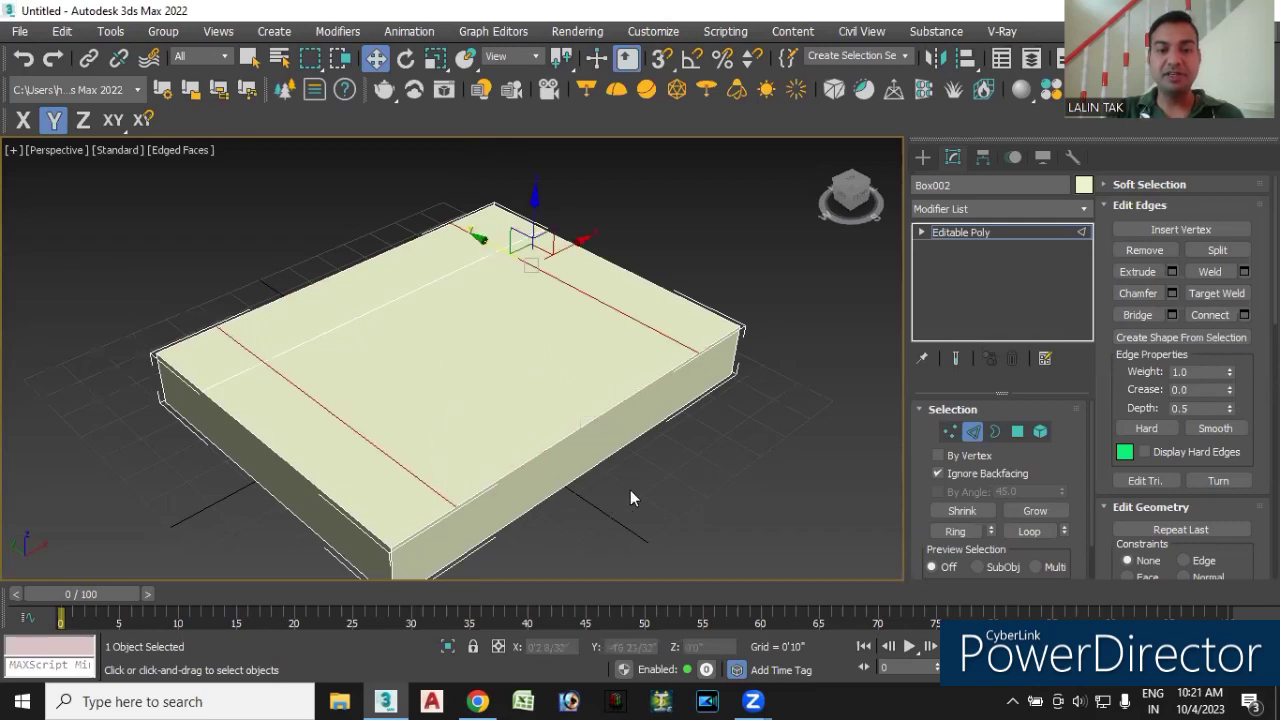
{"action": "left_click", "coordinate": [1018, 432]}
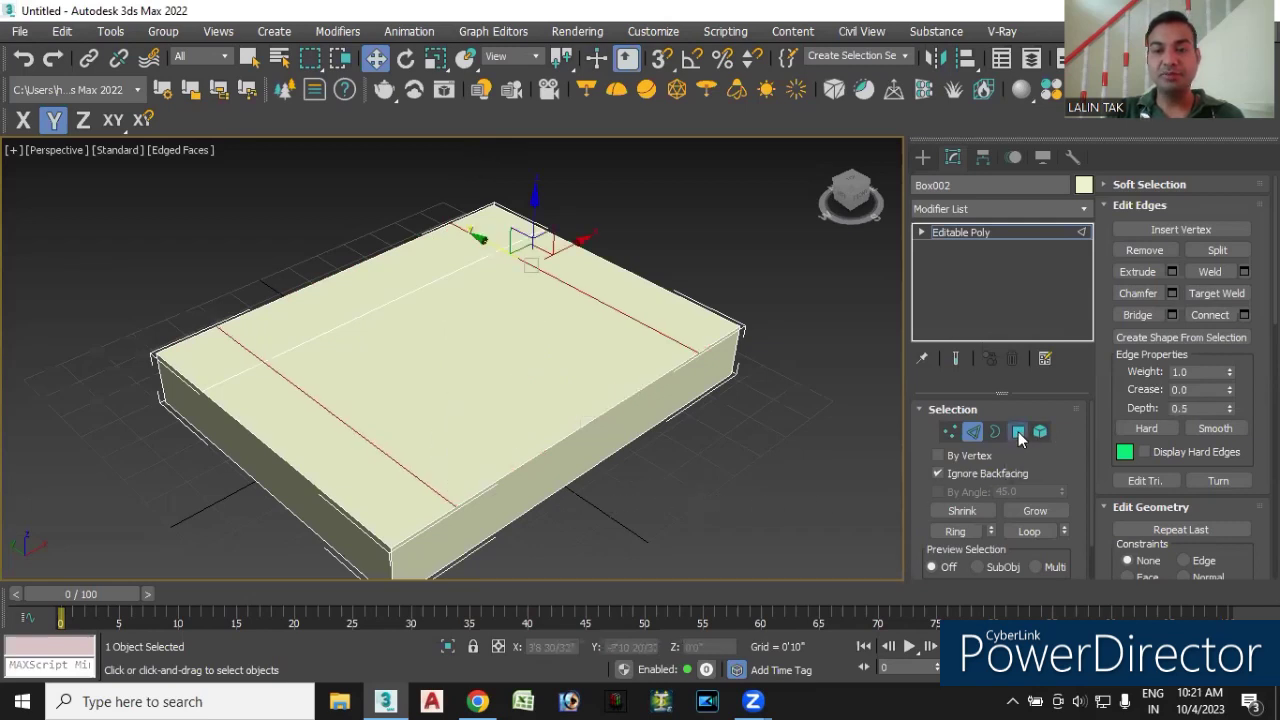
- Trial-extrude the top border strips into walls about 3'7" tall, then discard it
{"action": "left_click", "coordinate": [289, 432]}
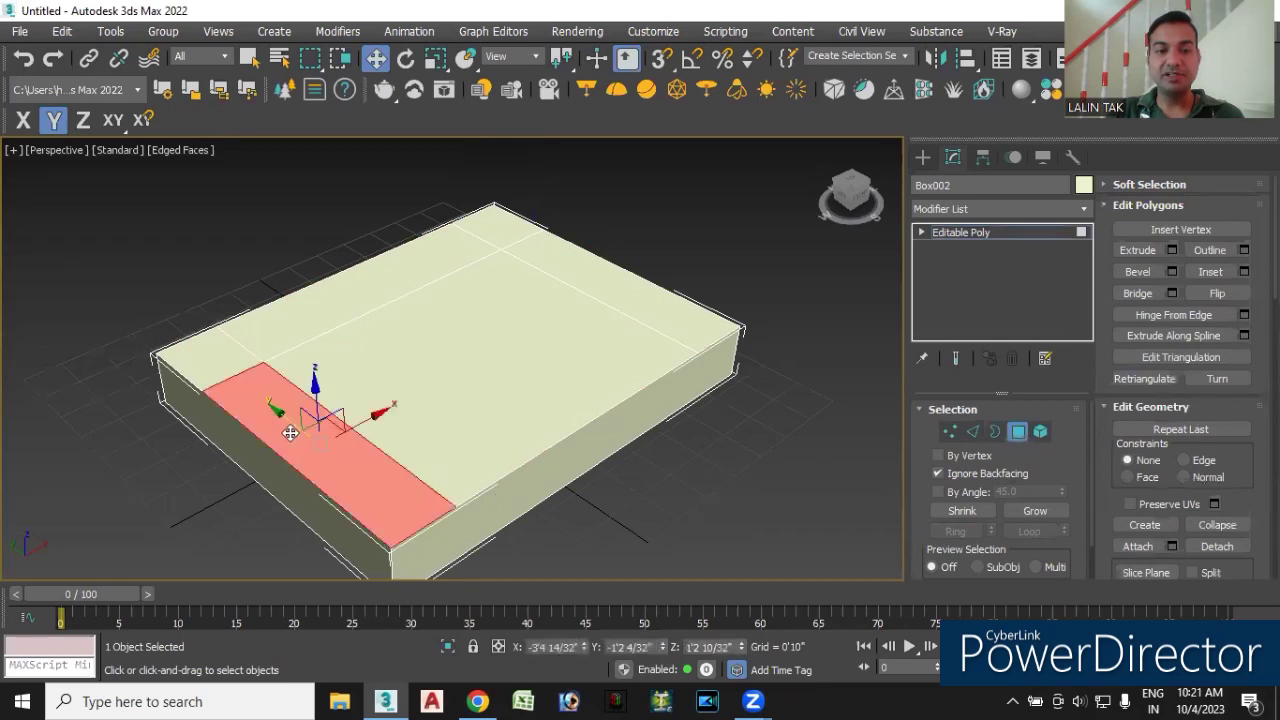
{"action": "left_click", "coordinate": [213, 365], "text": "ctrl"}
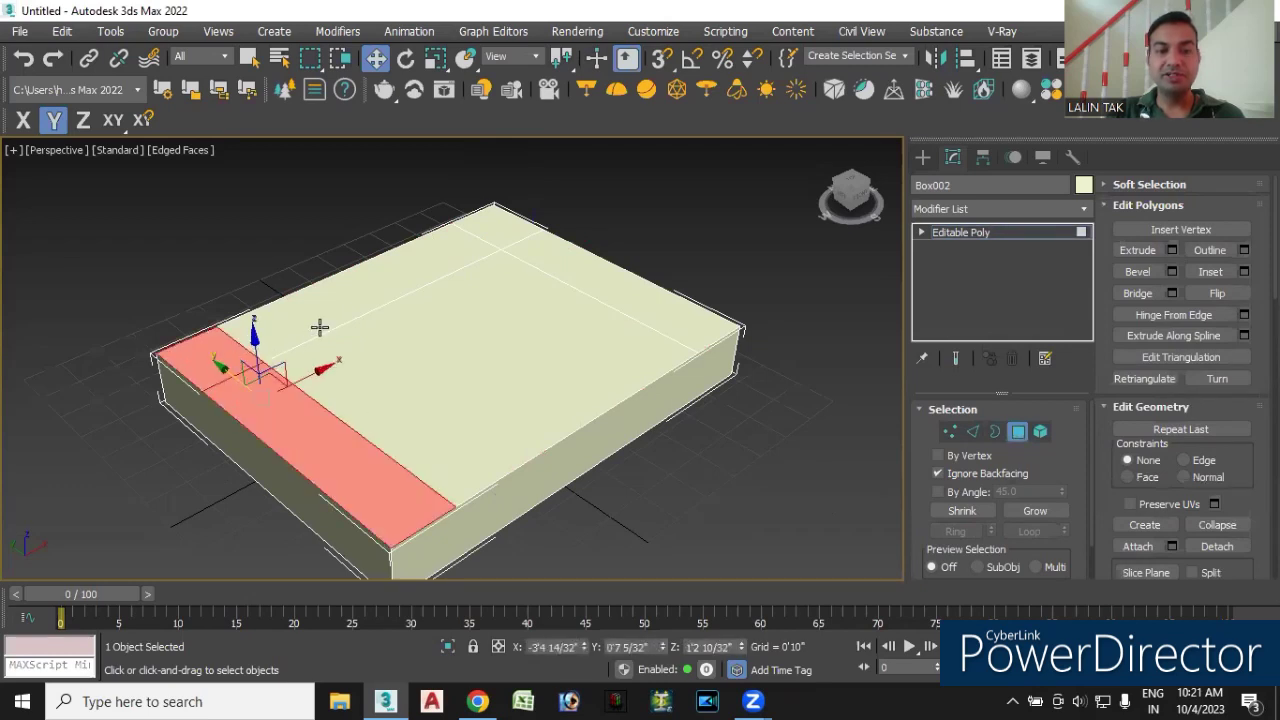
{"action": "left_click", "coordinate": [483, 244], "text": "ctrl"}
{"action": "left_click", "coordinate": [510, 224], "text": "ctrl"}
{"action": "left_click", "coordinate": [556, 268], "text": "ctrl"}
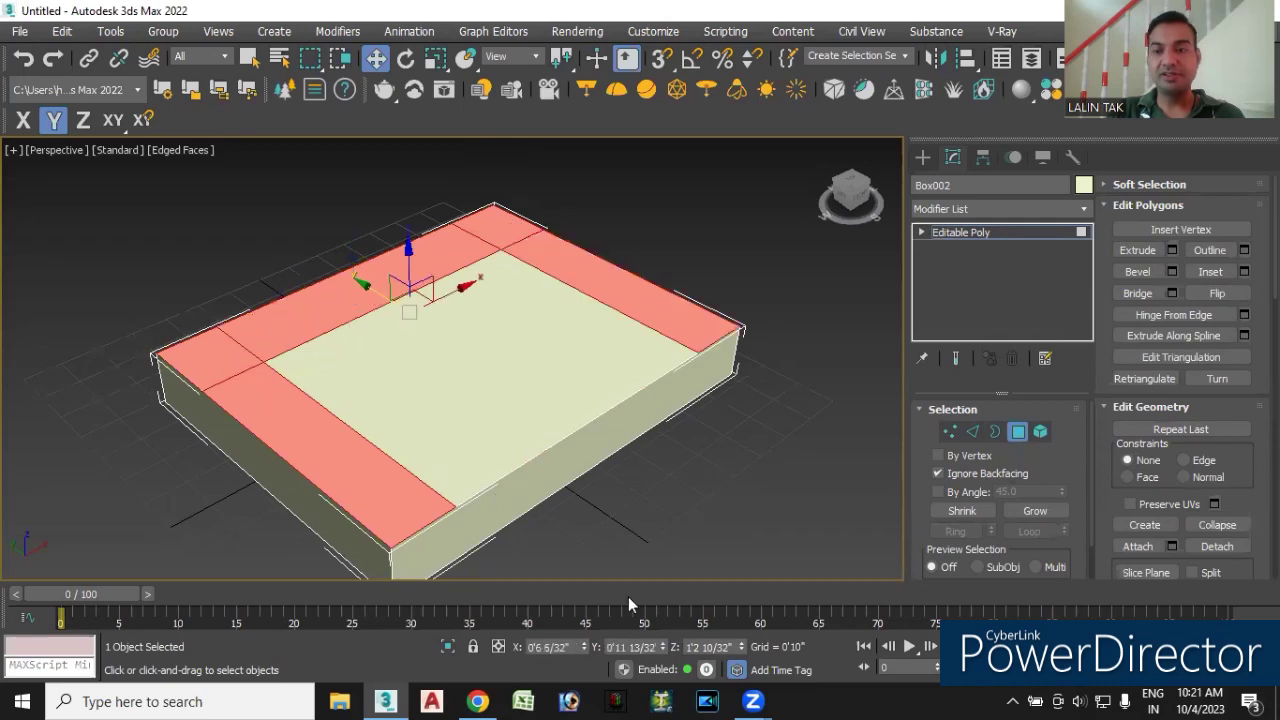
{"action": "key", "text": "shift+e"}
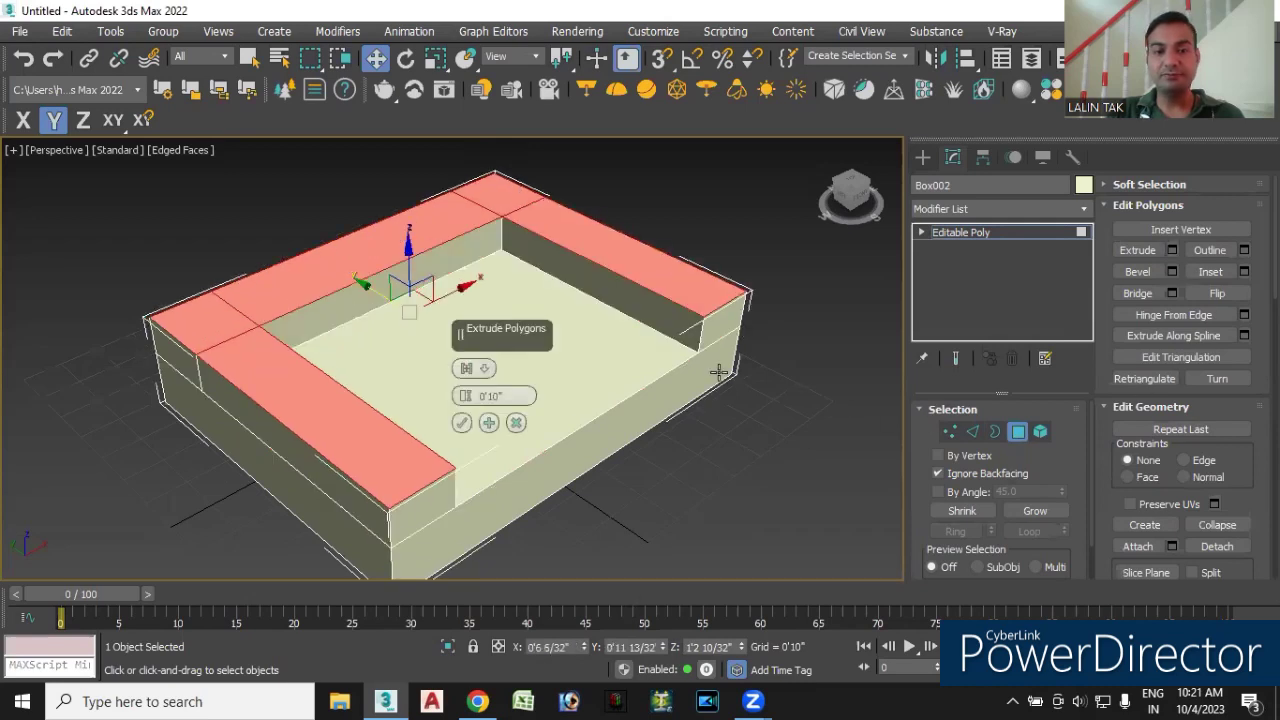
{"action": "left_click_drag", "start_coordinate": [468, 396], "coordinate": [499, 231]}
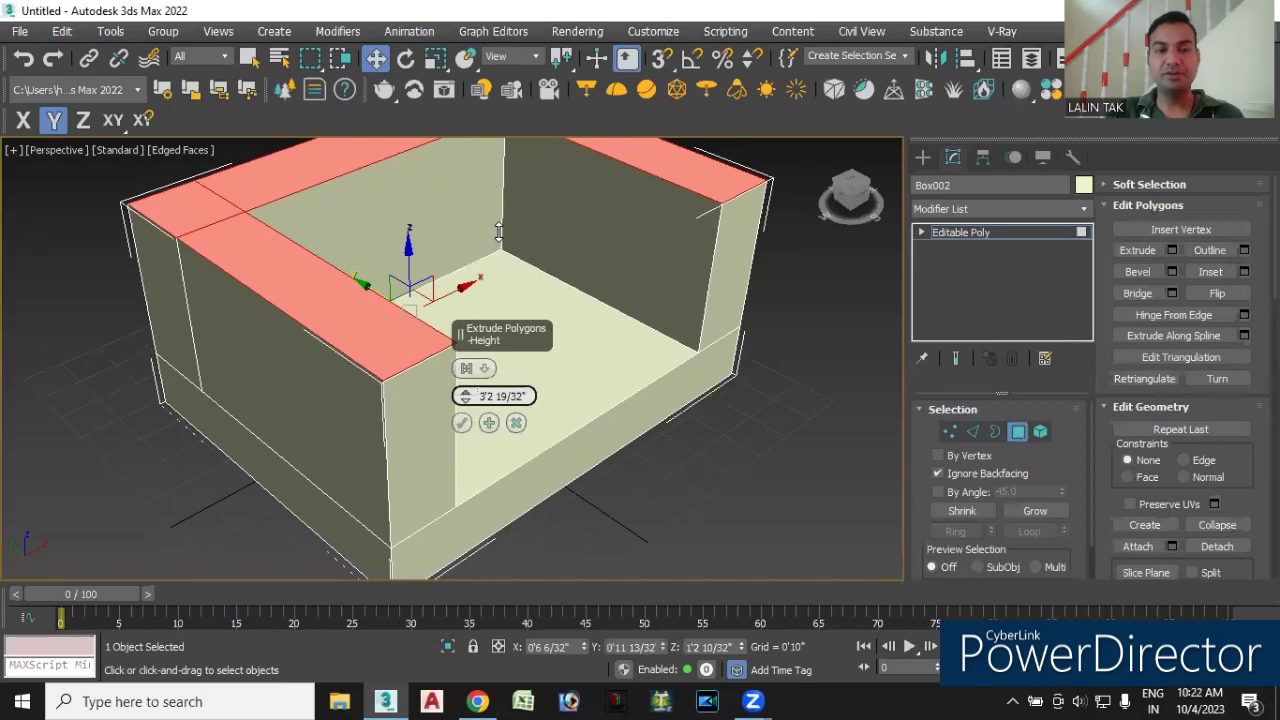
{"action": "left_click_drag", "start_coordinate": [499, 231], "coordinate": [499, 225]}
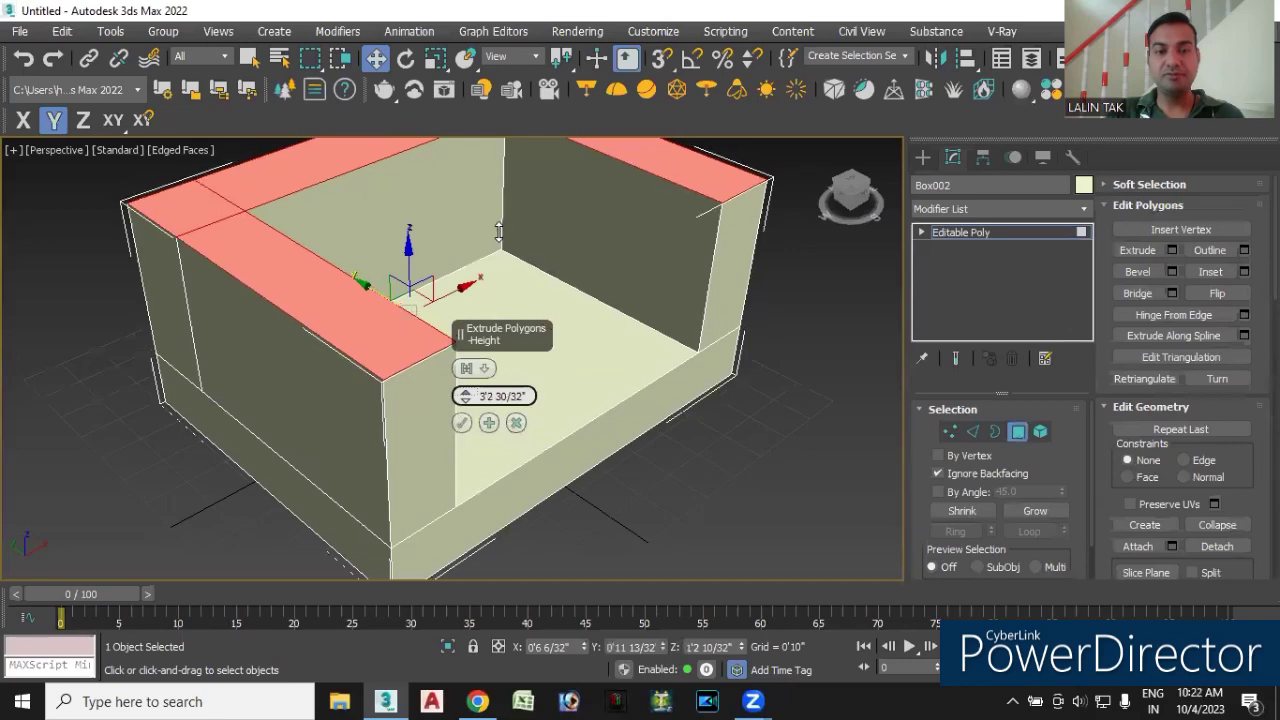
{"action": "middle_click_drag", "start_coordinate": [650, 543], "coordinate": [643, 480]}
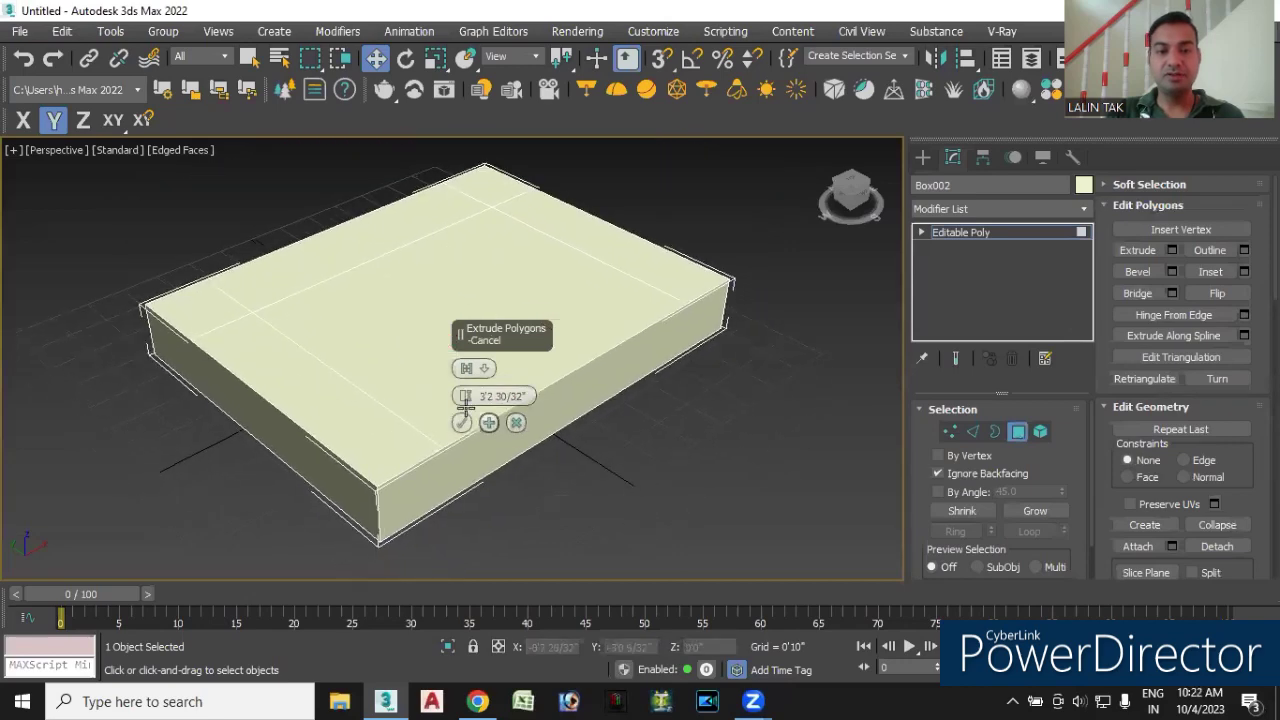
{"action": "left_click_drag", "start_coordinate": [466, 368], "coordinate": [466, 360]}
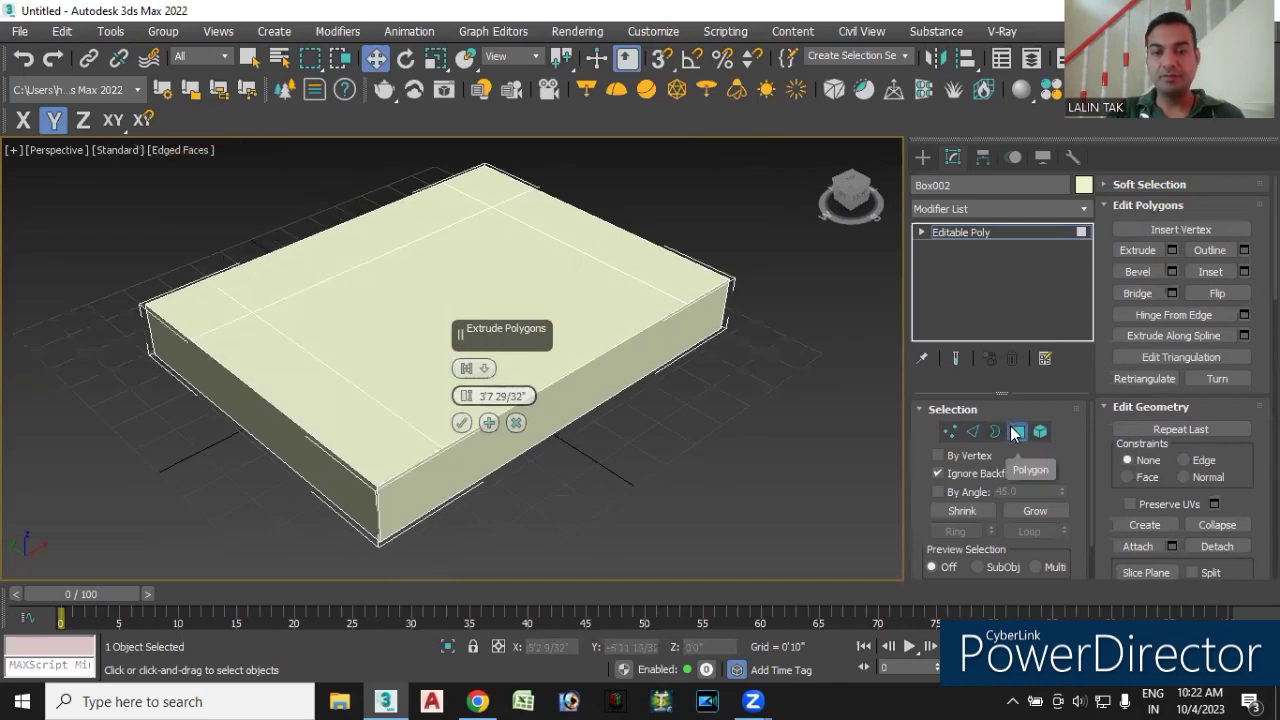
{"action": "left_click", "coordinate": [515, 424]}
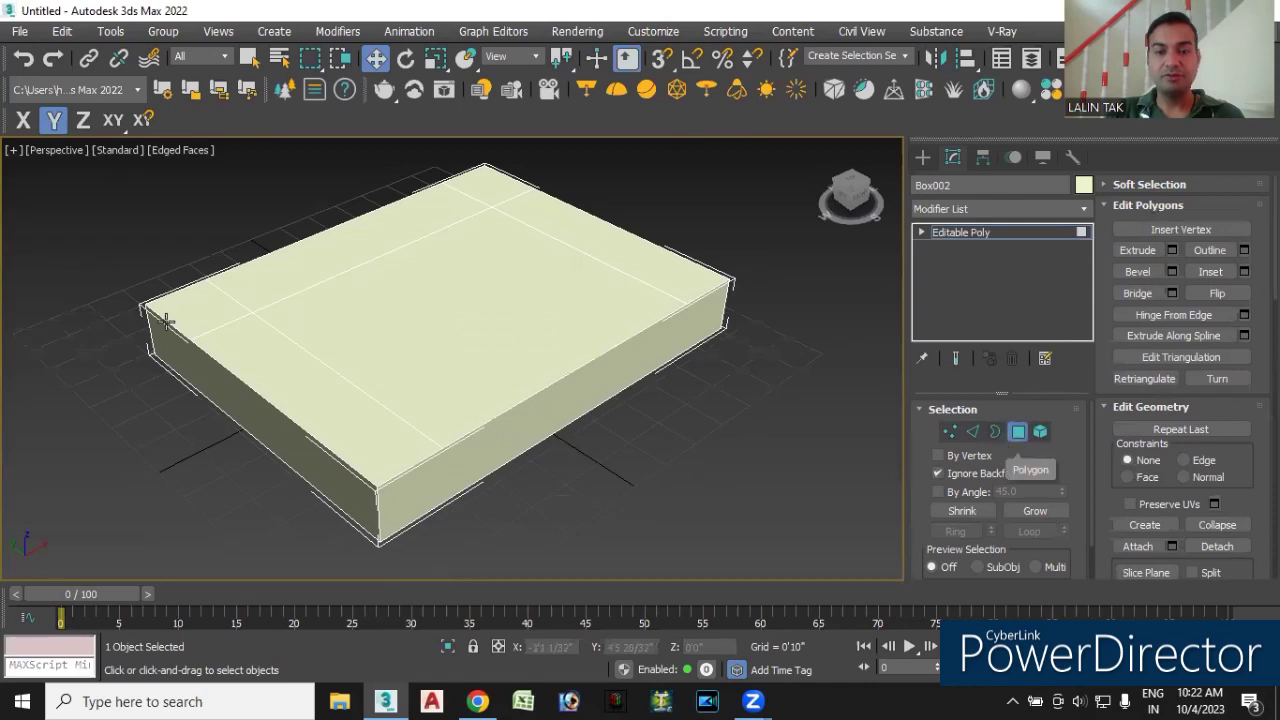
- Extrude the left, back and right top strips 3'1 22/32" upward into walls
{"action": "left_click", "coordinate": [278, 380]}
{"action": "left_click", "coordinate": [216, 308], "text": "ctrl"}
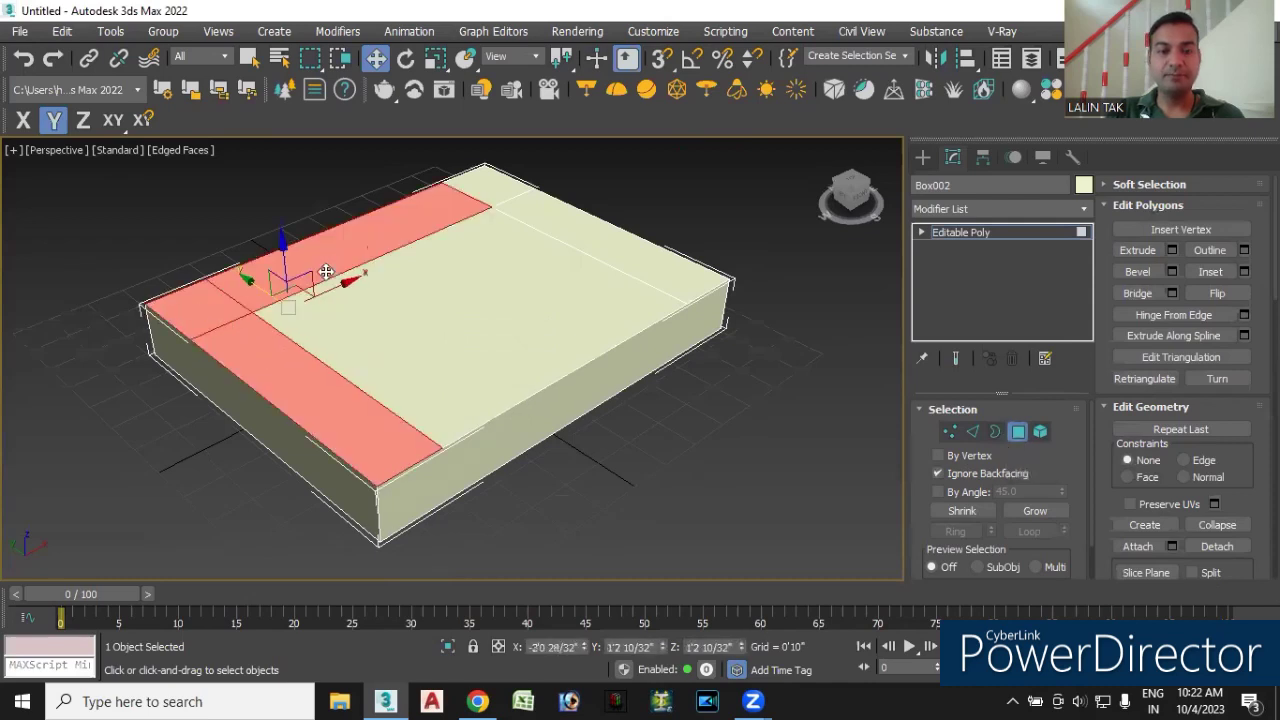
{"action": "left_click", "coordinate": [480, 190], "text": "ctrl"}
{"action": "left_click", "coordinate": [526, 206], "text": "ctrl"}
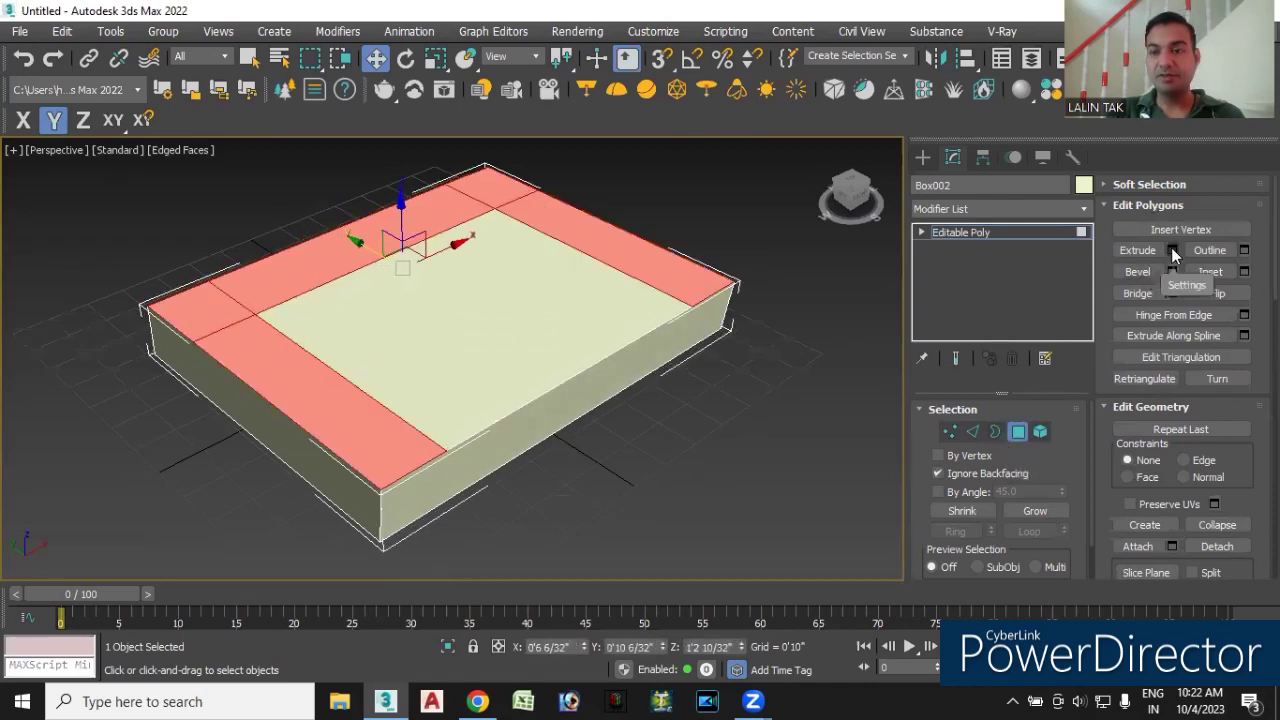
{"action": "left_click", "coordinate": [1172, 250]}
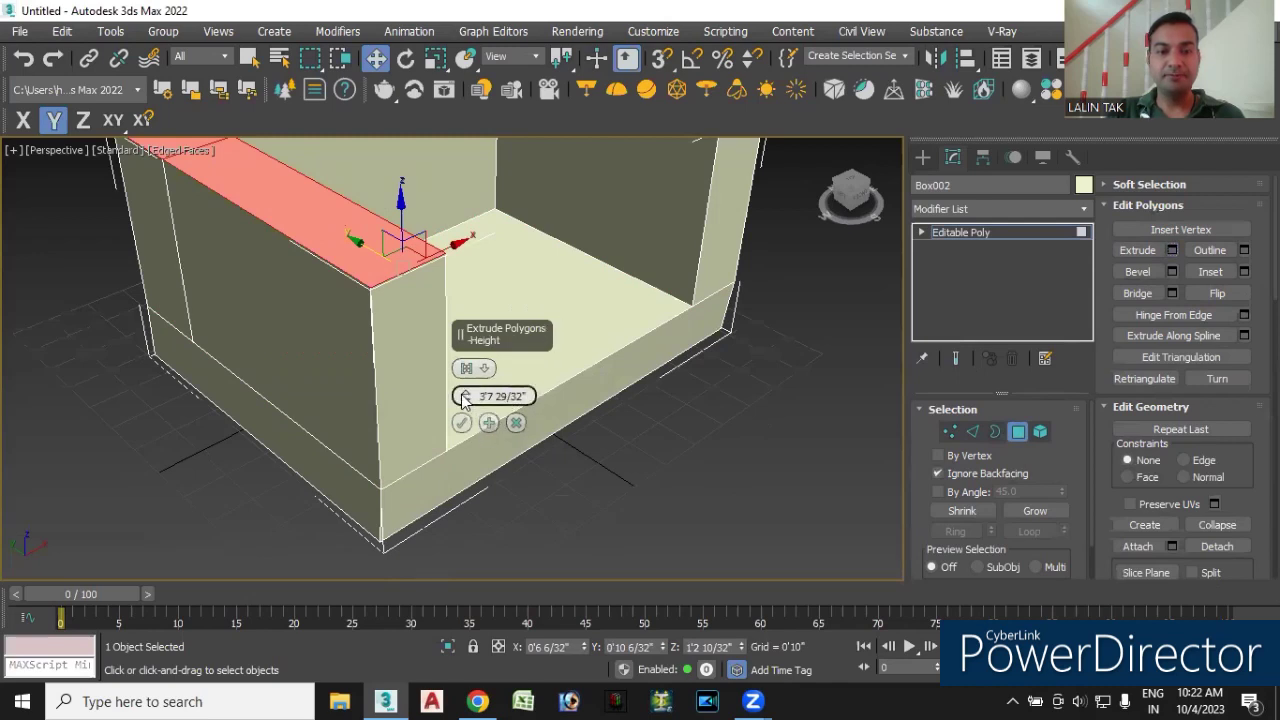
{"action": "left_click_drag", "start_coordinate": [463, 400], "coordinate": [465, 428]}
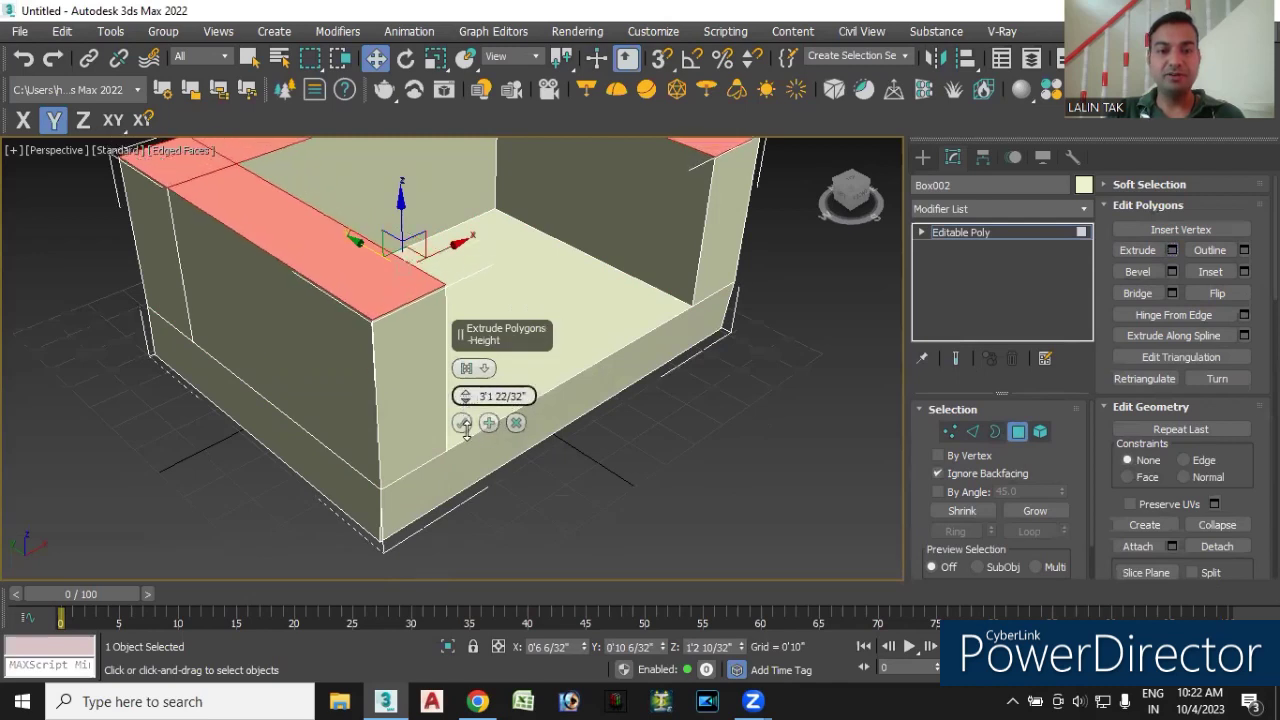
{"action": "left_click", "coordinate": [462, 423]}
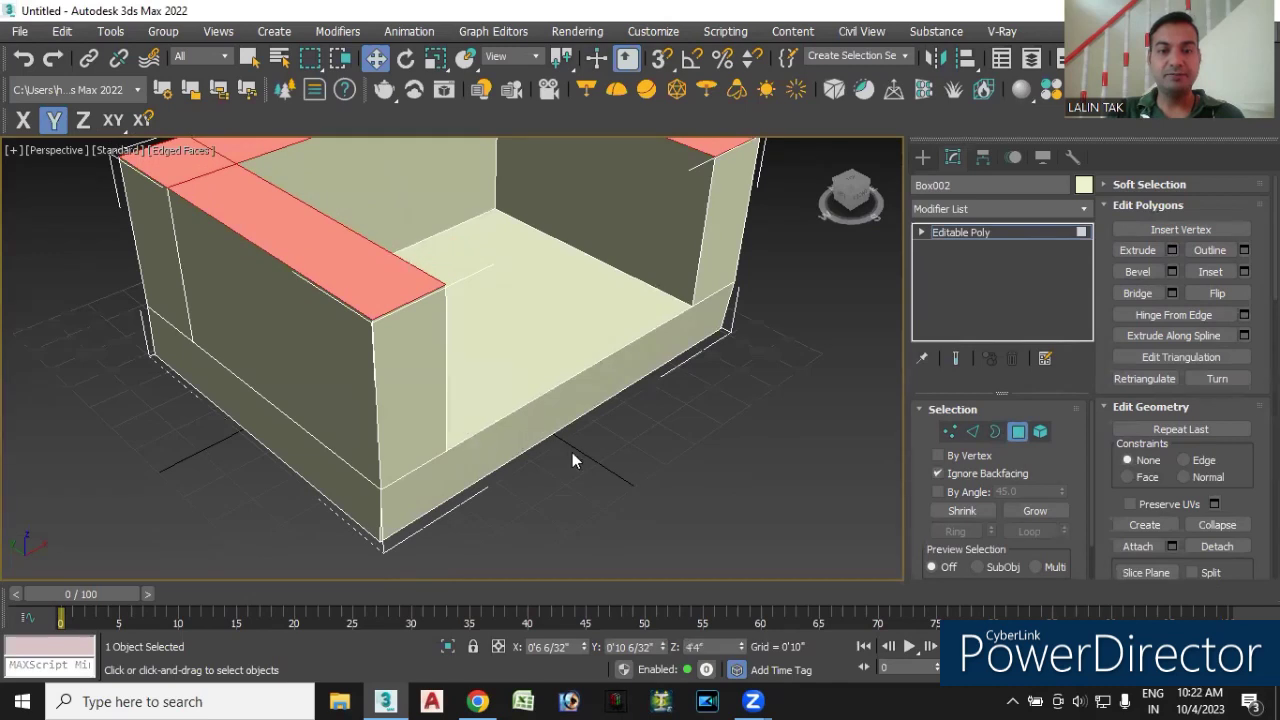
{"action": "scroll", "coordinate": [592, 452], "scroll_direction": "down", "scroll_amount": 3}
{"action": "scroll", "coordinate": [581, 446], "scroll_direction": "down", "scroll_amount": 1}
{"action": "scroll", "coordinate": [620, 438], "scroll_direction": "down", "scroll_amount": 1}
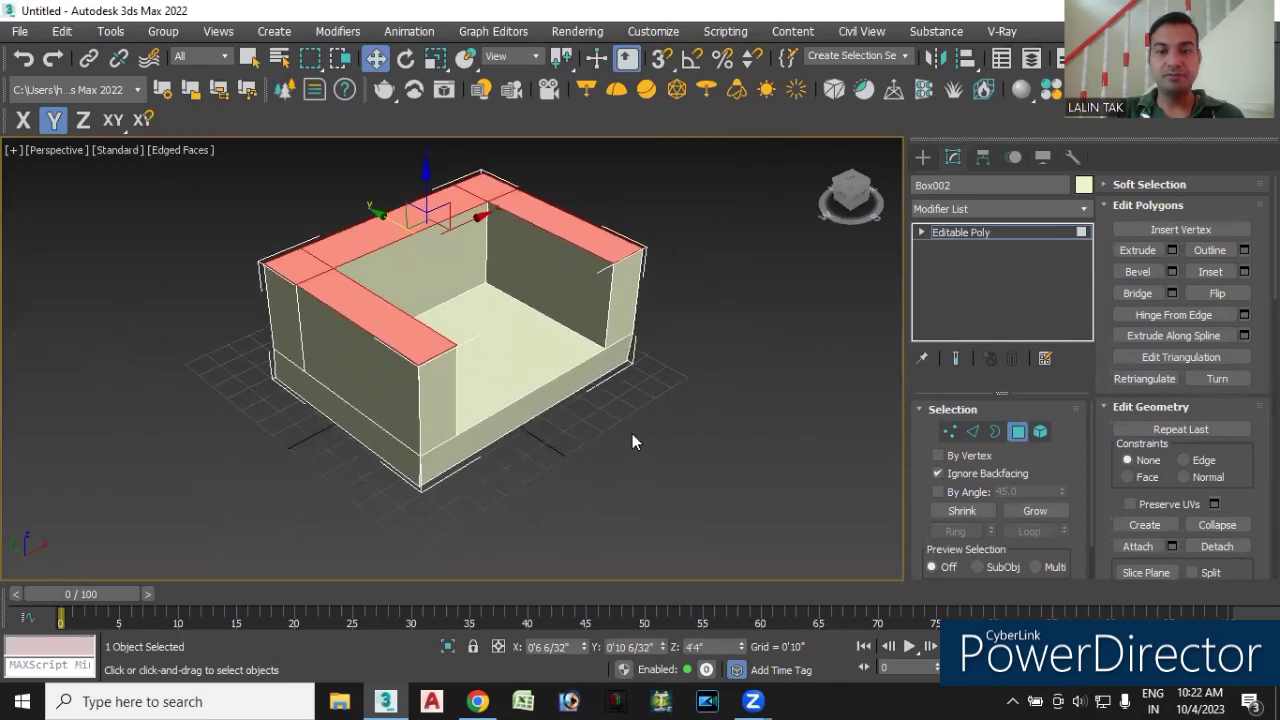
{"action": "left_click", "coordinate": [635, 431]}
- Deselect the walls and orbit beneath the model to view its bottom face
{"action": "middle_click_drag", "start_coordinate": [557, 466], "coordinate": [564, 458]}
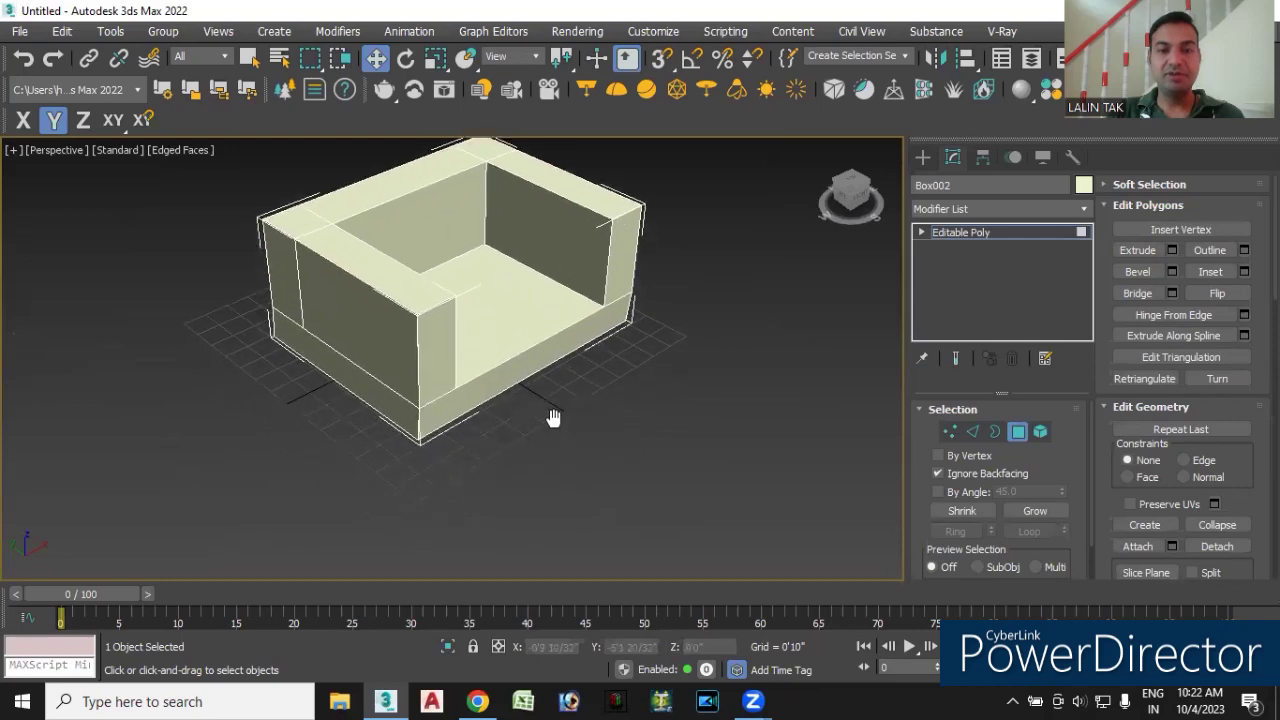
{"action": "key", "text": "super"}
{"action": "key", "text": "super"}
{"action": "mouse_move", "coordinate": [630, 401]}
{"action": "middle_mouse_down", "text": "alt"}
{"action": "mouse_move", "coordinate": [669, 387]}
{"action": "mouse_move", "coordinate": [624, 390]}
{"action": "middle_mouse_up", "text": "alt"}
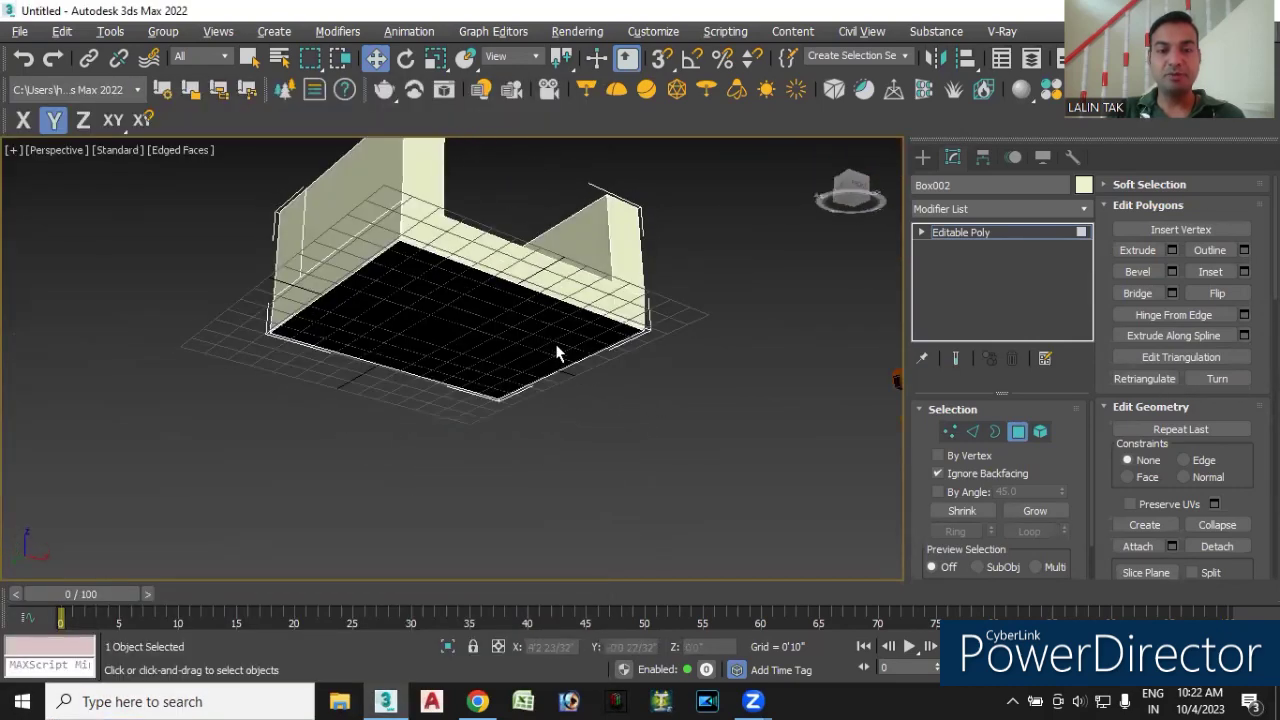
{"action": "mouse_move", "coordinate": [544, 443]}
{"action": "middle_mouse_down", "text": "alt"}
{"action": "mouse_move", "coordinate": [567, 318]}
{"action": "mouse_move", "coordinate": [491, 274]}
{"action": "mouse_move", "coordinate": [429, 377]}
{"action": "mouse_move", "coordinate": [443, 363]}
{"action": "mouse_move", "coordinate": [448, 377]}
{"action": "middle_mouse_up", "text": "alt"}
{"action": "scroll", "coordinate": [448, 377], "scroll_direction": "up", "scroll_amount": 3}
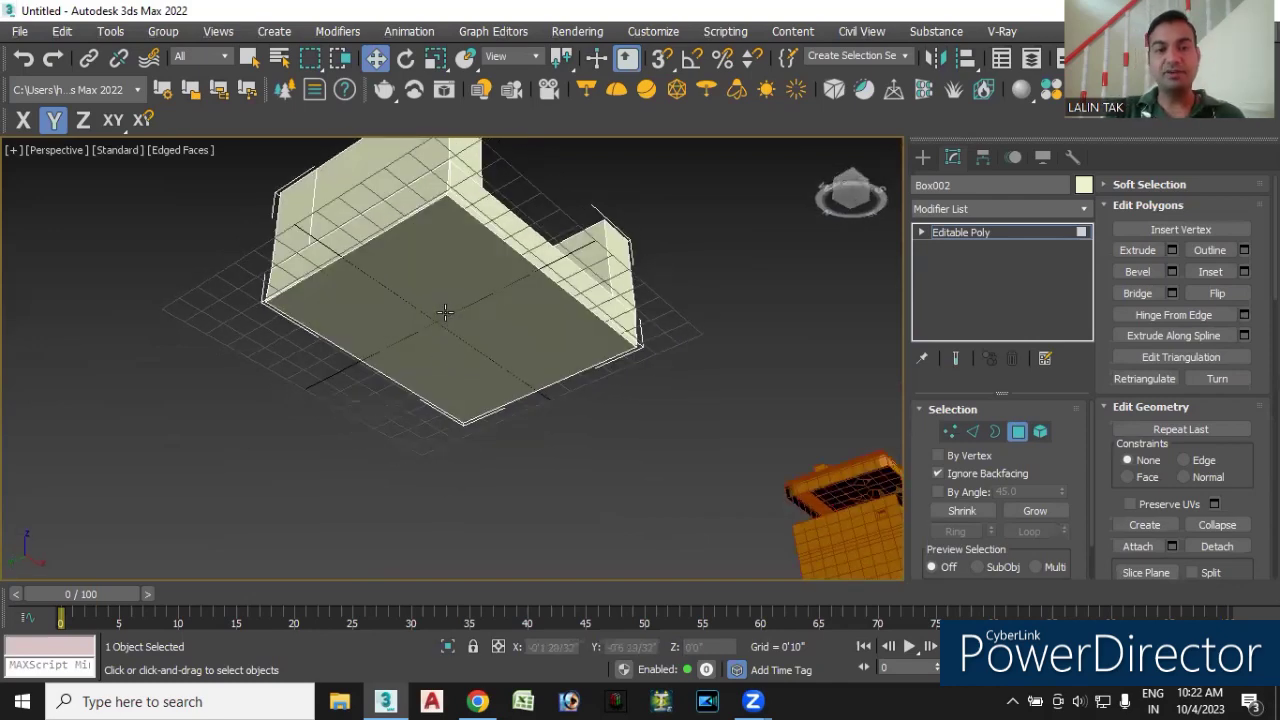
{"action": "left_click", "coordinate": [443, 313]}
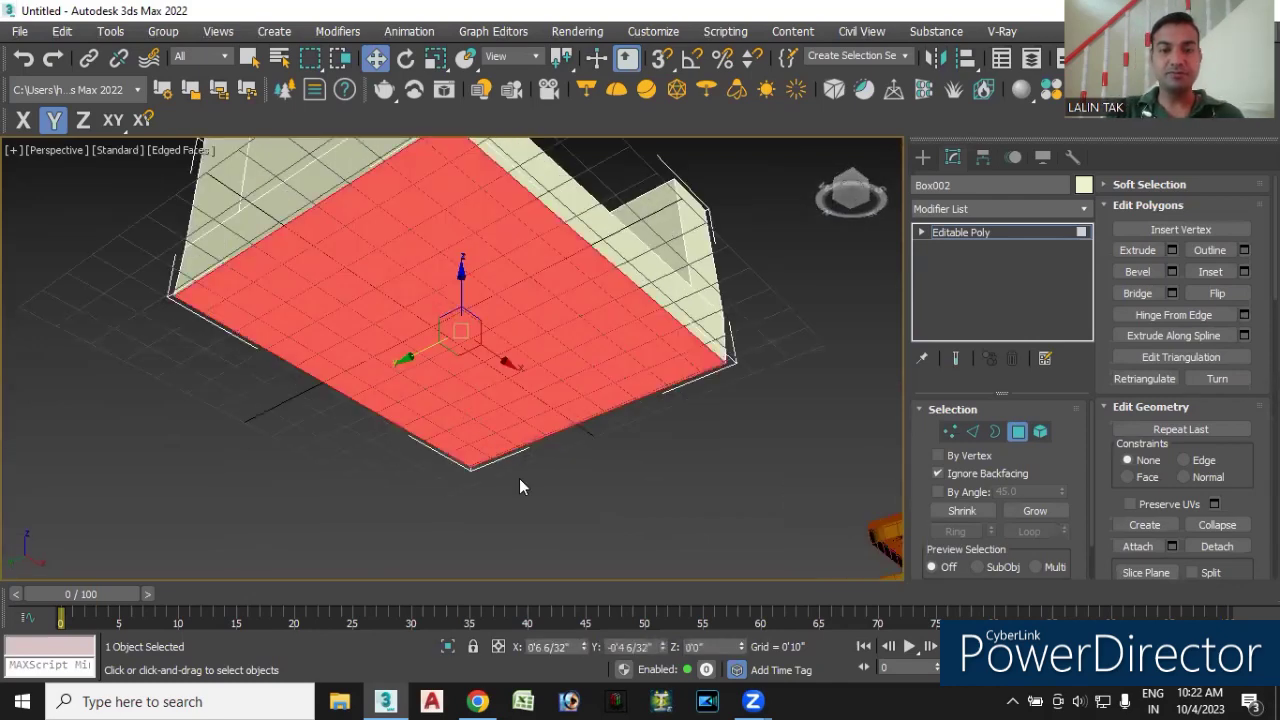
{"action": "left_click", "coordinate": [553, 476]}
{"action": "mouse_move", "coordinate": [609, 486]}
{"action": "middle_mouse_down"}
{"action": "mouse_move", "coordinate": [626, 514]}
{"action": "mouse_move", "coordinate": [606, 495]}
{"action": "middle_mouse_up"}
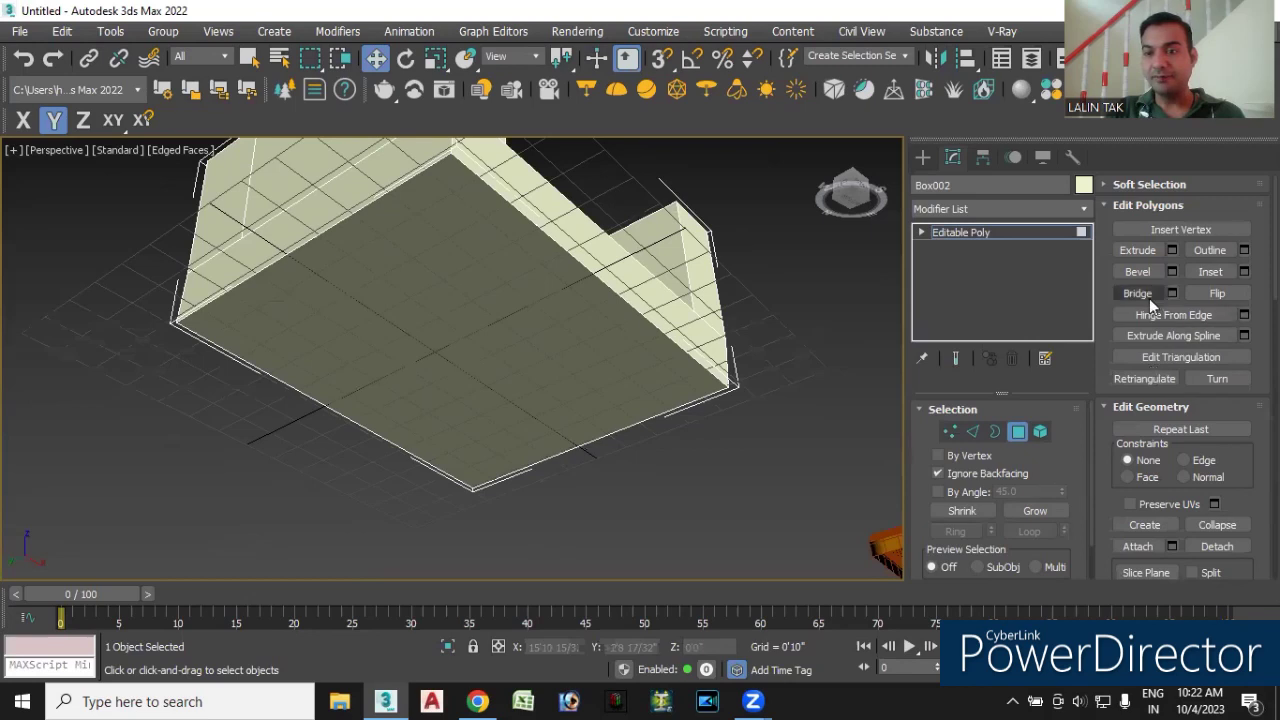
- Connect two opposite bottom edges with 2 segments and pinch 61
{"action": "left_click", "coordinate": [972, 431]}
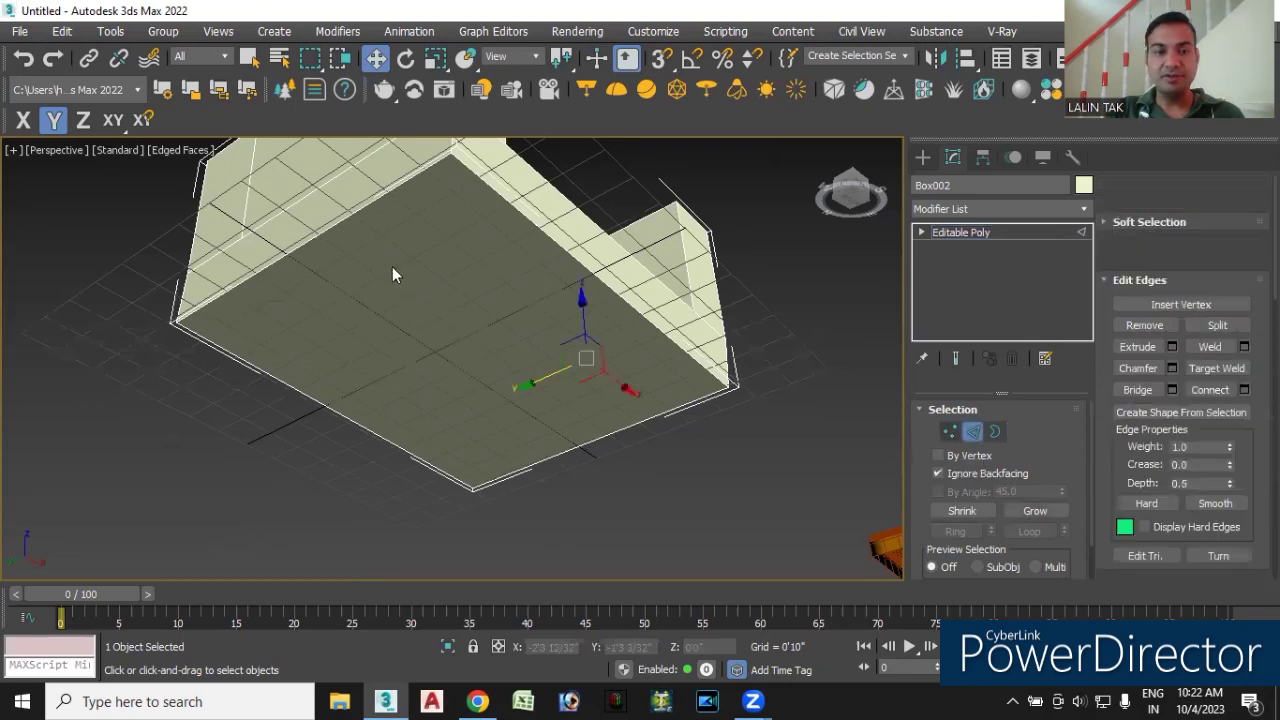
{"action": "left_click", "coordinate": [343, 219]}
{"action": "left_click", "coordinate": [624, 428], "text": "ctrl"}
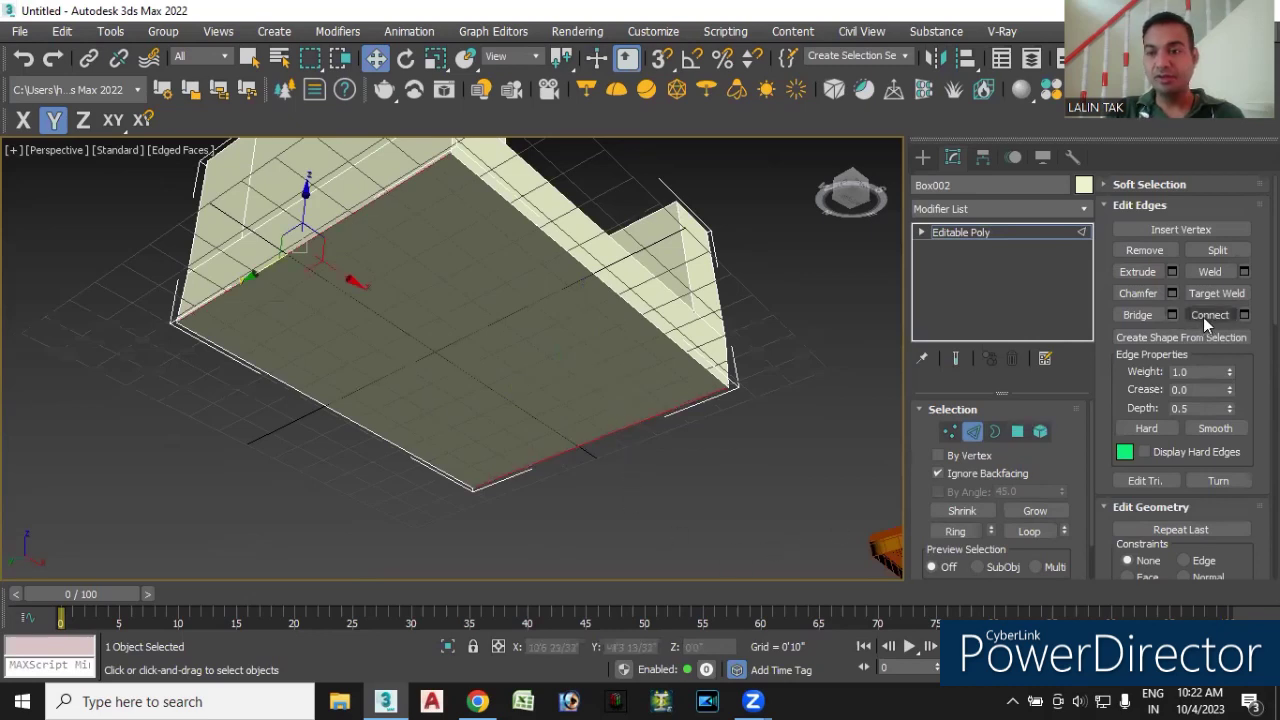
{"action": "left_click", "coordinate": [1246, 316]}
{"action": "left_click_drag", "start_coordinate": [485, 396], "coordinate": [507, 392]}
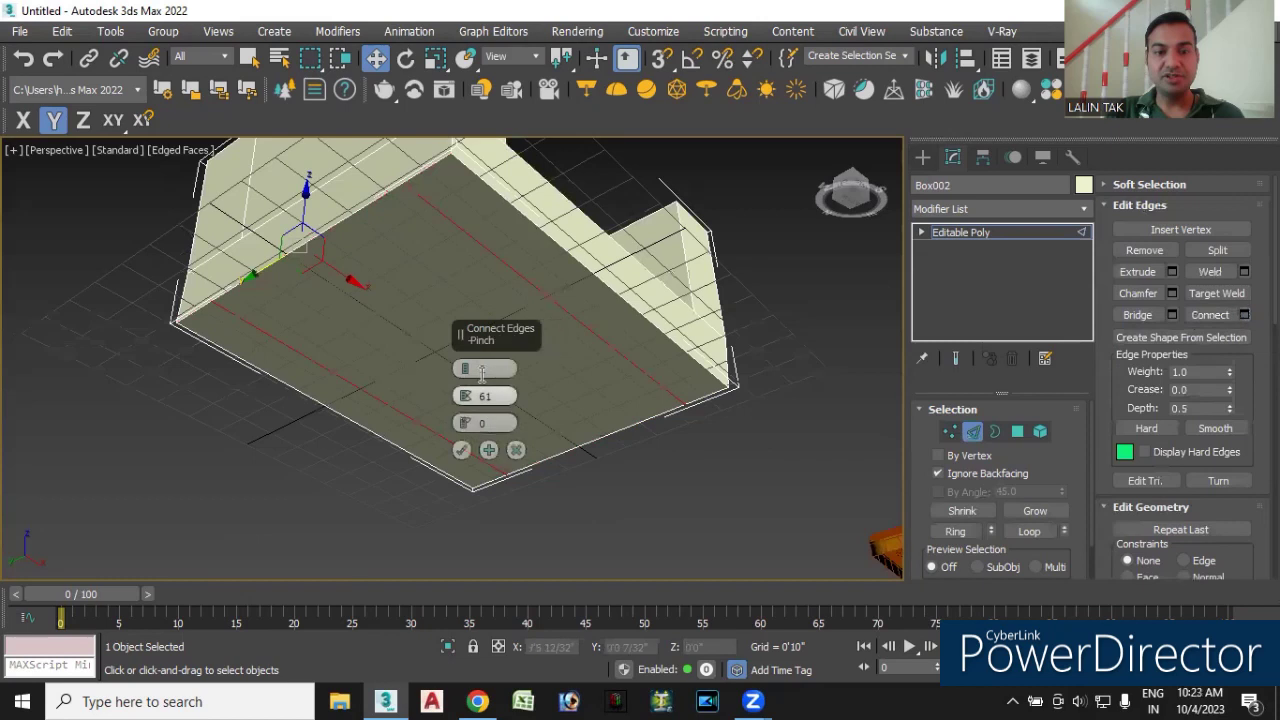
{"action": "left_click", "coordinate": [461, 450]}
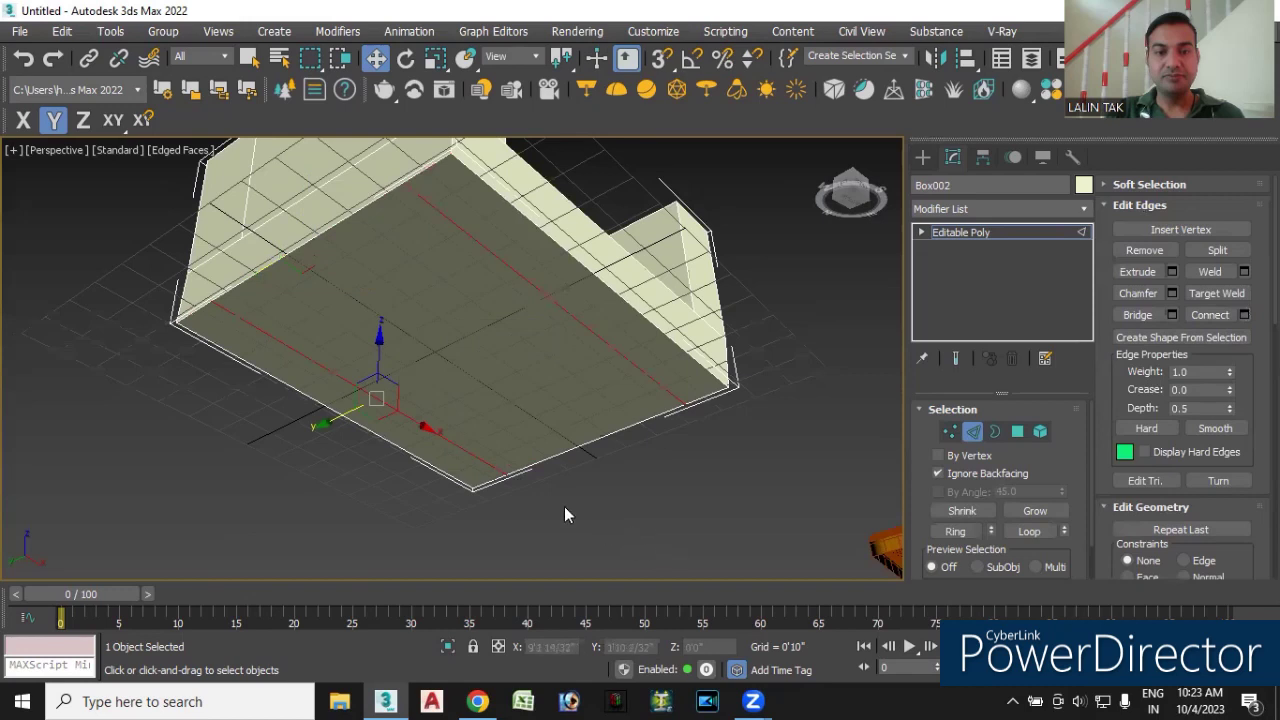
- Connect the other pair of opposite bottom edges to mark off the corner squares
{"action": "left_click", "coordinate": [407, 234]}
{"action": "left_click", "coordinate": [558, 314]}
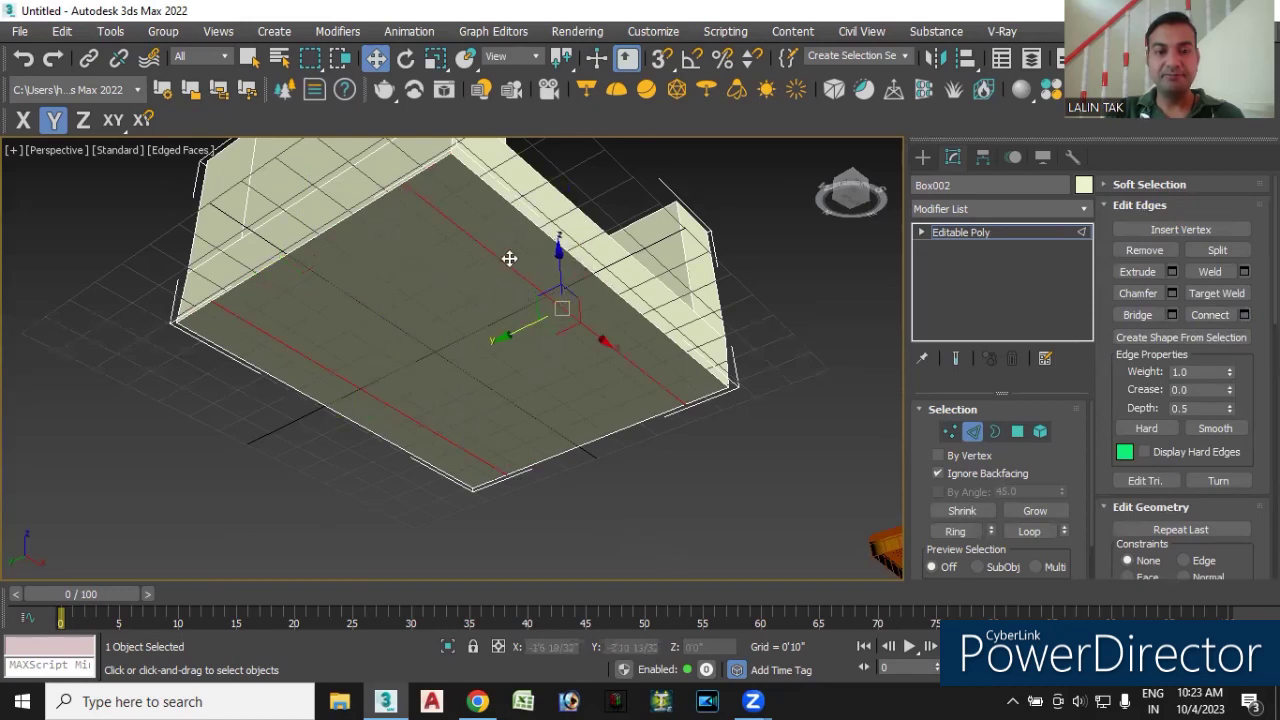
{"action": "left_click", "coordinate": [608, 280]}
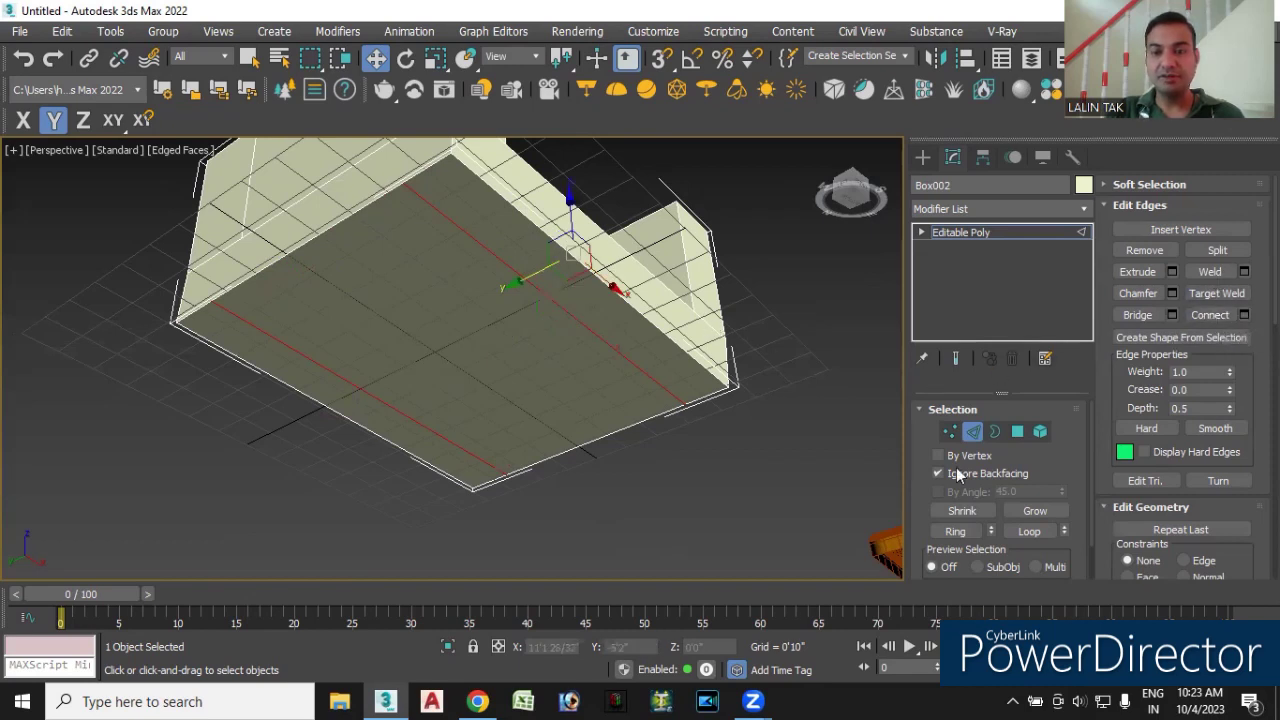
{"action": "left_click", "coordinate": [652, 325]}
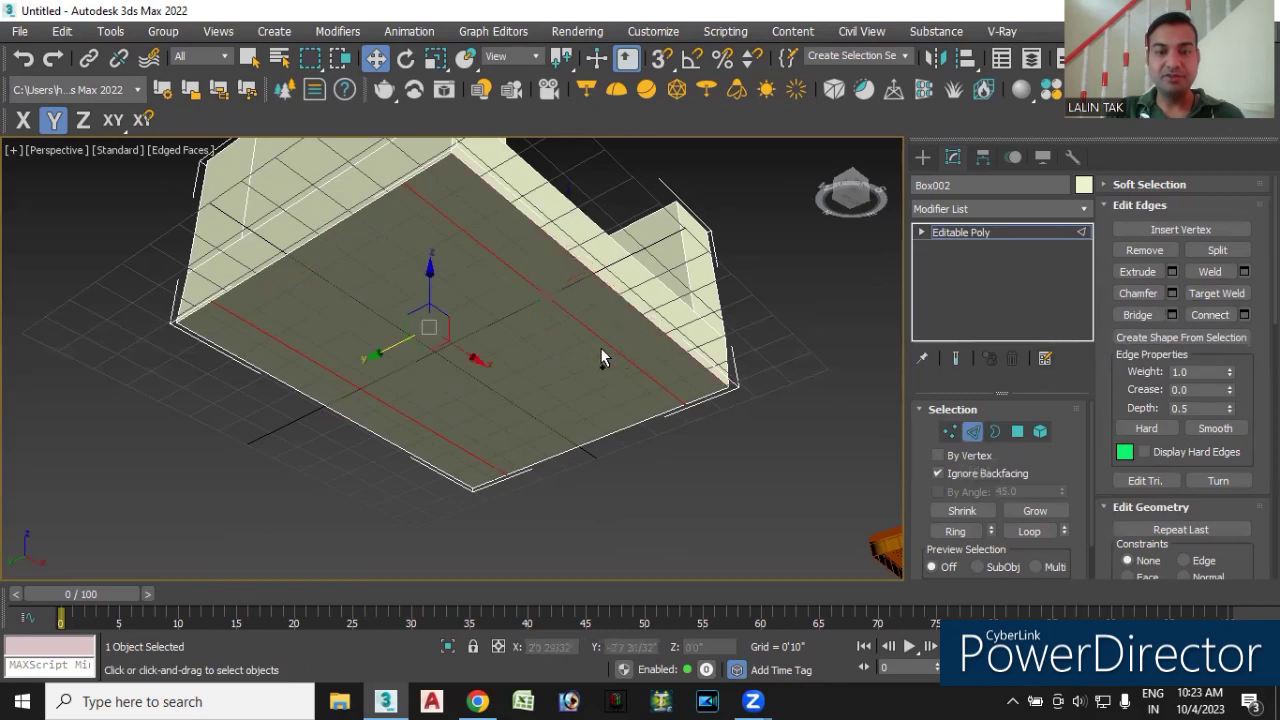
{"action": "left_click", "coordinate": [367, 431], "text": "ctrl"}
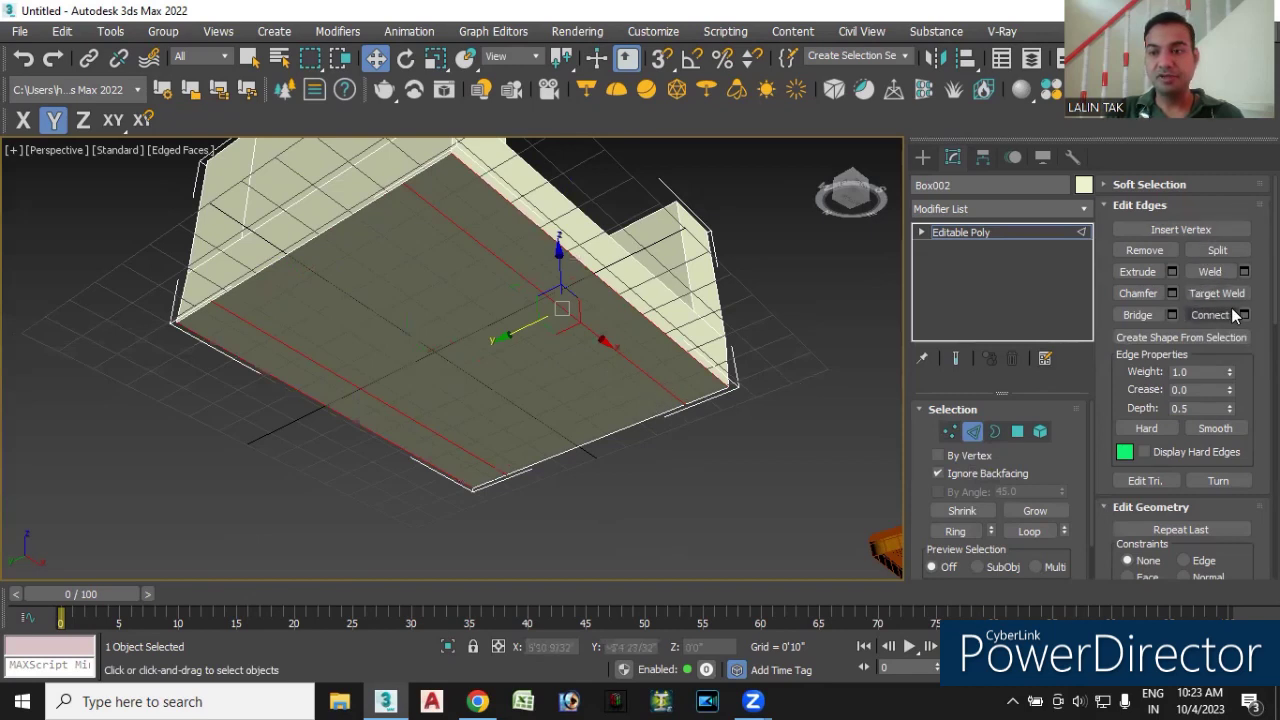
{"action": "left_click", "coordinate": [1244, 315]}
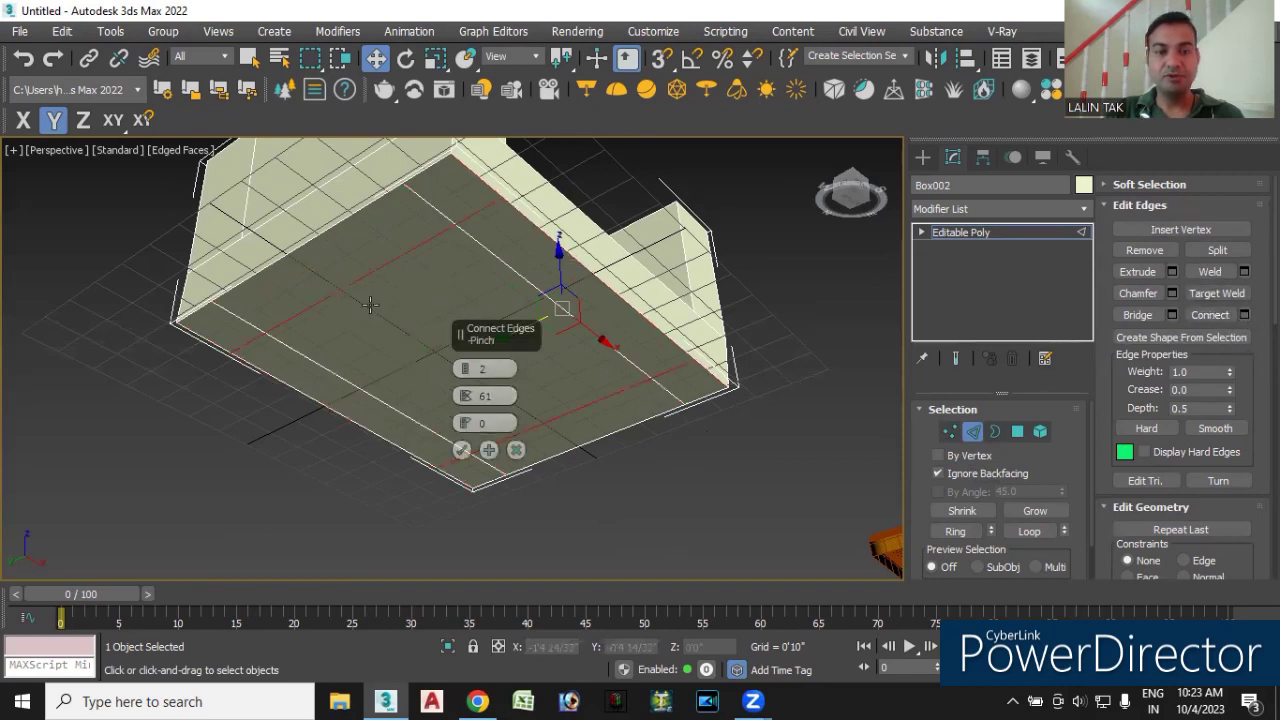
{"action": "left_click", "coordinate": [461, 451]}
{"action": "left_click", "coordinate": [562, 517]}
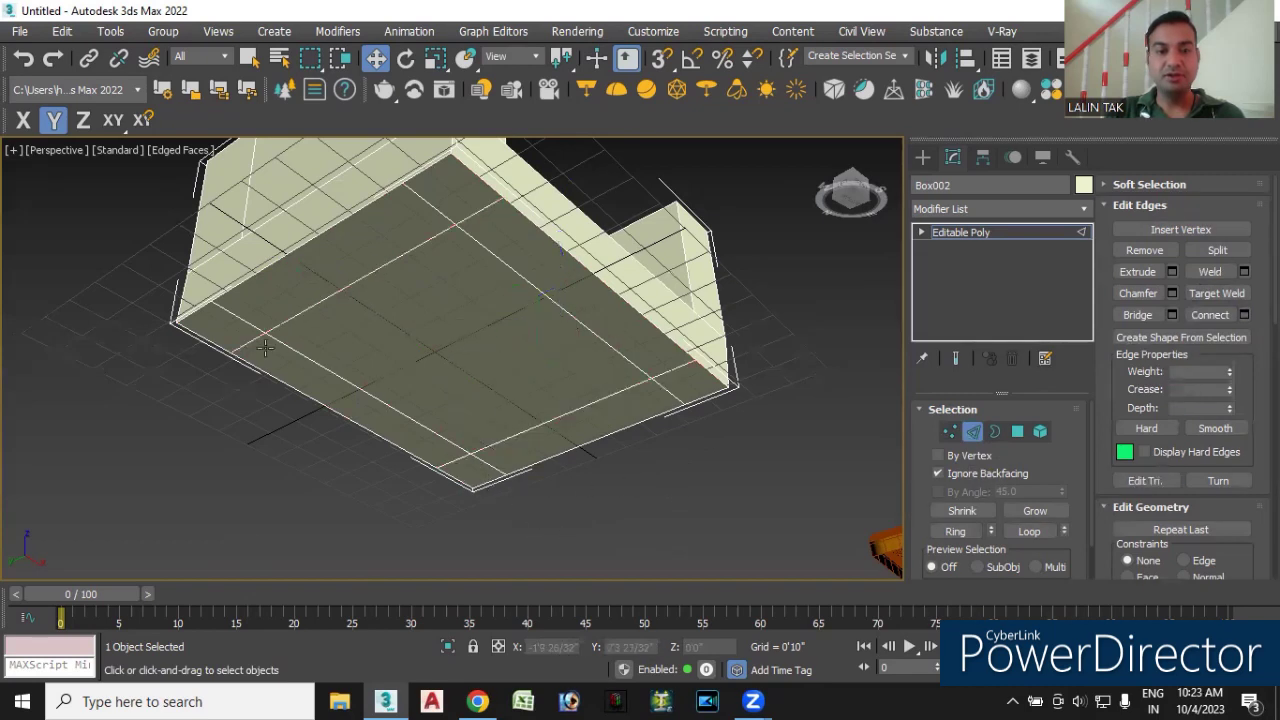
{"action": "left_click", "coordinate": [222, 330]}
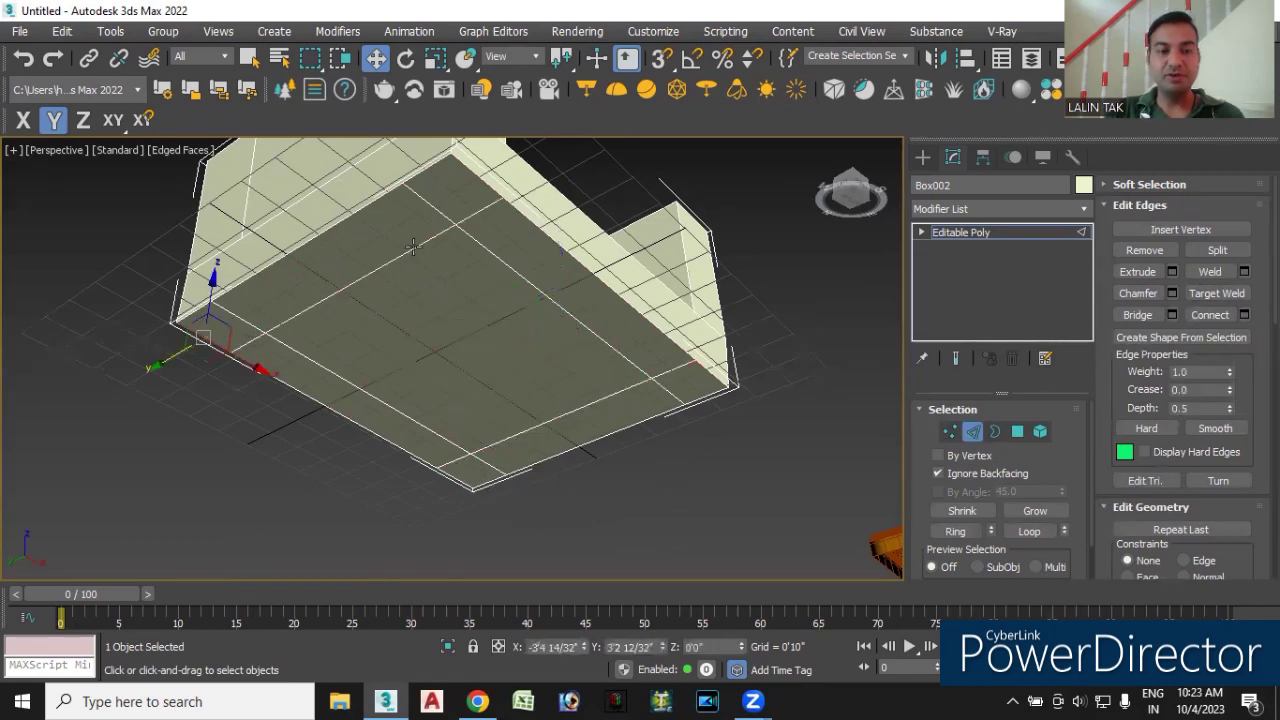
{"action": "left_click", "coordinate": [416, 506]}
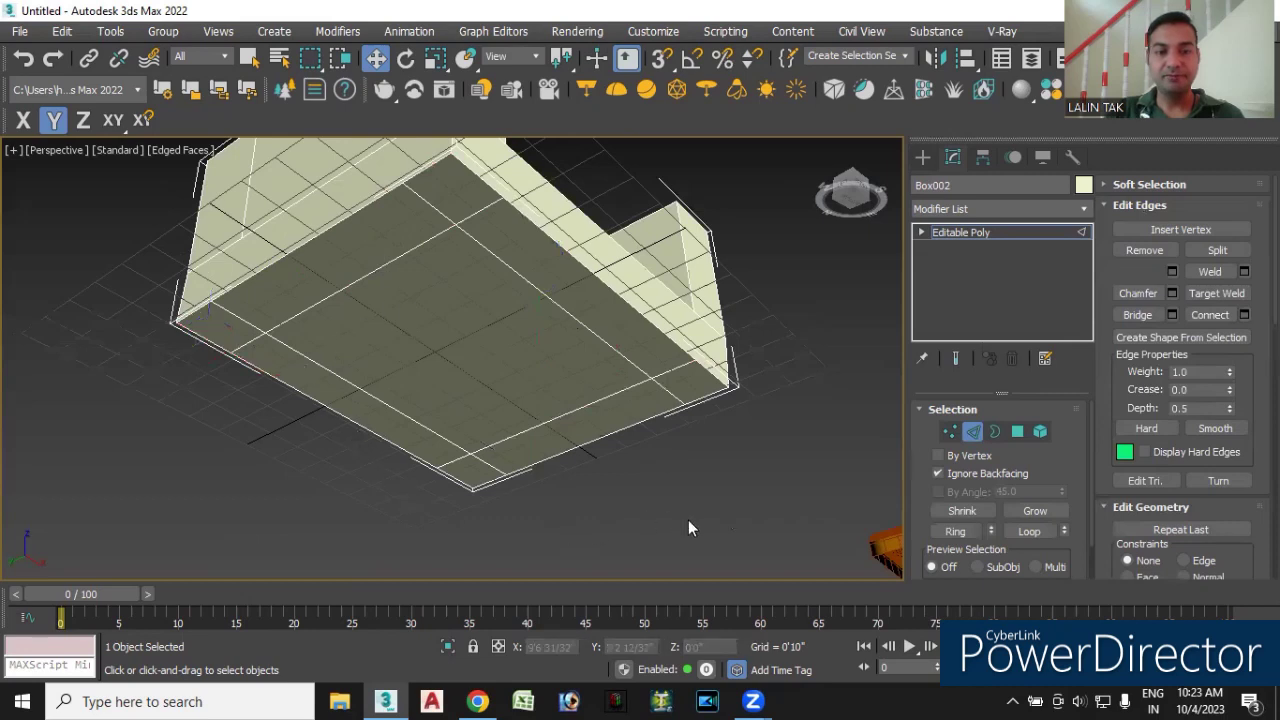
{"action": "left_click", "coordinate": [1018, 432]}
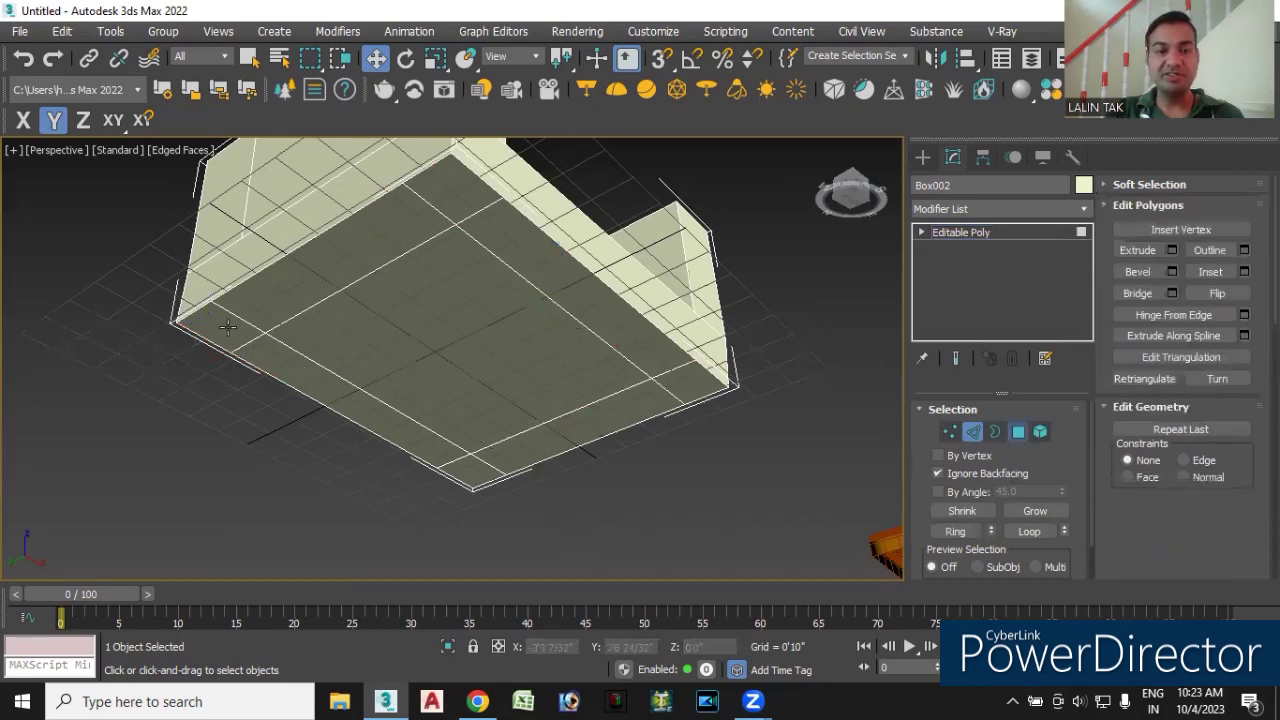
- Select the four corner squares on the chair base's underside
{"action": "left_click", "coordinate": [222, 328]}
{"action": "left_click", "coordinate": [462, 195], "text": "ctrl"}
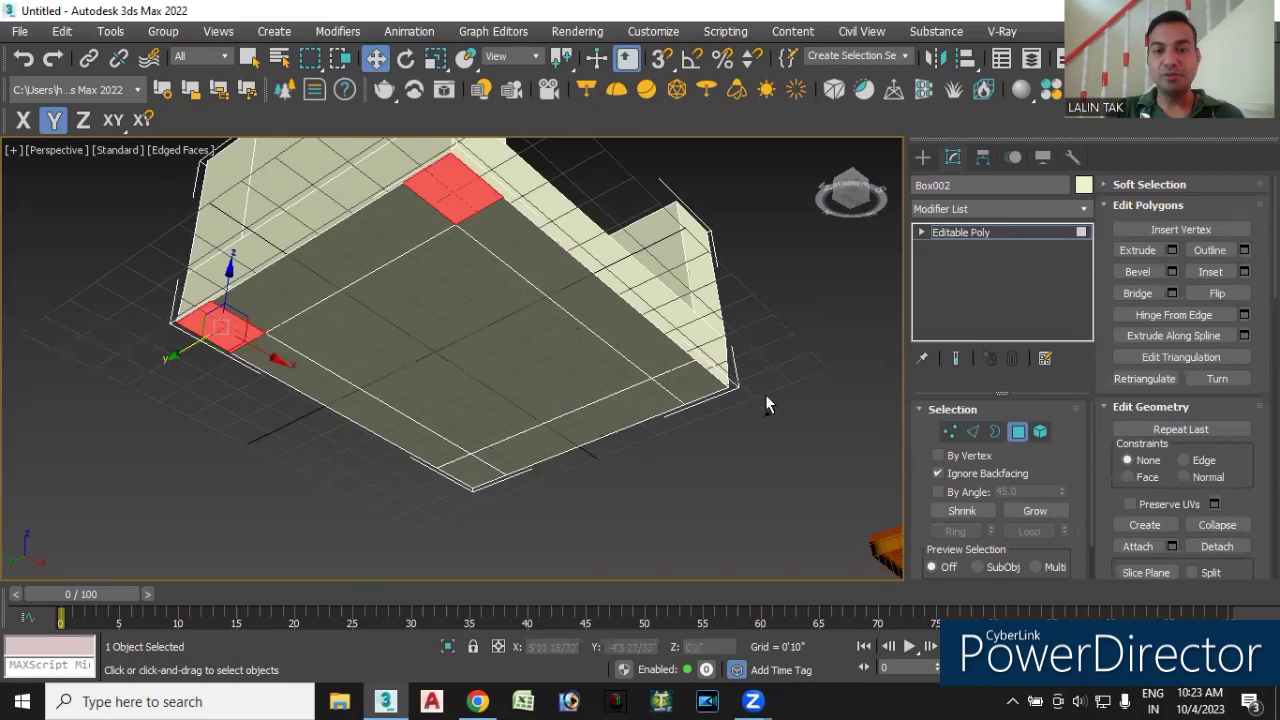
{"action": "left_click", "coordinate": [686, 379], "text": "ctrl"}
{"action": "left_click", "coordinate": [470, 470], "text": "ctrl"}
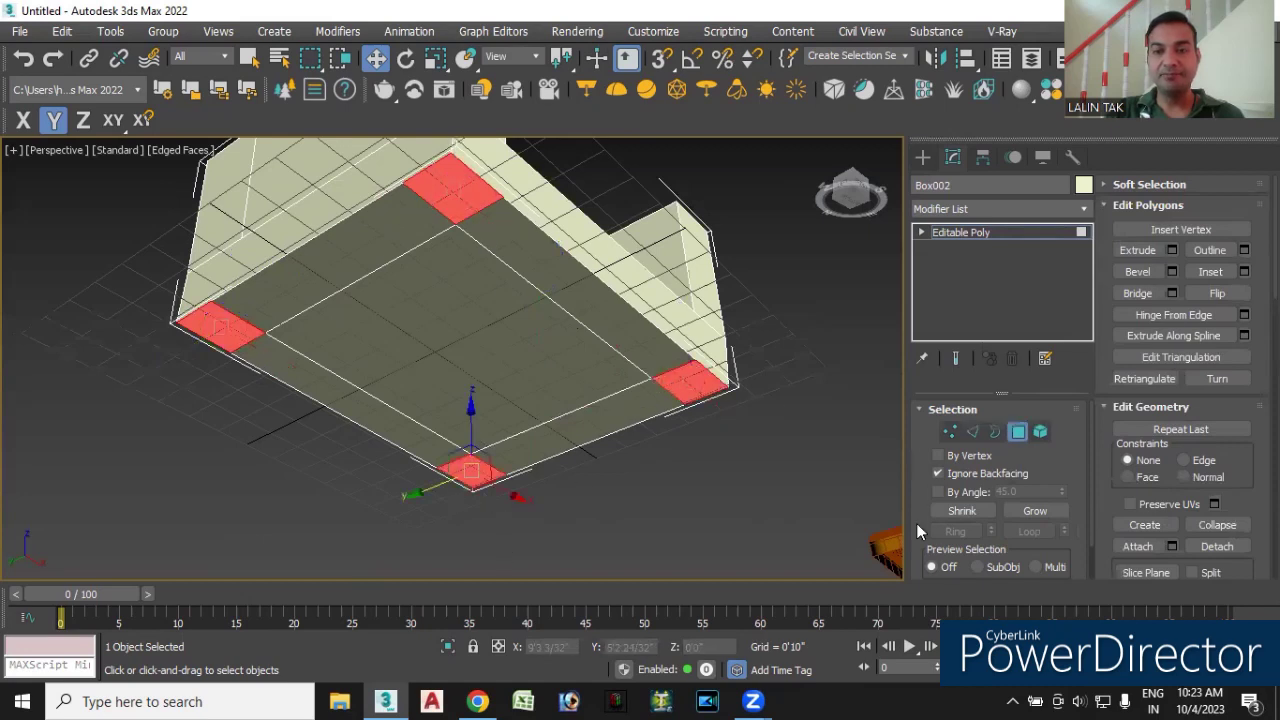
- Bevel the corners into legs with height 3'5 6/32" and outline -0'4 2/32"
{"action": "left_click", "coordinate": [1172, 271]}
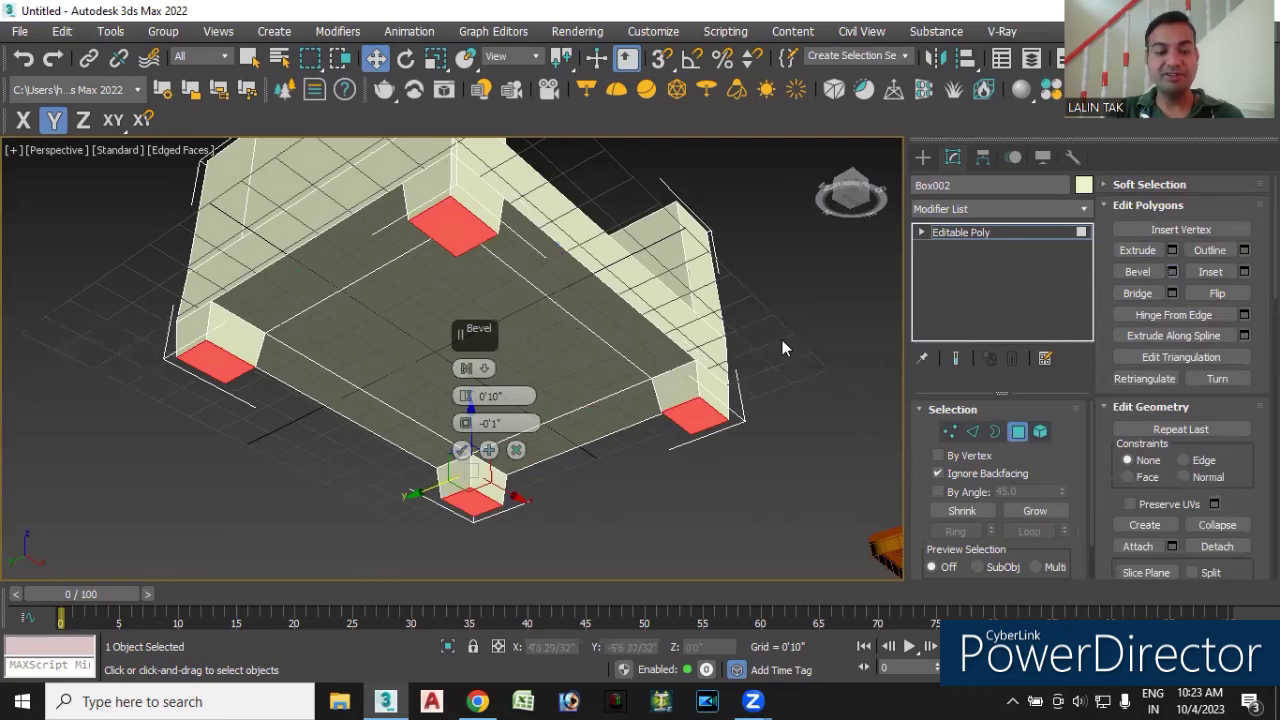
{"action": "middle_click_drag", "start_coordinate": [777, 345], "coordinate": [755, 364], "text": "alt"}
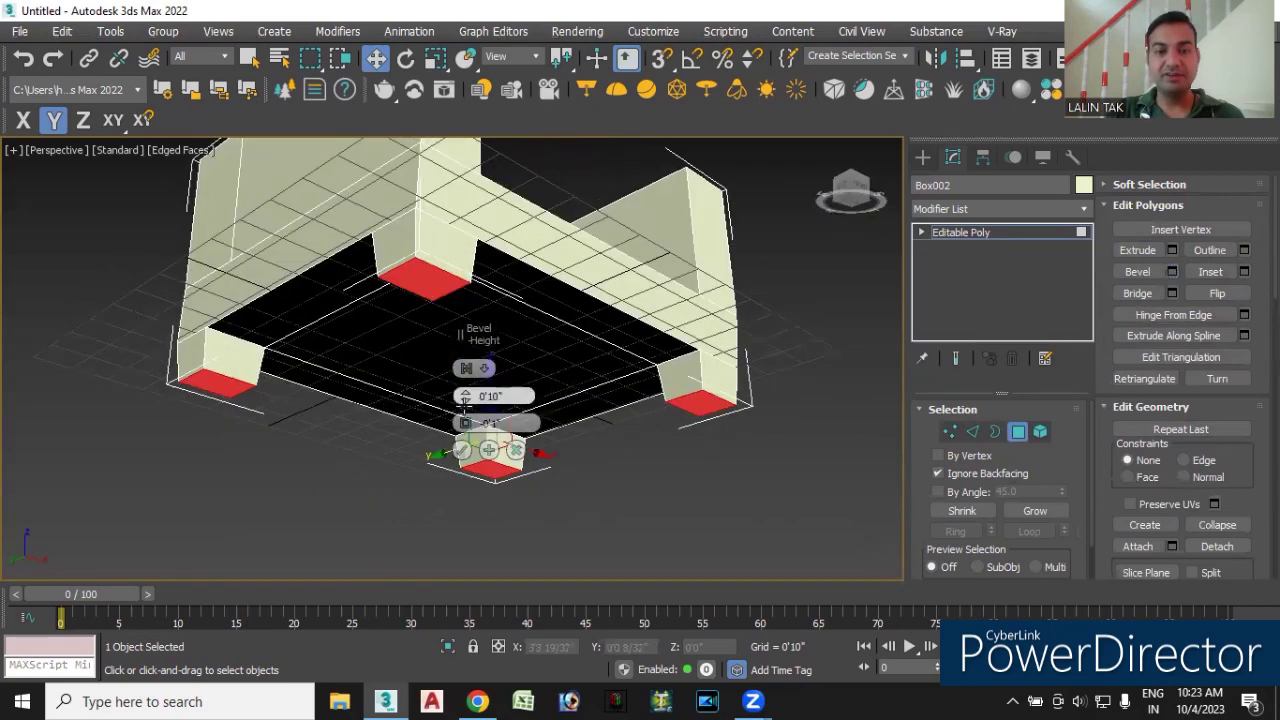
{"action": "mouse_move", "coordinate": [463, 397]}
{"action": "left_mouse_down"}
{"action": "mouse_move", "coordinate": [471, 300]}
{"action": "mouse_move", "coordinate": [500, 277]}
{"action": "left_mouse_up"}
{"action": "mouse_move", "coordinate": [614, 370]}
{"action": "middle_mouse_down", "text": "alt"}
{"action": "mouse_move", "coordinate": [579, 429]}
{"action": "mouse_move", "coordinate": [590, 466]}
{"action": "mouse_move", "coordinate": [592, 444]}
{"action": "middle_mouse_up", "text": "alt"}
{"action": "scroll", "coordinate": [579, 429], "scroll_direction": "down", "scroll_amount": 5}
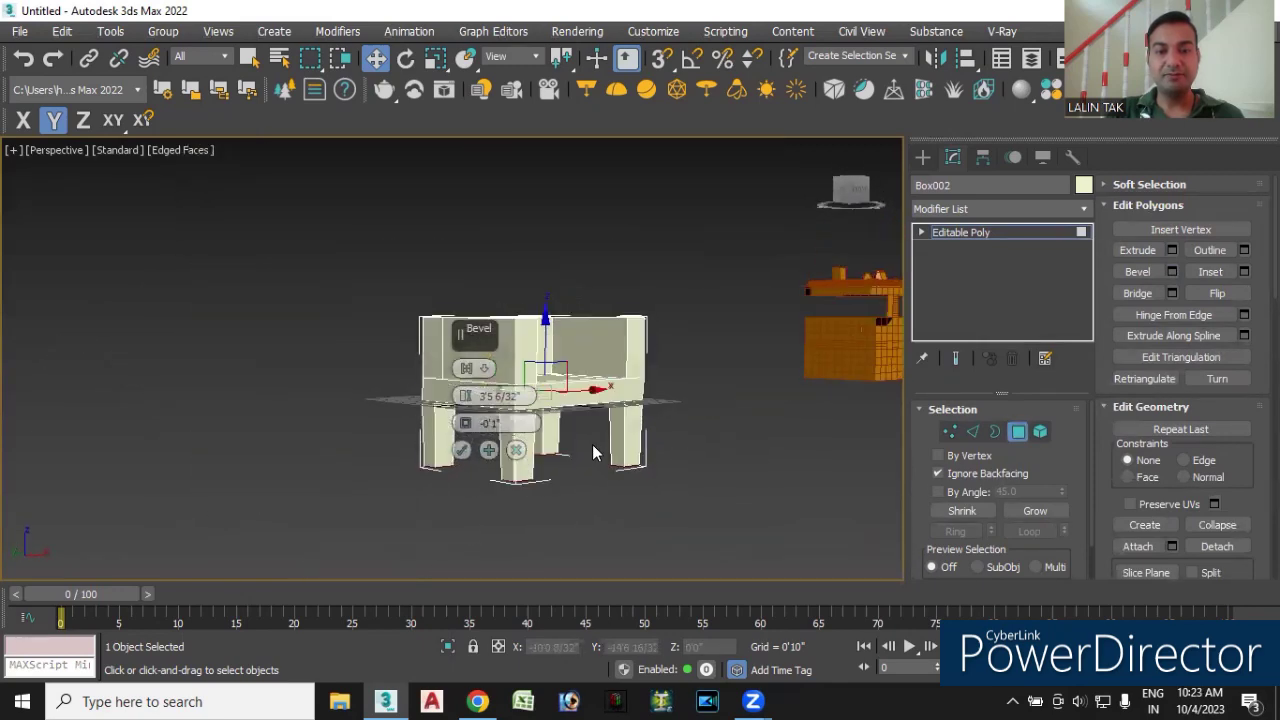
{"action": "left_click", "coordinate": [465, 427]}
{"action": "left_click_drag", "start_coordinate": [465, 427], "coordinate": [465, 437]}
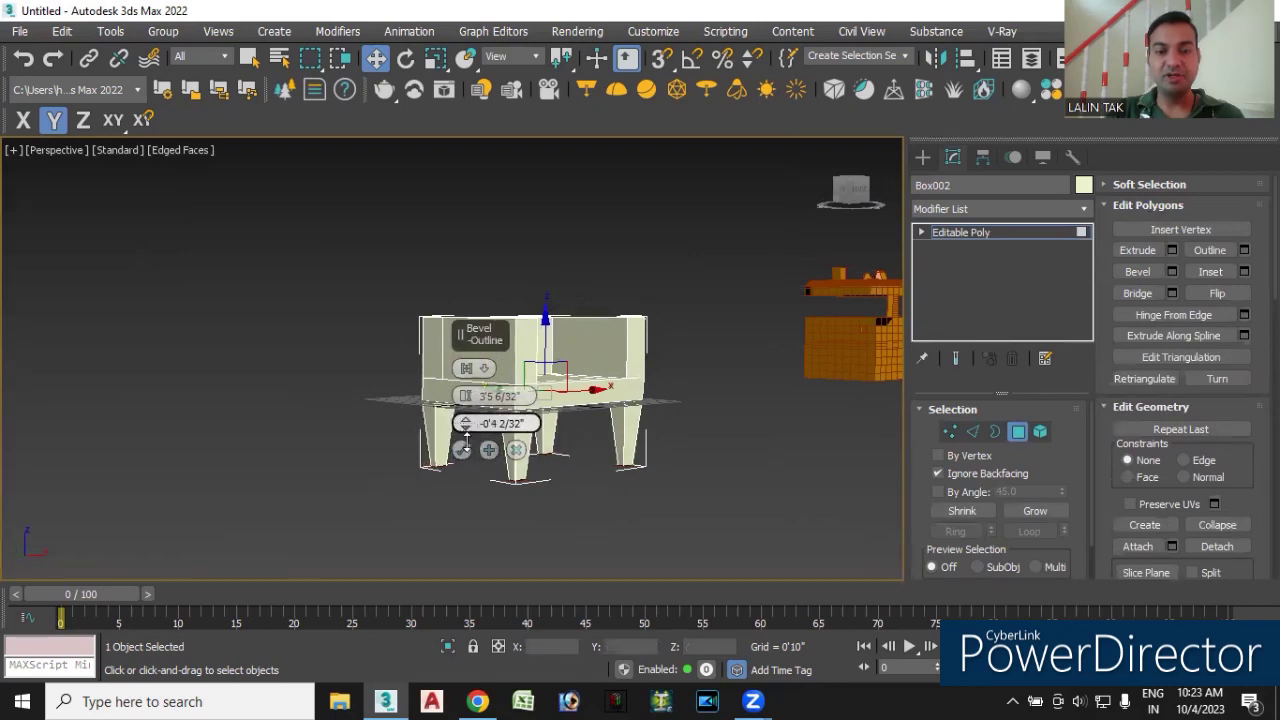
{"action": "left_click", "coordinate": [463, 453]}
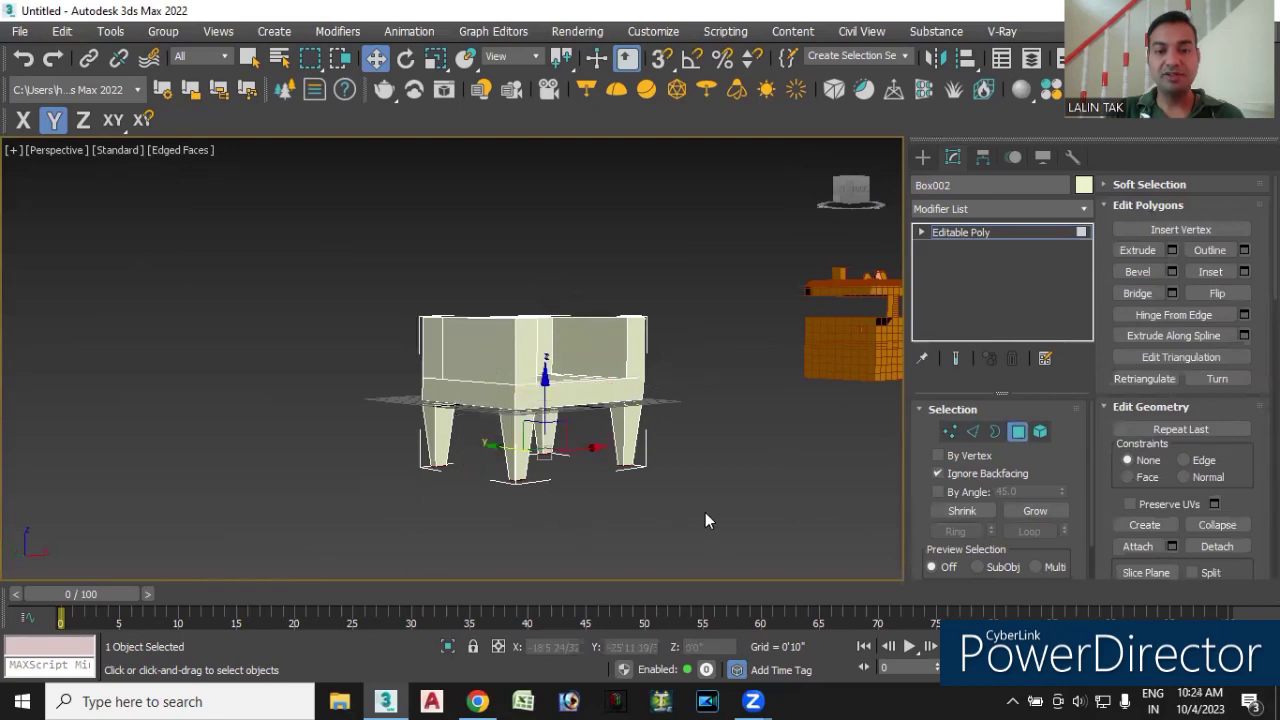
{"action": "mouse_move", "coordinate": [689, 523]}
{"action": "middle_mouse_down", "text": "alt"}
{"action": "mouse_move", "coordinate": [683, 554]}
{"action": "mouse_move", "coordinate": [671, 435]}
{"action": "mouse_move", "coordinate": [494, 420]}
{"action": "mouse_move", "coordinate": [500, 429]}
{"action": "middle_mouse_up", "text": "alt"}
{"action": "scroll", "coordinate": [490, 400], "scroll_direction": "up", "scroll_amount": 5}
- Select the back wall's top polygons and extrude them 3'1 22/32" upward
{"action": "left_click", "coordinate": [434, 381]}
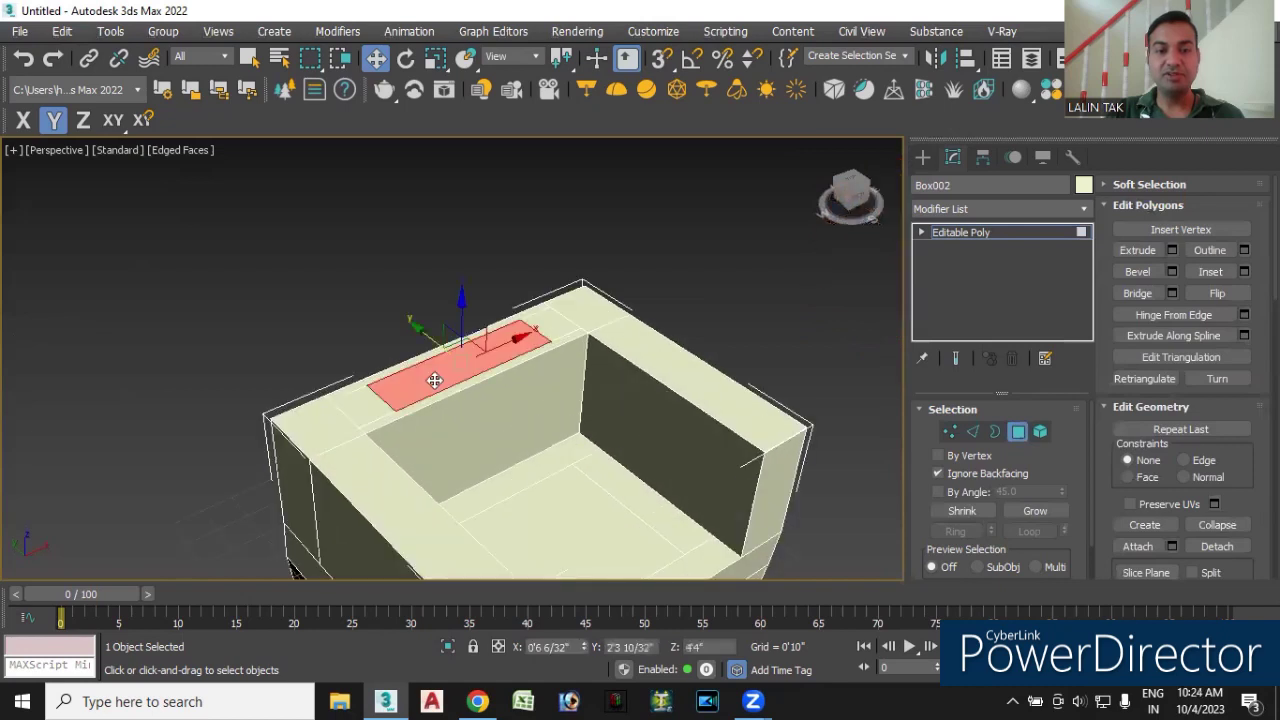
{"action": "scroll", "coordinate": [473, 402], "scroll_direction": "up", "scroll_amount": 3}
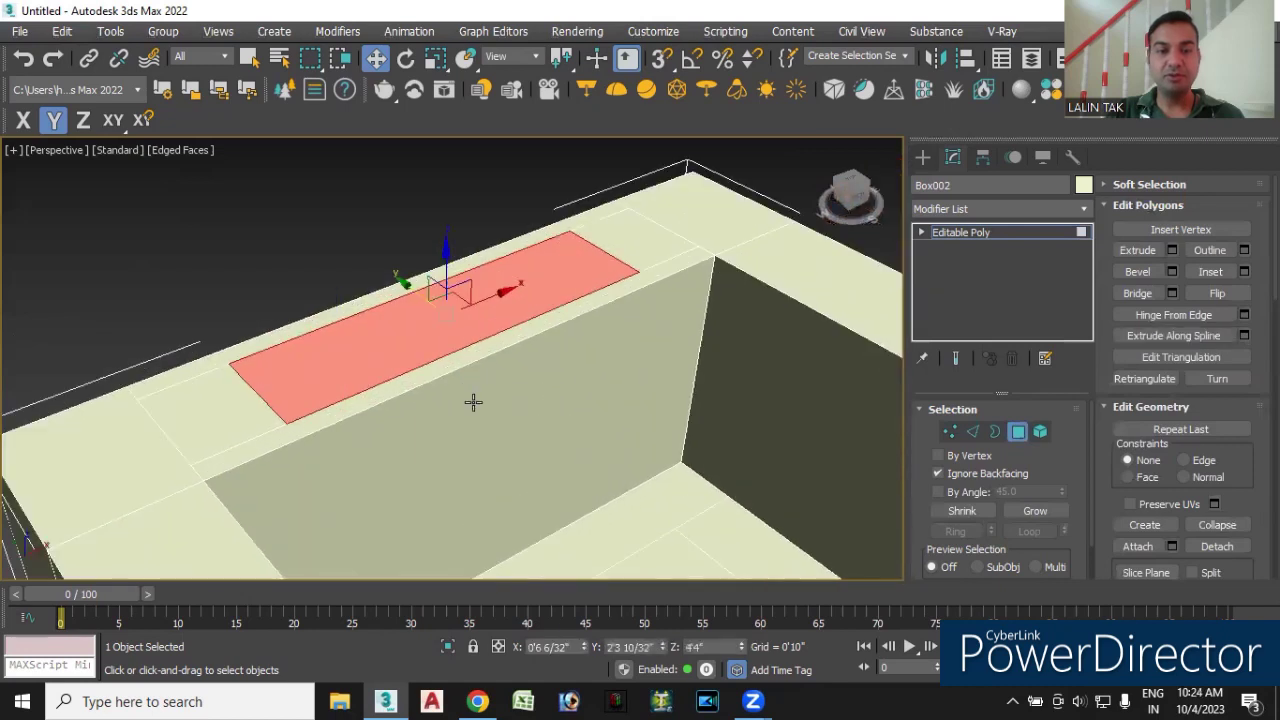
{"action": "left_click", "coordinate": [230, 415], "text": "ctrl"}
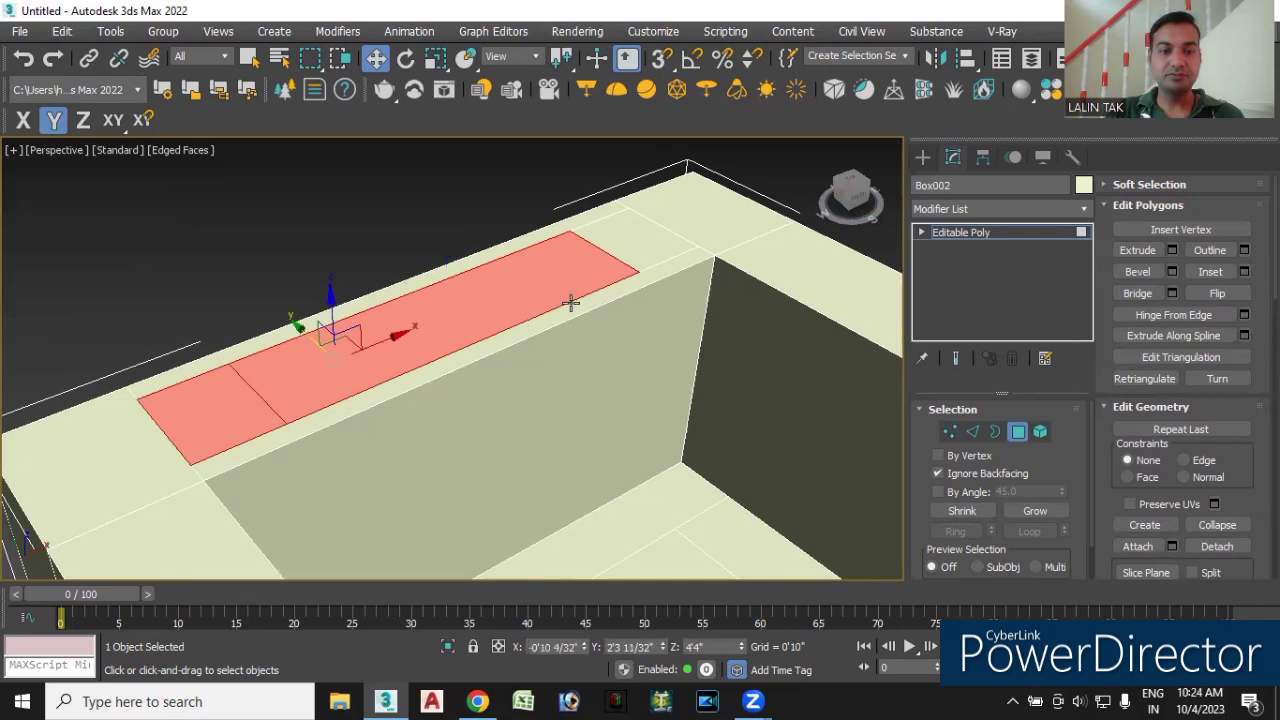
{"action": "left_click", "coordinate": [635, 247], "text": "ctrl"}
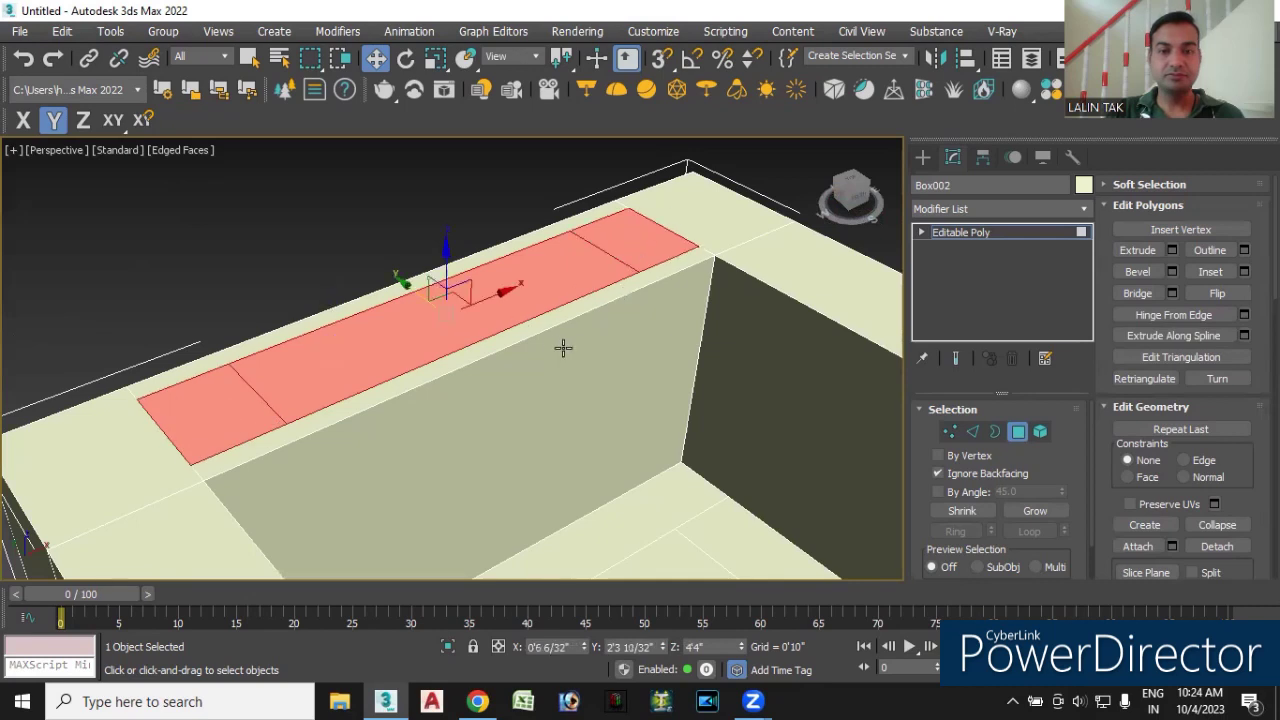
{"action": "left_click", "coordinate": [448, 363], "text": "ctrl"}
{"action": "left_click", "coordinate": [365, 298], "text": "ctrl"}
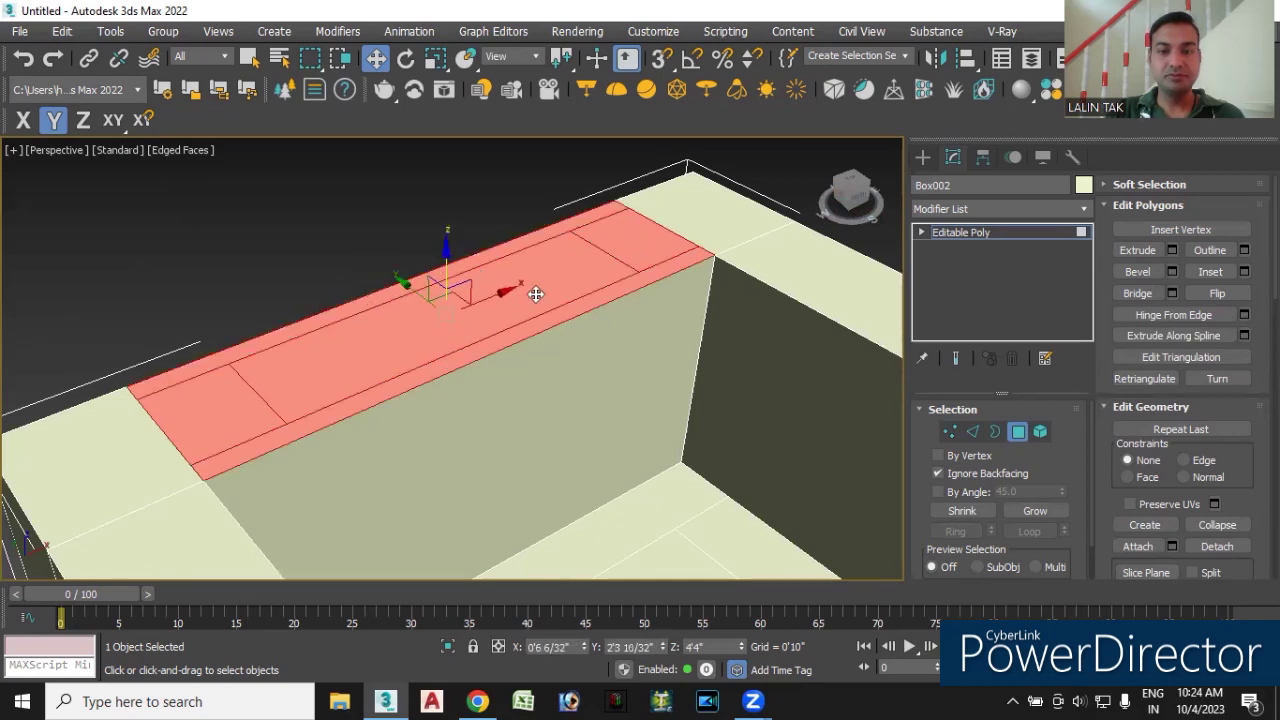
{"action": "left_click", "coordinate": [1172, 250]}
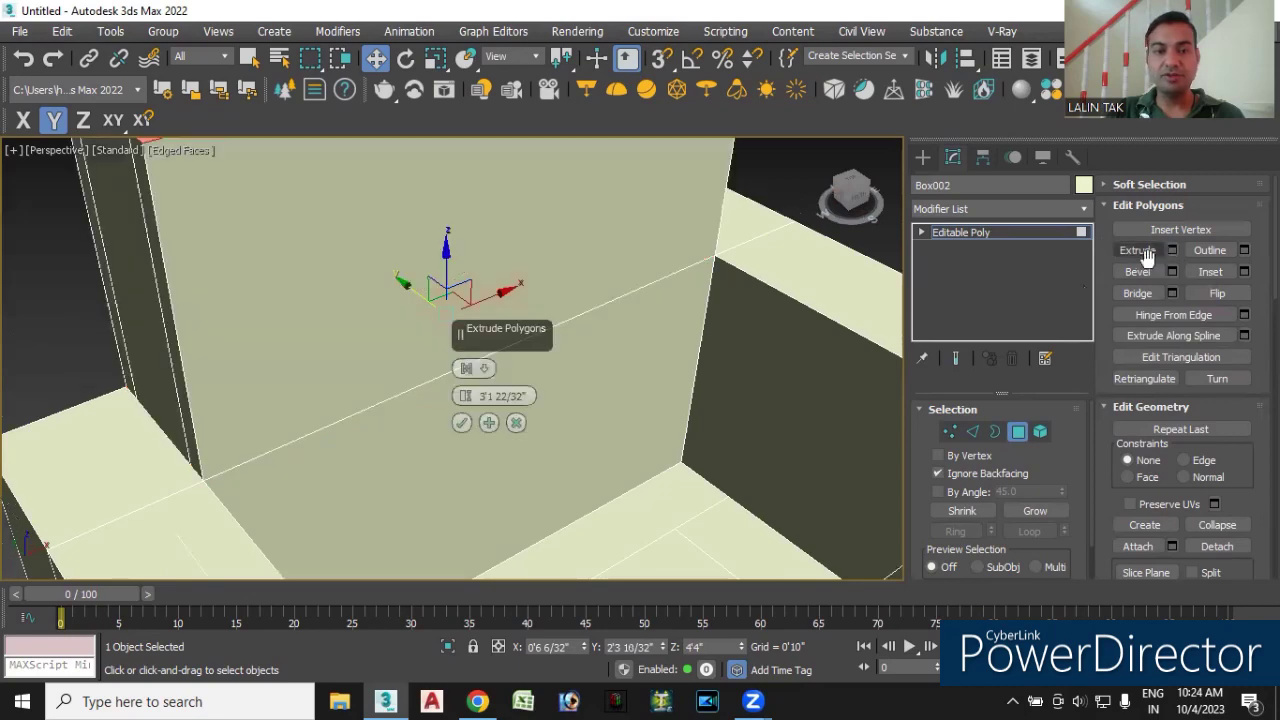
{"action": "scroll", "coordinate": [588, 277], "scroll_direction": "down", "scroll_amount": 5}
{"action": "middle_click_drag", "start_coordinate": [588, 277], "coordinate": [490, 320], "text": "alt"}
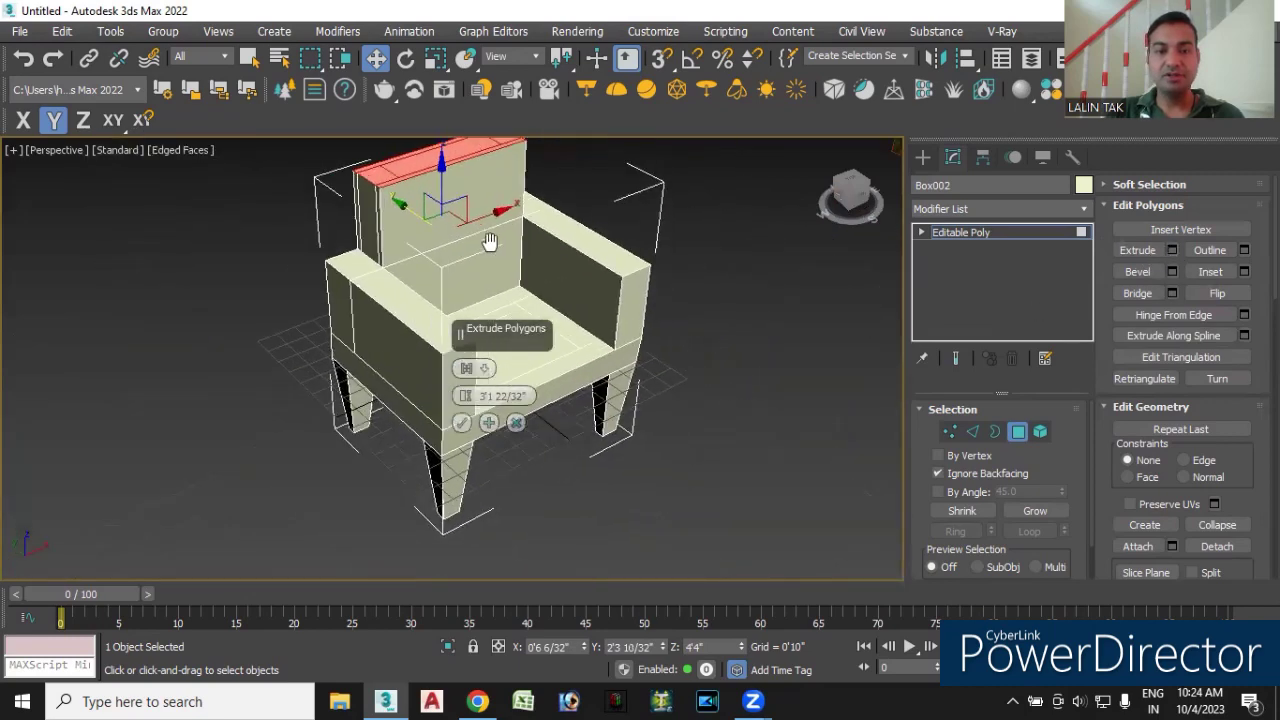
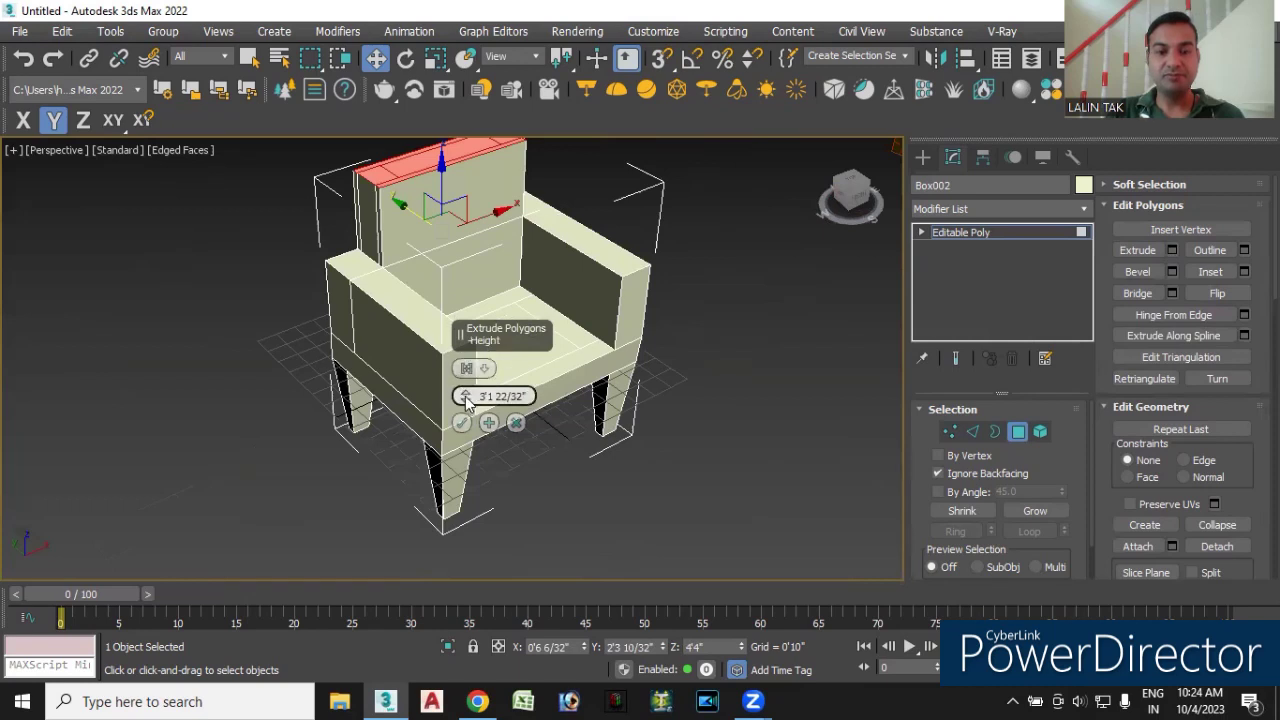
- Try a first extrusion of the back faces, then discard it
{"action": "left_click_drag", "start_coordinate": [466, 395], "coordinate": [470, 381]}
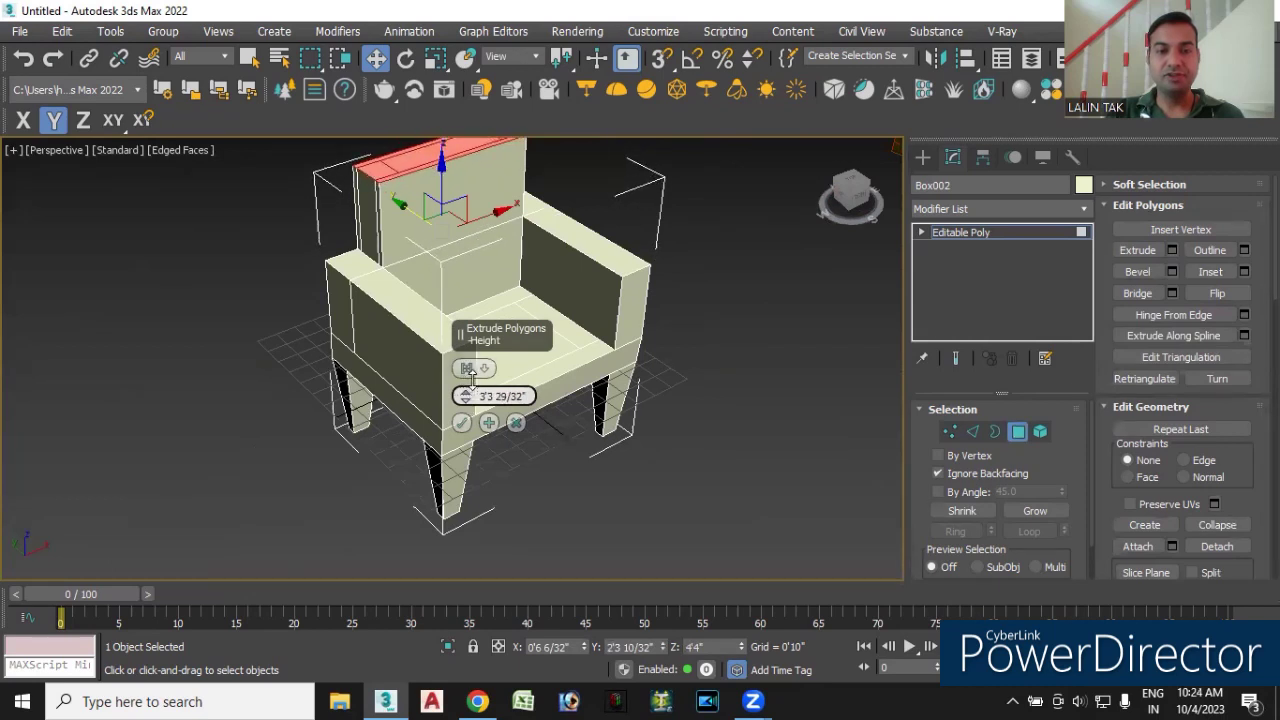
{"action": "left_click_drag", "start_coordinate": [472, 378], "coordinate": [474, 370]}
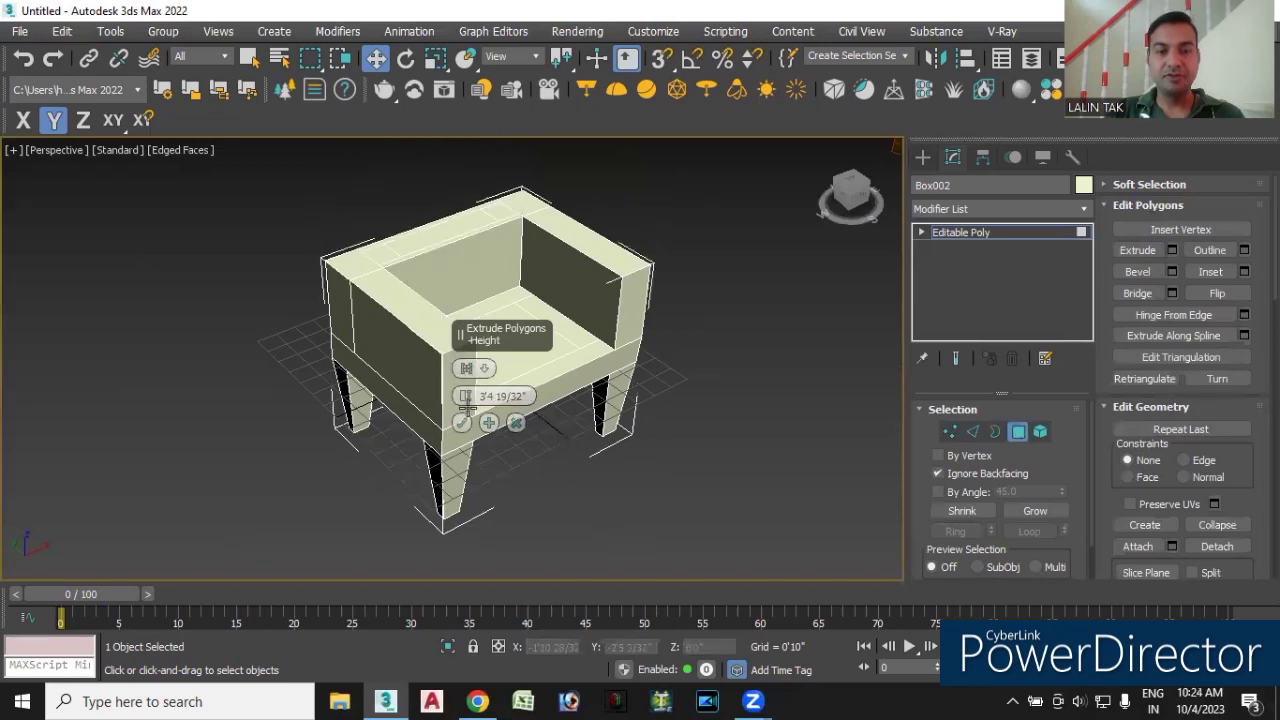
{"action": "left_click", "coordinate": [516, 422]}
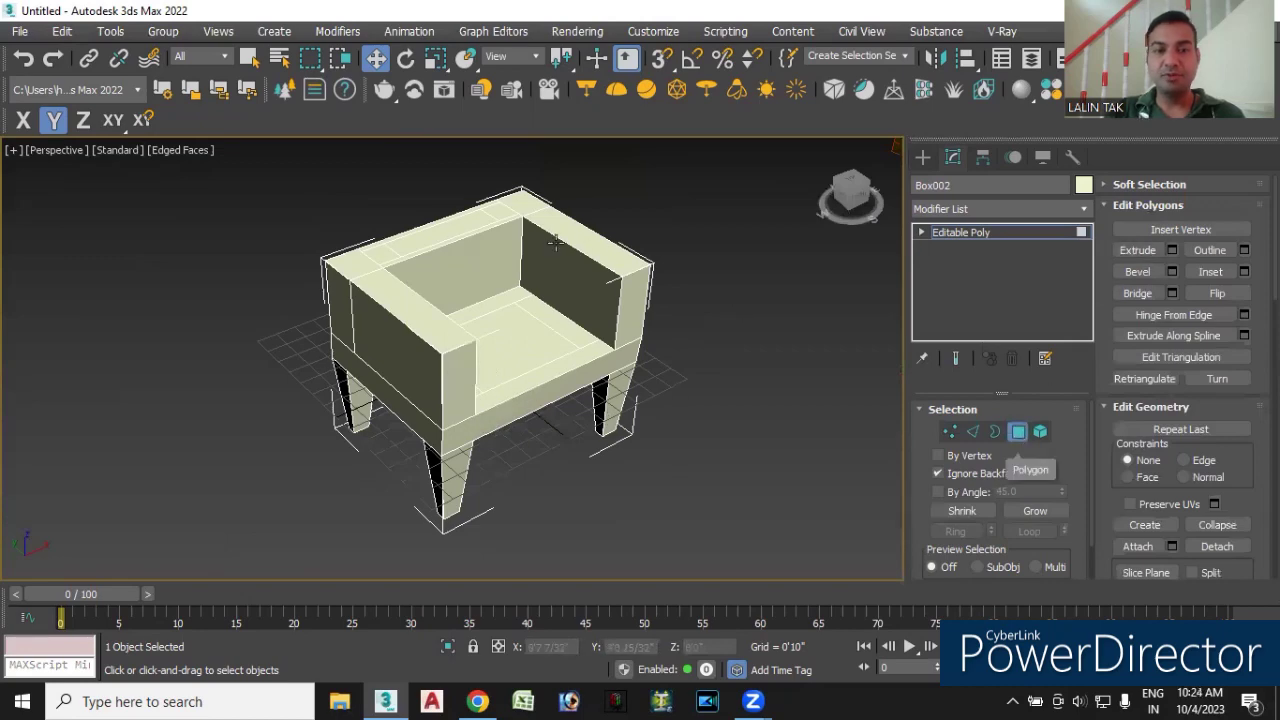
{"action": "scroll", "coordinate": [457, 229], "scroll_direction": "up", "scroll_amount": 4}
{"action": "scroll", "coordinate": [440, 240], "scroll_direction": "up", "scroll_amount": 2}
- Extrude the three rear top faces about 2'9" upward into a backrest
{"action": "left_click", "coordinate": [438, 243]}
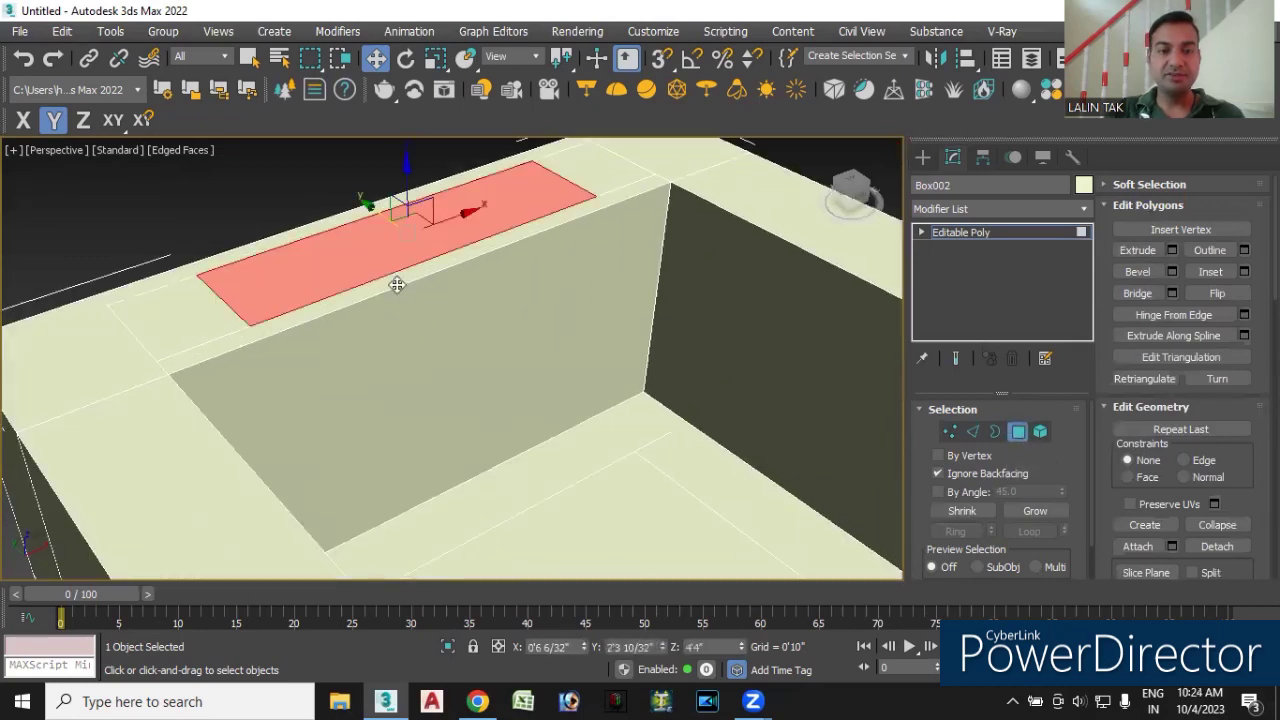
{"action": "left_click", "coordinate": [200, 306], "text": "ctrl"}
{"action": "left_click", "coordinate": [600, 180], "text": "ctrl"}
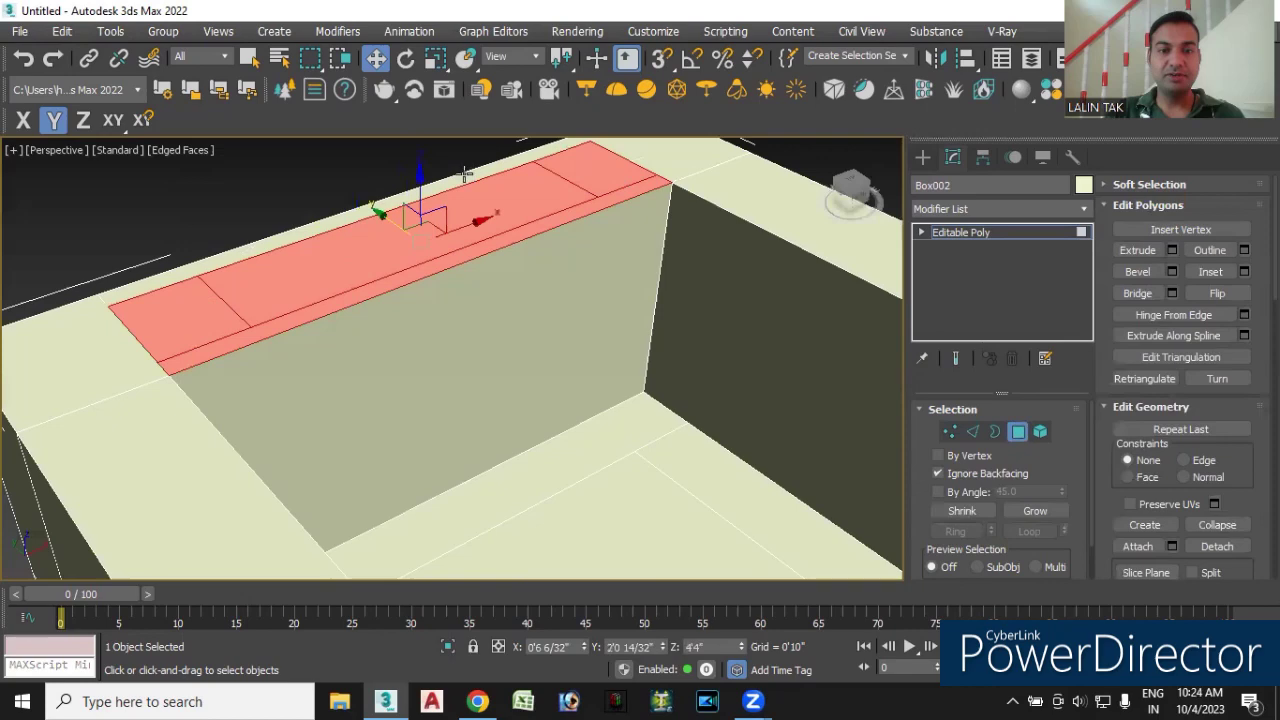
{"action": "scroll", "coordinate": [475, 220], "scroll_direction": "down", "scroll_amount": 6}
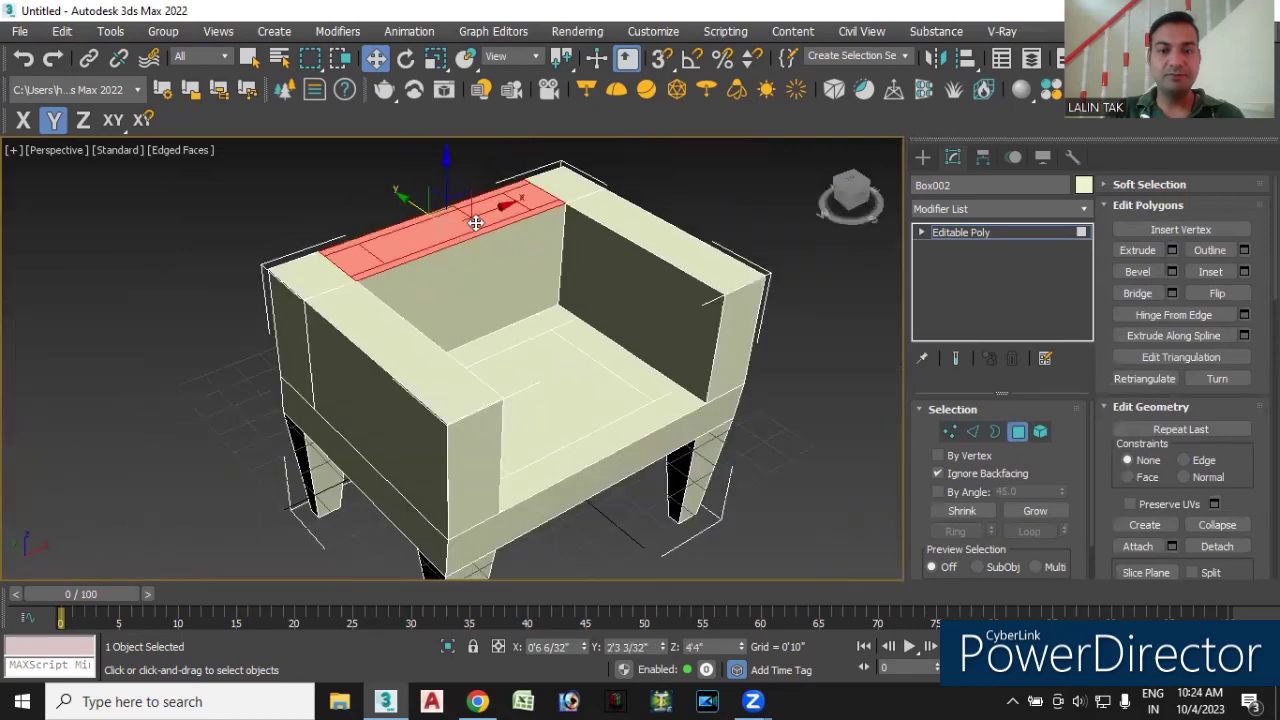
{"action": "left_click", "coordinate": [1172, 250]}
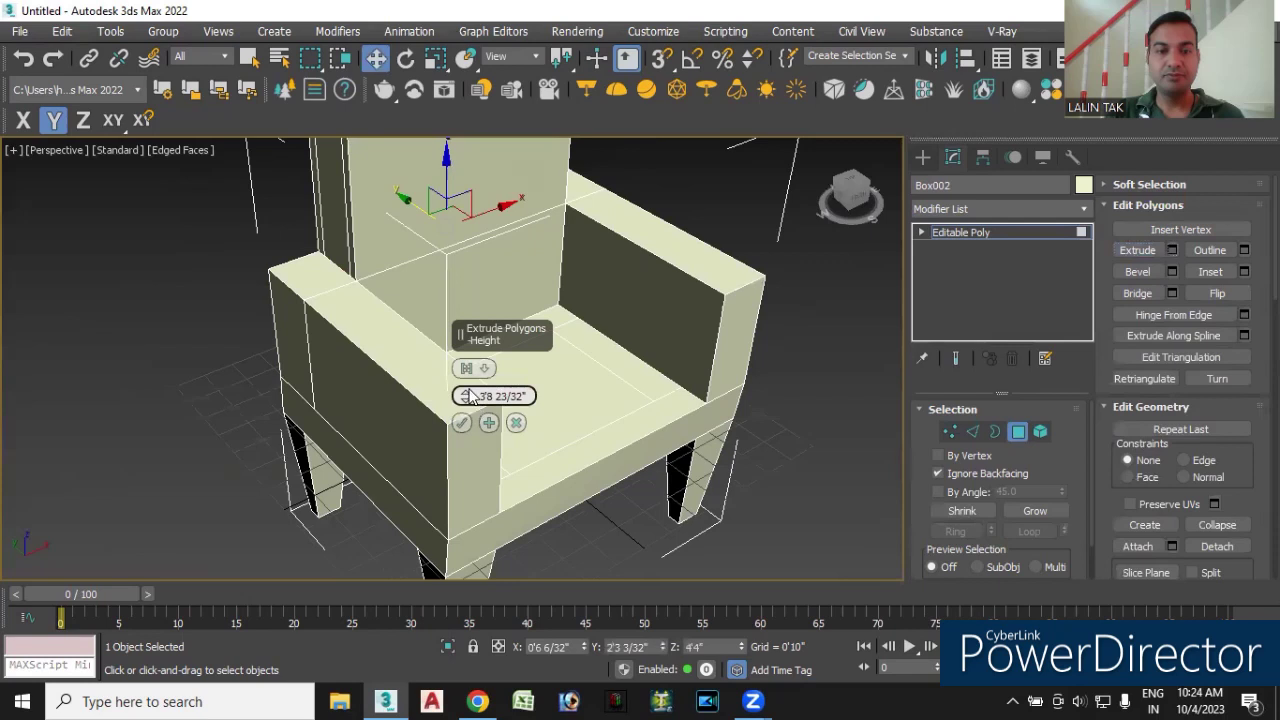
{"action": "left_click_drag", "start_coordinate": [463, 398], "coordinate": [472, 448]}
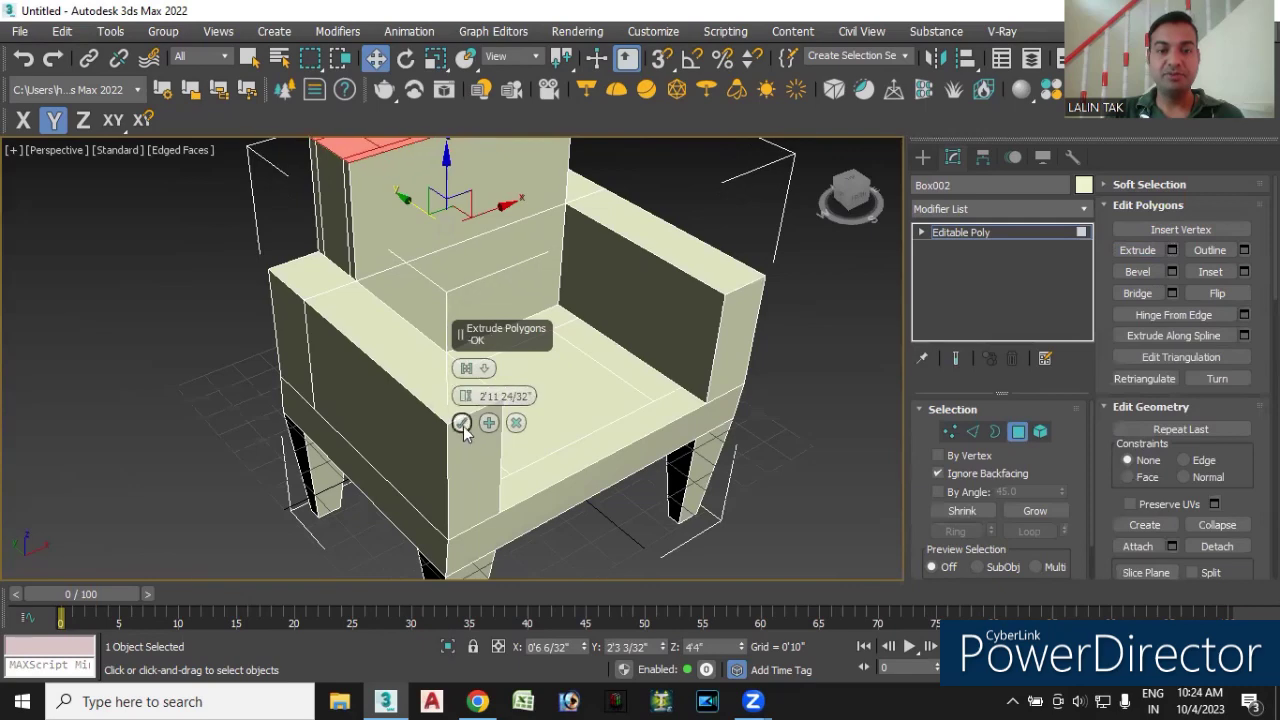
{"action": "left_click", "coordinate": [461, 422]}
{"action": "scroll", "coordinate": [680, 372], "scroll_direction": "down", "scroll_amount": 3}
{"action": "left_click", "coordinate": [755, 375]}
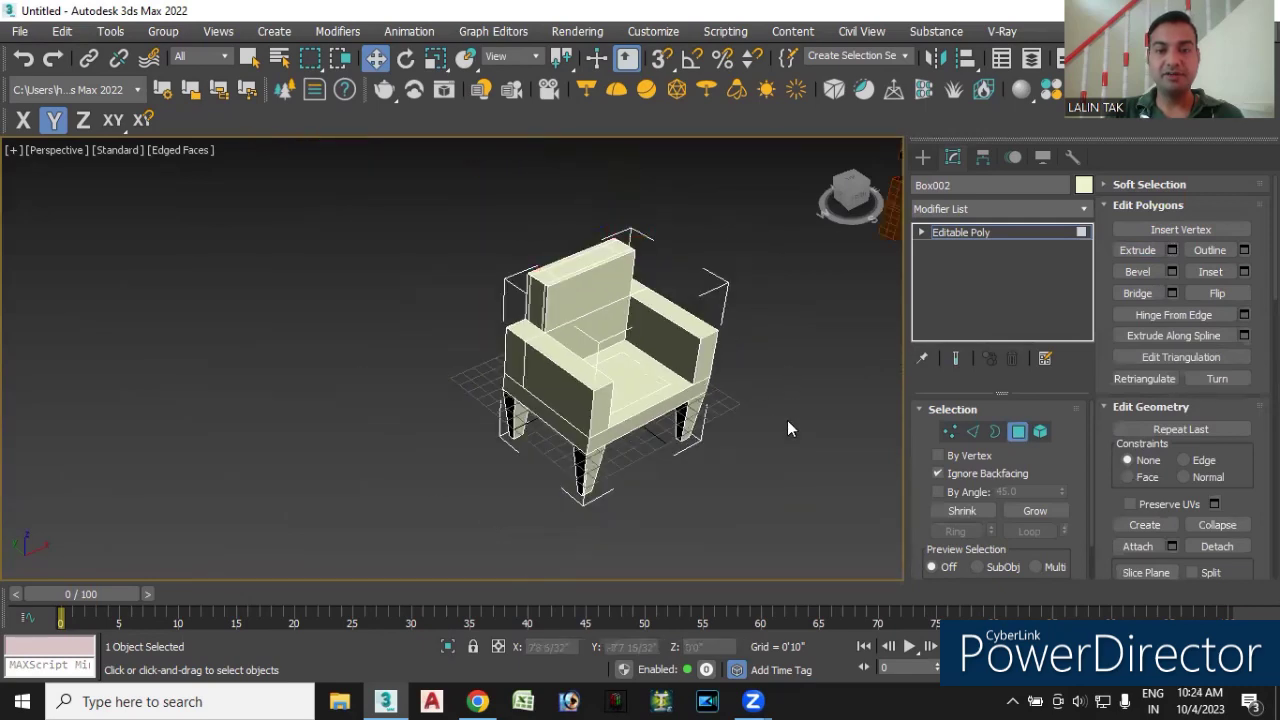
{"action": "mouse_move", "coordinate": [776, 458]}
{"action": "middle_mouse_down", "text": "alt"}
{"action": "mouse_move", "coordinate": [718, 405]}
{"action": "mouse_move", "coordinate": [737, 432]}
{"action": "mouse_move", "coordinate": [777, 423]}
{"action": "middle_mouse_up", "text": "alt"}
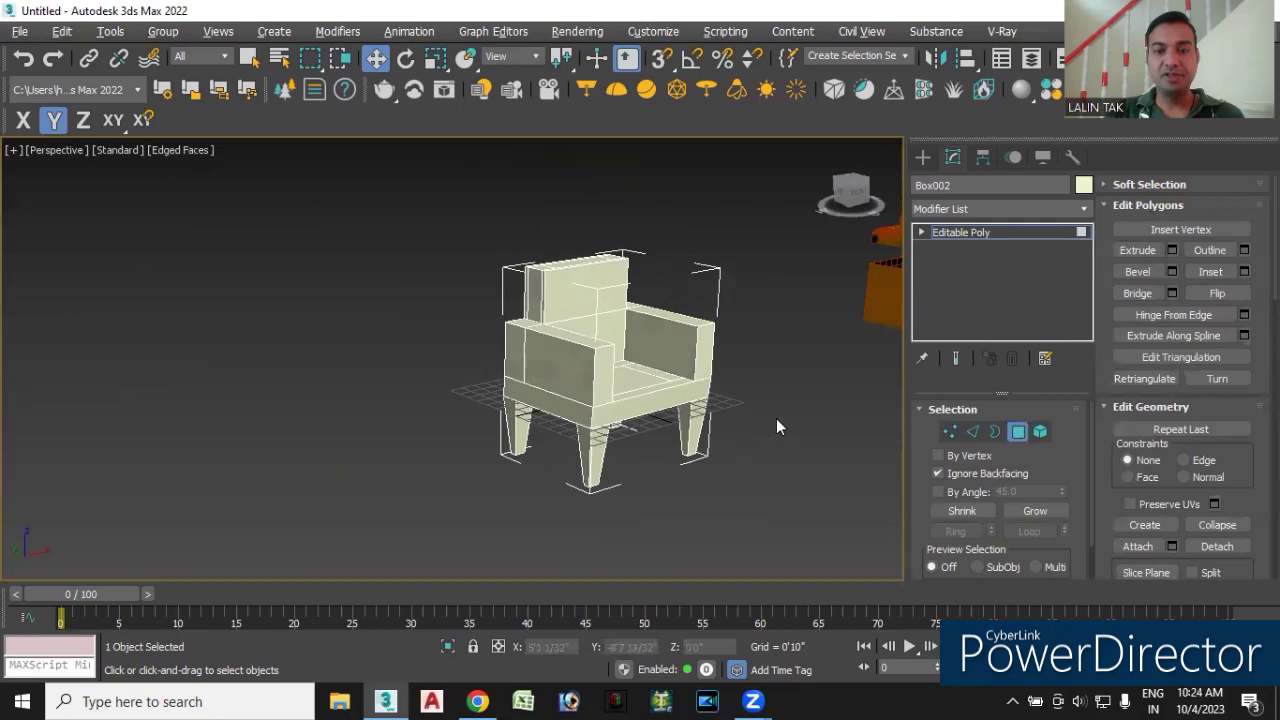
- Orbit over the backrest top and switch from face to edge selection
{"action": "middle_click_drag", "start_coordinate": [795, 349], "coordinate": [687, 395]}
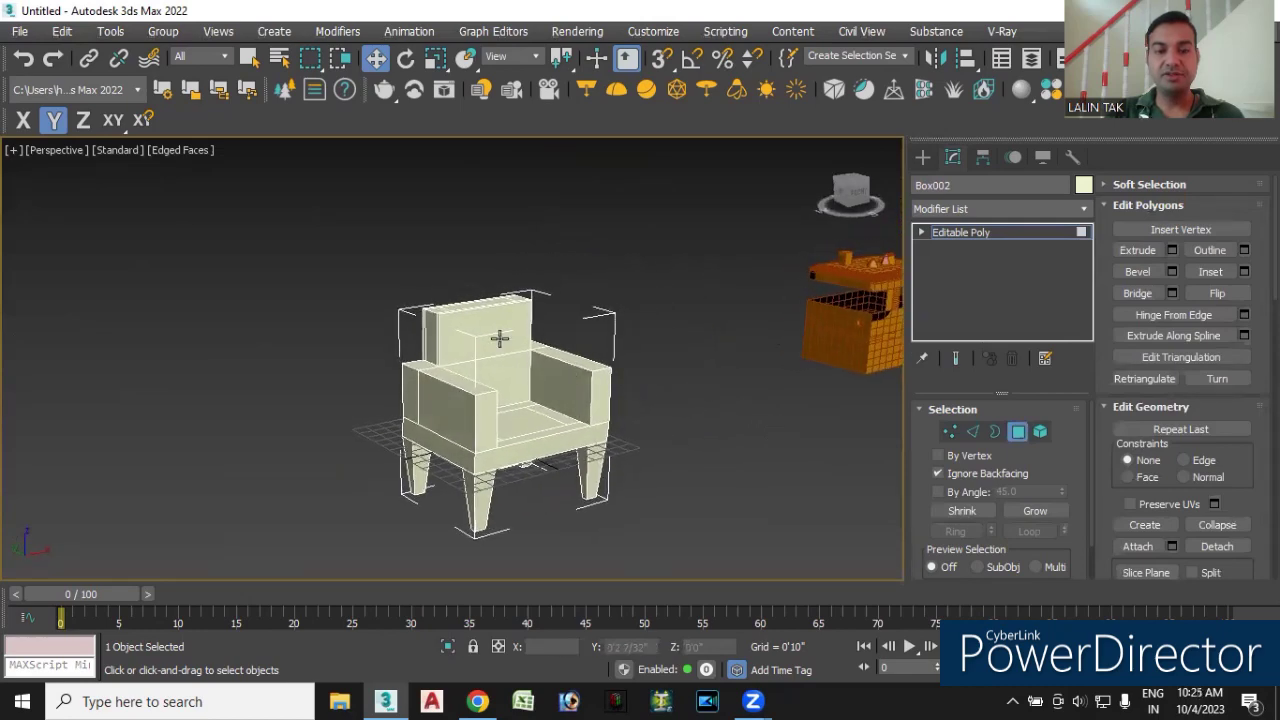
{"action": "scroll", "coordinate": [499, 319], "scroll_direction": "up", "scroll_amount": 5}
{"action": "middle_click_drag", "start_coordinate": [499, 319], "coordinate": [491, 383], "text": "alt"}
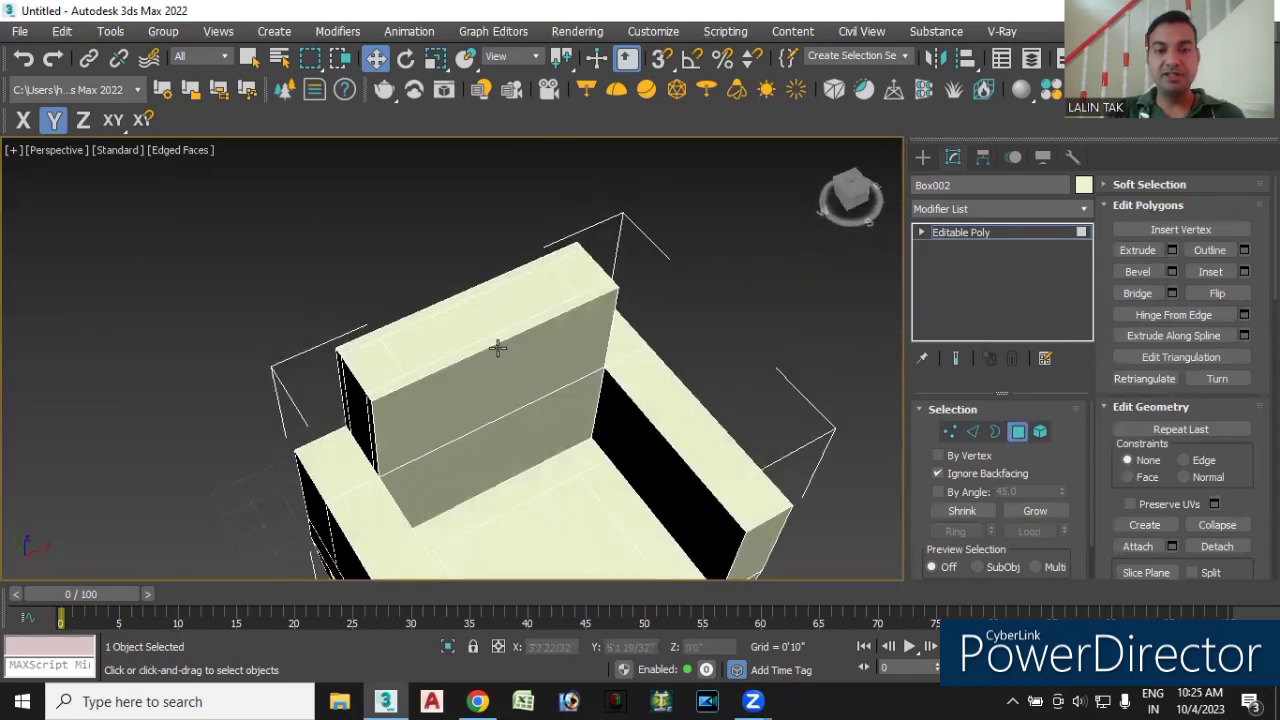
{"action": "scroll", "coordinate": [500, 343], "scroll_direction": "up", "scroll_amount": 3}
{"action": "scroll", "coordinate": [510, 341], "scroll_direction": "up", "scroll_amount": 2}
{"action": "middle_click_drag", "start_coordinate": [512, 340], "coordinate": [531, 323], "text": "alt"}
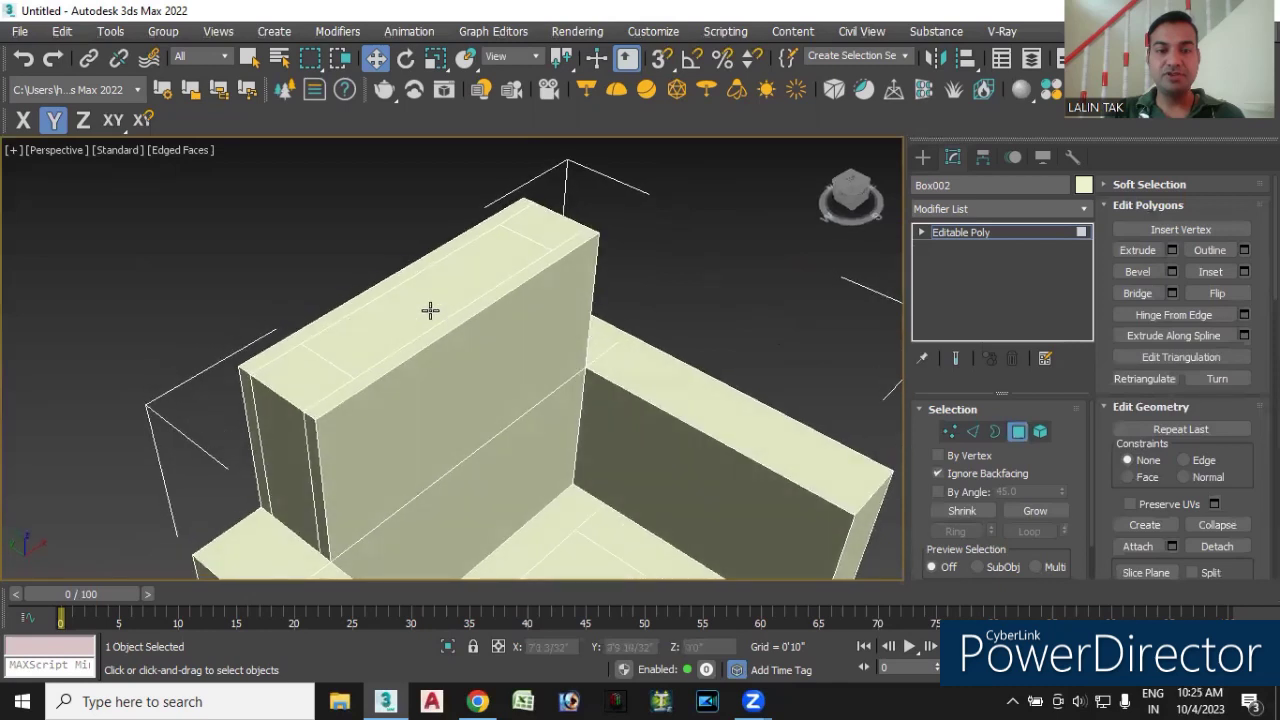
{"action": "scroll", "coordinate": [430, 312], "scroll_direction": "up", "scroll_amount": 3}
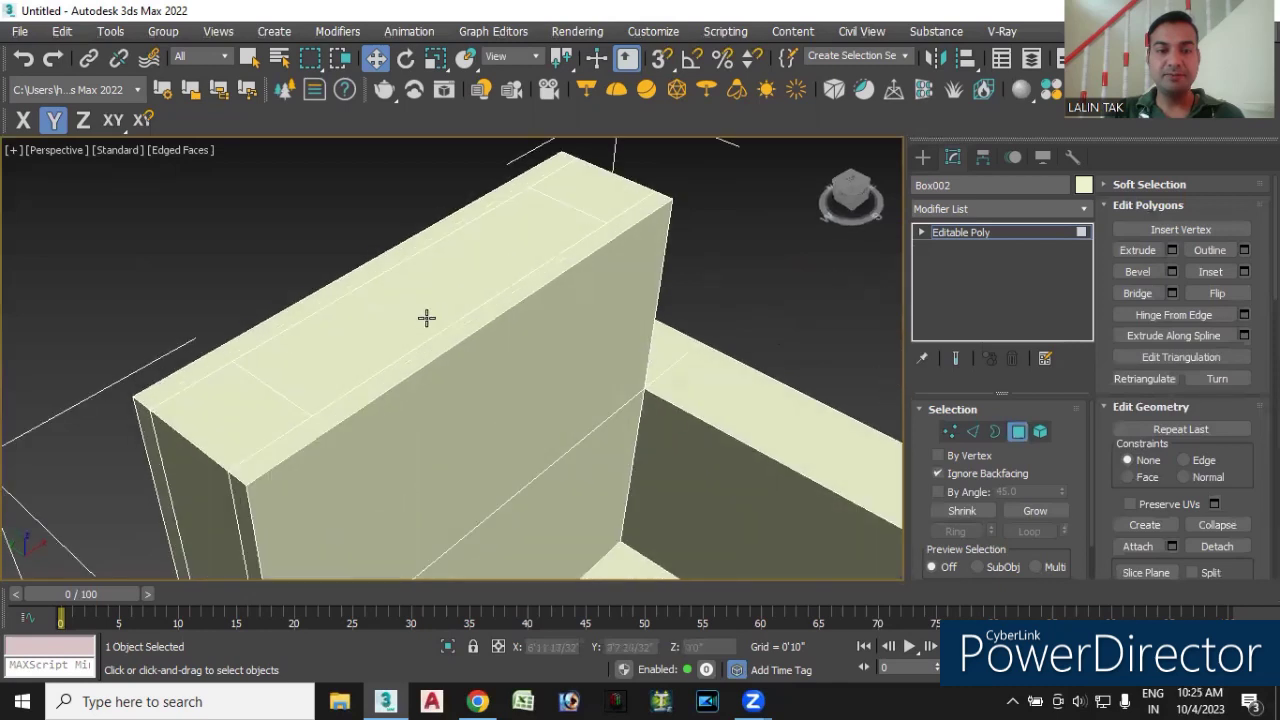
{"action": "left_click", "coordinate": [267, 385]}
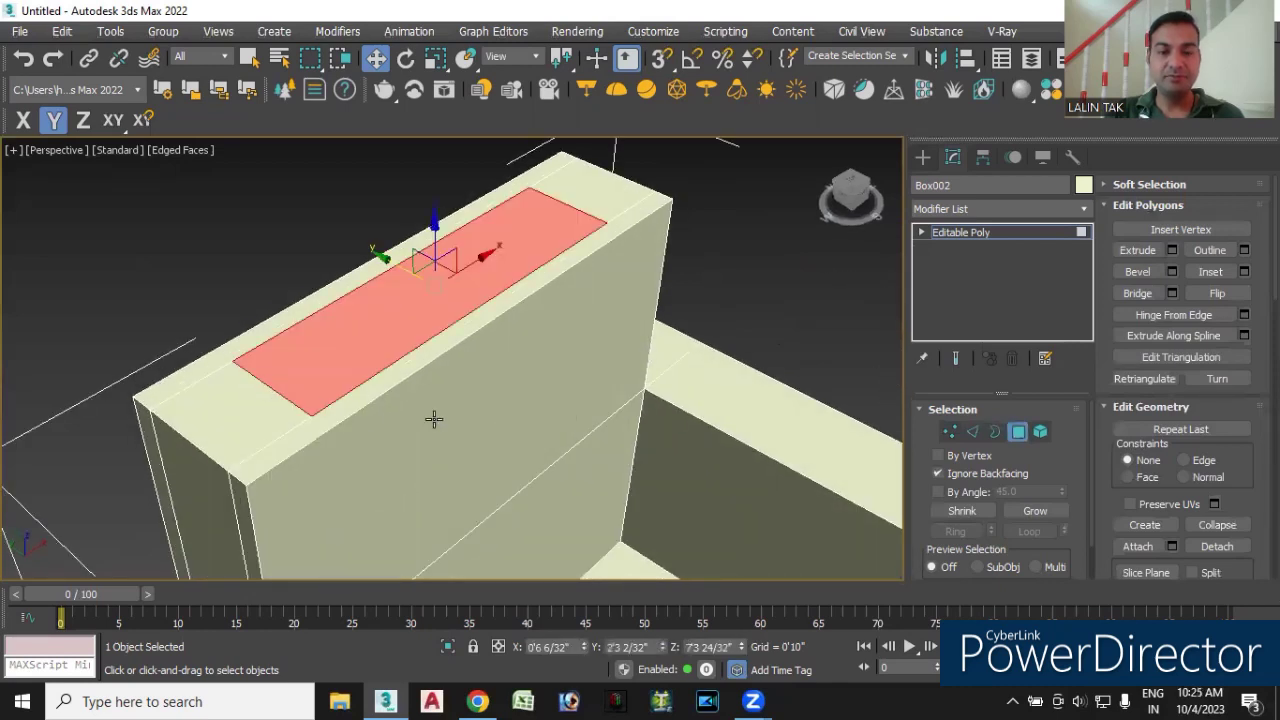
{"action": "key", "text": "ctrl+d"}
{"action": "left_click", "coordinate": [973, 431]}
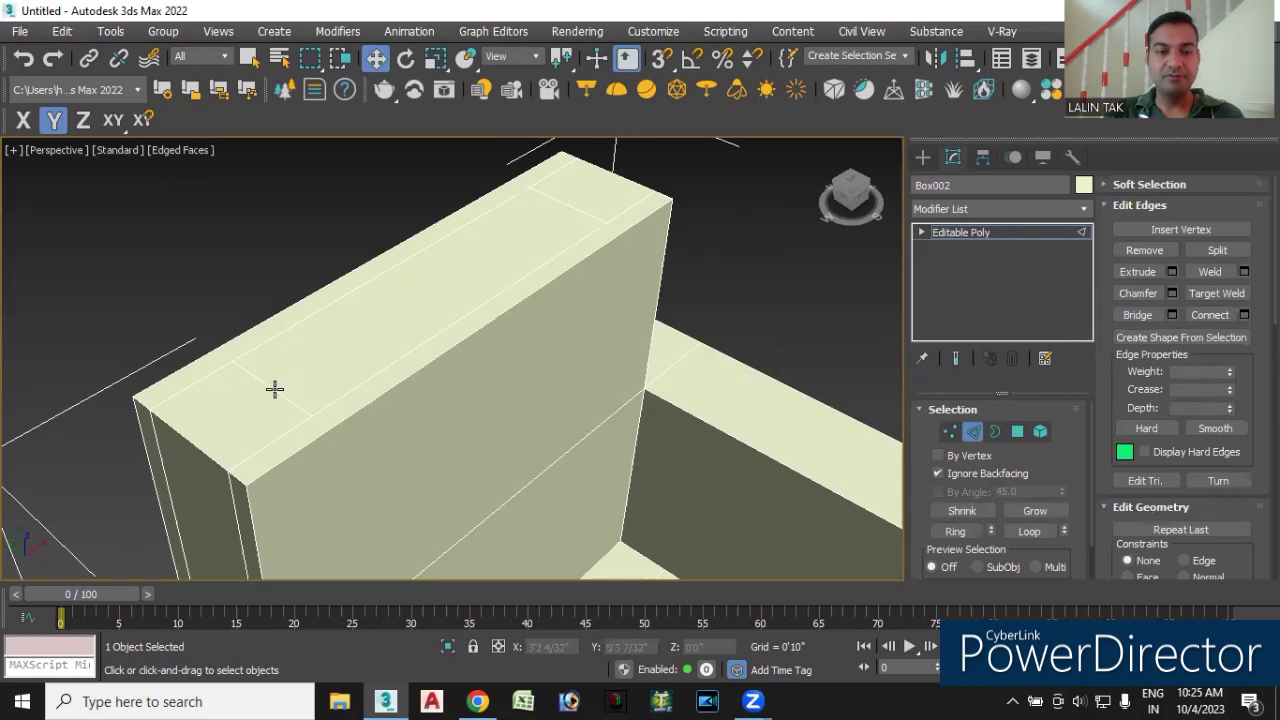
- Connect the backrest's two long top edges with a single centre edge
{"action": "left_click", "coordinate": [441, 332]}
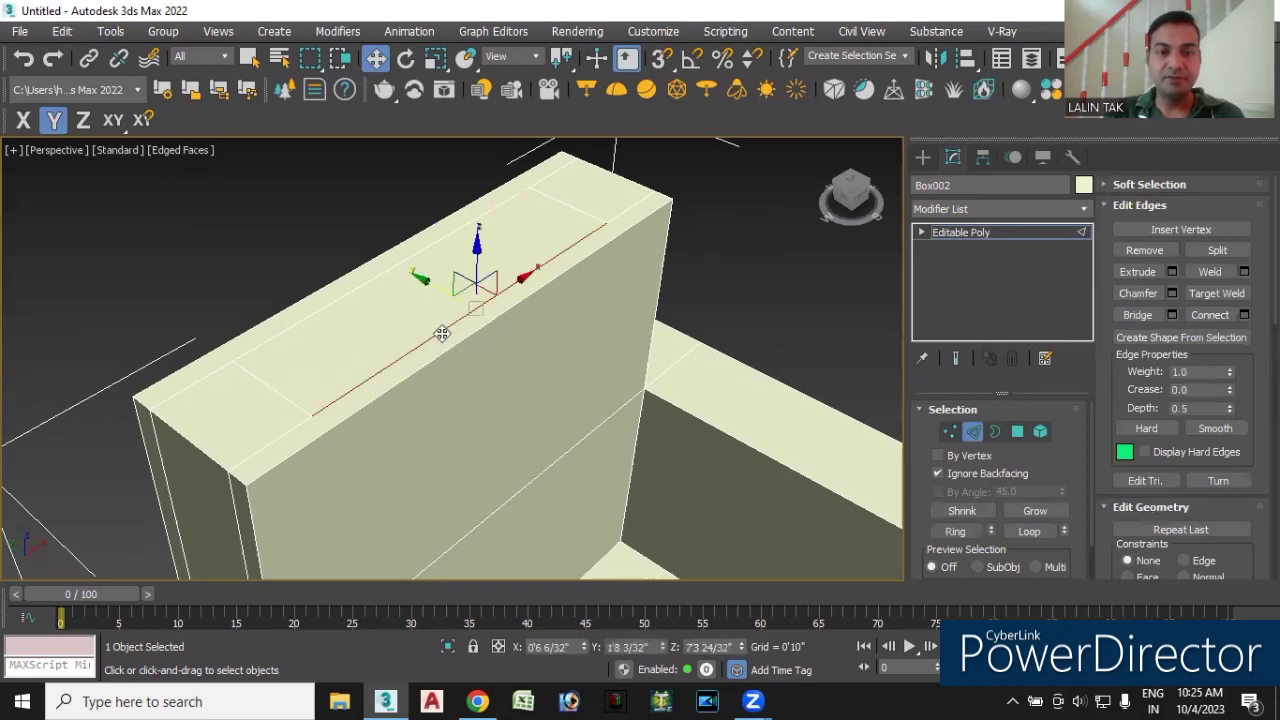
{"action": "left_click", "coordinate": [379, 276], "text": "ctrl"}
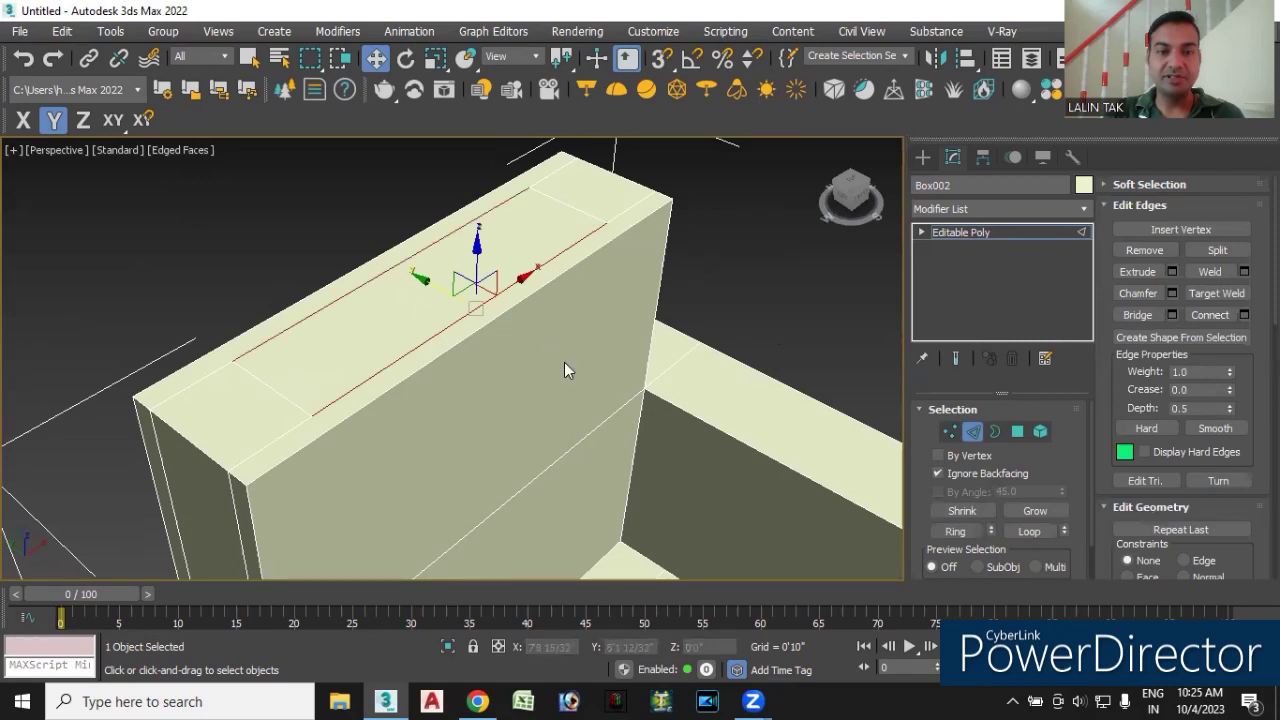
{"action": "left_click", "coordinate": [1244, 315]}
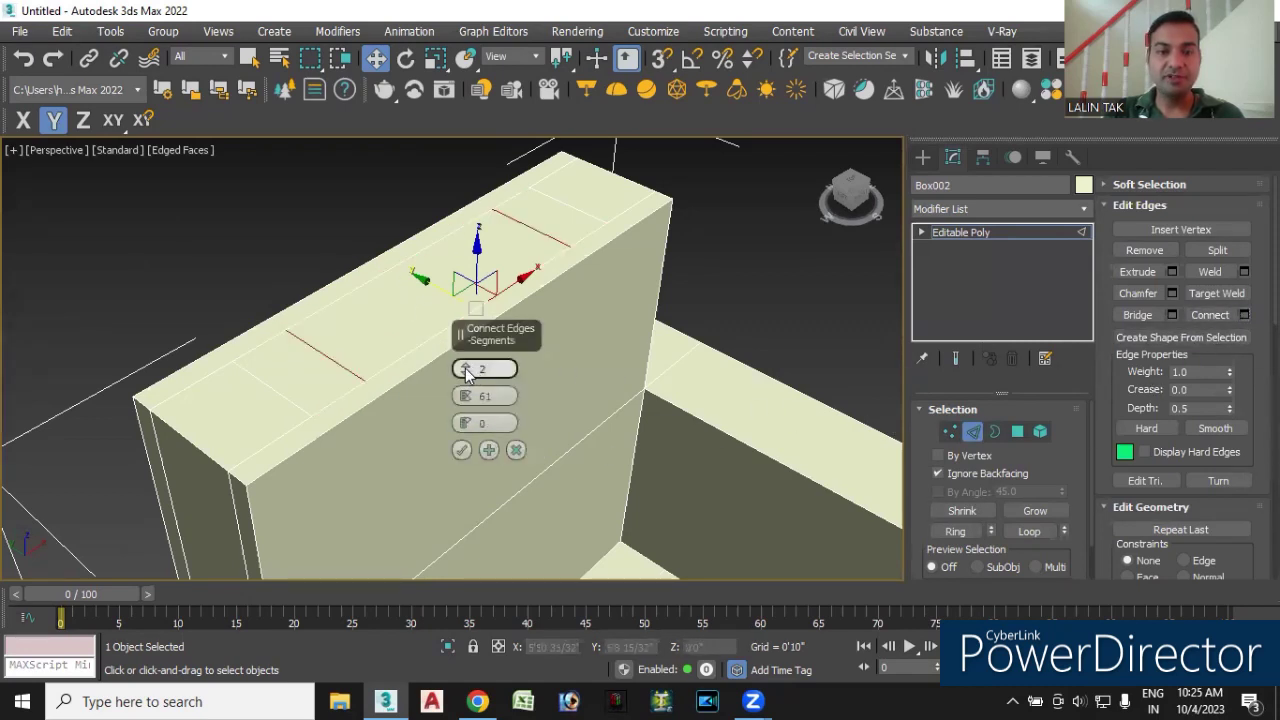
{"action": "left_click_drag", "start_coordinate": [466, 372], "coordinate": [466, 385]}
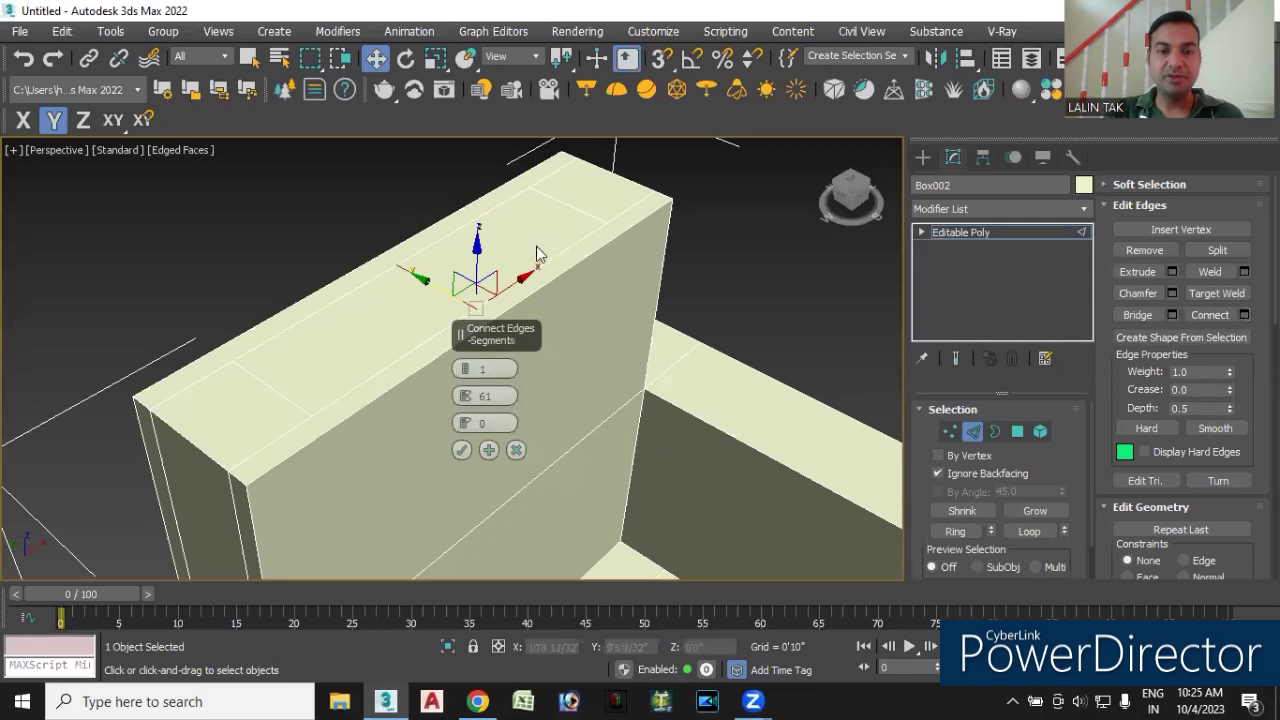
{"action": "left_click_drag", "start_coordinate": [479, 242], "coordinate": [470, 86]}
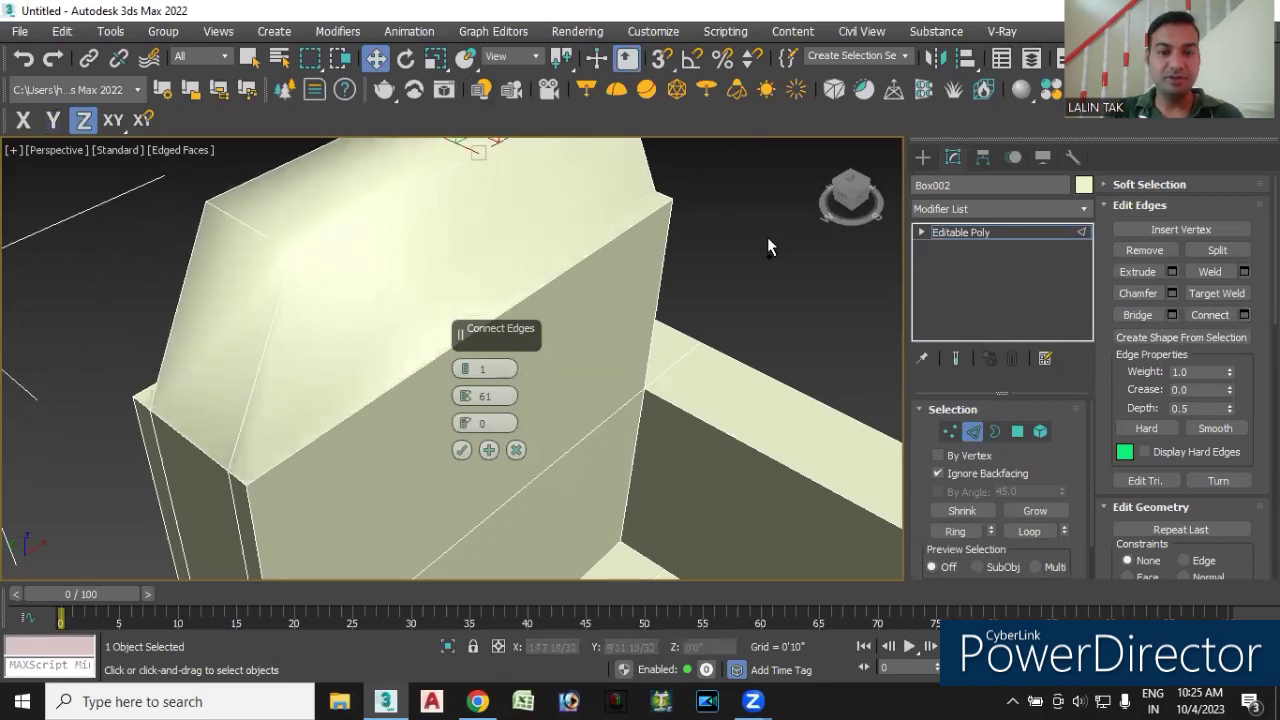
{"action": "key", "text": "ctrl+z"}
{"action": "middle_click_drag", "start_coordinate": [445, 230], "coordinate": [438, 230], "text": "alt"}
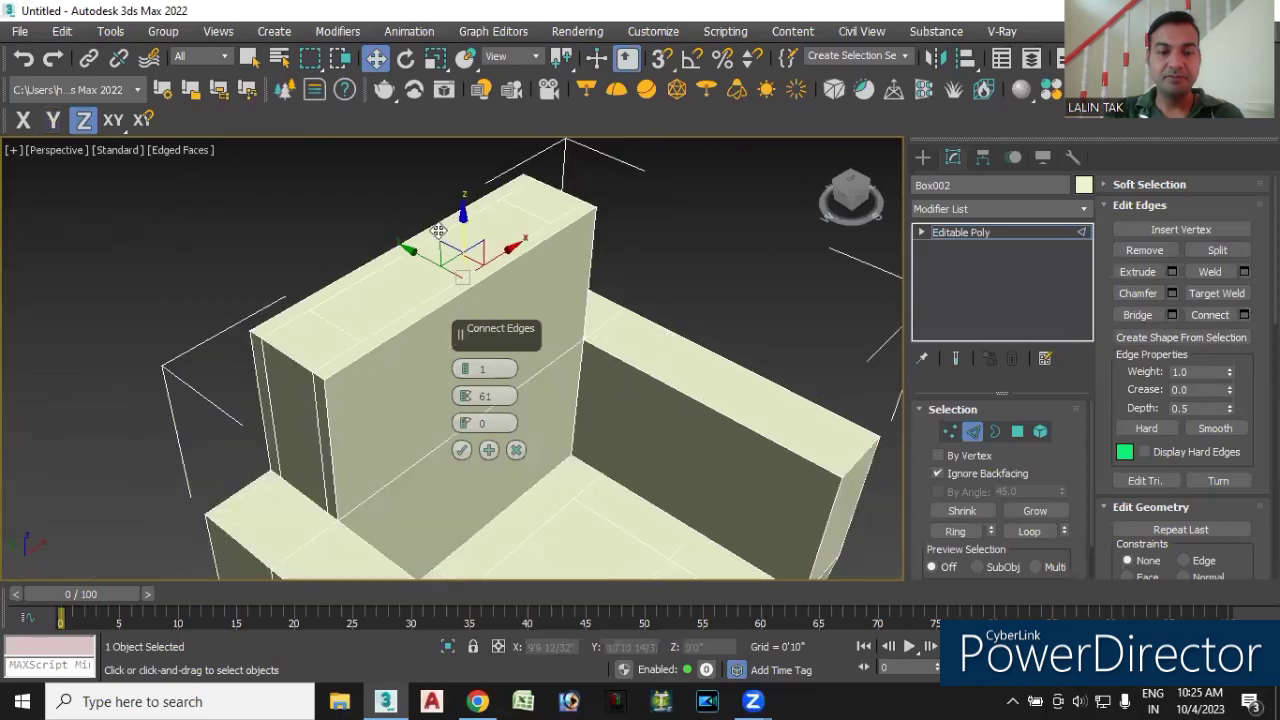
{"action": "left_click", "coordinate": [462, 452]}
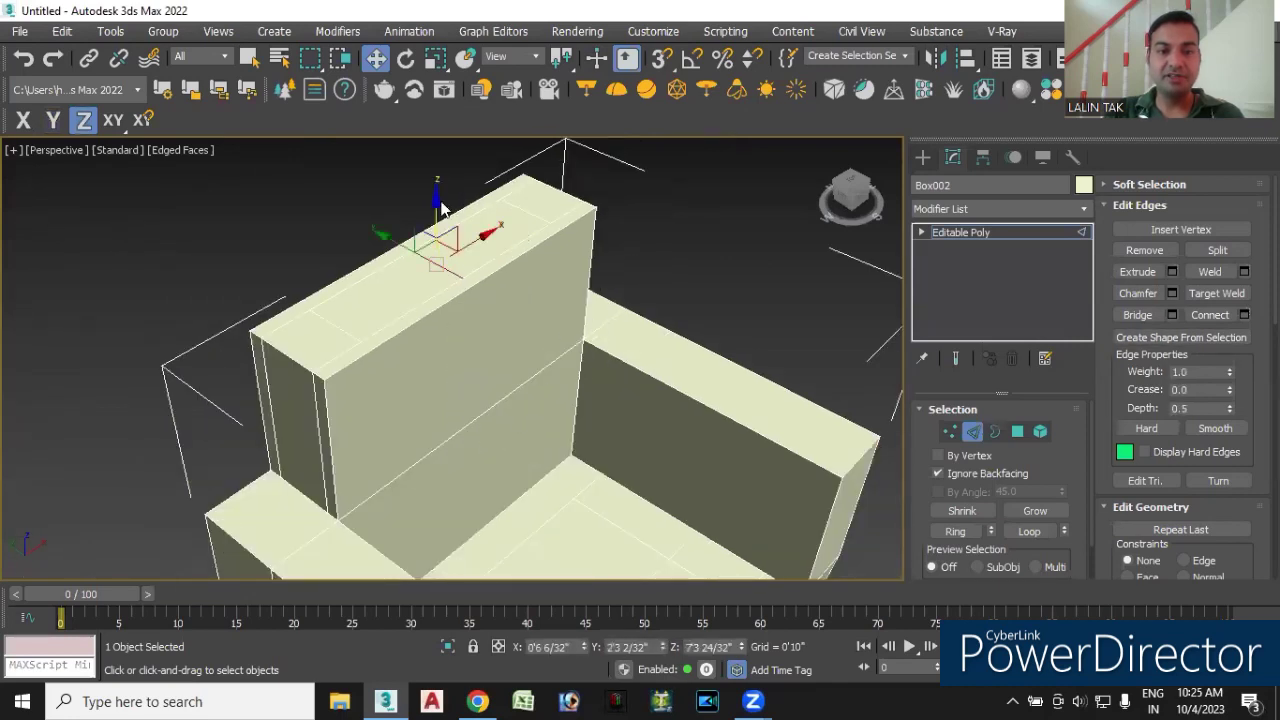
- Lift the centre edge along Z into a peaked ridge
{"action": "left_click_drag", "start_coordinate": [434, 200], "coordinate": [435, 47]}
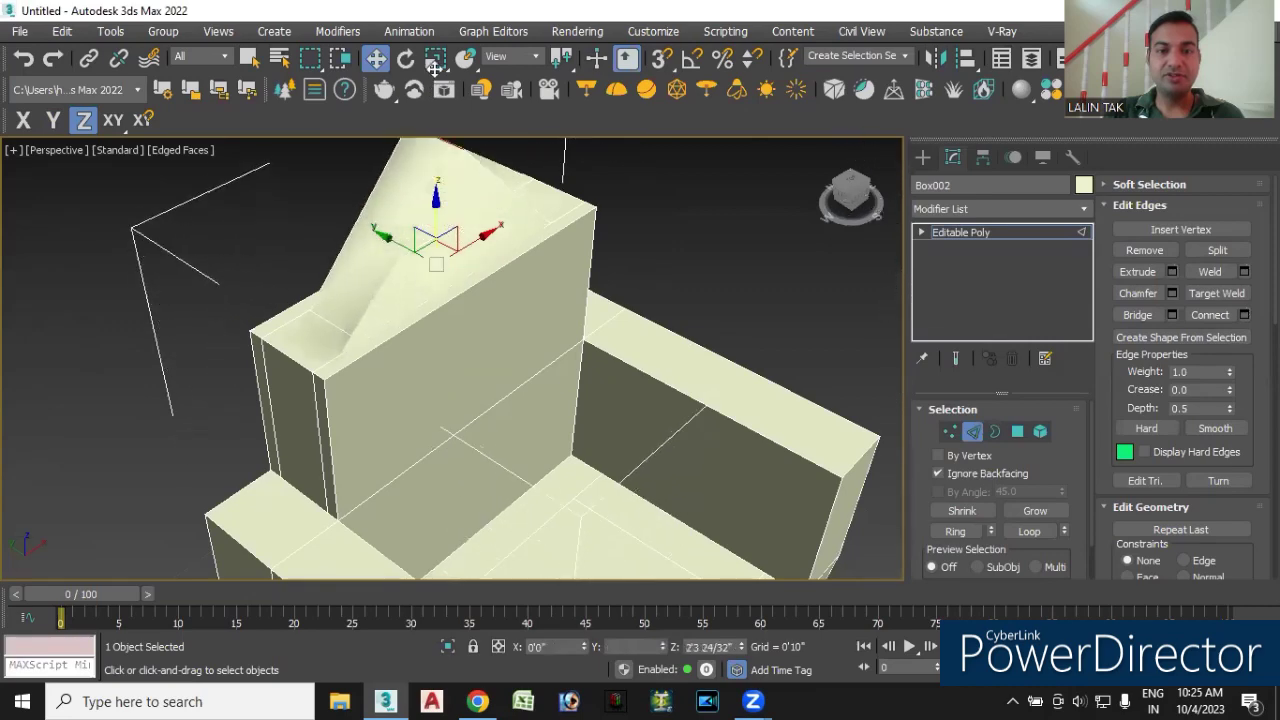
{"action": "scroll", "coordinate": [566, 303], "scroll_direction": "down", "scroll_amount": 5}
{"action": "scroll", "coordinate": [566, 303], "scroll_direction": "down", "scroll_amount": 3}
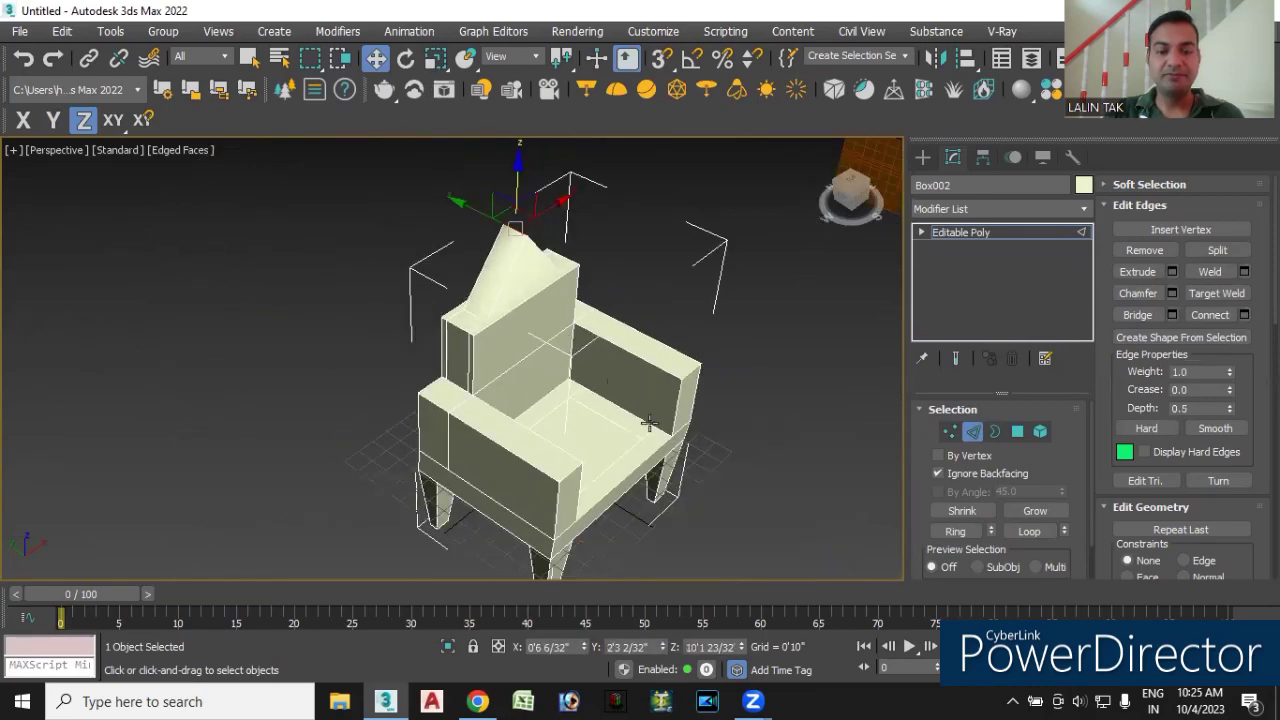
{"action": "mouse_move", "coordinate": [720, 530]}
{"action": "middle_mouse_down", "text": "alt"}
{"action": "mouse_move", "coordinate": [686, 472]}
{"action": "mouse_move", "coordinate": [708, 490]}
{"action": "middle_mouse_up", "text": "alt"}
{"action": "left_click_drag", "start_coordinate": [517, 153], "coordinate": [640, 318]}
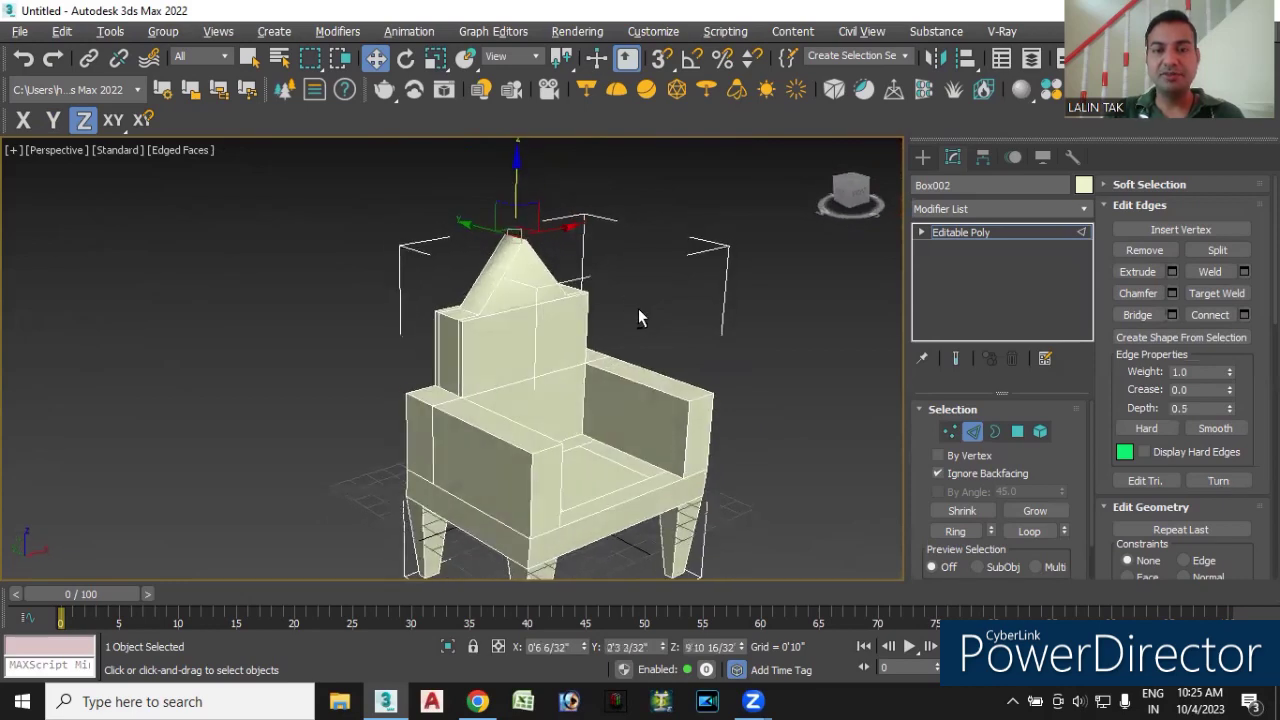
{"action": "middle_click_drag", "start_coordinate": [640, 318], "coordinate": [640, 314], "text": "alt"}
{"action": "scroll", "coordinate": [557, 291], "scroll_direction": "up", "scroll_amount": 3}
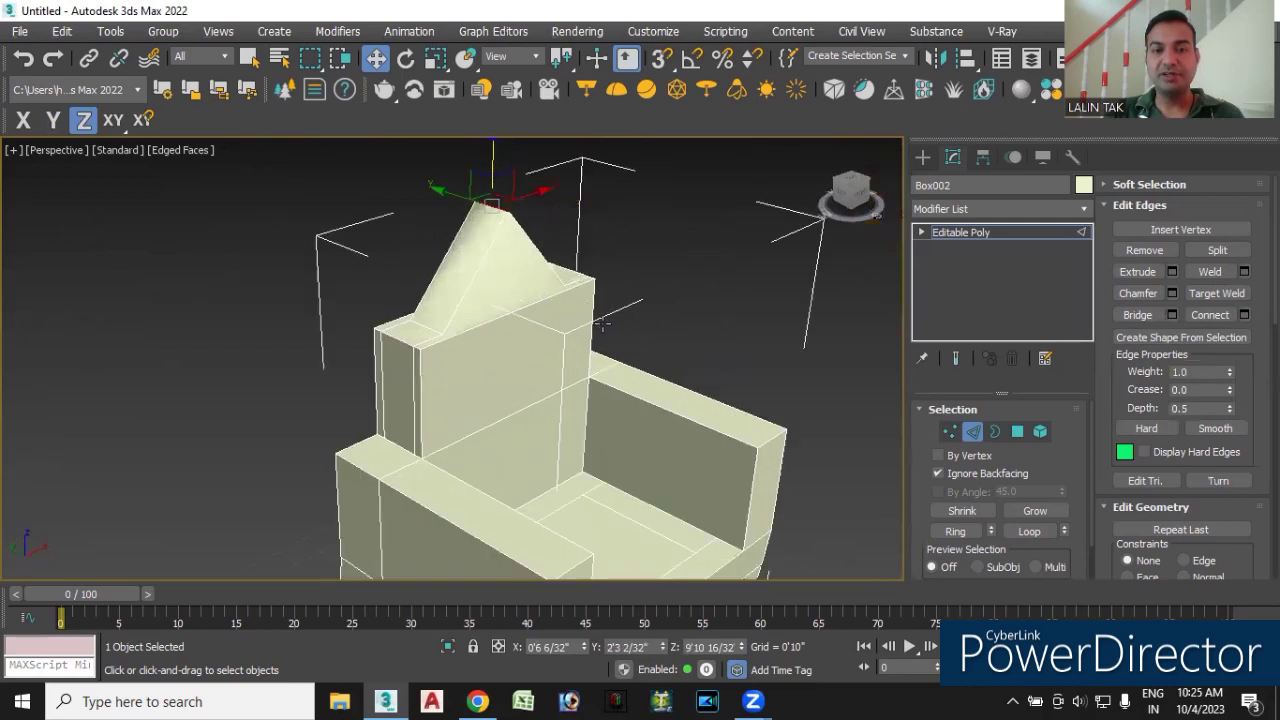
- Preview a widened, multi-segment rounded chamfer on the ridge edge
{"action": "left_click", "coordinate": [1172, 294]}
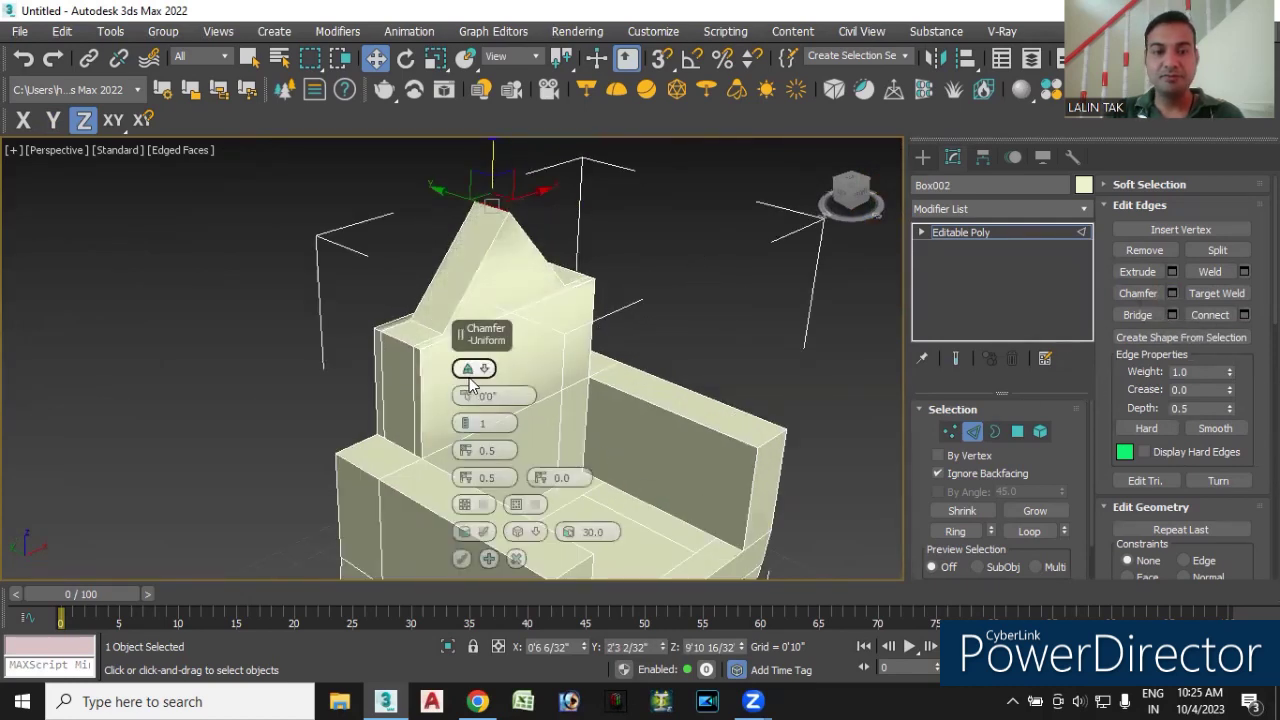
{"action": "mouse_move", "coordinate": [465, 382]}
{"action": "left_mouse_down"}
{"action": "mouse_move", "coordinate": [483, 318]}
{"action": "mouse_move", "coordinate": [484, 331]}
{"action": "left_mouse_up"}
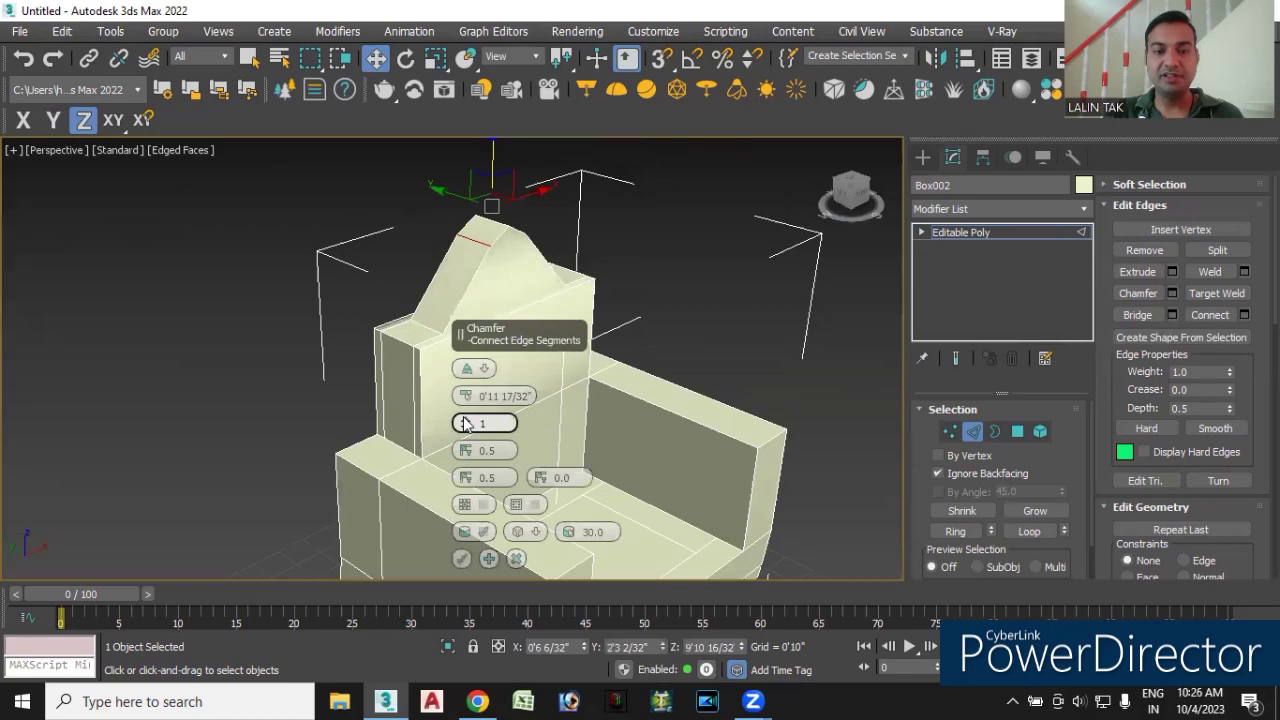
{"action": "left_click_drag", "start_coordinate": [466, 424], "coordinate": [472, 390]}
{"action": "mouse_move", "coordinate": [717, 344]}
{"action": "middle_mouse_down", "text": "alt"}
{"action": "mouse_move", "coordinate": [668, 344]}
{"action": "mouse_move", "coordinate": [679, 345]}
{"action": "mouse_move", "coordinate": [629, 366]}
{"action": "middle_mouse_up", "text": "alt"}
- Select the backrest's left and right edges, then discard the chamfer preview
{"action": "left_click", "coordinate": [372, 326]}
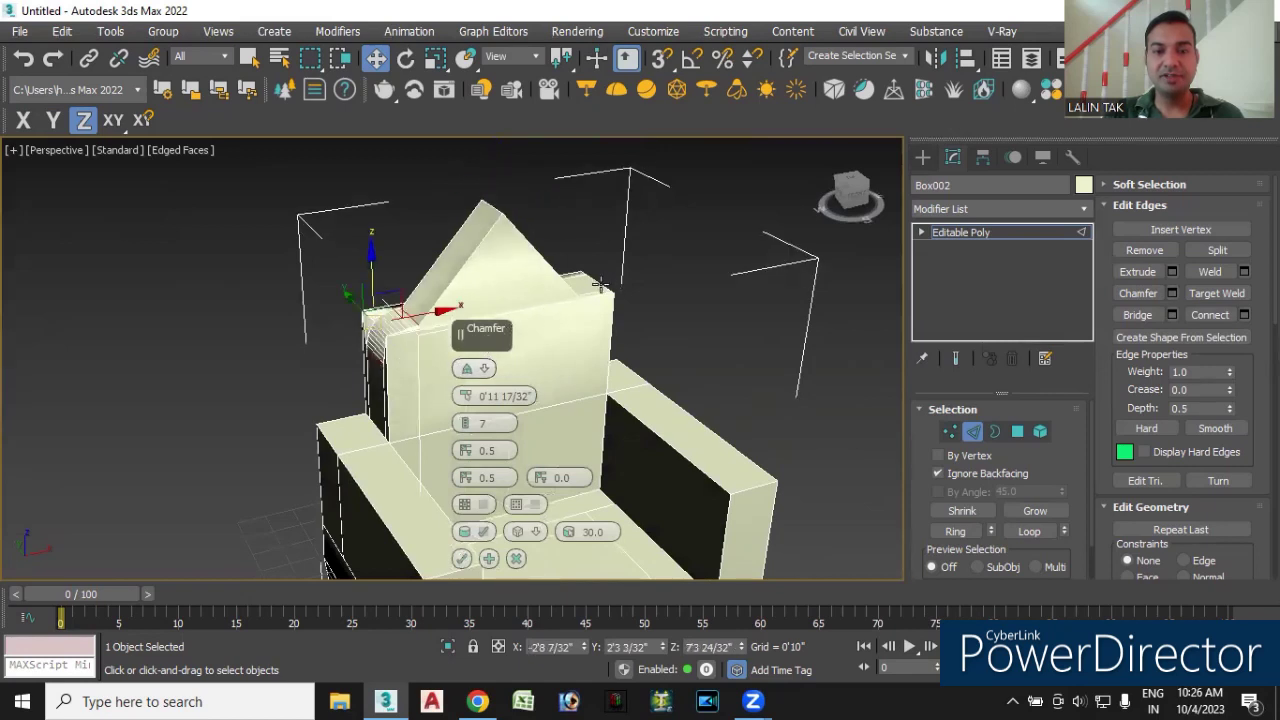
{"action": "mouse_move", "coordinate": [641, 339]}
{"action": "middle_mouse_down", "text": "alt"}
{"action": "mouse_move", "coordinate": [571, 329]}
{"action": "mouse_move", "coordinate": [629, 337]}
{"action": "middle_mouse_up", "text": "alt"}
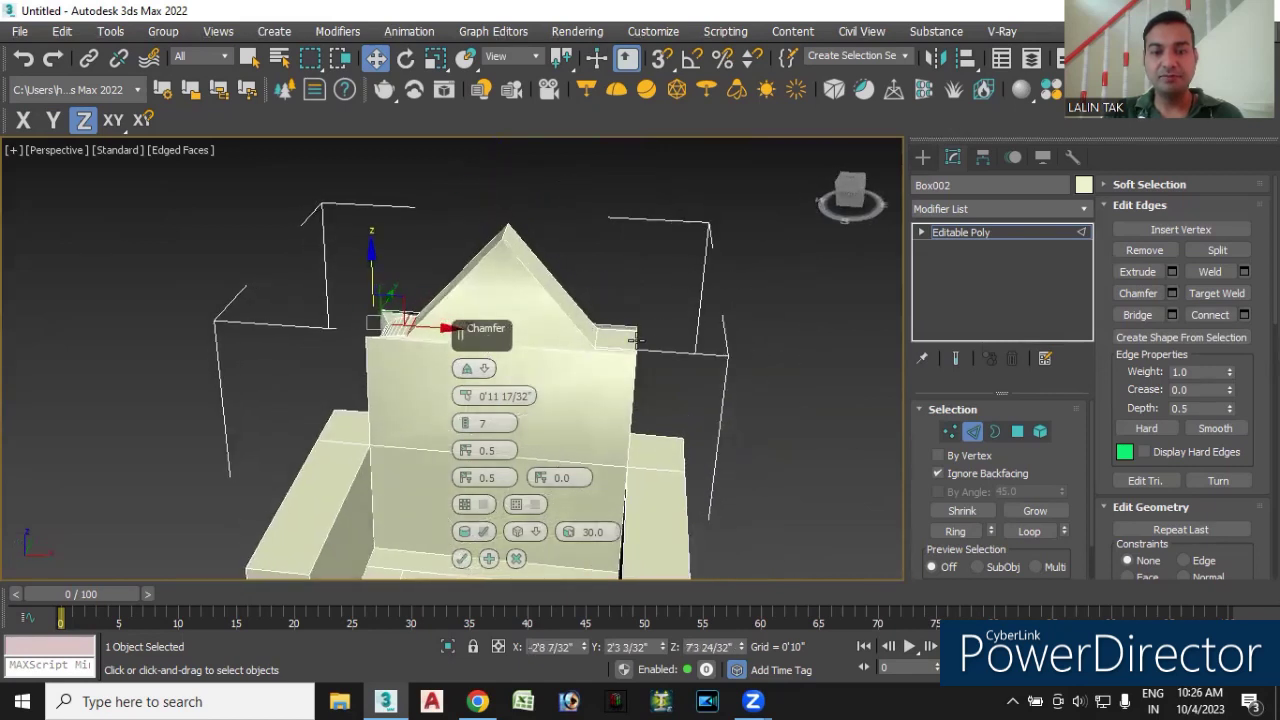
{"action": "left_click", "coordinate": [633, 341]}
{"action": "mouse_move", "coordinate": [672, 432]}
{"action": "middle_mouse_down", "text": "alt"}
{"action": "mouse_move", "coordinate": [673, 447]}
{"action": "mouse_move", "coordinate": [598, 426]}
{"action": "mouse_move", "coordinate": [739, 415]}
{"action": "mouse_move", "coordinate": [723, 401]}
{"action": "mouse_move", "coordinate": [598, 396]}
{"action": "middle_mouse_up", "text": "alt"}
{"action": "scroll", "coordinate": [723, 401], "scroll_direction": "down", "scroll_amount": 3}
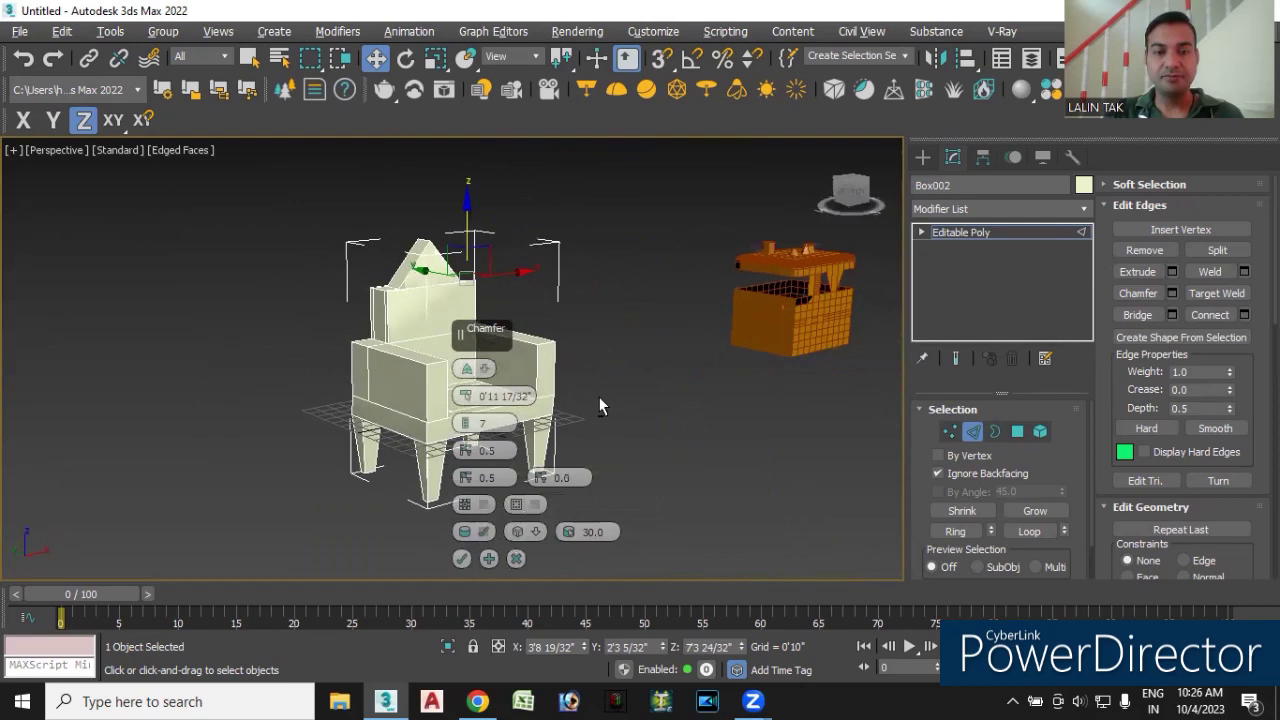
{"action": "scroll", "coordinate": [400, 314], "scroll_direction": "up", "scroll_amount": 3}
{"action": "scroll", "coordinate": [392, 345], "scroll_direction": "up", "scroll_amount": 2}
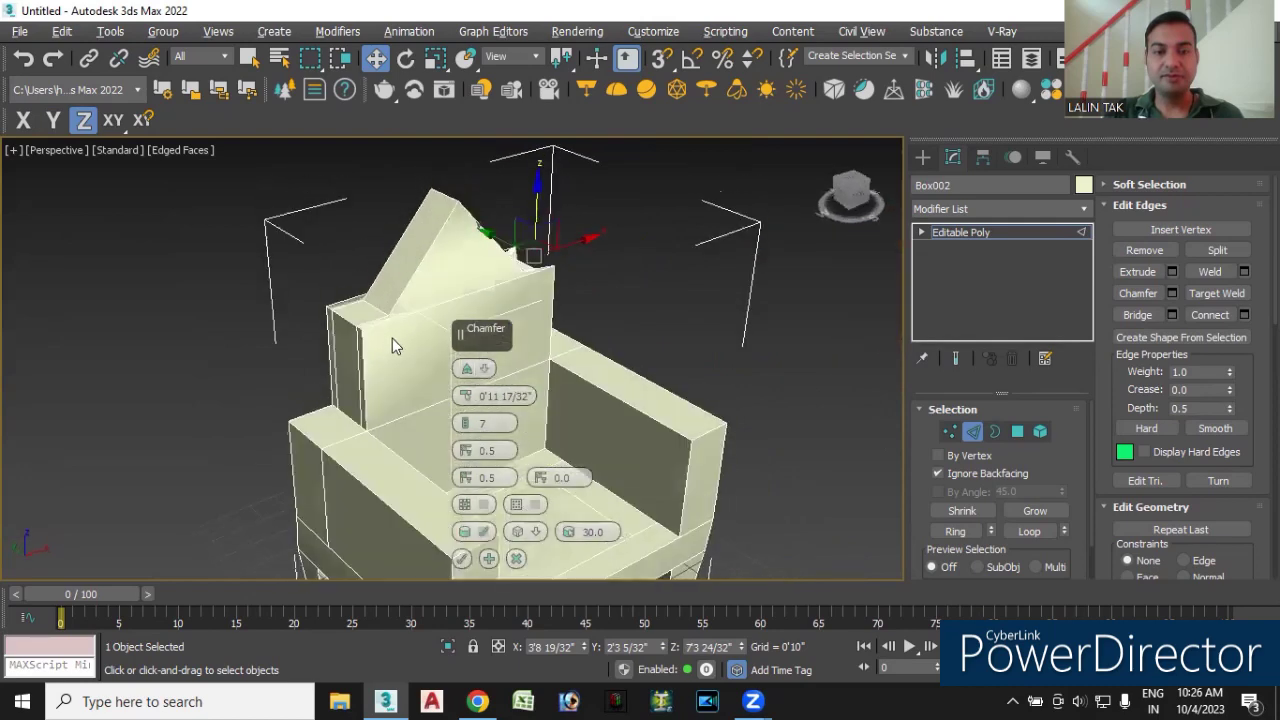
{"action": "scroll", "coordinate": [392, 334], "scroll_direction": "up", "scroll_amount": 2}
{"action": "scroll", "coordinate": [368, 326], "scroll_direction": "up", "scroll_amount": 2}
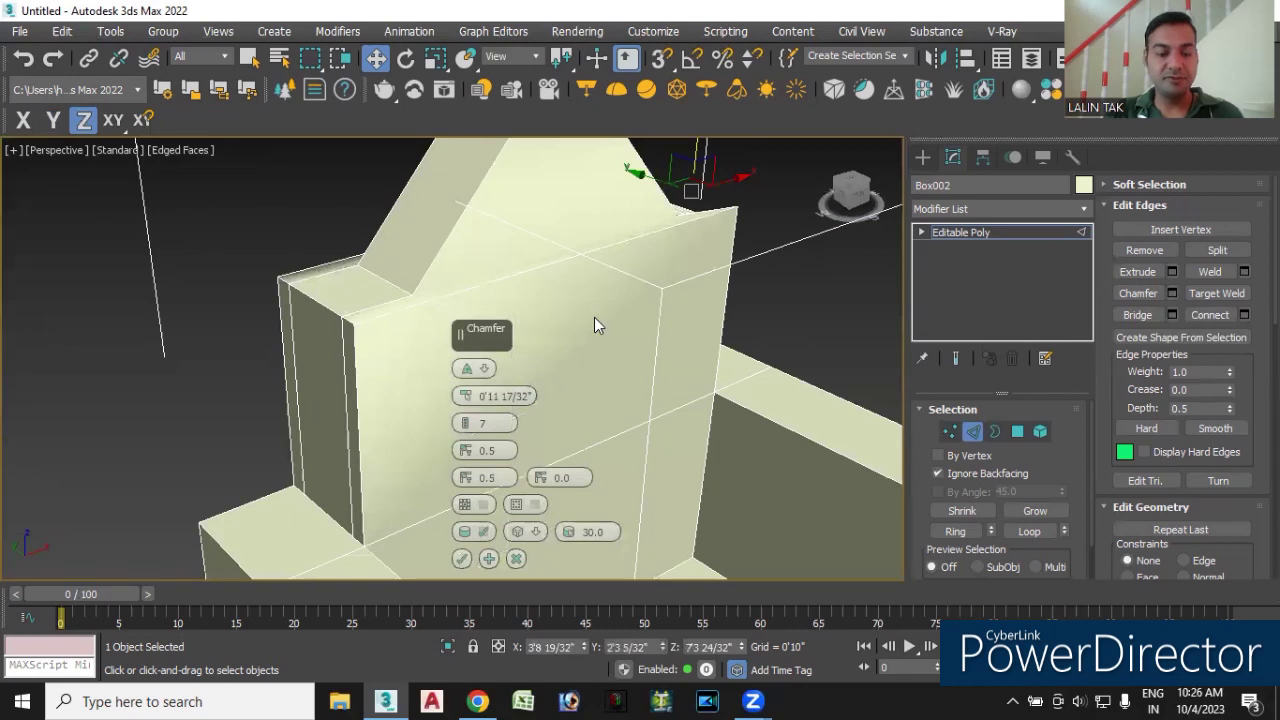
{"action": "key", "text": "ctrl+z"}
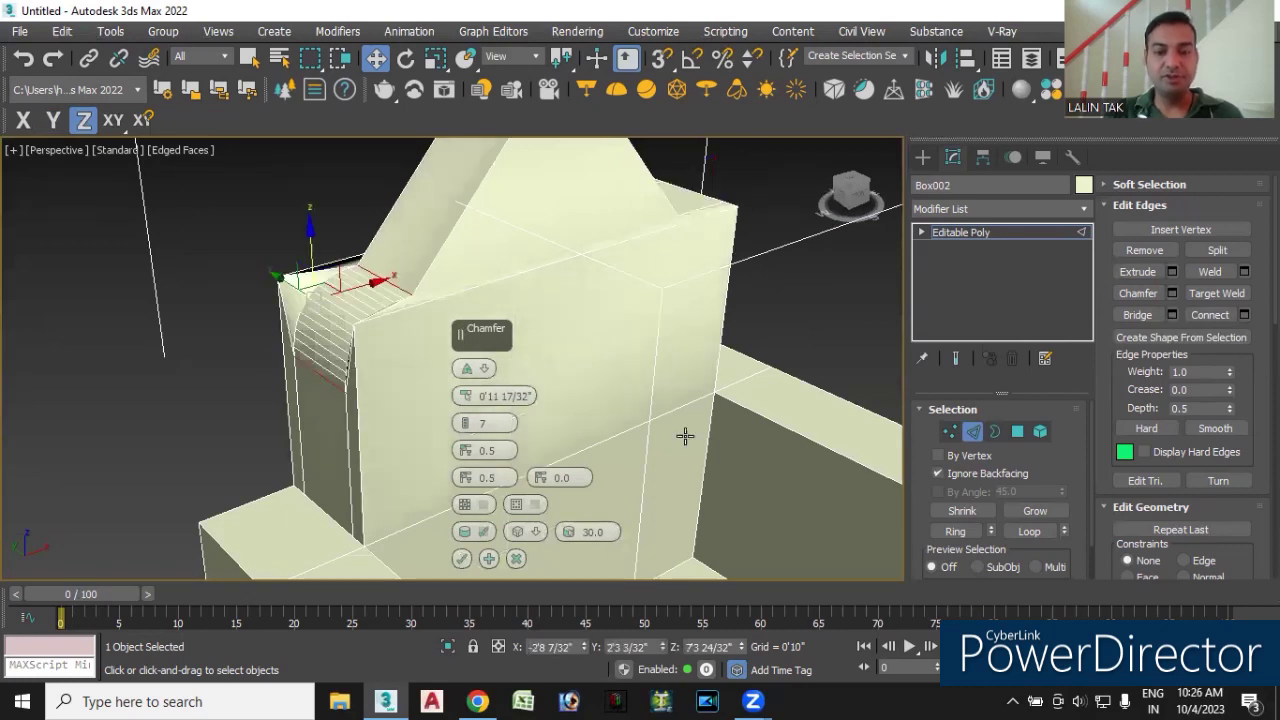
{"action": "left_click", "coordinate": [516, 558]}
- Reselect the edge along the backrest top and orbit closer to it
{"action": "scroll", "coordinate": [788, 339], "scroll_direction": "down", "scroll_amount": 3}
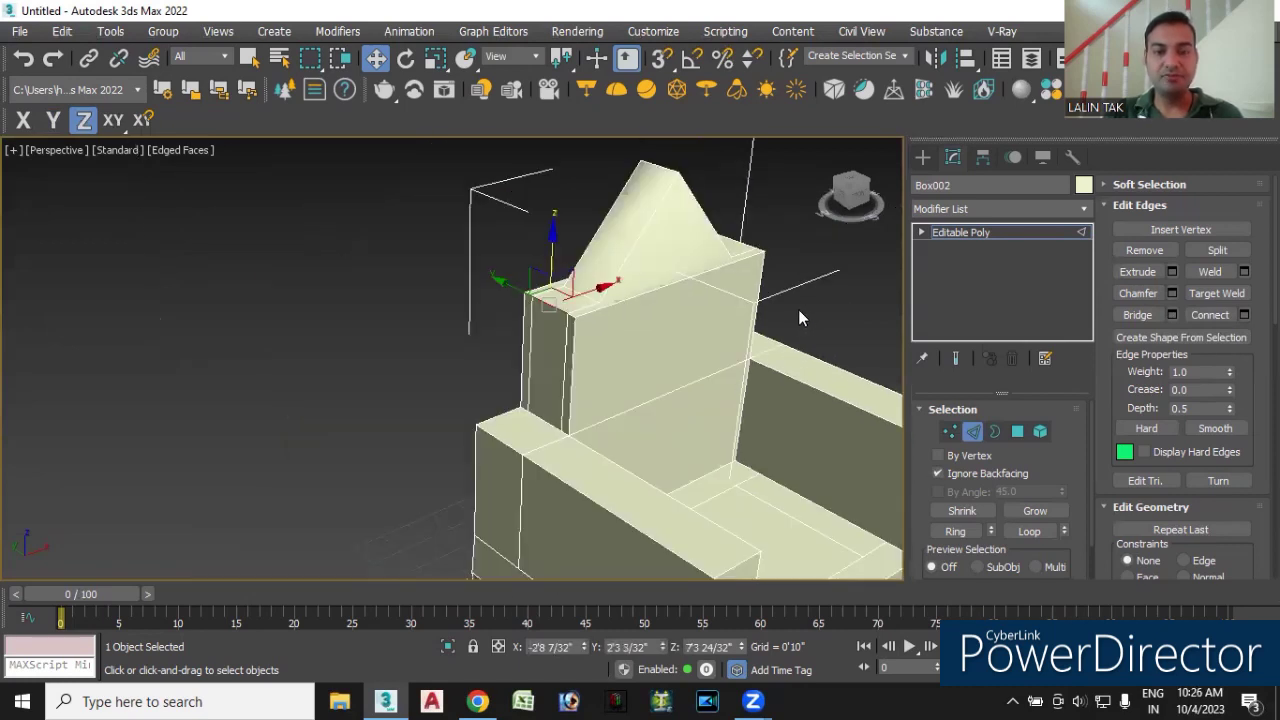
{"action": "scroll", "coordinate": [553, 335], "scroll_direction": "up", "scroll_amount": 3}
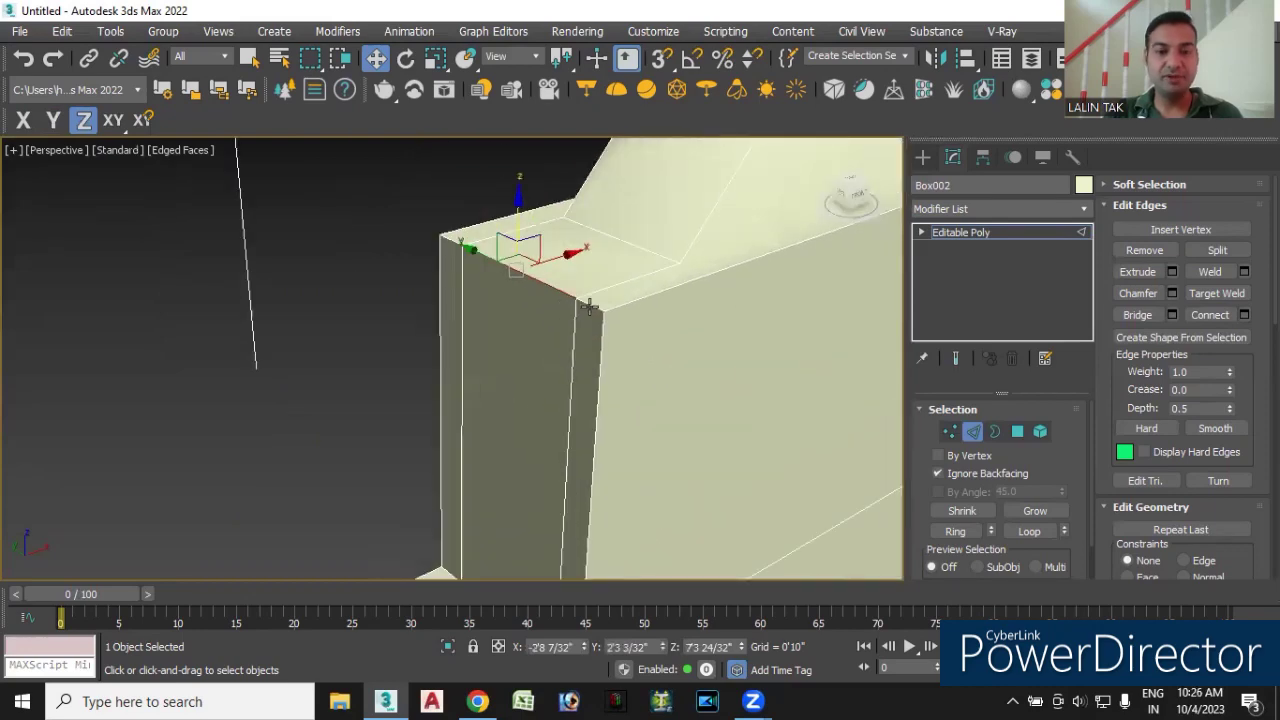
{"action": "left_click", "coordinate": [534, 306]}
{"action": "left_click", "coordinate": [455, 243]}
{"action": "mouse_move", "coordinate": [651, 297]}
{"action": "middle_mouse_down", "text": "alt"}
{"action": "mouse_move", "coordinate": [708, 377]}
{"action": "mouse_move", "coordinate": [682, 400]}
{"action": "mouse_move", "coordinate": [326, 343]}
{"action": "mouse_move", "coordinate": [537, 360]}
{"action": "middle_mouse_up", "text": "alt"}
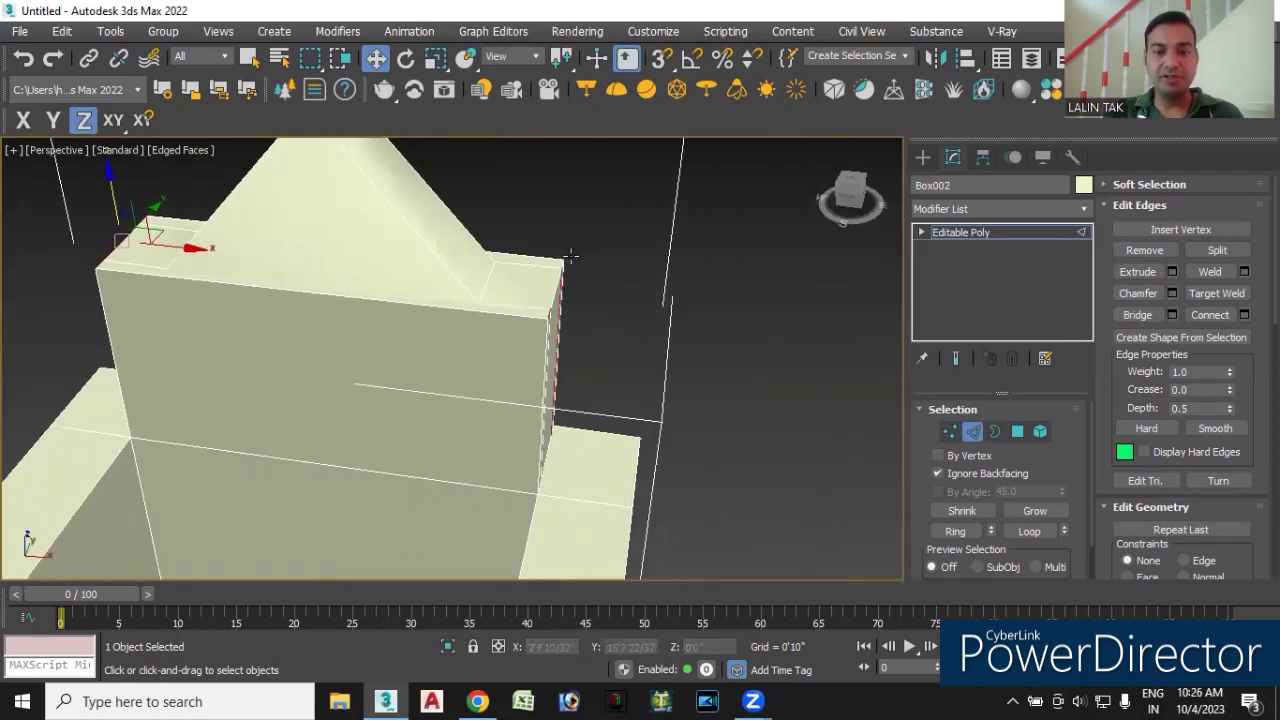
{"action": "mouse_move", "coordinate": [617, 380]}
{"action": "middle_mouse_down", "text": "alt"}
{"action": "mouse_move", "coordinate": [586, 366]}
{"action": "mouse_move", "coordinate": [662, 380]}
{"action": "mouse_move", "coordinate": [654, 431]}
{"action": "mouse_move", "coordinate": [528, 394]}
{"action": "middle_mouse_up", "text": "alt"}
{"action": "scroll", "coordinate": [517, 364], "scroll_direction": "up", "scroll_amount": 3}
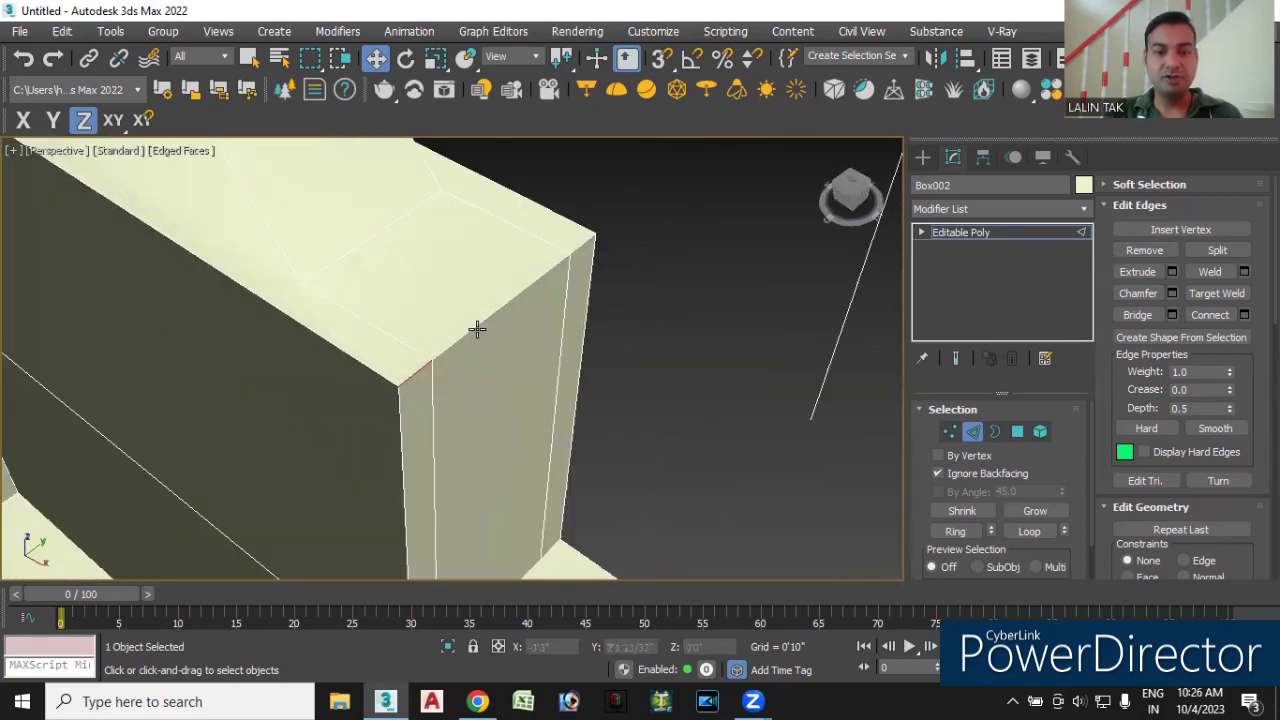
{"action": "mouse_move", "coordinate": [437, 451]}
{"action": "middle_mouse_down", "text": "alt"}
{"action": "mouse_move", "coordinate": [489, 434]}
{"action": "mouse_move", "coordinate": [586, 443]}
{"action": "mouse_move", "coordinate": [390, 366]}
{"action": "mouse_move", "coordinate": [443, 406]}
{"action": "middle_mouse_up", "text": "alt"}
{"action": "scroll", "coordinate": [390, 366], "scroll_direction": "down", "scroll_amount": 5}
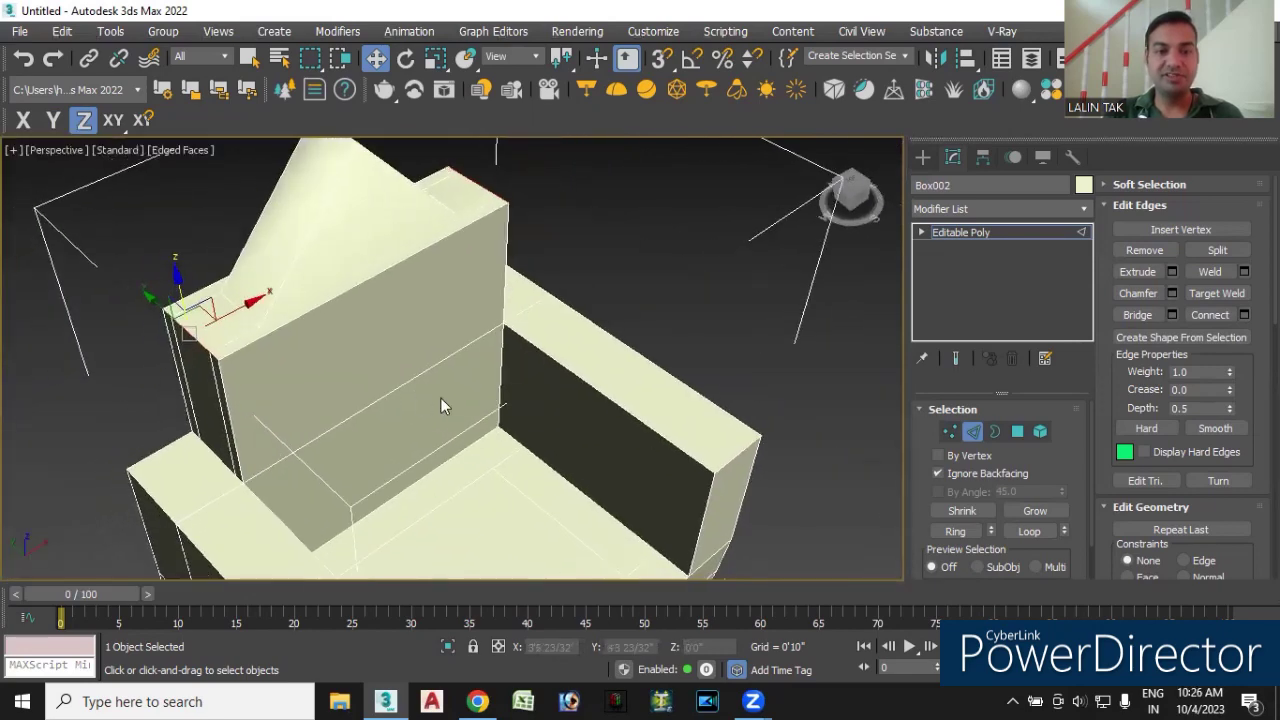
- Try chamfer segments of 9 and 0 with varying amounts, then cancel the chamfer
{"action": "left_click", "coordinate": [1172, 294]}
{"action": "middle_click_drag", "start_coordinate": [680, 377], "coordinate": [677, 317], "text": "alt"}
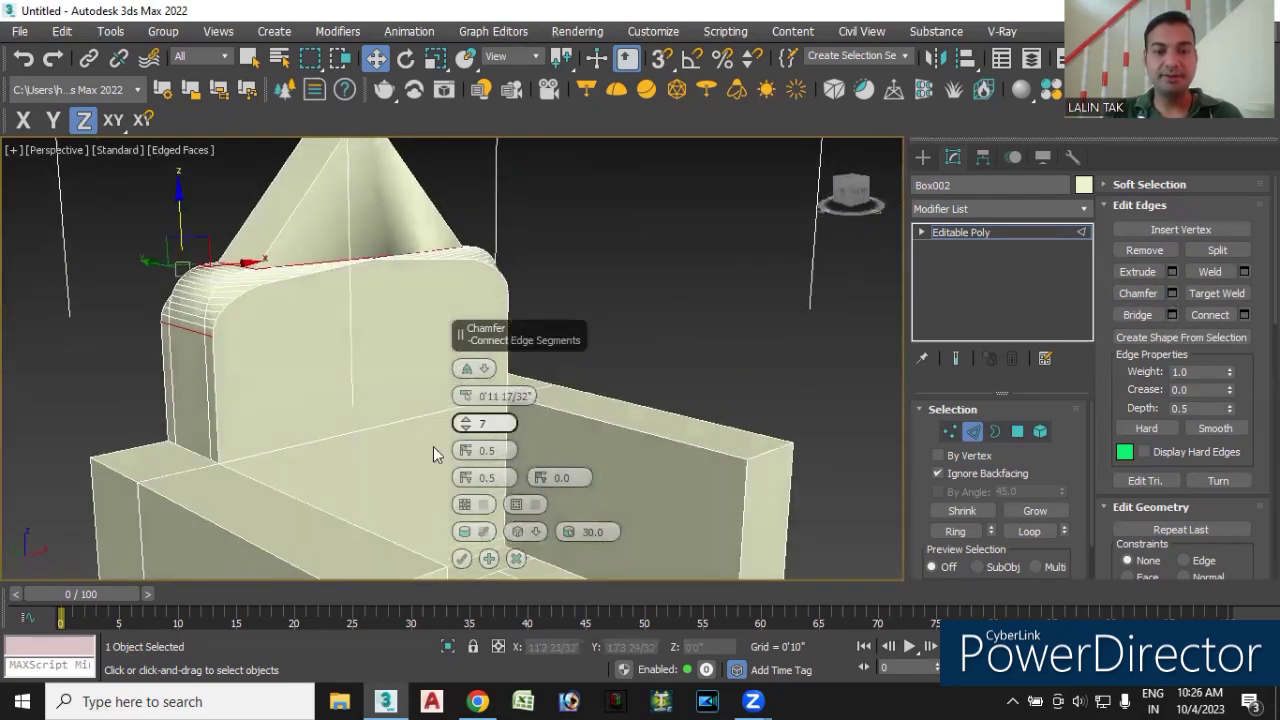
{"action": "left_click_drag", "start_coordinate": [464, 403], "coordinate": [467, 401]}
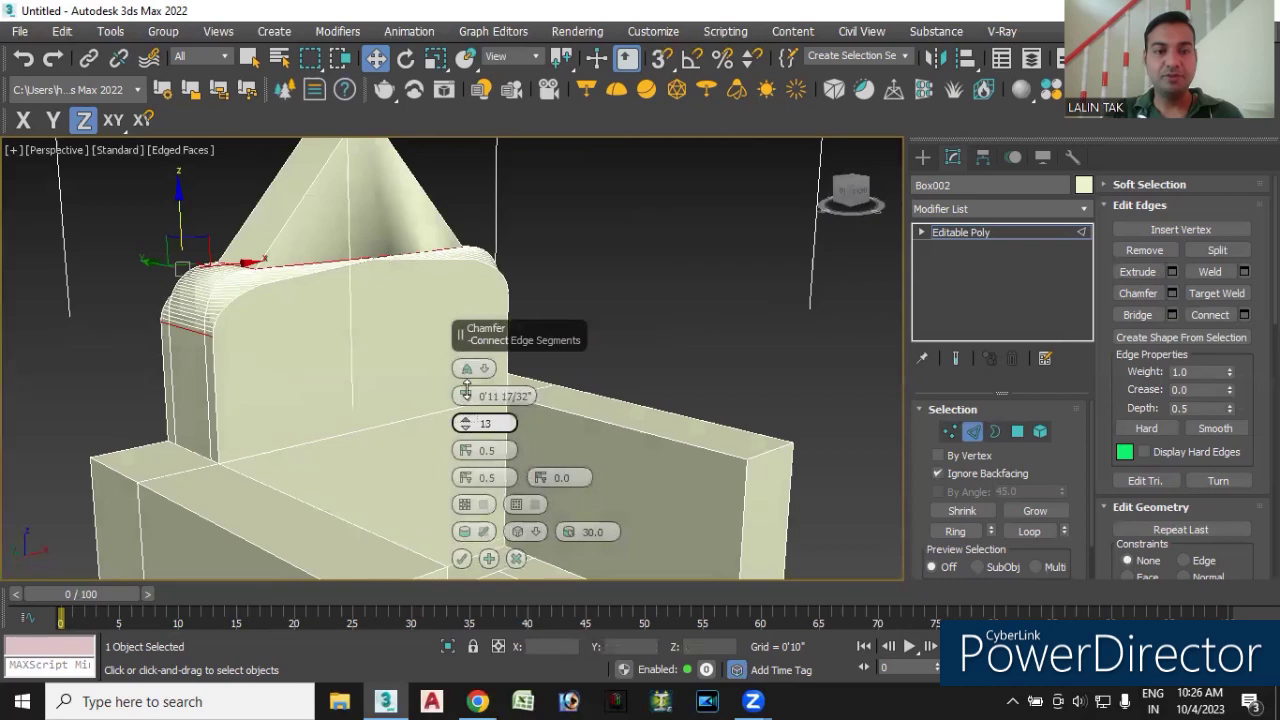
{"action": "left_click_drag", "start_coordinate": [466, 396], "coordinate": [478, 355]}
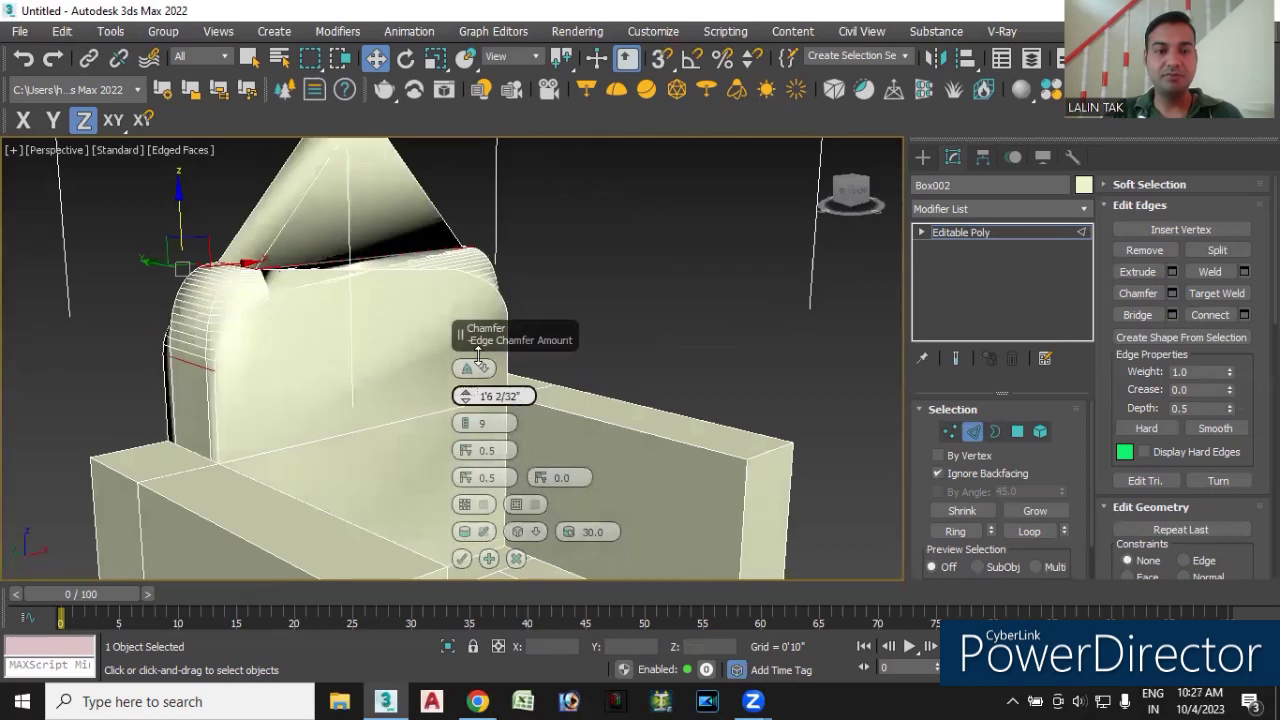
{"action": "mouse_move", "coordinate": [478, 368]}
{"action": "left_mouse_down"}
{"action": "mouse_move", "coordinate": [478, 400]}
{"action": "mouse_move", "coordinate": [479, 387]}
{"action": "left_mouse_up"}
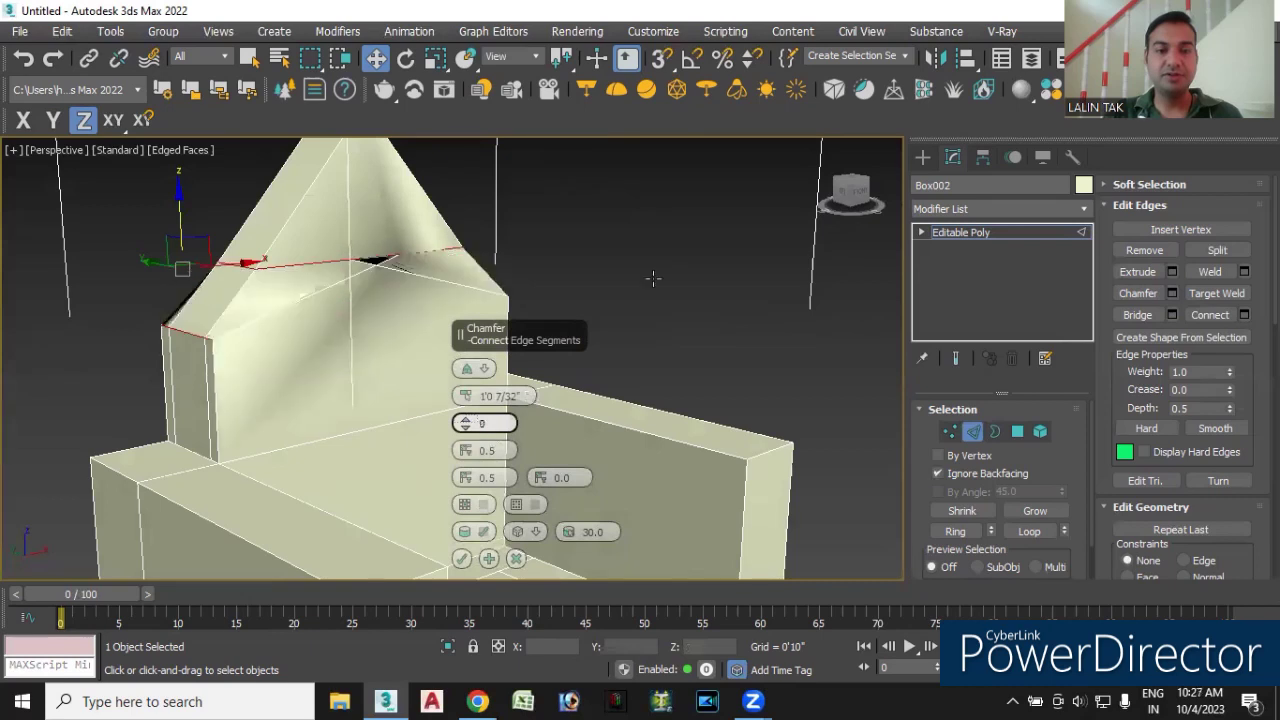
{"action": "type", "text": "0"}
{"action": "key", "text": "Return"}
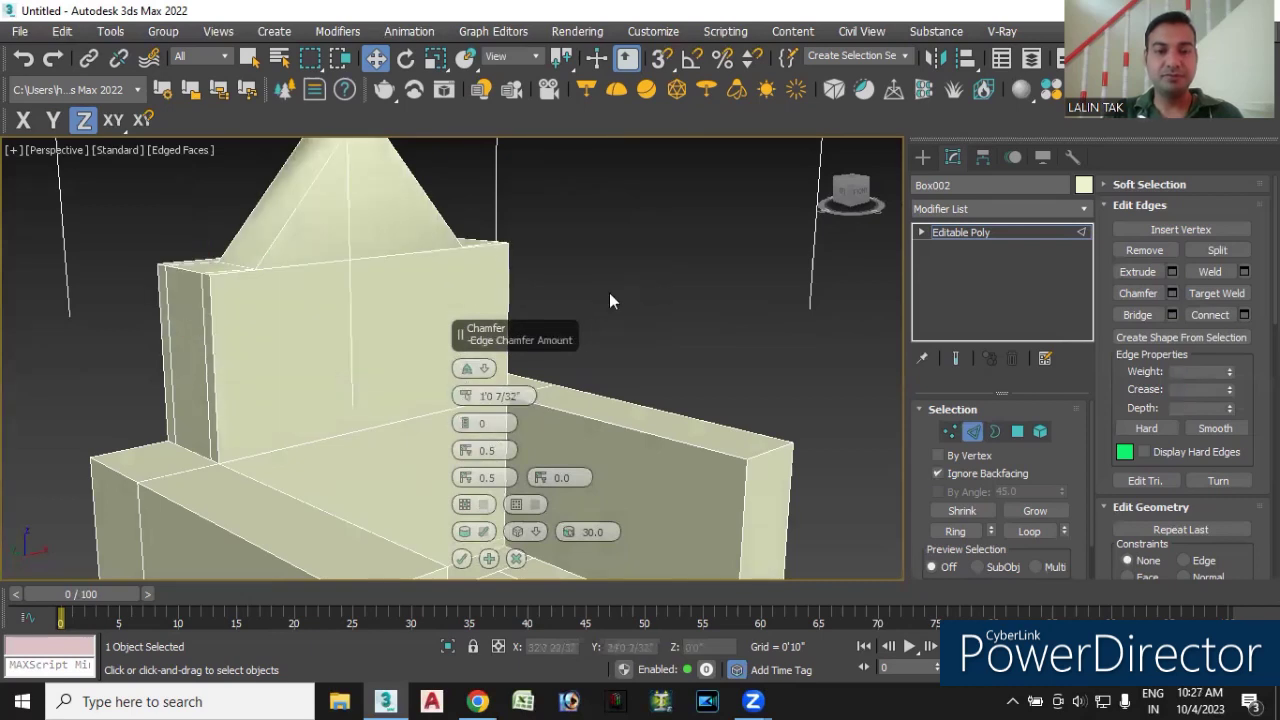
{"action": "scroll", "coordinate": [620, 322], "scroll_direction": "down", "scroll_amount": 3}
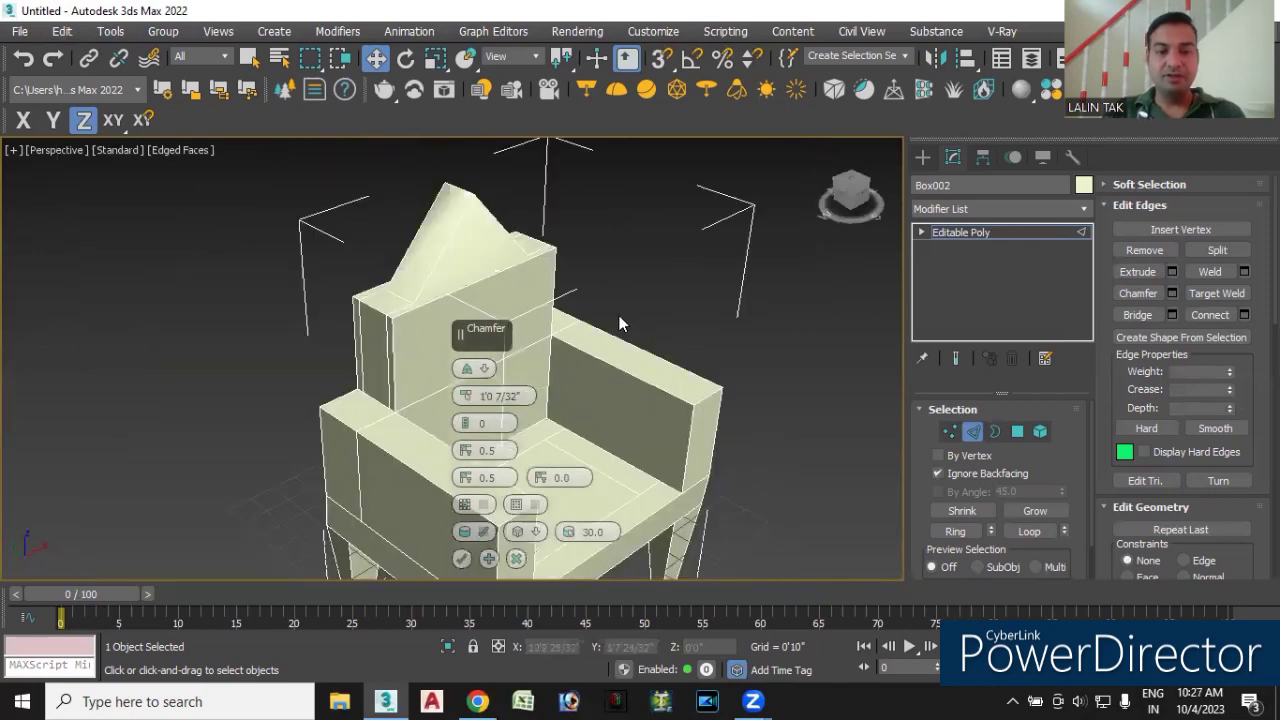
{"action": "middle_click_drag", "start_coordinate": [497, 387], "coordinate": [515, 380]}
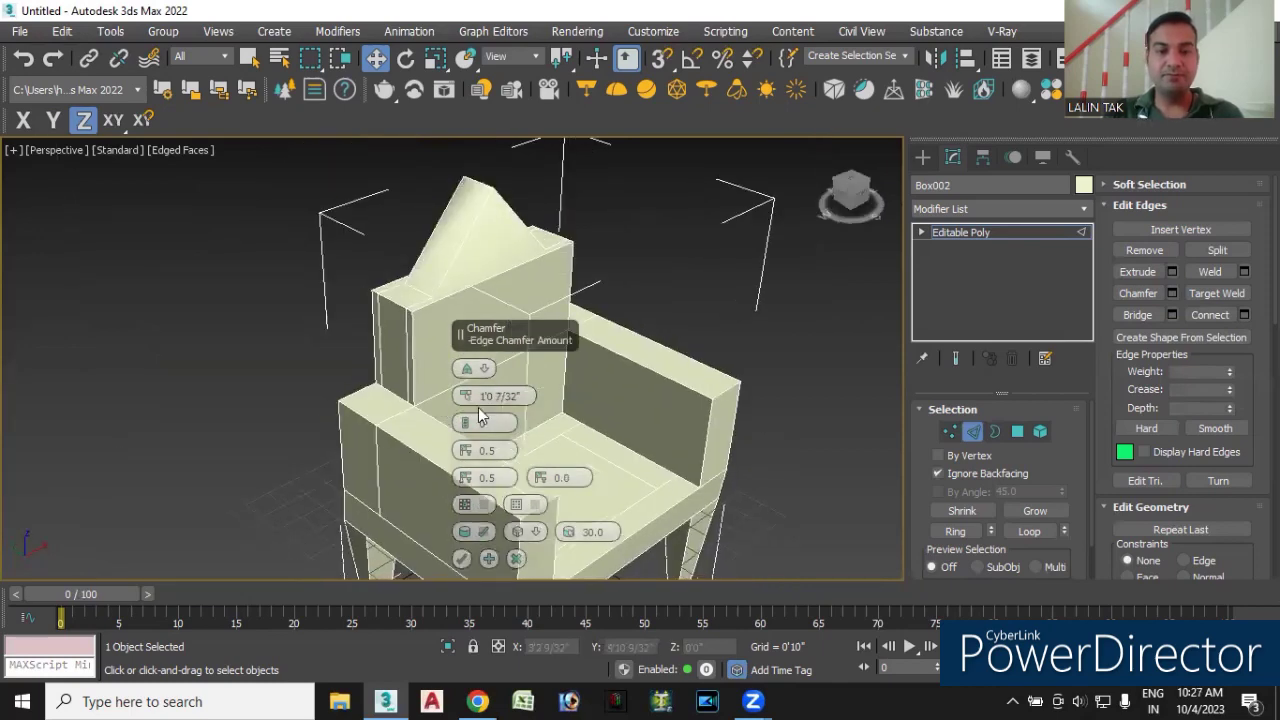
{"action": "scroll", "coordinate": [480, 400], "scroll_direction": "up", "scroll_amount": 3}
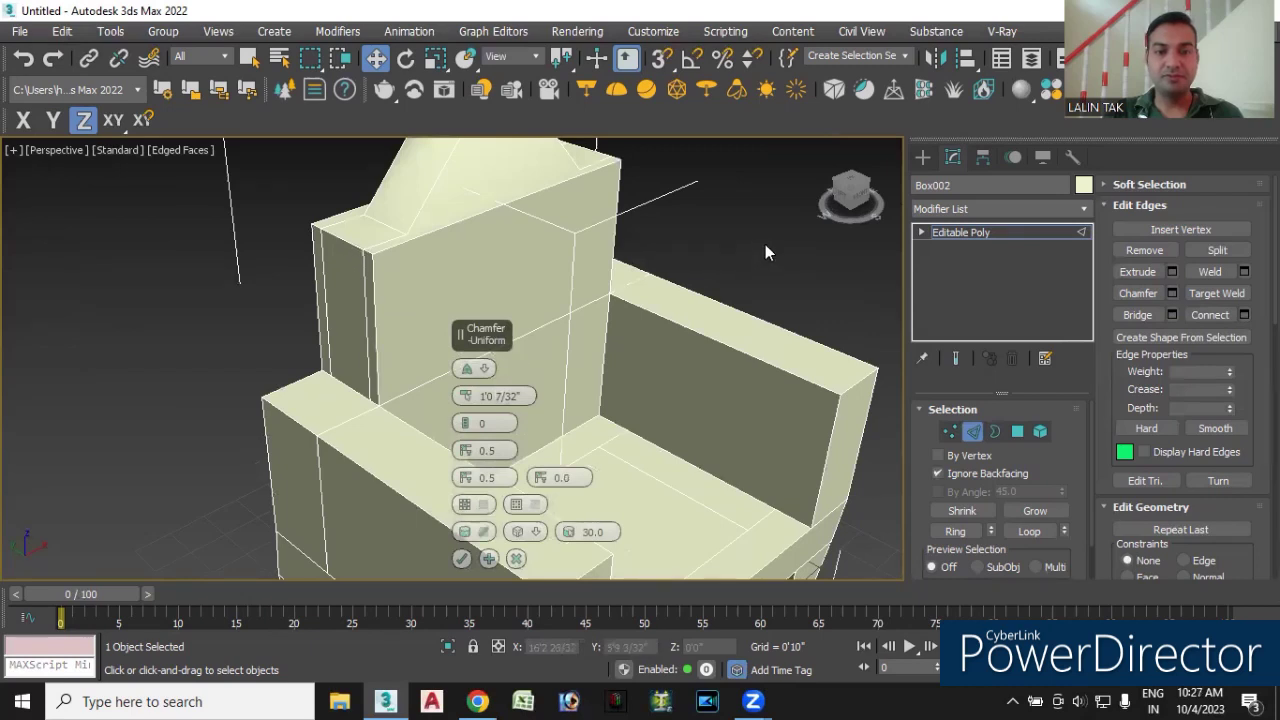
{"action": "left_click", "coordinate": [516, 558]}
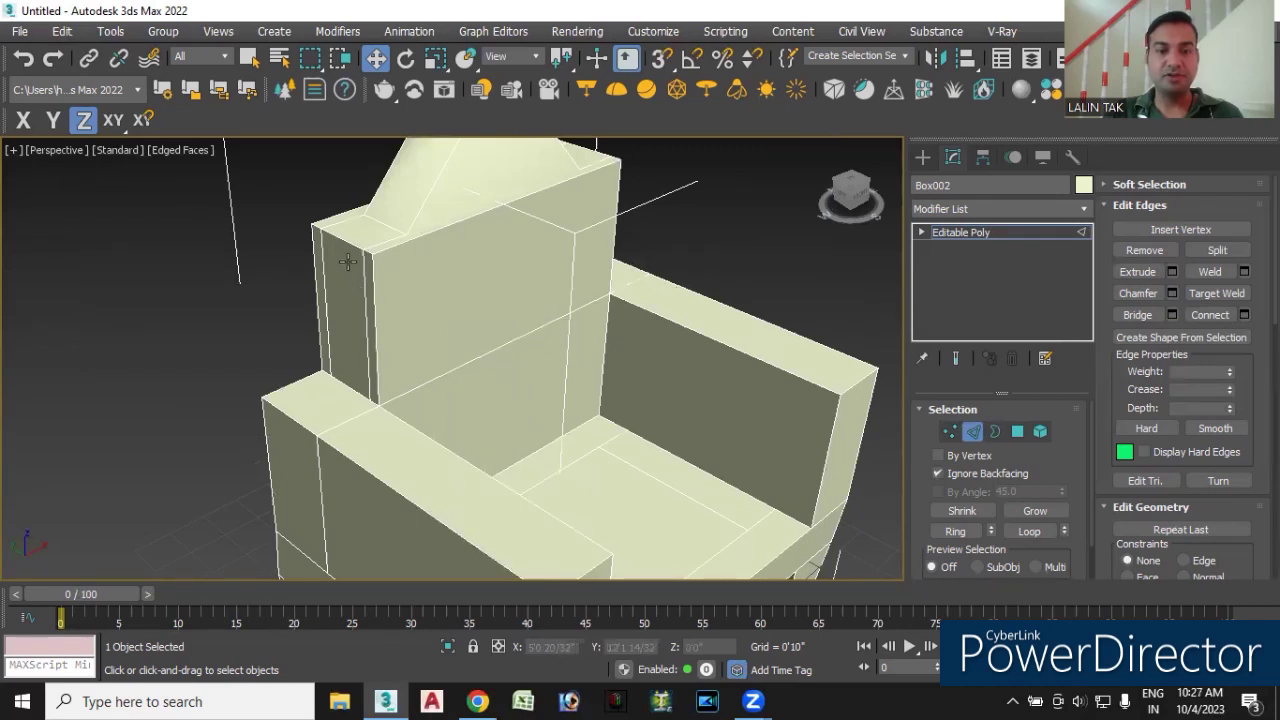
{"action": "left_click", "coordinate": [343, 240]}
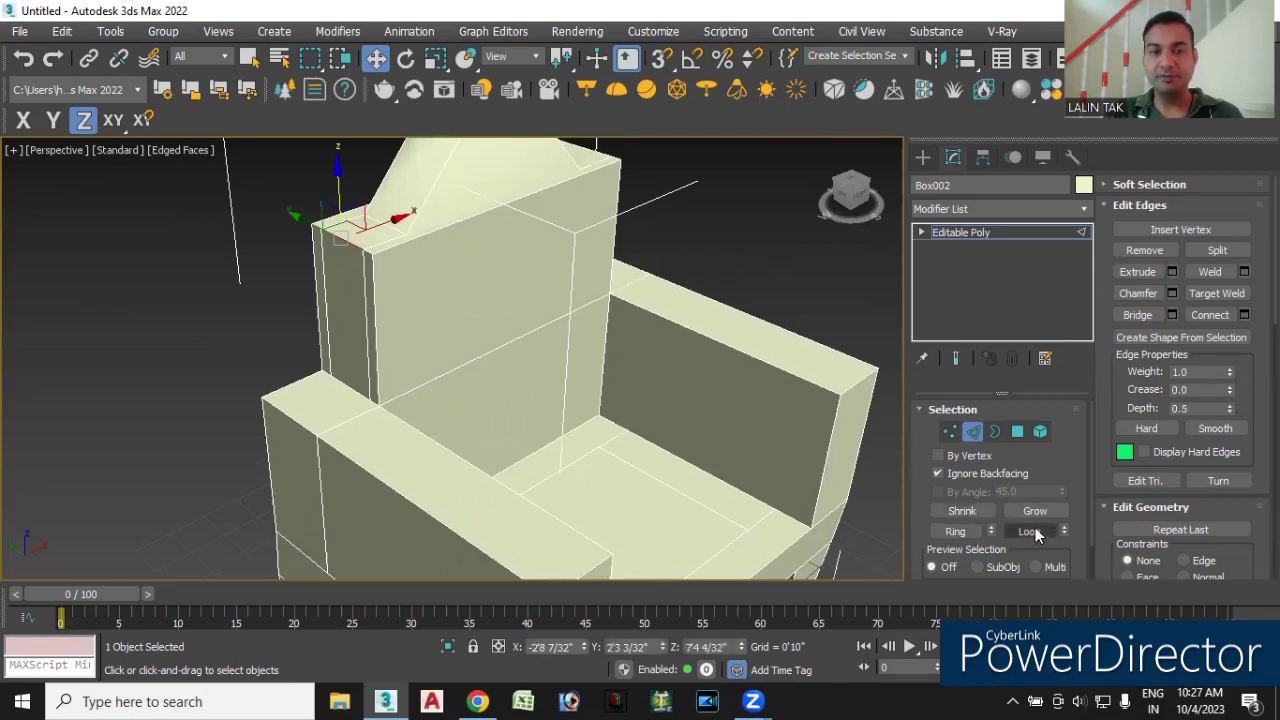
{"action": "mouse_move", "coordinate": [597, 408]}
{"action": "middle_mouse_down", "text": "alt"}
{"action": "mouse_move", "coordinate": [442, 405]}
{"action": "mouse_move", "coordinate": [614, 432]}
{"action": "middle_mouse_up", "text": "alt"}
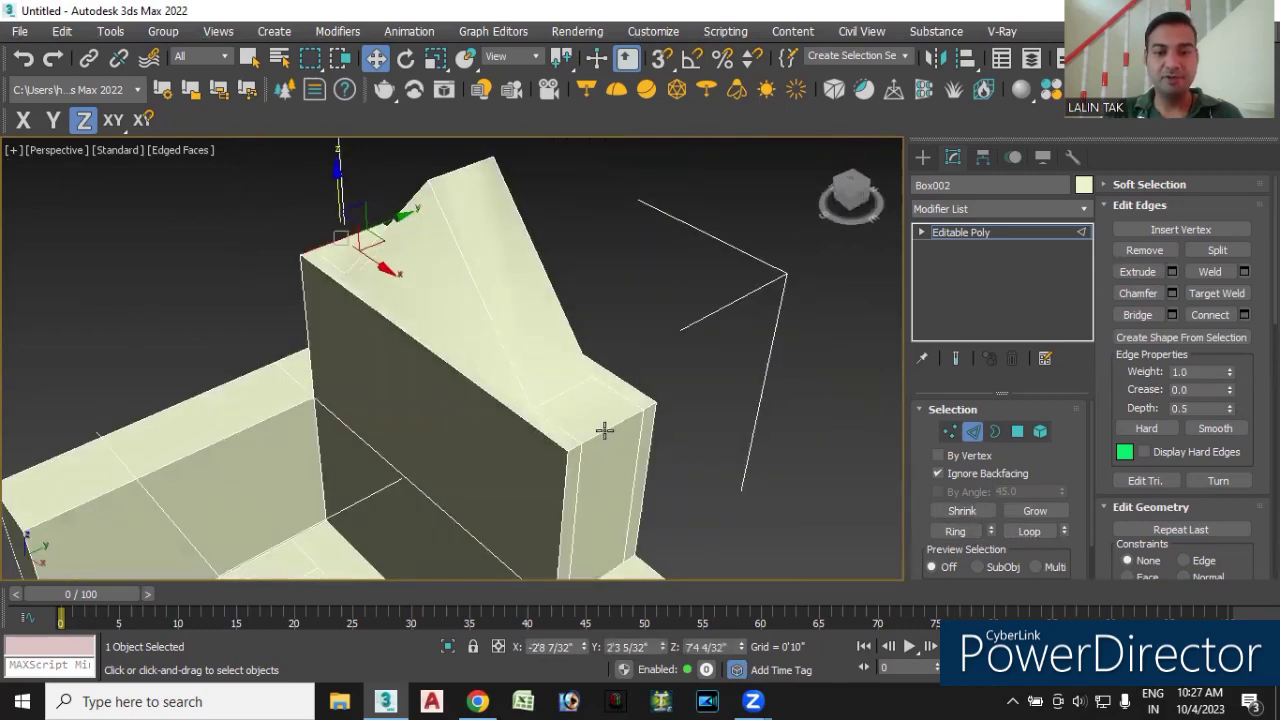
{"action": "left_click", "coordinate": [604, 432]}
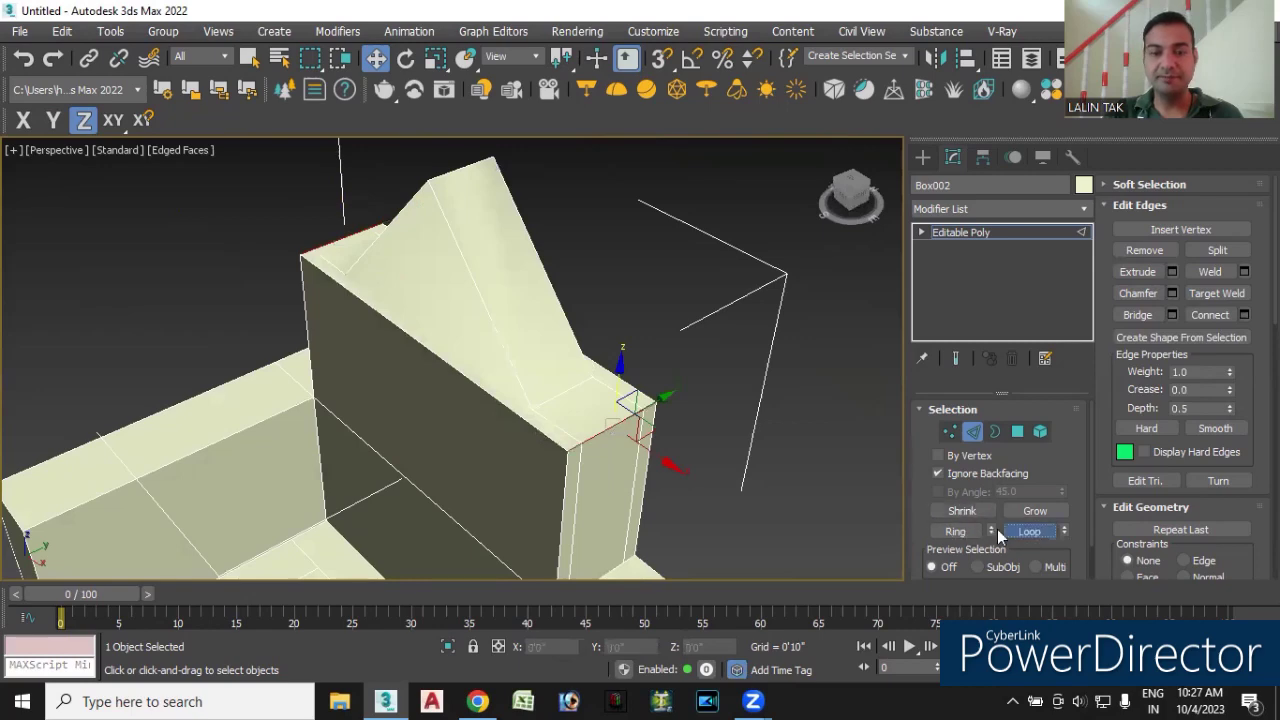
{"action": "mouse_move", "coordinate": [680, 505]}
{"action": "middle_mouse_down", "text": "alt"}
{"action": "mouse_move", "coordinate": [738, 510]}
{"action": "mouse_move", "coordinate": [860, 480]}
{"action": "middle_mouse_up", "text": "alt"}
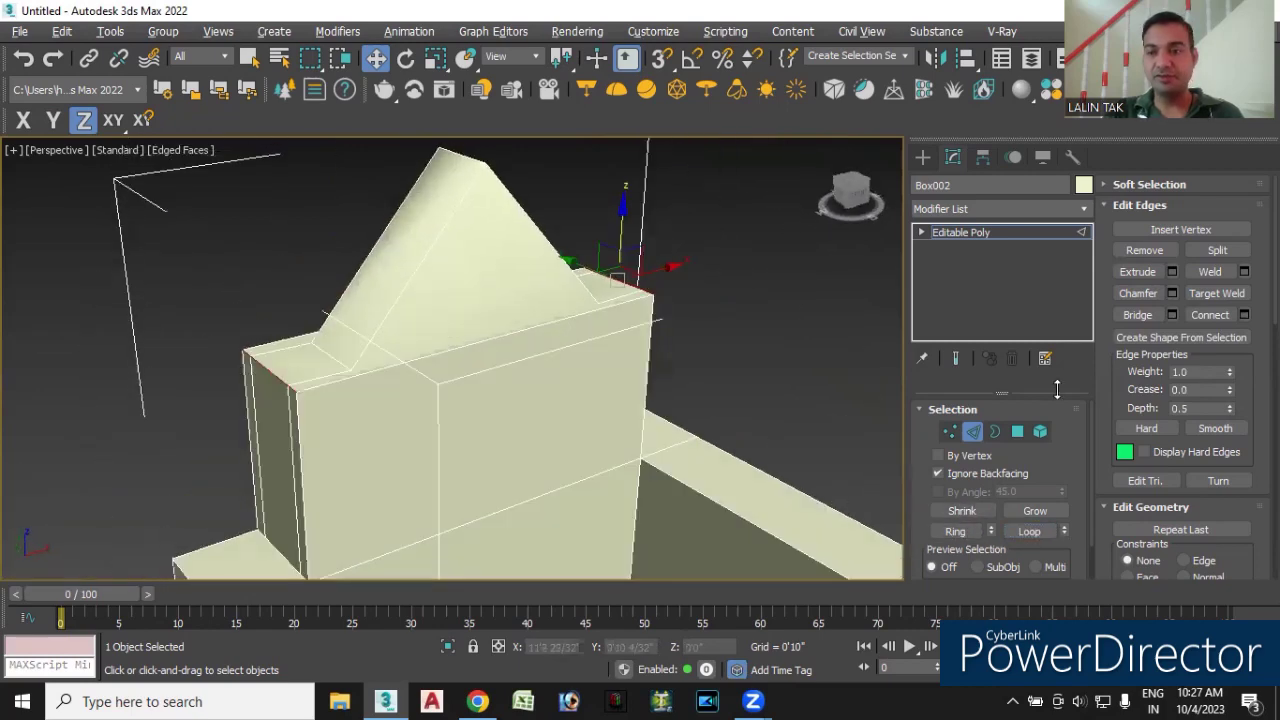
{"action": "key", "text": "ctrl+shift+c"}
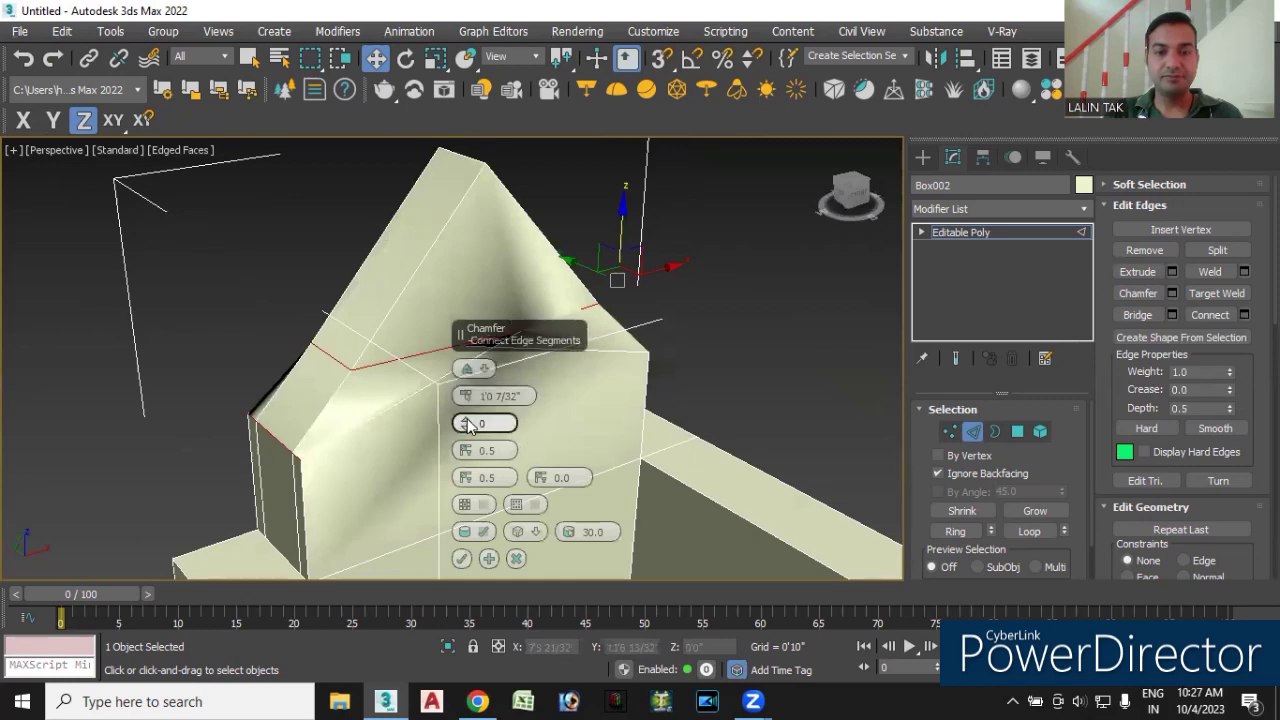
{"action": "left_click_drag", "start_coordinate": [468, 424], "coordinate": [467, 400]}
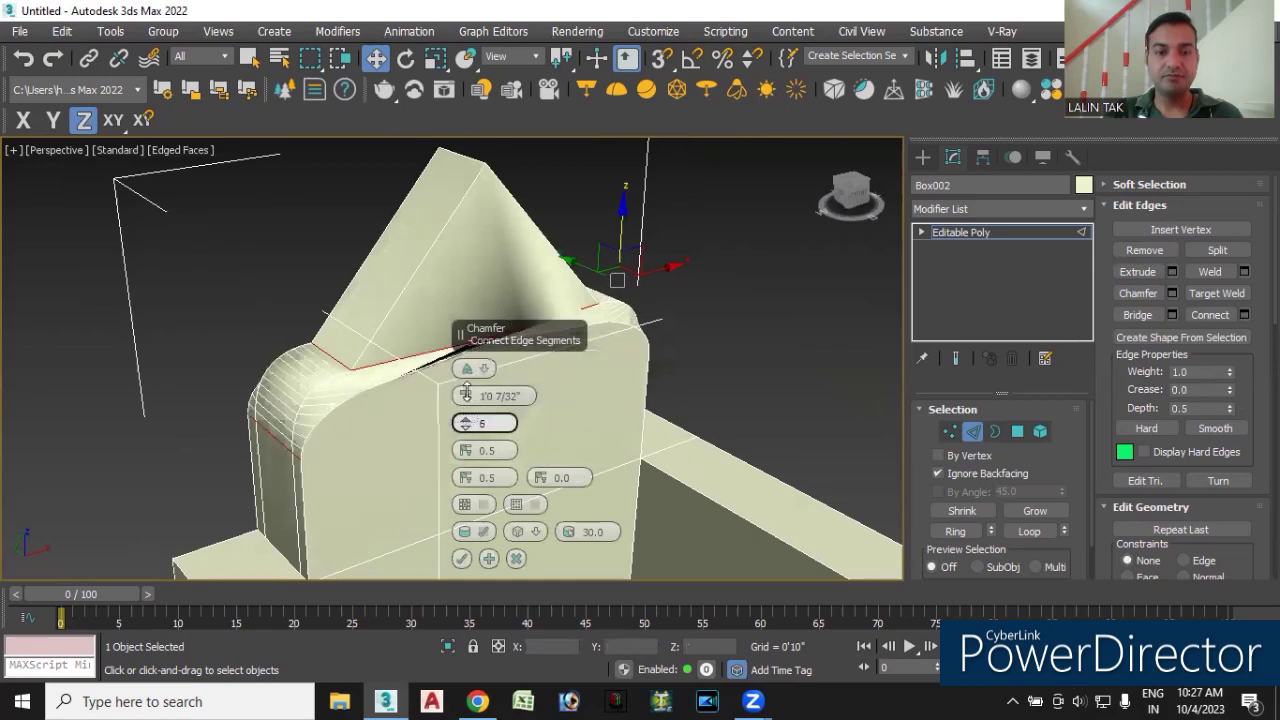
{"action": "mouse_move", "coordinate": [664, 323]}
{"action": "middle_mouse_down", "text": "alt"}
{"action": "mouse_move", "coordinate": [682, 307]}
{"action": "mouse_move", "coordinate": [643, 357]}
{"action": "middle_mouse_up", "text": "alt"}
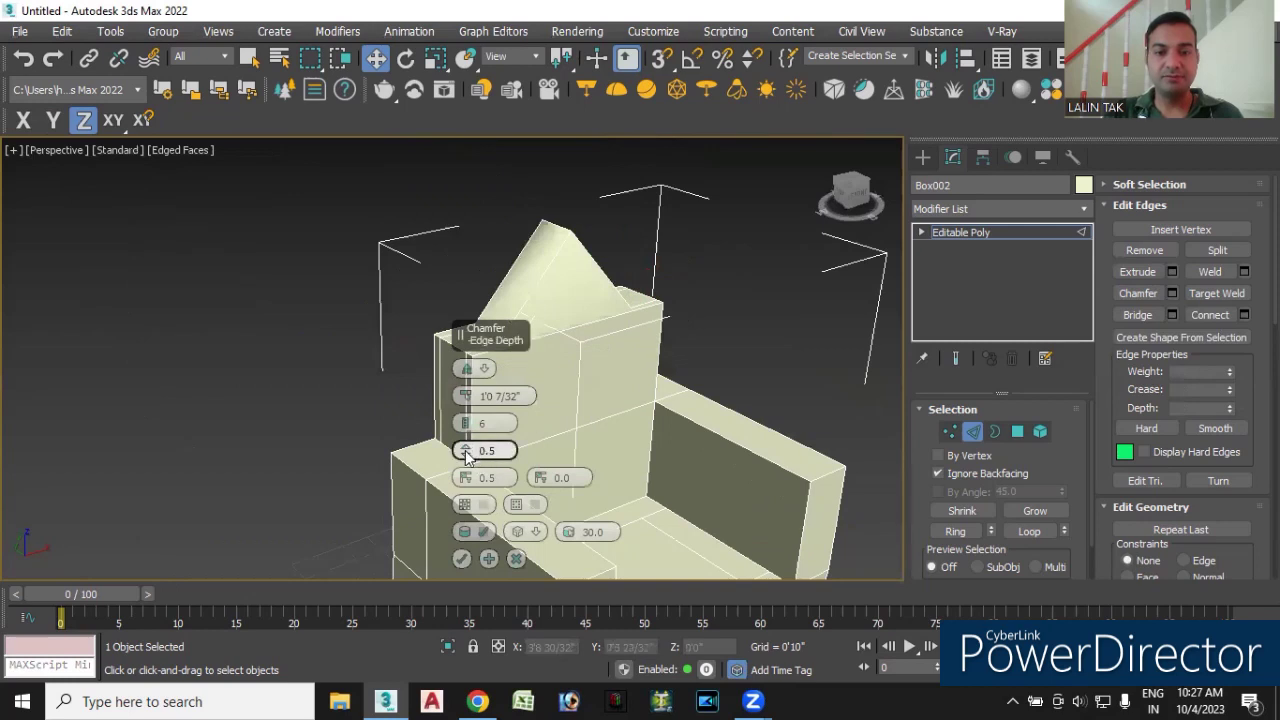
{"action": "left_click_drag", "start_coordinate": [470, 466], "coordinate": [470, 472]}
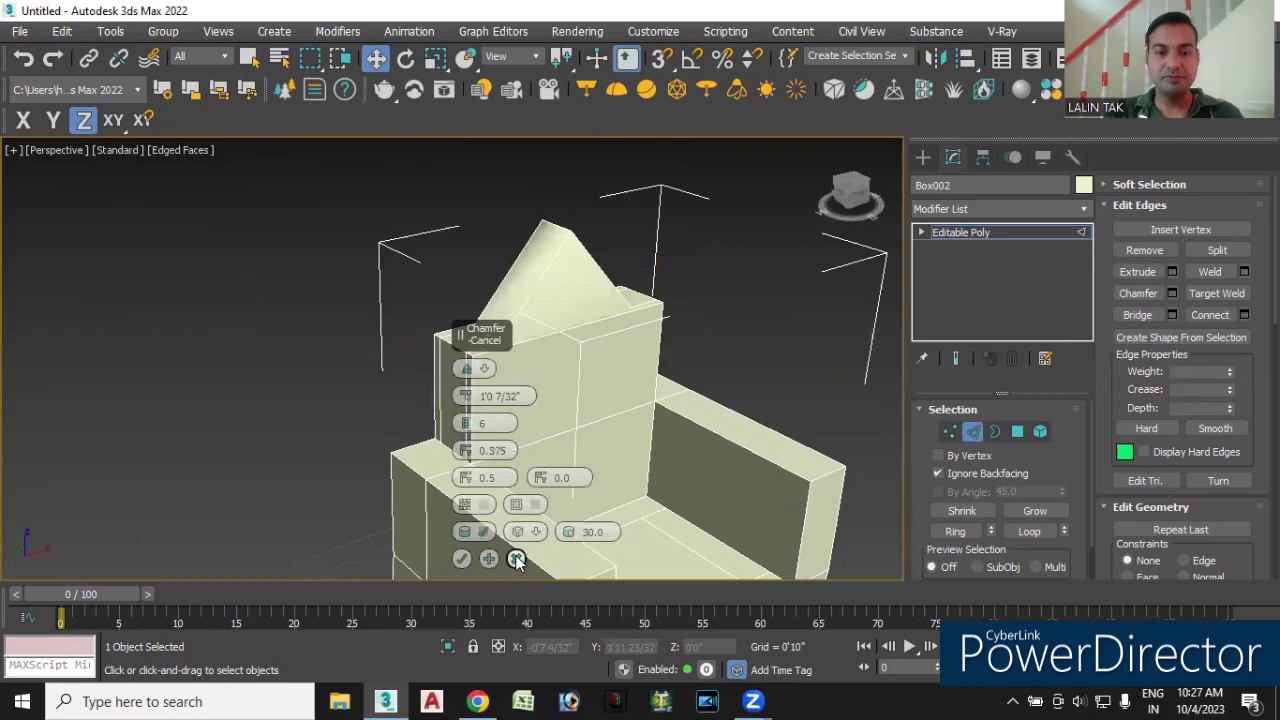
{"action": "left_click", "coordinate": [754, 366]}
{"action": "middle_click_drag", "start_coordinate": [754, 366], "coordinate": [439, 360], "text": "alt"}
- Select the edge loops at both top corners of the chair back
{"action": "scroll", "coordinate": [330, 345], "scroll_direction": "up", "scroll_amount": 2}
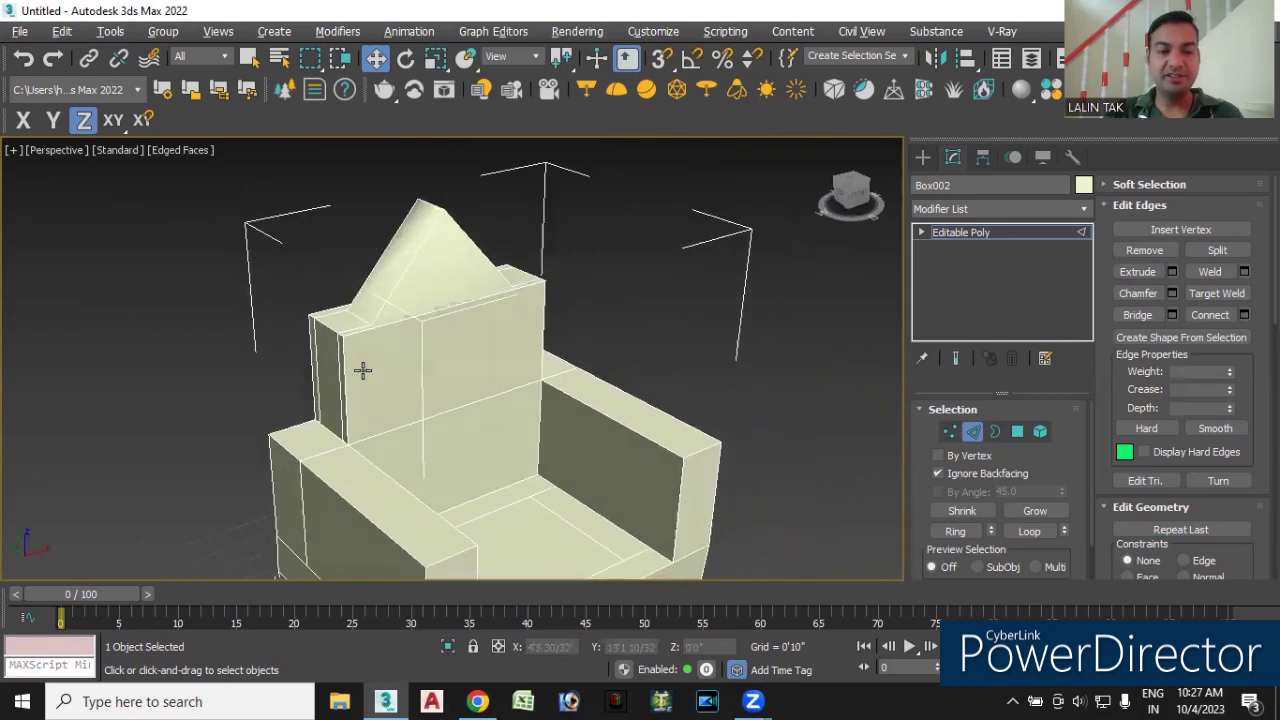
{"action": "scroll", "coordinate": [345, 360], "scroll_direction": "up", "scroll_amount": 3}
{"action": "scroll", "coordinate": [322, 351], "scroll_direction": "up", "scroll_amount": 3}
{"action": "left_click", "coordinate": [313, 340]}
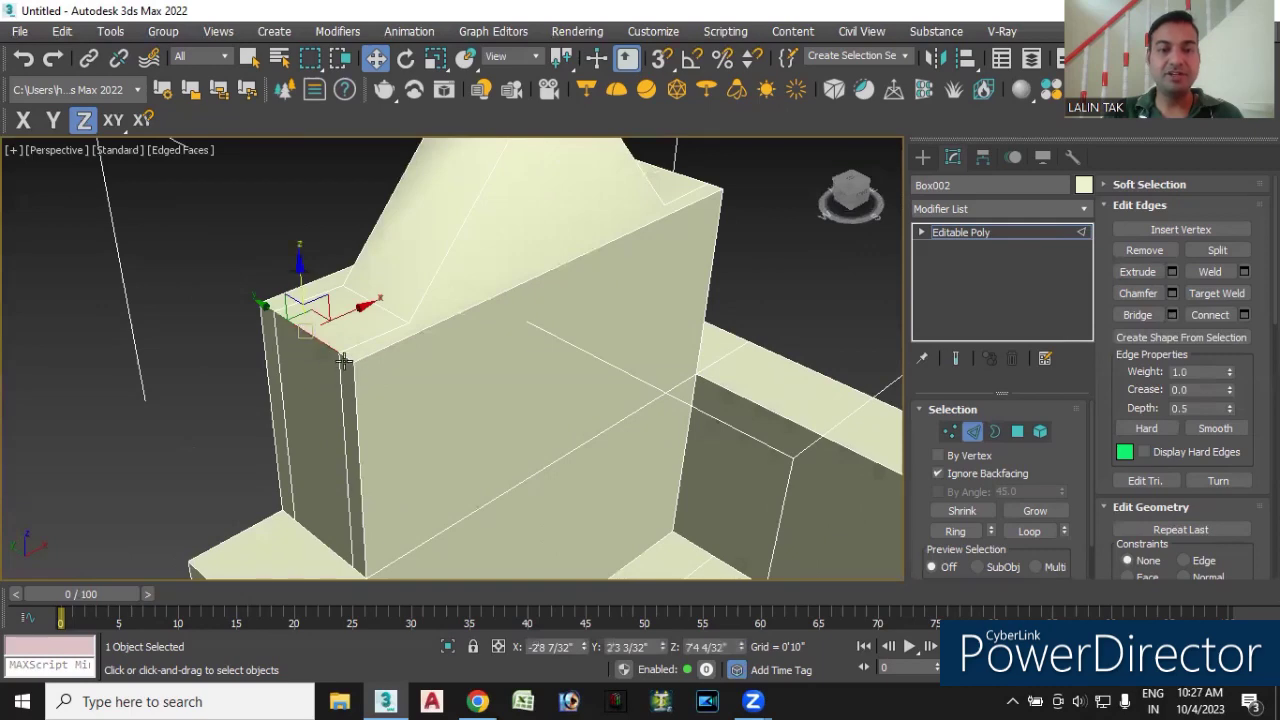
{"action": "left_click", "coordinate": [1029, 531]}
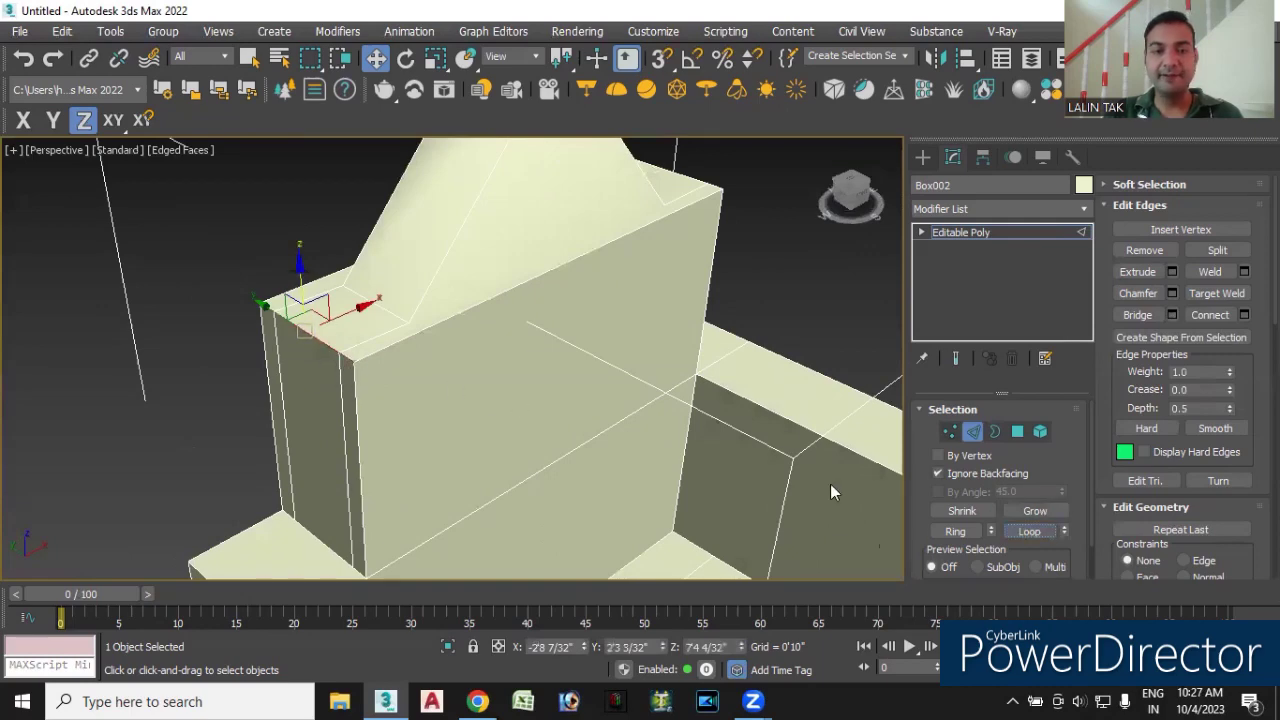
{"action": "mouse_move", "coordinate": [712, 458]}
{"action": "middle_mouse_down", "text": "alt"}
{"action": "mouse_move", "coordinate": [497, 451]}
{"action": "mouse_move", "coordinate": [520, 374]}
{"action": "mouse_move", "coordinate": [592, 602]}
{"action": "middle_mouse_up", "text": "alt"}
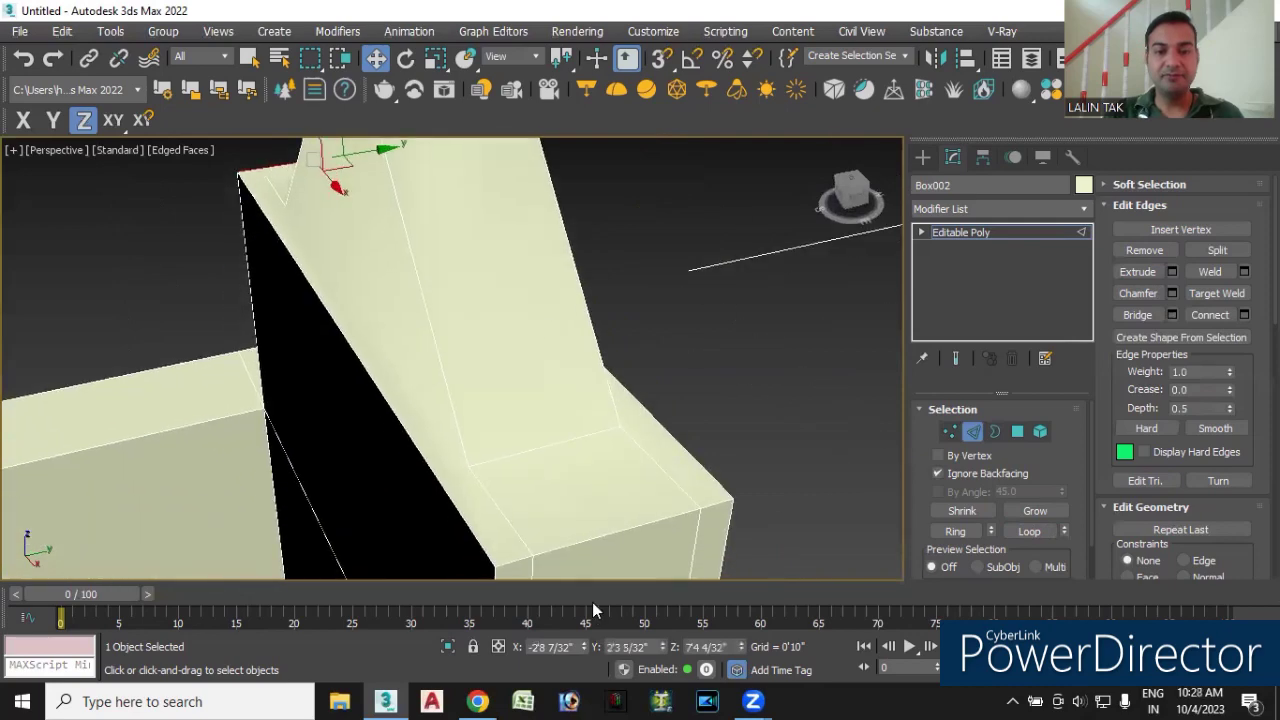
{"action": "left_click", "coordinate": [595, 540]}
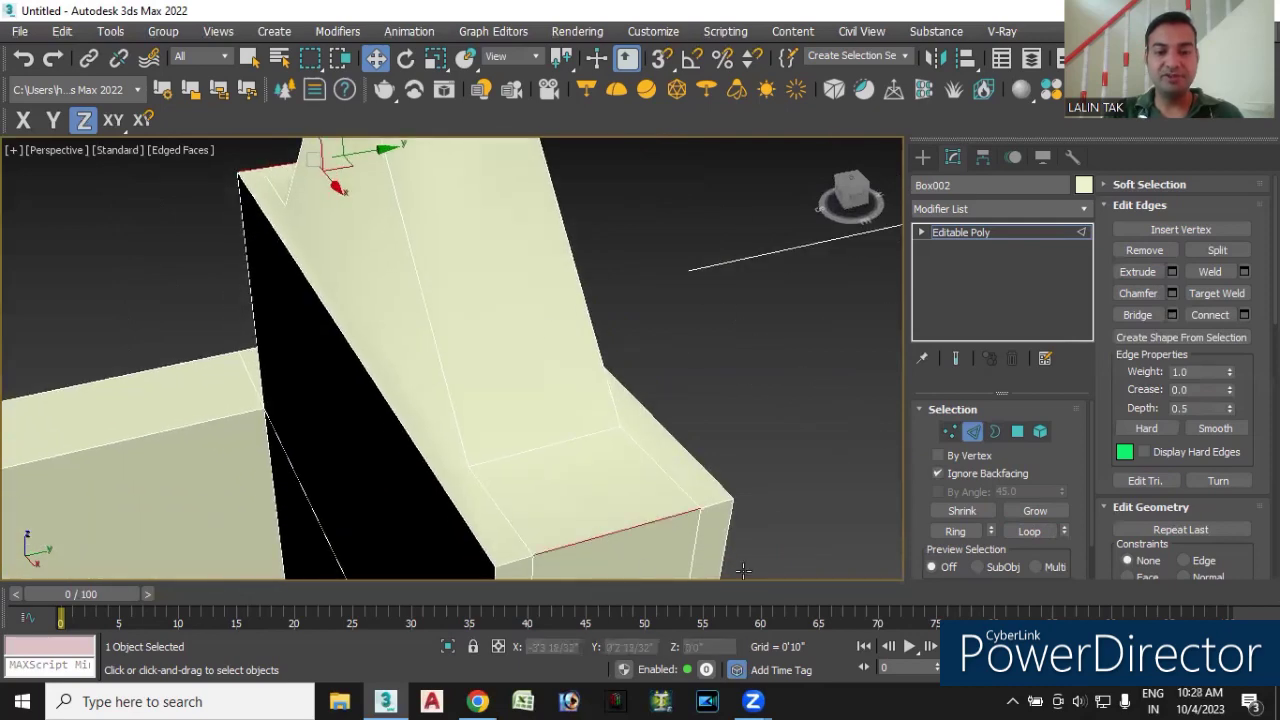
{"action": "left_click", "coordinate": [1029, 531]}
{"action": "mouse_move", "coordinate": [655, 507]}
{"action": "middle_mouse_down", "text": "alt"}
{"action": "mouse_move", "coordinate": [826, 486]}
{"action": "mouse_move", "coordinate": [890, 430]}
{"action": "middle_mouse_up", "text": "alt"}
- Apply a 6-segment 1'0 7/32" chamfer to the corner loops
{"action": "left_click", "coordinate": [1172, 293]}
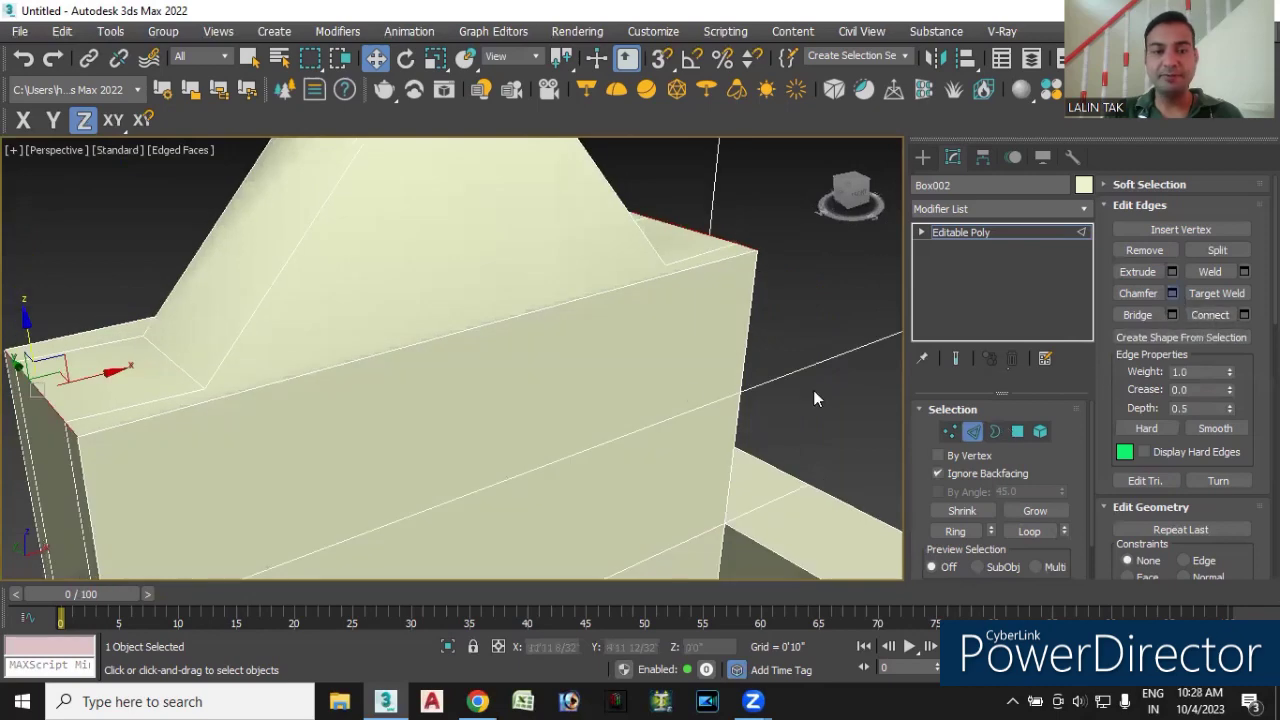
{"action": "mouse_move", "coordinate": [555, 377]}
{"action": "middle_mouse_down"}
{"action": "mouse_move", "coordinate": [586, 414]}
{"action": "mouse_move", "coordinate": [606, 384]}
{"action": "middle_mouse_up"}
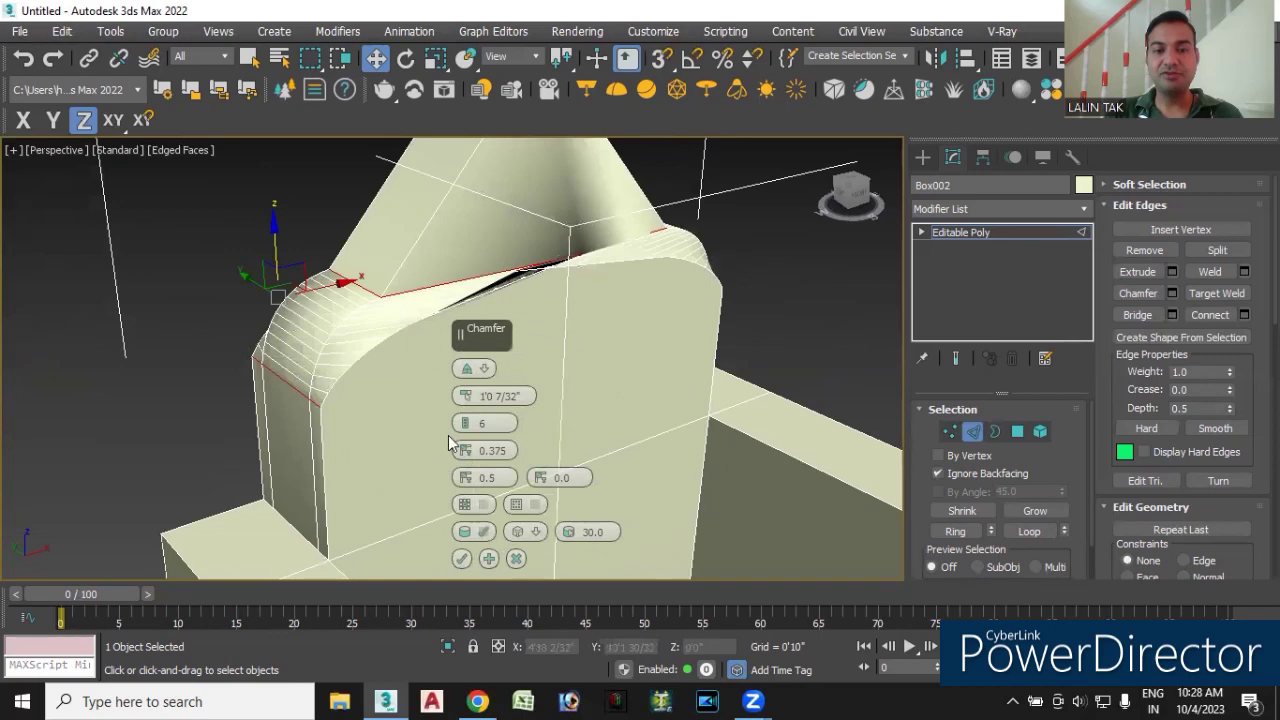
{"action": "left_click", "coordinate": [460, 560]}
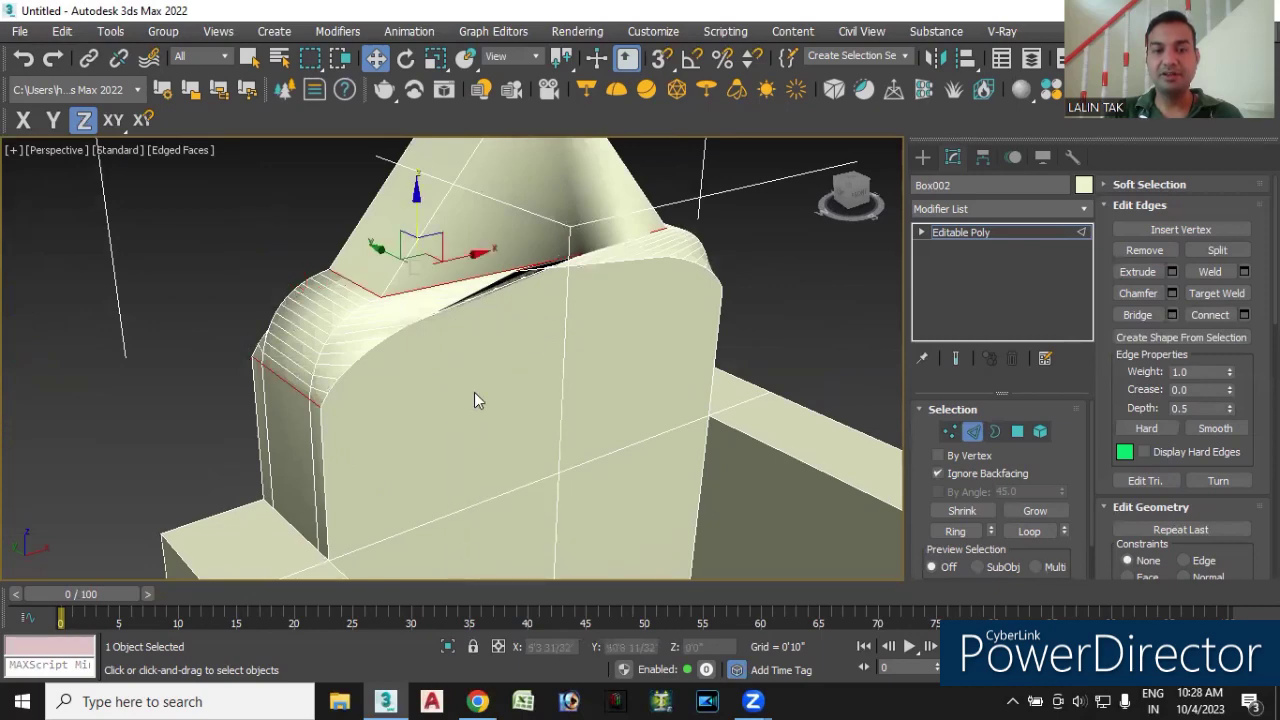
{"action": "scroll", "coordinate": [474, 399], "scroll_direction": "down", "scroll_amount": 3}
{"action": "mouse_move", "coordinate": [459, 351]}
{"action": "middle_mouse_down"}
{"action": "mouse_move", "coordinate": [413, 375]}
{"action": "mouse_move", "coordinate": [420, 322]}
{"action": "middle_mouse_up"}
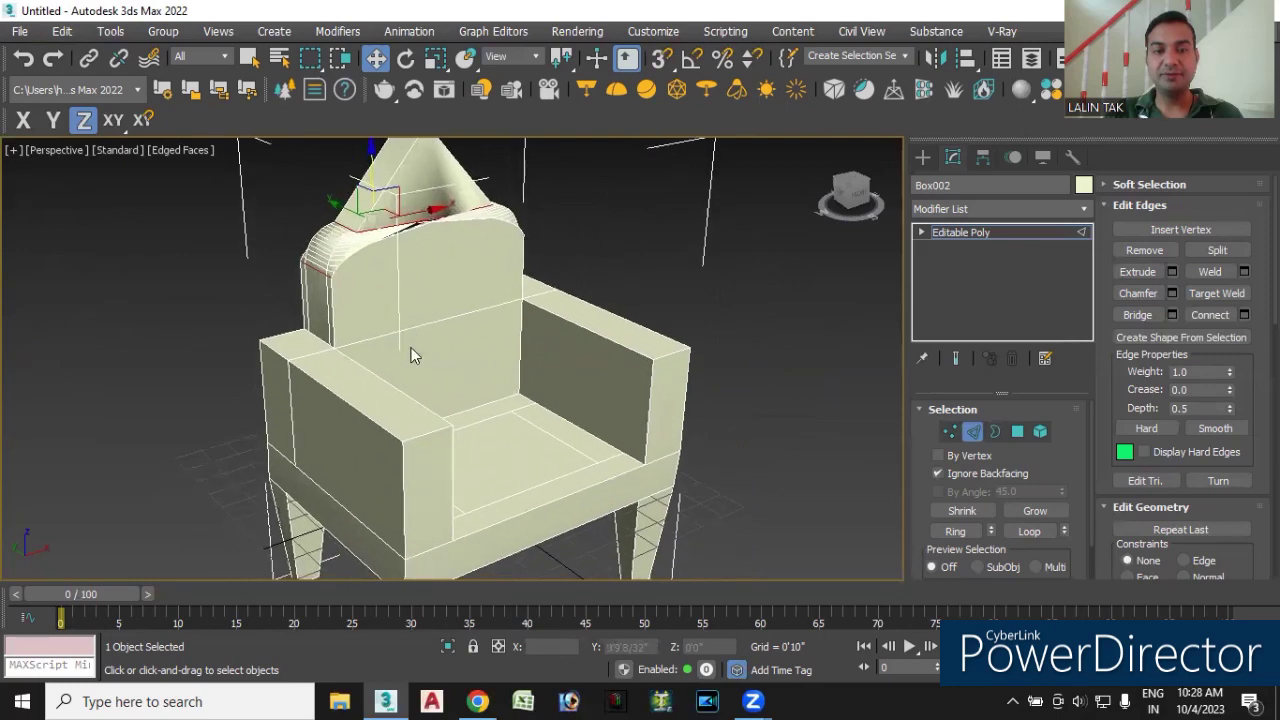
- Select the top outer edges of both armrests
{"action": "left_click", "coordinate": [759, 405]}
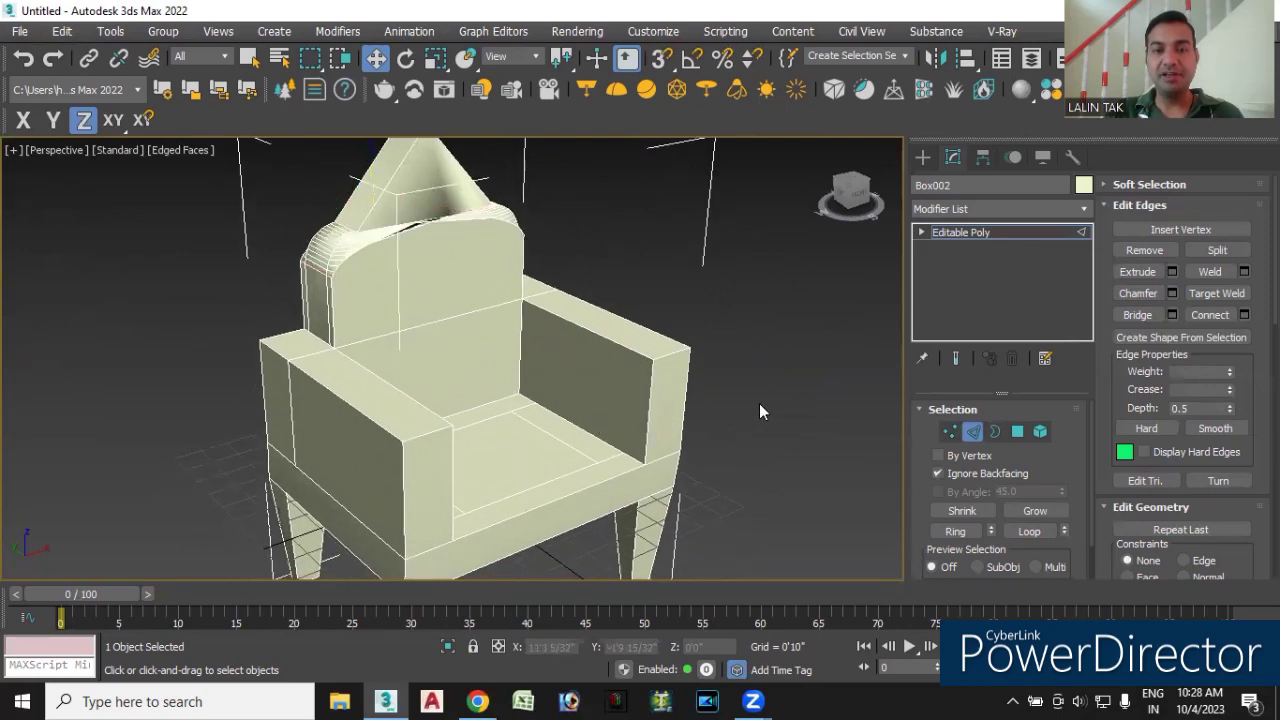
{"action": "mouse_move", "coordinate": [495, 490]}
{"action": "middle_mouse_down", "text": "alt"}
{"action": "mouse_move", "coordinate": [520, 457]}
{"action": "mouse_move", "coordinate": [520, 483]}
{"action": "mouse_move", "coordinate": [445, 420]}
{"action": "middle_mouse_up", "text": "alt"}
{"action": "scroll", "coordinate": [445, 420], "scroll_direction": "up", "scroll_amount": 3}
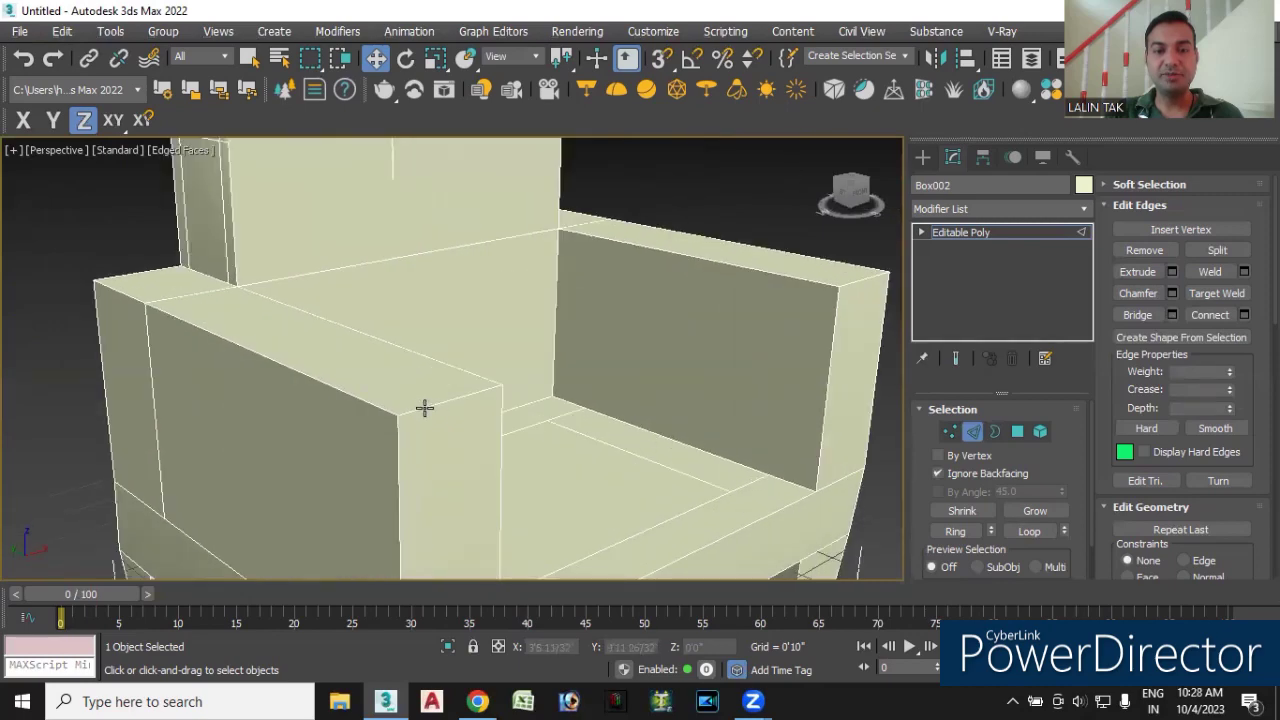
{"action": "left_click", "coordinate": [424, 408]}
{"action": "middle_click_drag", "start_coordinate": [491, 463], "coordinate": [491, 491], "text": "alt"}
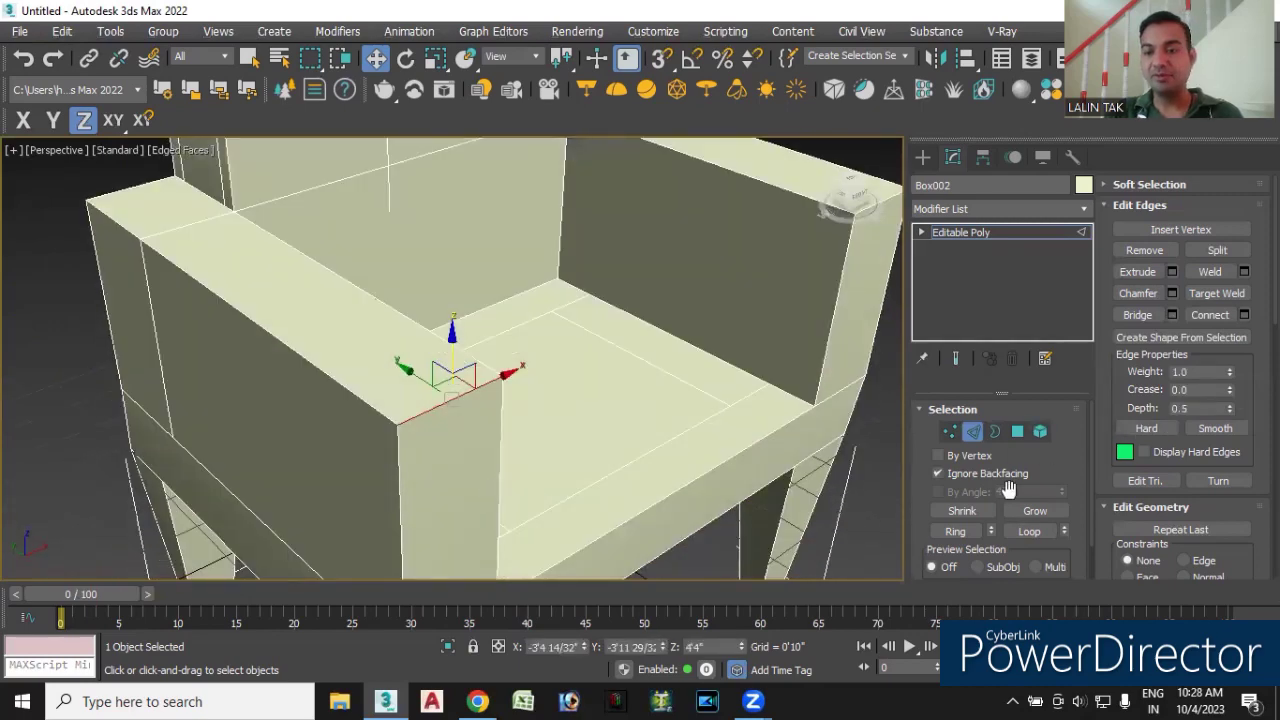
{"action": "mouse_move", "coordinate": [716, 397]}
{"action": "middle_mouse_down", "text": "alt"}
{"action": "mouse_move", "coordinate": [571, 423]}
{"action": "mouse_move", "coordinate": [620, 388]}
{"action": "middle_mouse_up", "text": "alt"}
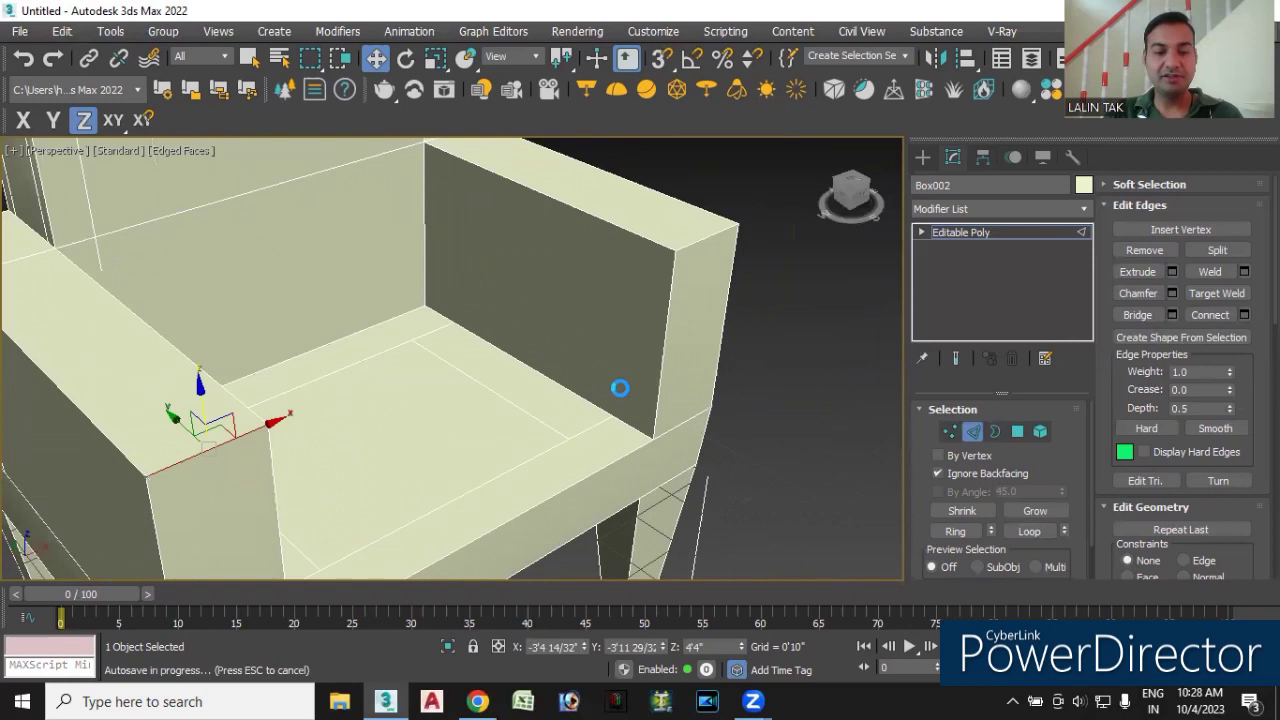
{"action": "left_click", "coordinate": [697, 241], "text": "ctrl"}
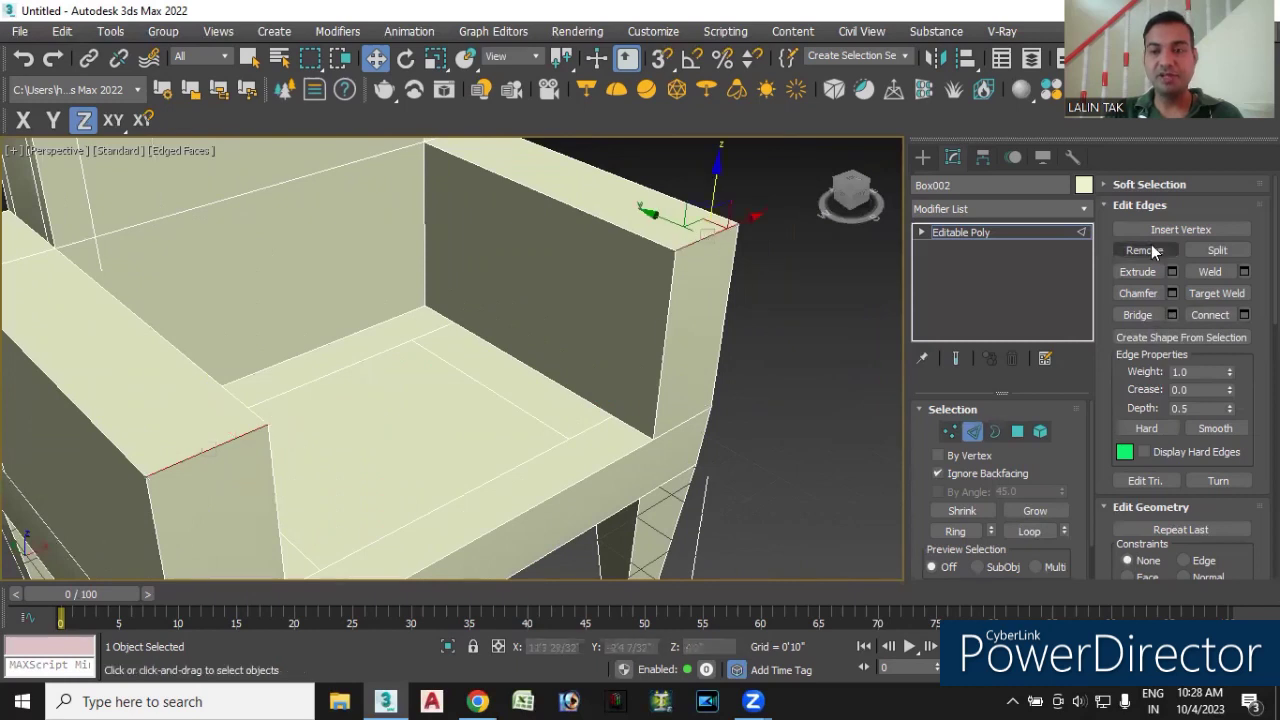
- Apply a multi-segment chamfer to the armrest edges, then deselect them
{"action": "left_click", "coordinate": [1172, 293]}
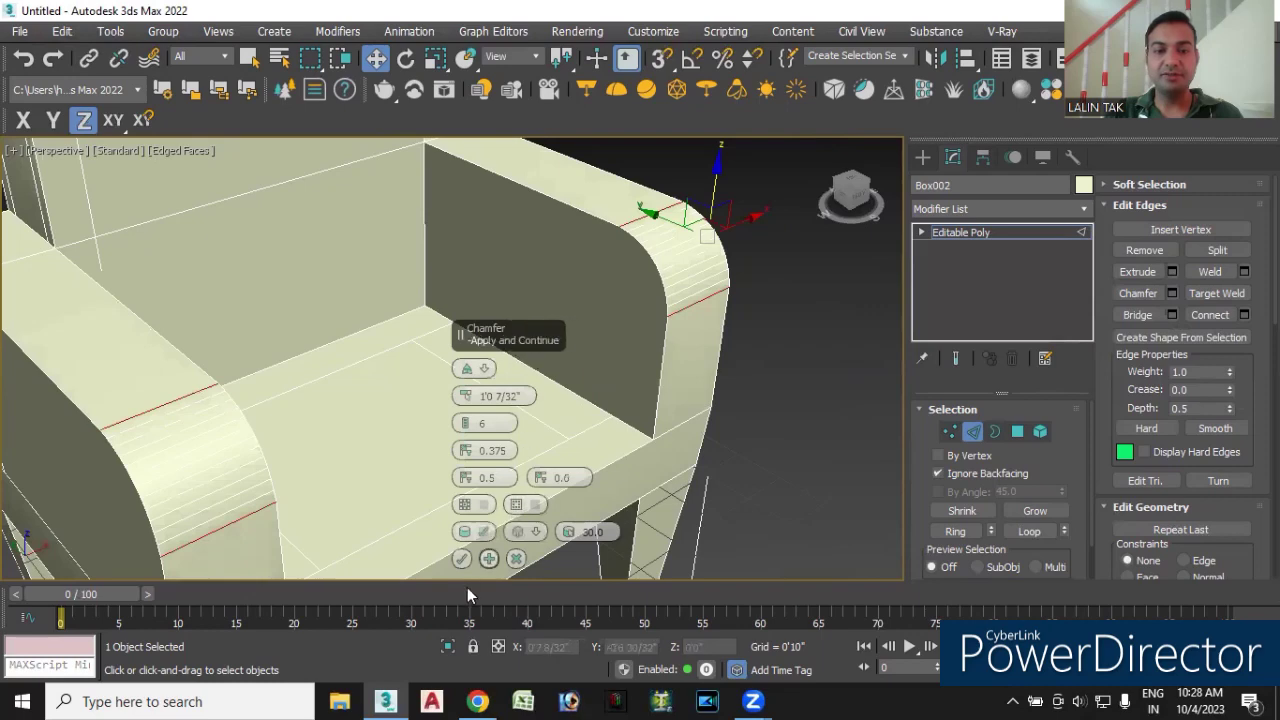
{"action": "left_click", "coordinate": [462, 560]}
{"action": "key", "text": "z"}
{"action": "mouse_move", "coordinate": [560, 410]}
{"action": "middle_mouse_down", "text": "alt"}
{"action": "mouse_move", "coordinate": [570, 484]}
{"action": "mouse_move", "coordinate": [479, 464]}
{"action": "mouse_move", "coordinate": [569, 491]}
{"action": "mouse_move", "coordinate": [587, 465]}
{"action": "middle_mouse_up", "text": "alt"}
{"action": "left_click", "coordinate": [800, 348]}
{"action": "scroll", "coordinate": [759, 328], "scroll_direction": "down", "scroll_amount": 1}
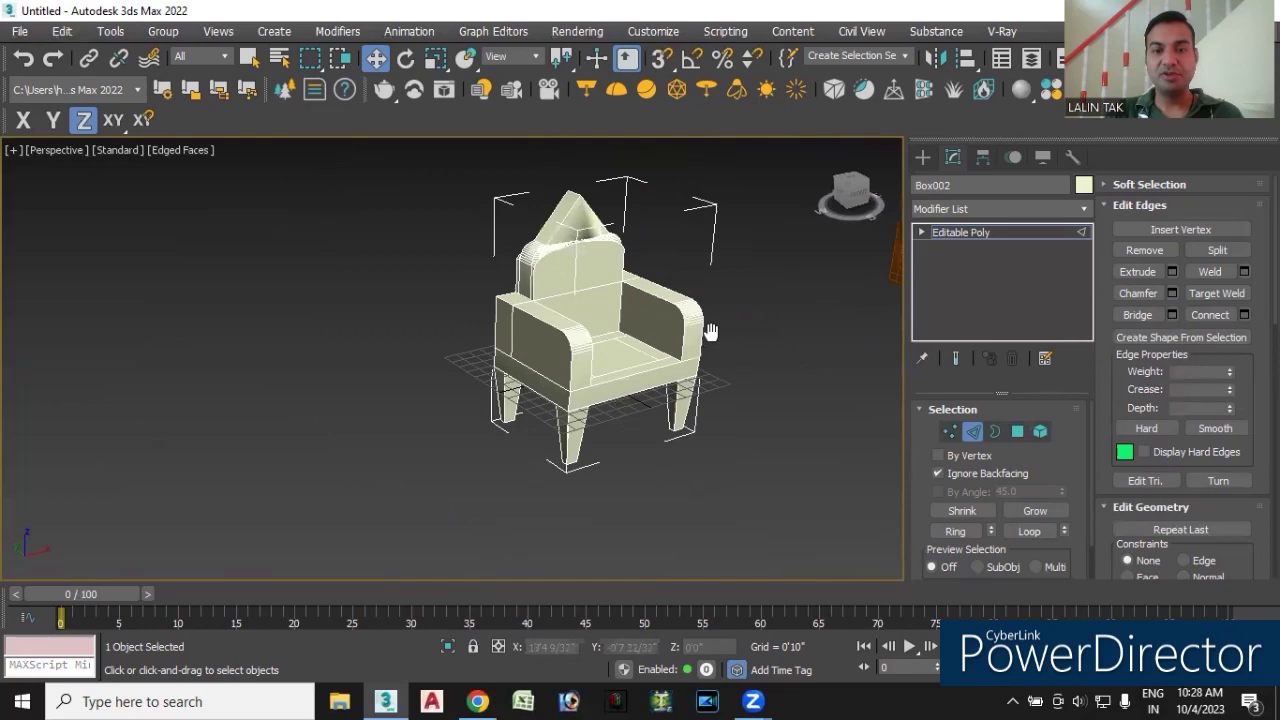
{"action": "scroll", "coordinate": [700, 360], "scroll_direction": "down", "scroll_amount": 1}
{"action": "middle_click_drag", "start_coordinate": [700, 367], "coordinate": [673, 359], "text": "alt"}
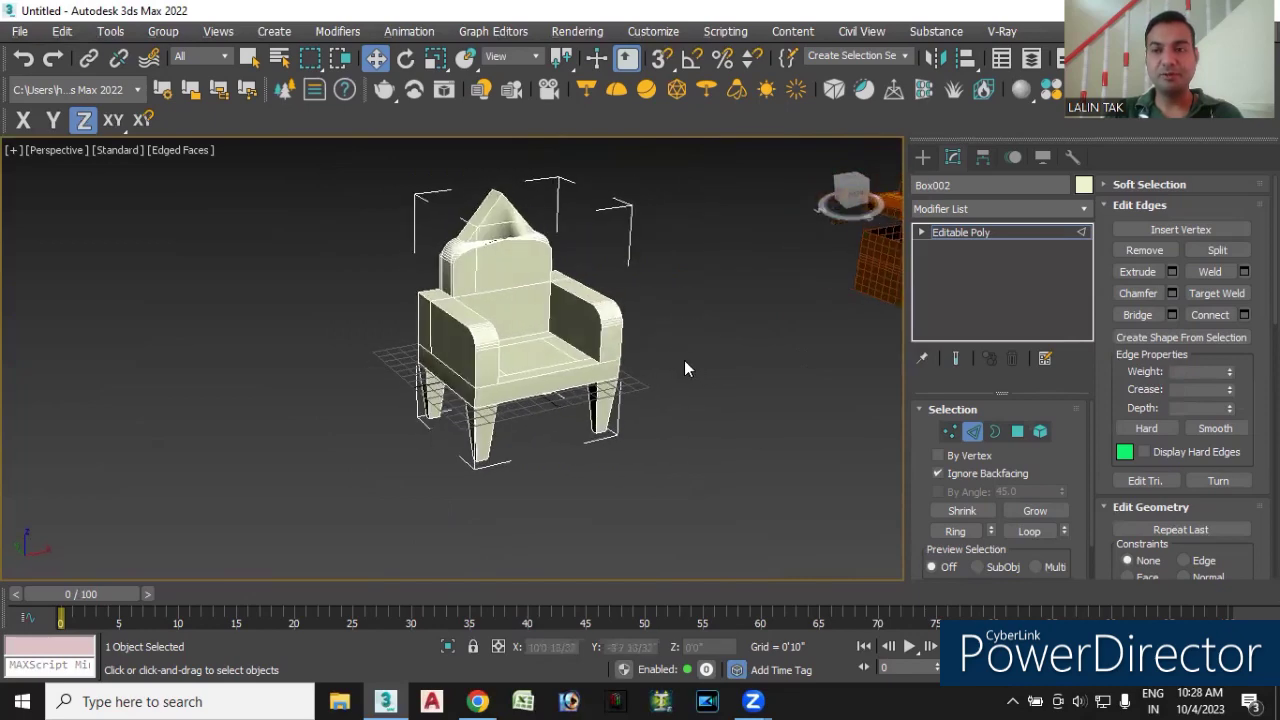
{"action": "middle_click_drag", "start_coordinate": [672, 428], "coordinate": [673, 551], "text": "alt"}
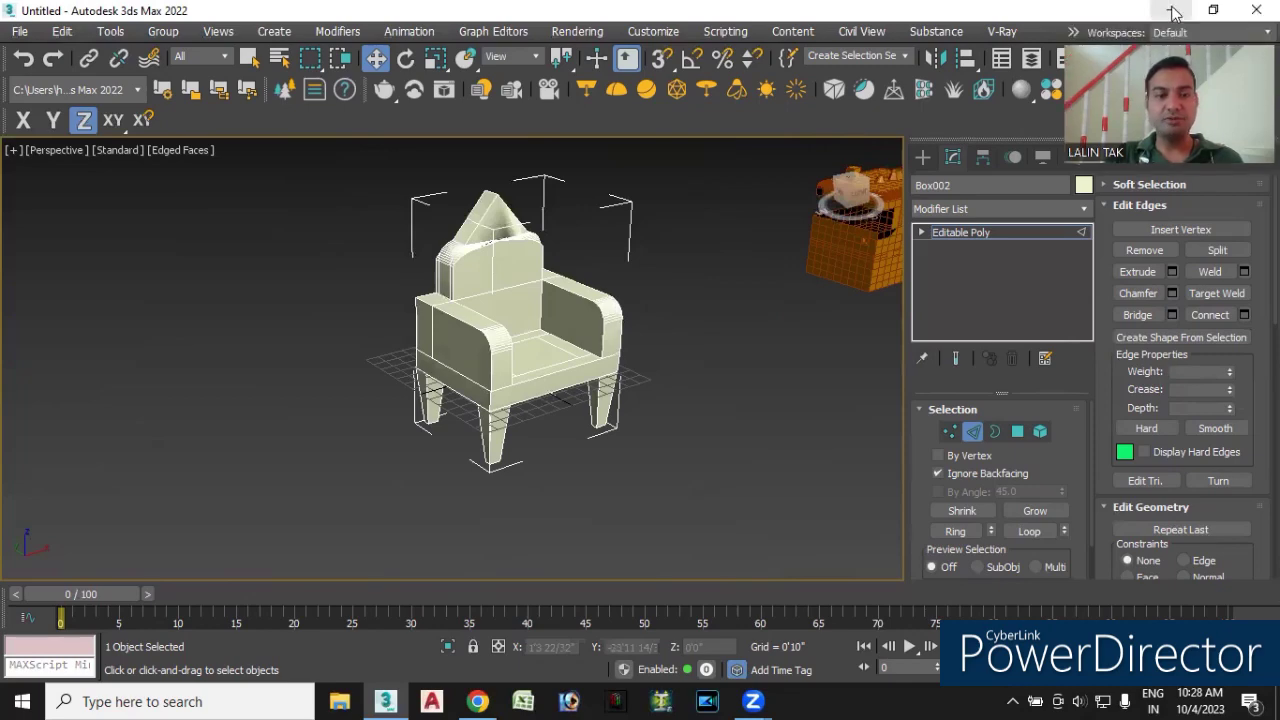
- Apply the reddish-brown wood image from the desktop to the whole chair
{"action": "left_click", "coordinate": [1173, 12]}
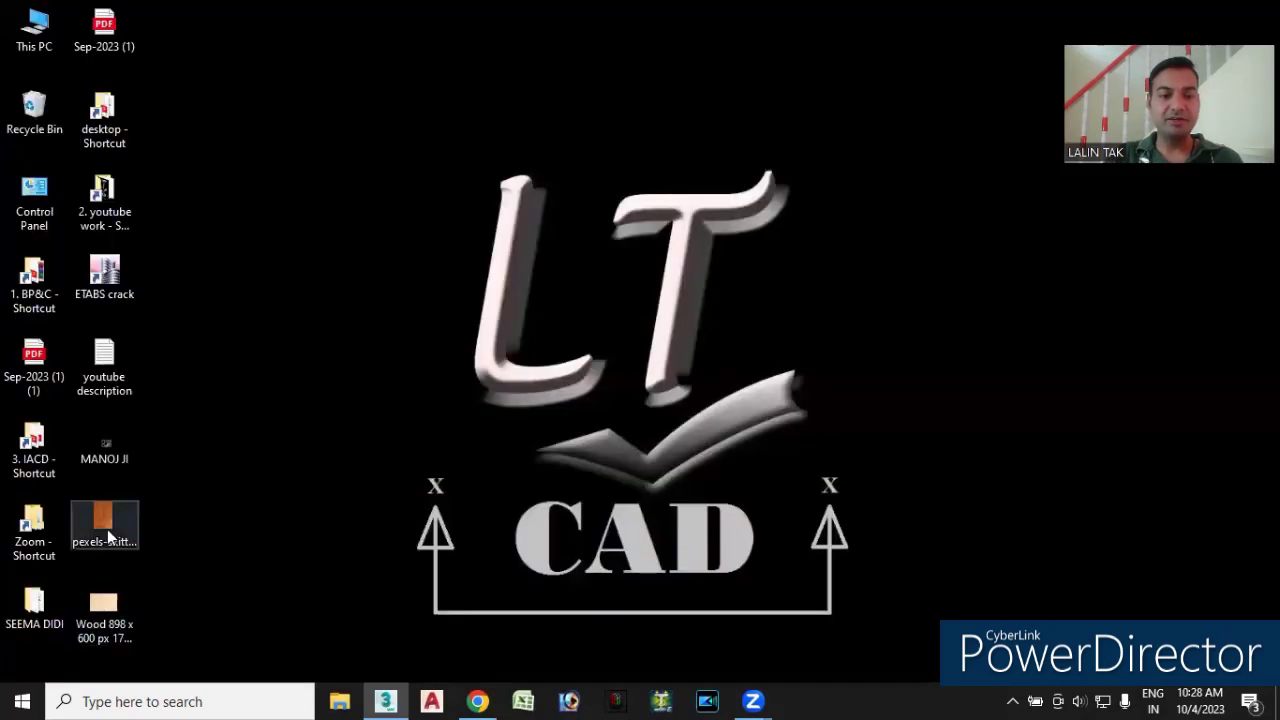
{"action": "left_click_drag", "start_coordinate": [110, 540], "coordinate": [385, 700]}
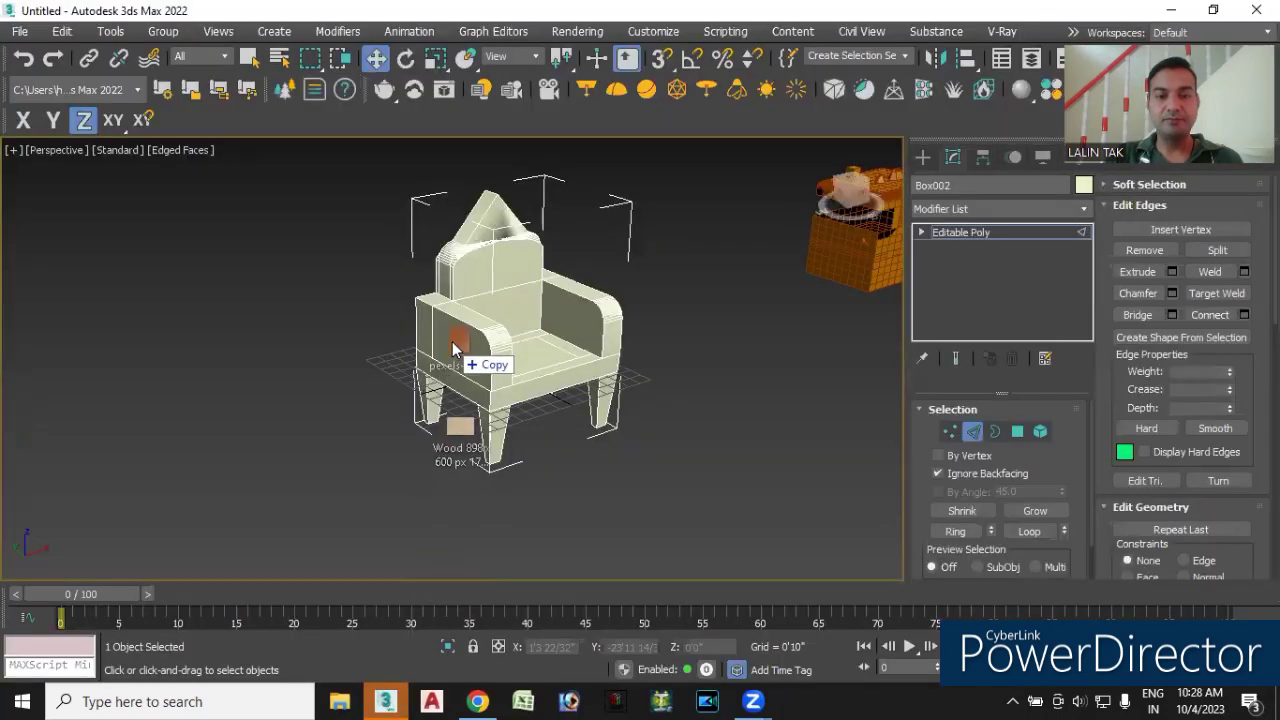
{"action": "left_click_drag", "start_coordinate": [381, 700], "coordinate": [474, 408]}
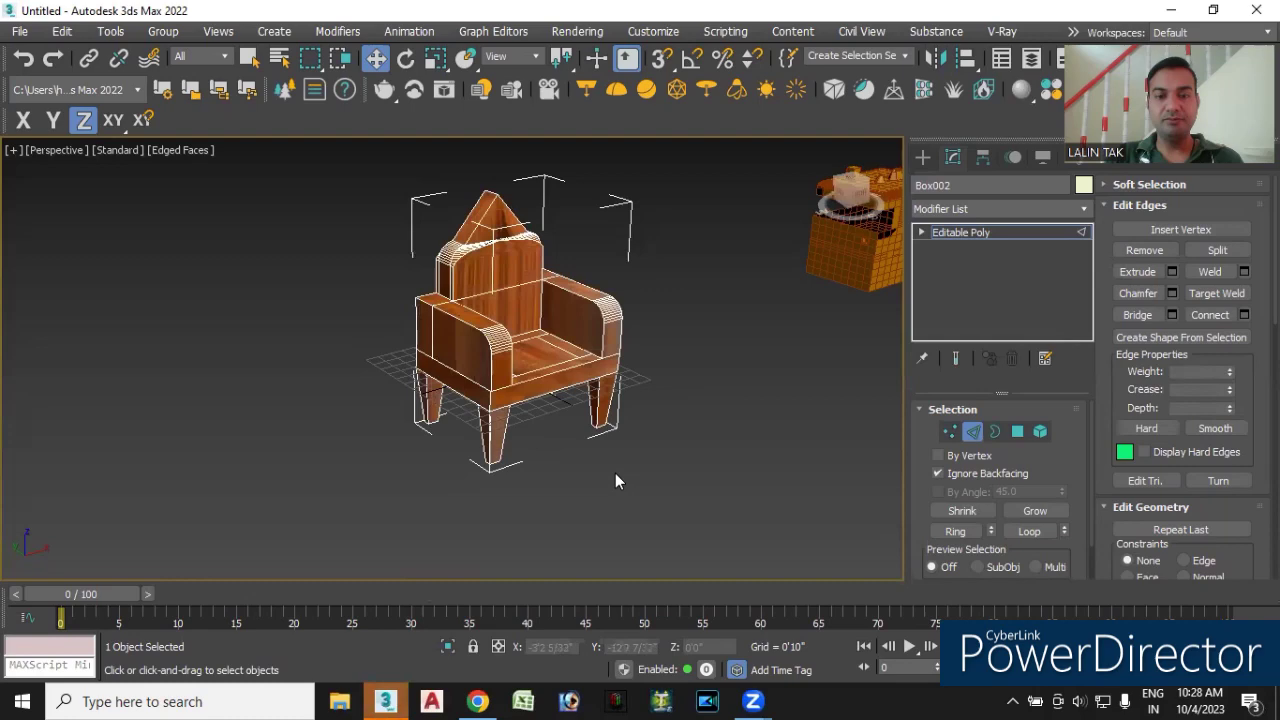
{"action": "mouse_move", "coordinate": [589, 500]}
{"action": "middle_mouse_down", "text": "alt"}
{"action": "mouse_move", "coordinate": [510, 478]}
{"action": "mouse_move", "coordinate": [538, 534]}
{"action": "mouse_move", "coordinate": [594, 514]}
{"action": "mouse_move", "coordinate": [580, 514]}
{"action": "mouse_move", "coordinate": [549, 428]}
{"action": "mouse_move", "coordinate": [535, 447]}
{"action": "middle_mouse_up", "text": "alt"}
{"action": "scroll", "coordinate": [552, 375], "scroll_direction": "up", "scroll_amount": 5}
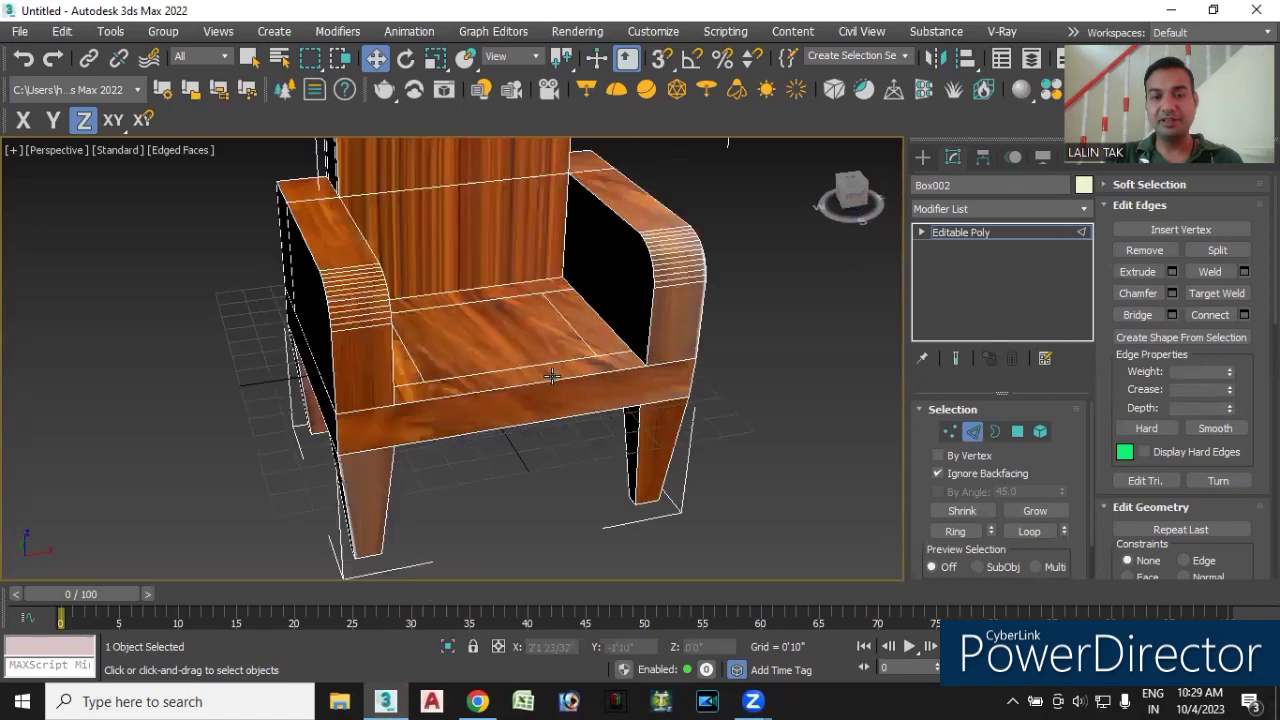
{"action": "mouse_move", "coordinate": [543, 391]}
{"action": "middle_mouse_down", "text": "alt"}
{"action": "mouse_move", "coordinate": [541, 420]}
{"action": "mouse_move", "coordinate": [506, 453]}
{"action": "mouse_move", "coordinate": [515, 423]}
{"action": "middle_mouse_up", "text": "alt"}
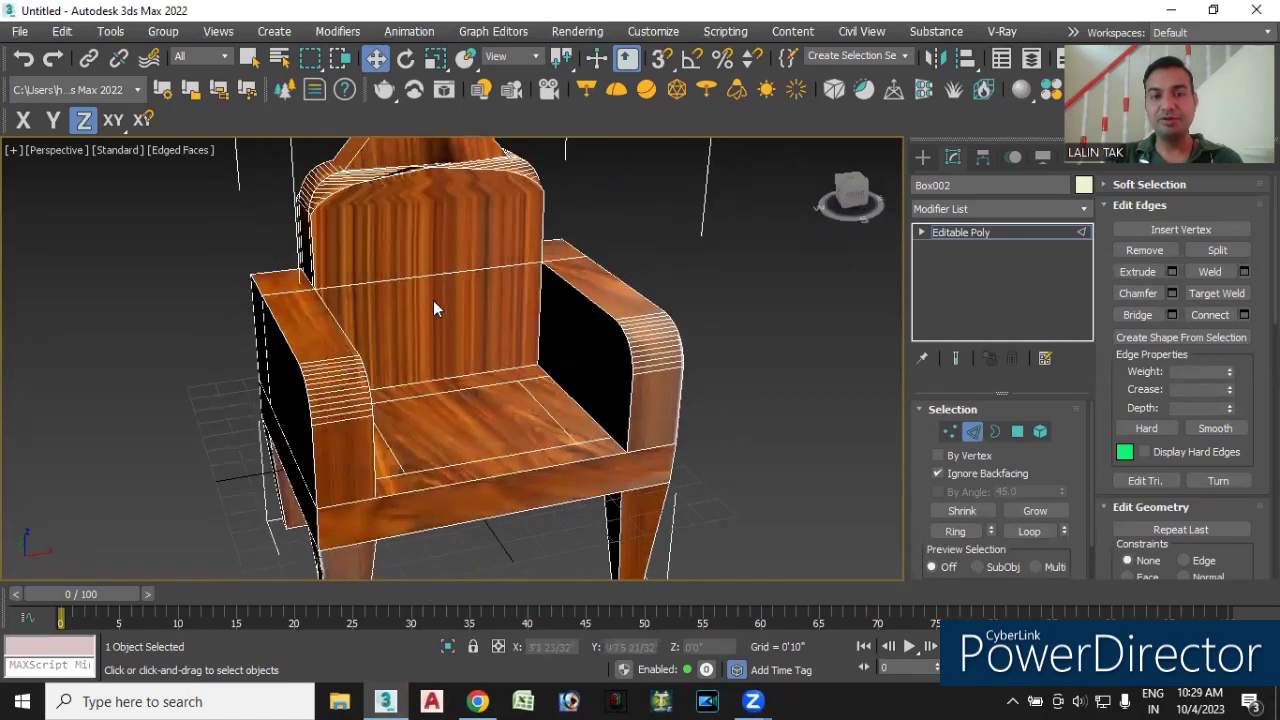
- Switch to Polygon level and select the seat's top surface
{"action": "left_click", "coordinate": [1016, 432]}
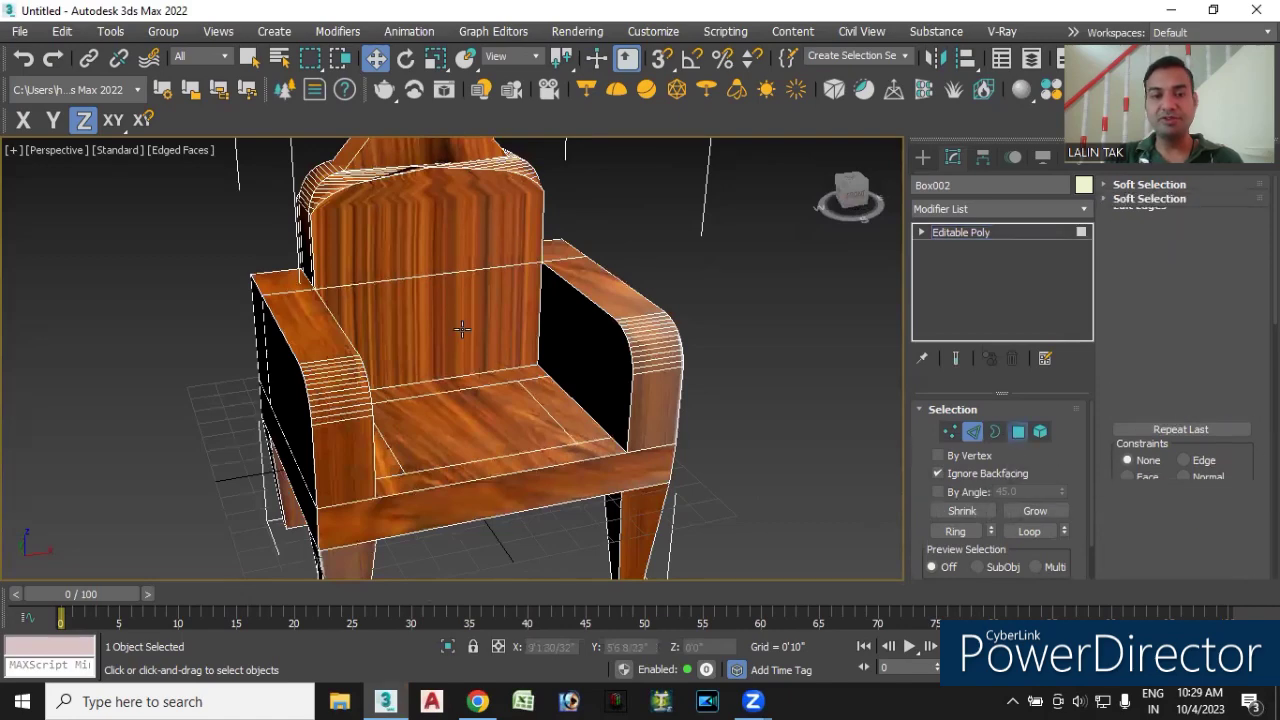
{"action": "left_click", "coordinate": [458, 423]}
{"action": "middle_click_drag", "start_coordinate": [500, 528], "coordinate": [540, 470], "text": "alt"}
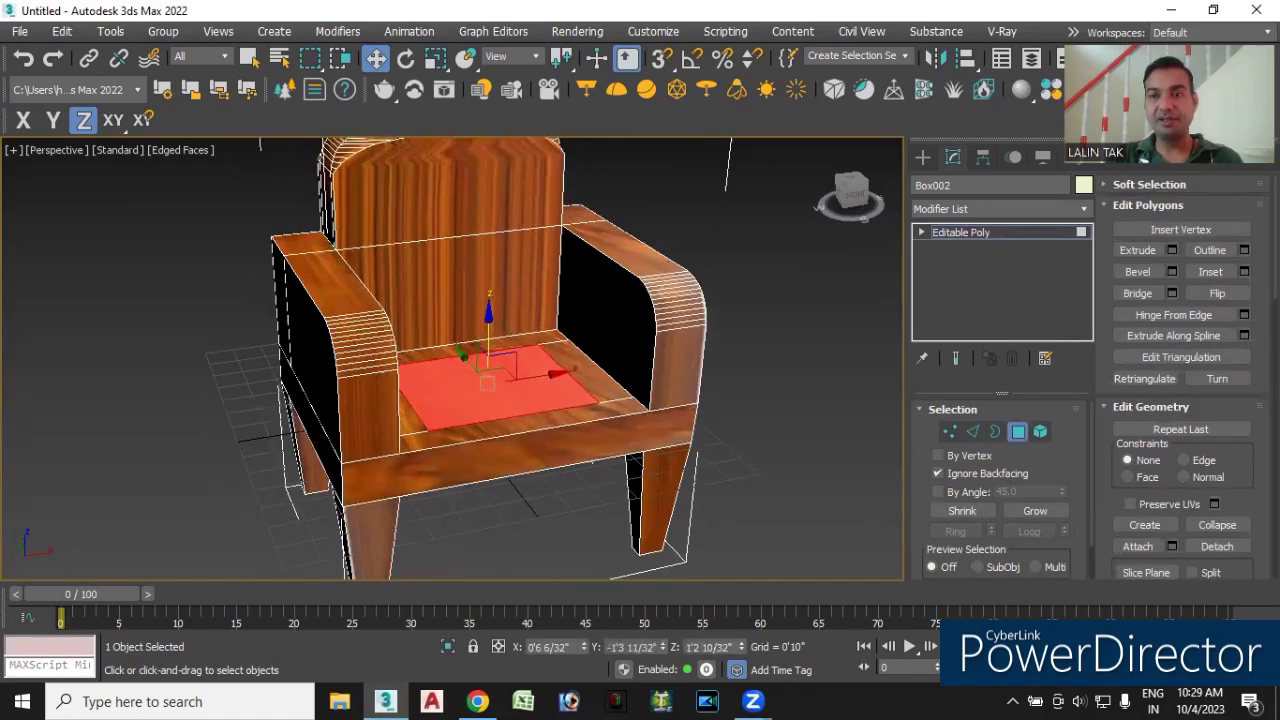
- Preview the Wood 898 x 600 light wood image in Chrome, then return to the desktop
{"action": "key", "text": "super+d"}
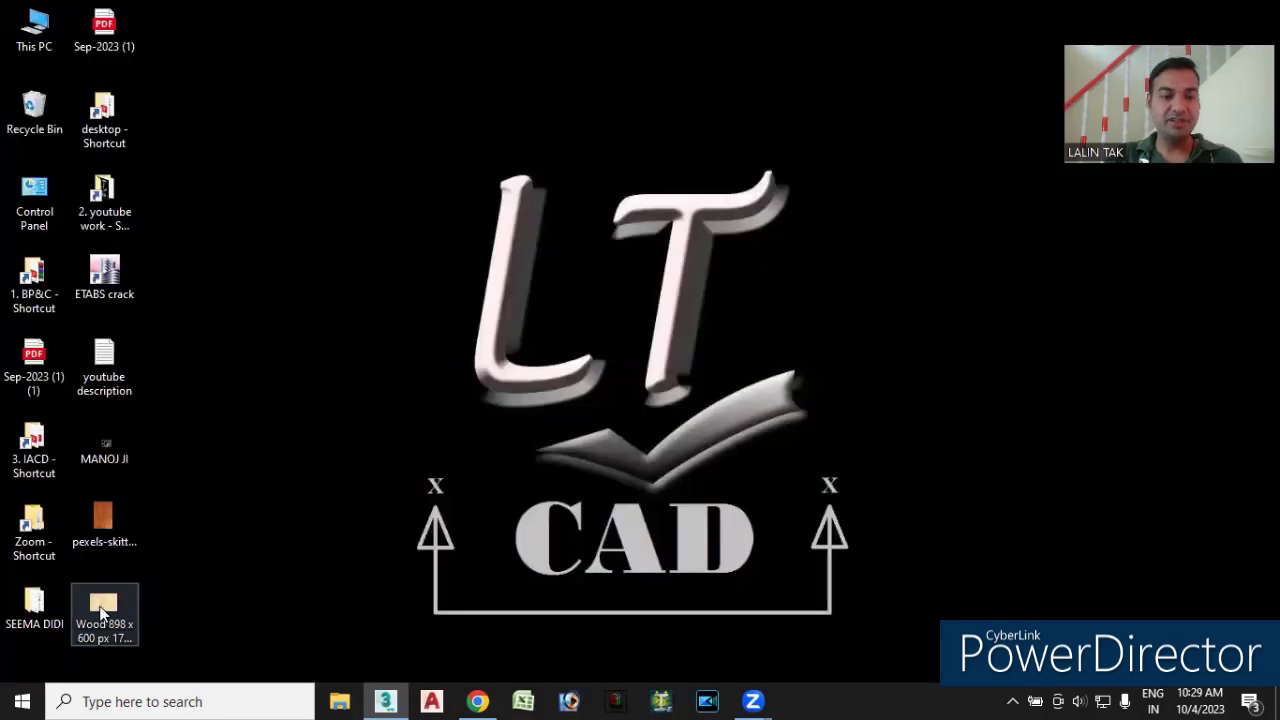
{"action": "left_click_drag", "start_coordinate": [109, 603], "coordinate": [465, 559]}
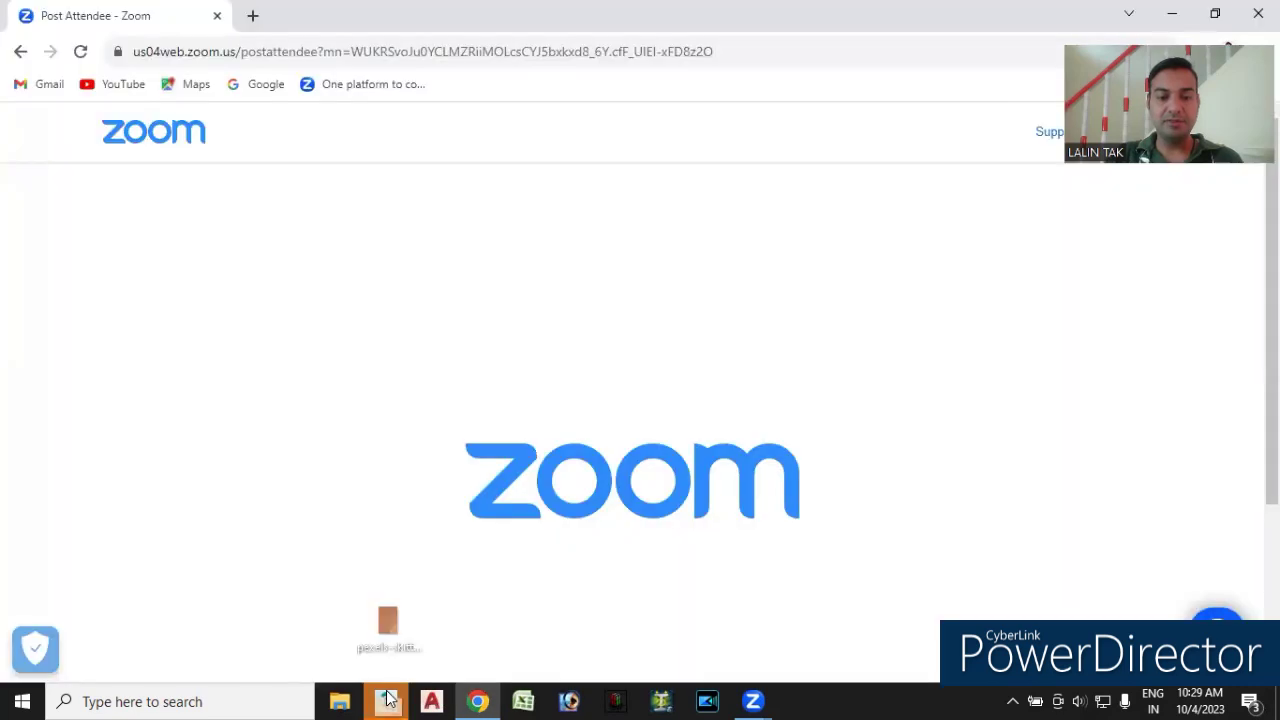
{"action": "left_click_drag", "start_coordinate": [387, 700], "coordinate": [399, 553]}
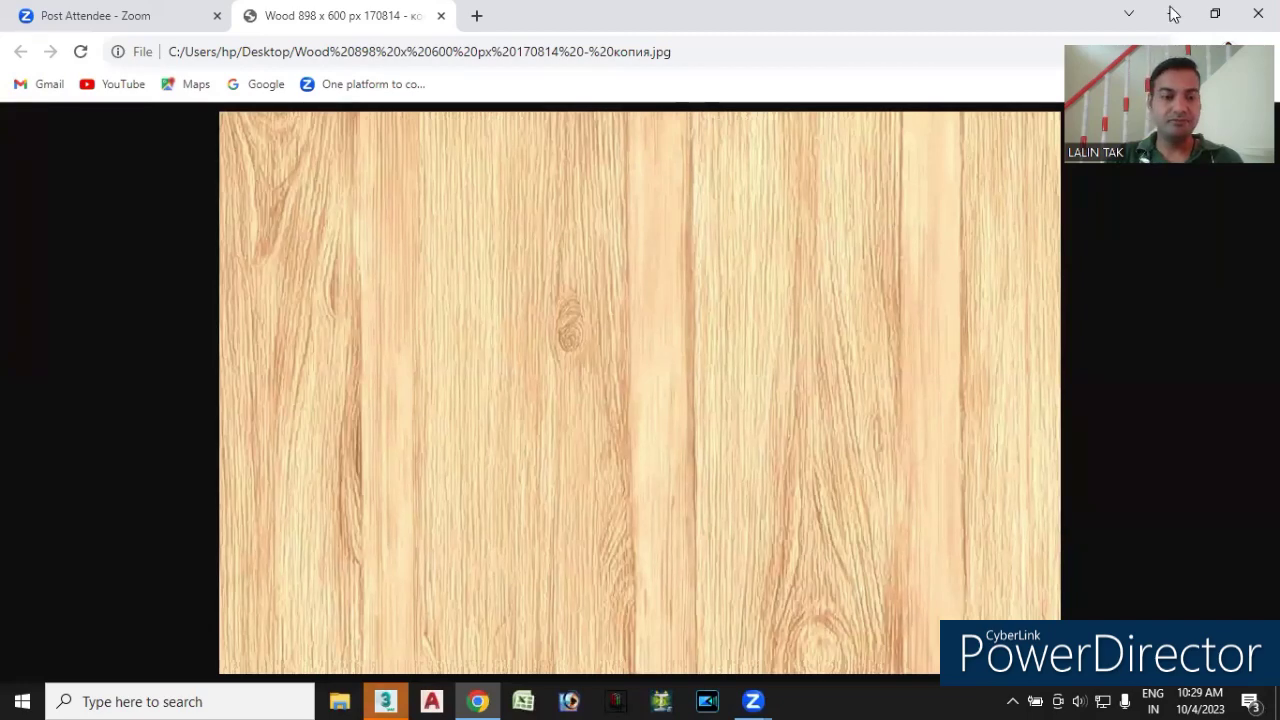
{"action": "key", "text": "super+d"}
{"action": "mouse_move", "coordinate": [311, 536]}
{"action": "left_mouse_down"}
{"action": "mouse_move", "coordinate": [385, 625]}
{"action": "mouse_move", "coordinate": [362, 527]}
{"action": "left_mouse_up"}
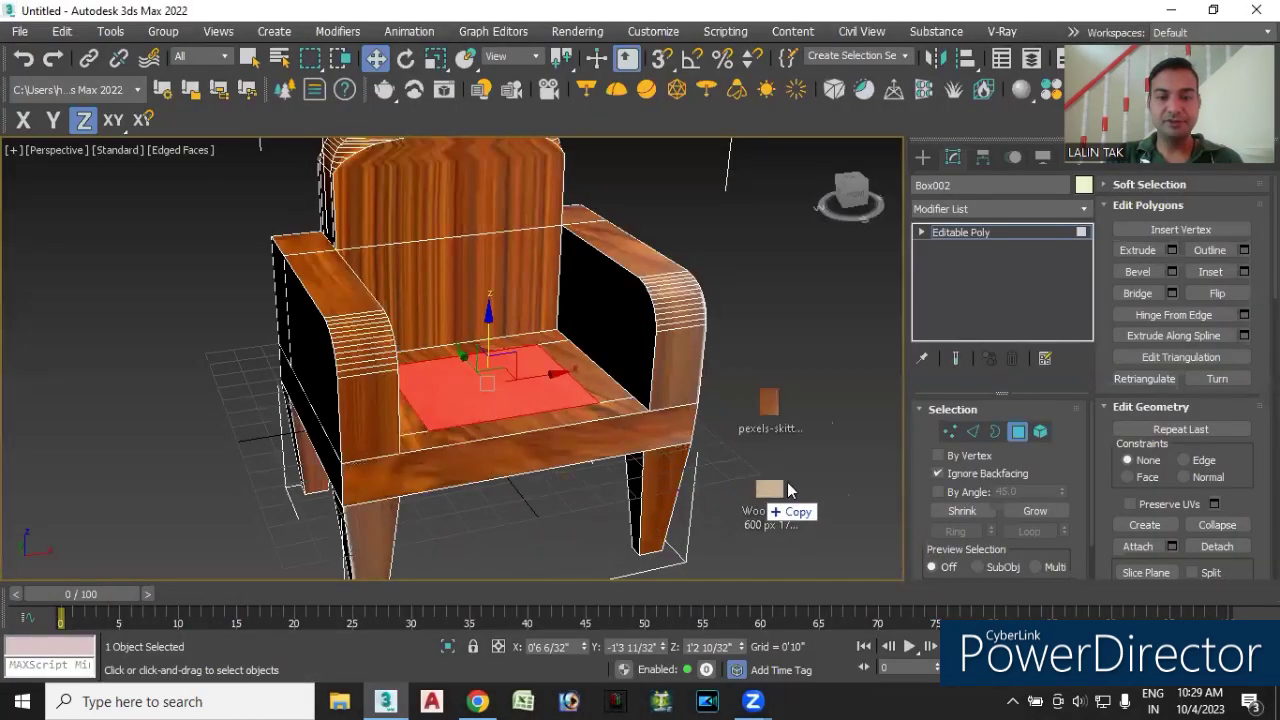
- Dismiss the Bitmap Viewport Drop prompt and apply the light wood image to the seat panel
{"action": "left_click_drag", "start_coordinate": [362, 527], "coordinate": [795, 390]}
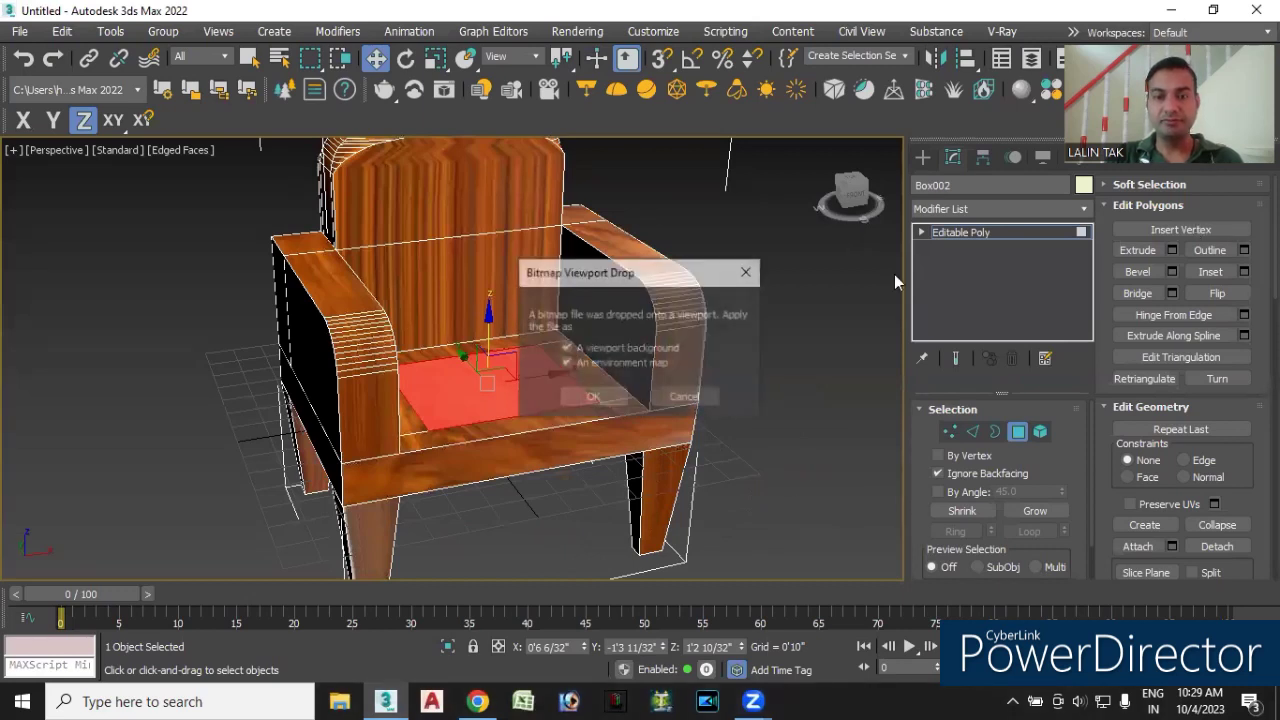
{"action": "left_click", "coordinate": [684, 396]}
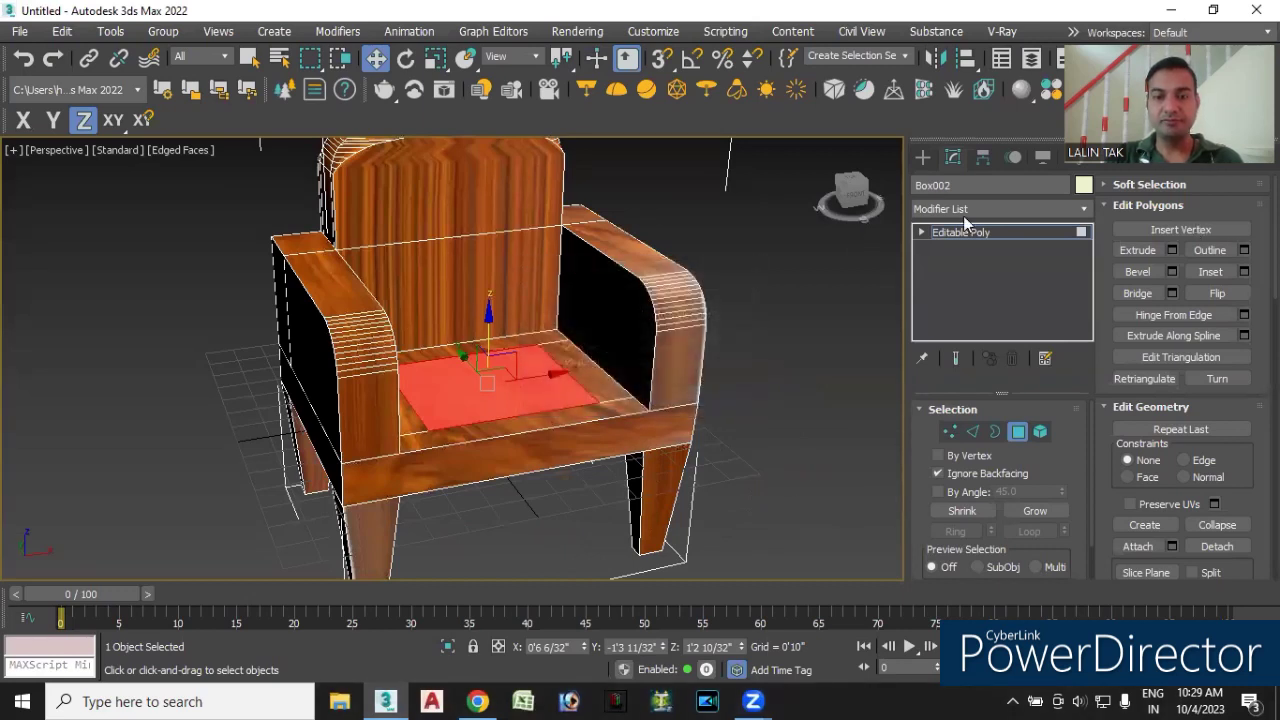
{"action": "left_click", "coordinate": [1170, 10]}
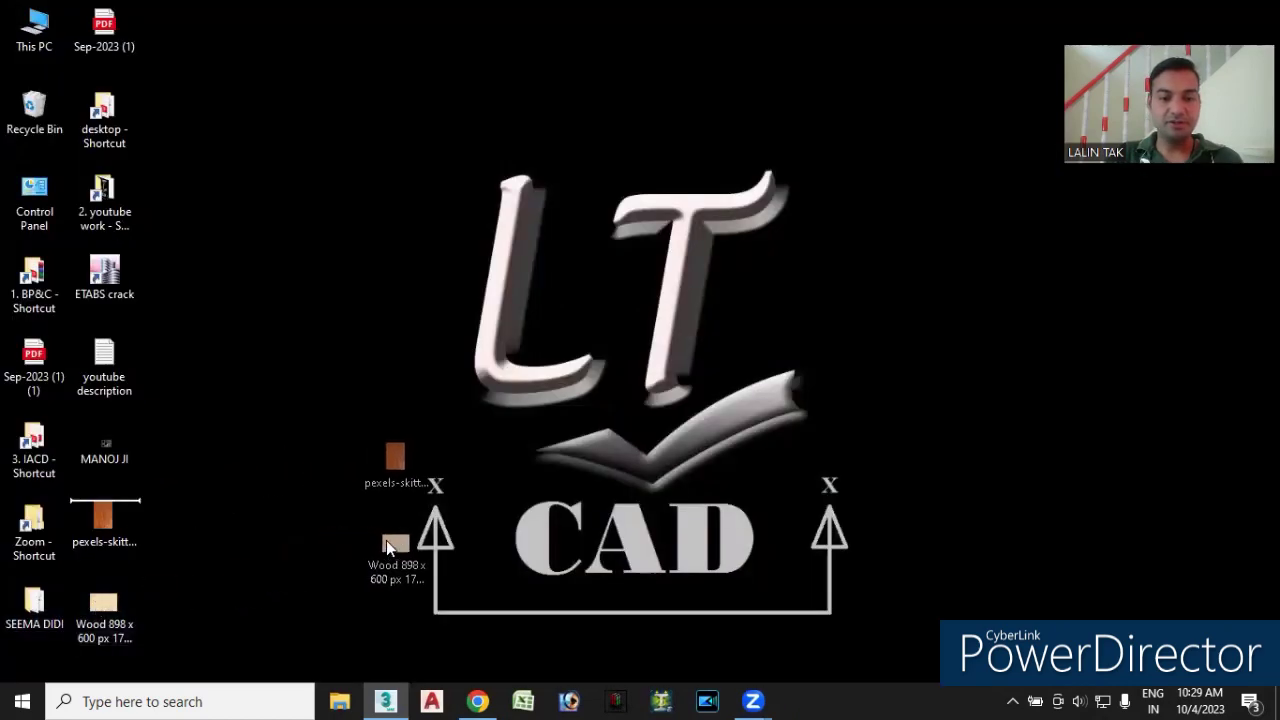
{"action": "left_click_drag", "start_coordinate": [281, 547], "coordinate": [276, 479]}
{"action": "left_click", "coordinate": [279, 480]}
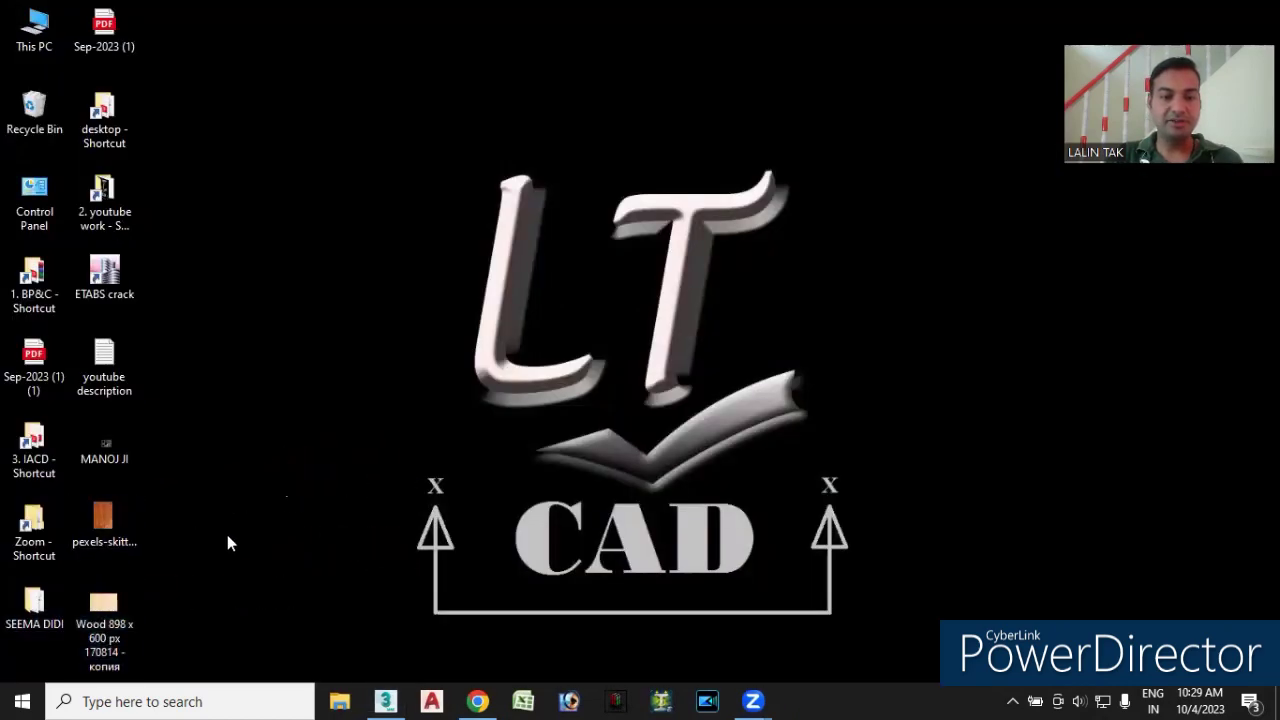
{"action": "mouse_move", "coordinate": [105, 620]}
{"action": "left_mouse_down"}
{"action": "mouse_move", "coordinate": [397, 600]}
{"action": "mouse_move", "coordinate": [444, 399]}
{"action": "left_mouse_up"}
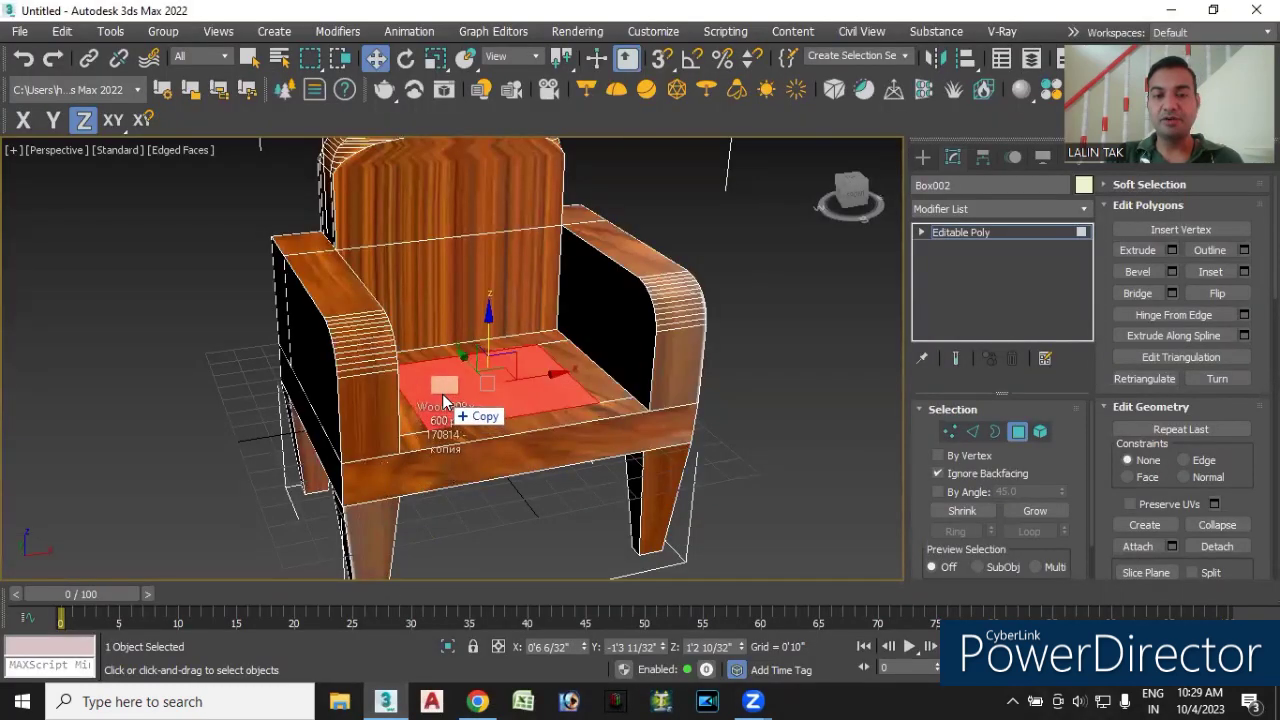
{"action": "left_click_drag", "start_coordinate": [444, 399], "coordinate": [445, 402]}
{"action": "left_click", "coordinate": [756, 397]}
- Orbit around the chair to inspect the textured seat, armrests and backrest
{"action": "mouse_move", "coordinate": [765, 487]}
{"action": "middle_mouse_down", "text": "alt"}
{"action": "mouse_move", "coordinate": [777, 500]}
{"action": "mouse_move", "coordinate": [743, 528]}
{"action": "mouse_move", "coordinate": [756, 540]}
{"action": "mouse_move", "coordinate": [527, 465]}
{"action": "mouse_move", "coordinate": [489, 509]}
{"action": "mouse_move", "coordinate": [458, 488]}
{"action": "middle_mouse_up", "text": "alt"}
{"action": "scroll", "coordinate": [527, 465], "scroll_direction": "up", "scroll_amount": 3}
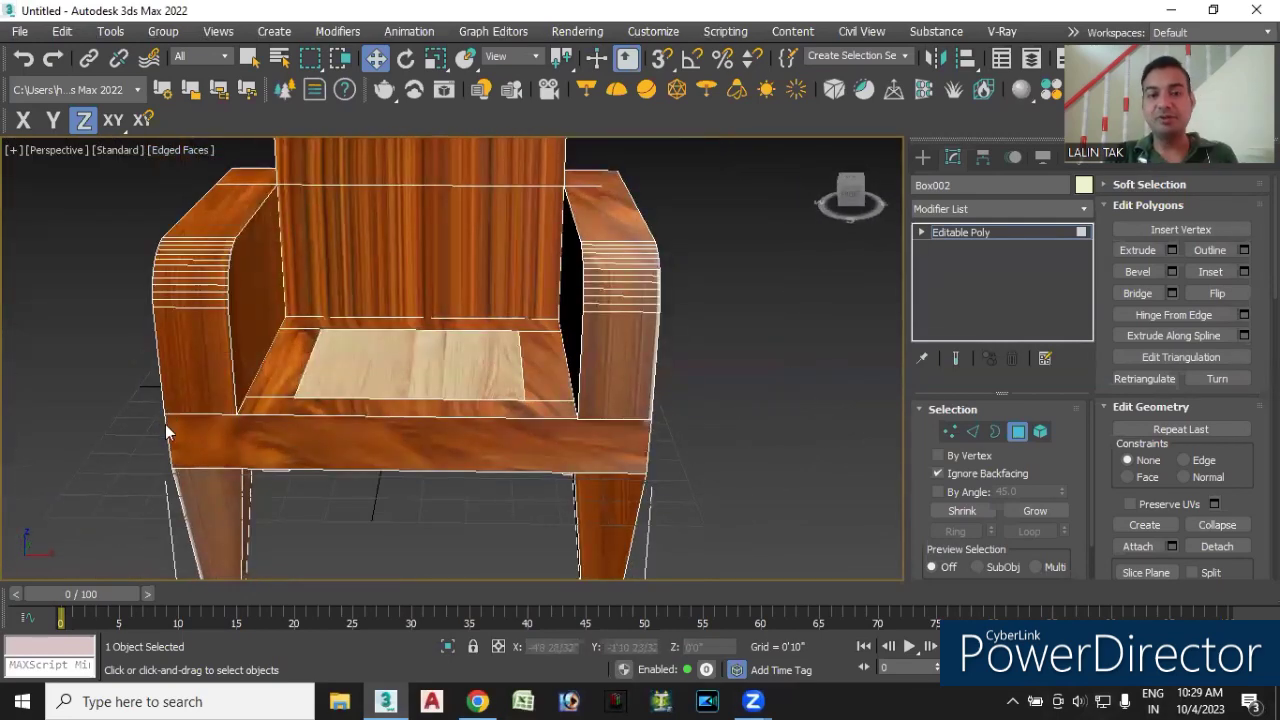
{"action": "mouse_move", "coordinate": [288, 428]}
{"action": "middle_mouse_down", "text": "alt"}
{"action": "mouse_move", "coordinate": [344, 498]}
{"action": "mouse_move", "coordinate": [386, 497]}
{"action": "middle_mouse_up", "text": "alt"}
{"action": "mouse_move", "coordinate": [467, 520]}
{"action": "middle_mouse_down", "text": "alt"}
{"action": "mouse_move", "coordinate": [474, 529]}
{"action": "mouse_move", "coordinate": [461, 487]}
{"action": "mouse_move", "coordinate": [323, 324]}
{"action": "middle_mouse_up", "text": "alt"}
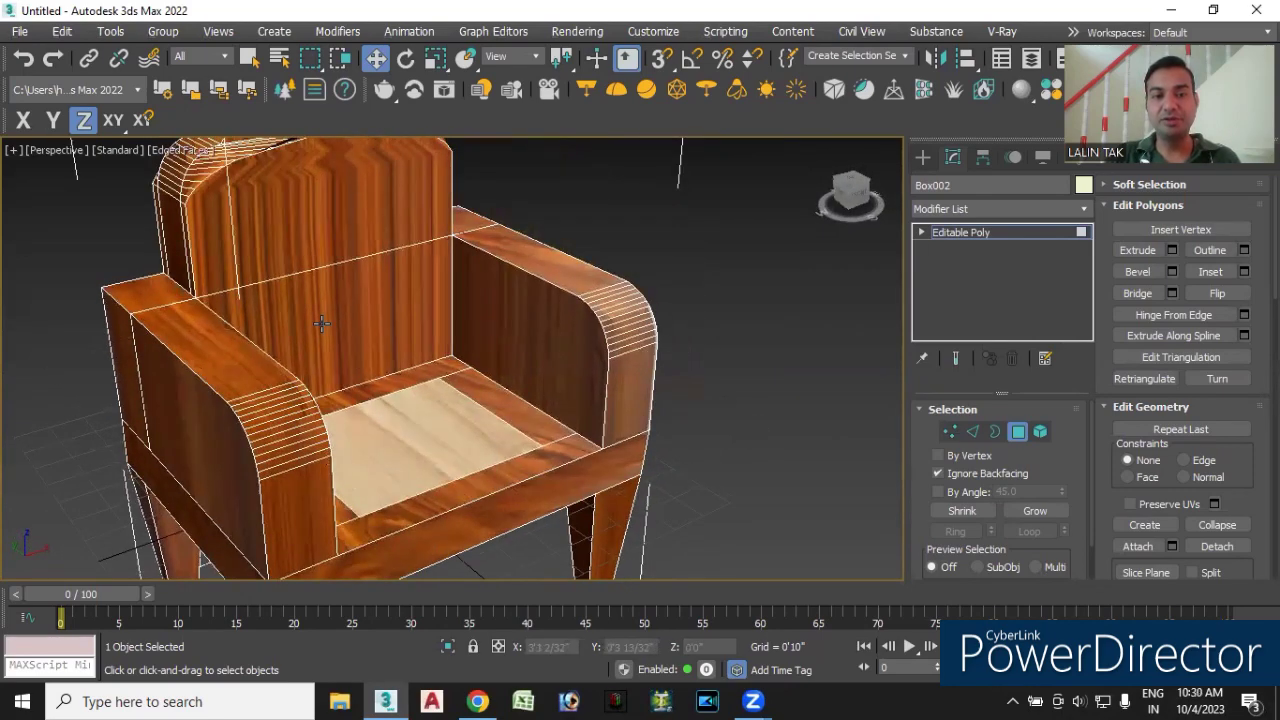
{"action": "mouse_move", "coordinate": [738, 408]}
{"action": "middle_mouse_down", "text": "alt"}
{"action": "mouse_move", "coordinate": [711, 417]}
{"action": "mouse_move", "coordinate": [458, 336]}
{"action": "middle_mouse_up", "text": "alt"}
- Select the two backrest faces plus the rear, left, front and right seat-edge strips
{"action": "left_click", "coordinate": [347, 325]}
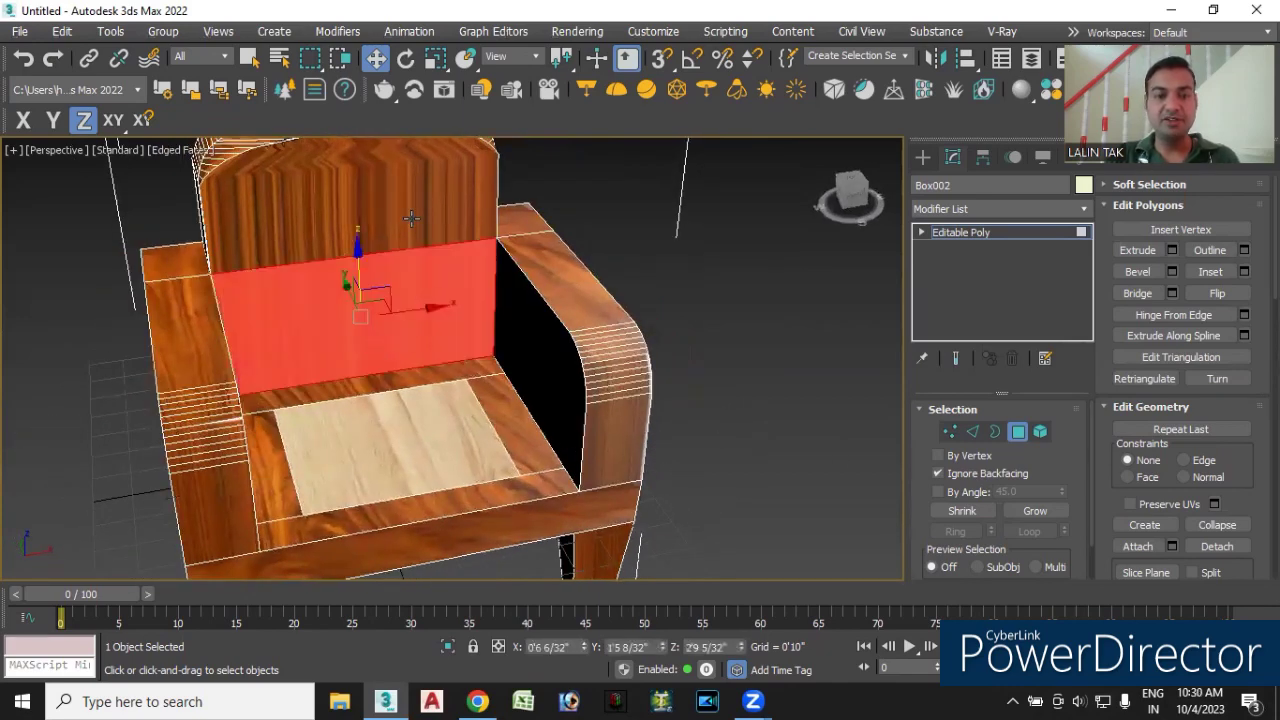
{"action": "left_click", "coordinate": [380, 198], "text": "ctrl"}
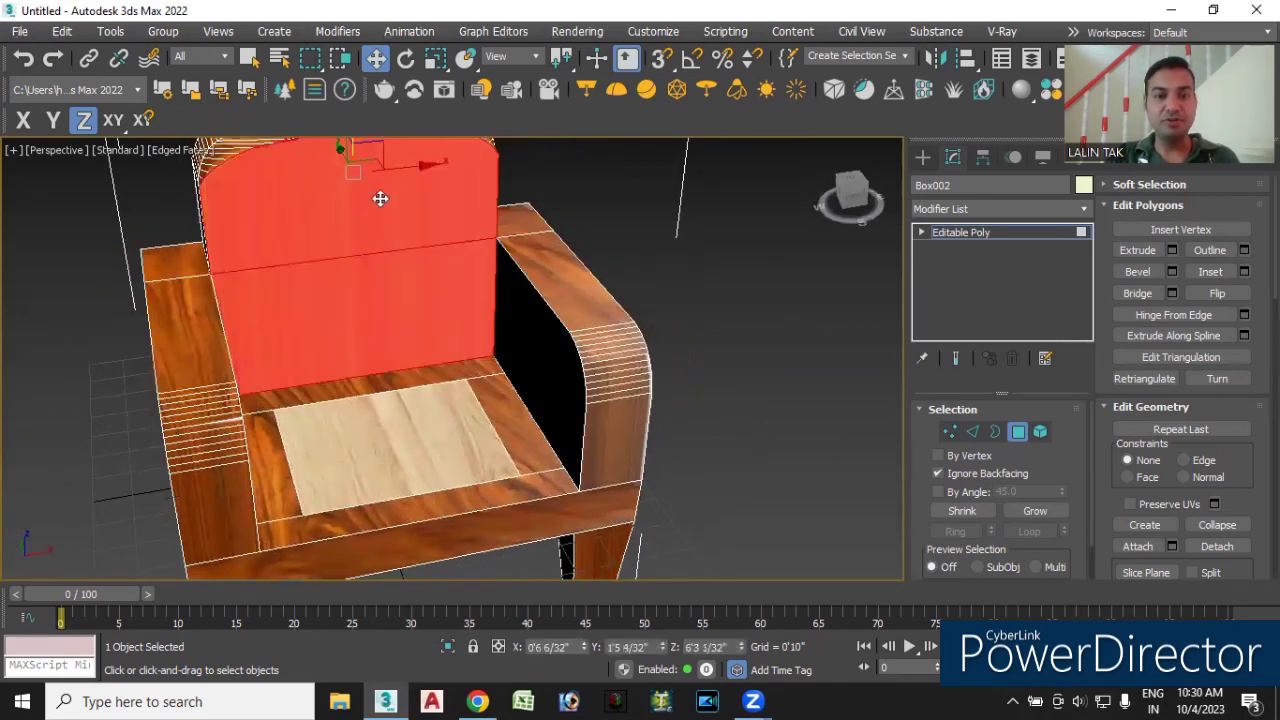
{"action": "left_click", "coordinate": [312, 390], "text": "ctrl"}
{"action": "left_click", "coordinate": [283, 488], "text": "ctrl"}
{"action": "left_click", "coordinate": [345, 518], "text": "ctrl"}
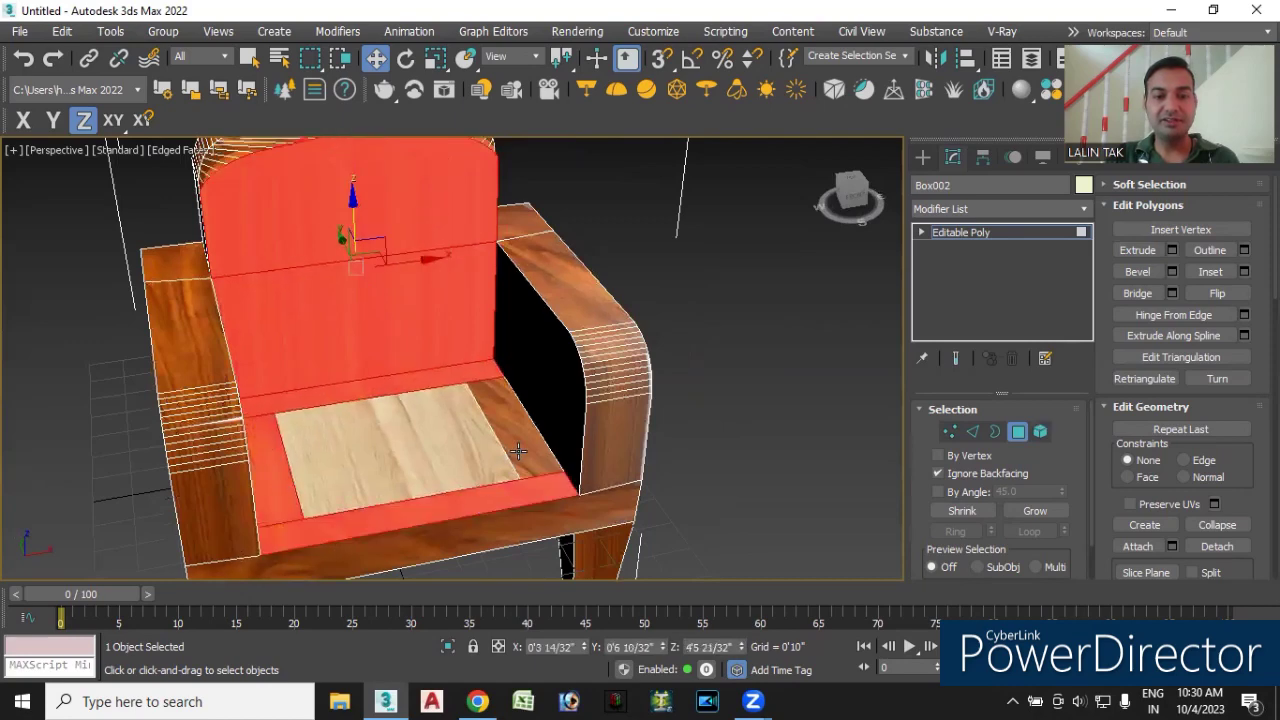
{"action": "left_click", "coordinate": [520, 448], "text": "ctrl"}
{"action": "middle_click_drag", "start_coordinate": [772, 474], "coordinate": [740, 545]}
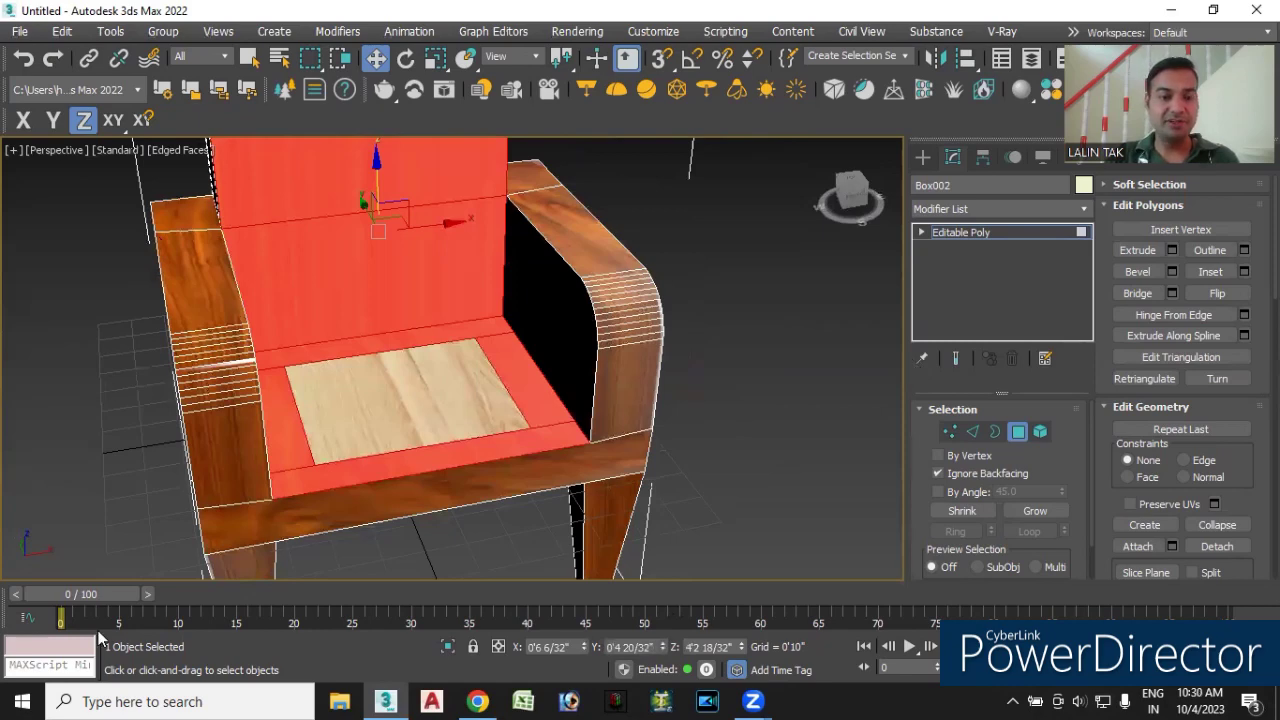
- Apply the light wood image from the desktop to the selected backrest and seat faces
{"action": "key", "text": "super+d"}
{"action": "mouse_move", "coordinate": [103, 602]}
{"action": "left_mouse_down"}
{"action": "mouse_move", "coordinate": [420, 576]}
{"action": "mouse_move", "coordinate": [395, 700]}
{"action": "left_mouse_up"}
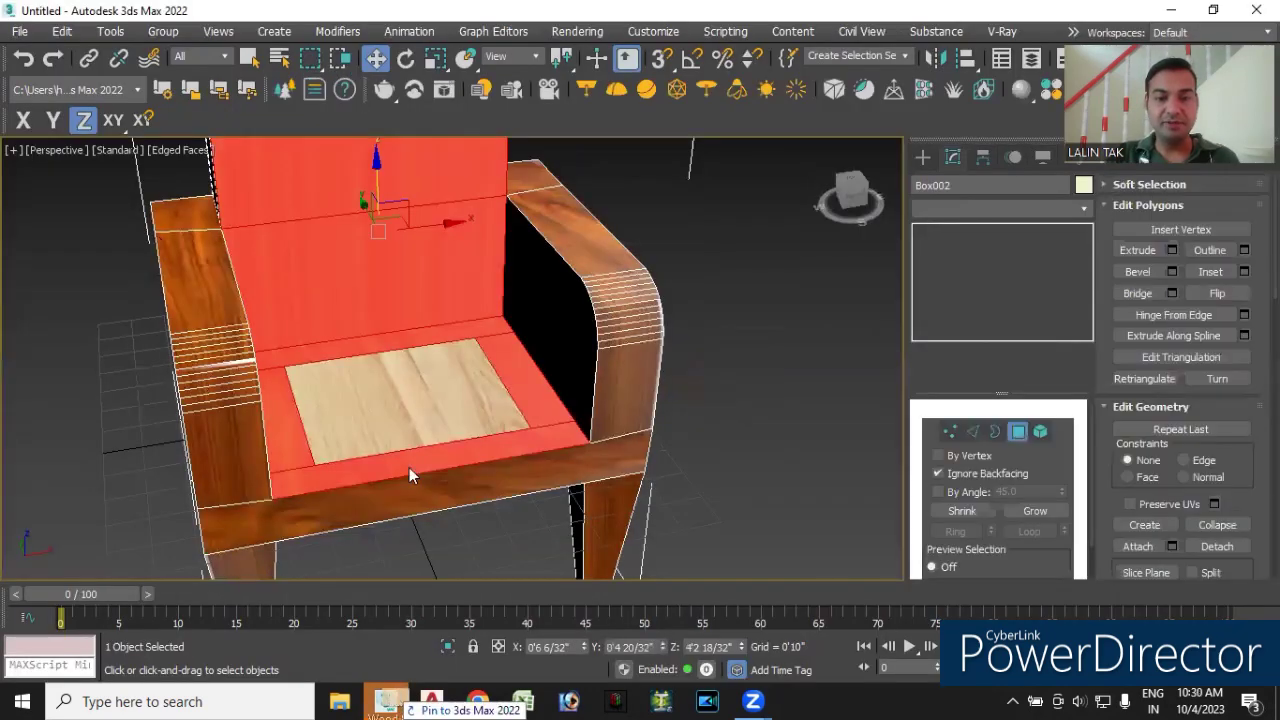
{"action": "left_click_drag", "start_coordinate": [409, 467], "coordinate": [409, 467]}
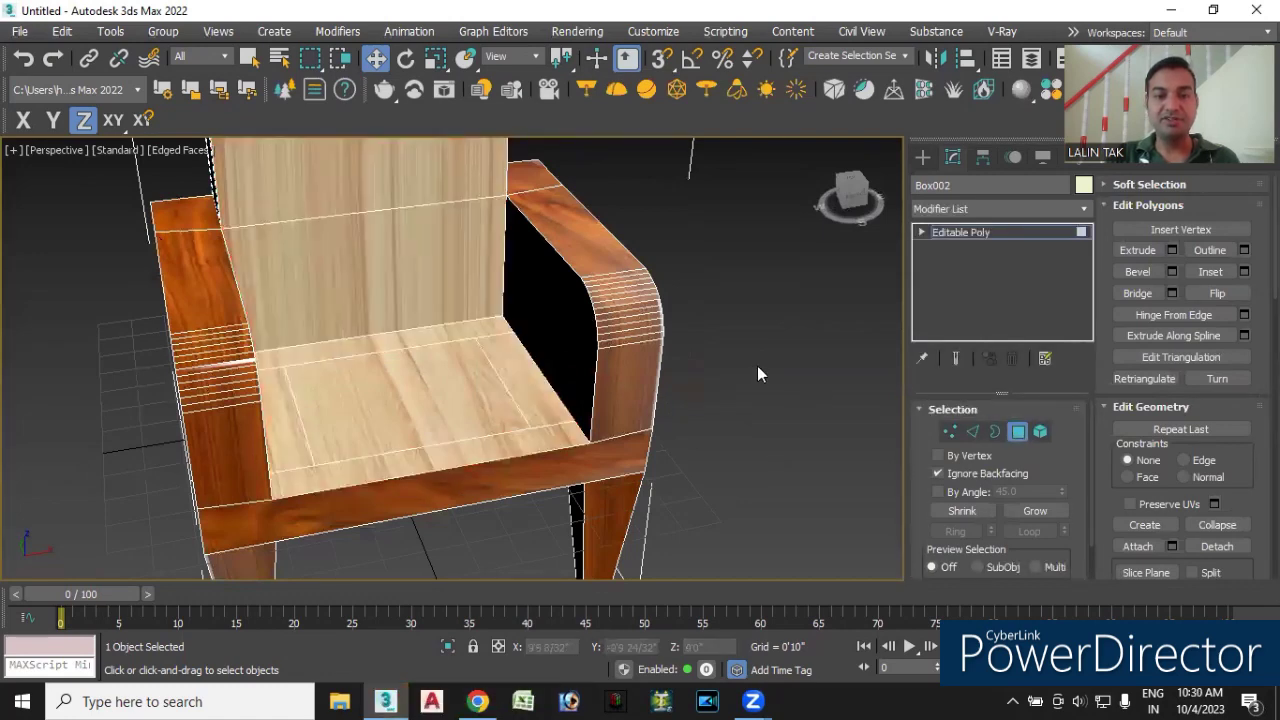
{"action": "scroll", "coordinate": [746, 377], "scroll_direction": "down", "scroll_amount": 3}
{"action": "scroll", "coordinate": [746, 377], "scroll_direction": "down", "scroll_amount": 4}
{"action": "mouse_move", "coordinate": [766, 480]}
{"action": "middle_mouse_down"}
{"action": "mouse_move", "coordinate": [680, 520]}
{"action": "mouse_move", "coordinate": [643, 478]}
{"action": "mouse_move", "coordinate": [575, 490]}
{"action": "middle_mouse_up"}
{"action": "mouse_move", "coordinate": [648, 493]}
{"action": "middle_mouse_down", "text": "alt"}
{"action": "mouse_move", "coordinate": [727, 497]}
{"action": "mouse_move", "coordinate": [643, 465]}
{"action": "middle_mouse_up", "text": "alt"}
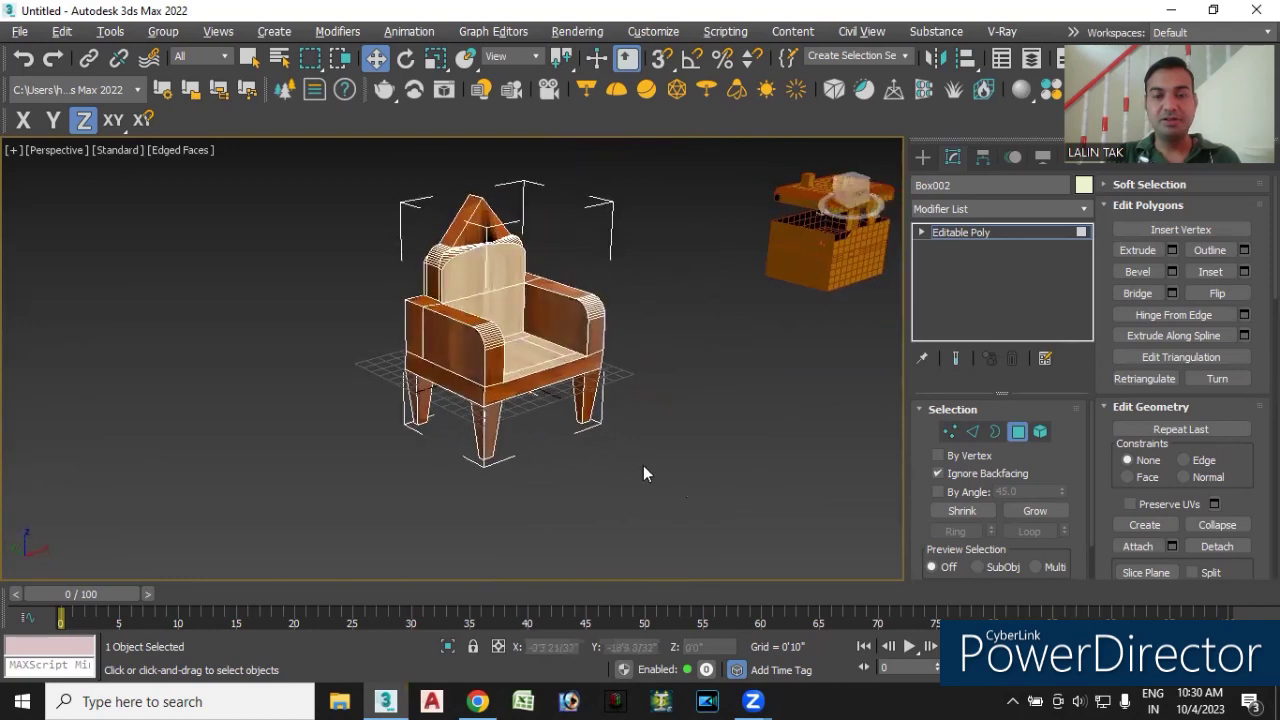
- Turn off Edged Faces in the viewport and orbit to the chair's front-left side
{"action": "left_click", "coordinate": [182, 149]}
{"action": "left_click", "coordinate": [200, 366]}
{"action": "mouse_move", "coordinate": [624, 499]}
{"action": "middle_mouse_down", "text": "alt"}
{"action": "mouse_move", "coordinate": [546, 477]}
{"action": "mouse_move", "coordinate": [540, 488]}
{"action": "mouse_move", "coordinate": [628, 484]}
{"action": "mouse_move", "coordinate": [598, 484]}
{"action": "middle_mouse_up", "text": "alt"}
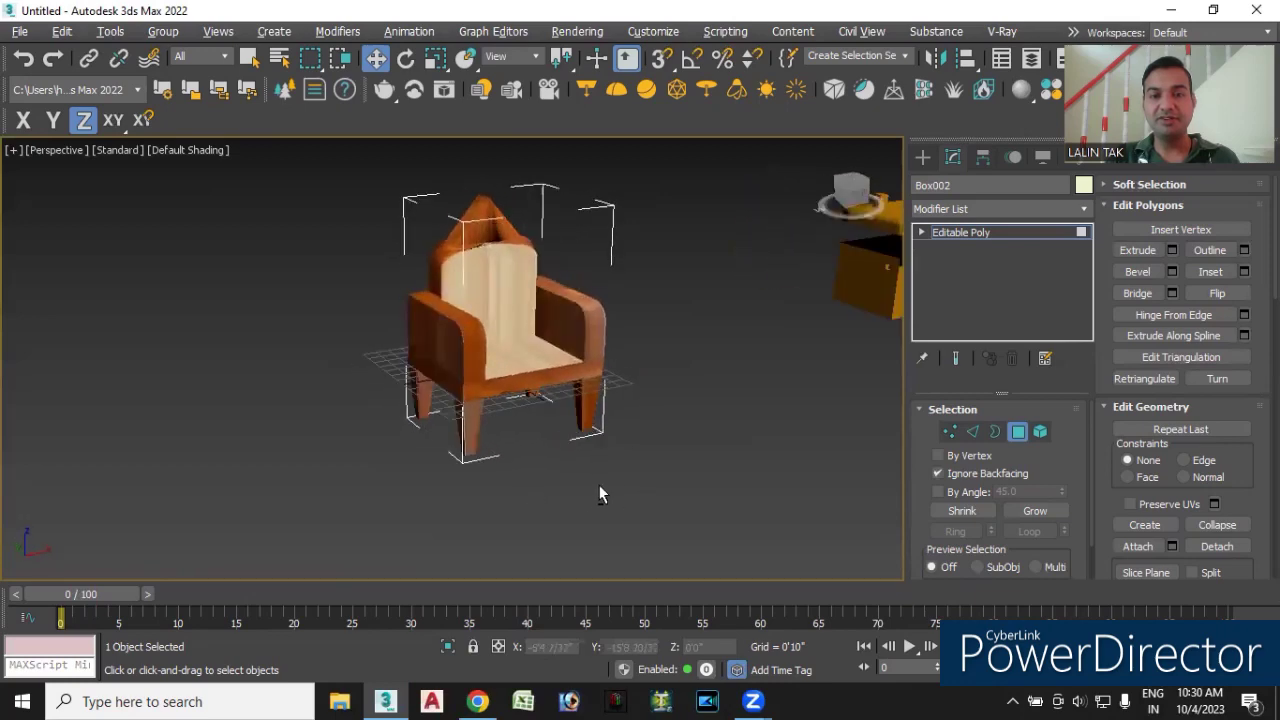
{"action": "mouse_move", "coordinate": [608, 226]}
{"action": "middle_mouse_down", "text": "alt"}
{"action": "mouse_move", "coordinate": [511, 237]}
{"action": "mouse_move", "coordinate": [486, 226]}
{"action": "middle_mouse_up", "text": "alt"}
{"action": "scroll", "coordinate": [500, 232], "scroll_direction": "up", "scroll_amount": 4}
- Select the backrest's top edges in Edge mode and apply a chamfer to them
{"action": "left_click", "coordinate": [486, 226]}
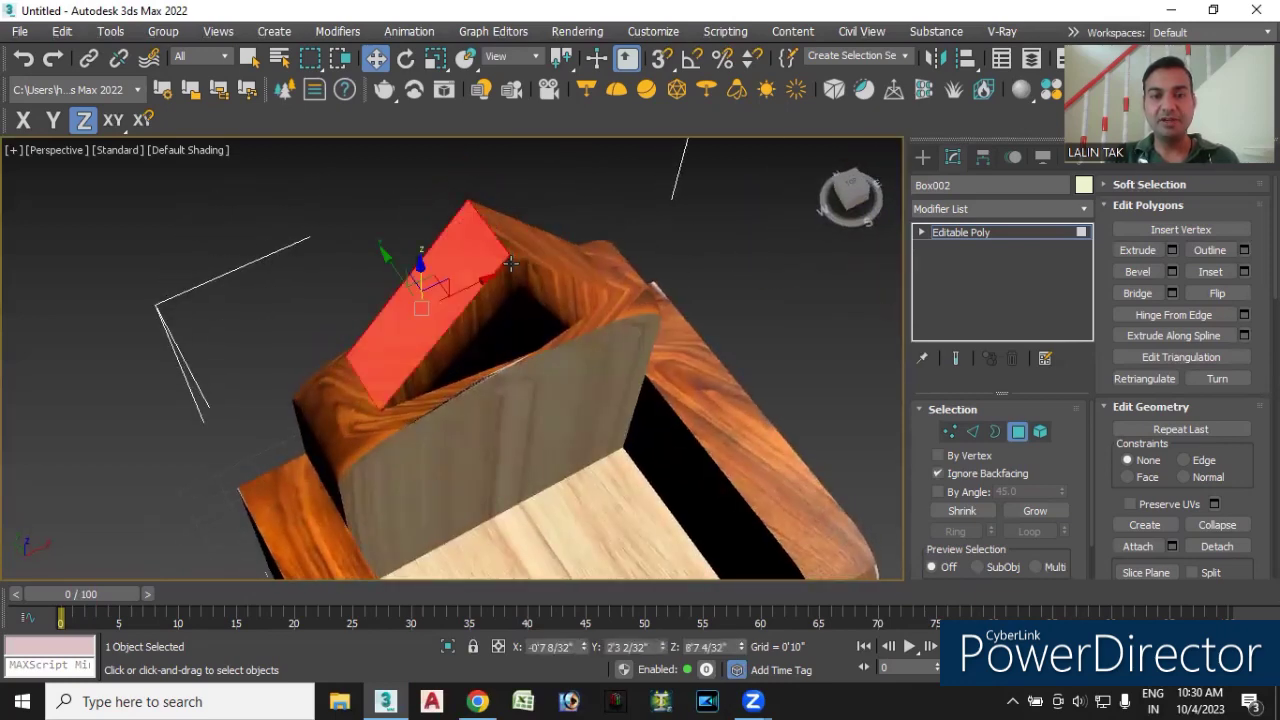
{"action": "left_click", "coordinate": [951, 431]}
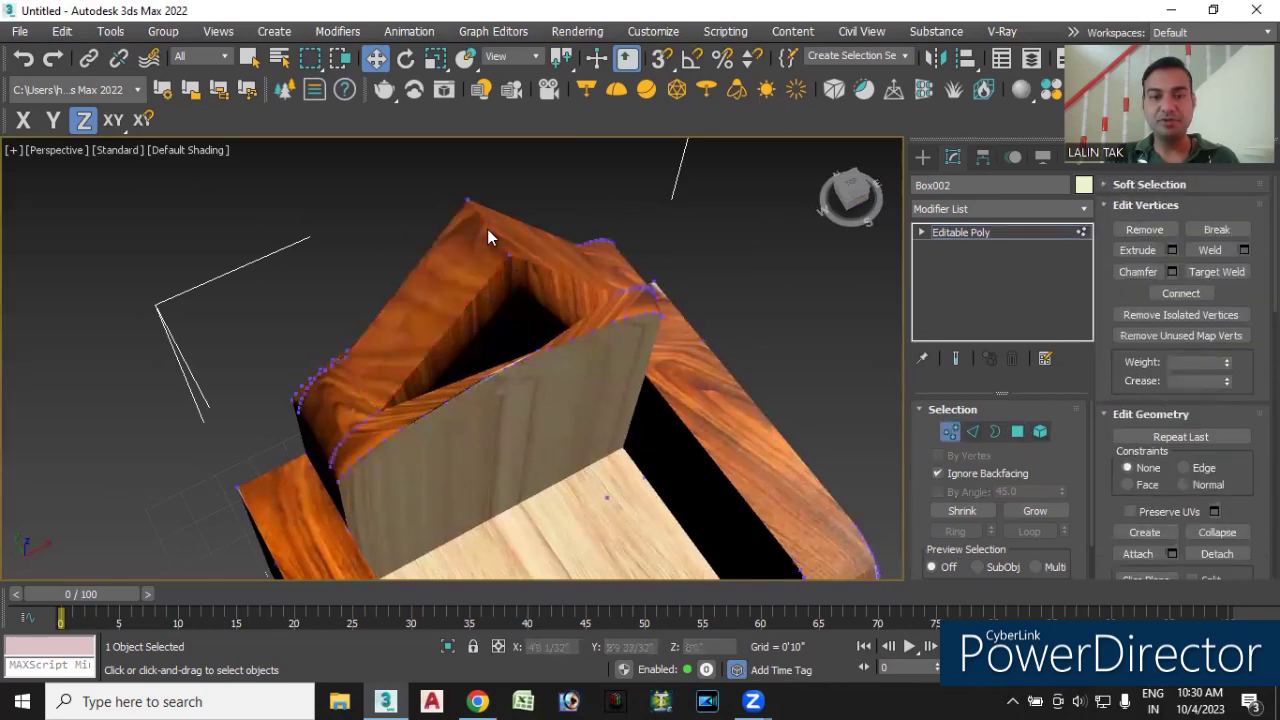
{"action": "left_click", "coordinate": [972, 431]}
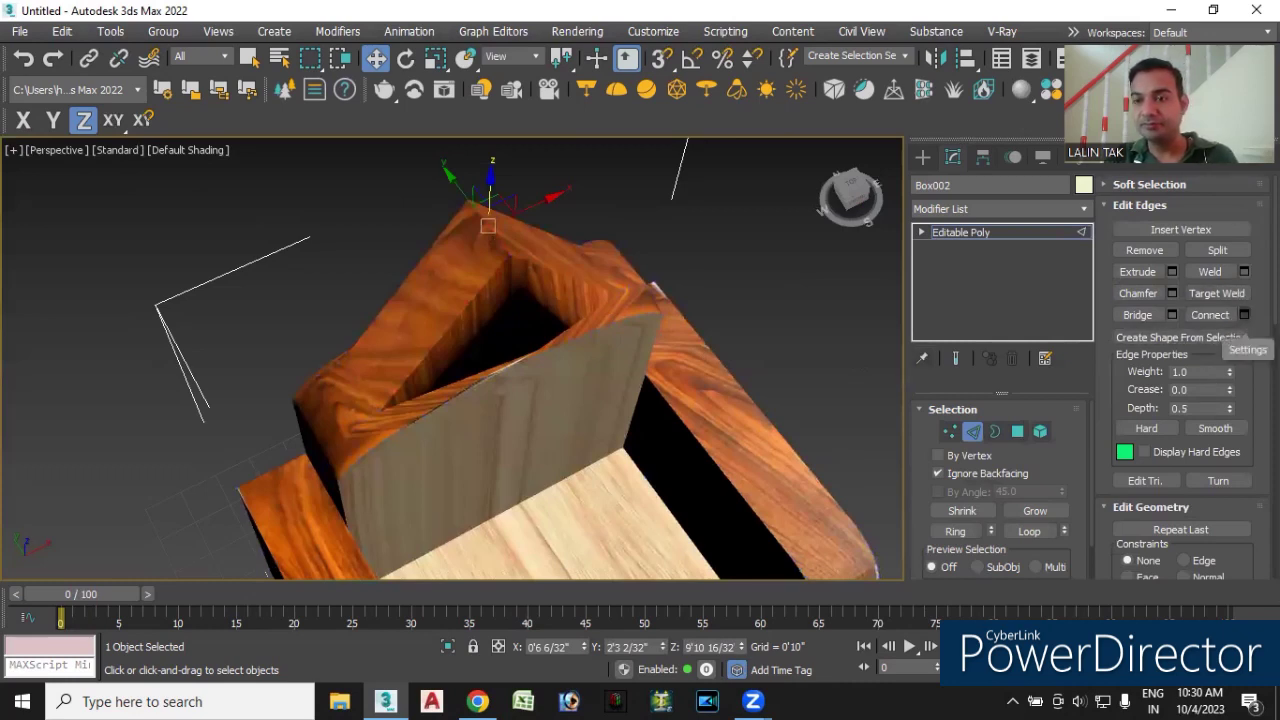
{"action": "left_click", "coordinate": [1172, 293]}
{"action": "mouse_move", "coordinate": [715, 360]}
{"action": "middle_mouse_down", "text": "alt"}
{"action": "mouse_move", "coordinate": [717, 298]}
{"action": "mouse_move", "coordinate": [522, 293]}
{"action": "mouse_move", "coordinate": [514, 310]}
{"action": "mouse_move", "coordinate": [432, 245]}
{"action": "mouse_move", "coordinate": [443, 266]}
{"action": "mouse_move", "coordinate": [491, 277]}
{"action": "mouse_move", "coordinate": [477, 194]}
{"action": "mouse_move", "coordinate": [469, 270]}
{"action": "mouse_move", "coordinate": [423, 273]}
{"action": "mouse_move", "coordinate": [482, 280]}
{"action": "mouse_move", "coordinate": [499, 265]}
{"action": "middle_mouse_up", "text": "alt"}
{"action": "scroll", "coordinate": [432, 235], "scroll_direction": "up", "scroll_amount": 3}
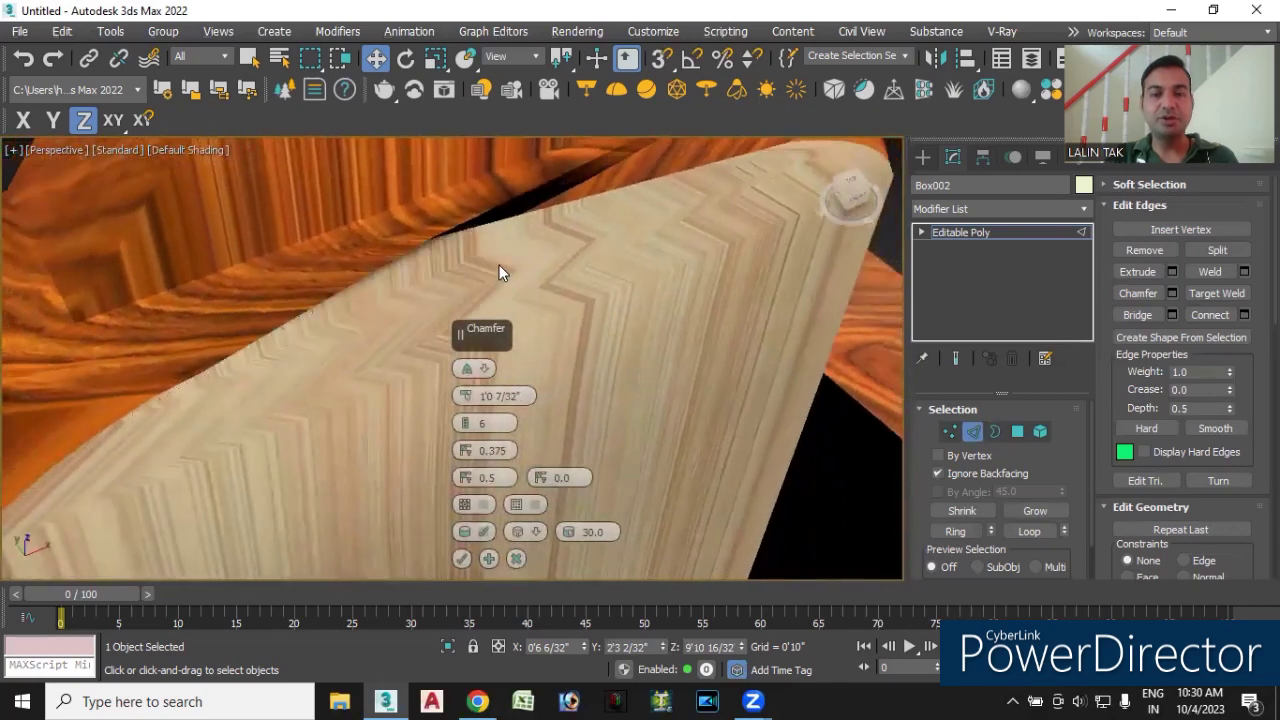
{"action": "scroll", "coordinate": [479, 235], "scroll_direction": "down", "scroll_amount": 2}
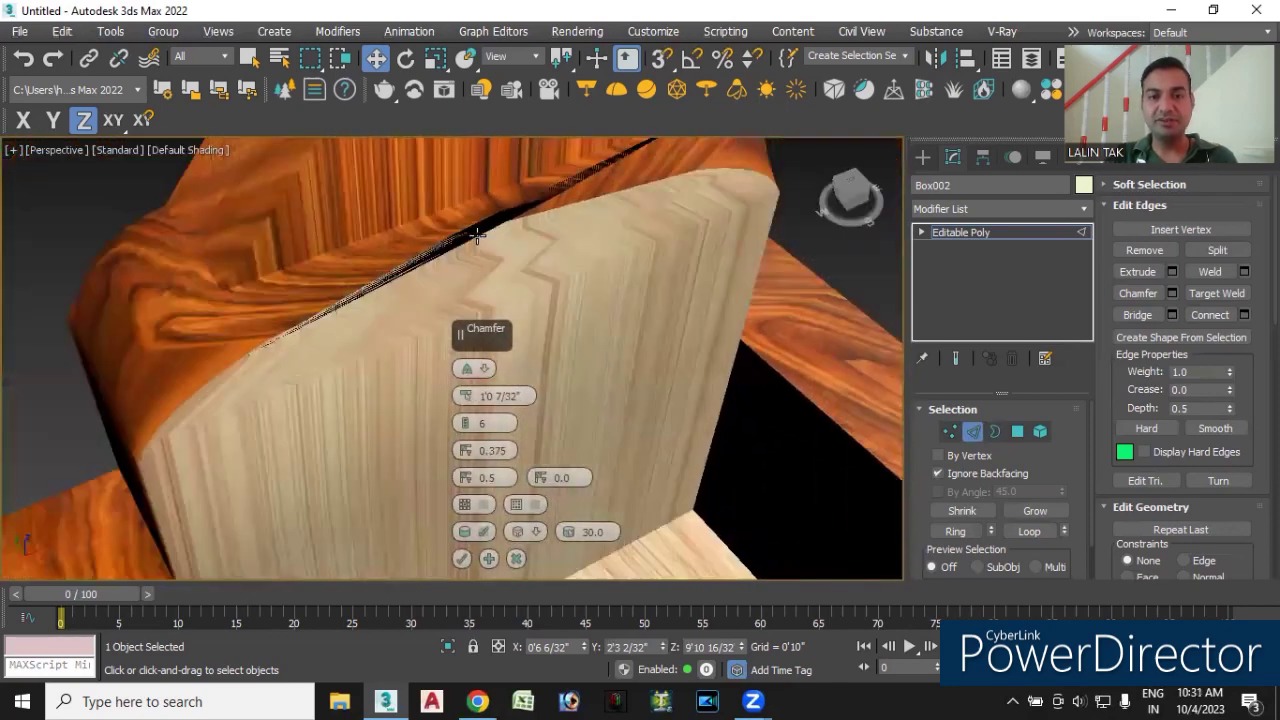
{"action": "scroll", "coordinate": [474, 236], "scroll_direction": "down", "scroll_amount": 1}
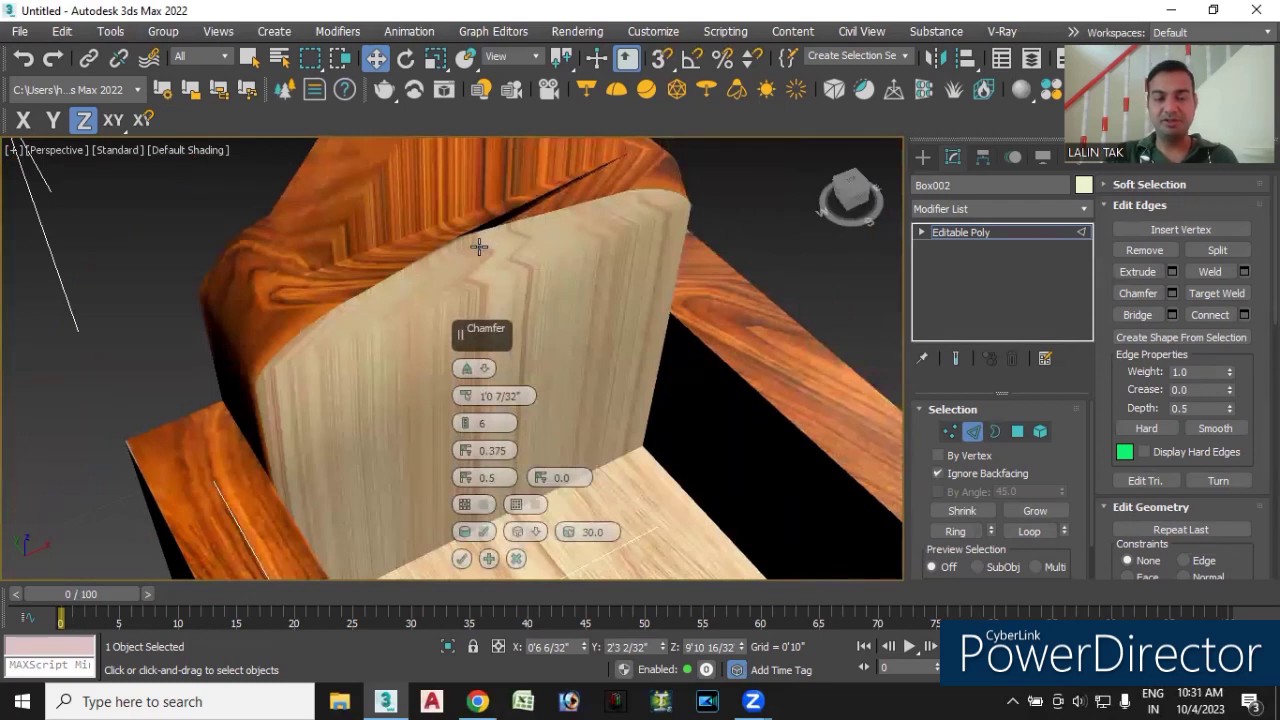
{"action": "left_click", "coordinate": [462, 558]}
- Reframe the whole chamfered chair in view, then open a new browser tab
{"action": "scroll", "coordinate": [525, 378], "scroll_direction": "down", "scroll_amount": 2}
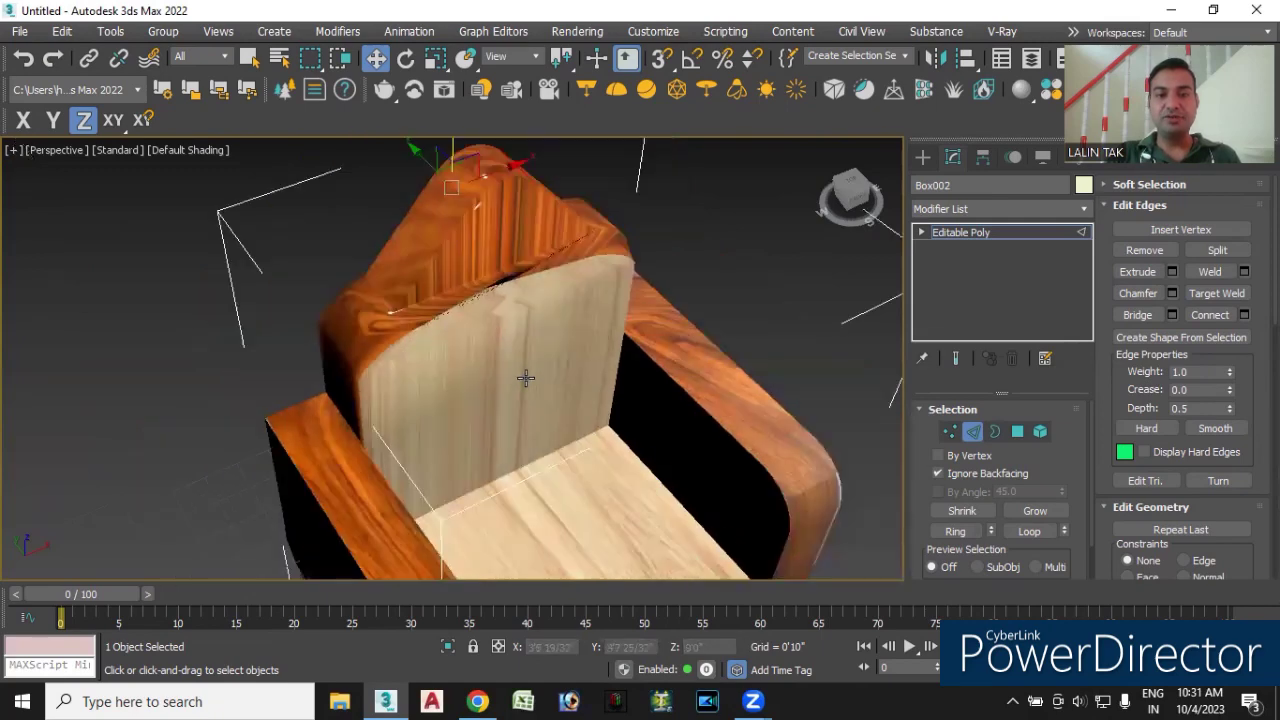
{"action": "middle_click_drag", "start_coordinate": [550, 473], "coordinate": [502, 434], "text": "alt"}
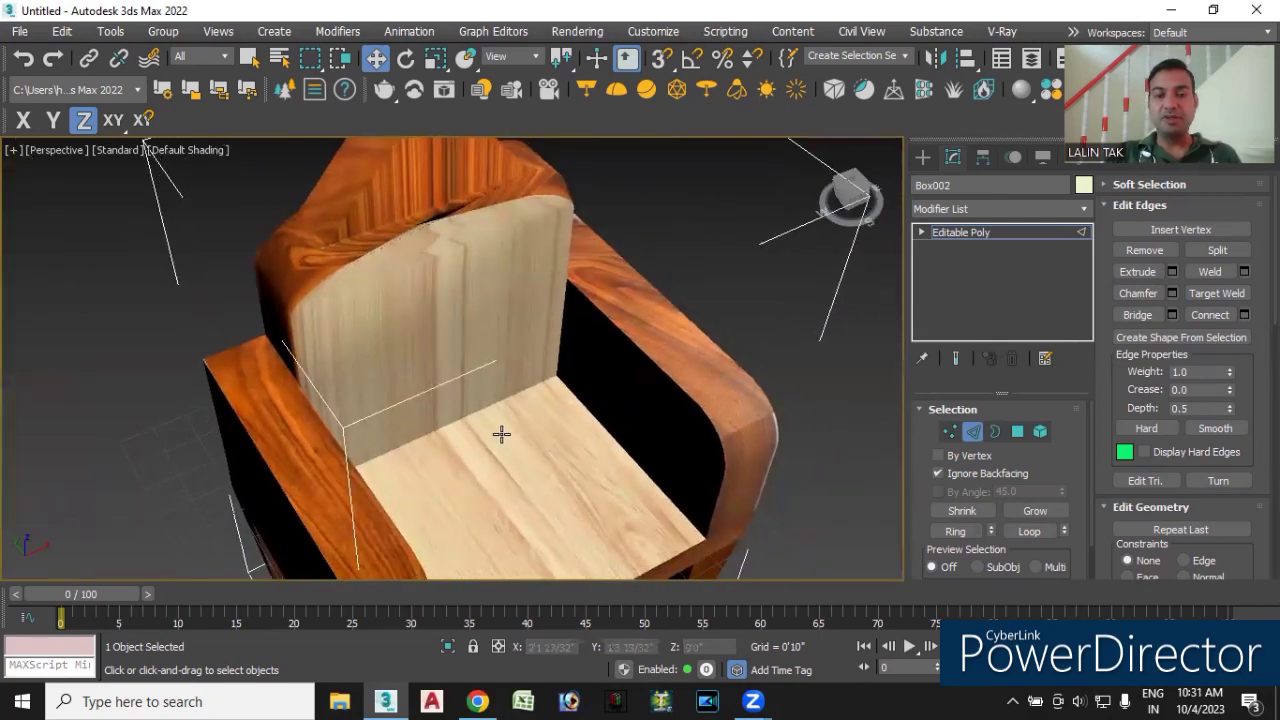
{"action": "middle_click_drag", "start_coordinate": [527, 508], "coordinate": [521, 416], "text": "alt"}
{"action": "scroll", "coordinate": [530, 440], "scroll_direction": "down", "scroll_amount": 3}
{"action": "middle_click_drag", "start_coordinate": [537, 471], "coordinate": [503, 366]}
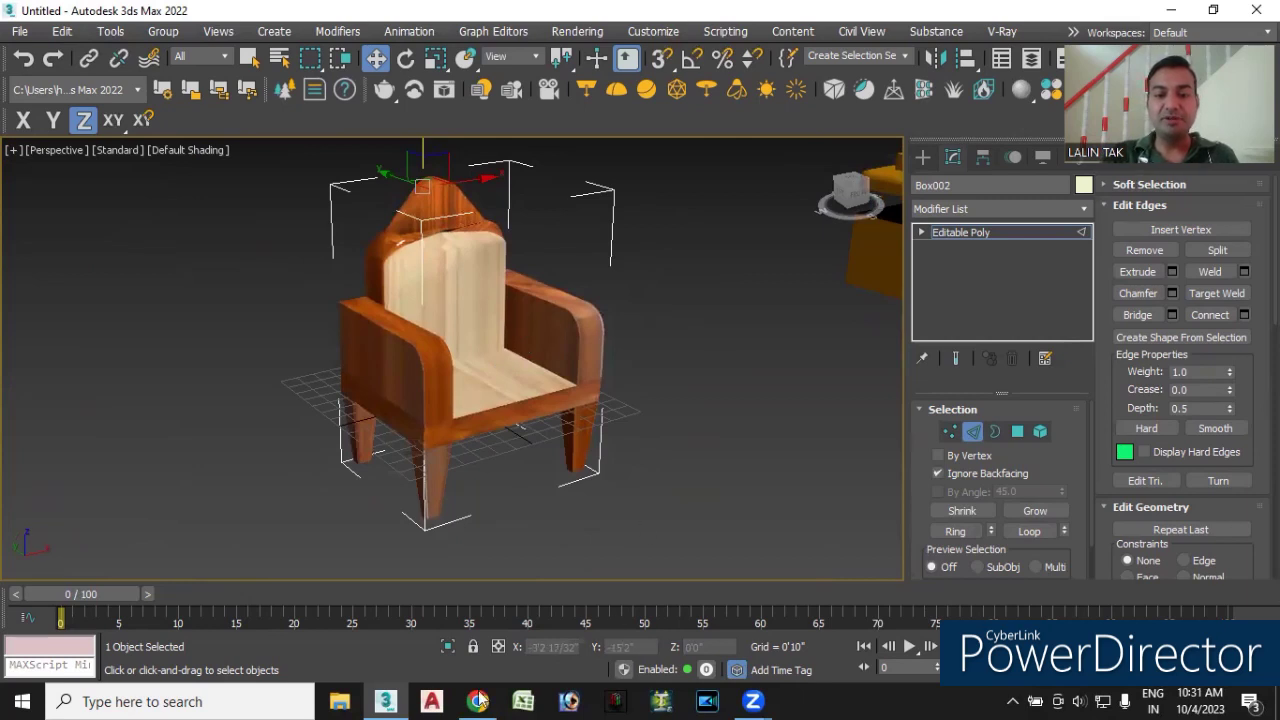
{"action": "mouse_move", "coordinate": [477, 701]}
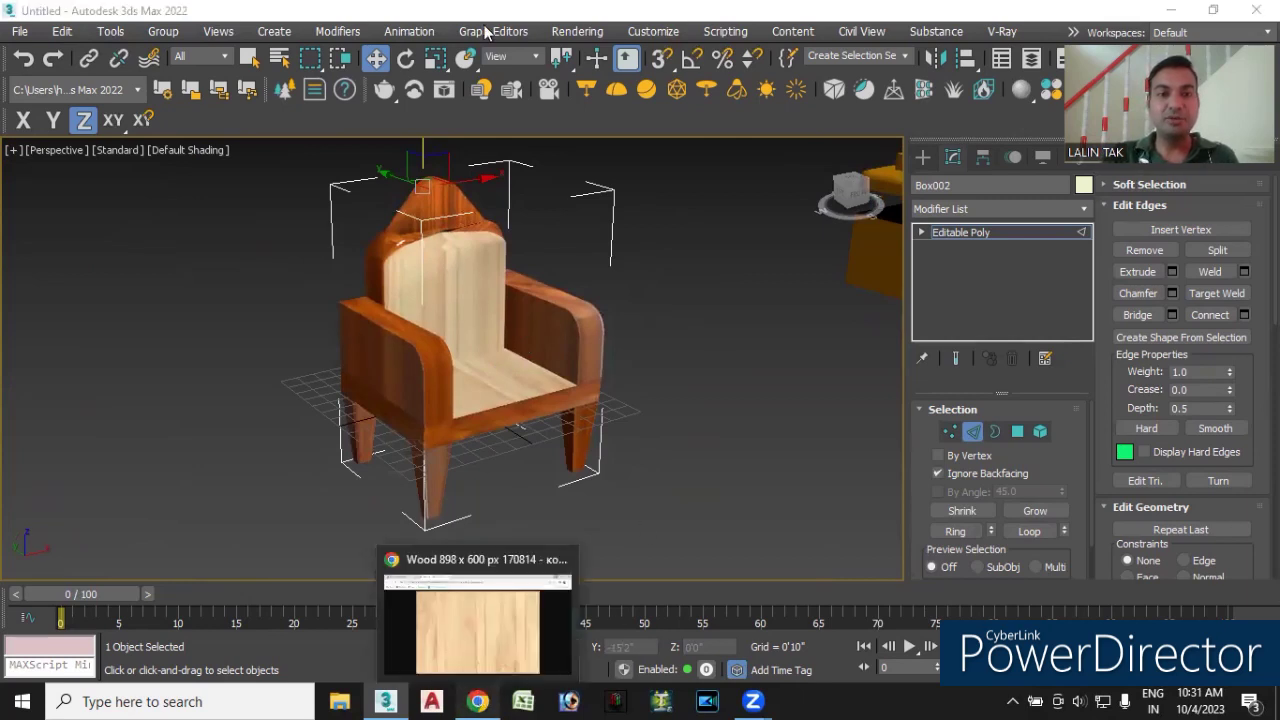
{"action": "key", "text": "alt+Tab"}
{"action": "key", "text": "ctrl+t"}
- Go to google.co.in and search for 'wall unit design'
{"action": "type", "text": "google.co.in"}
{"action": "key", "text": "Return"}
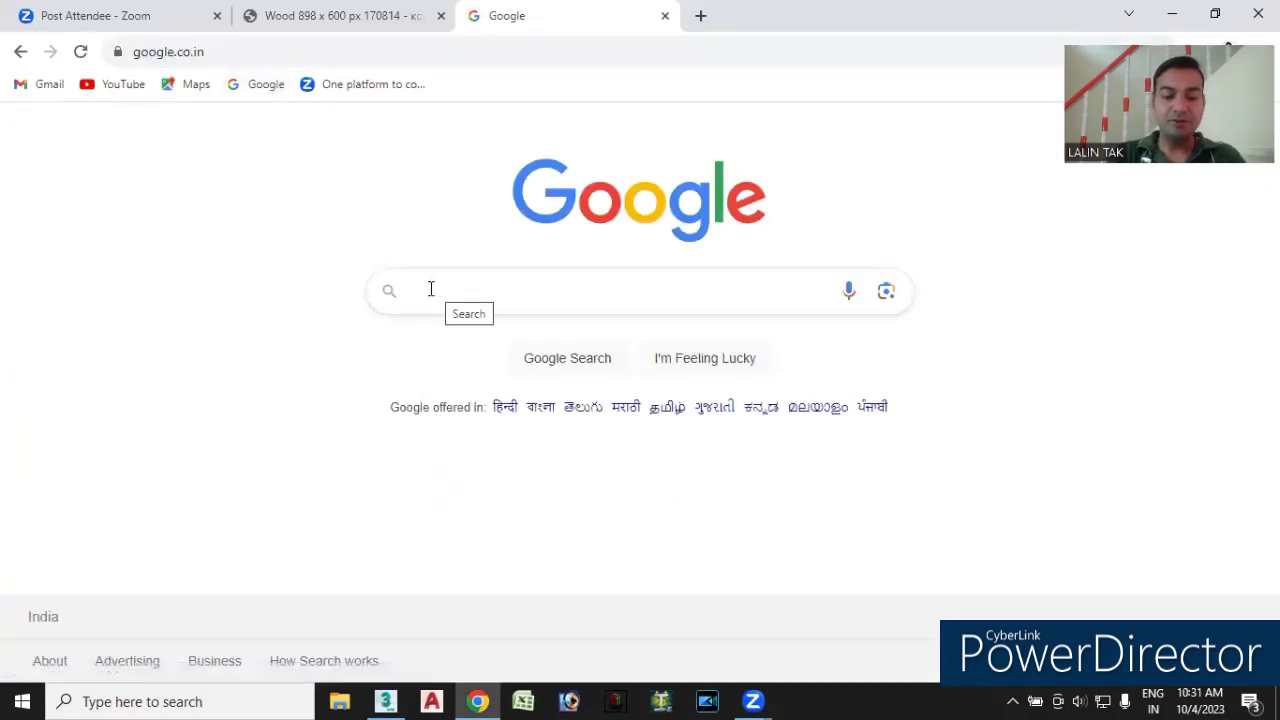
{"action": "type", "text": "wall u"}
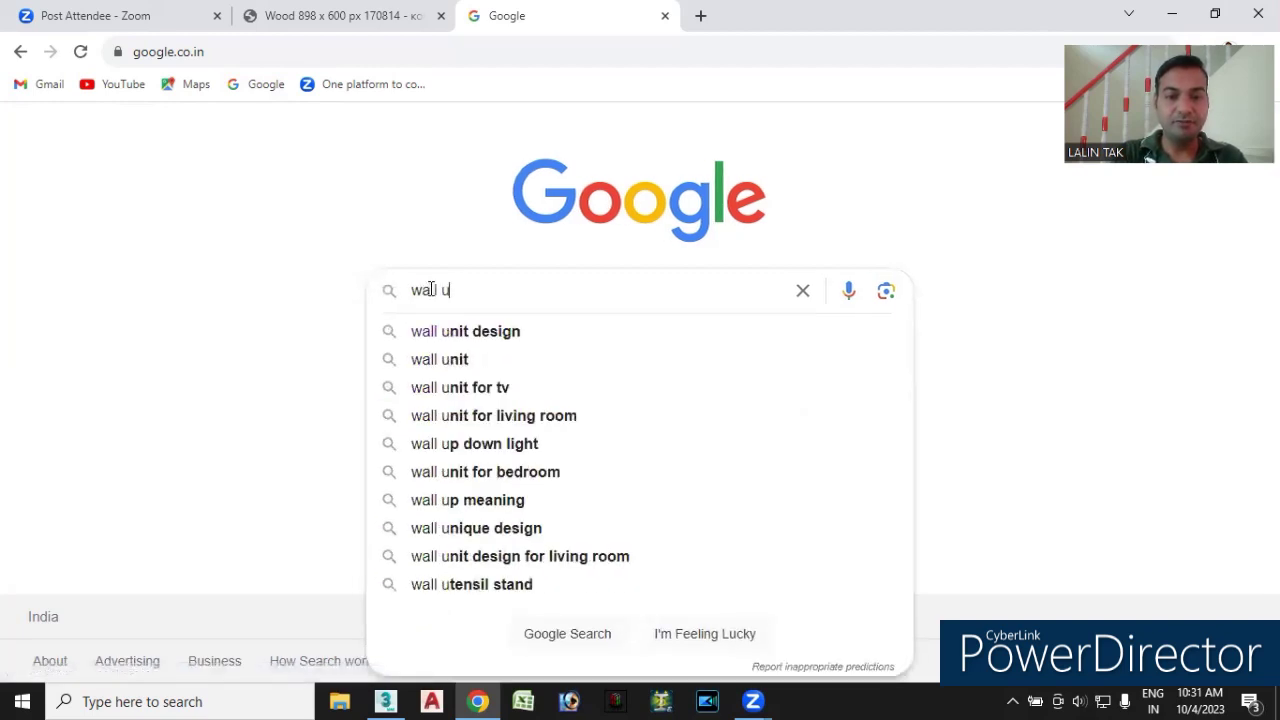
{"action": "type", "text": "ni"}
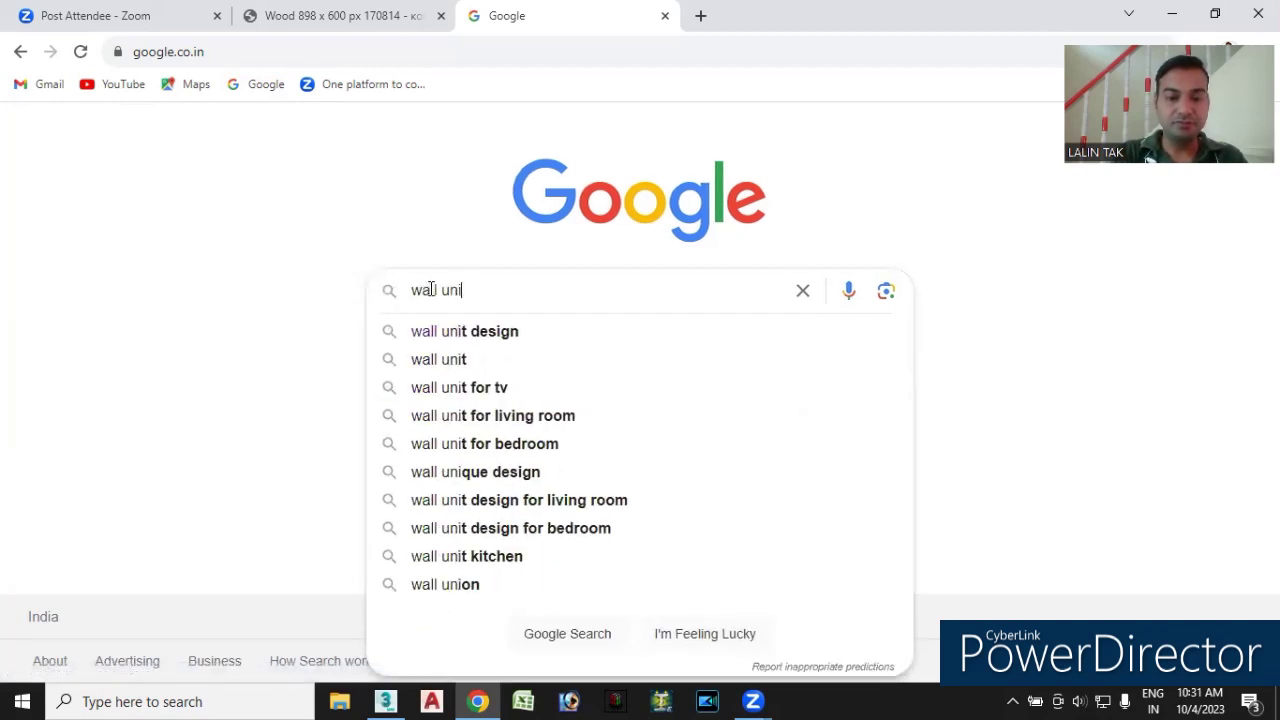
{"action": "type", "text": "t"}
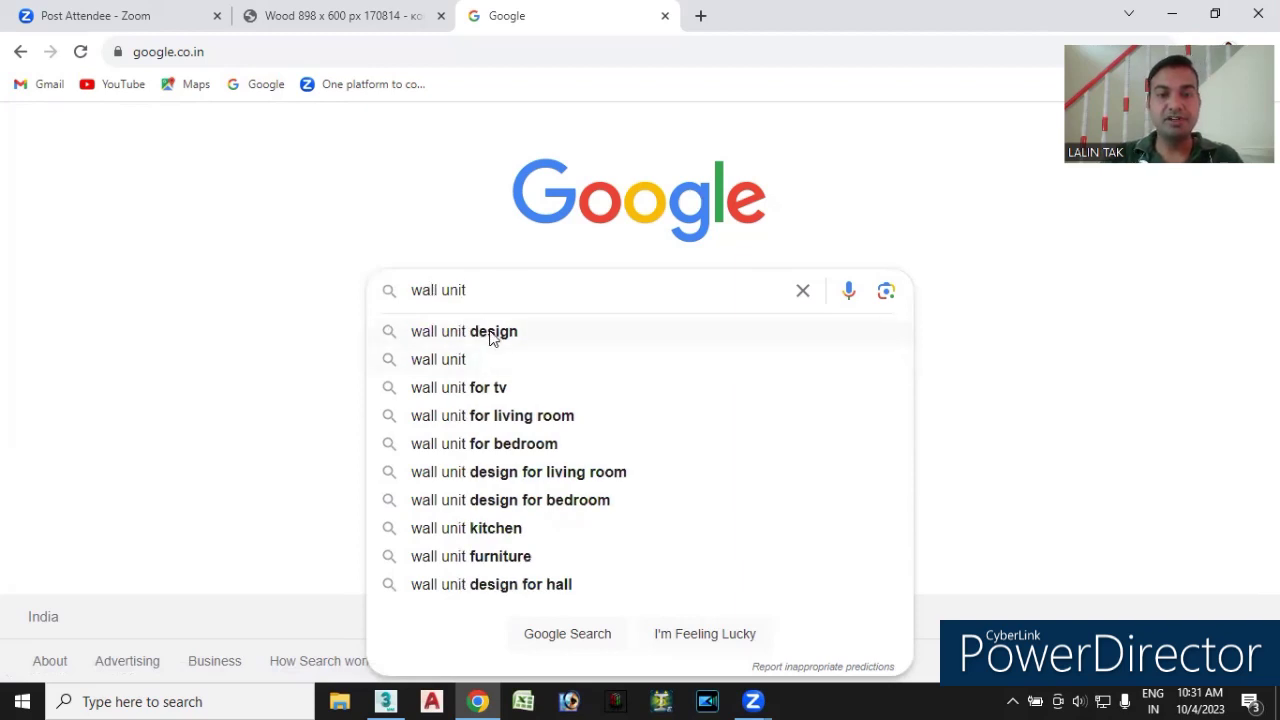
{"action": "left_click", "coordinate": [492, 334]}
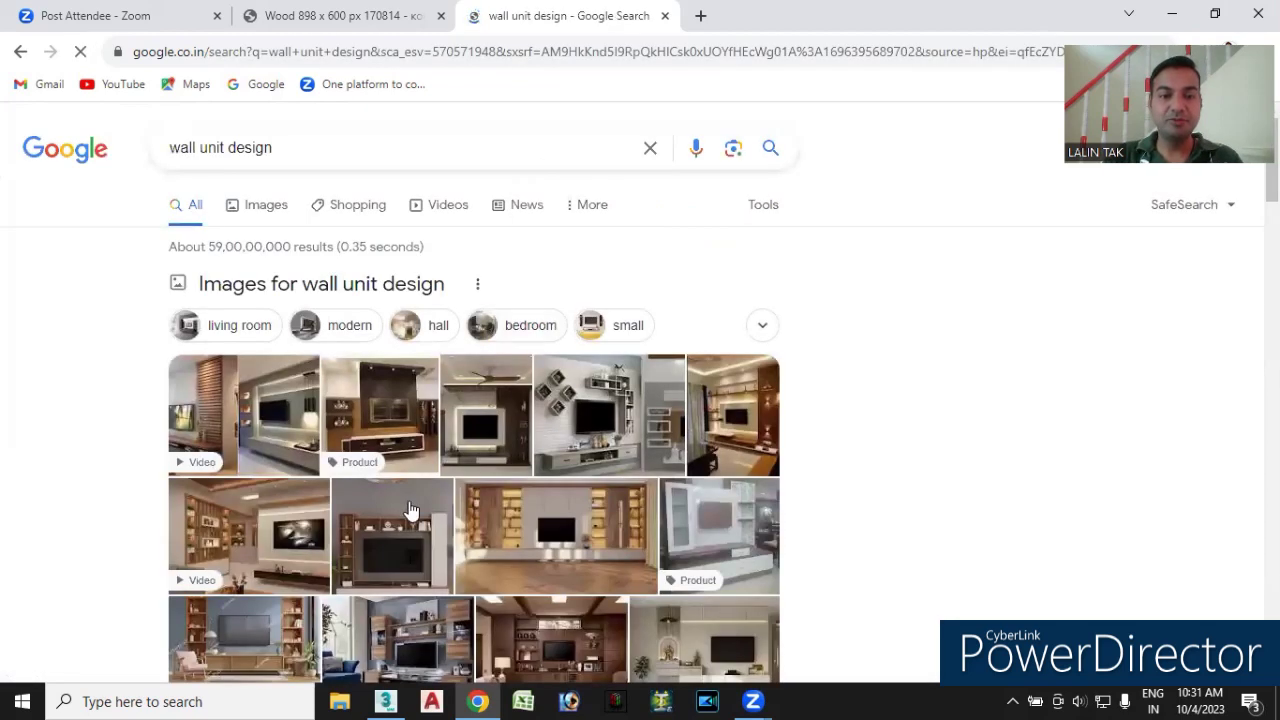
- Preview wall unit images, ending on the brown wall unit design
{"action": "scroll", "coordinate": [362, 447], "scroll_direction": "down", "scroll_amount": 2}
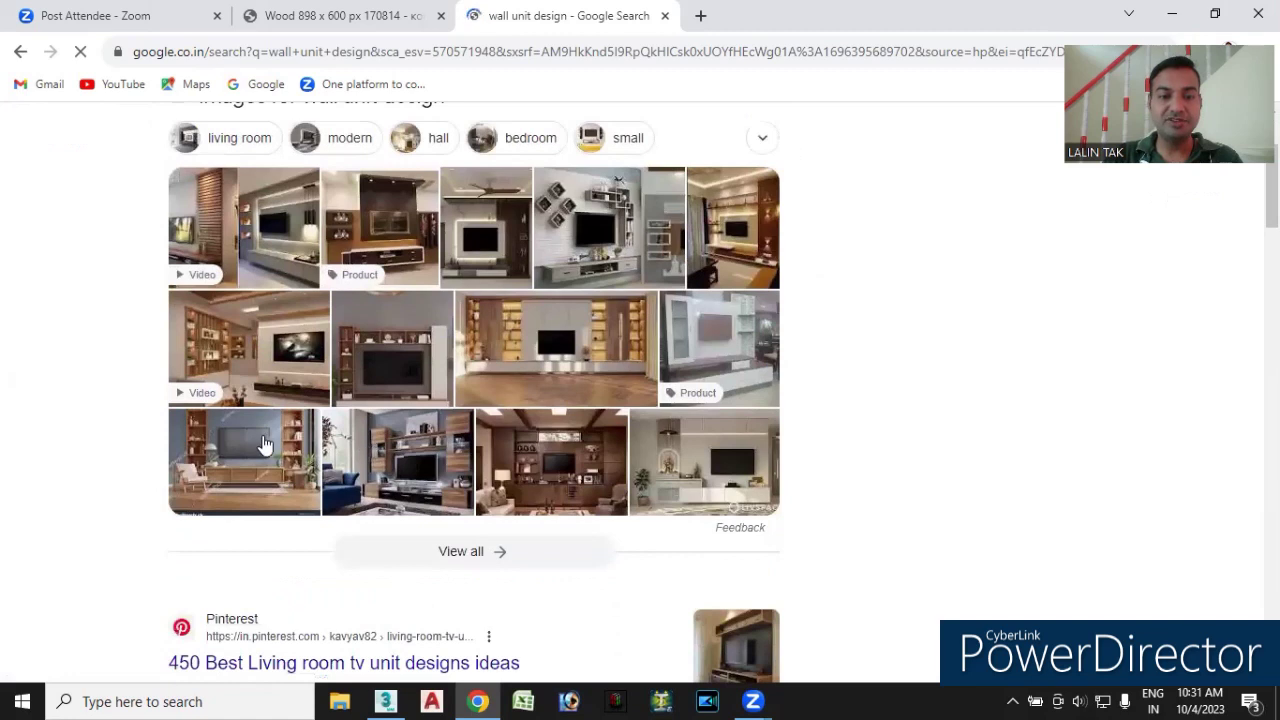
{"action": "left_click", "coordinate": [607, 565]}
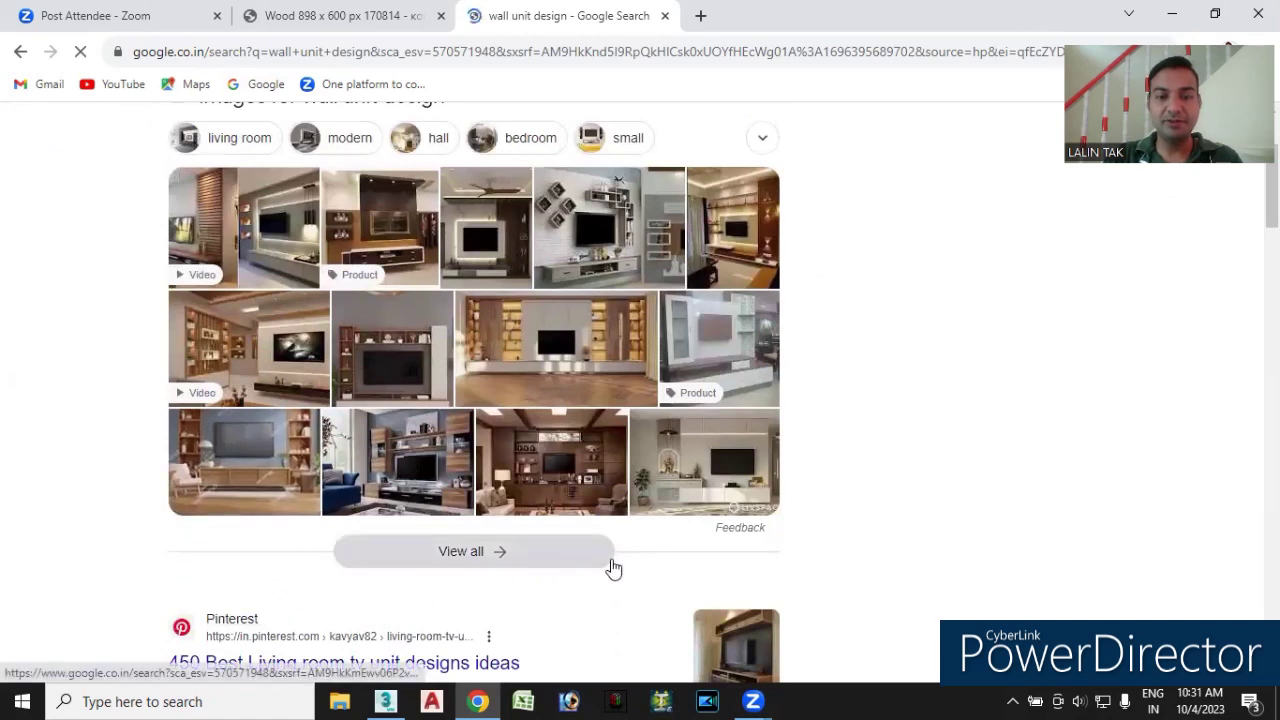
{"action": "left_click", "coordinate": [236, 467]}
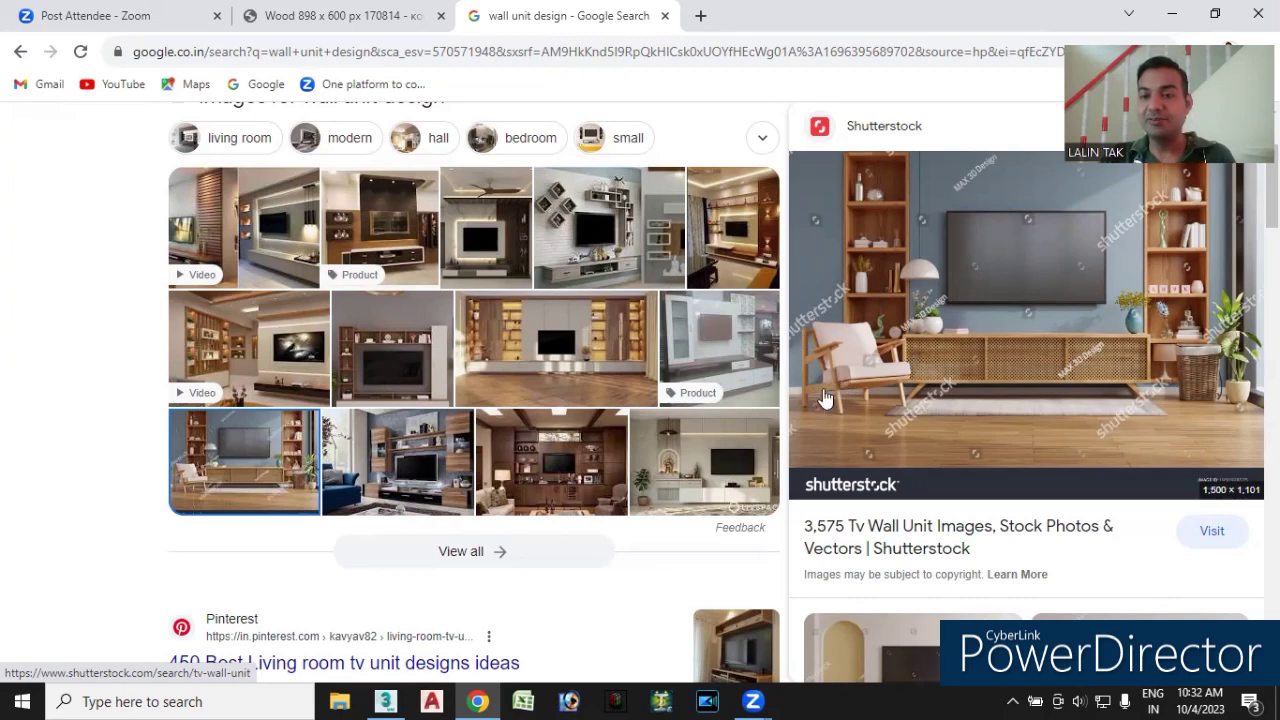
{"action": "left_click", "coordinate": [557, 465]}
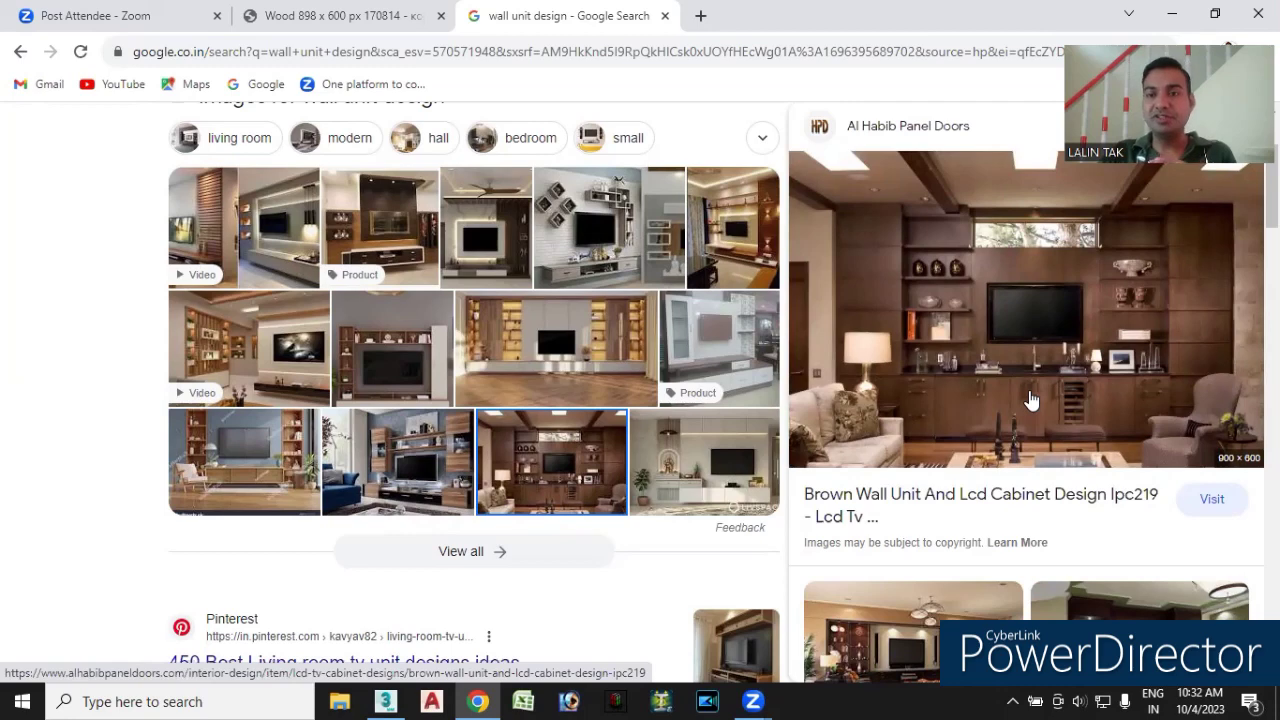
- Delete 'wall unit' from the search query and type 'stall' in its place
{"action": "scroll", "coordinate": [220, 258], "scroll_direction": "up", "scroll_amount": 2}
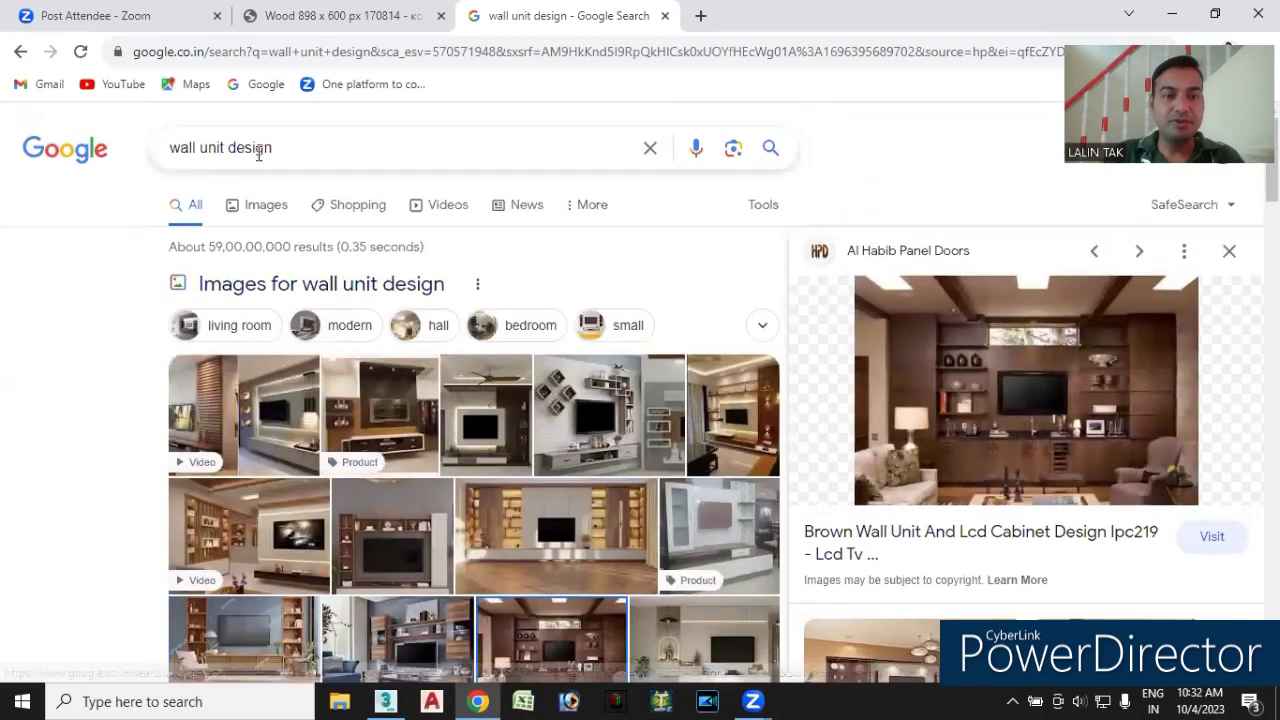
{"action": "left_click", "coordinate": [251, 158]}
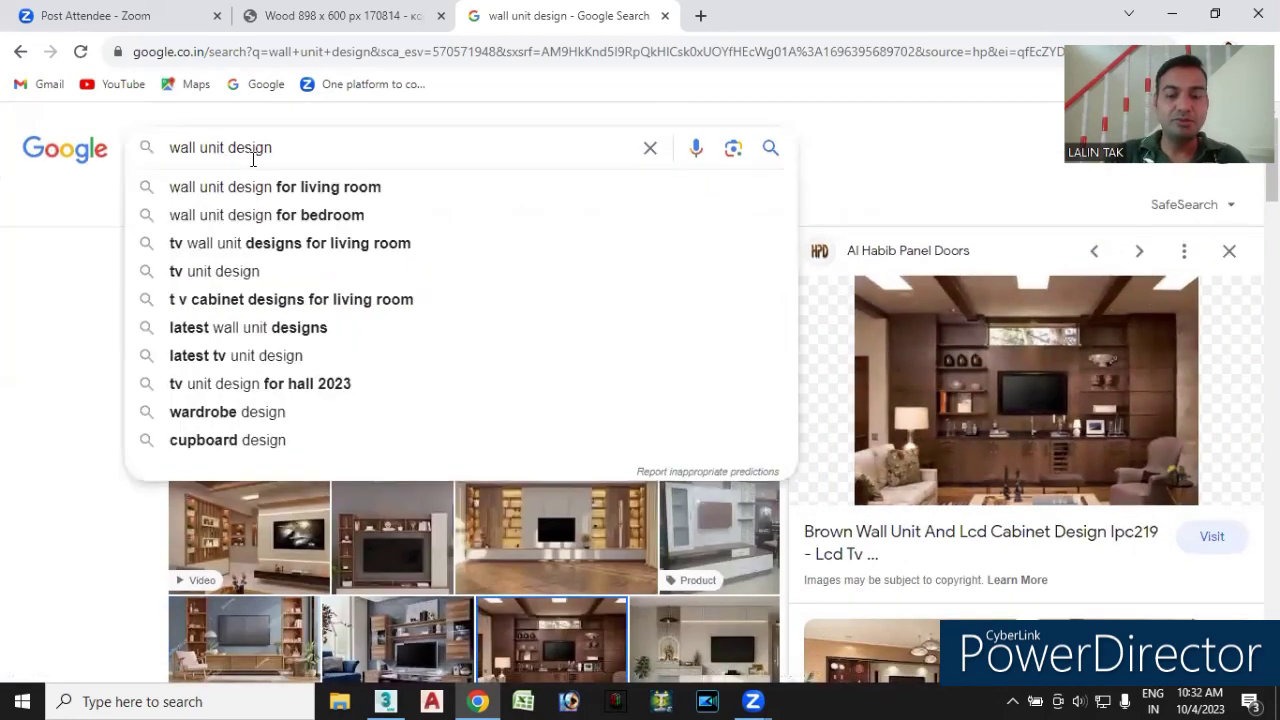
{"action": "key", "text": "BackSpace"}
{"action": "key", "text": "BackSpace"}
{"action": "key", "text": "BackSpace"}
{"action": "key", "text": "BackSpace"}
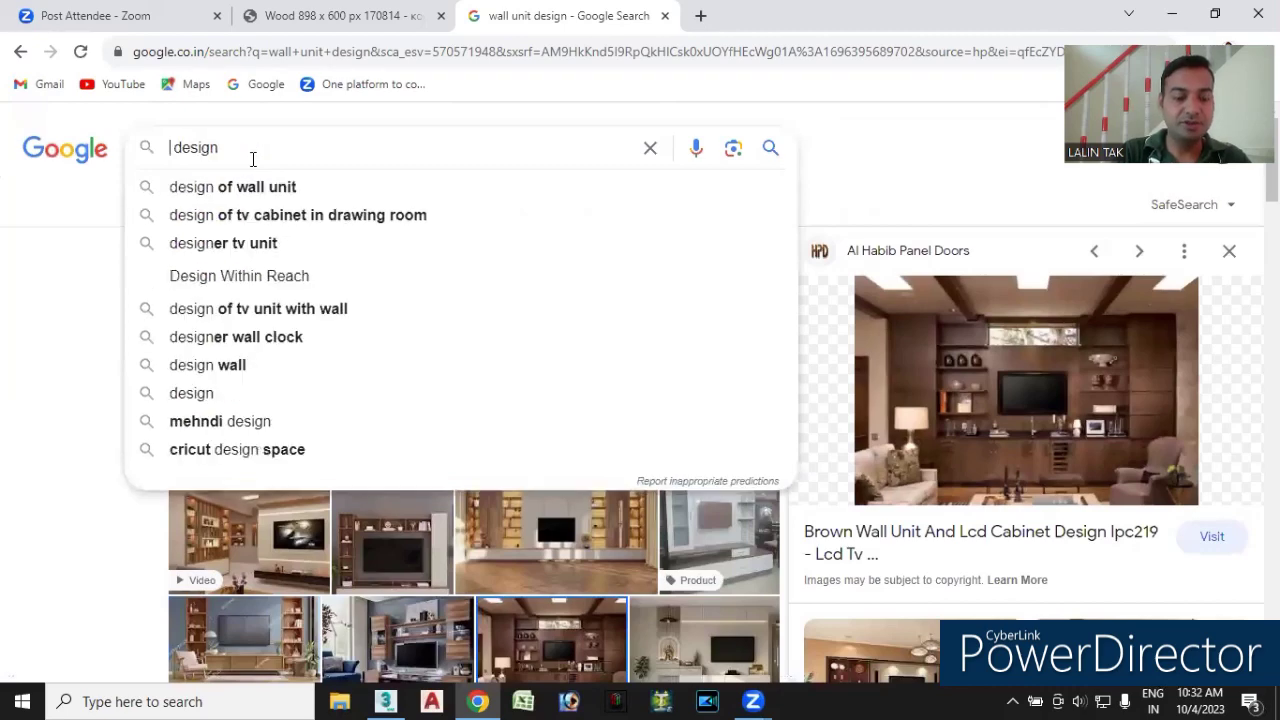
{"action": "type", "text": "stal "}
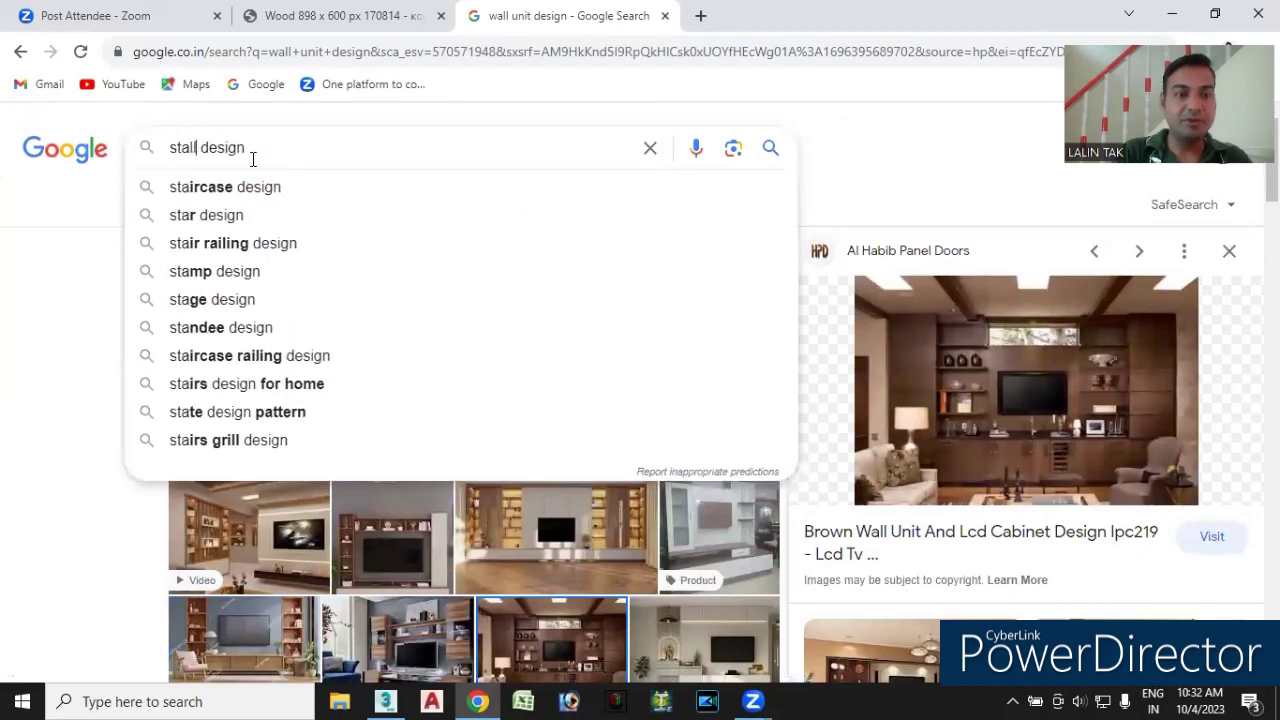
{"action": "type", "text": "l"}
- Search 'stall design' and preview the Soy Valve, Qatar Airways, Amara Raja and CGTrader stalls
{"action": "key", "text": "Return"}
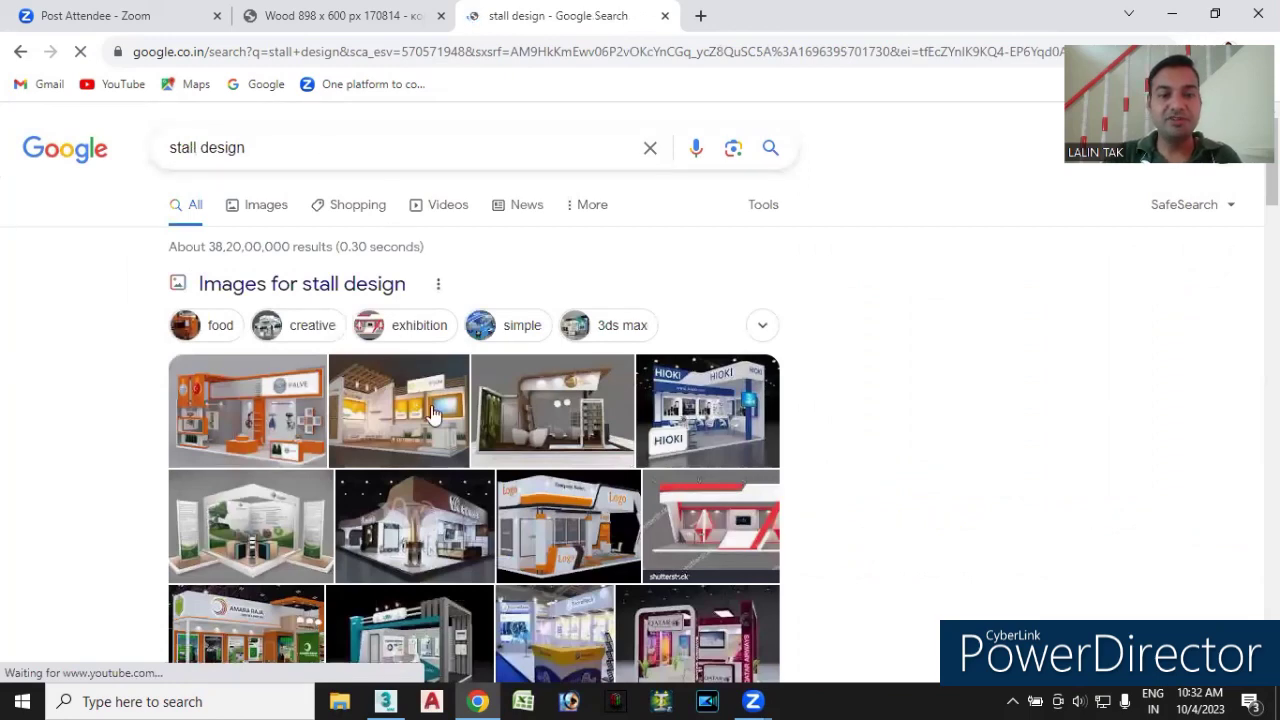
{"action": "scroll", "coordinate": [466, 449], "scroll_direction": "down", "scroll_amount": 2}
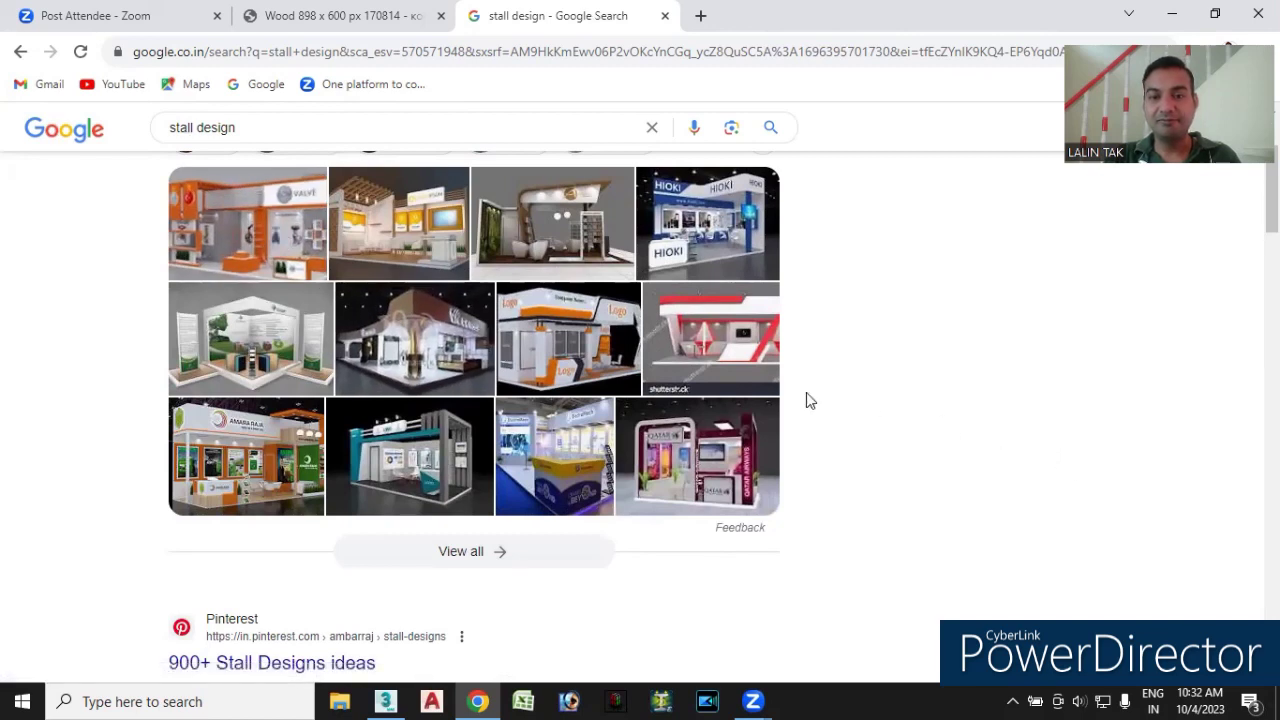
{"action": "left_click", "coordinate": [268, 232]}
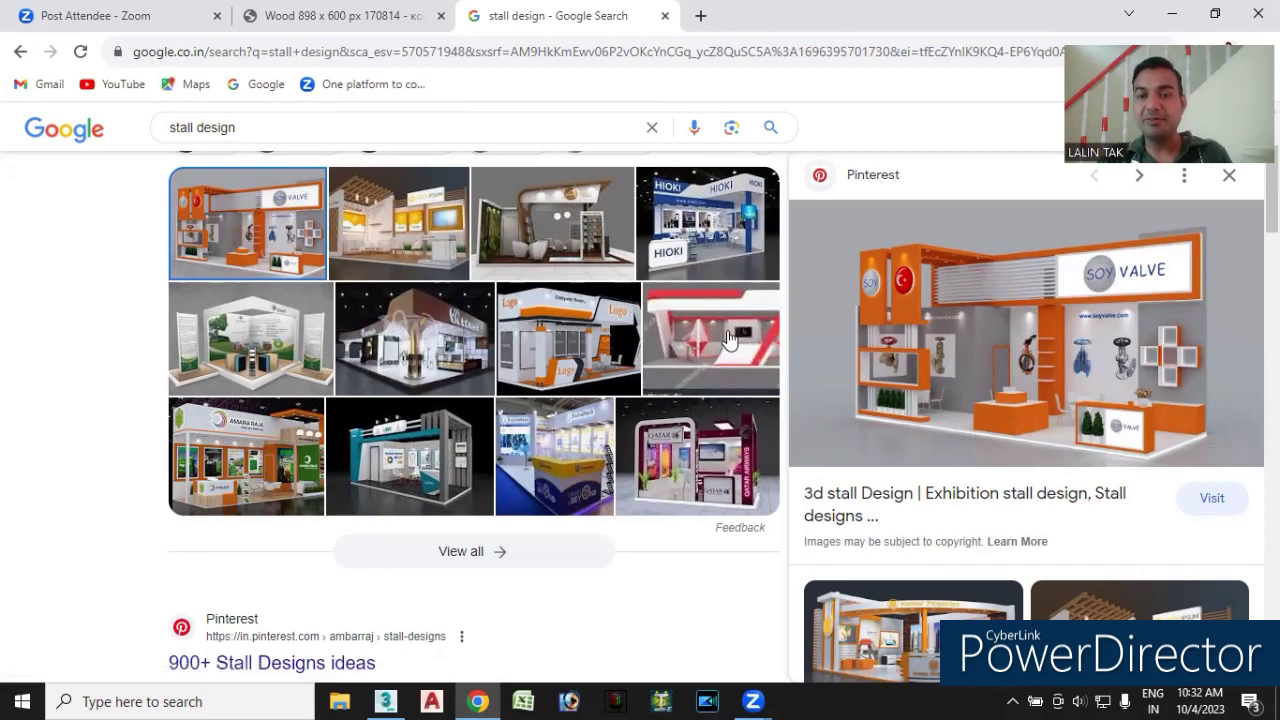
{"action": "left_click", "coordinate": [767, 360]}
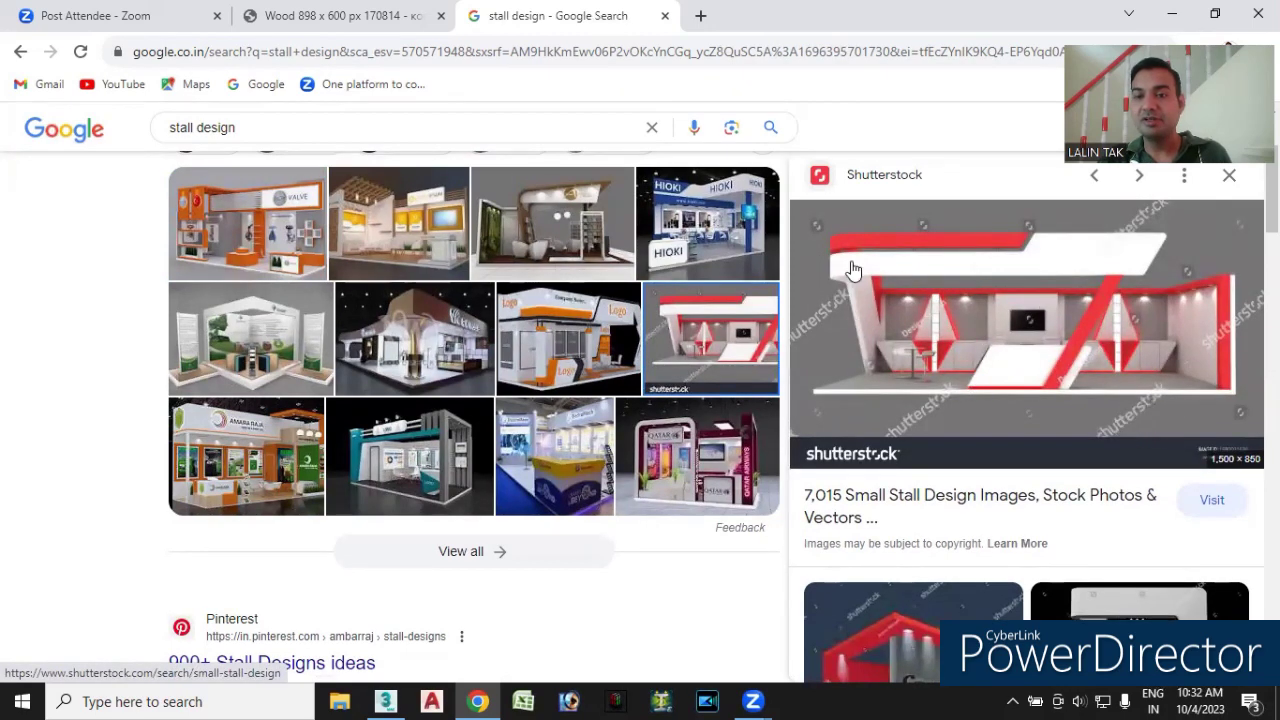
{"action": "left_click", "coordinate": [697, 458]}
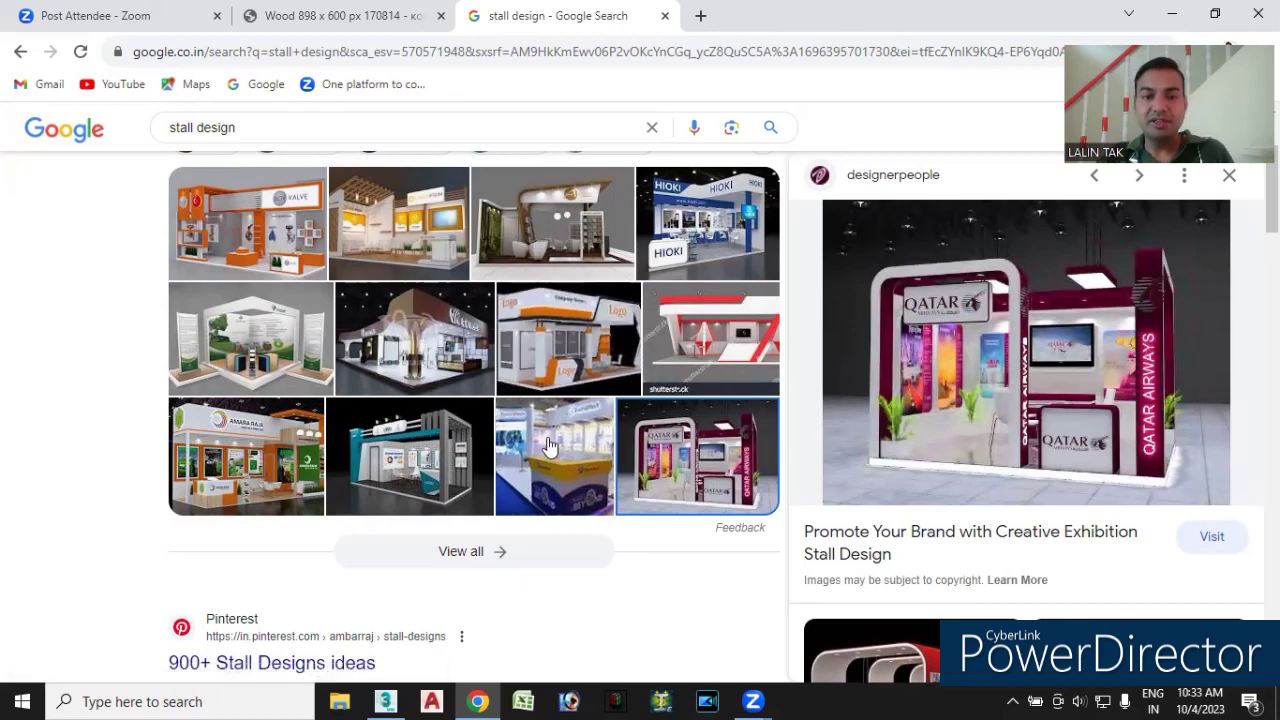
{"action": "left_click", "coordinate": [245, 460]}
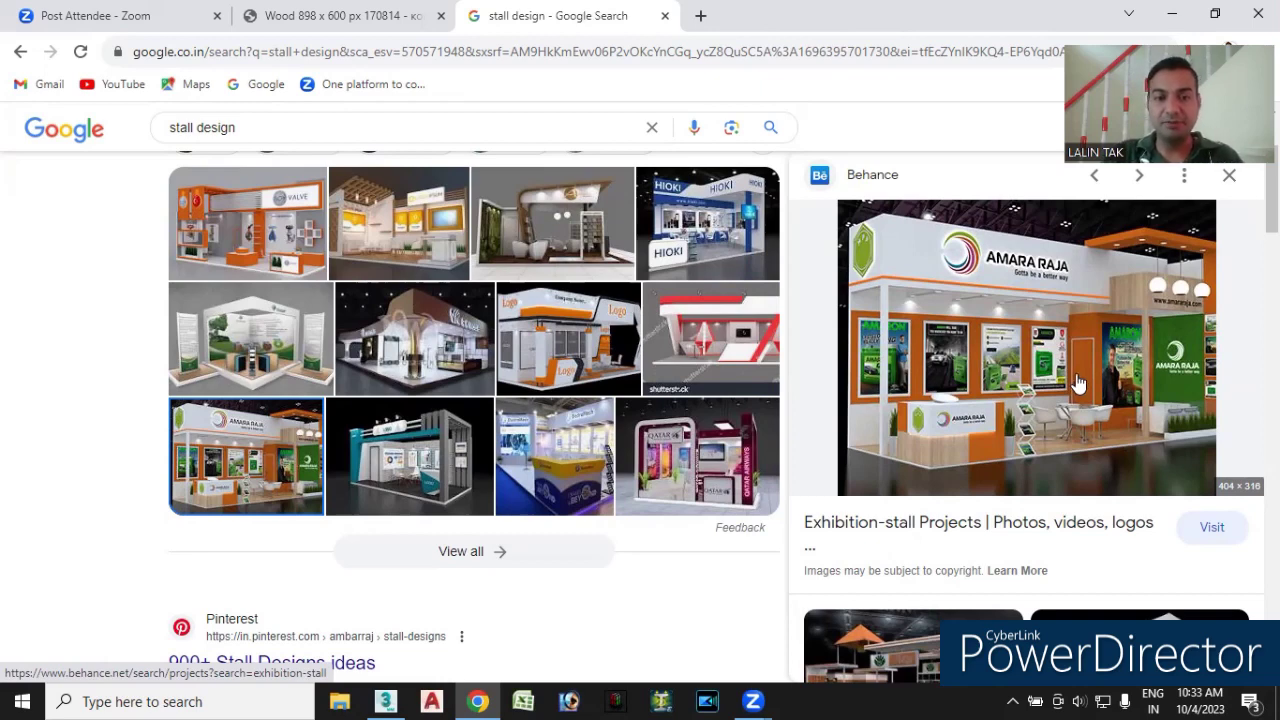
{"action": "left_click", "coordinate": [398, 488]}
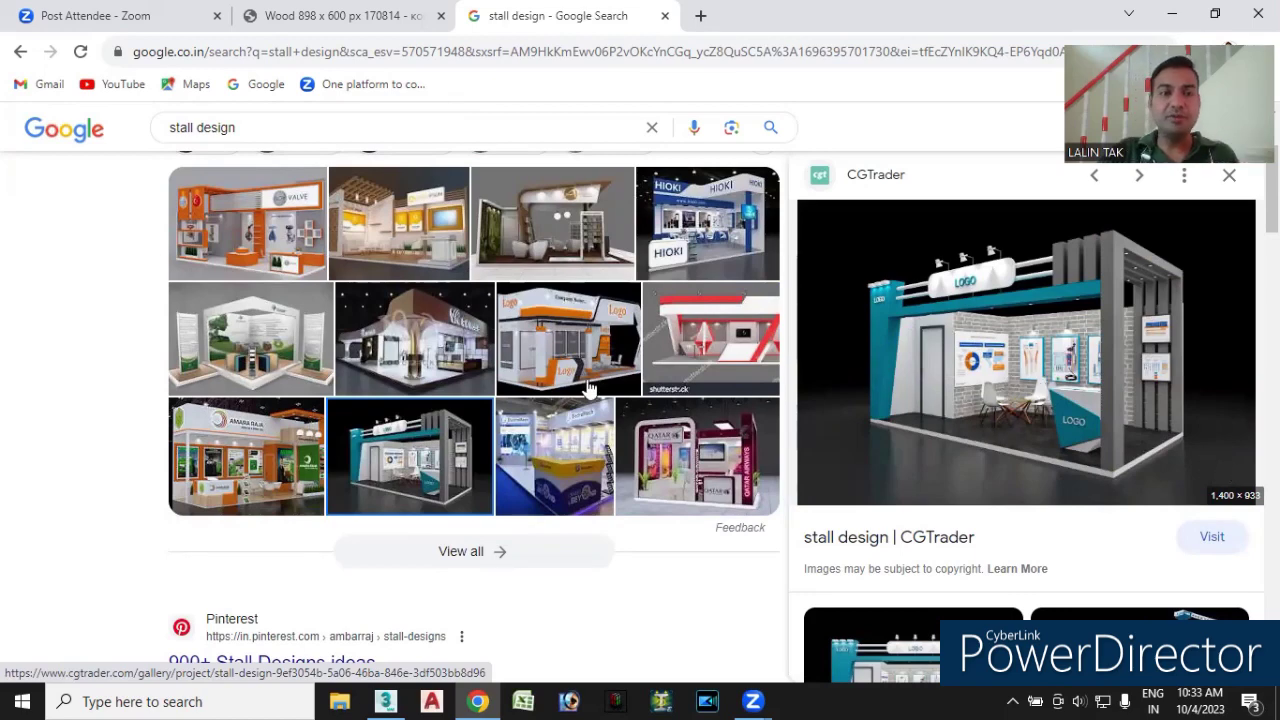
{"action": "left_click", "coordinate": [245, 127]}
- Search for 'stall design with dimensions' using the suggested completion
{"action": "type", "text": "wi"}
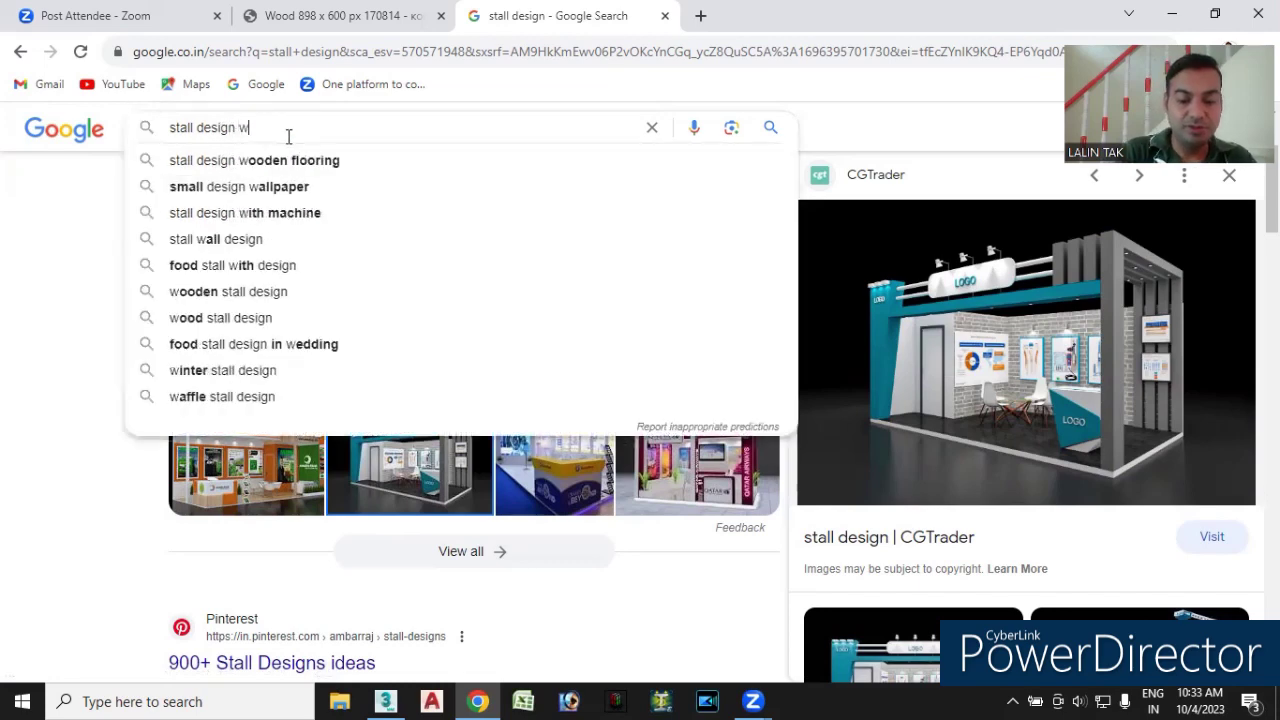
{"action": "type", "text": "th "}
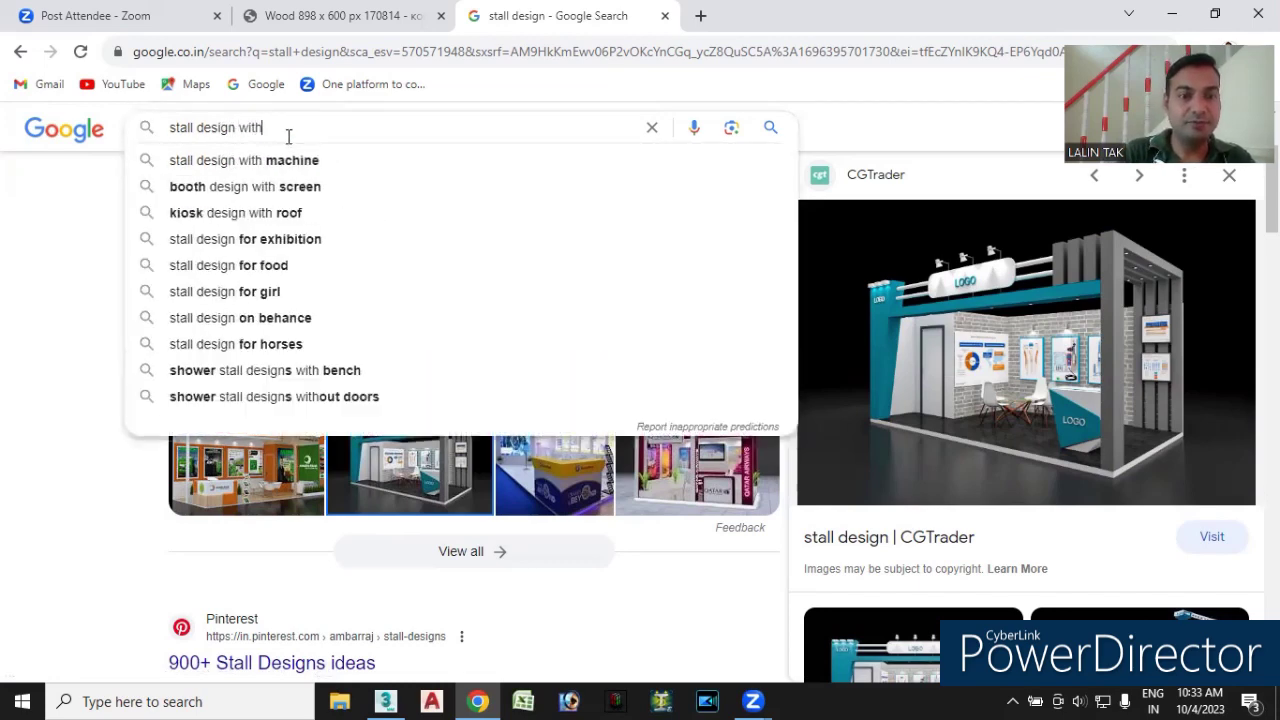
{"action": "type", "text": "dime"}
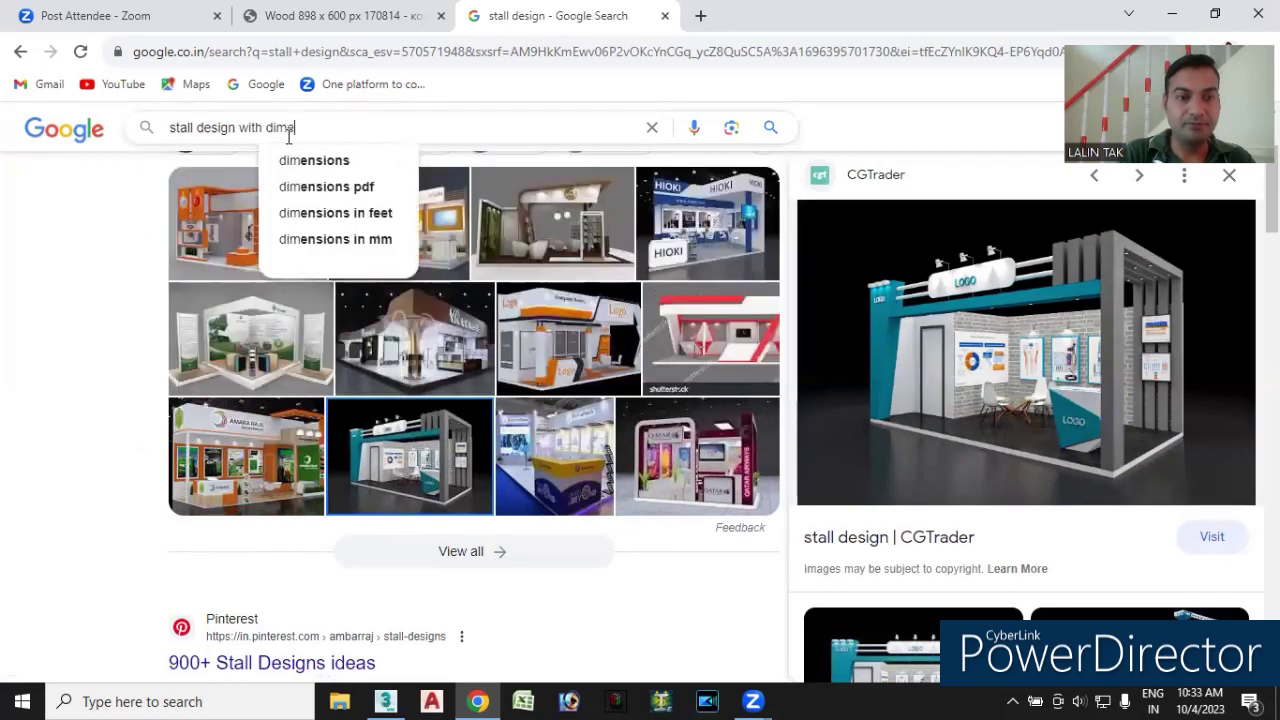
{"action": "scroll", "coordinate": [338, 127], "scroll_direction": "up", "scroll_amount": 1}
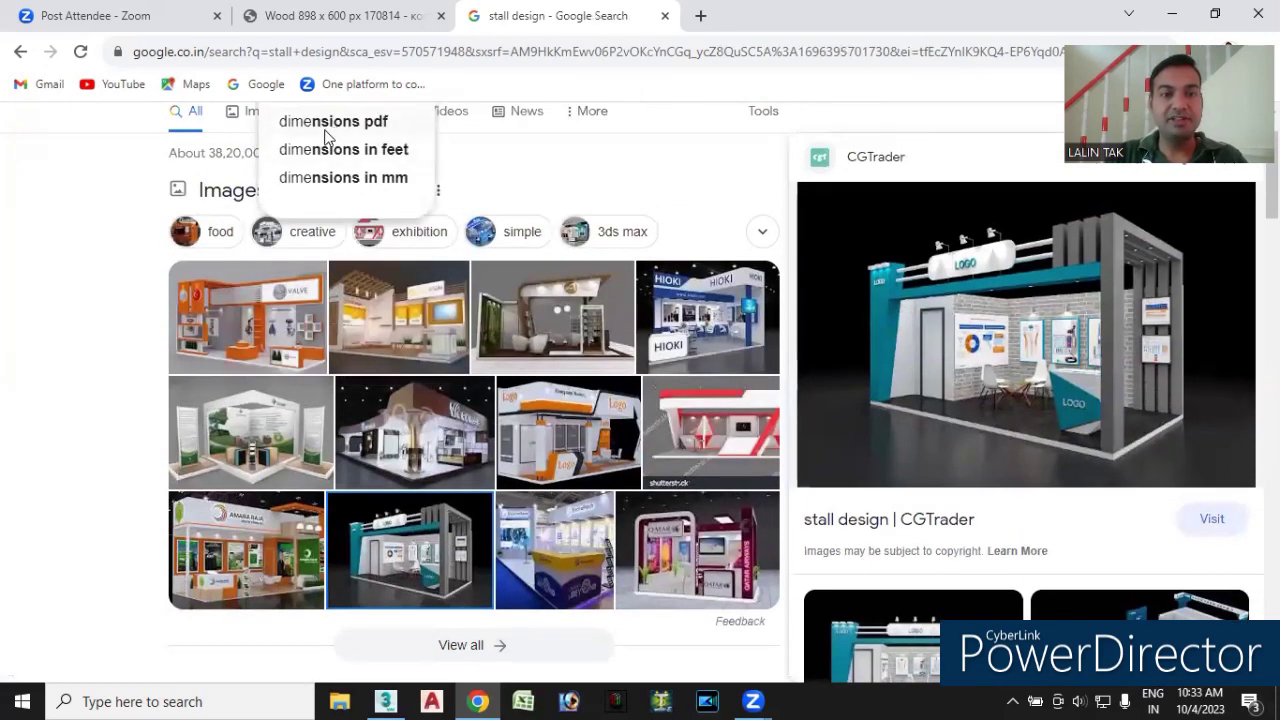
{"action": "scroll", "coordinate": [335, 145], "scroll_direction": "up", "scroll_amount": 1}
{"action": "left_click", "coordinate": [343, 188]}
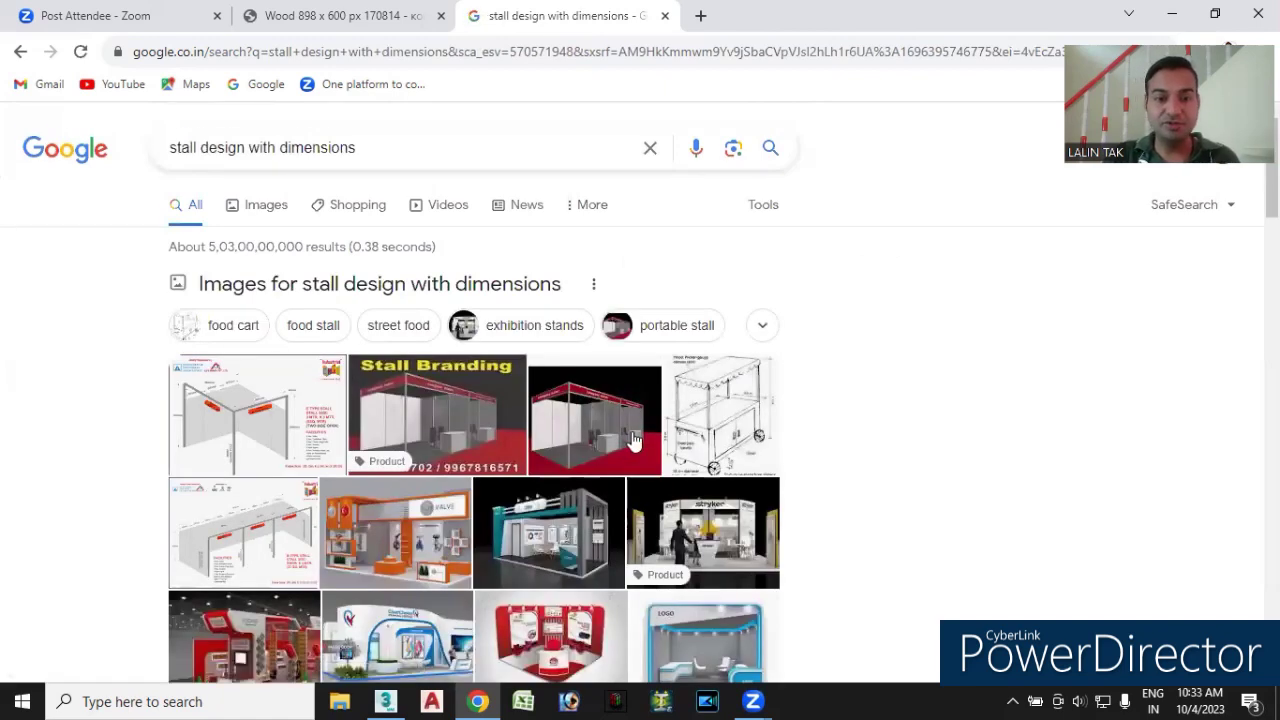
- Scroll through the dimensioned stall results, then start erasing the search query
{"action": "scroll", "coordinate": [600, 450], "scroll_direction": "down", "scroll_amount": 1}
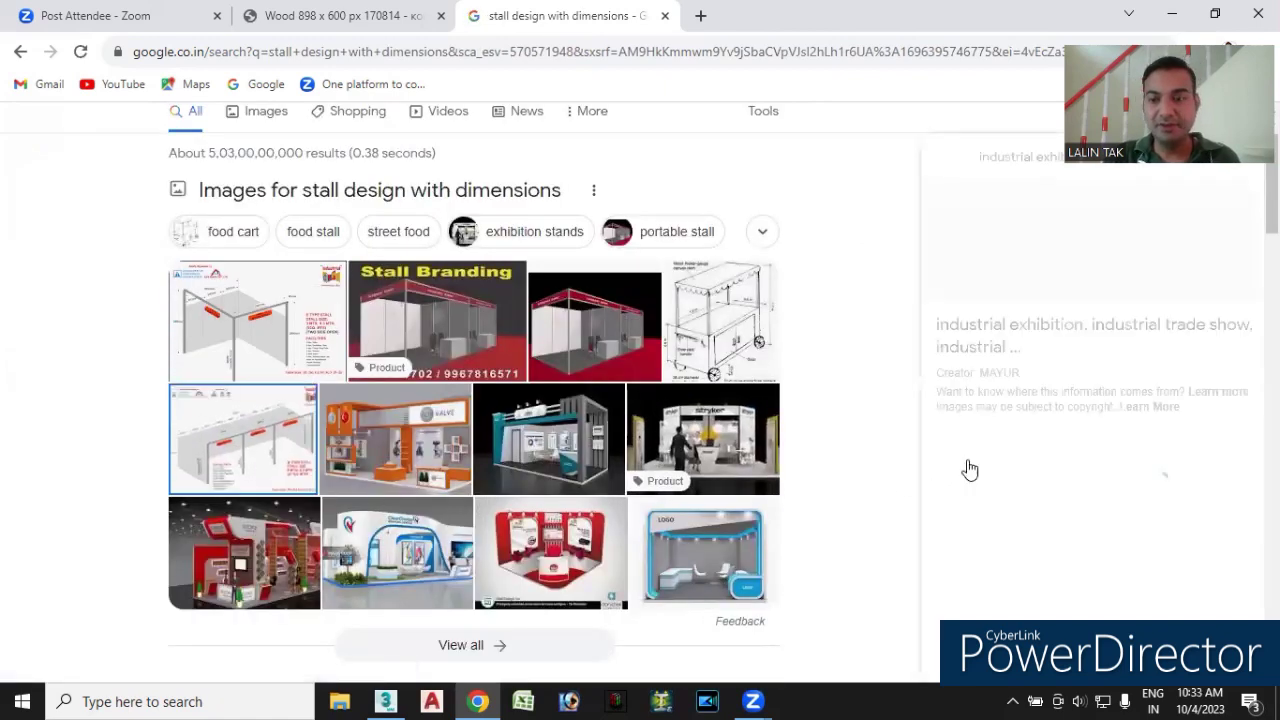
{"action": "scroll", "coordinate": [1013, 439], "scroll_direction": "down", "scroll_amount": 2}
{"action": "scroll", "coordinate": [577, 388], "scroll_direction": "down", "scroll_amount": 2}
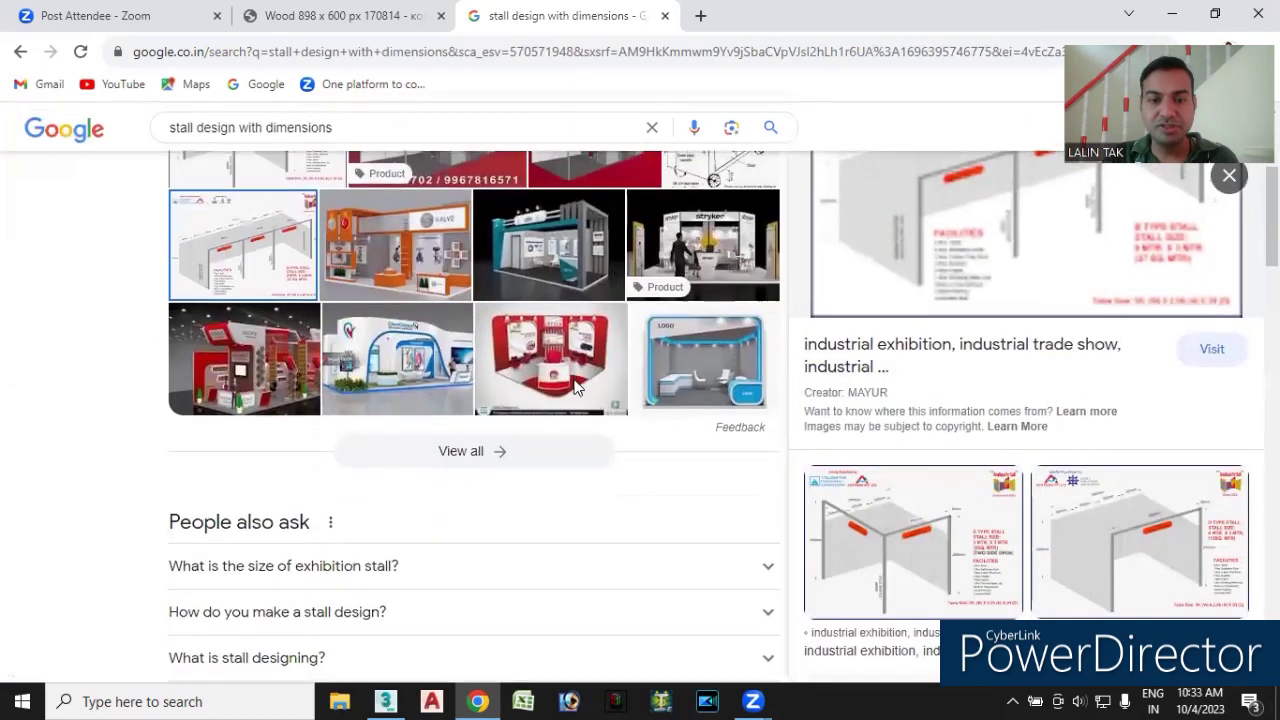
{"action": "scroll", "coordinate": [577, 388], "scroll_direction": "down", "scroll_amount": 2}
{"action": "scroll", "coordinate": [891, 508], "scroll_direction": "down", "scroll_amount": 1}
{"action": "scroll", "coordinate": [891, 508], "scroll_direction": "up", "scroll_amount": 1}
{"action": "scroll", "coordinate": [891, 508], "scroll_direction": "up", "scroll_amount": 2}
{"action": "scroll", "coordinate": [383, 290], "scroll_direction": "up", "scroll_amount": 3}
{"action": "scroll", "coordinate": [383, 290], "scroll_direction": "up", "scroll_amount": 2}
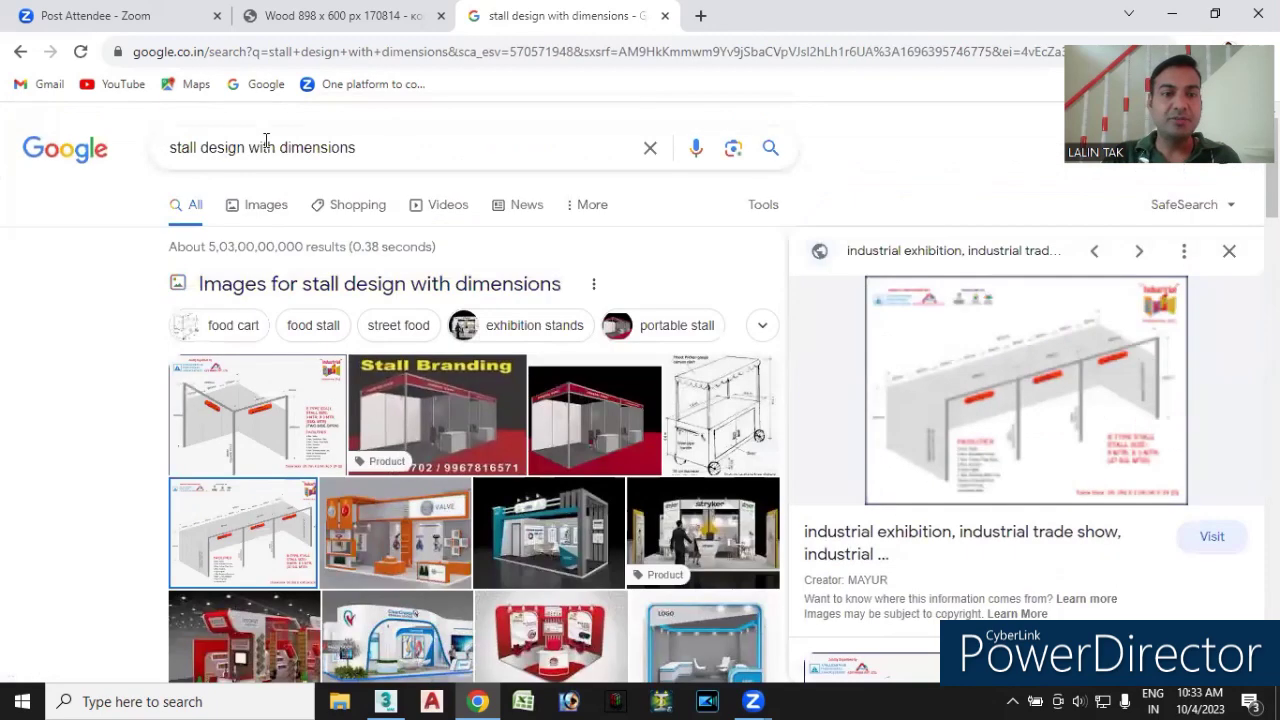
{"action": "left_click", "coordinate": [367, 147]}
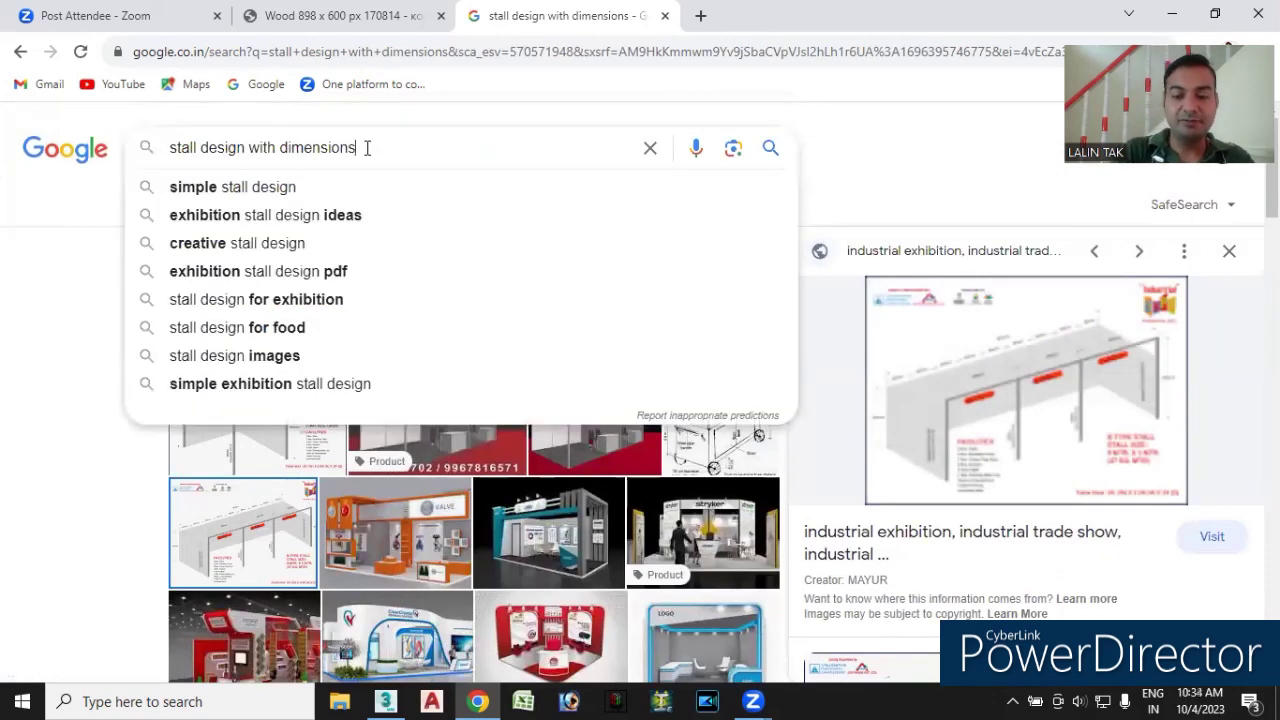
{"action": "key", "text": "BackSpace"}
{"action": "key", "text": "BackSpace"}
{"action": "key", "text": "BackSpace"}
- Search for 'furniture design with dimensions' and scroll through the results
{"action": "key", "text": "BackSpace"}
{"action": "key", "text": "BackSpace"}
{"action": "key", "text": "BackSpace"}
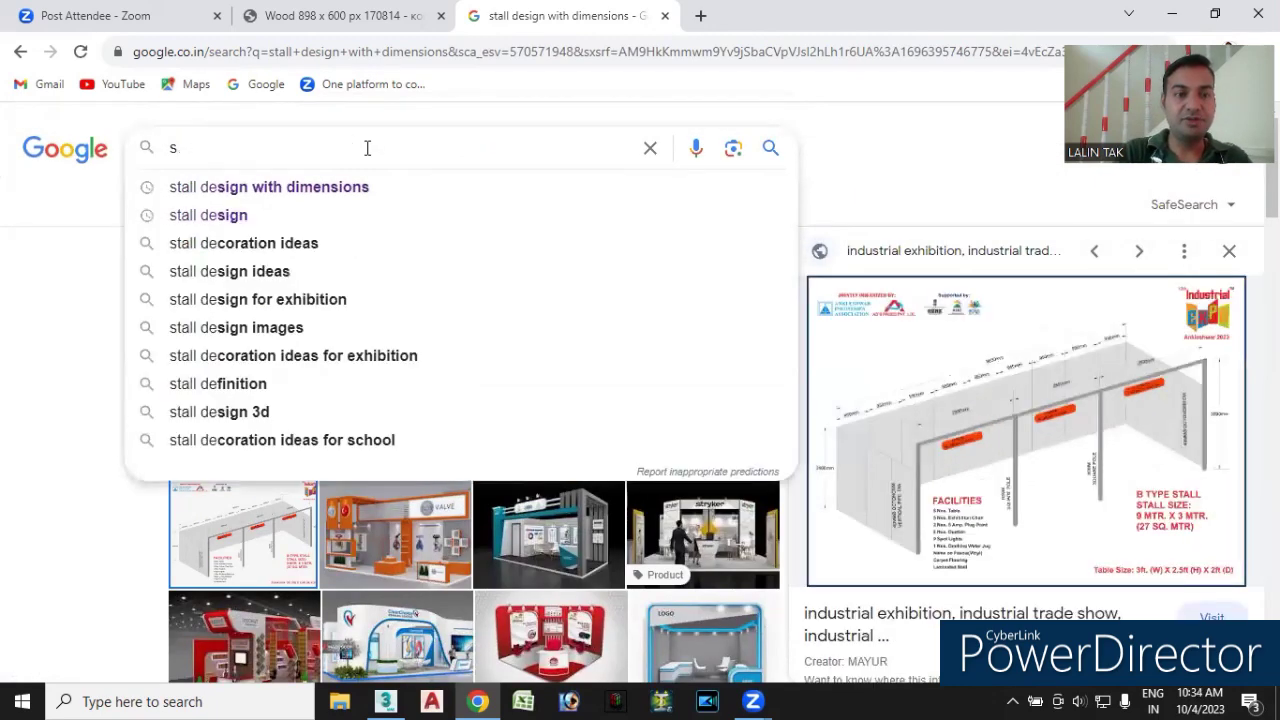
{"action": "key", "text": "BackSpace"}
{"action": "type", "text": "urniture design w"}
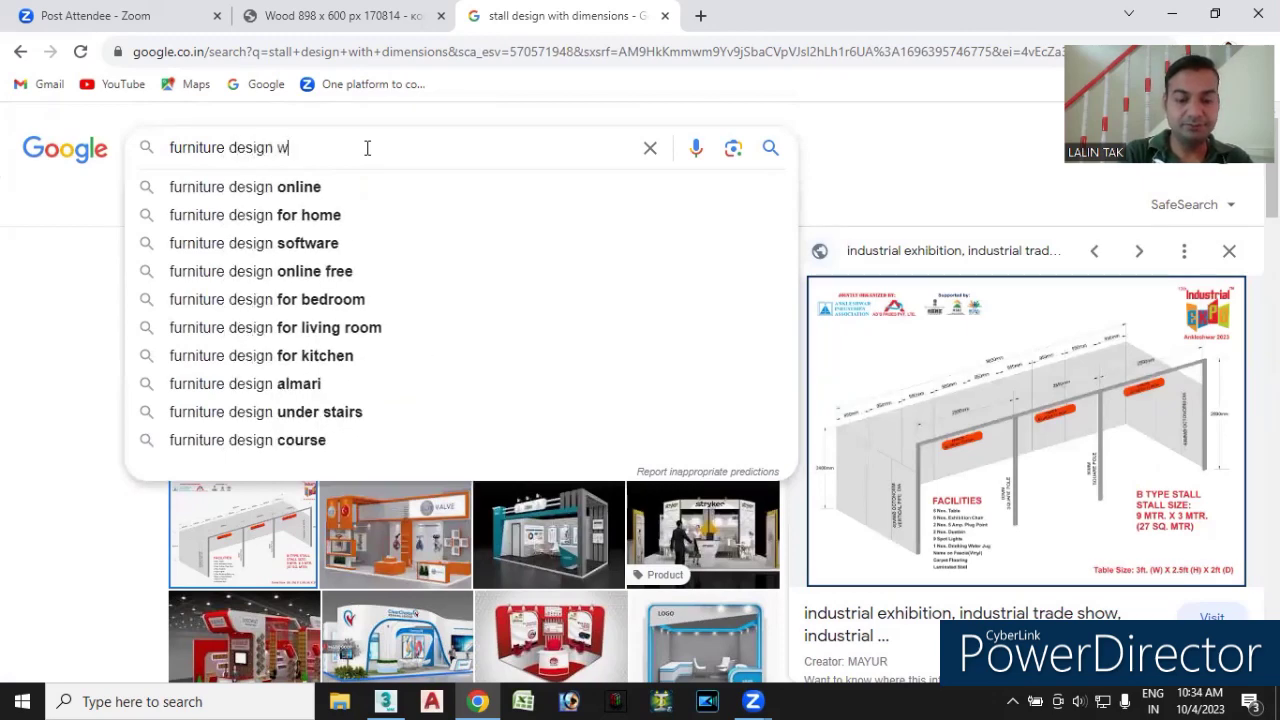
{"action": "type", "text": "ith"}
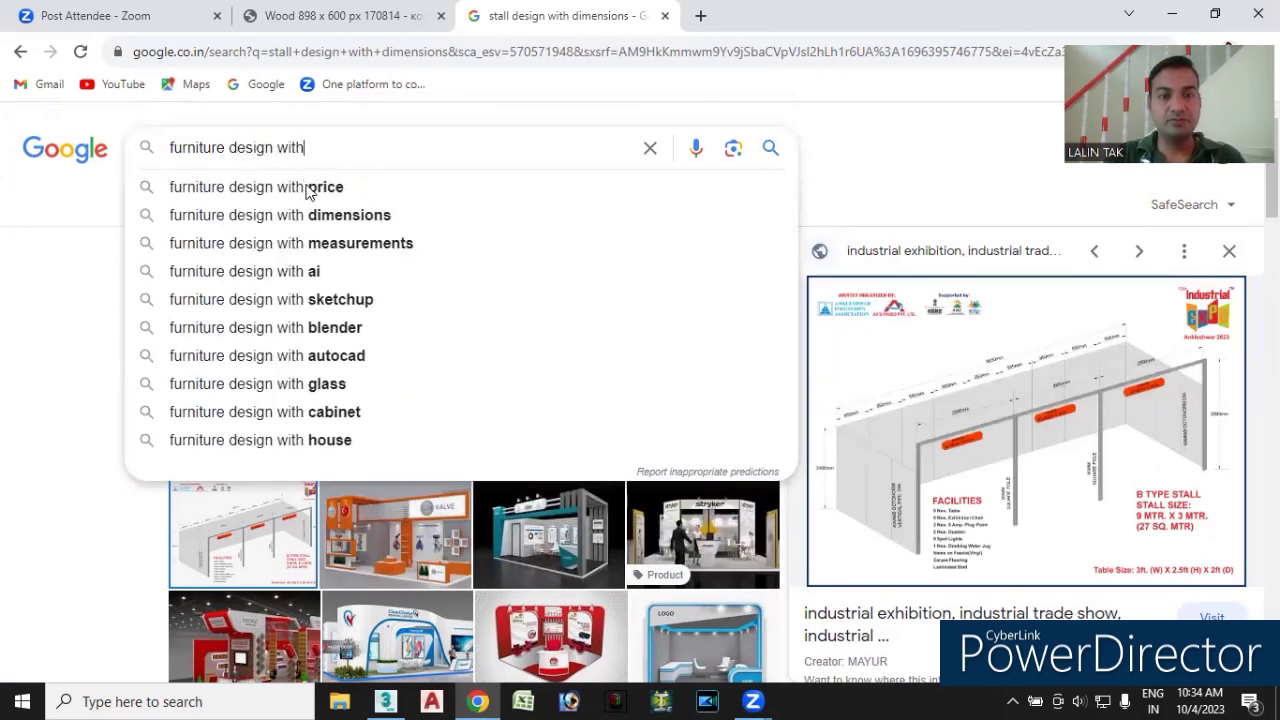
{"action": "left_click", "coordinate": [335, 214]}
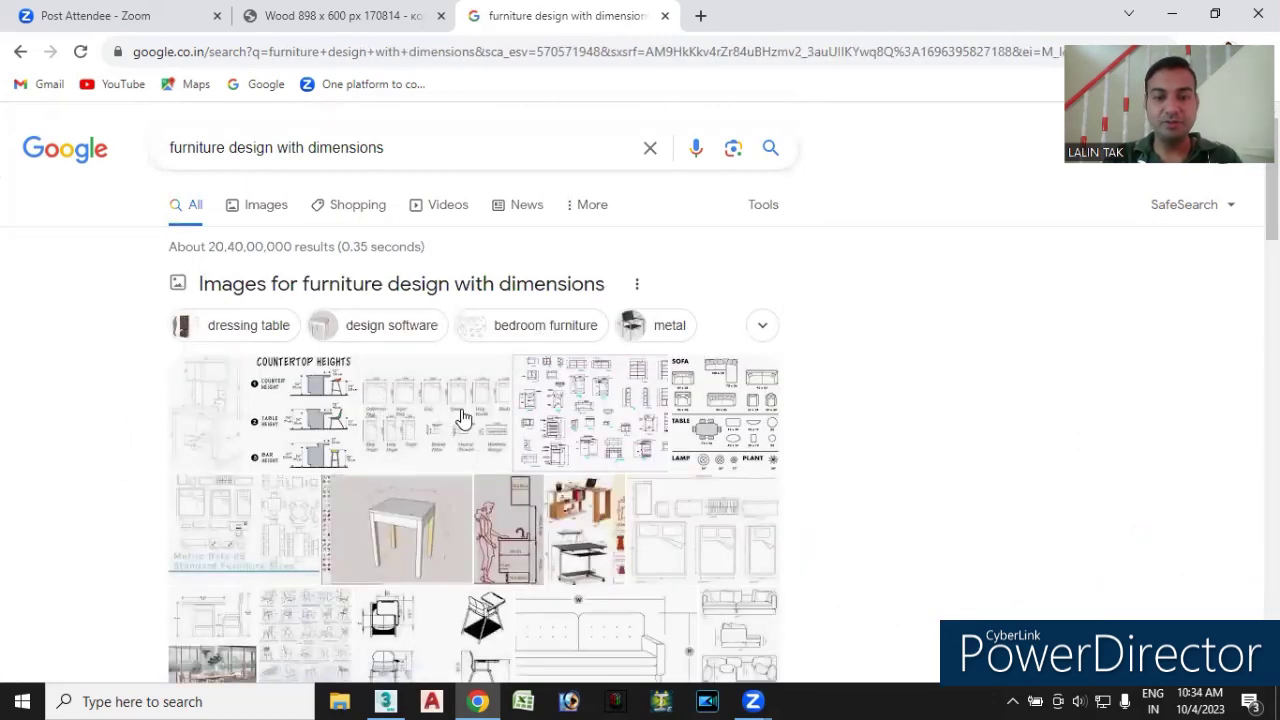
{"action": "scroll", "coordinate": [458, 428], "scroll_direction": "down", "scroll_amount": 1}
{"action": "scroll", "coordinate": [458, 428], "scroll_direction": "down", "scroll_amount": 1}
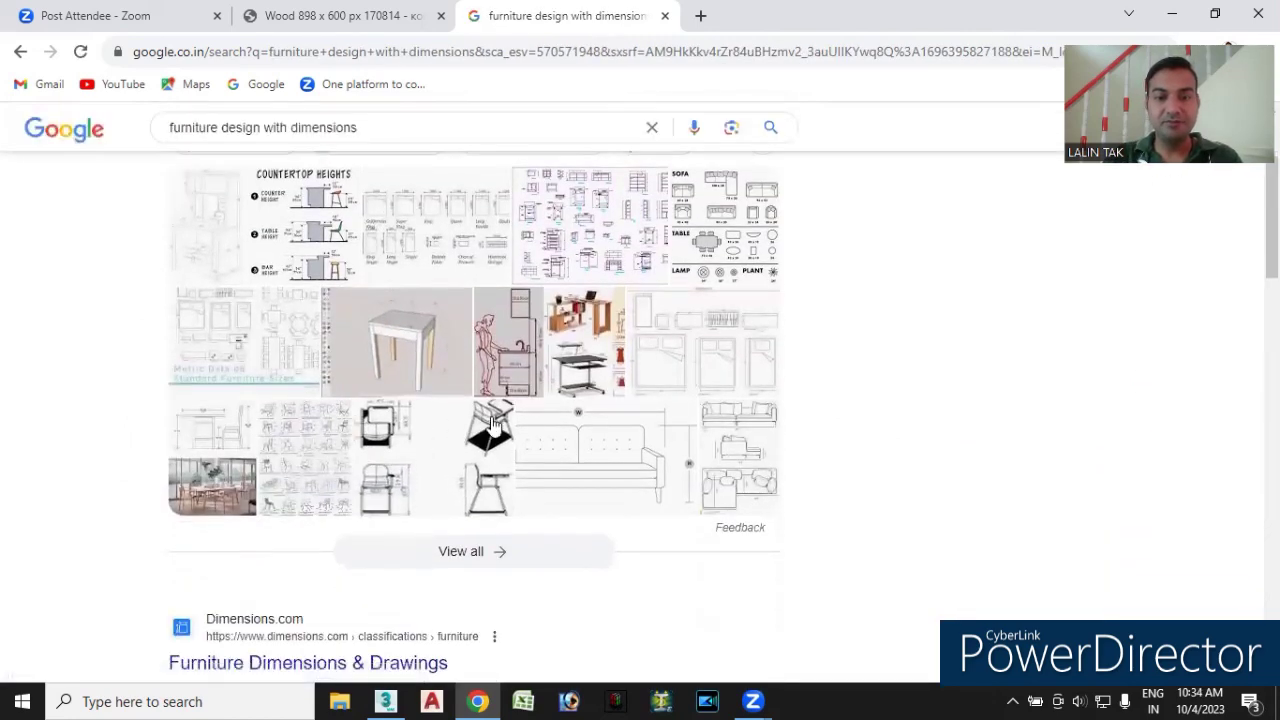
{"action": "scroll", "coordinate": [251, 418], "scroll_direction": "up", "scroll_amount": 1}
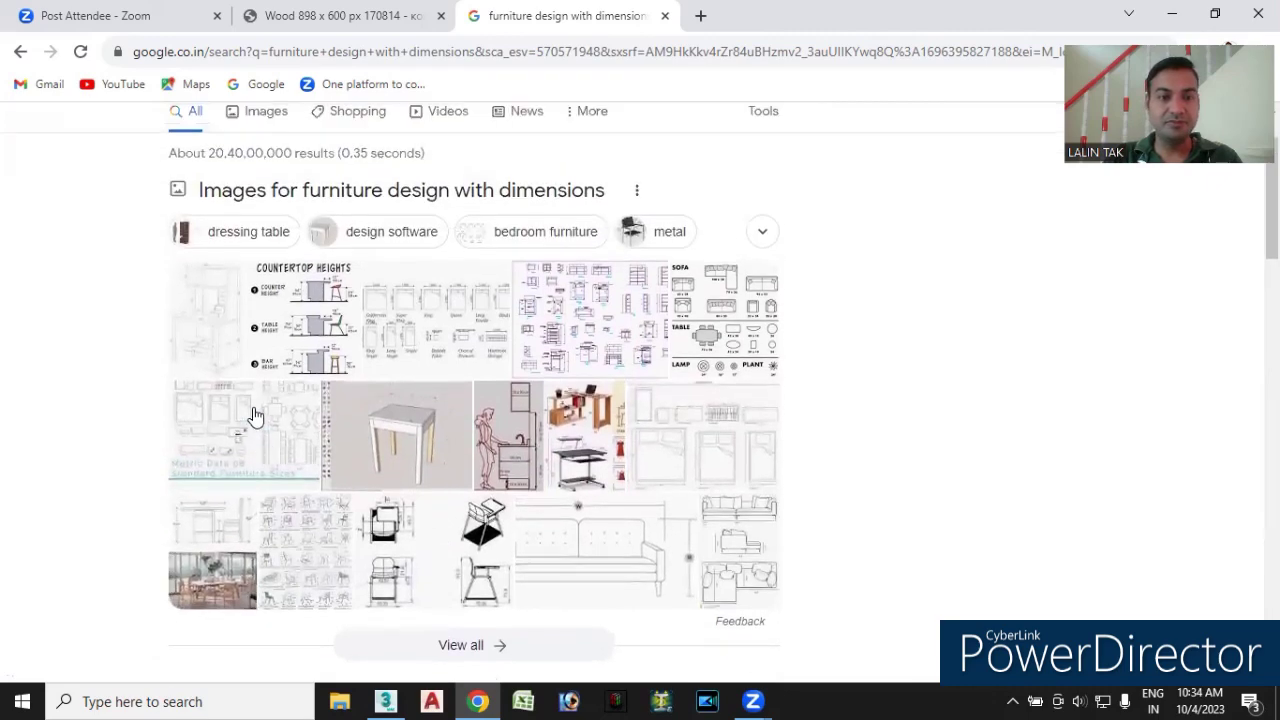
{"action": "scroll", "coordinate": [218, 327], "scroll_direction": "up", "scroll_amount": 1}
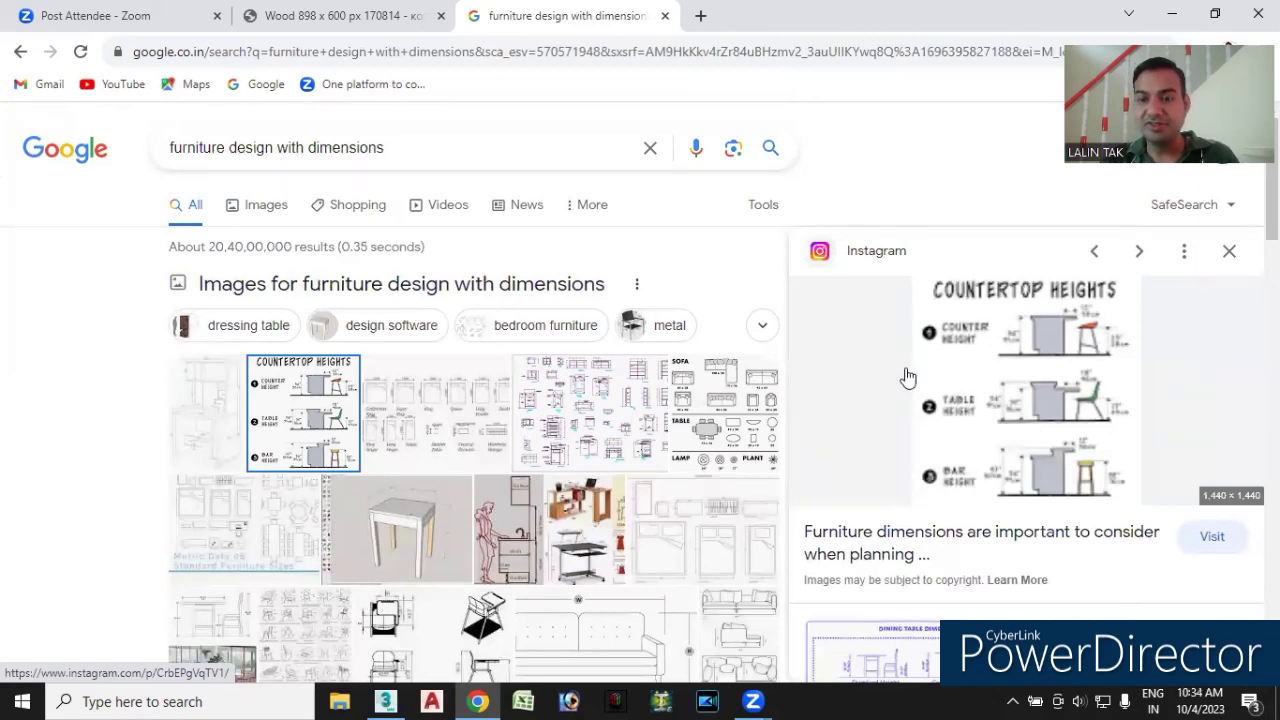
{"action": "scroll", "coordinate": [895, 385], "scroll_direction": "down", "scroll_amount": 2}
{"action": "scroll", "coordinate": [900, 392], "scroll_direction": "down", "scroll_amount": 3}
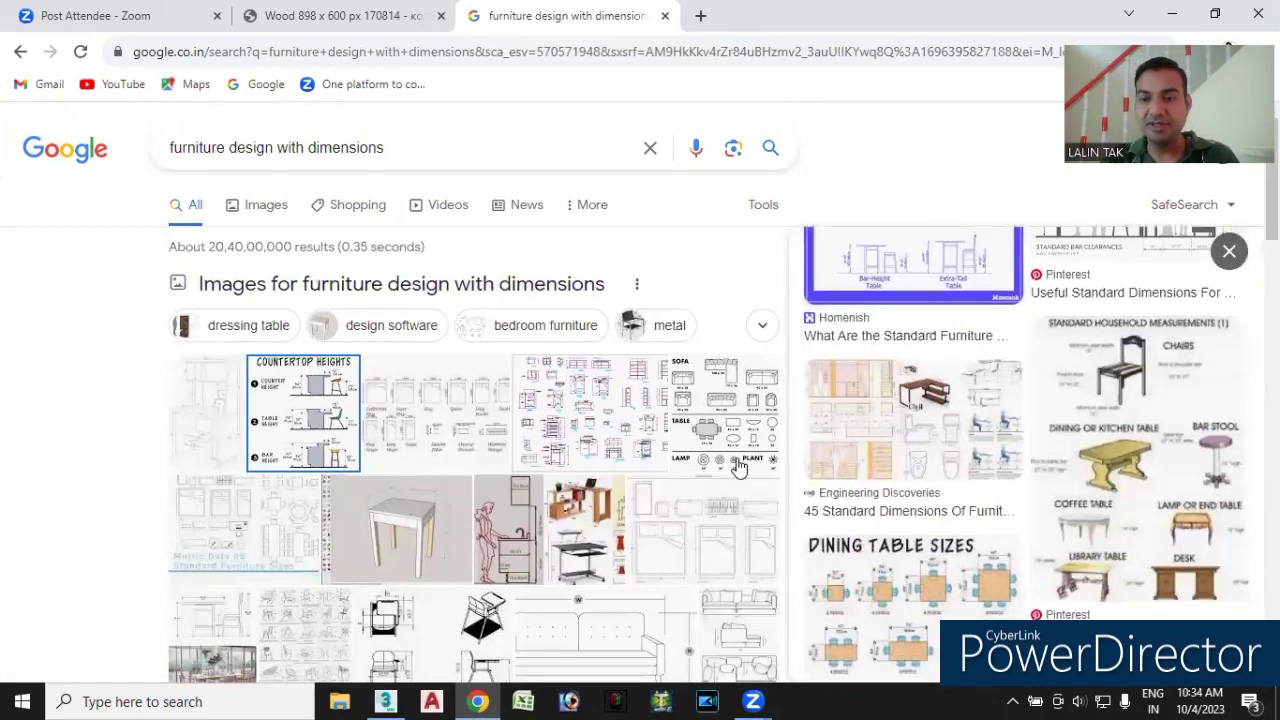
- Preview the Pinterest bedroom furniture dimensions chart and scroll around it
{"action": "left_click", "coordinate": [428, 415]}
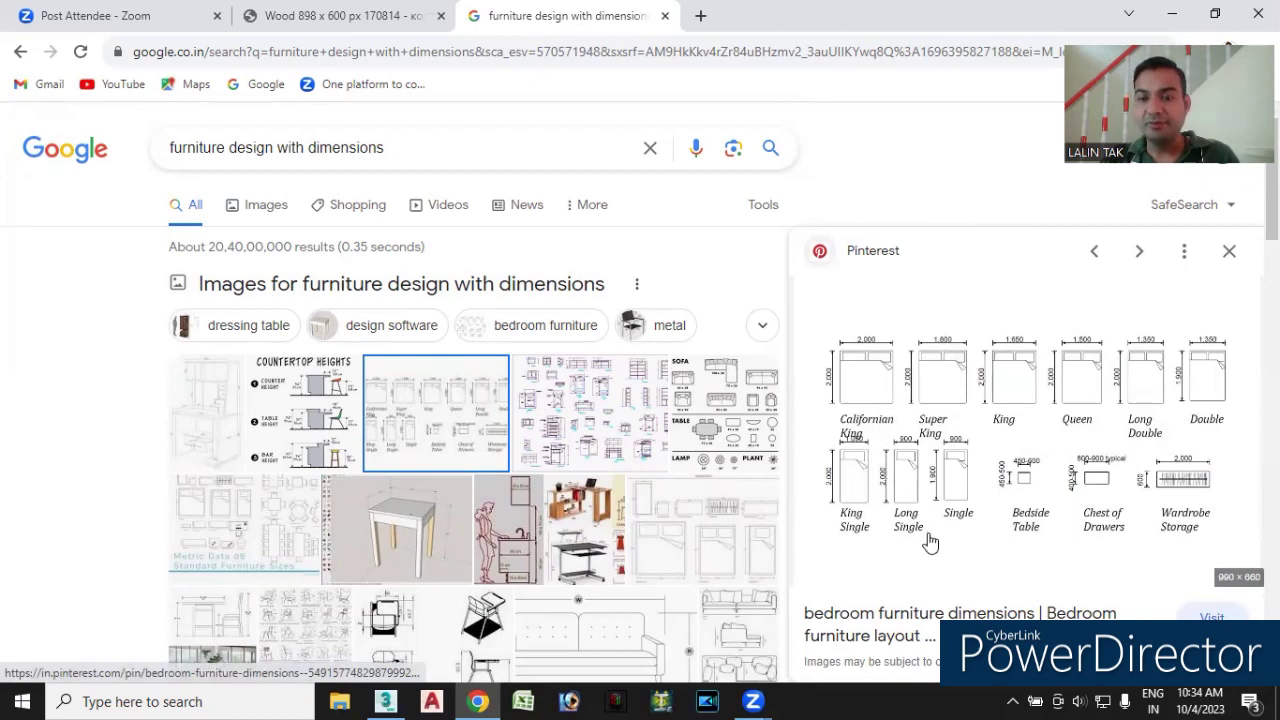
{"action": "scroll", "coordinate": [518, 437], "scroll_direction": "down", "scroll_amount": 3}
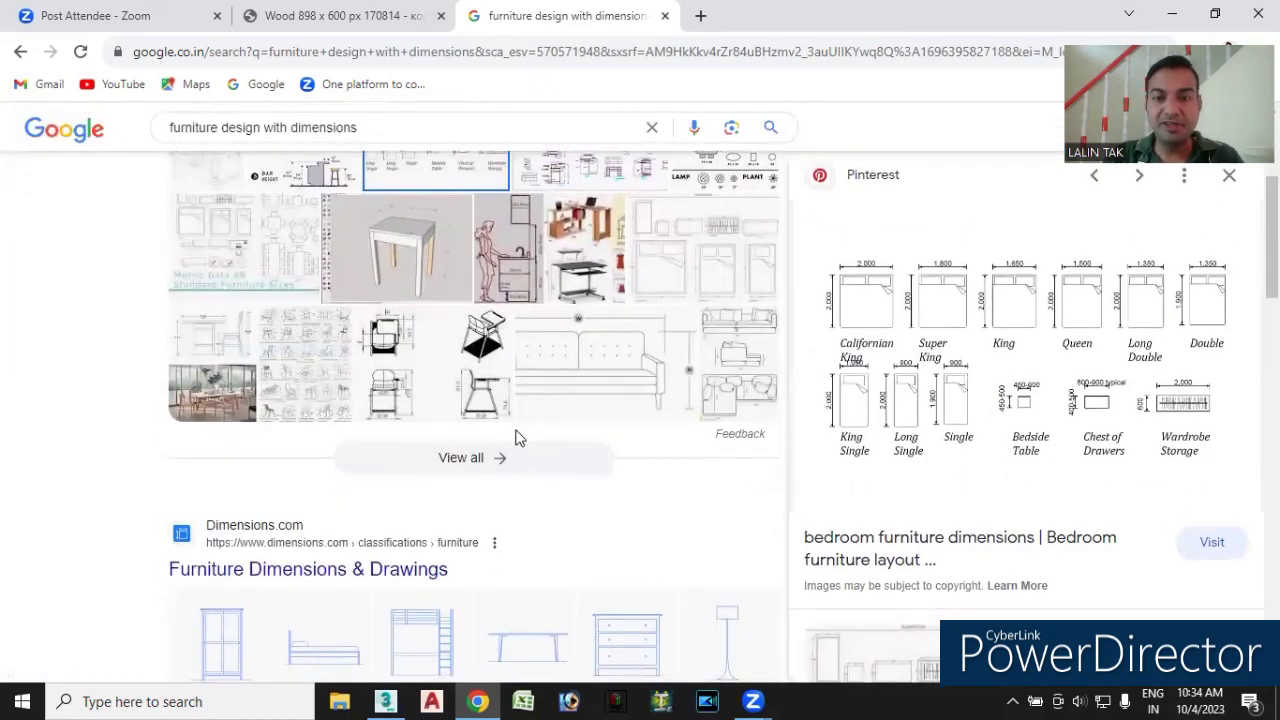
{"action": "scroll", "coordinate": [518, 437], "scroll_direction": "down", "scroll_amount": 3}
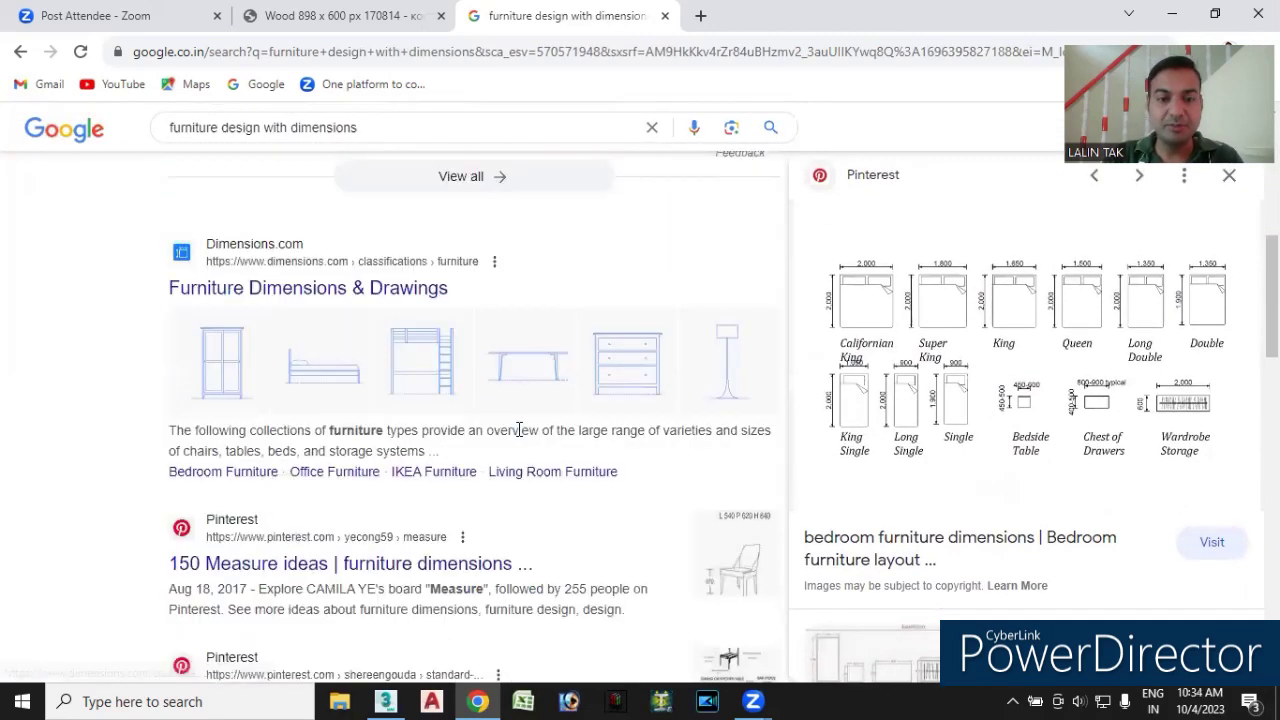
{"action": "scroll", "coordinate": [518, 437], "scroll_direction": "up", "scroll_amount": 3}
{"action": "scroll", "coordinate": [518, 437], "scroll_direction": "up", "scroll_amount": 2}
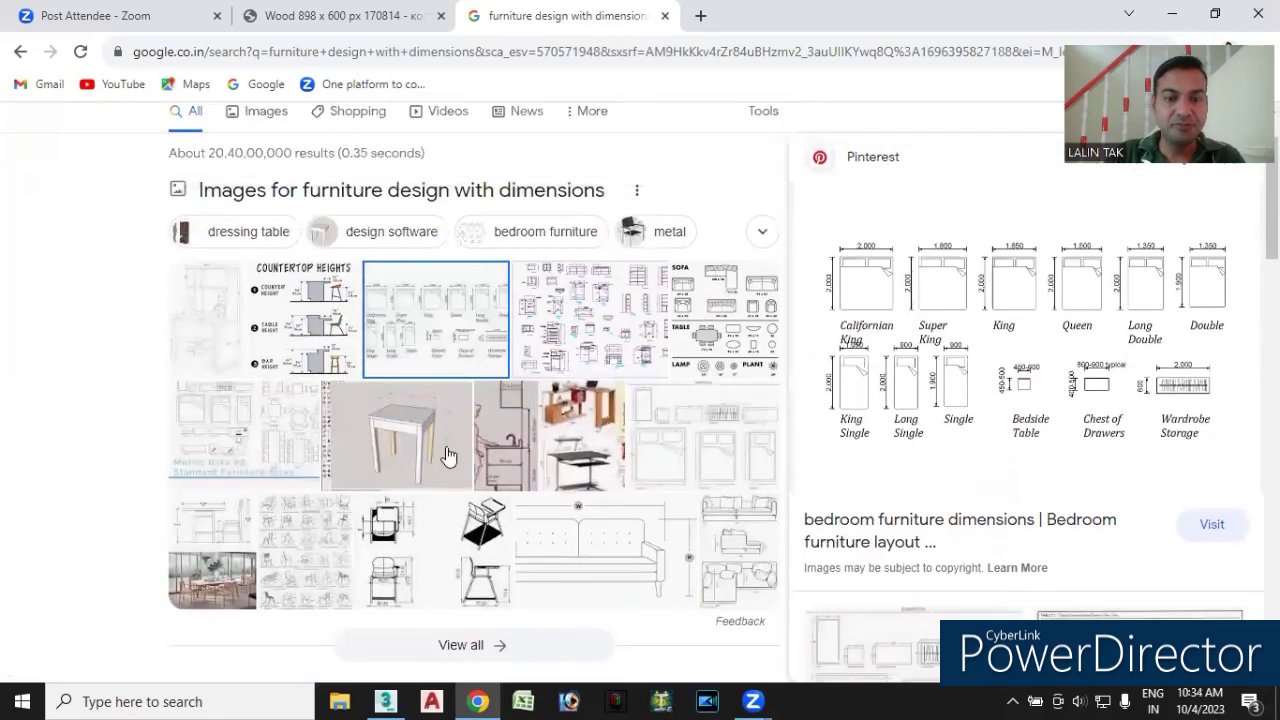
{"action": "scroll", "coordinate": [598, 484], "scroll_direction": "down", "scroll_amount": 1}
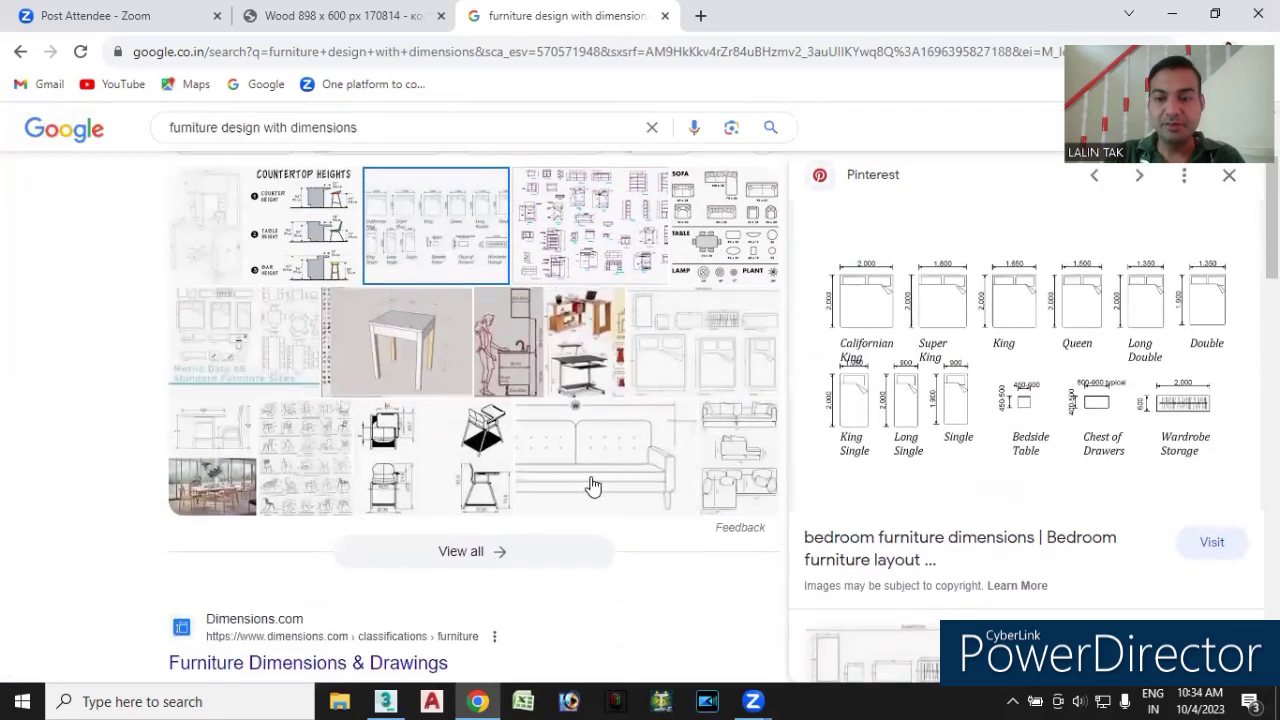
{"action": "scroll", "coordinate": [592, 476], "scroll_direction": "up", "scroll_amount": 1}
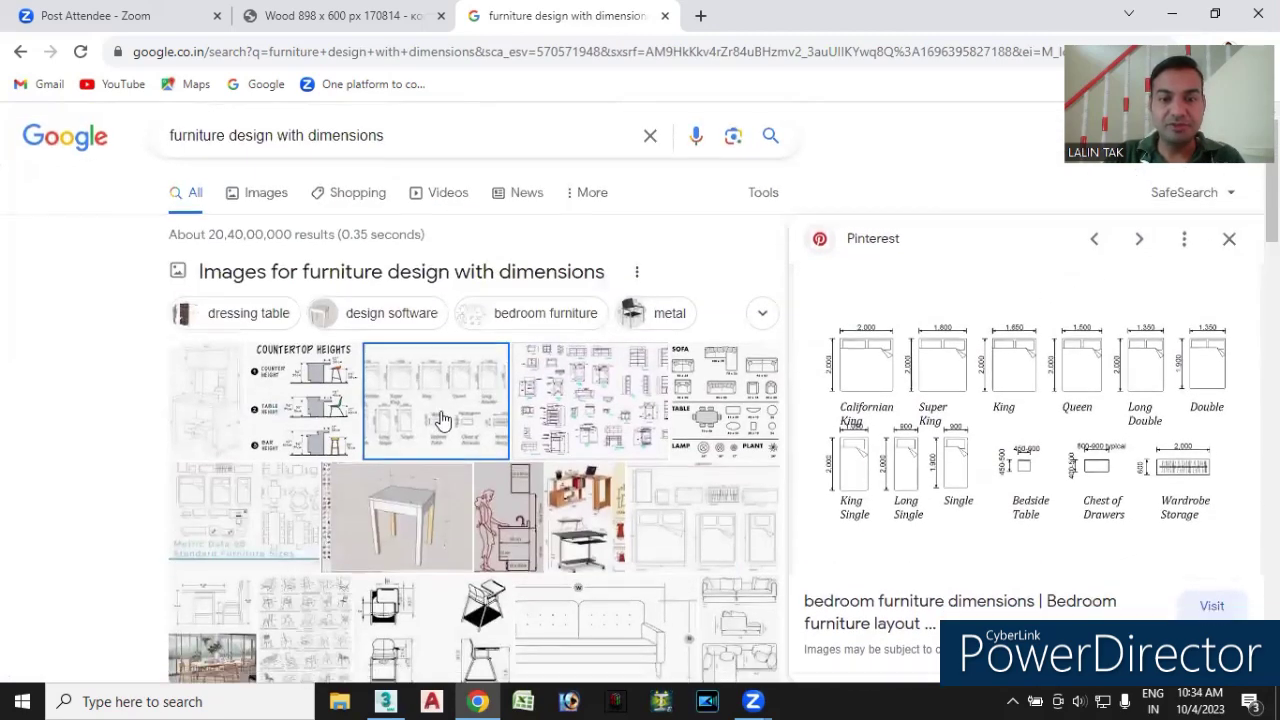
{"action": "scroll", "coordinate": [443, 420], "scroll_direction": "down", "scroll_amount": 1}
{"action": "scroll", "coordinate": [483, 432], "scroll_direction": "up", "scroll_amount": 2}
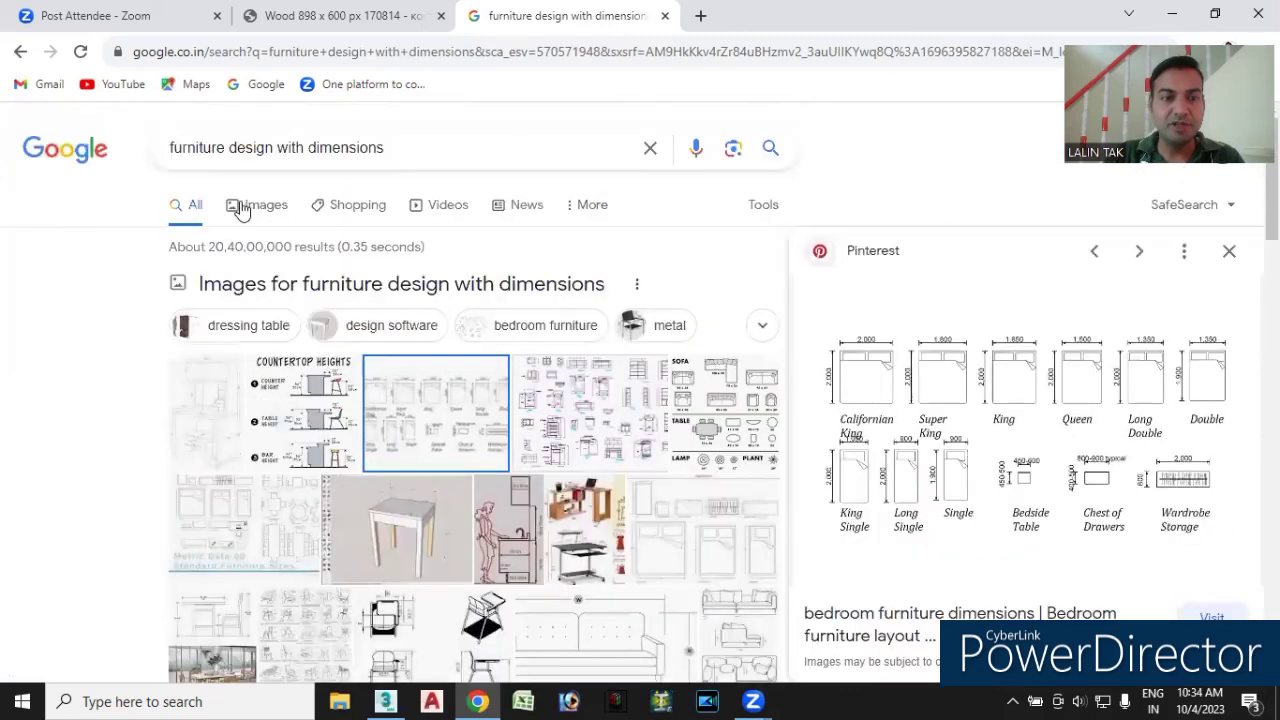
- Switch to Images results and preview the Shapr3D table design image
{"action": "left_click", "coordinate": [240, 206]}
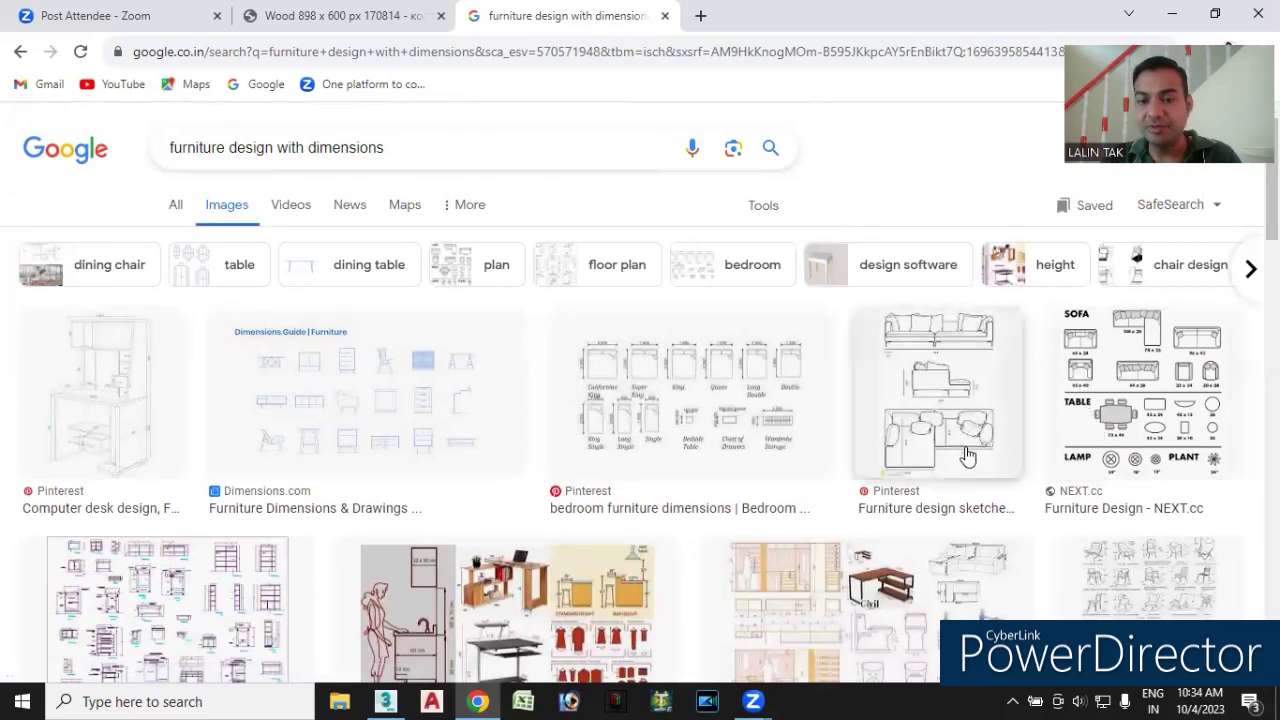
{"action": "scroll", "coordinate": [960, 455], "scroll_direction": "down", "scroll_amount": 2}
{"action": "scroll", "coordinate": [886, 482], "scroll_direction": "down", "scroll_amount": 2}
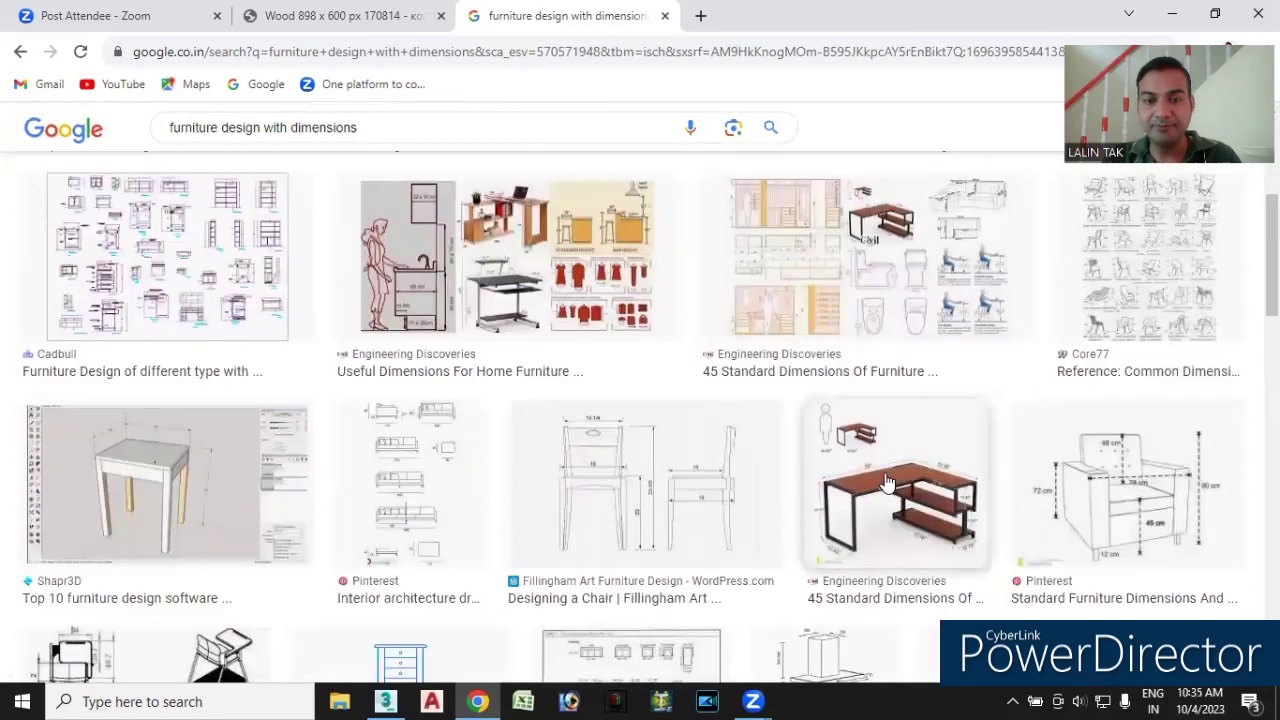
{"action": "scroll", "coordinate": [886, 482], "scroll_direction": "down", "scroll_amount": 2}
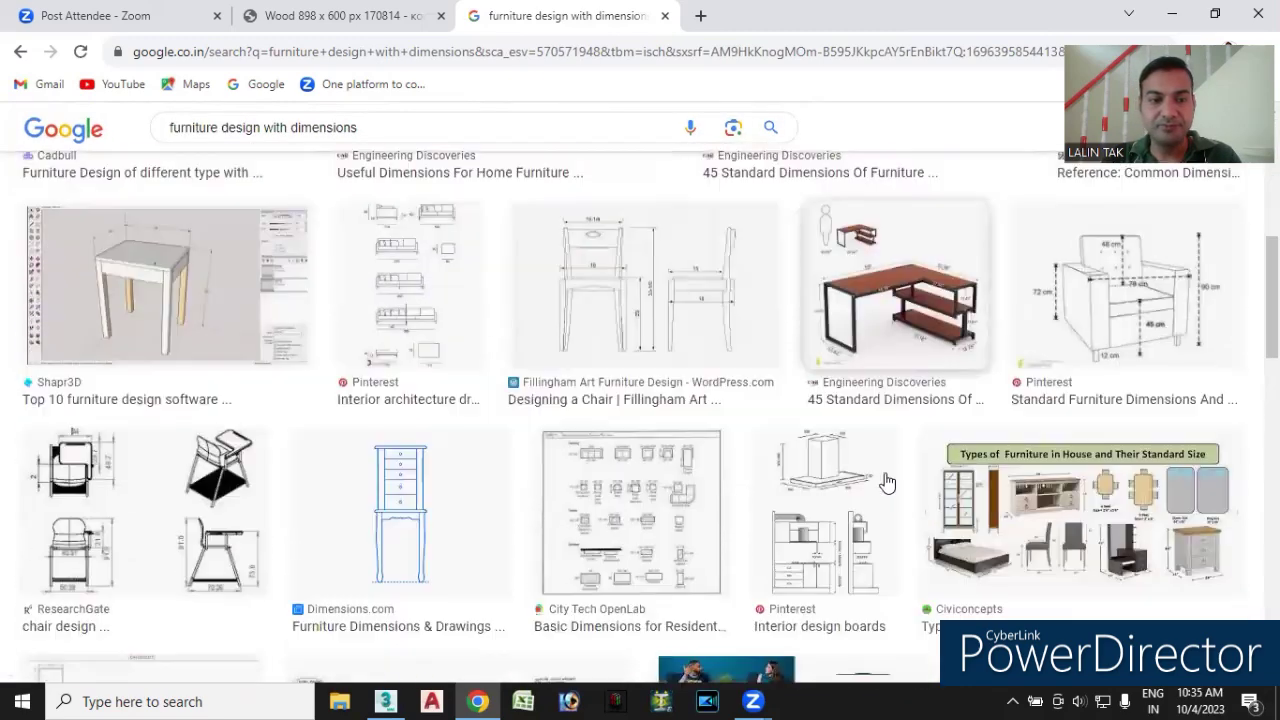
{"action": "left_click", "coordinate": [123, 314]}
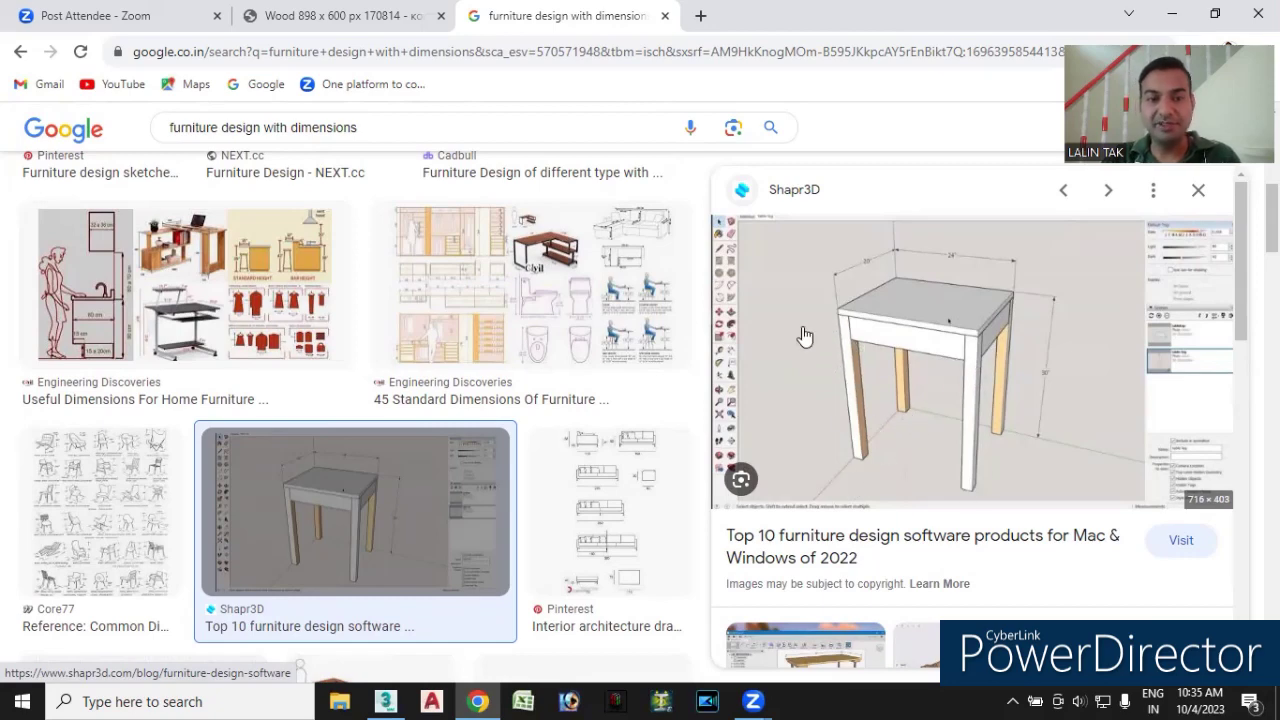
- Scroll the image grid and preview the Engineering Discoveries home furniture dimensions chart
{"action": "scroll", "coordinate": [826, 386], "scroll_direction": "down", "scroll_amount": 4}
{"action": "scroll", "coordinate": [826, 386], "scroll_direction": "down", "scroll_amount": 1}
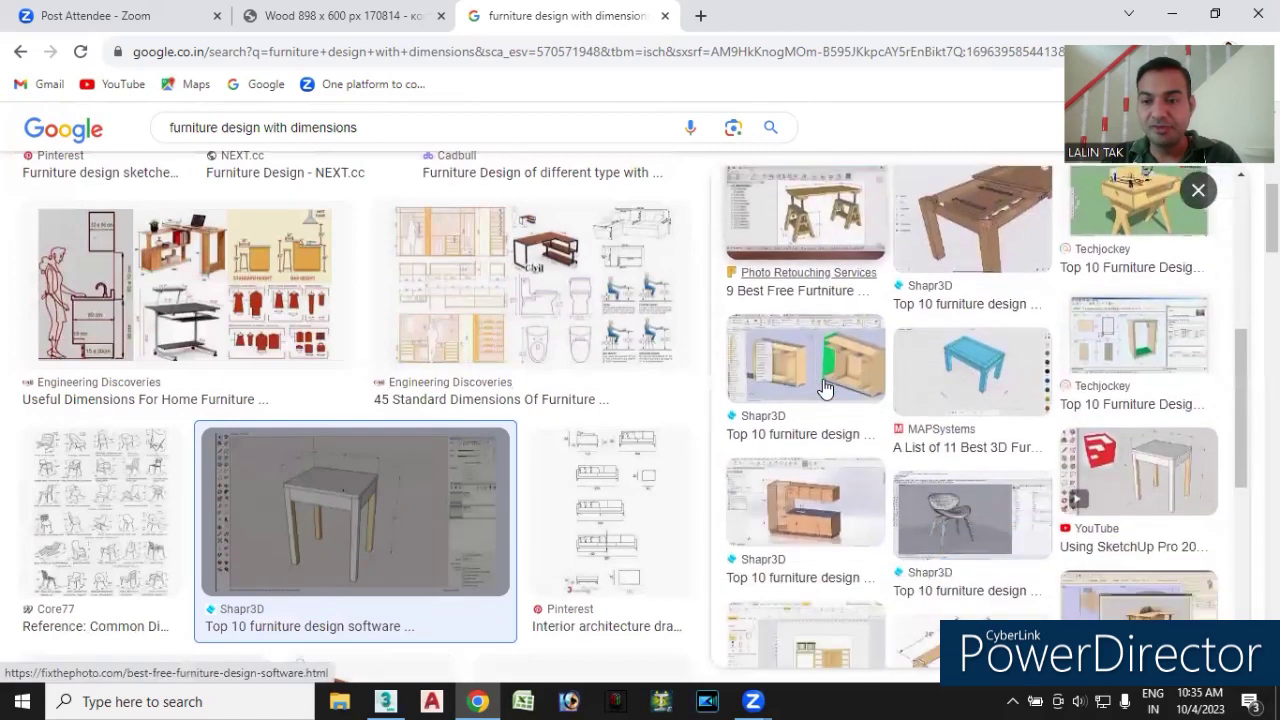
{"action": "scroll", "coordinate": [830, 400], "scroll_direction": "down", "scroll_amount": 1}
{"action": "scroll", "coordinate": [845, 458], "scroll_direction": "down", "scroll_amount": 1}
{"action": "scroll", "coordinate": [845, 462], "scroll_direction": "down", "scroll_amount": 1}
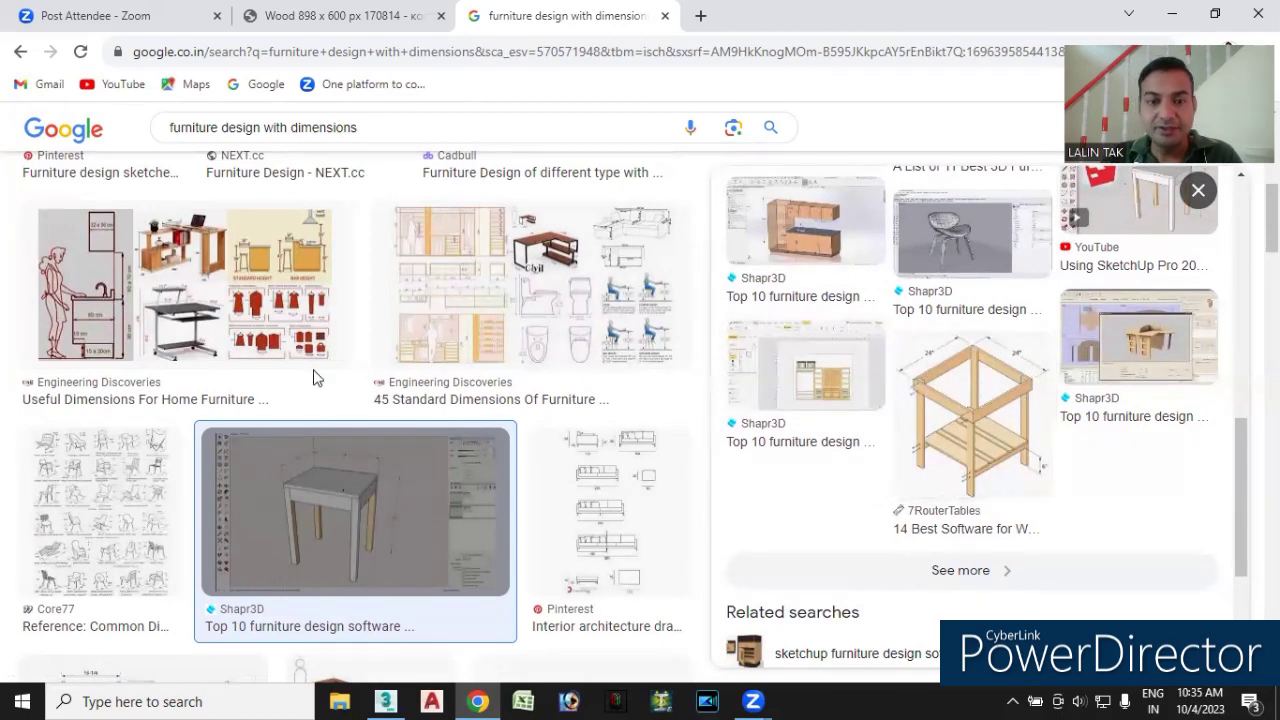
{"action": "scroll", "coordinate": [390, 385], "scroll_direction": "up", "scroll_amount": 3}
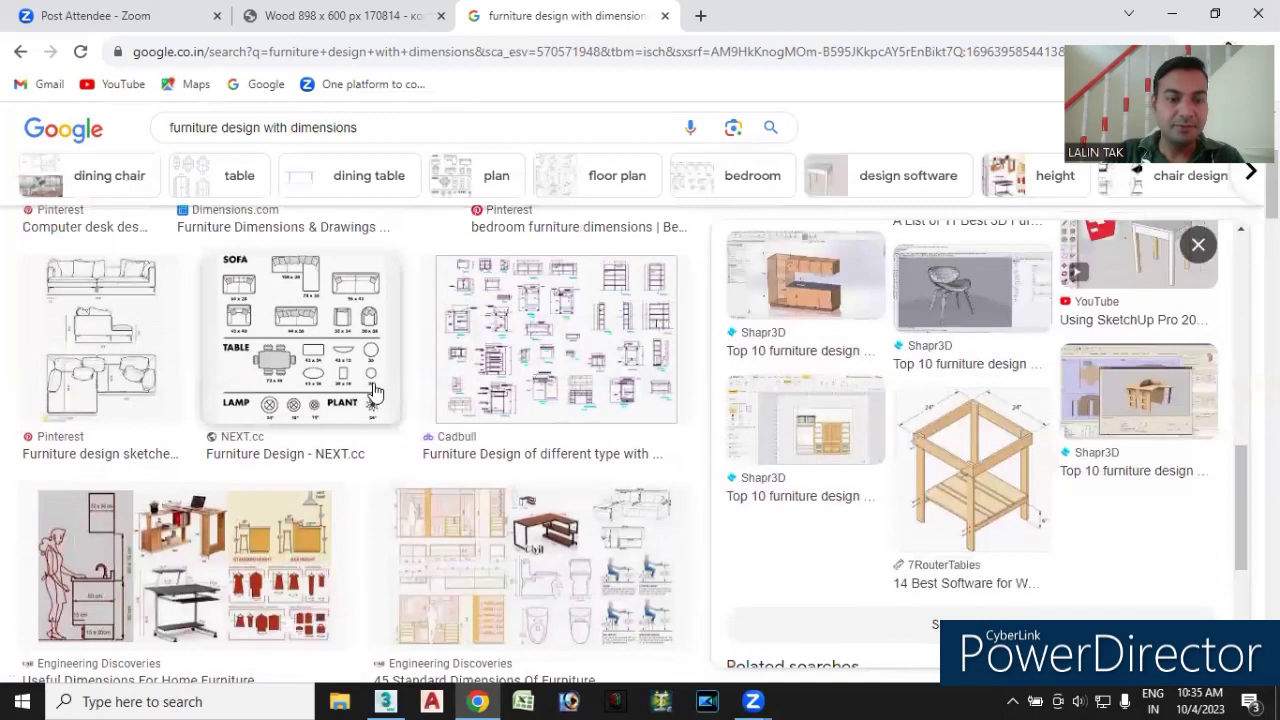
{"action": "left_click", "coordinate": [70, 572]}
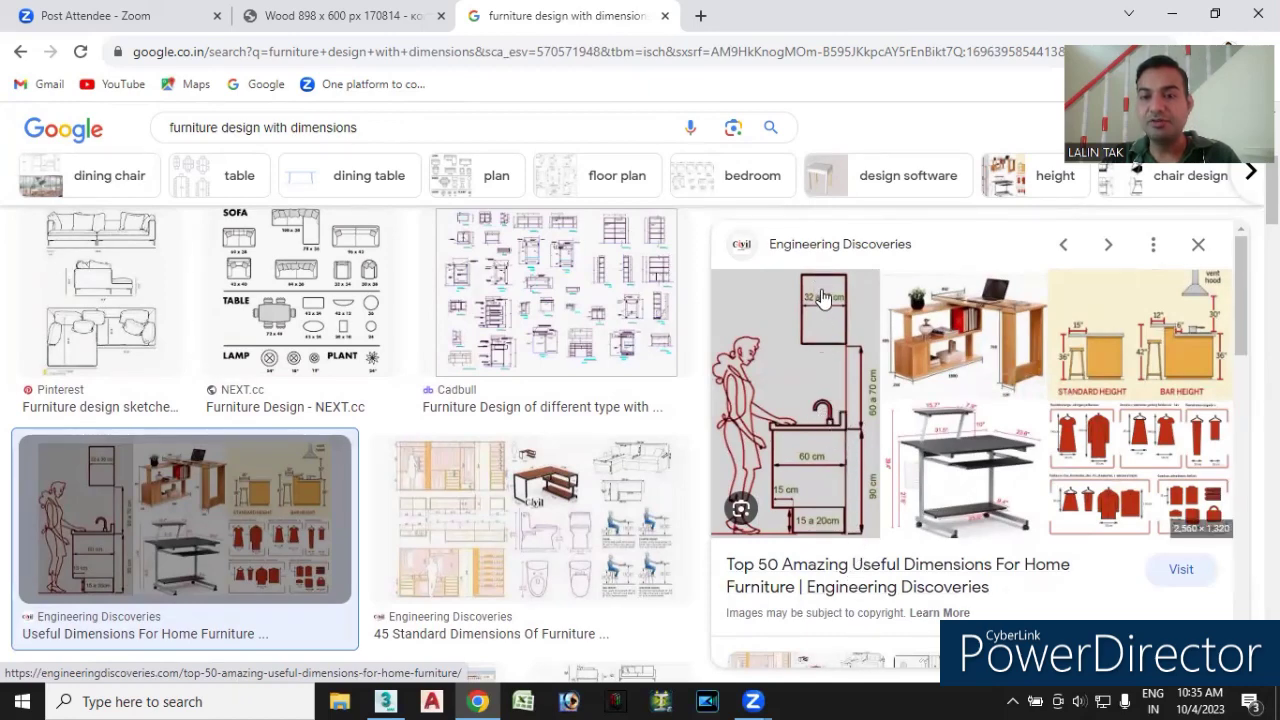
{"action": "scroll", "coordinate": [502, 475], "scroll_direction": "down", "scroll_amount": 2}
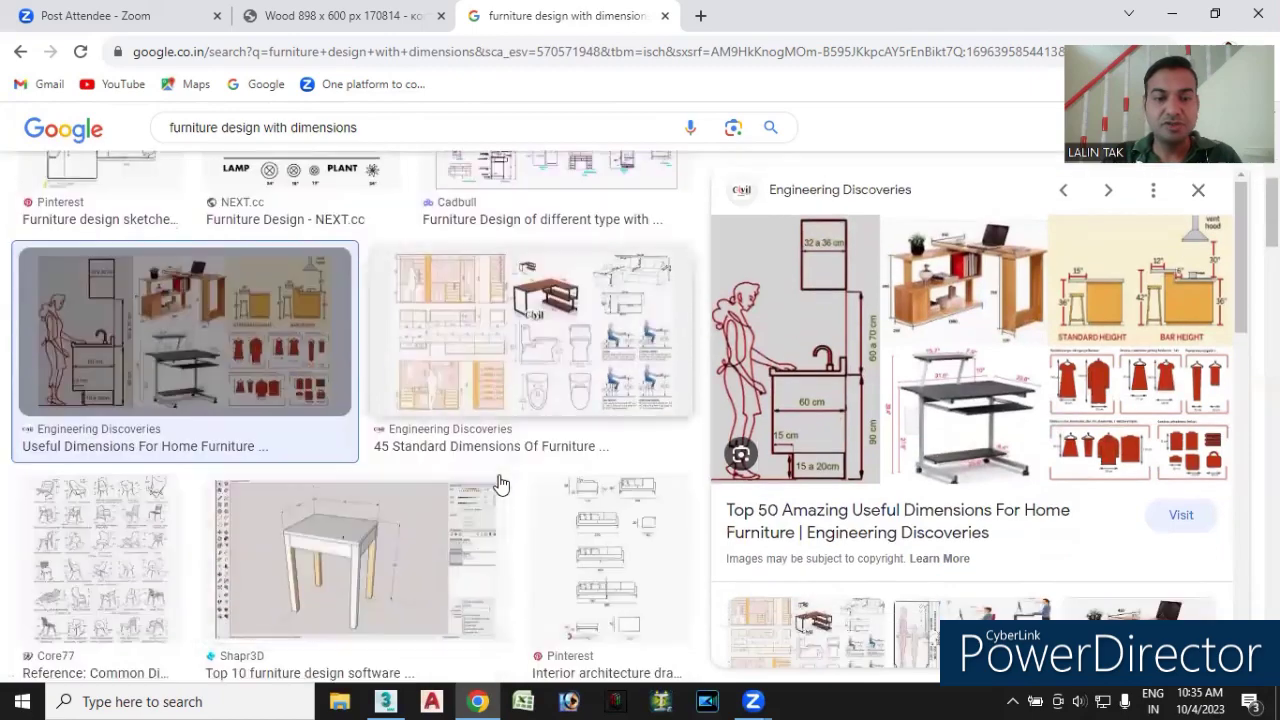
{"action": "scroll", "coordinate": [500, 485], "scroll_direction": "down", "scroll_amount": 1}
{"action": "scroll", "coordinate": [500, 485], "scroll_direction": "down", "scroll_amount": 4}
{"action": "scroll", "coordinate": [500, 487], "scroll_direction": "down", "scroll_amount": 2}
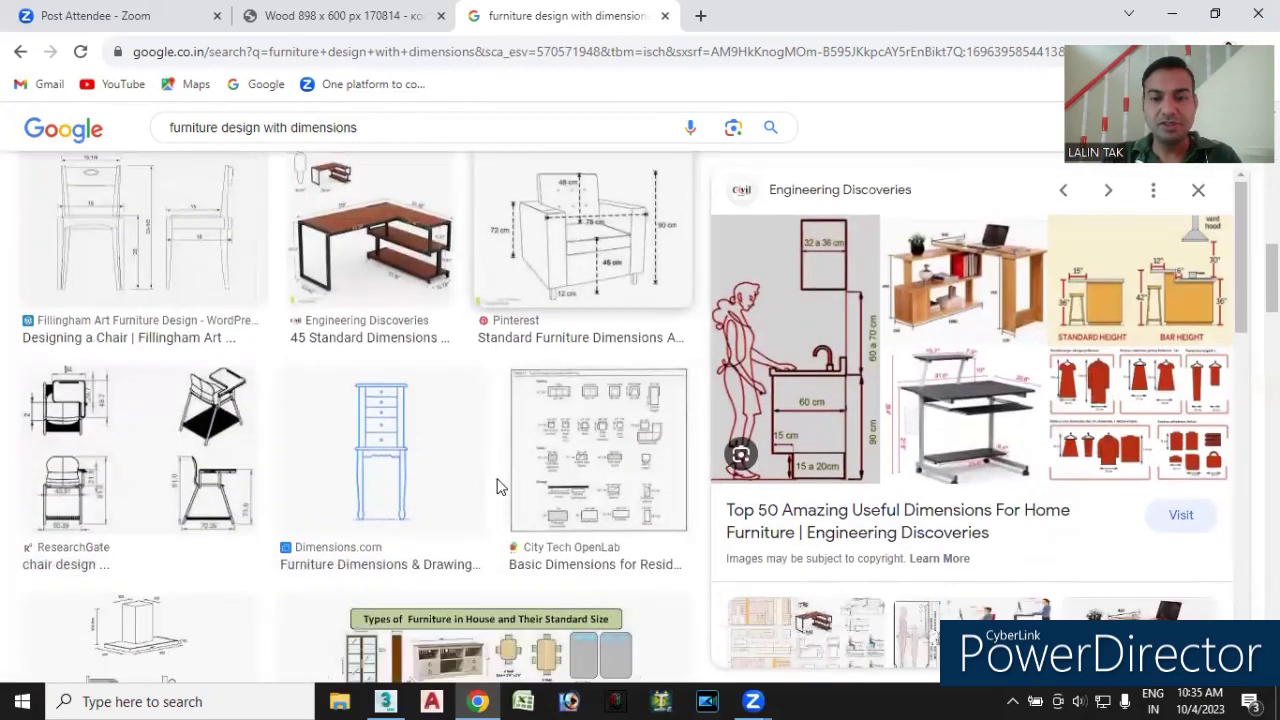
{"action": "scroll", "coordinate": [500, 489], "scroll_direction": "down", "scroll_amount": 2}
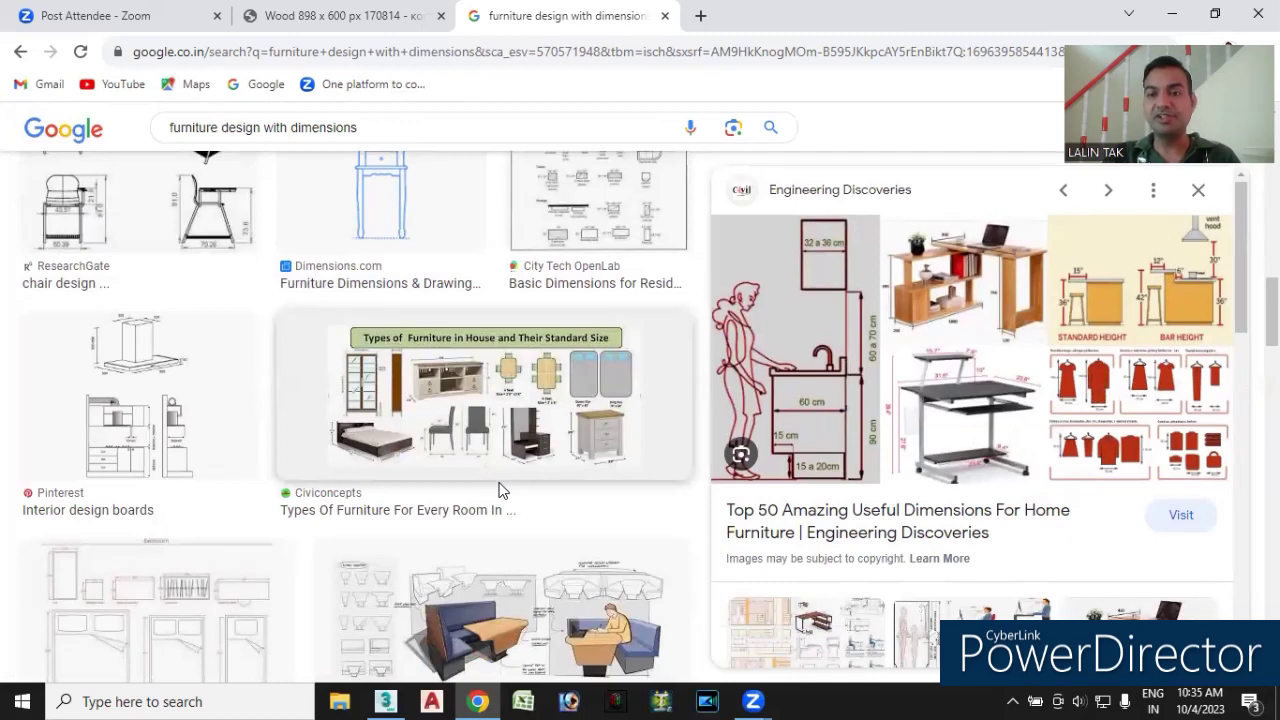
- Open the 'Top 50 Amazing Useful Dimensions For Home Furniture' article and scroll it
{"action": "left_click", "coordinate": [942, 310]}
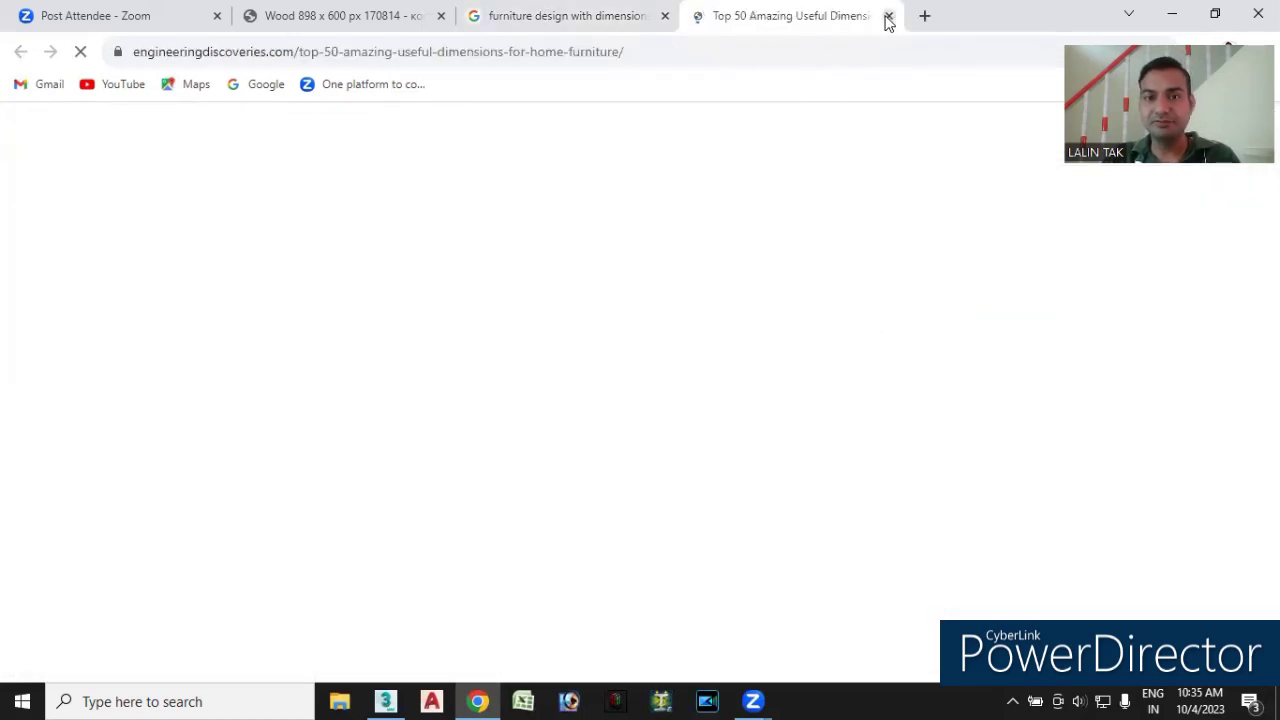
{"action": "left_click", "coordinate": [628, 15]}
{"action": "left_click", "coordinate": [766, 22]}
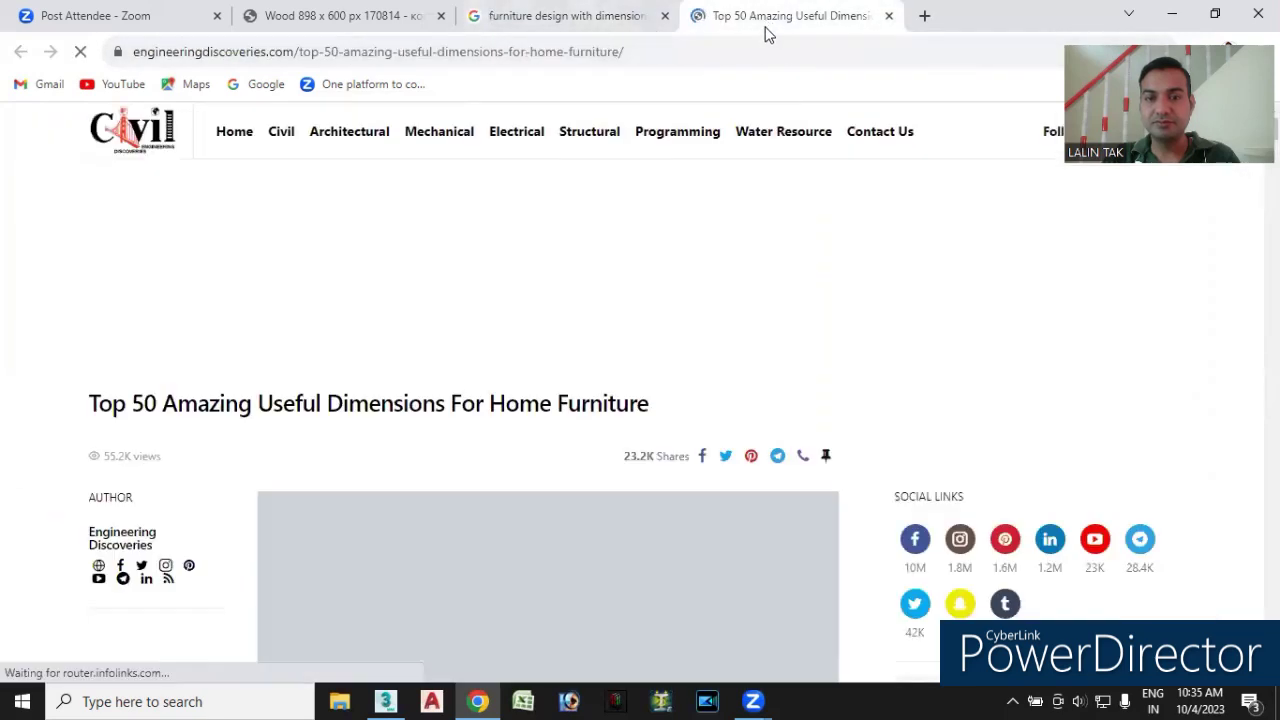
{"action": "scroll", "coordinate": [750, 312], "scroll_direction": "down", "scroll_amount": 3}
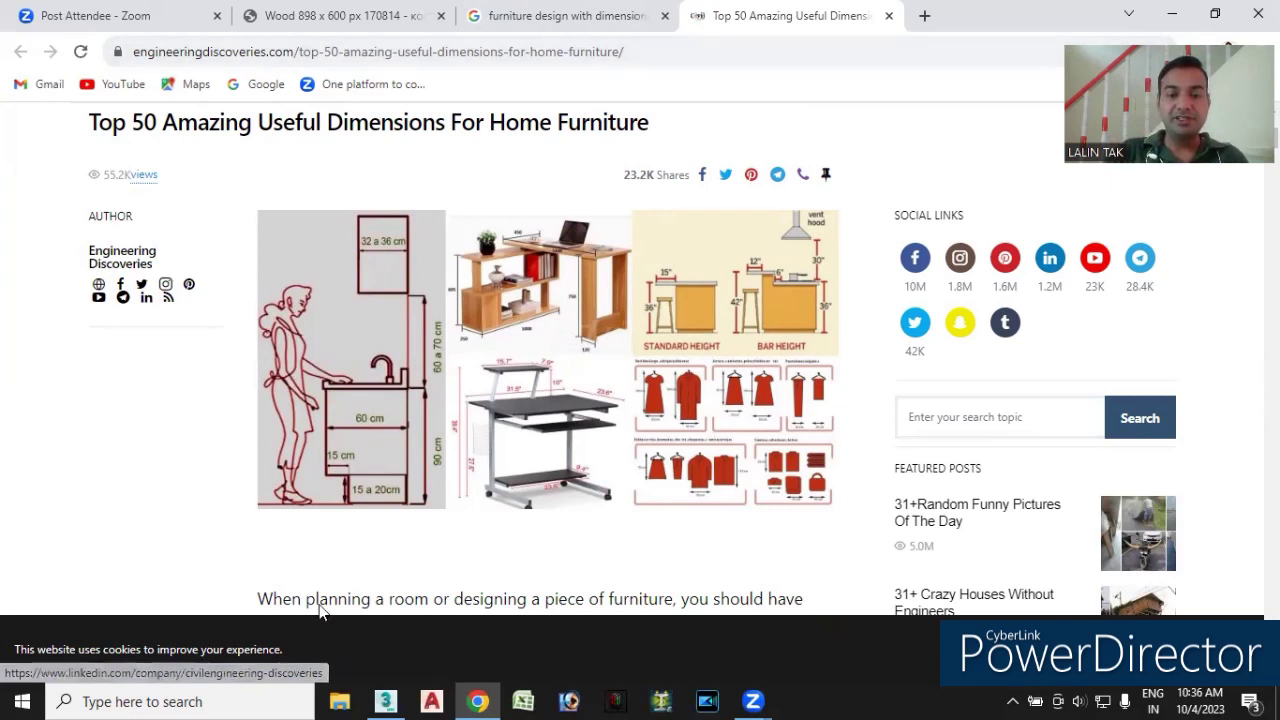
- Return to the armchair in 3ds Max, recentre it, and bring up Zoom's windows
{"action": "left_click", "coordinate": [385, 701]}
{"action": "mouse_move", "coordinate": [654, 420]}
{"action": "middle_mouse_down"}
{"action": "mouse_move", "coordinate": [709, 394]}
{"action": "mouse_move", "coordinate": [699, 431]}
{"action": "middle_mouse_up"}
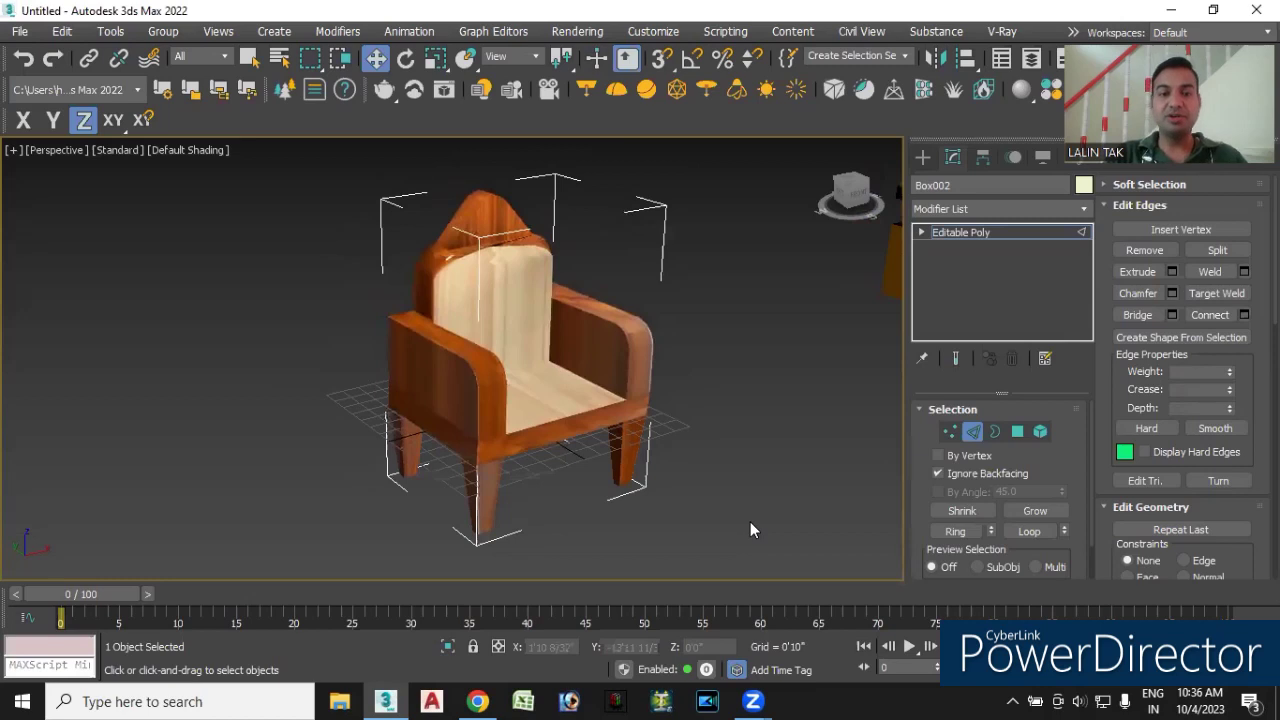
{"action": "left_click", "coordinate": [753, 700]}
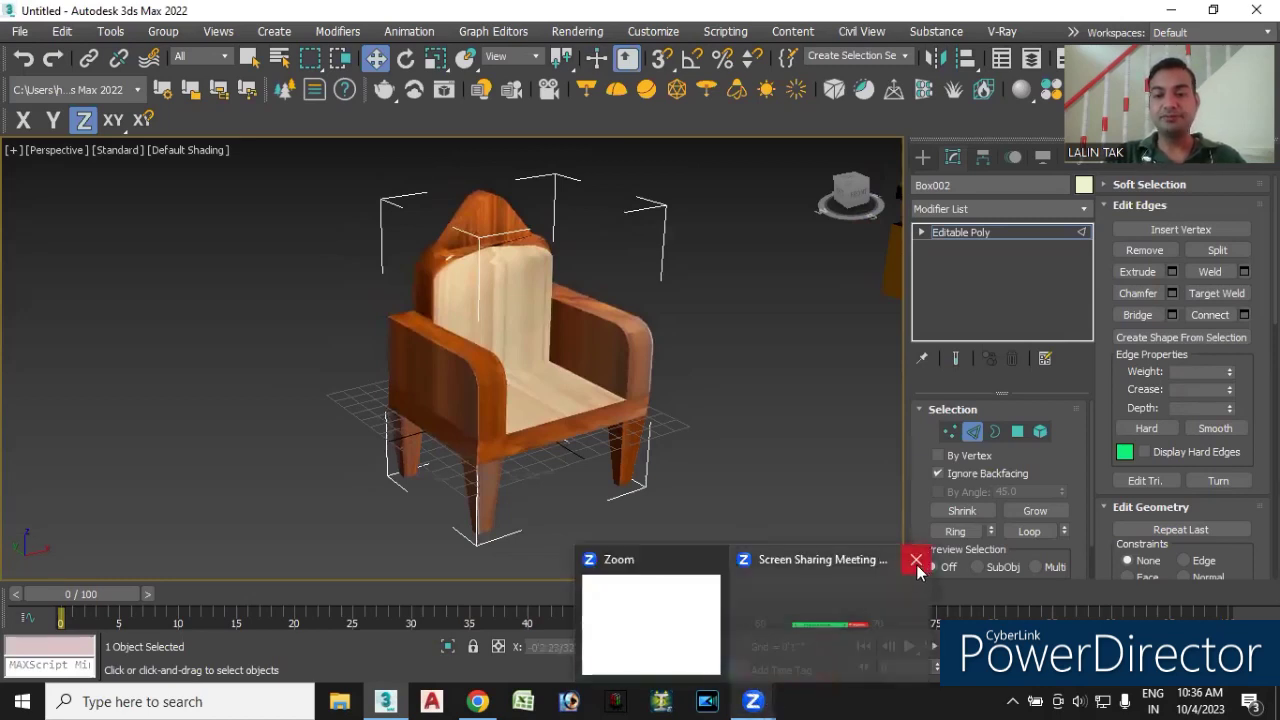